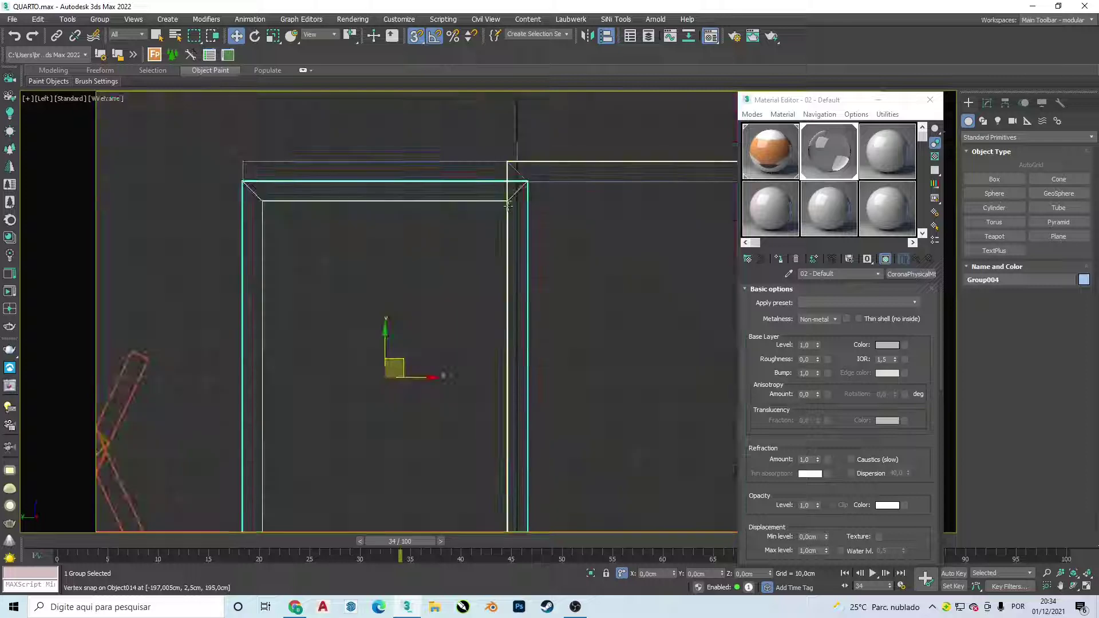
# Raise the window frame group 25 cm, then a further 10 cm, using Y offsets.
pyautogui.scroll(-2, 492, 229)
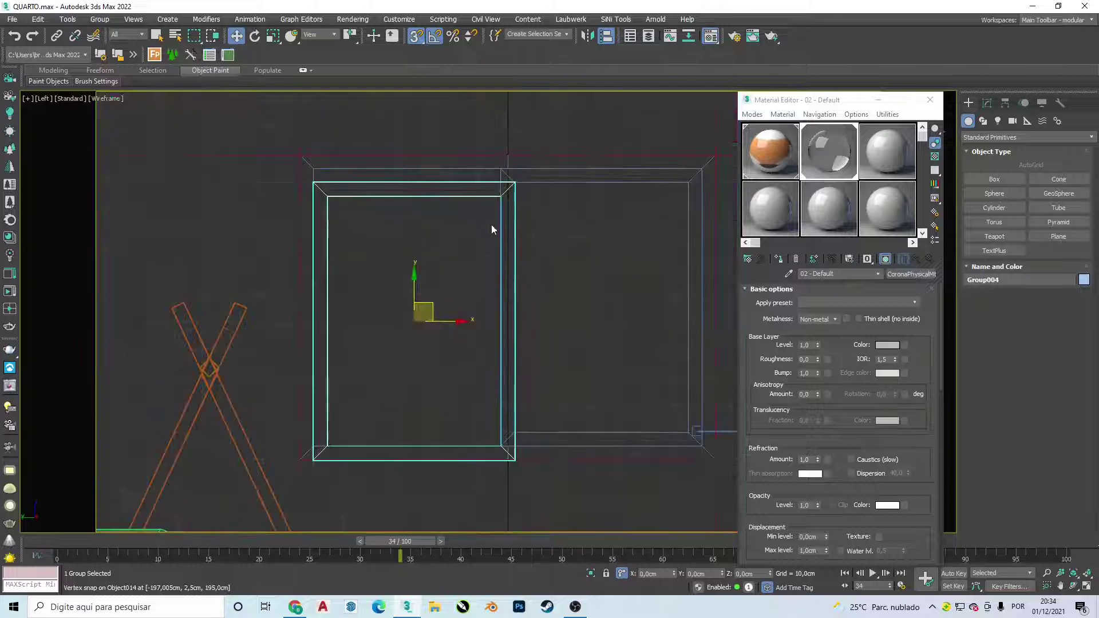
pyautogui.doubleClick(662, 572)
pyautogui.press('Tab')
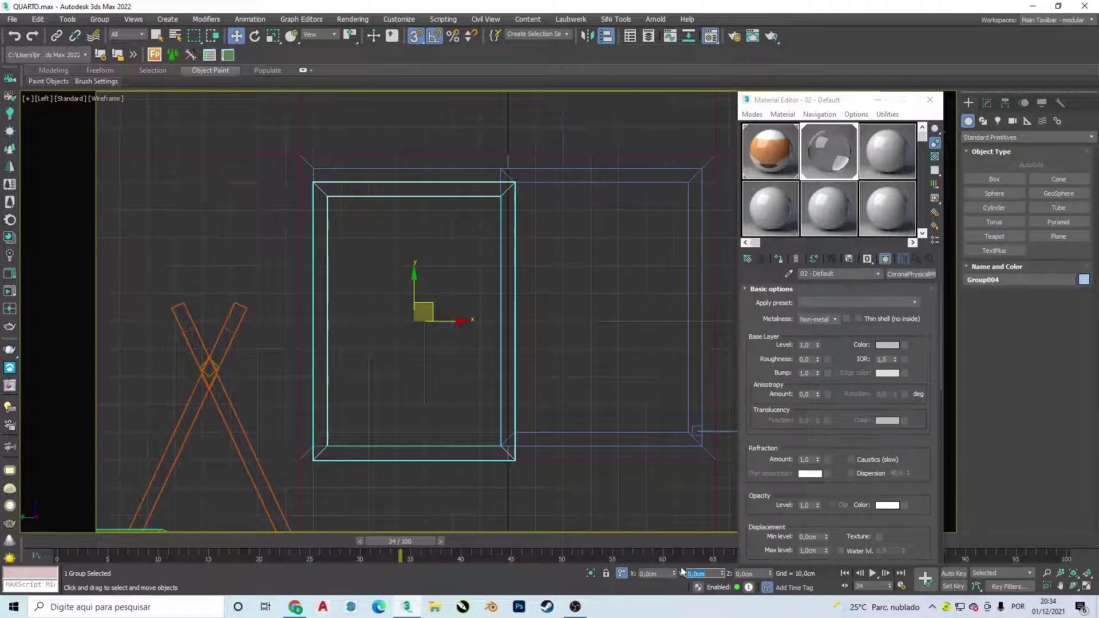
pyautogui.write('25')
pyautogui.press('Return')
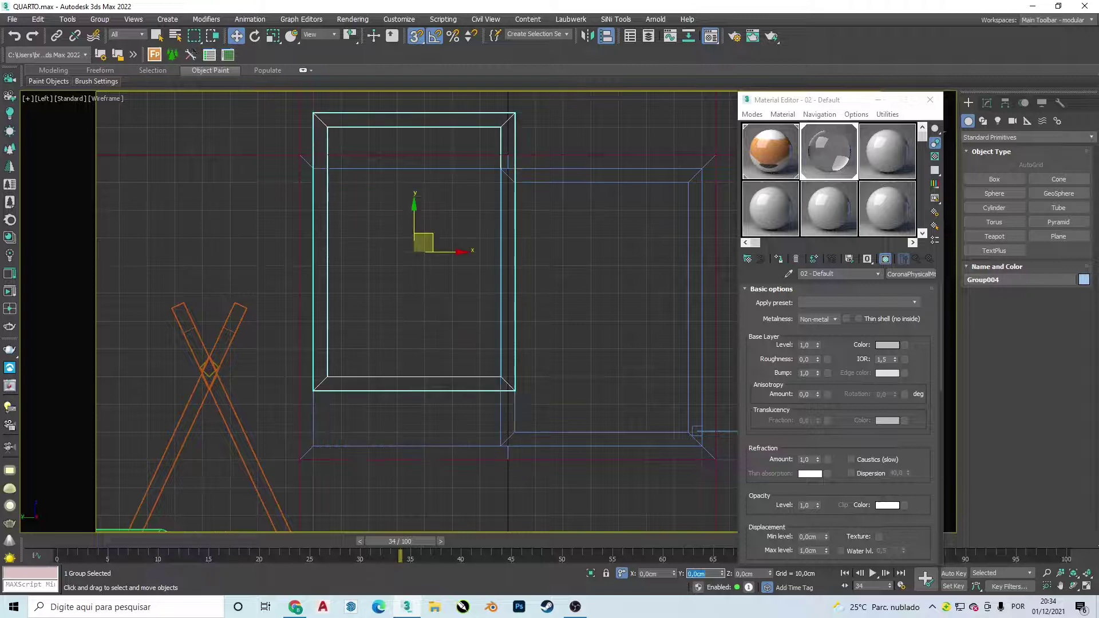
pyautogui.scroll(-3, 539, 413)
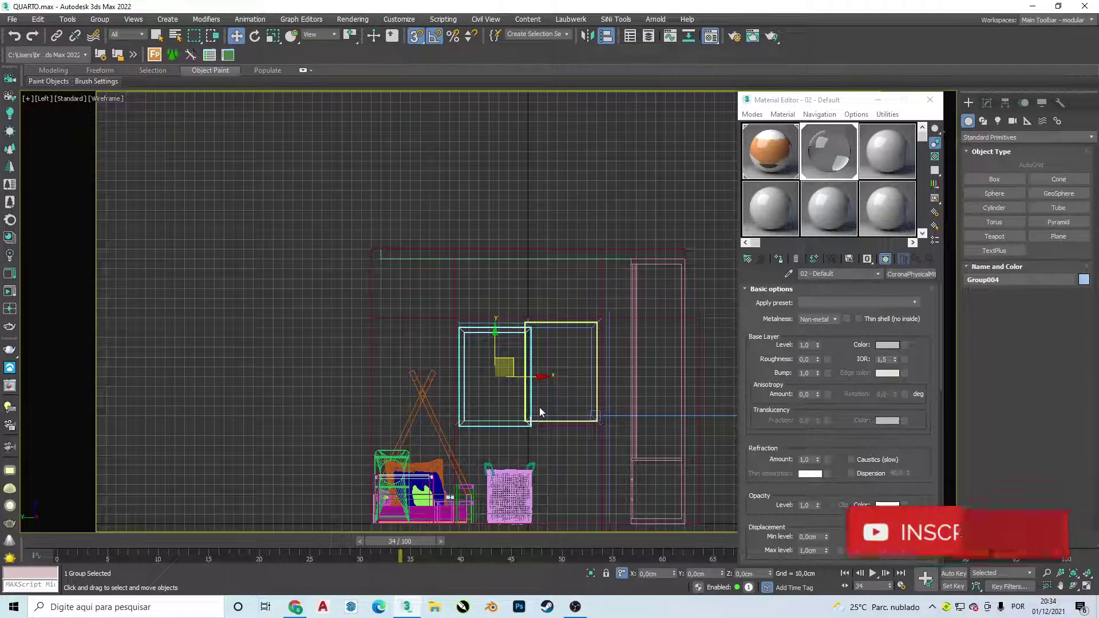
pyautogui.scroll(1, 541, 412)
pyautogui.scroll(2, 542, 412)
pyautogui.doubleClick(702, 573)
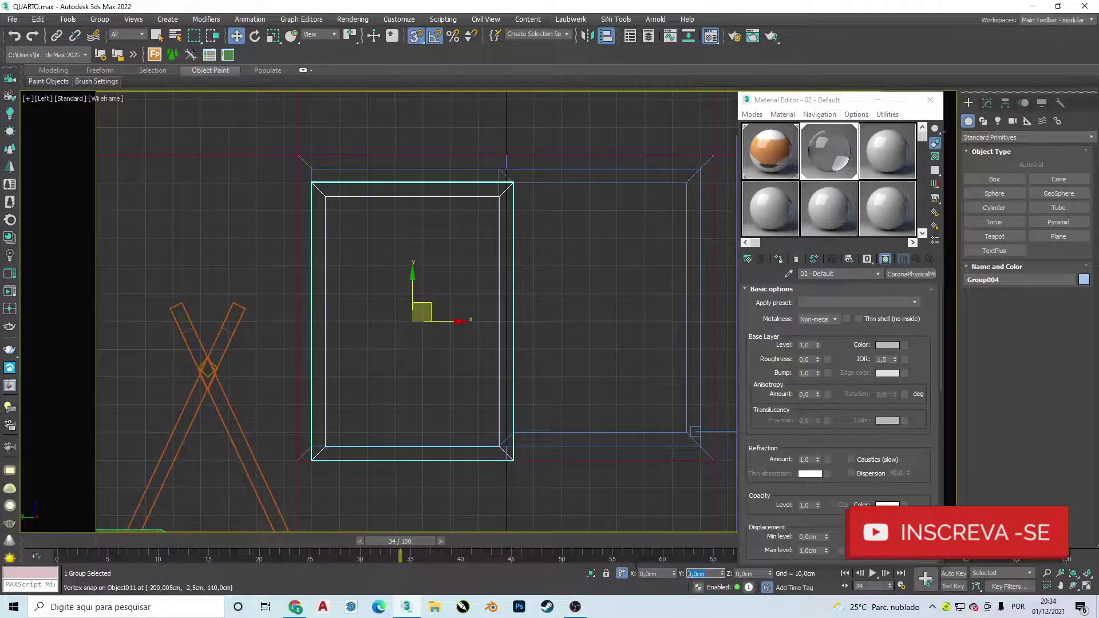
pyautogui.write('10')
pyautogui.press('Return')
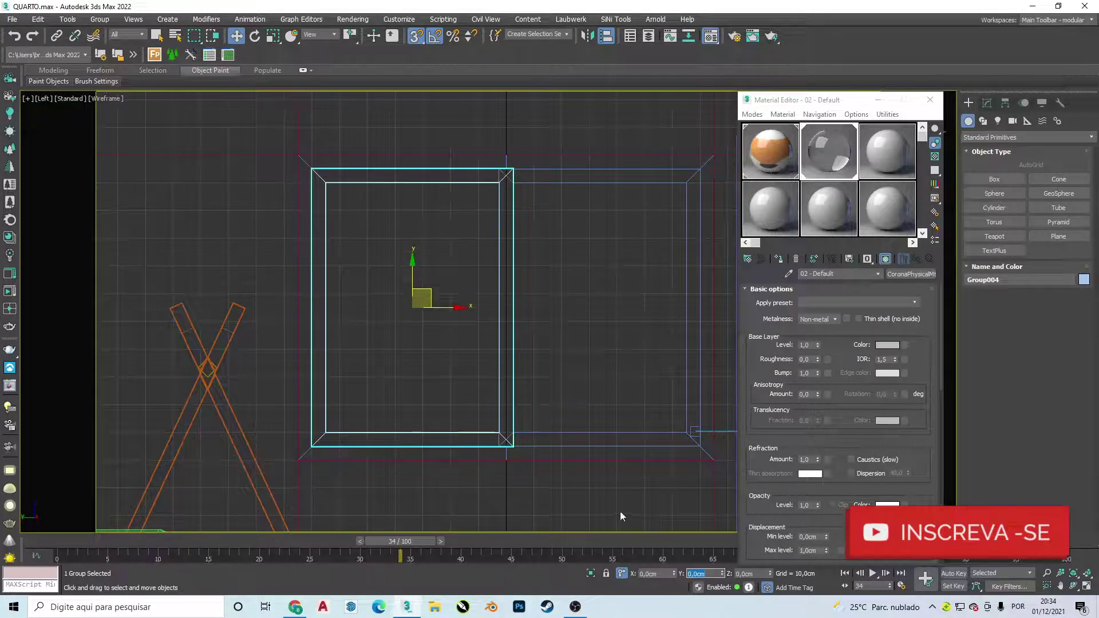
# Deselect the window, view the room from the Front with edged faces, and close the Material Editor.
pyautogui.scroll(-5, 496, 173)
pyautogui.click(495, 174)
pyautogui.moveTo(495, 173)
pyautogui.keyDown('alt'); pyautogui.mouseDown(button='middle')
pyautogui.moveTo(544, 242)
pyautogui.moveTo(454, 240)
pyautogui.mouseUp(button='middle'); pyautogui.keyUp('alt')
pyautogui.scroll(3, 544, 242)
pyautogui.scroll(2, 543, 242)
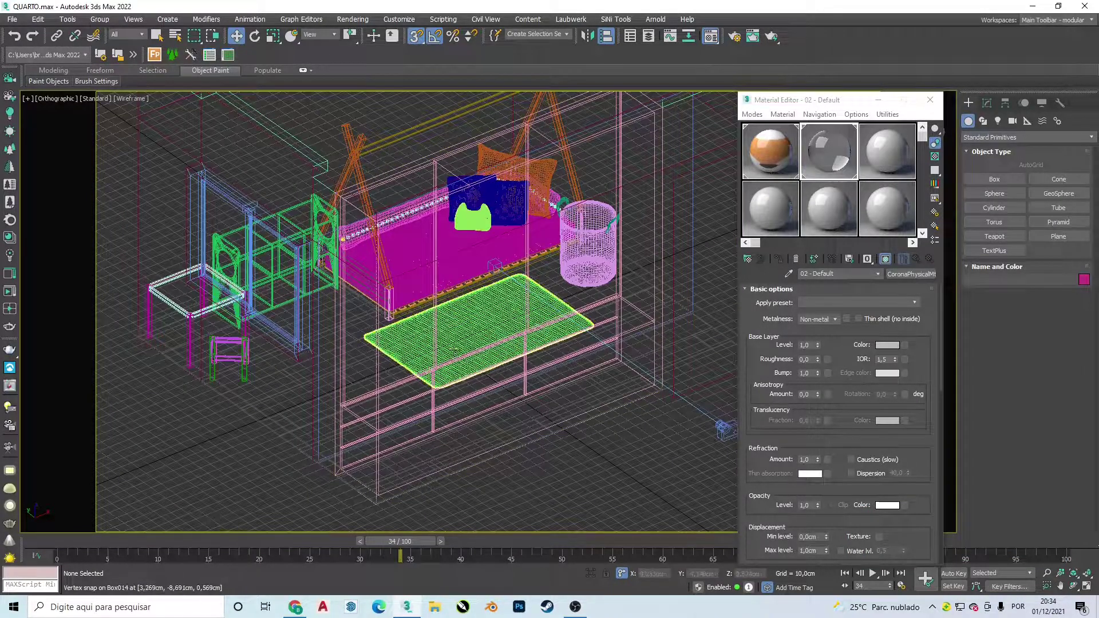
pyautogui.scroll(-1, 448, 335)
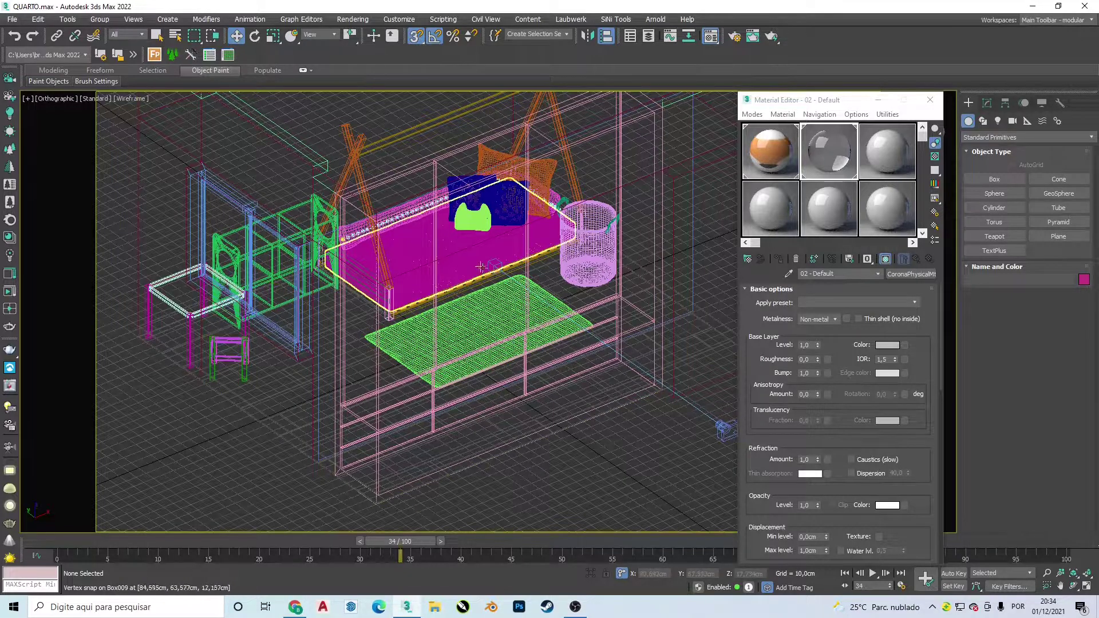
pyautogui.scroll(-4, 577, 253)
pyautogui.press('f')
pyautogui.scroll(5, 593, 242)
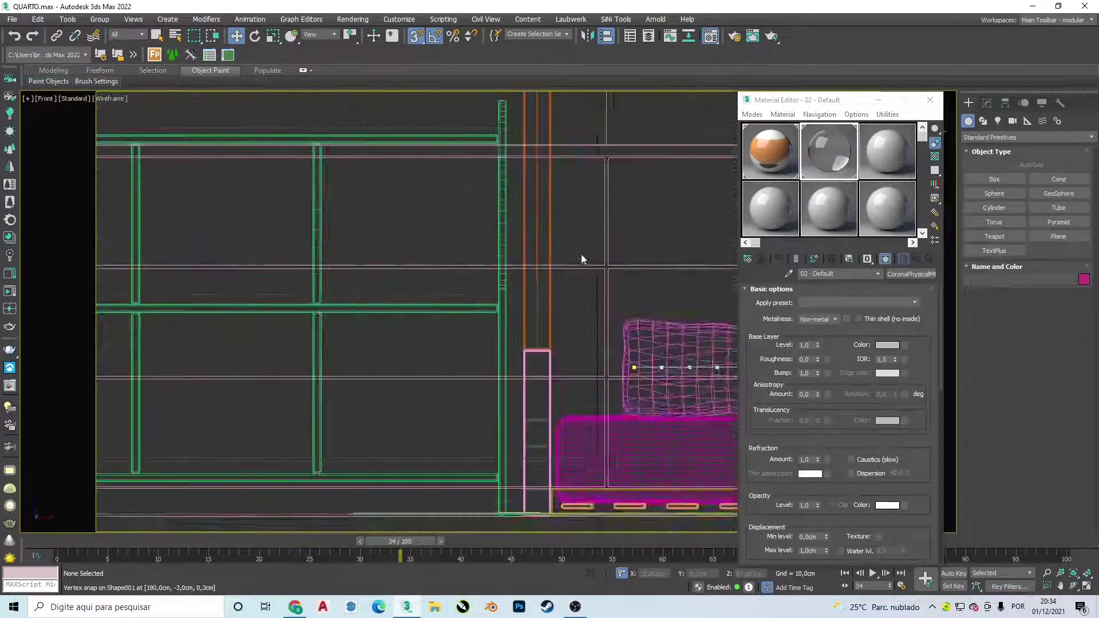
pyautogui.scroll(-2, 504, 277)
pyautogui.press('F3')
pyautogui.scroll(5, 483, 297)
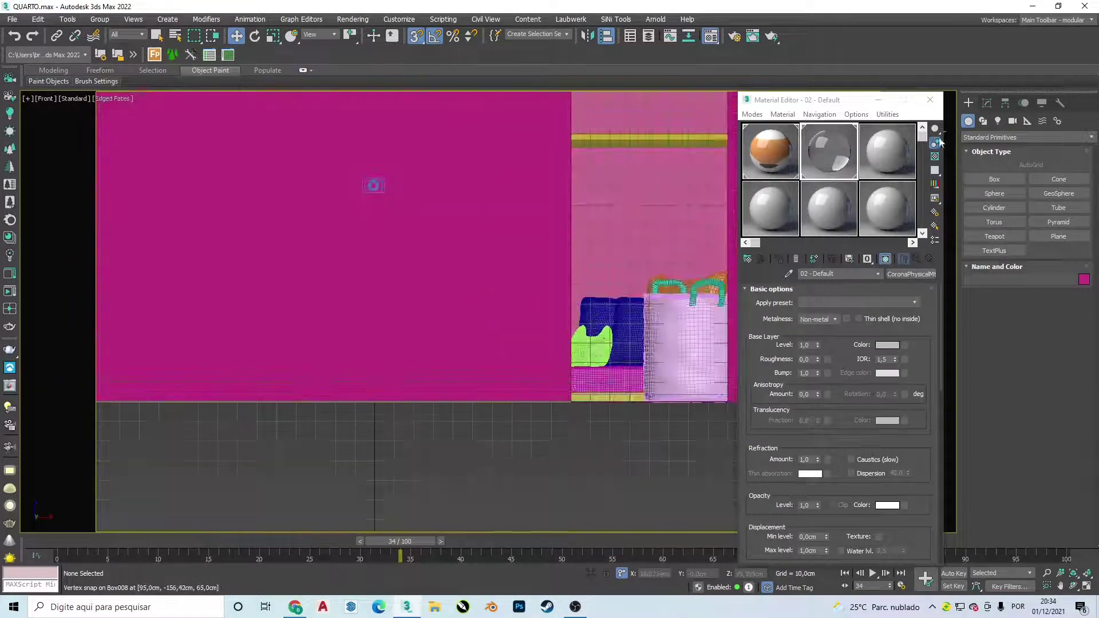
pyautogui.click(935, 104)
pyautogui.moveTo(776, 161); pyautogui.dragTo(715, 249, button='middle')
pyautogui.scroll(-3, 697, 282)
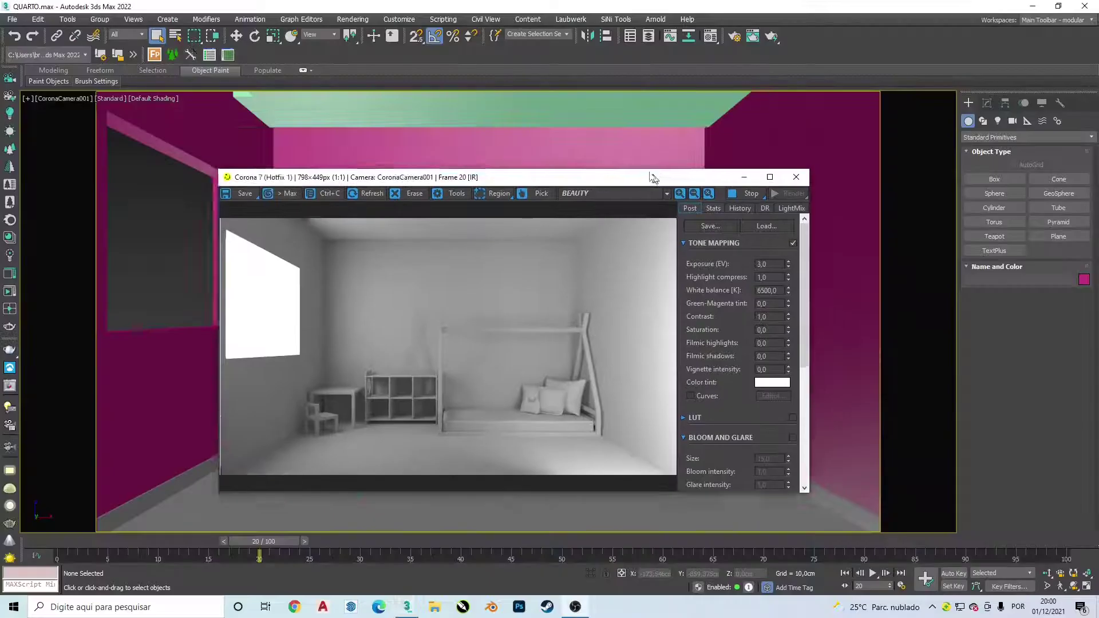
# Drag the Corona render window slightly higher over the scene.
pyautogui.moveTo(650, 173); pyautogui.dragTo(647, 120)
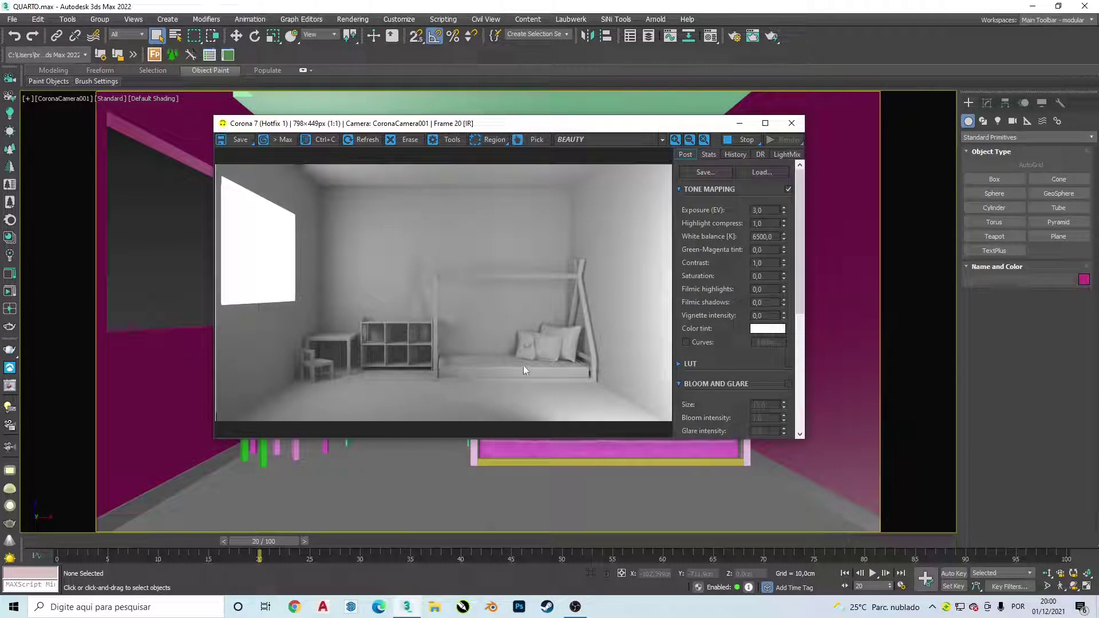
# Open Chrome with the Pessoa 1 profile, then minimize it to return to 3ds Max.
pyautogui.click(294, 607)
pyautogui.click(574, 312)
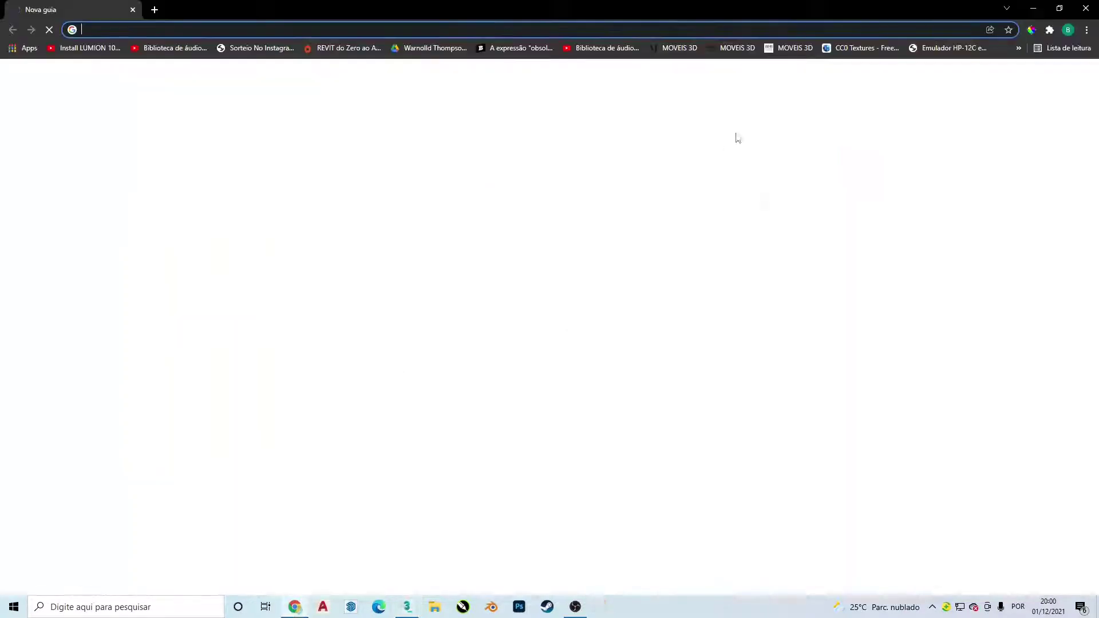
pyautogui.click(1034, 7)
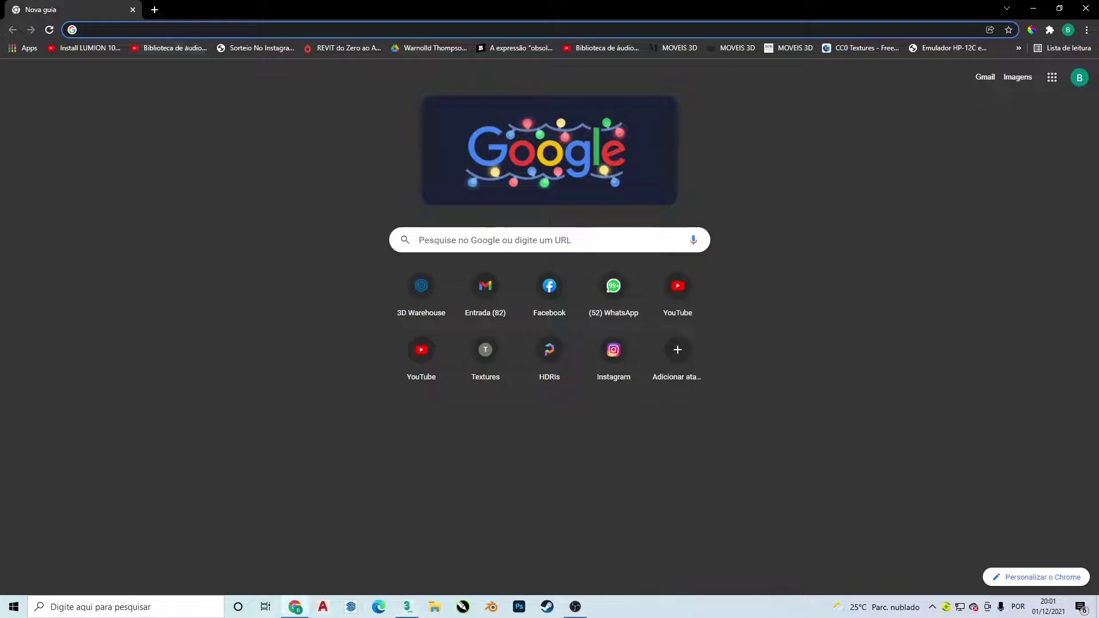
# Search Google for 'minhocao protetor' and show the image results.
pyautogui.click(173, 29)
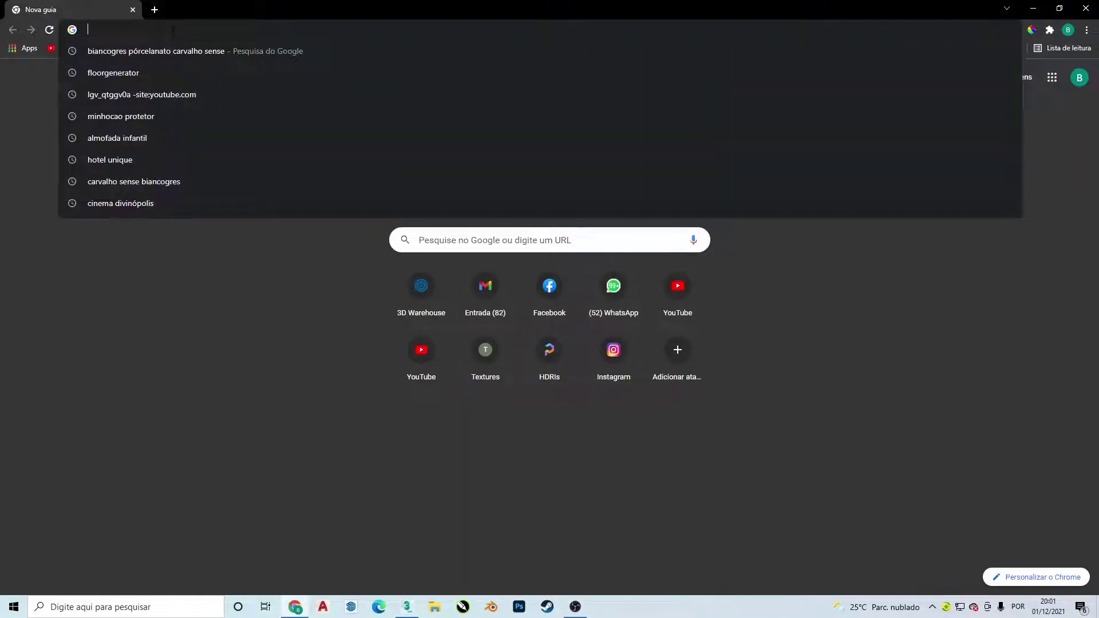
pyautogui.write('minhoca')
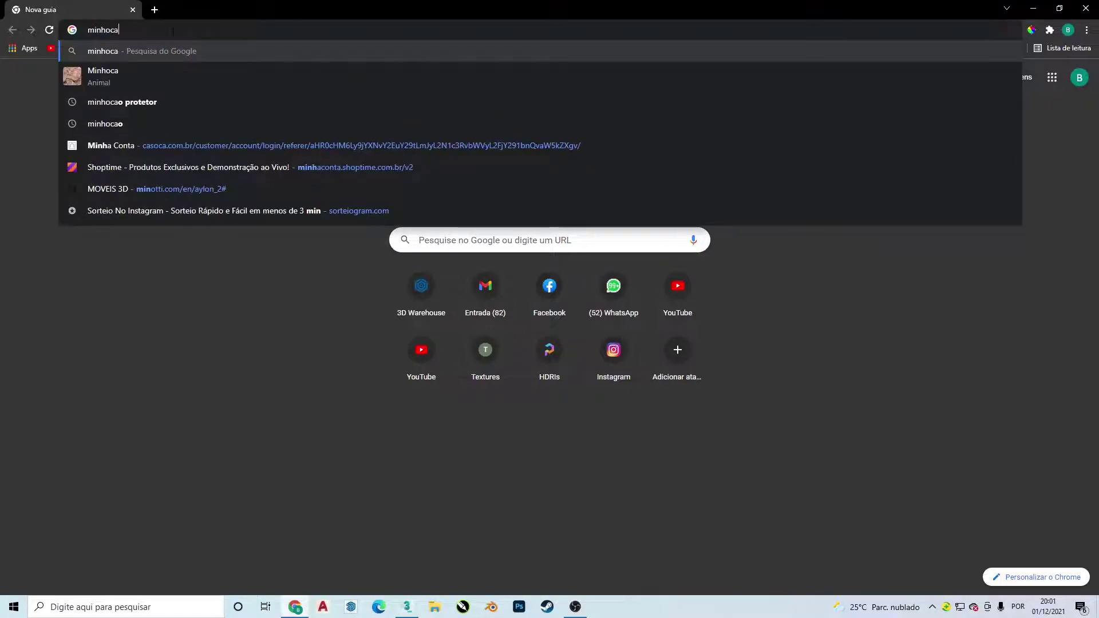
pyautogui.write('o protetor')
pyautogui.press('Return')
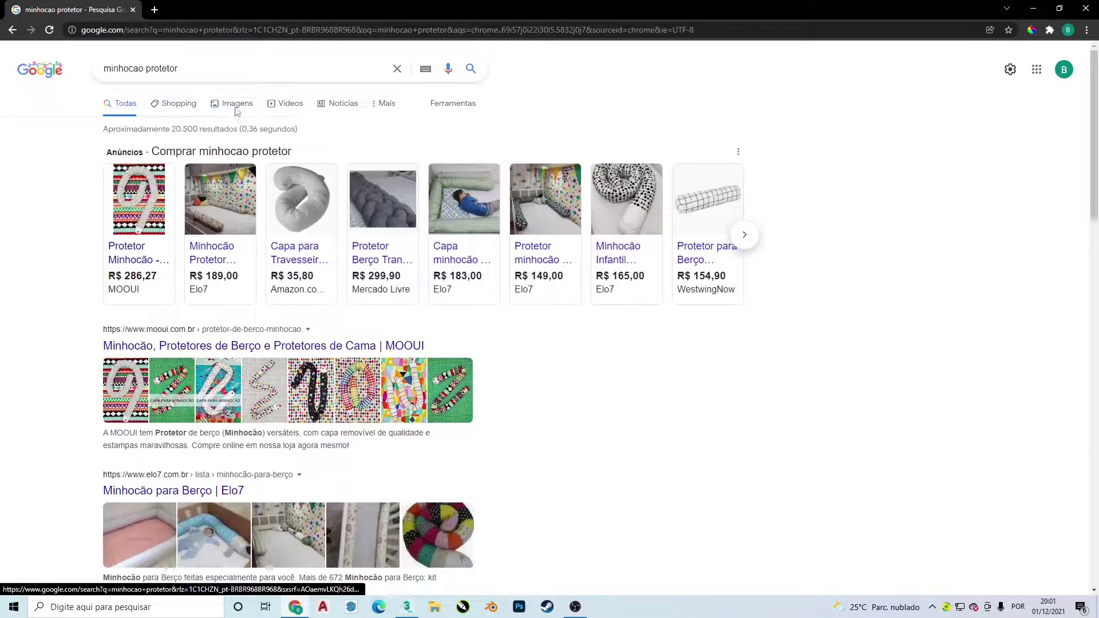
pyautogui.click(235, 106)
# Preview the white crib bumper, pastel striped bumper and pink coiled bumper images.
pyautogui.scroll(-2, 572, 292)
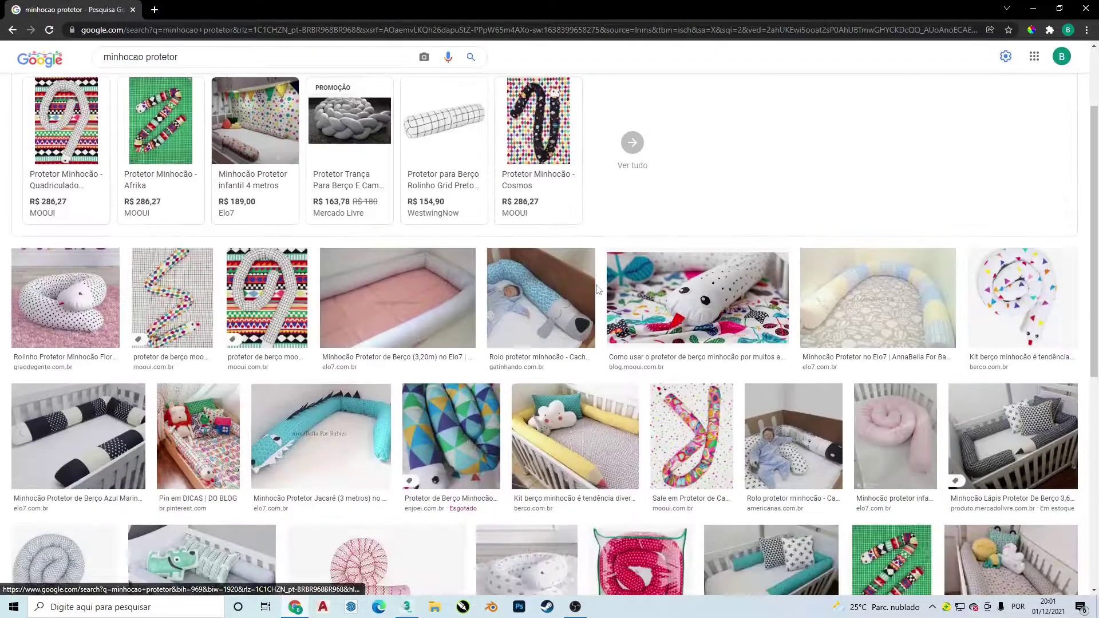
pyautogui.click(409, 297)
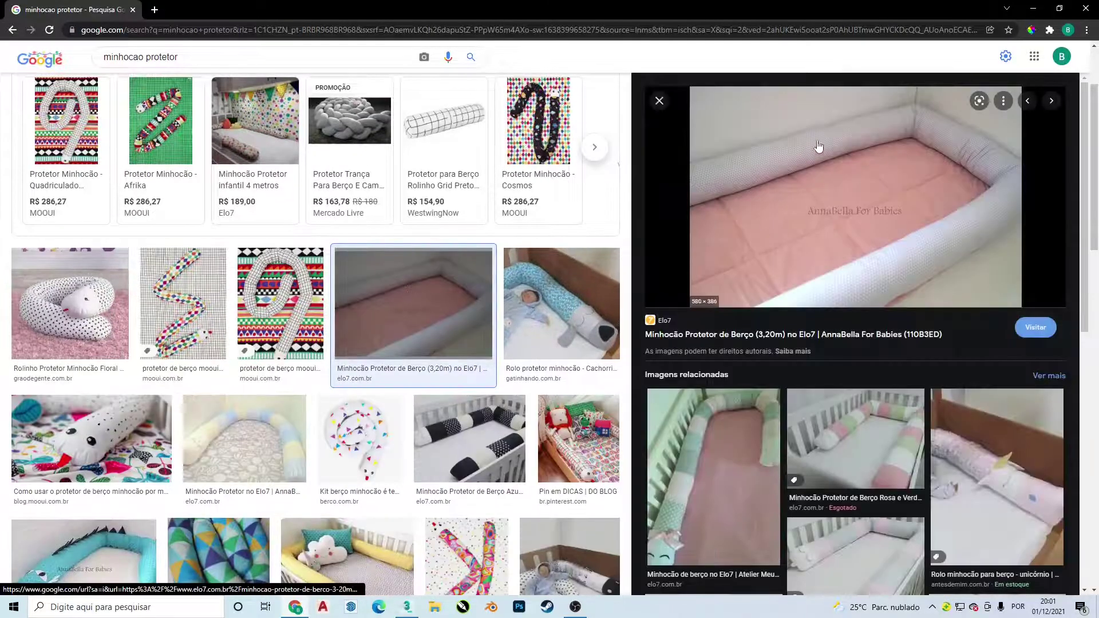
pyautogui.scroll(-1, 257, 359)
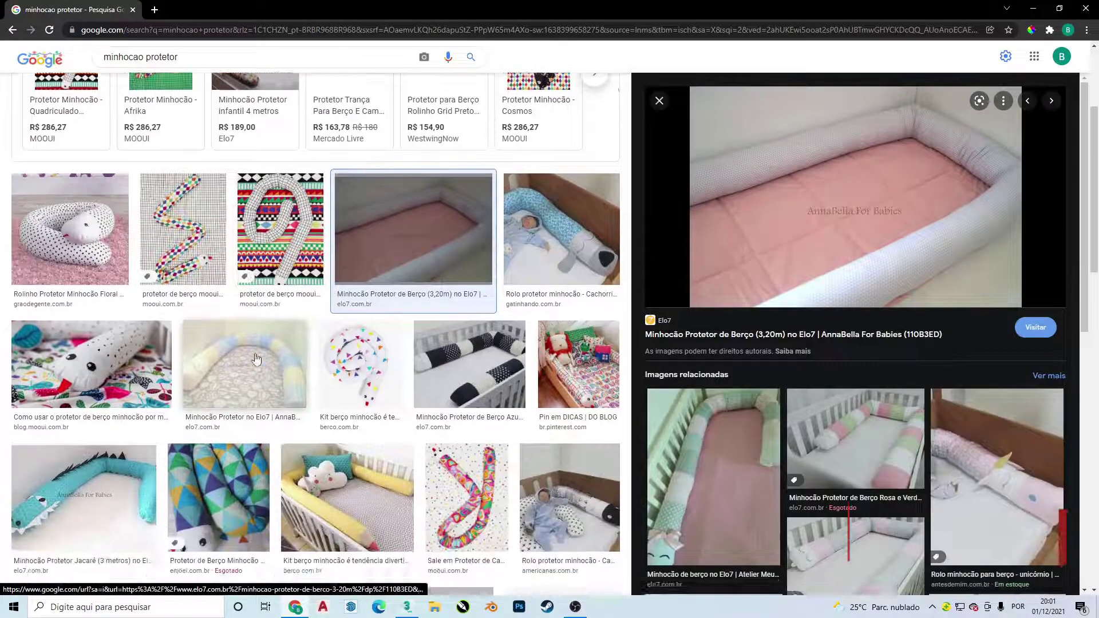
pyautogui.scroll(-1, 256, 359)
pyautogui.click(256, 359)
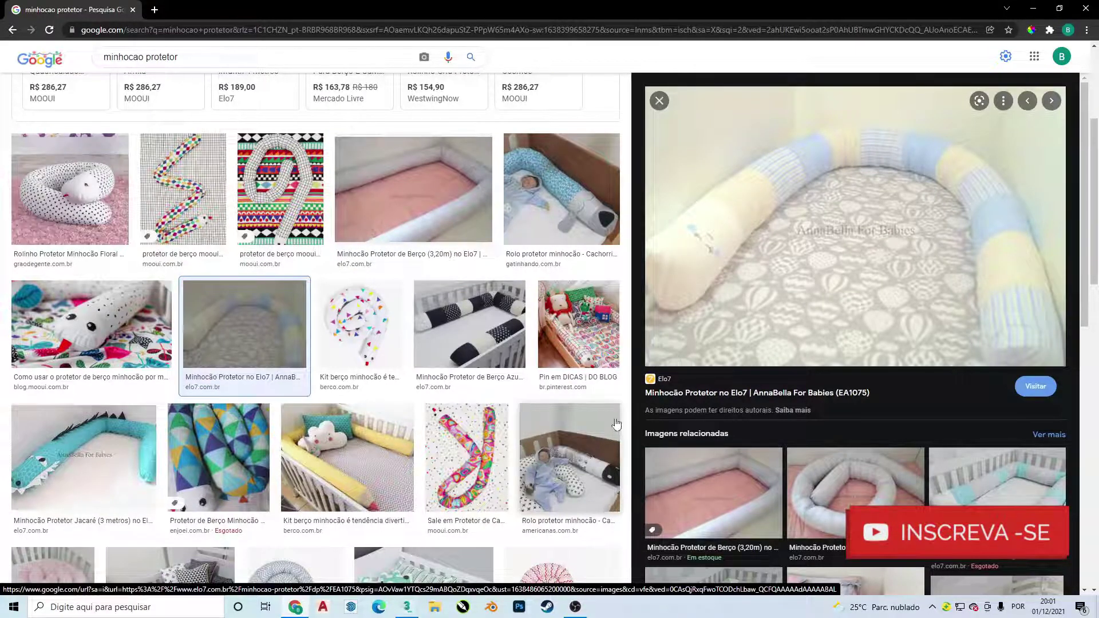
pyautogui.scroll(-1, 474, 449)
pyautogui.scroll(-2, 474, 449)
pyautogui.scroll(-1, 447, 429)
pyautogui.scroll(-2, 424, 412)
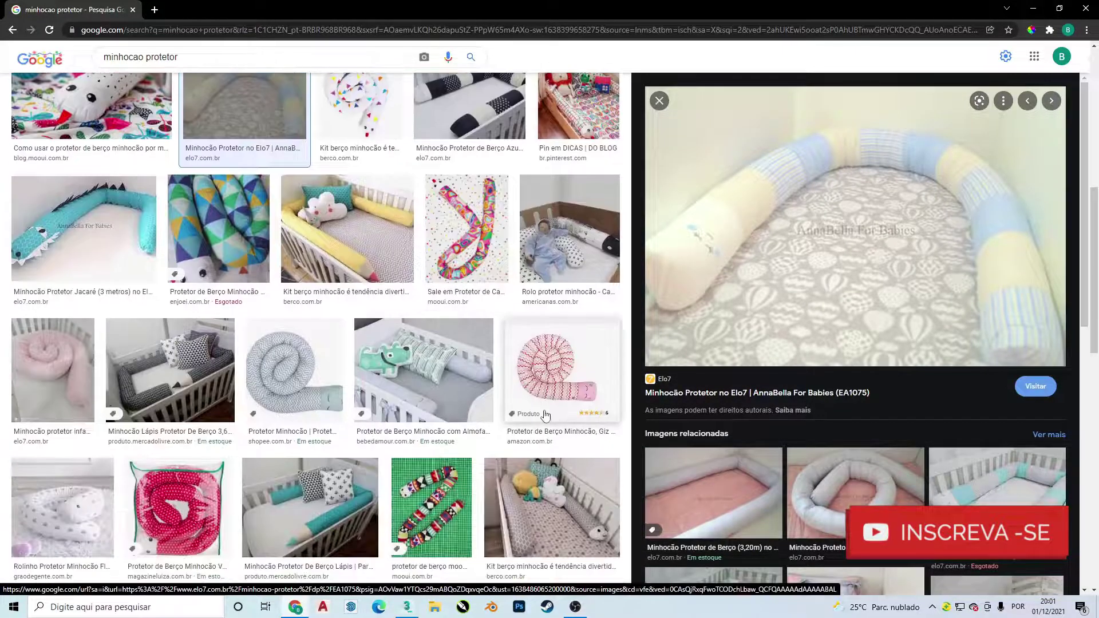
pyautogui.click(52, 370)
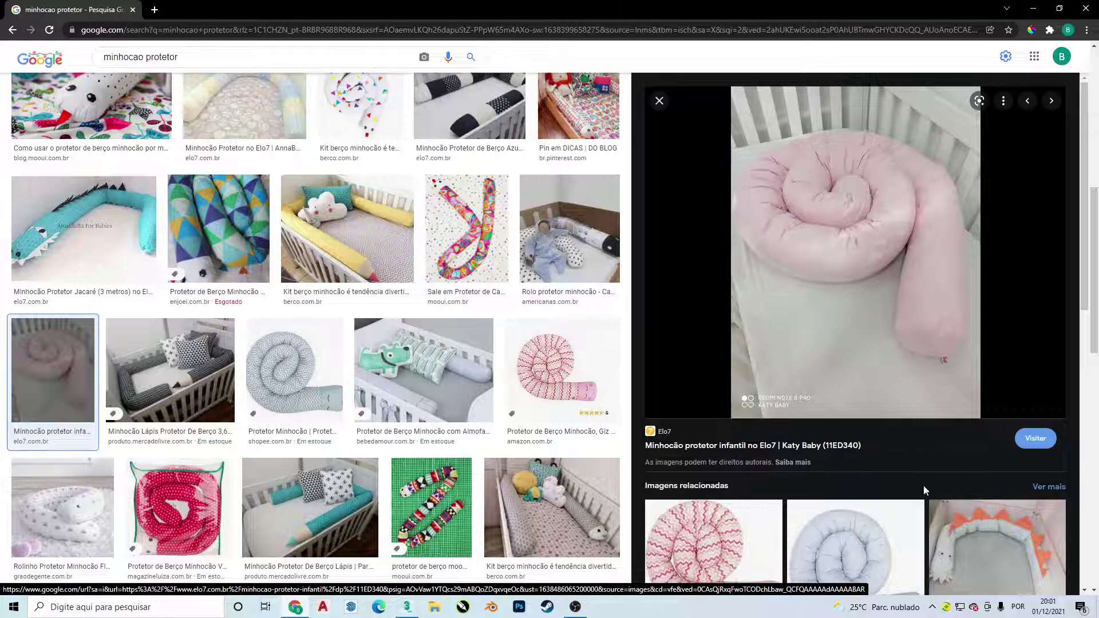
# Preview the dinosaur-style bumper, Minhocão Protetor Jacaré and Kit berço minhocão crib photos.
pyautogui.click(957, 534)
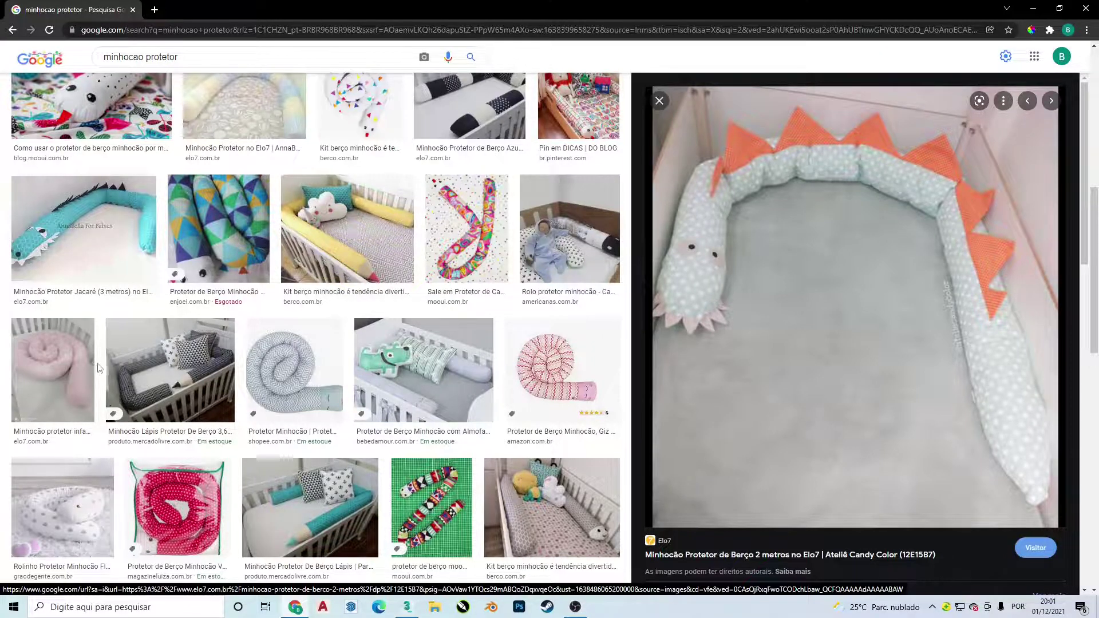
pyautogui.click(91, 242)
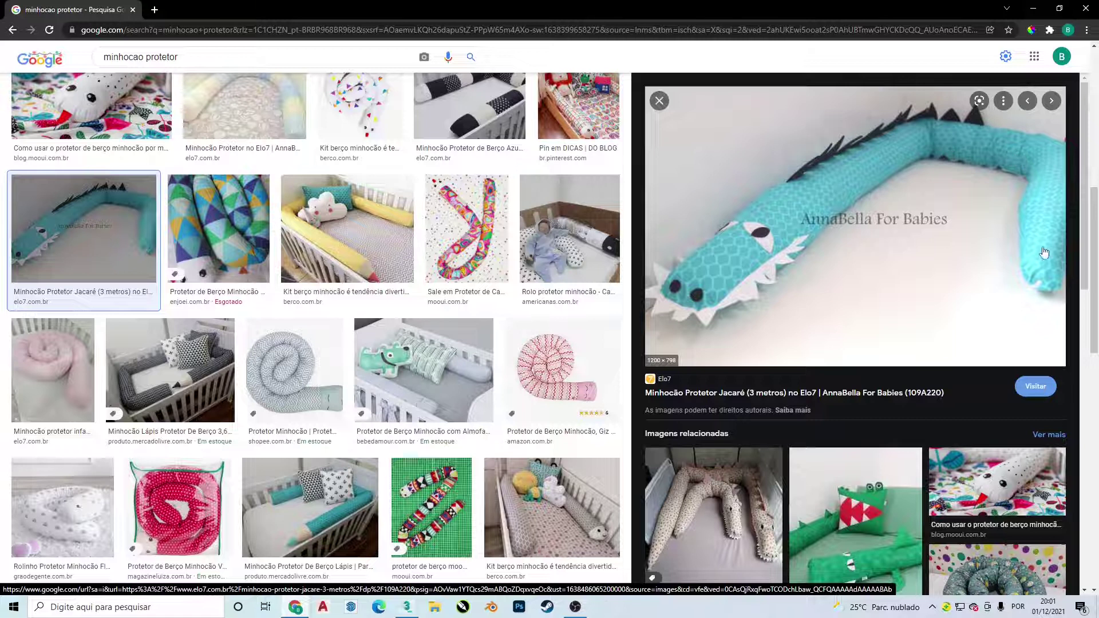
pyautogui.scroll(-3, 560, 349)
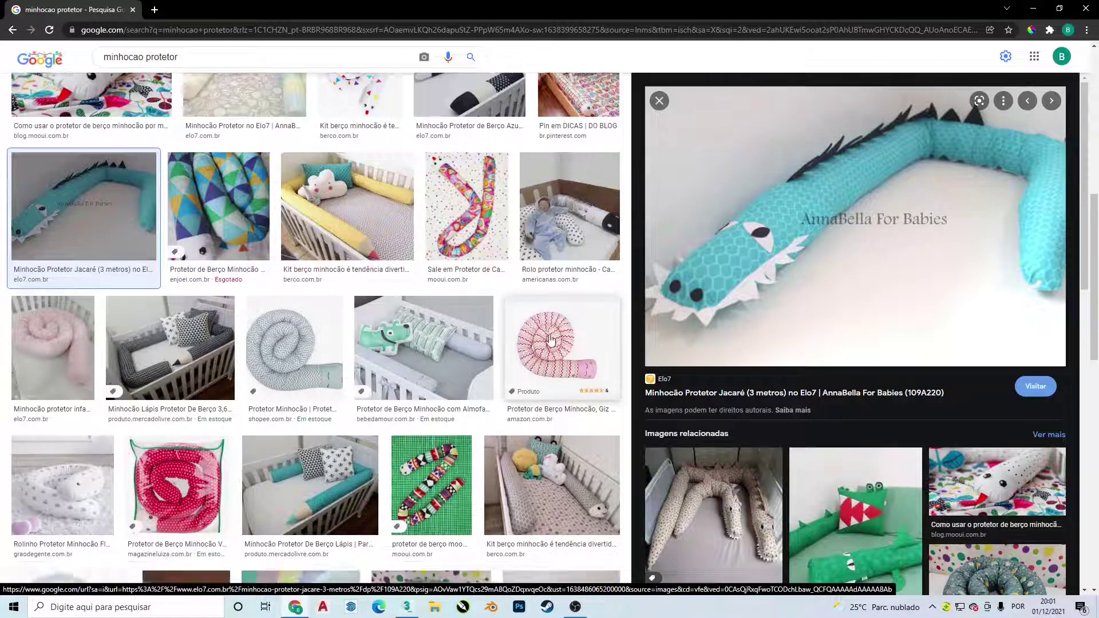
pyautogui.click(560, 348)
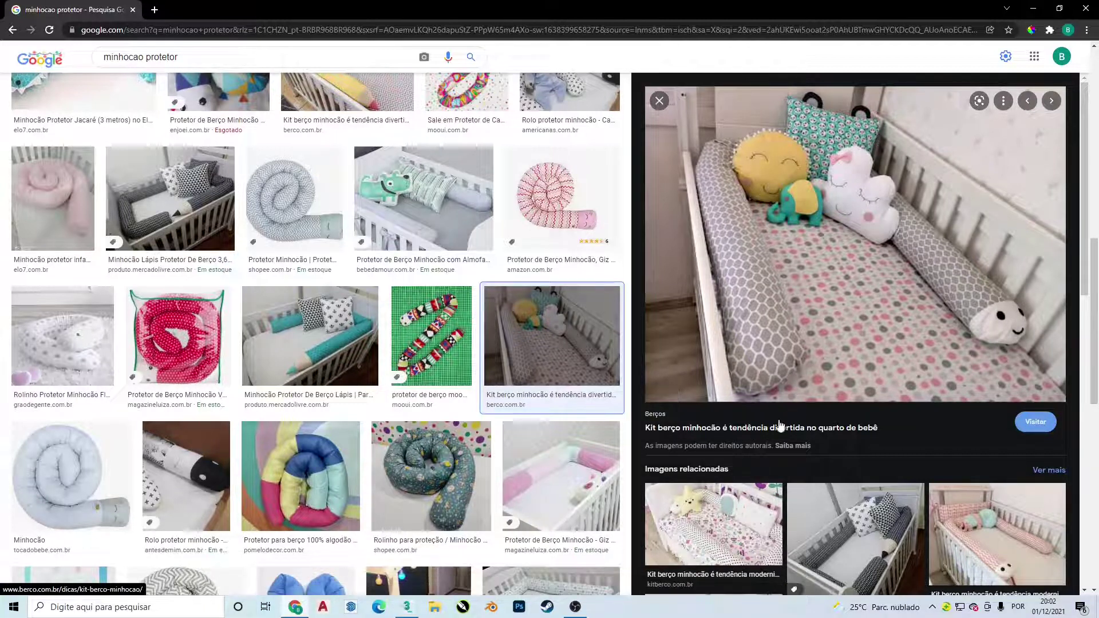
# Open the Kit berço minhocão article on berco.com.br and browse its crib bumper photos.
pyautogui.click(720, 435)
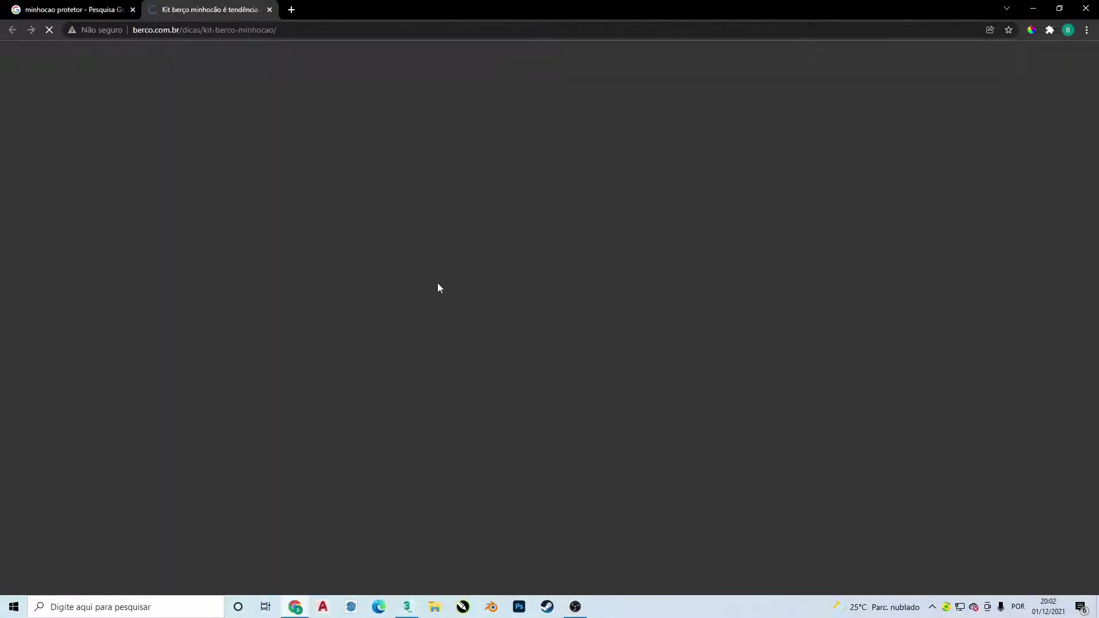
pyautogui.scroll(-5, 439, 285)
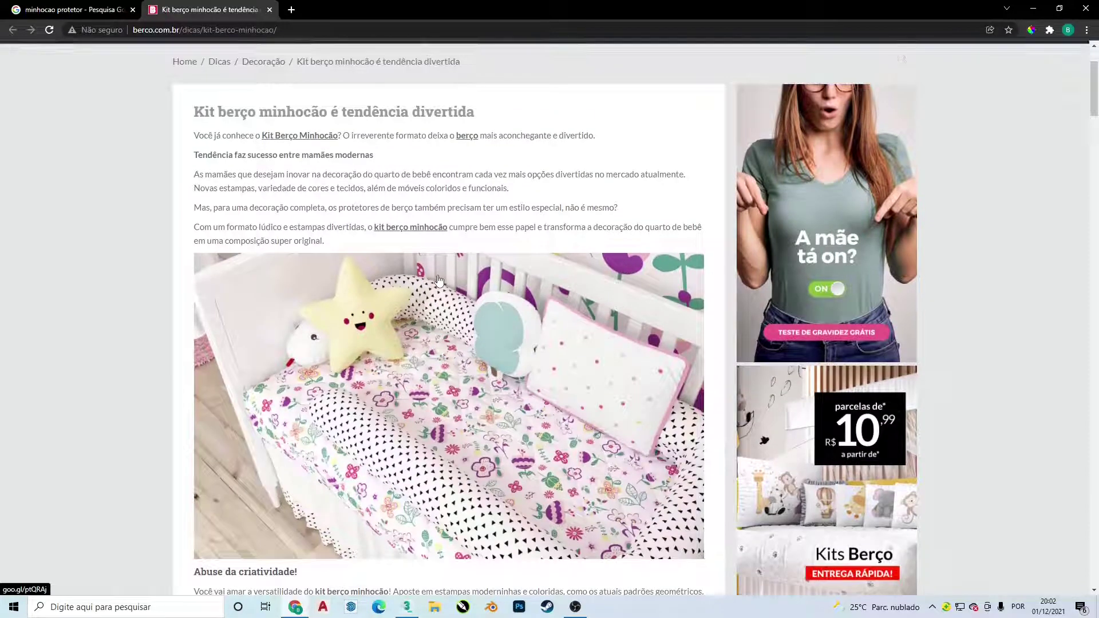
pyautogui.scroll(-7, 379, 229)
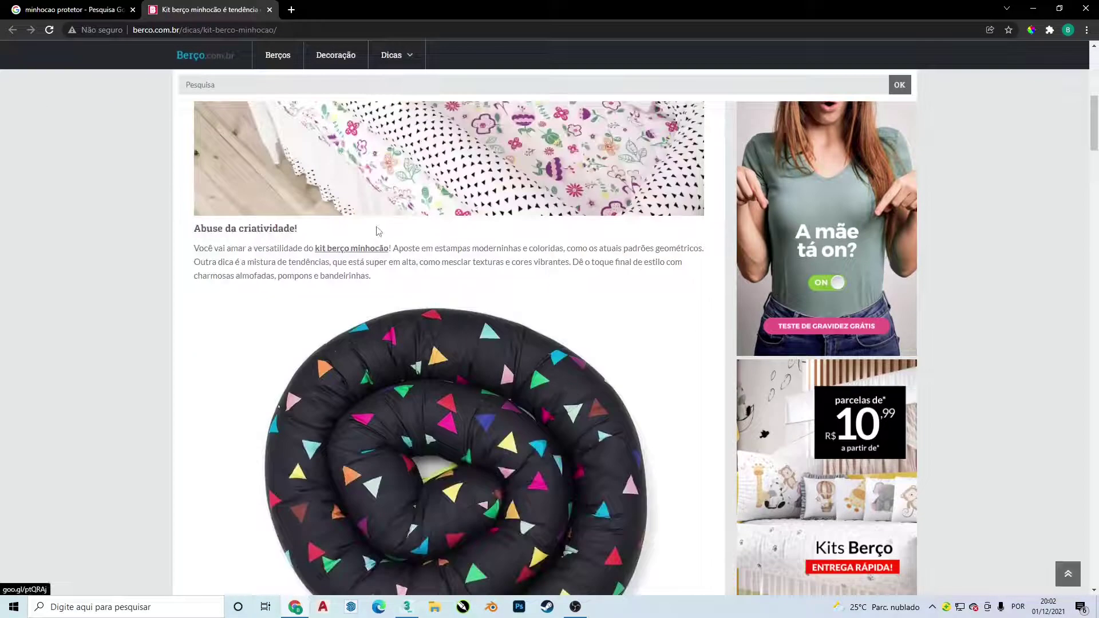
pyautogui.scroll(-1, 377, 231)
pyautogui.scroll(-2, 383, 231)
pyautogui.scroll(-4, 450, 259)
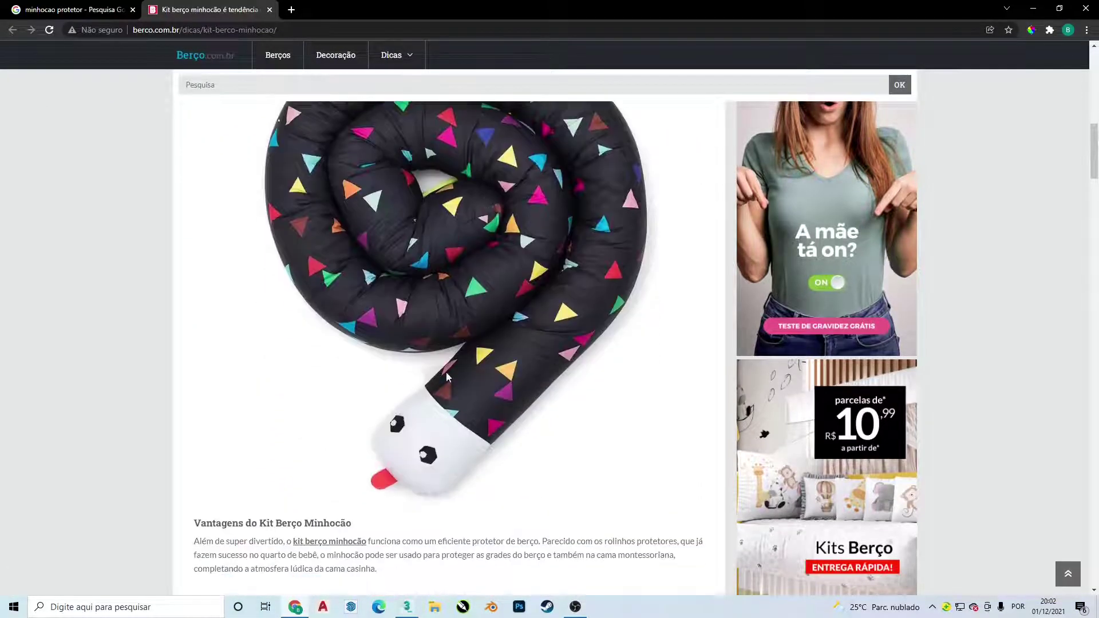
pyautogui.scroll(-1, 458, 275)
pyautogui.scroll(1, 469, 298)
pyautogui.scroll(4, 483, 328)
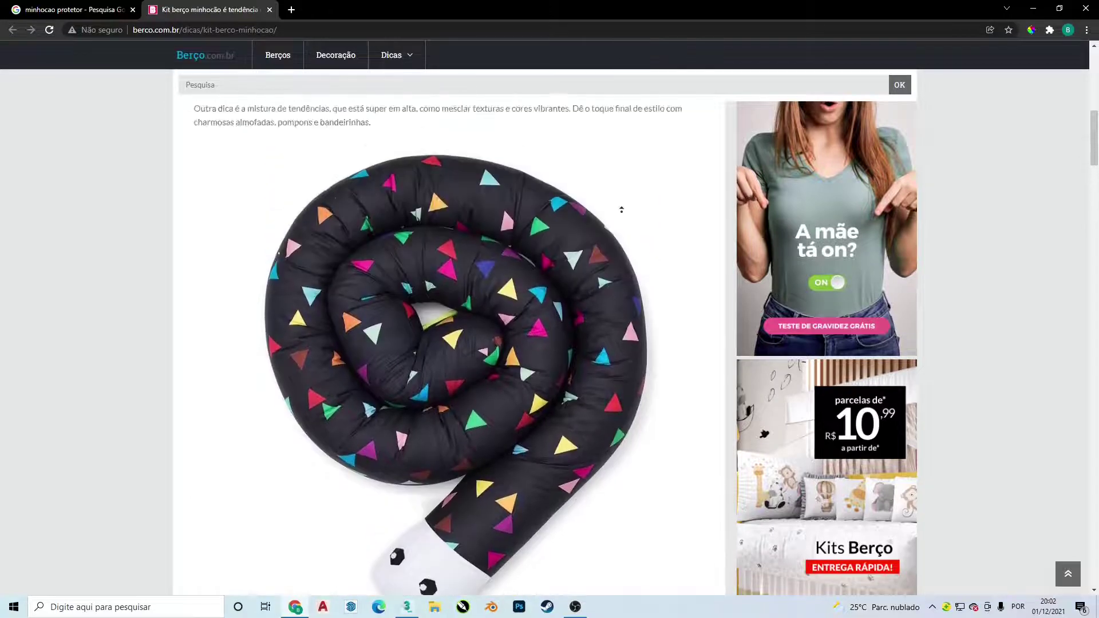
pyautogui.scroll(-10, 412, 275)
pyautogui.scroll(5, 407, 287)
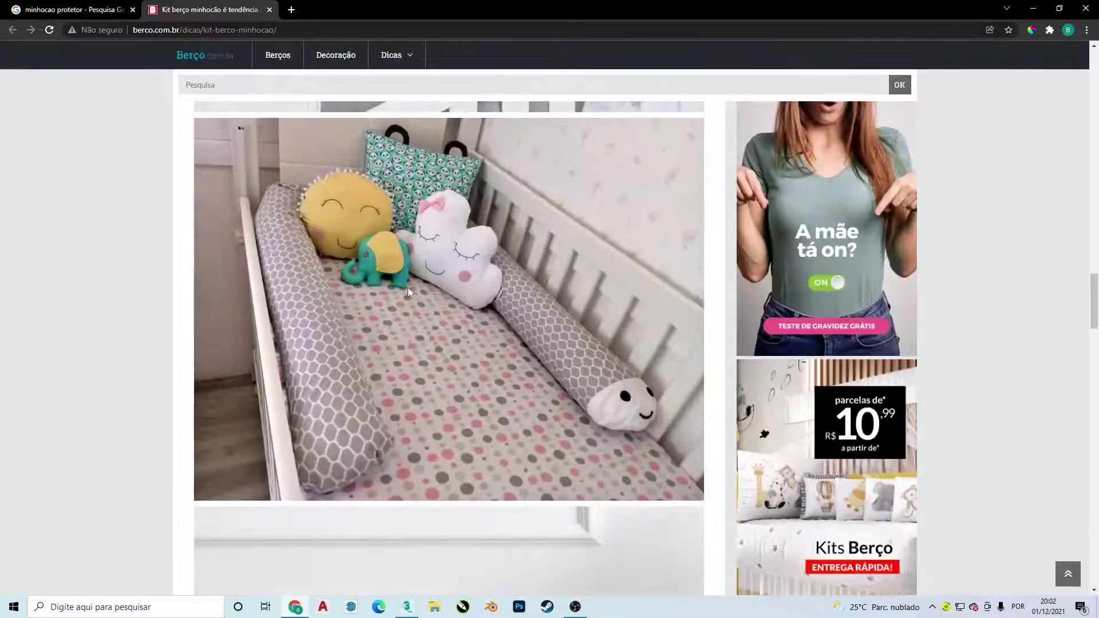
pyautogui.scroll(5, 351, 353)
pyautogui.scroll(5, 353, 349)
pyautogui.scroll(3, 382, 348)
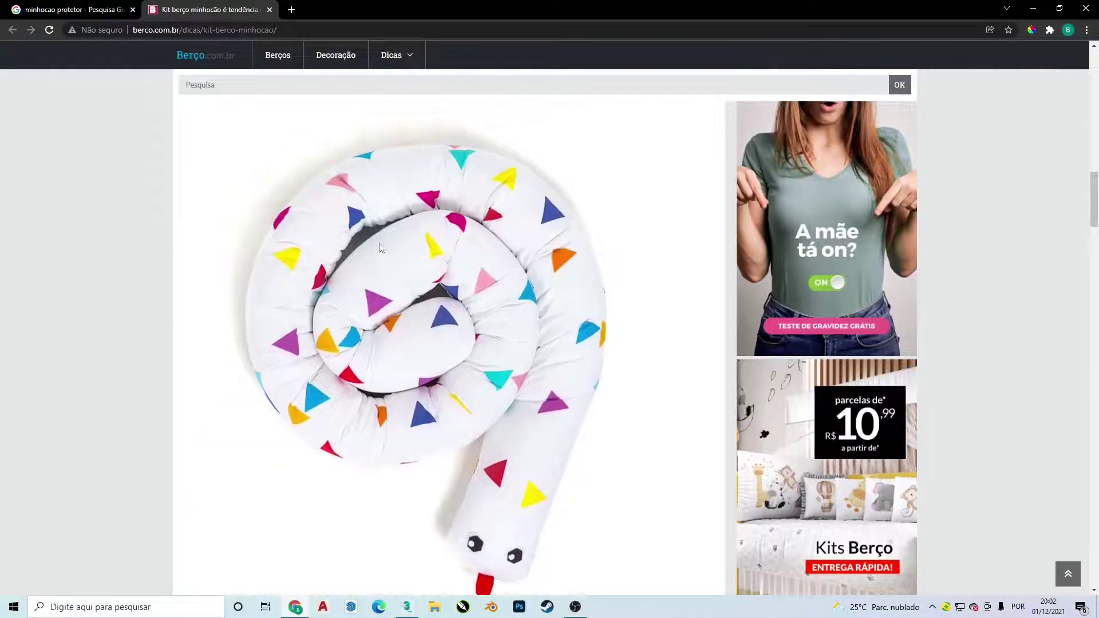
pyautogui.scroll(-5, 449, 403)
pyautogui.scroll(-1, 451, 403)
pyautogui.scroll(-1, 451, 404)
pyautogui.scroll(-5, 451, 403)
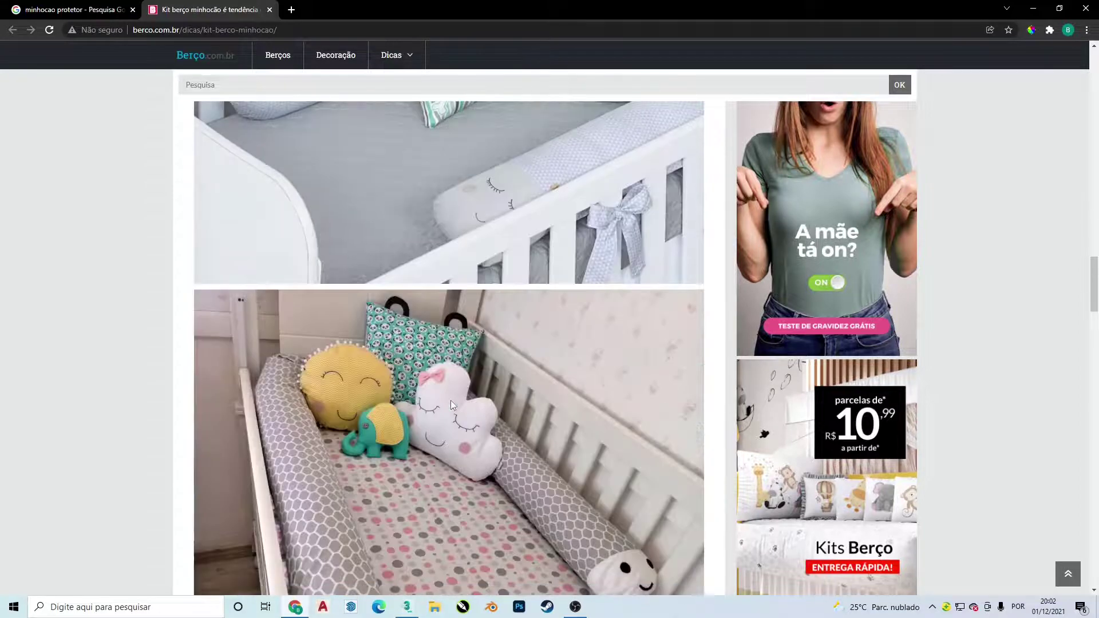
pyautogui.scroll(-5, 451, 404)
pyautogui.scroll(-5, 451, 403)
pyautogui.scroll(-5, 452, 405)
pyautogui.scroll(-5, 453, 406)
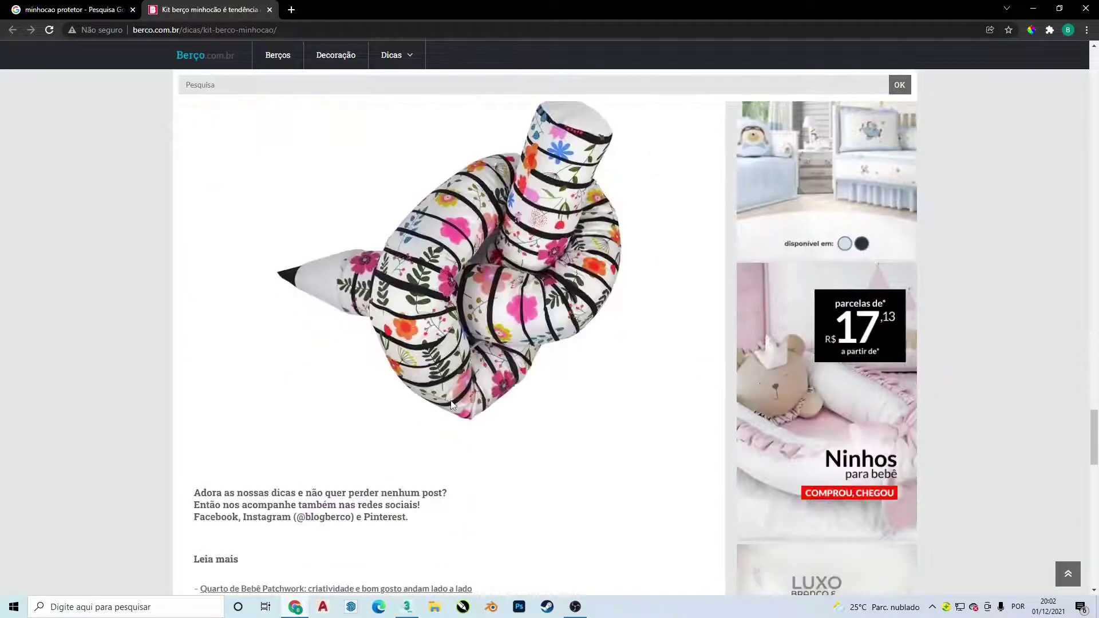
pyautogui.scroll(-6, 455, 404)
pyautogui.scroll(1, 458, 400)
pyautogui.scroll(7, 464, 396)
pyautogui.scroll(5, 464, 396)
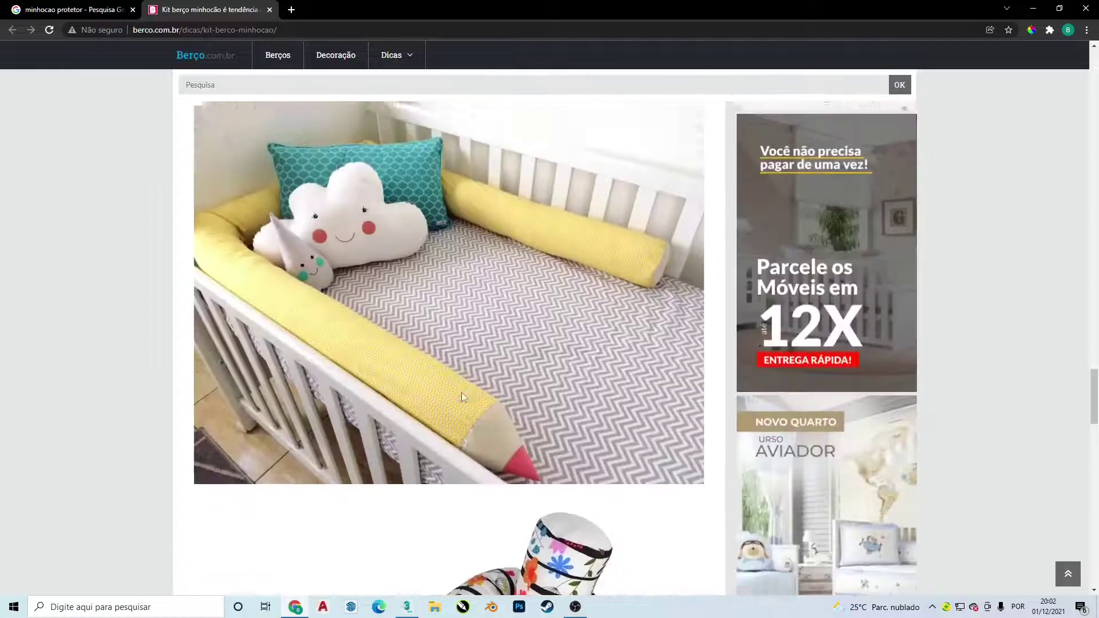
pyautogui.scroll(5, 464, 397)
pyautogui.scroll(3, 464, 397)
pyautogui.scroll(5, 463, 397)
pyautogui.scroll(1, 464, 397)
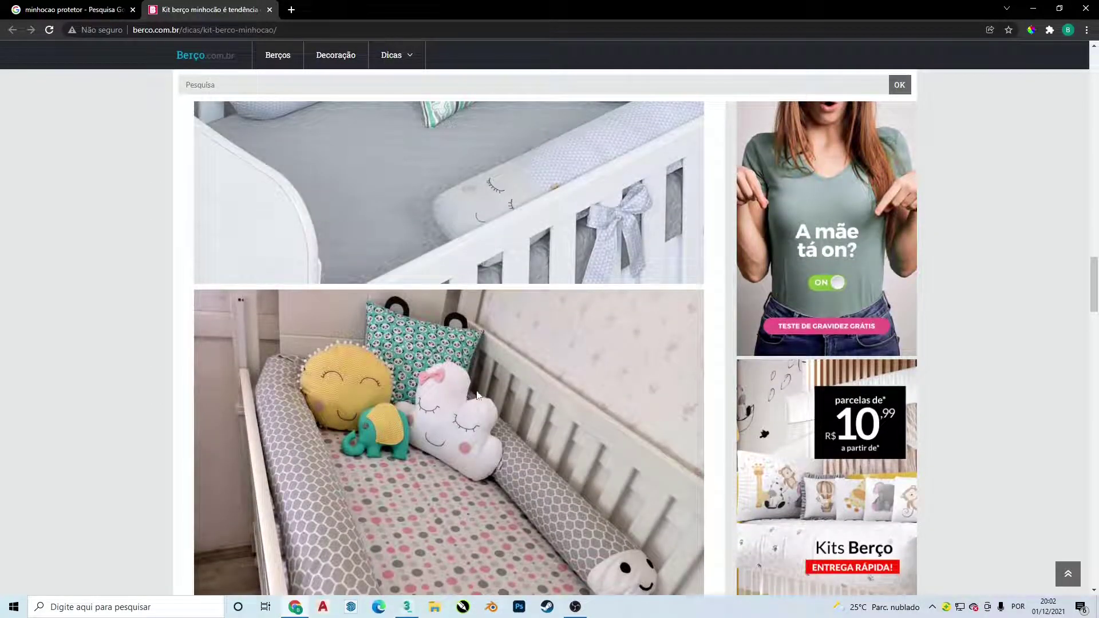
pyautogui.scroll(3, 507, 202)
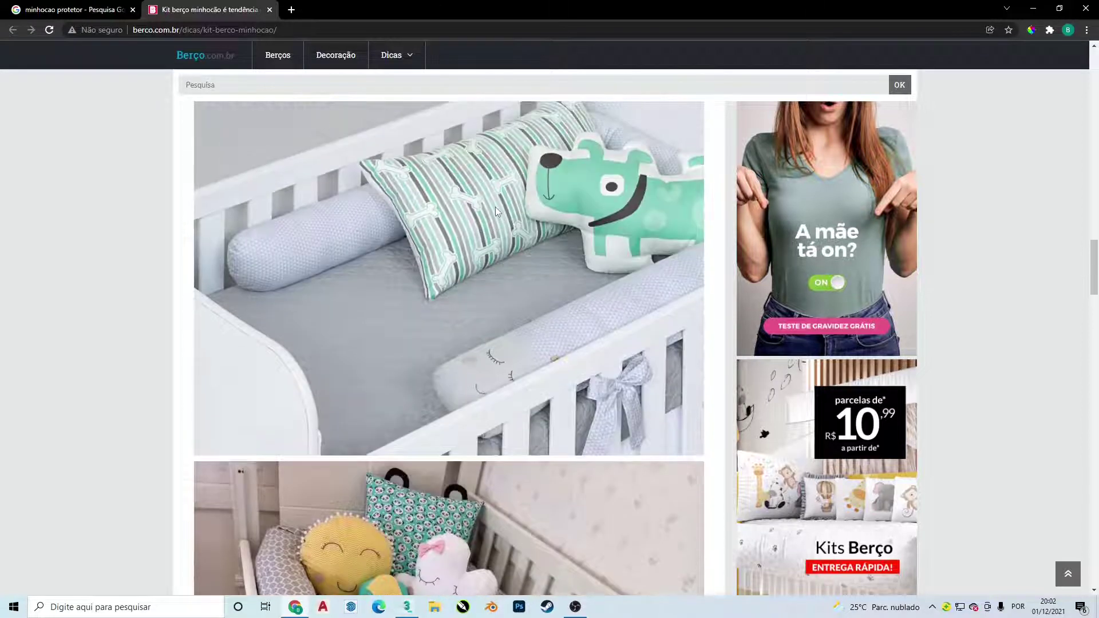
# Glance at the 3ds Max scene, then return to the article's bumper photos.
pyautogui.hotkey('alt', 'Tab')
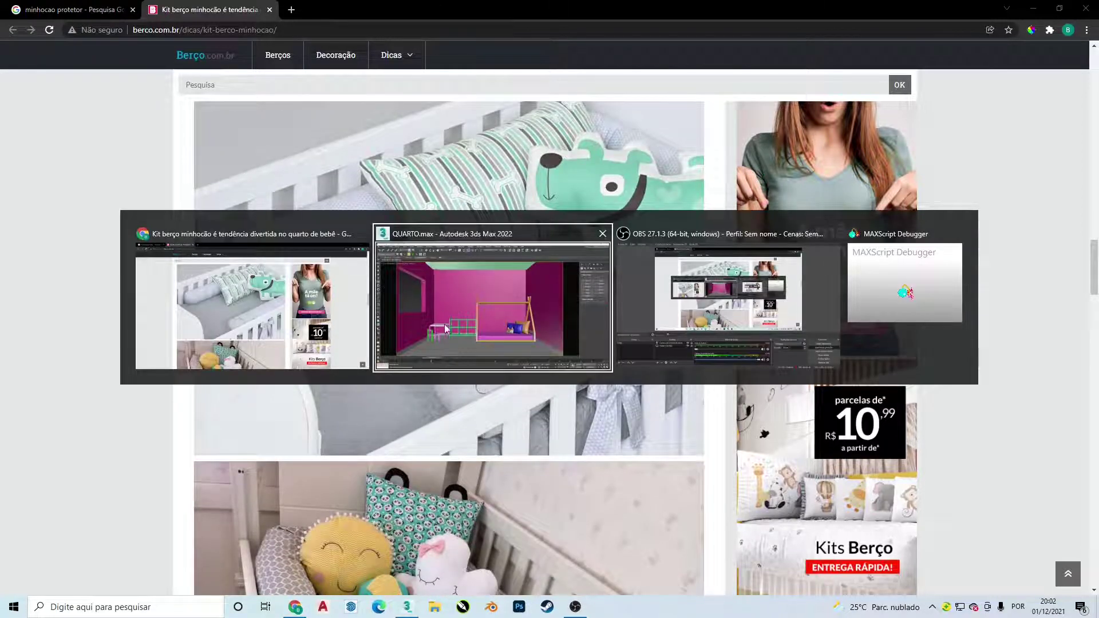
pyautogui.click(411, 243)
pyautogui.hotkey('alt', 'Tab')
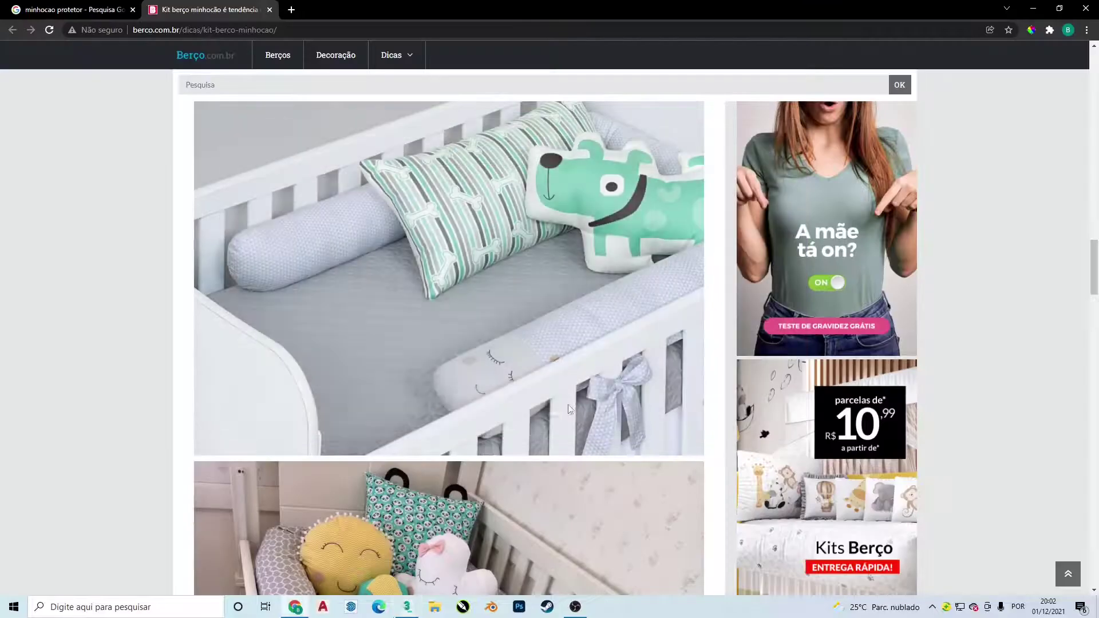
pyautogui.scroll(3, 287, 264)
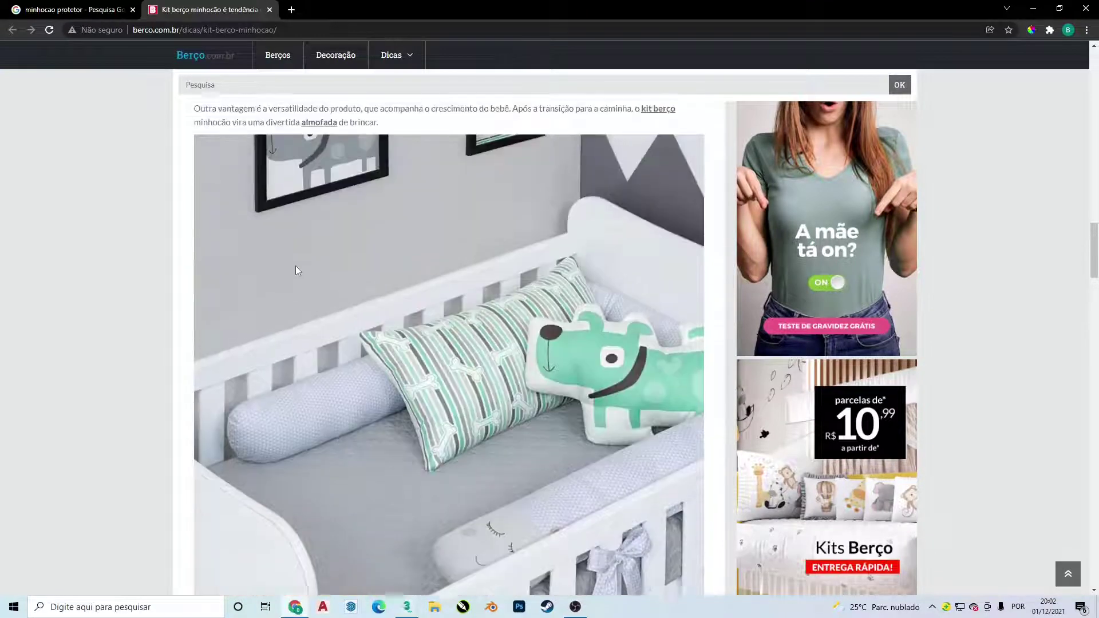
pyautogui.scroll(3, 295, 266)
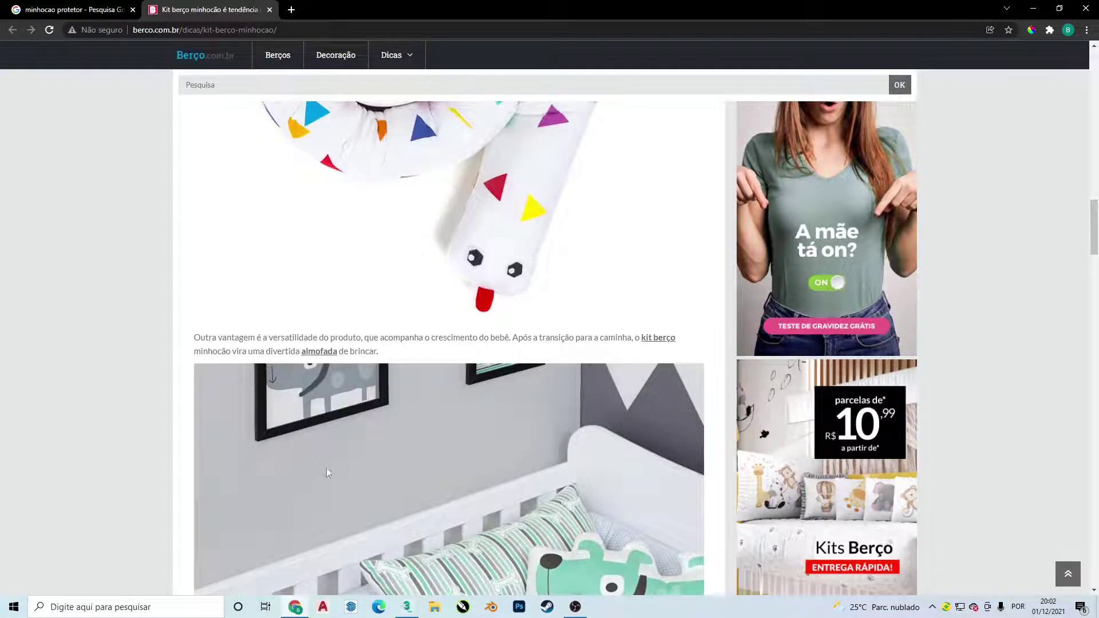
pyautogui.scroll(-5, 328, 473)
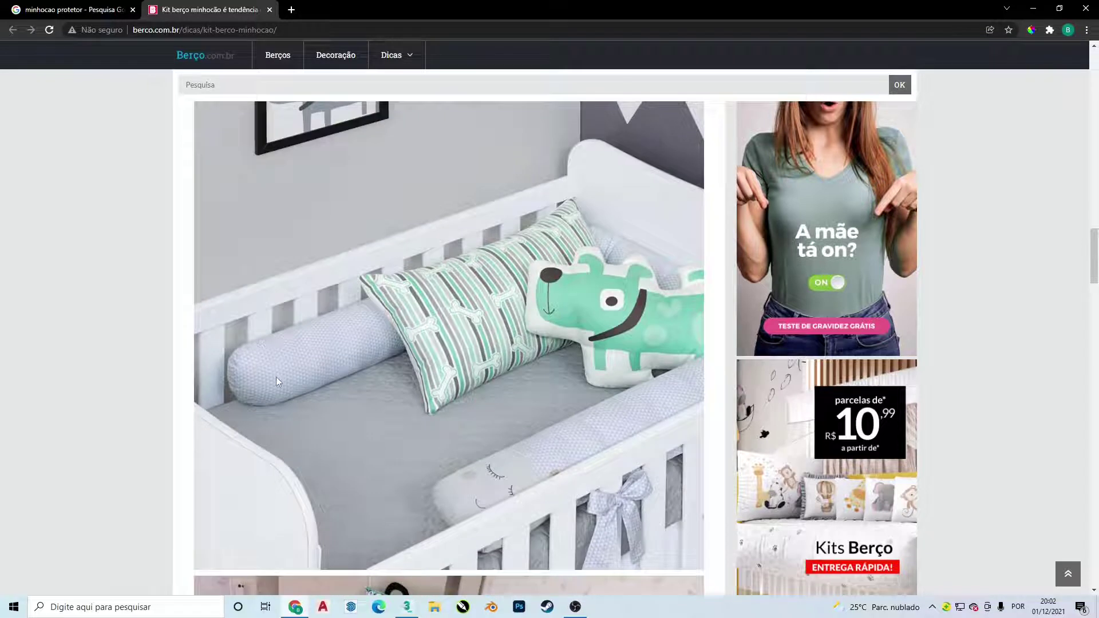
# Back in 3ds Max's Top view, draw a new box about 300 cm tall.
pyautogui.hotkey('alt', 'Tab')
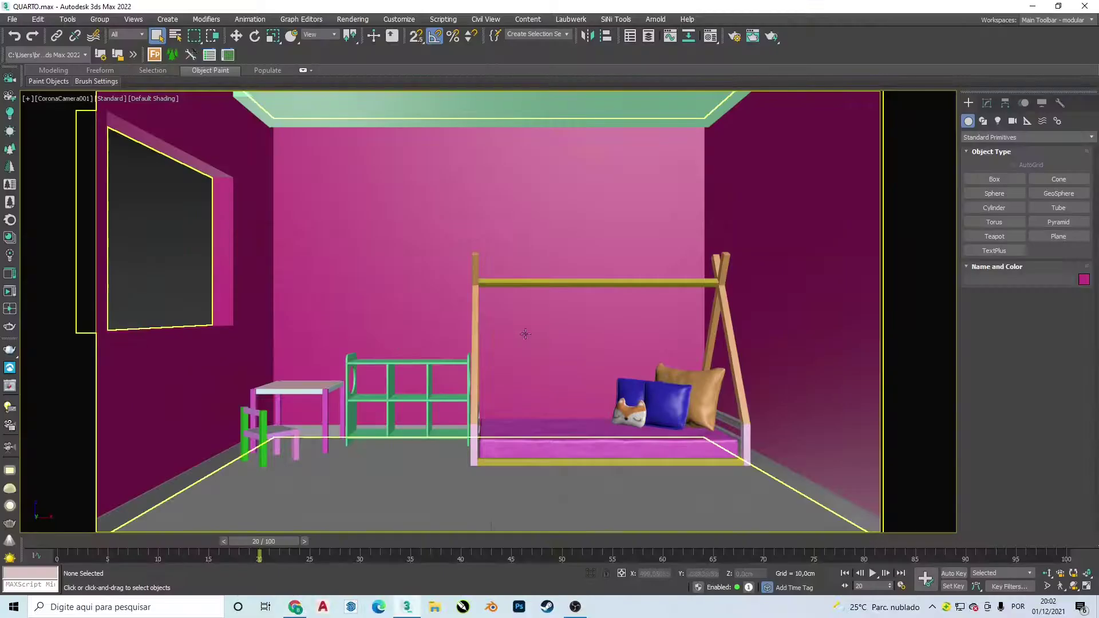
pyautogui.press('t')
pyautogui.scroll(-5, 535, 258)
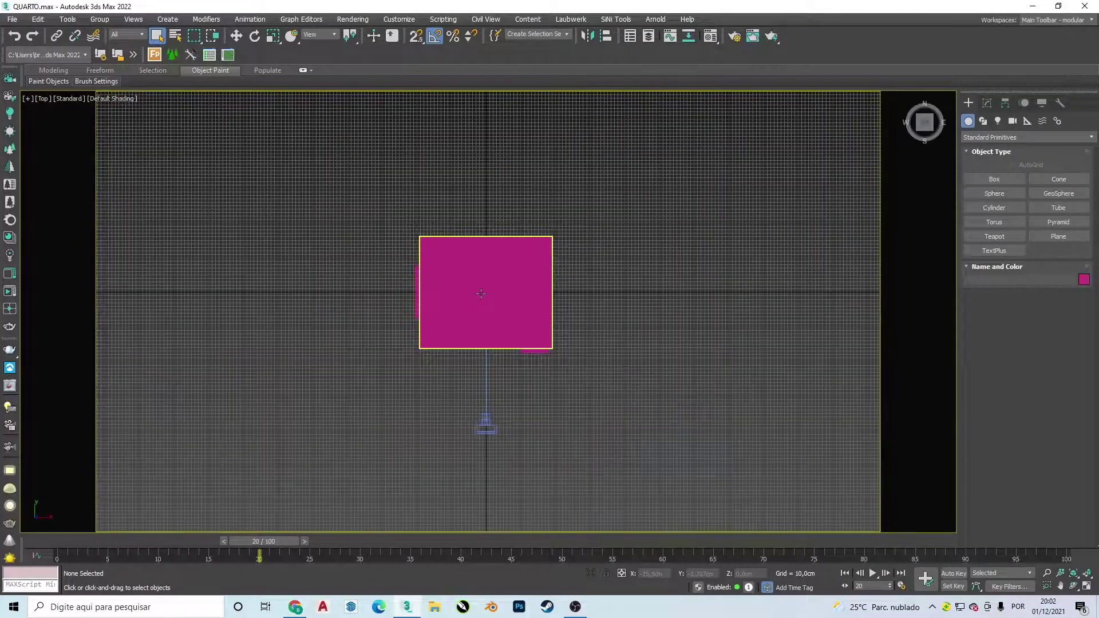
pyautogui.click(993, 179)
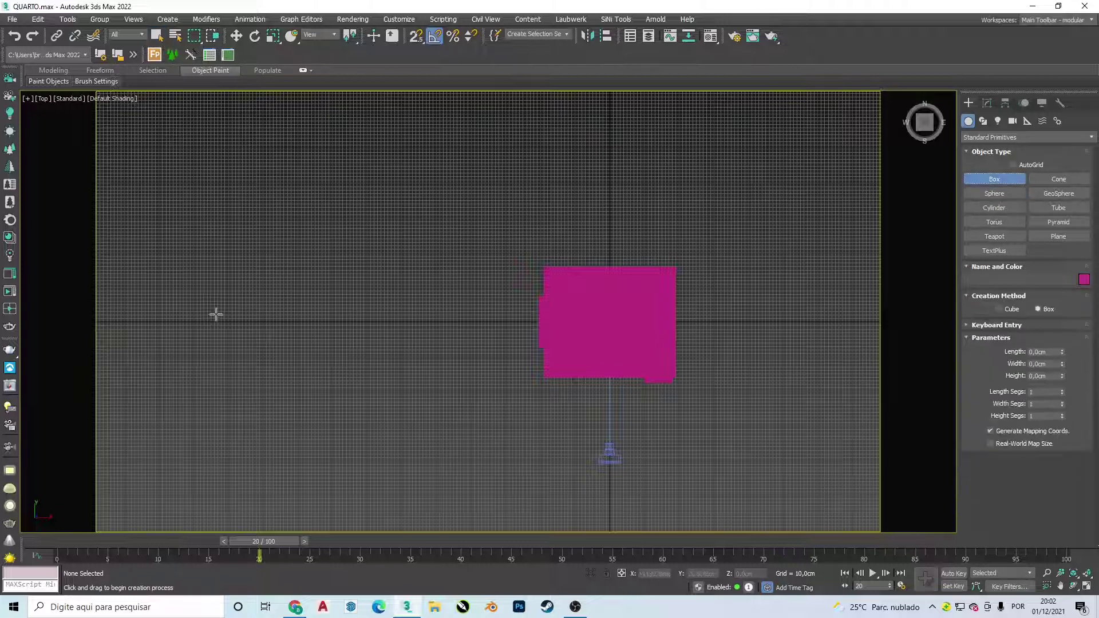
pyautogui.moveTo(244, 310); pyautogui.dragTo(467, 355)
pyautogui.click(479, 248)
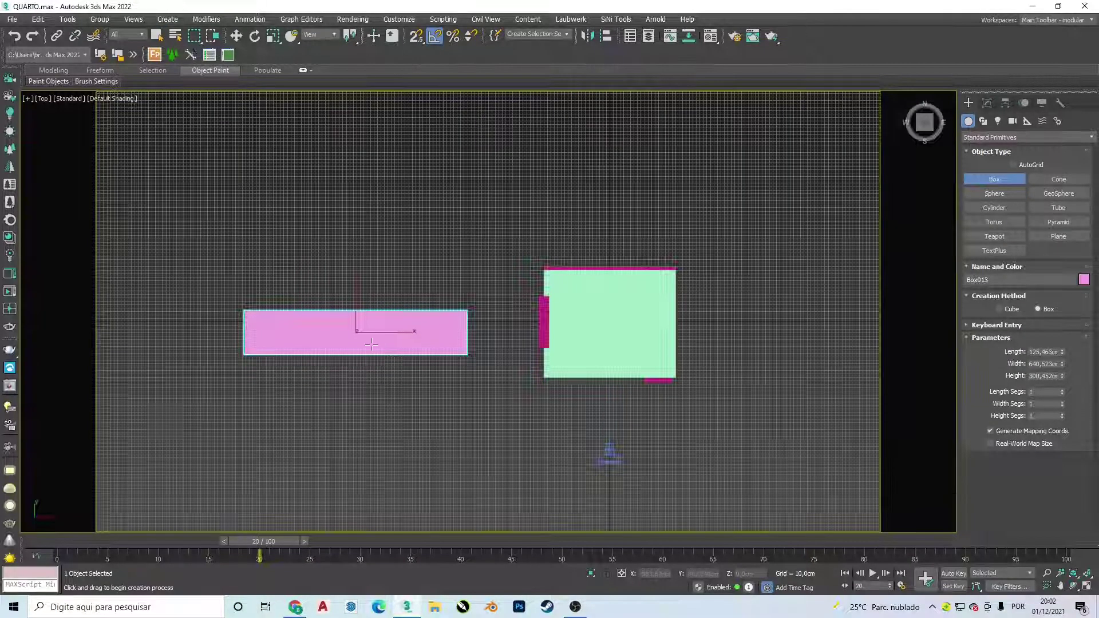
pyautogui.keyDown('alt'); pyautogui.moveTo(442, 309); pyautogui.dragTo(611, 435, button='middle'); pyautogui.keyUp('alt')
pyautogui.press('z')
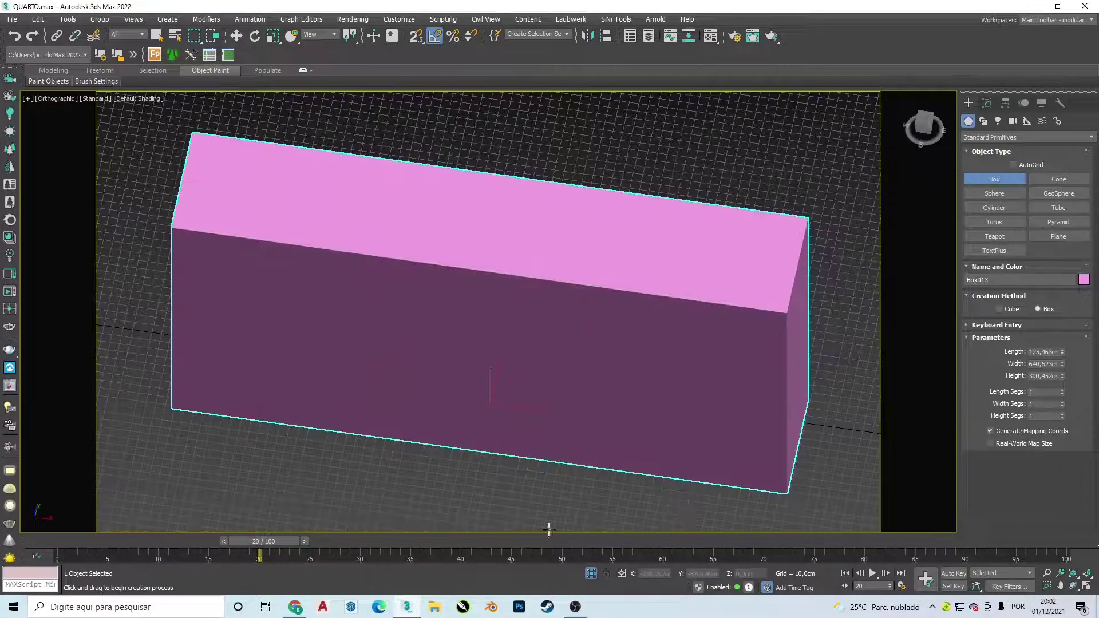
pyautogui.rightClick(494, 416)
# Move Box013 to the origin at X 0, Y 0.
pyautogui.press('t')
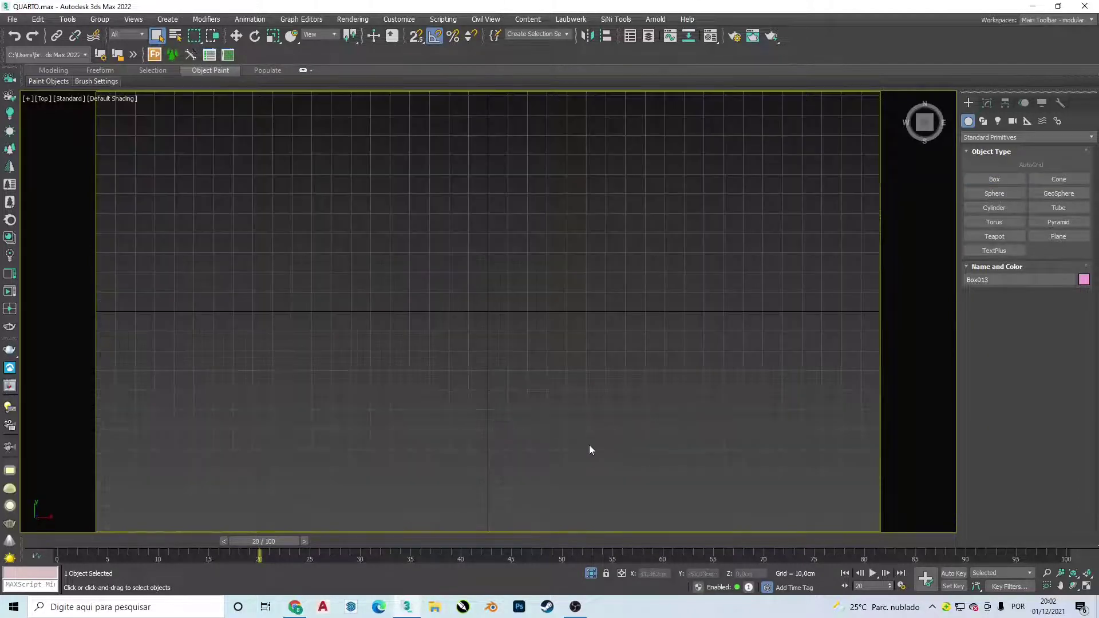
pyautogui.scroll(-3, 500, 413)
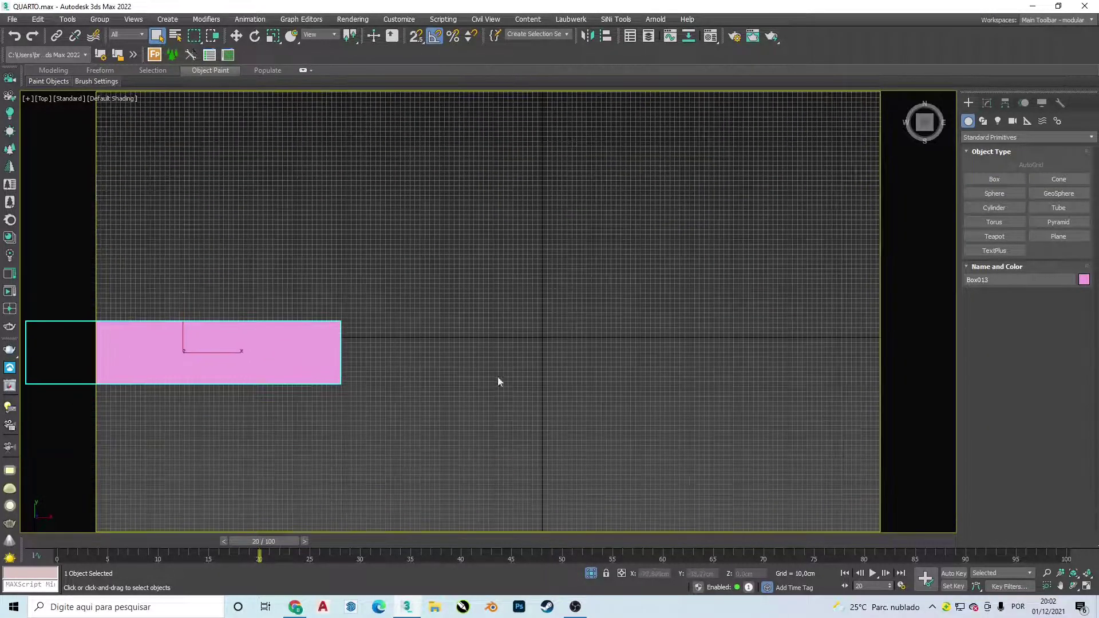
pyautogui.press('w')
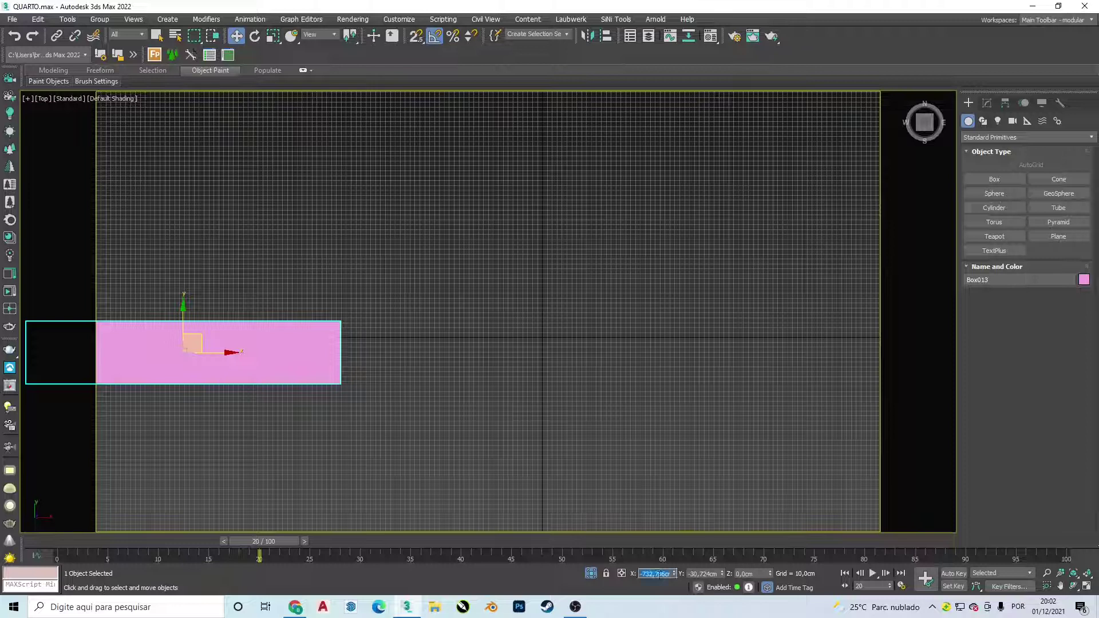
pyautogui.write('0')
pyautogui.press('Return')
pyautogui.press('Tab')
pyautogui.write('0')
pyautogui.press('Return')
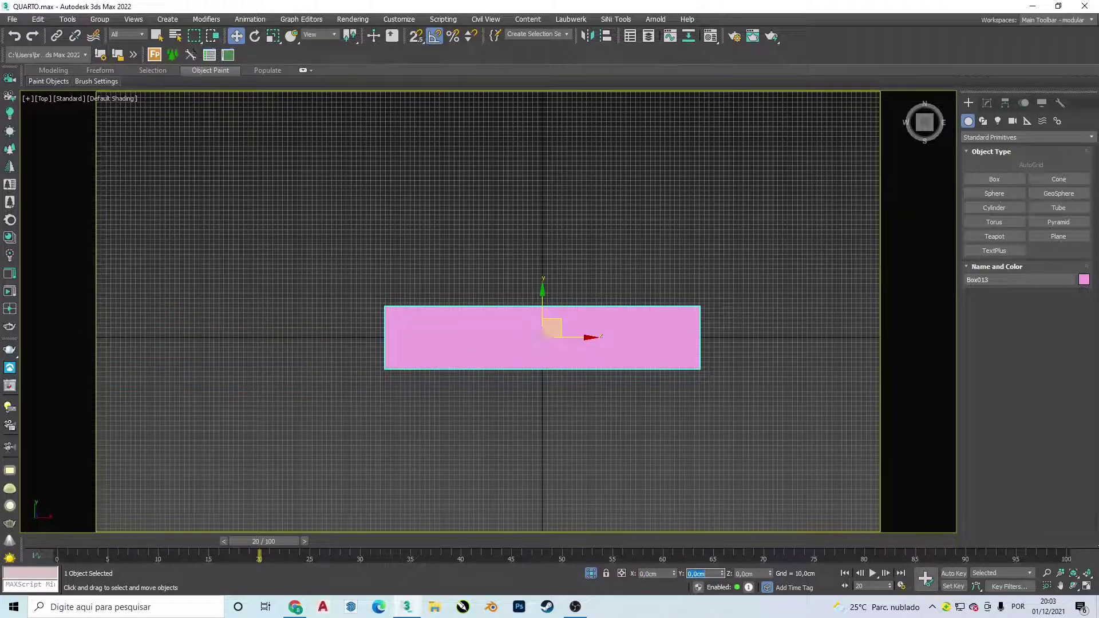
# Set Box013's Length to 20, Width to 220 and Height to 2 in the Modify panel.
pyautogui.click(988, 103)
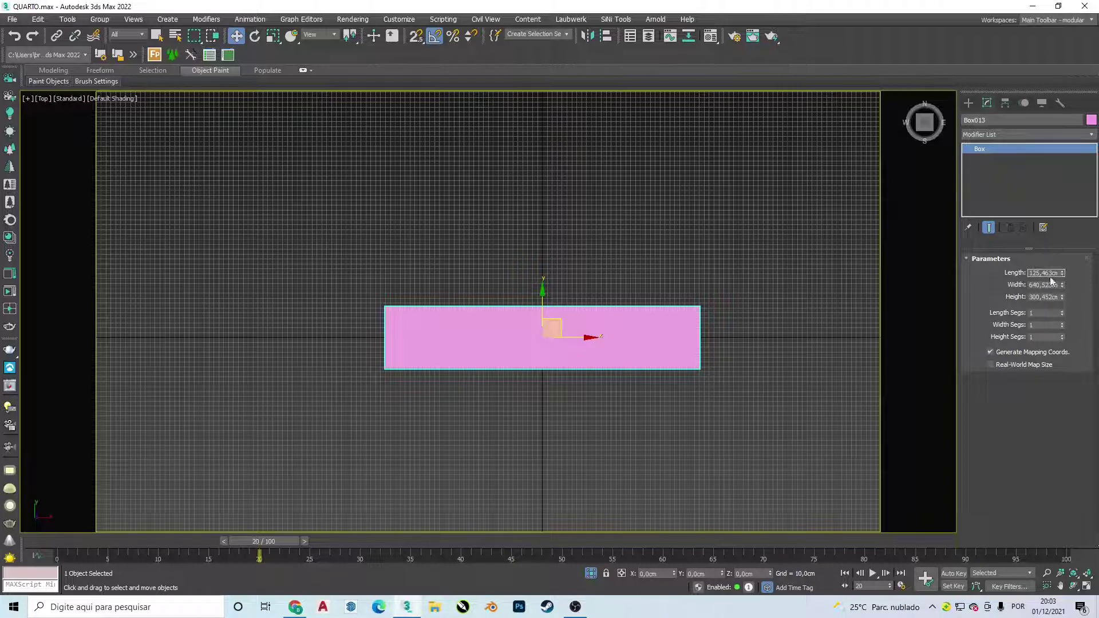
pyautogui.scroll(2, 626, 335)
pyautogui.scroll(2, 627, 335)
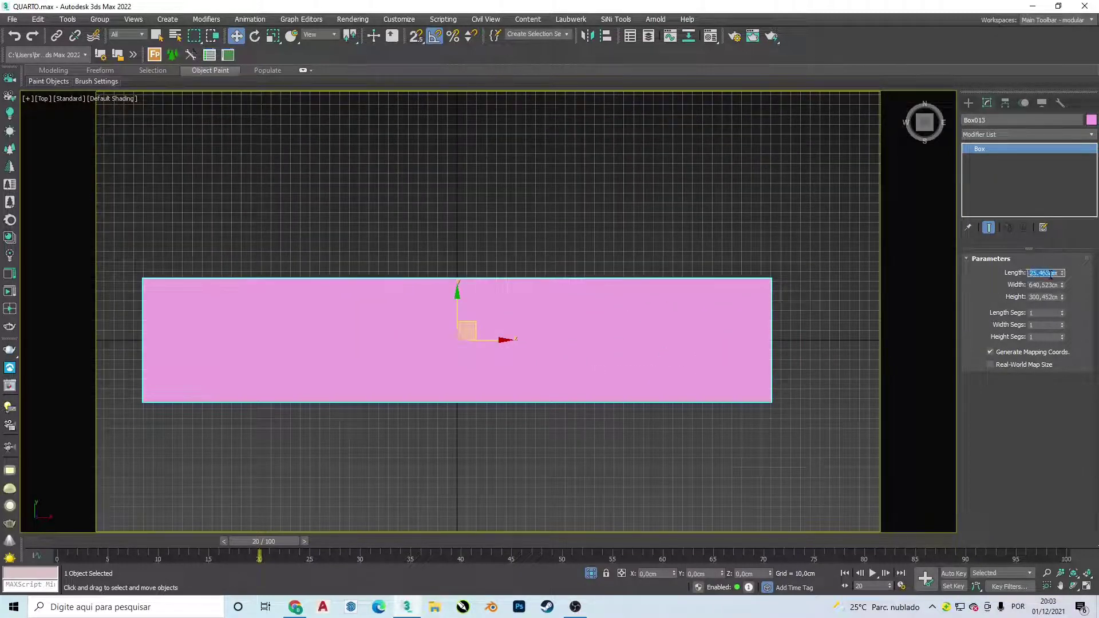
pyautogui.write('0')
pyautogui.press('Return')
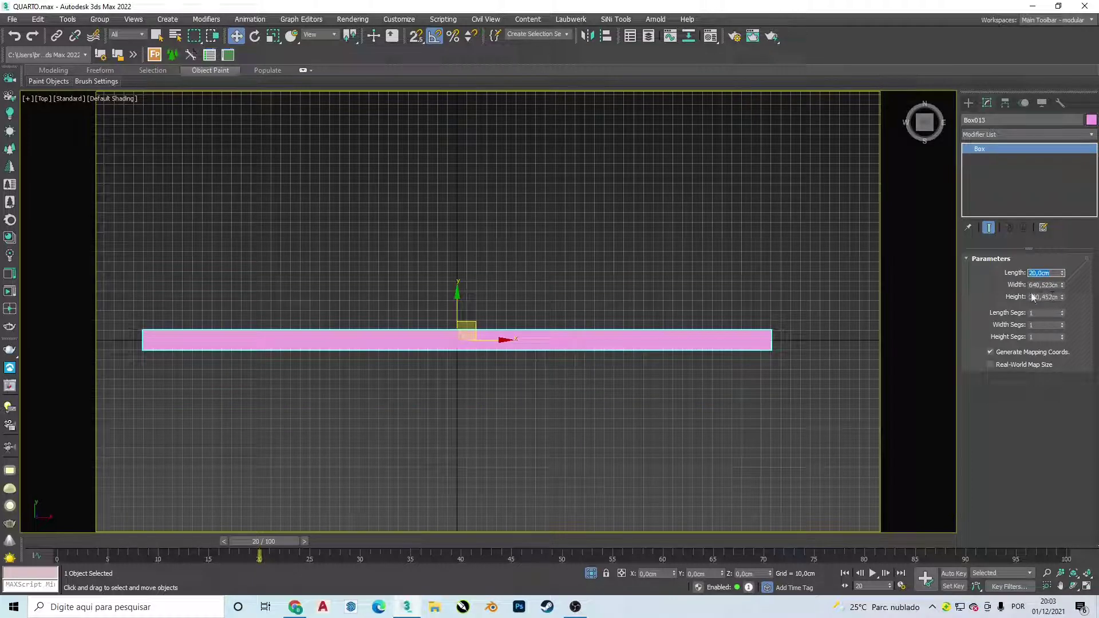
pyautogui.doubleClick(1043, 285)
pyautogui.write('0')
pyautogui.press('Return')
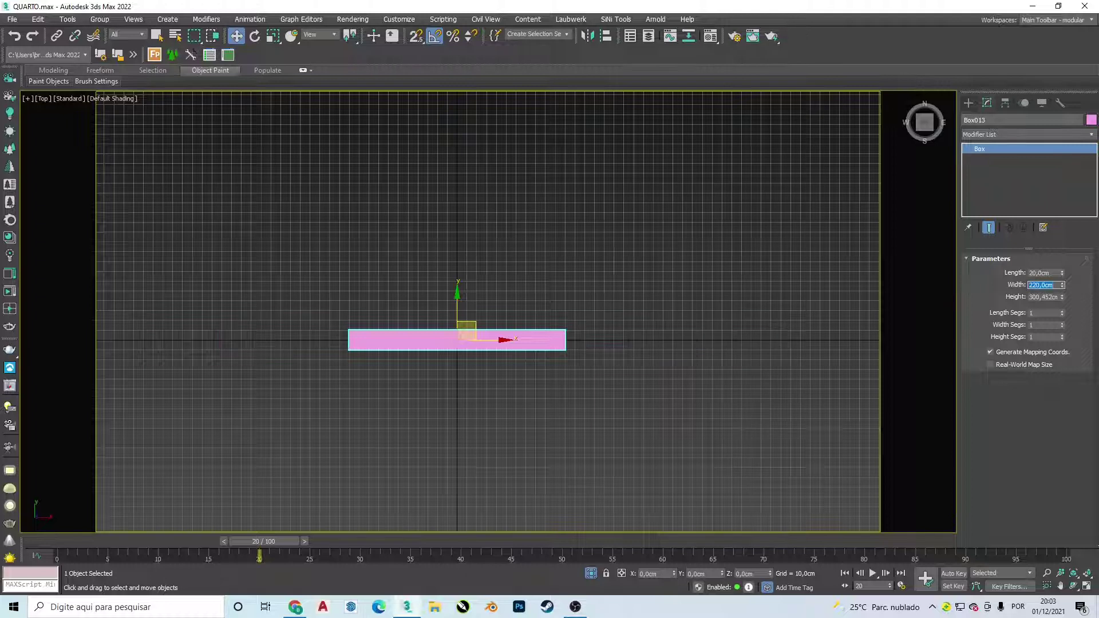
pyautogui.click(1046, 298)
# Inspect the thin plank in Perspective view with edged faces shown.
pyautogui.scroll(2, 495, 344)
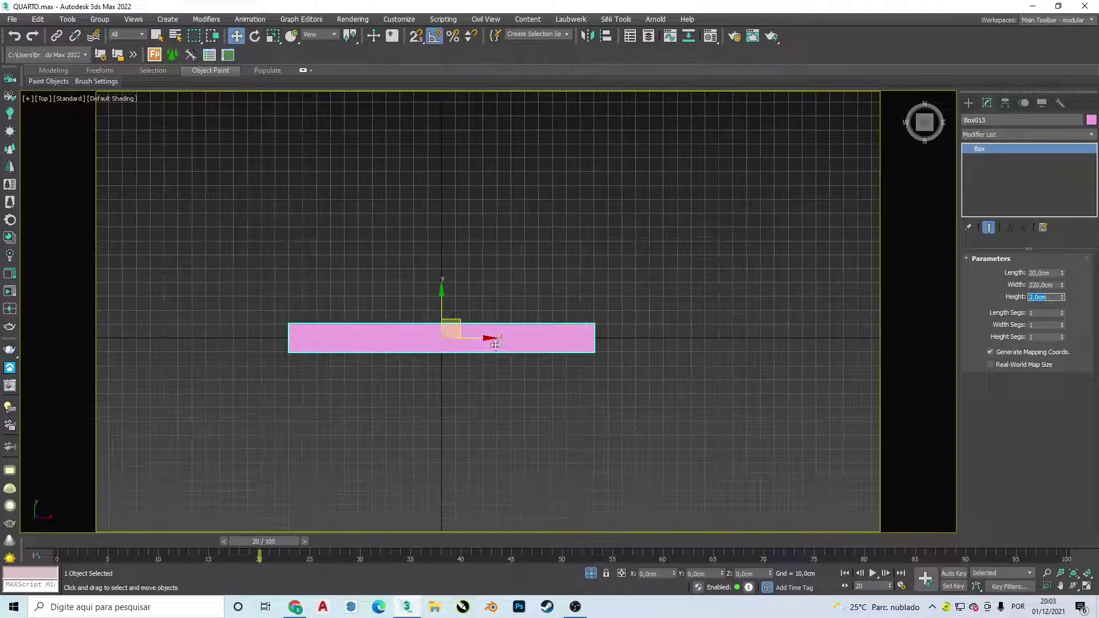
pyautogui.scroll(2, 482, 356)
pyautogui.press('p')
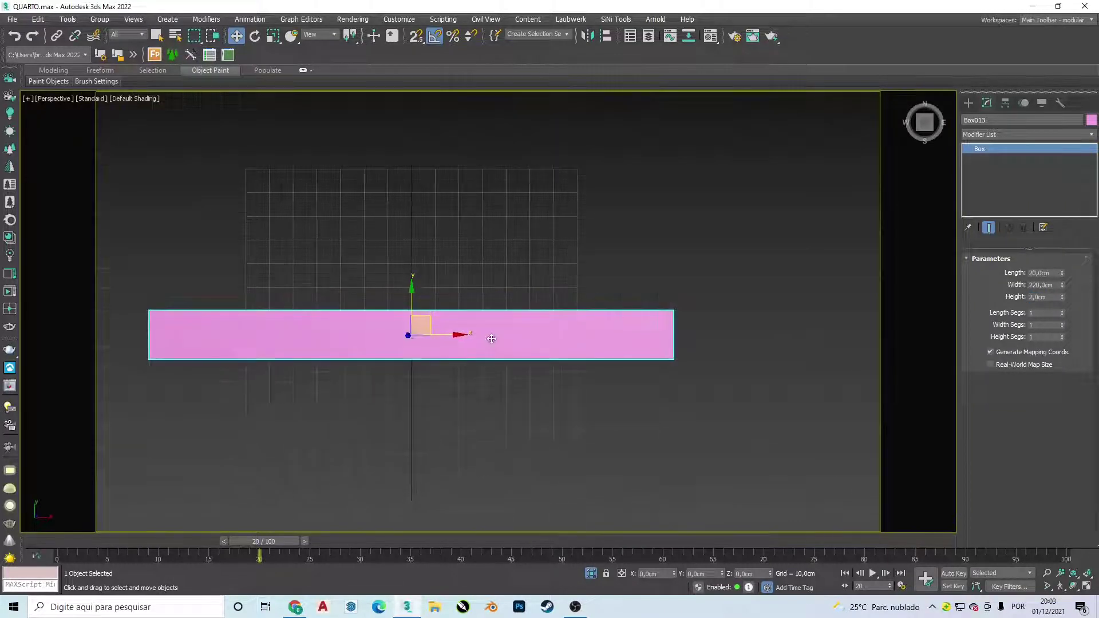
pyautogui.moveTo(491, 338)
pyautogui.keyDown('alt'); pyautogui.mouseDown(button='middle')
pyautogui.moveTo(469, 292)
pyautogui.moveTo(677, 437)
pyautogui.mouseUp(button='middle'); pyautogui.keyUp('alt')
pyautogui.scroll(5, 676, 453)
pyautogui.scroll(-3, 565, 441)
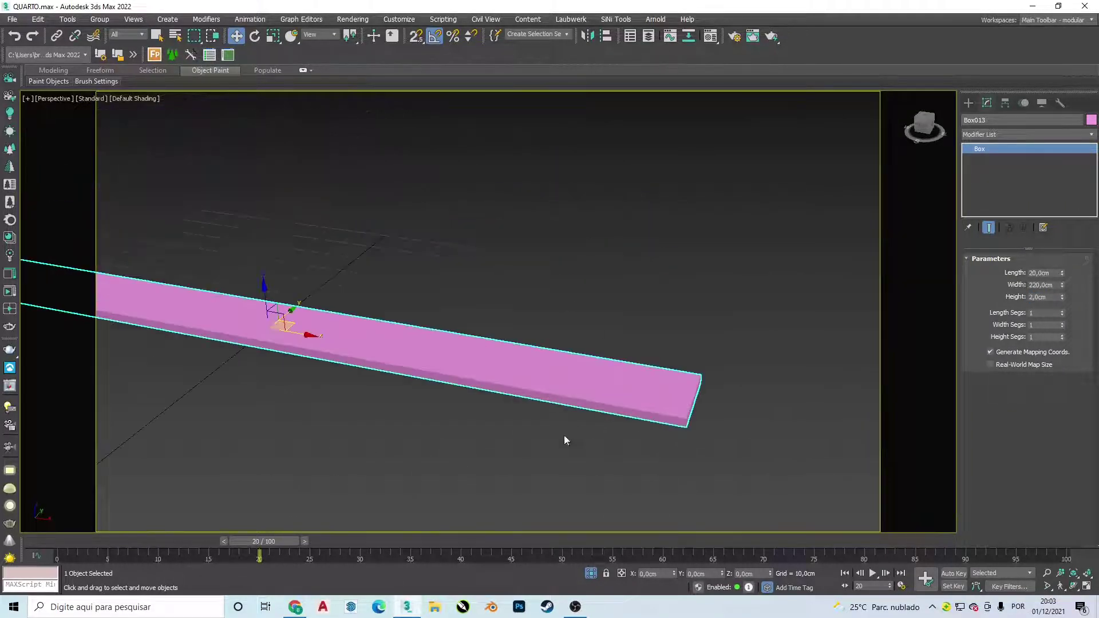
pyautogui.scroll(-3, 568, 366)
pyautogui.scroll(1, 568, 366)
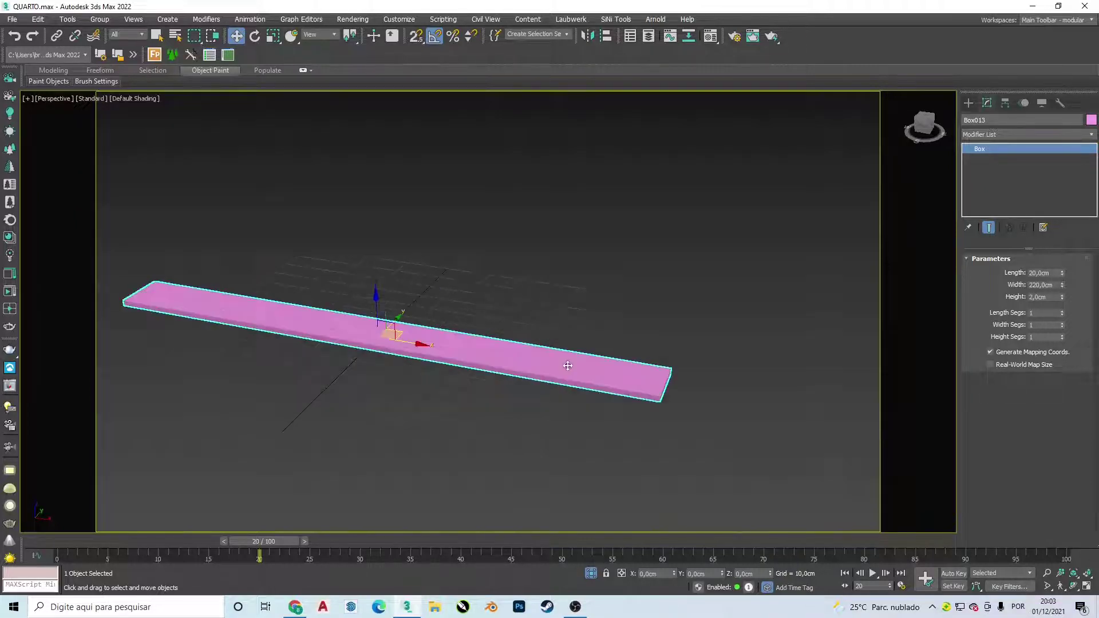
pyautogui.press('F4')
# Try length and width segment counts of 5, 5 and 50 on the thin box.
pyautogui.moveTo(628, 378); pyautogui.dragTo(667, 360, button='middle')
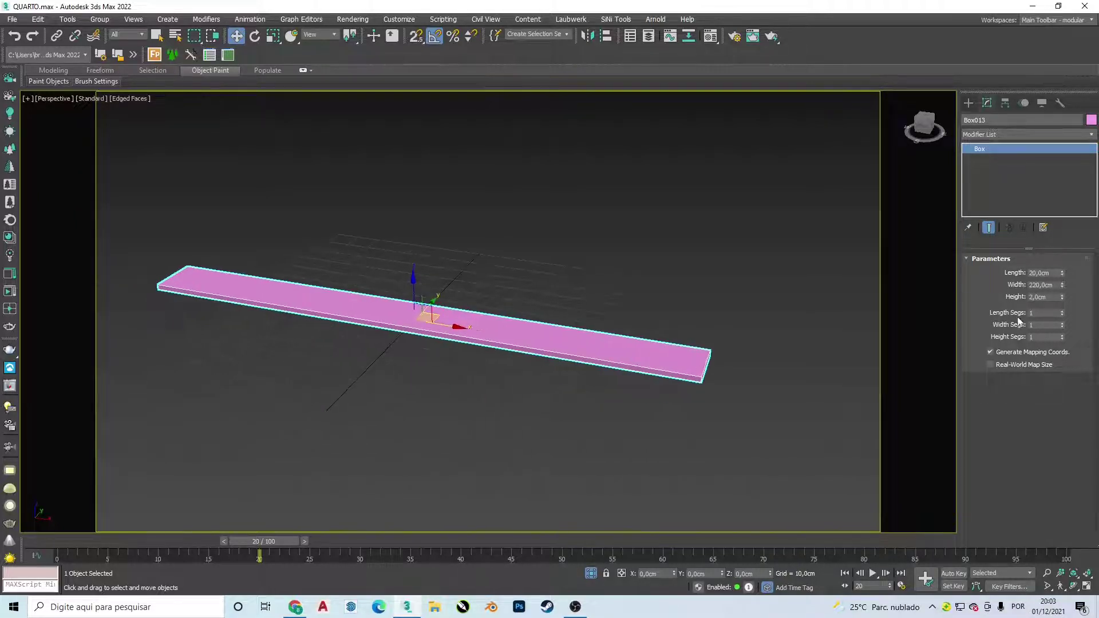
pyautogui.doubleClick(1043, 312)
pyautogui.write('5')
pyautogui.press('Tab')
pyautogui.write('5')
pyautogui.press('Tab')
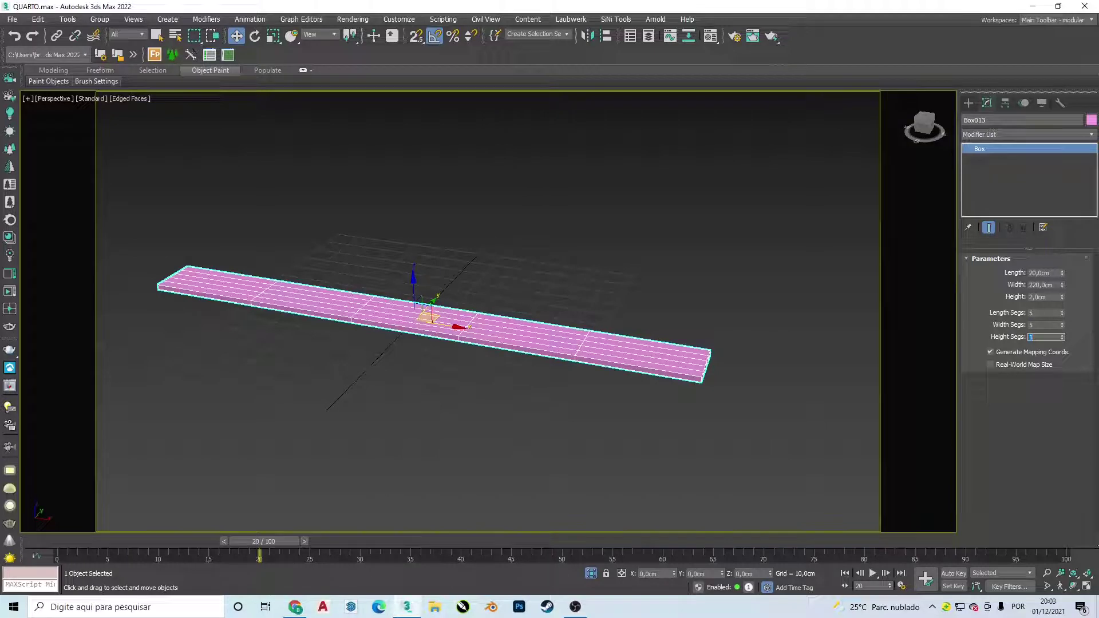
pyautogui.hotkey('shift', 'Tab')
pyautogui.hotkey('shift', 'Tab')
pyautogui.write('50')
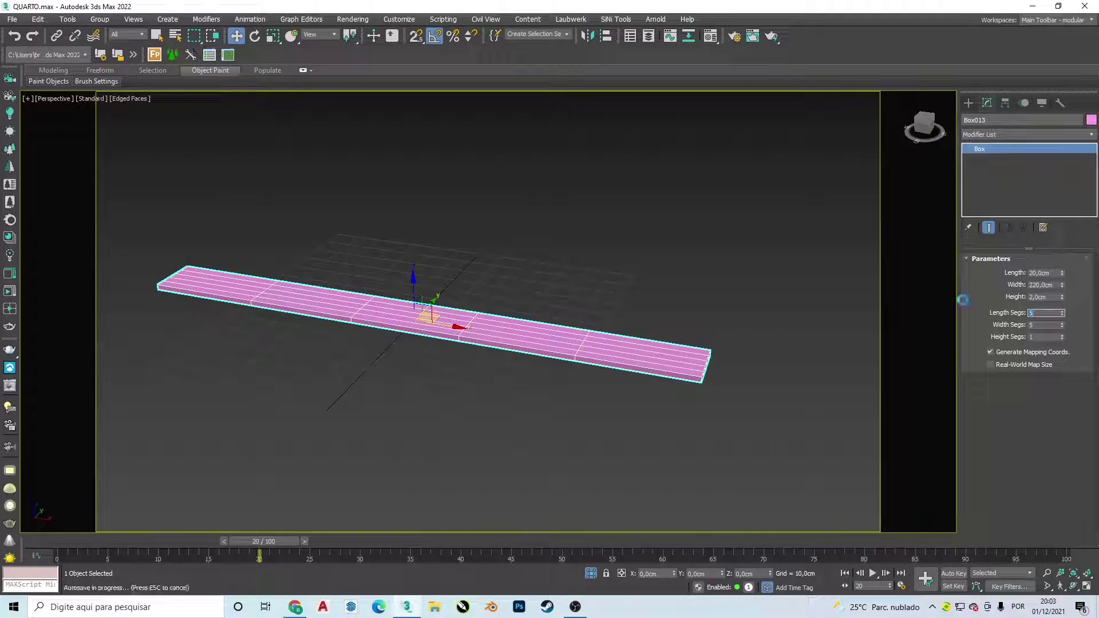
pyautogui.press('Tab')
pyautogui.hotkey('shift', 'Tab')
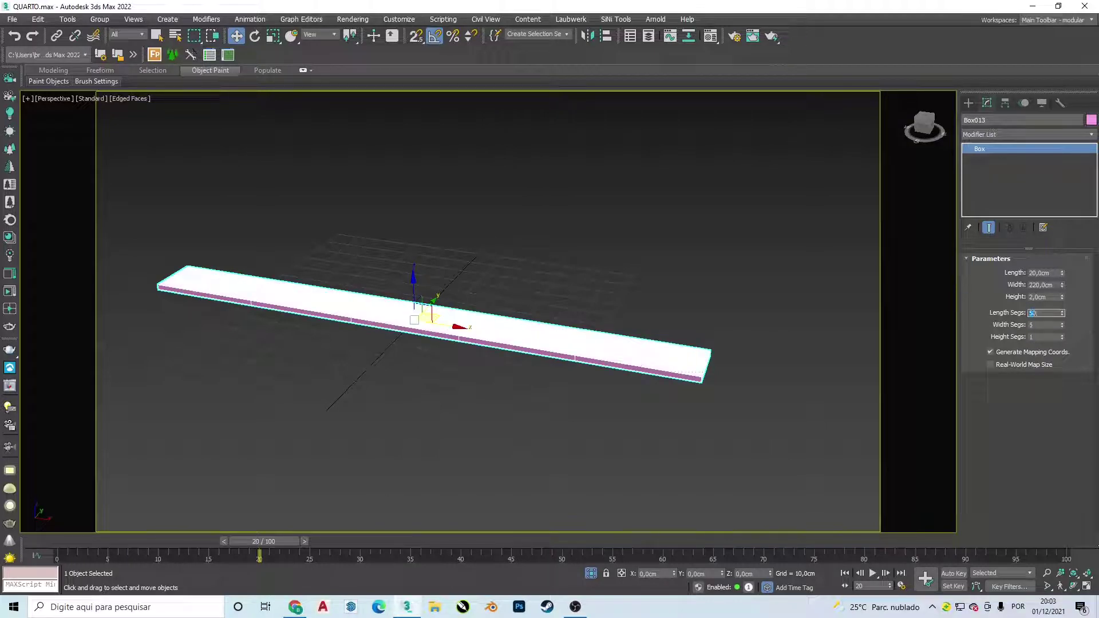
pyautogui.press('Return')
pyautogui.keyDown('alt'); pyautogui.moveTo(599, 386); pyautogui.dragTo(607, 405, button='middle'); pyautogui.keyUp('alt')
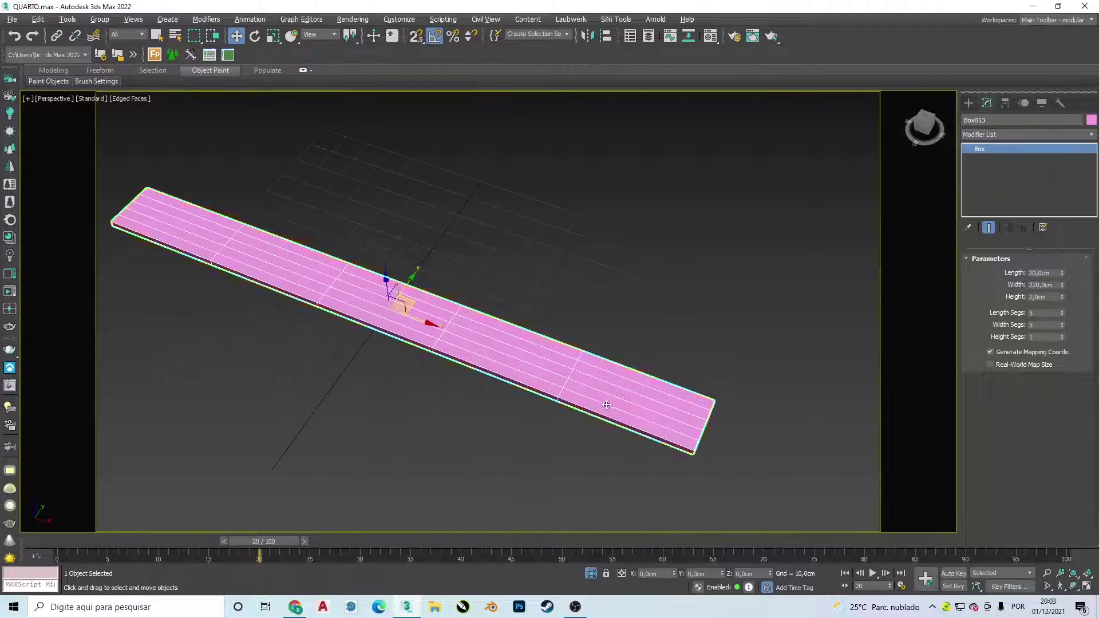
# Experiment with width segment counts of 50, 60 and 65.
pyautogui.doubleClick(1028, 314)
pyautogui.press('Tab')
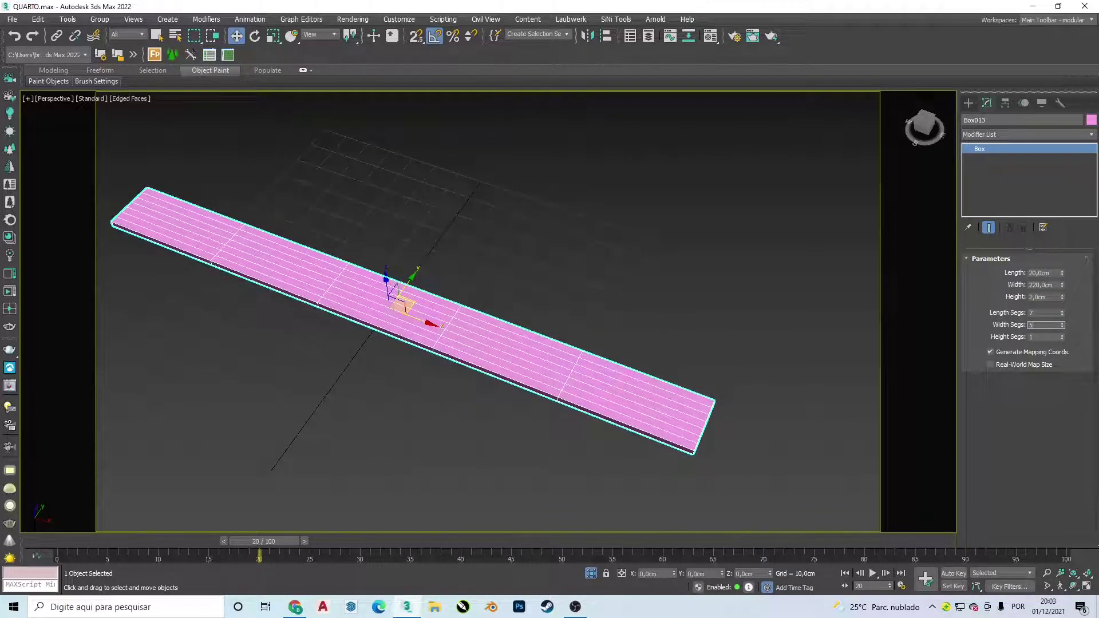
pyautogui.write('0')
pyautogui.press('Return')
pyautogui.write('60')
pyautogui.press('Return')
pyautogui.scroll(5, 746, 374)
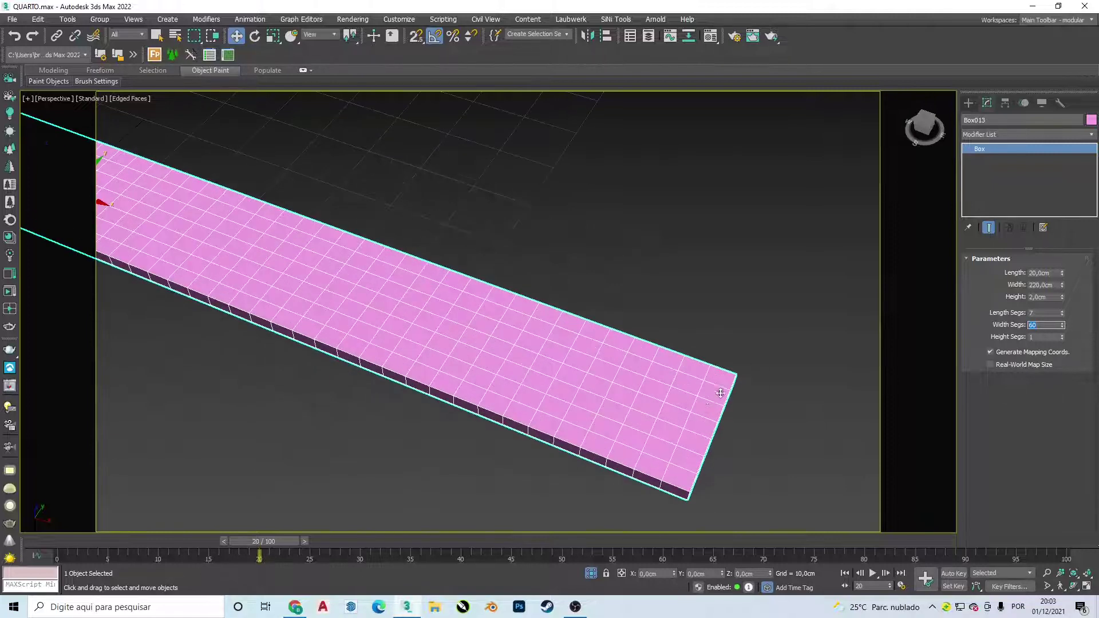
pyautogui.doubleClick(1048, 325)
pyautogui.write('50')
pyautogui.press('Return')
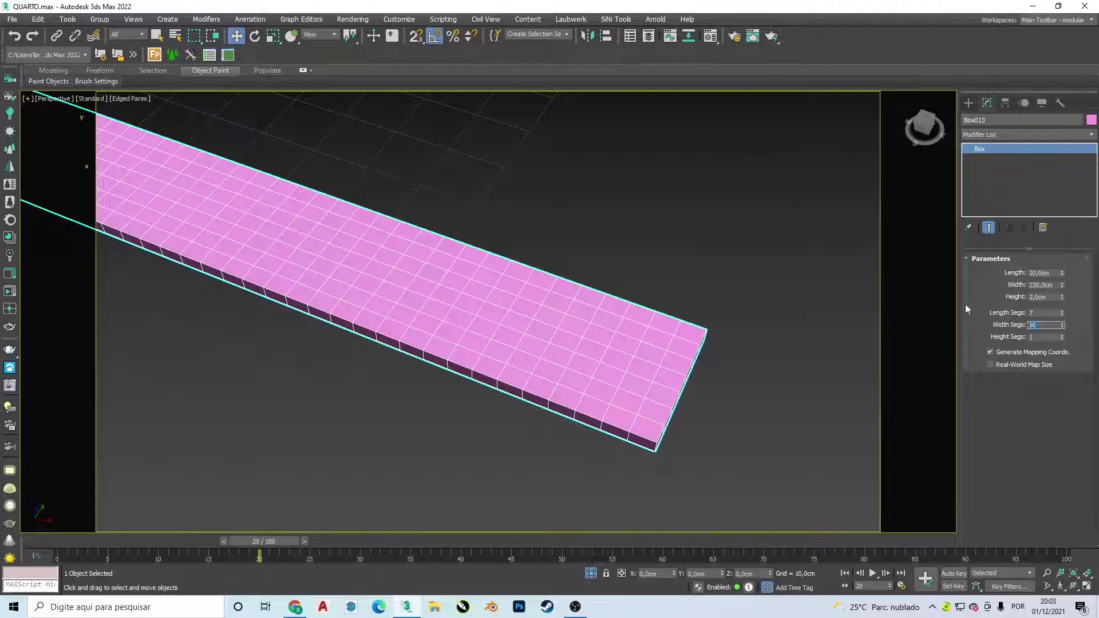
pyautogui.write('65')
pyautogui.press('Return')
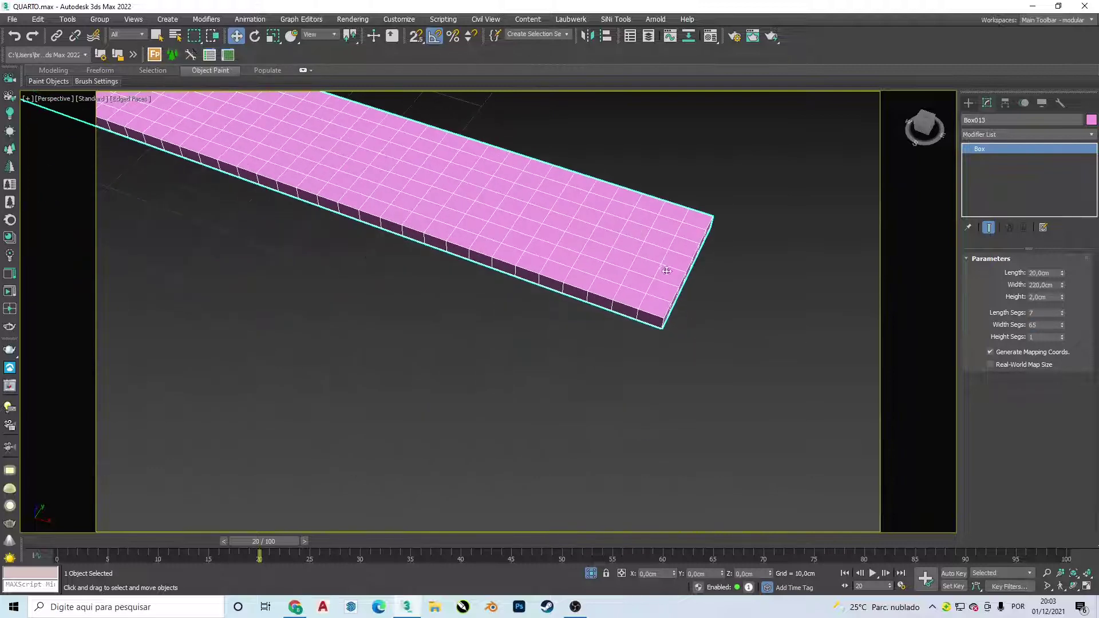
# Set the box's height segments to 2 and reframe the view.
pyautogui.scroll(2, 667, 269)
pyautogui.doubleClick(1057, 337)
pyautogui.write('2')
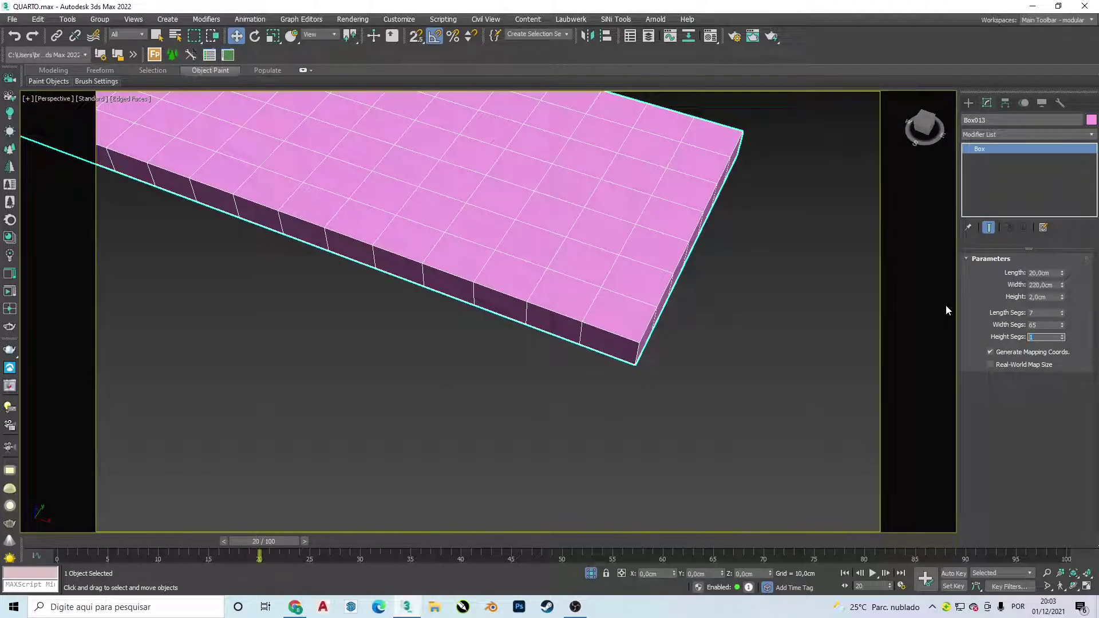
pyautogui.press('Return')
pyautogui.scroll(-5, 578, 348)
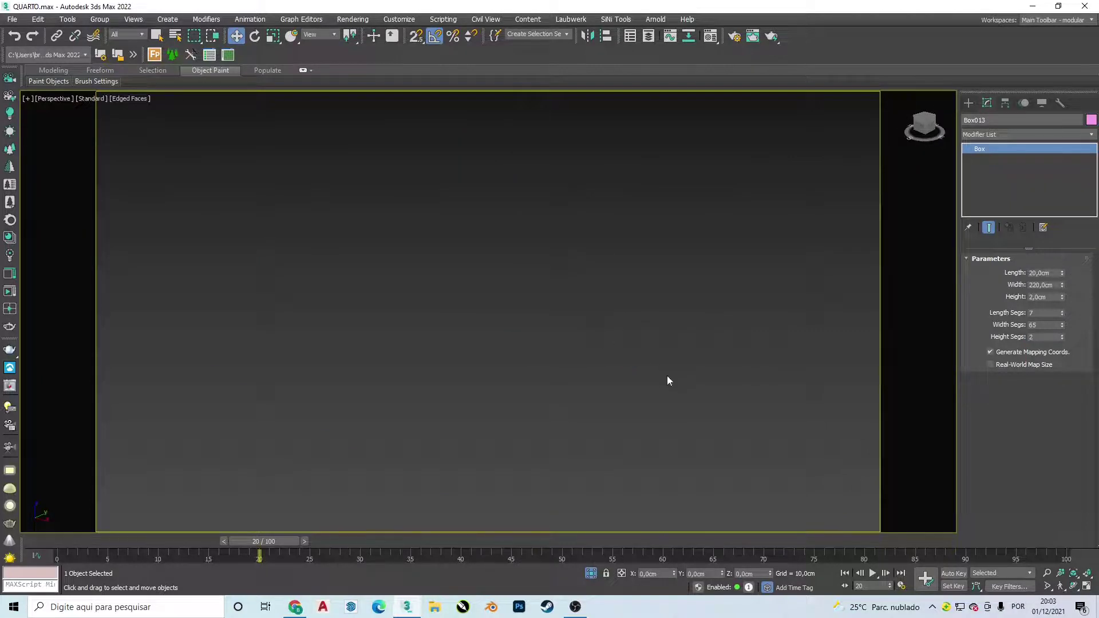
pyautogui.moveTo(637, 367); pyautogui.dragTo(524, 325, button='middle')
pyautogui.scroll(2, 523, 325)
pyautogui.scroll(3, 647, 366)
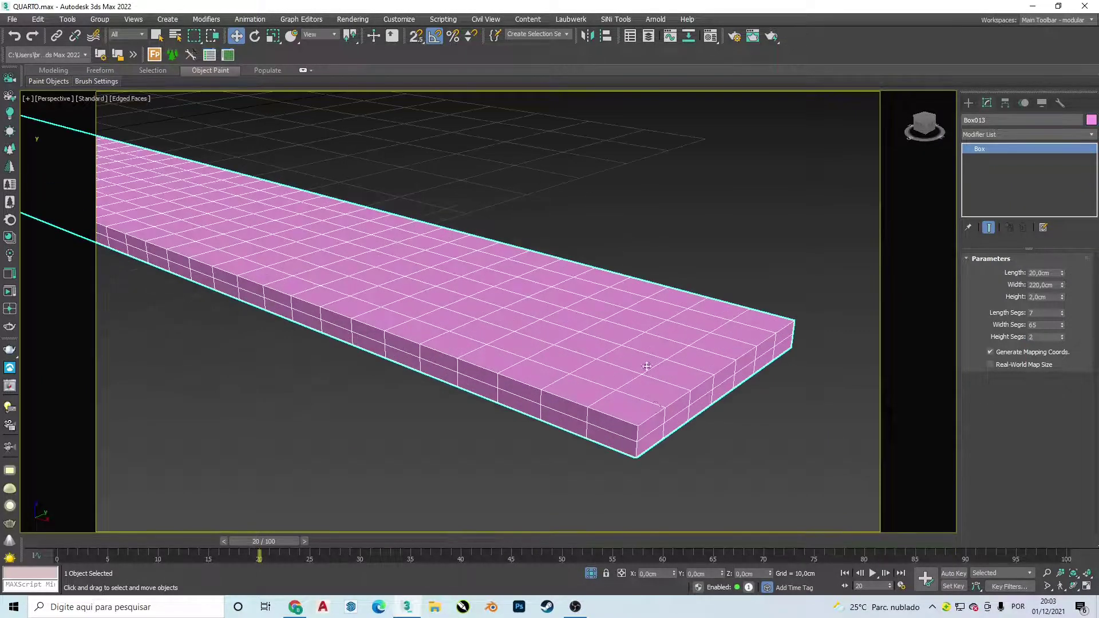
pyautogui.scroll(2, 607, 364)
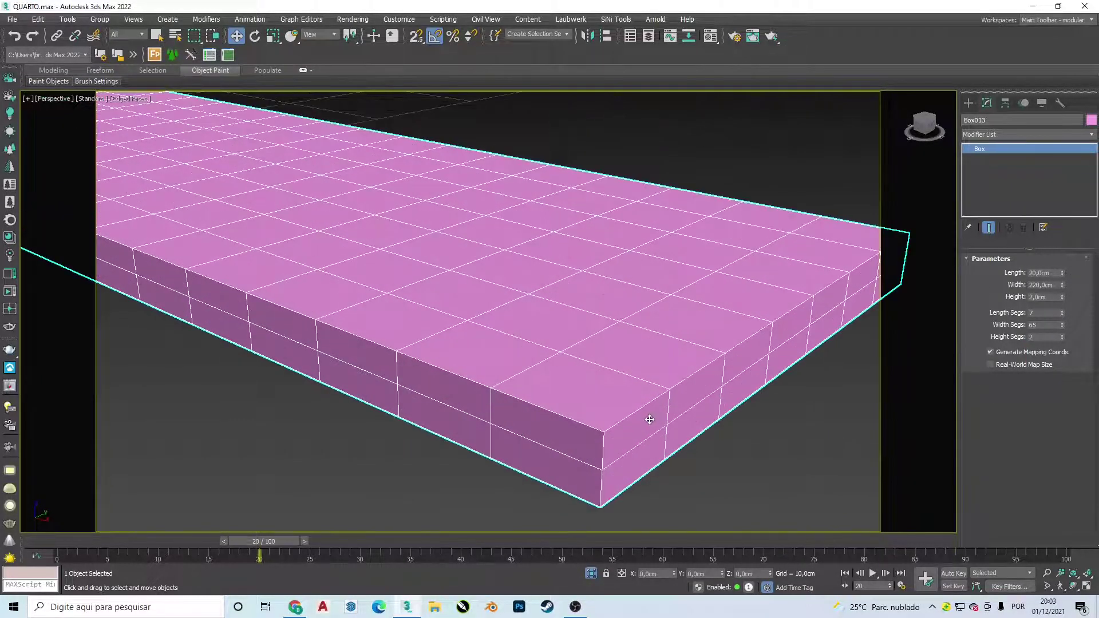
pyautogui.scroll(-2, 650, 420)
pyautogui.scroll(-1, 650, 419)
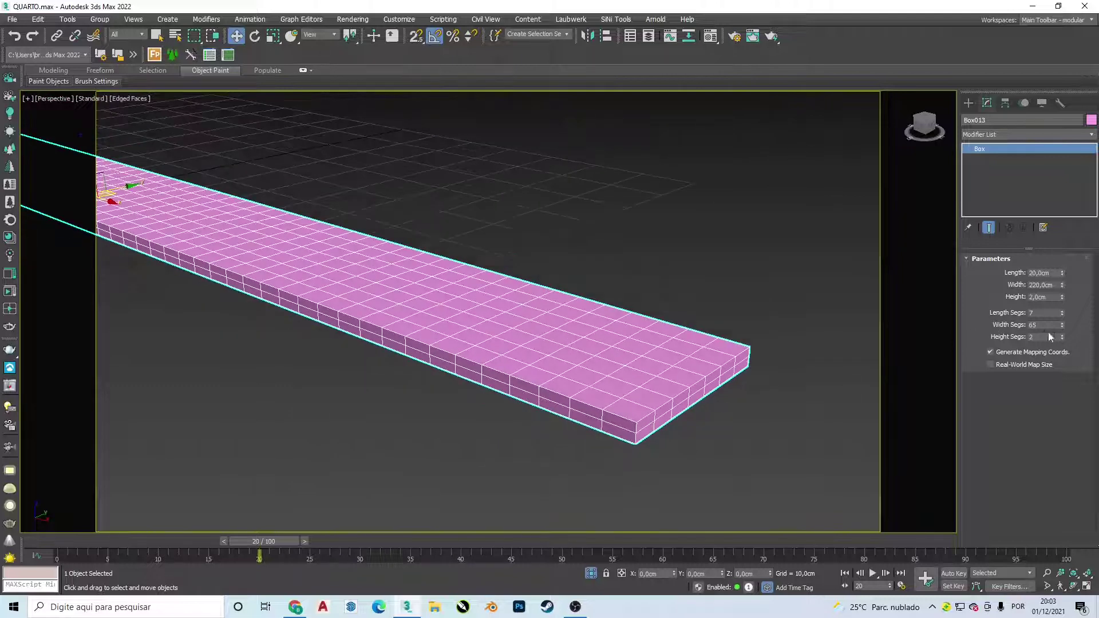
# Settle the width segments at 33 after trying 55.
pyautogui.write('55')
pyautogui.press('Return')
pyautogui.write('3')
pyautogui.press('Return')
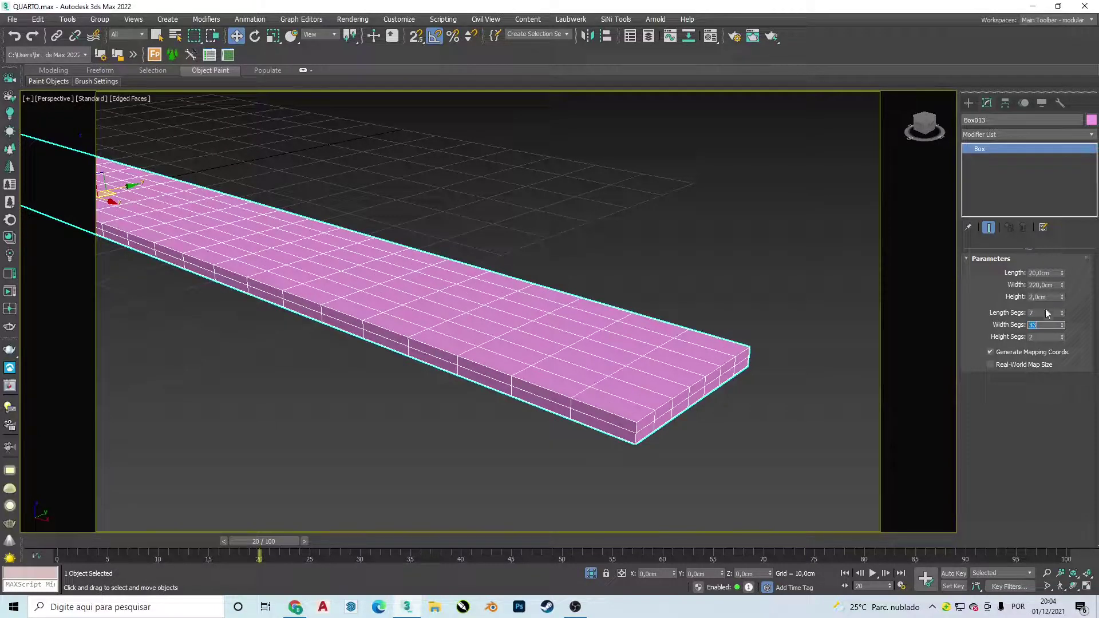
pyautogui.moveTo(484, 400)
pyautogui.keyDown('alt'); pyautogui.mouseDown(button='middle')
pyautogui.moveTo(503, 410)
pyautogui.moveTo(793, 354)
pyautogui.mouseUp(button='middle'); pyautogui.keyUp('alt')
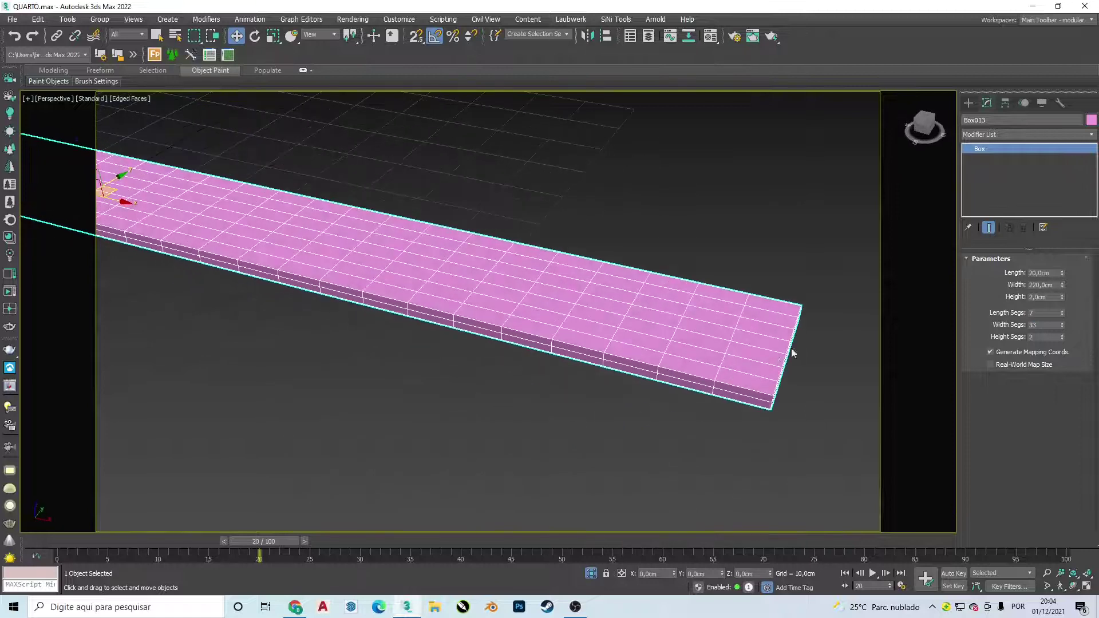
pyautogui.scroll(3, 809, 330)
# Reduce the length segments to 3.
pyautogui.doubleClick(1033, 313)
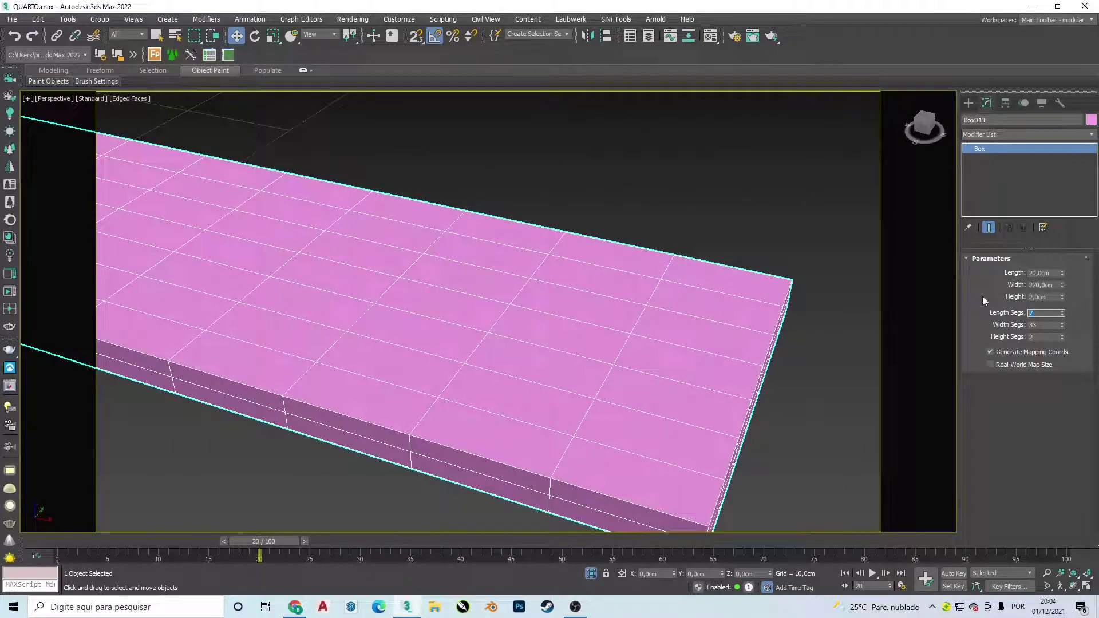
pyautogui.write('4')
pyautogui.press('Return')
pyautogui.write('3')
pyautogui.press('Return')
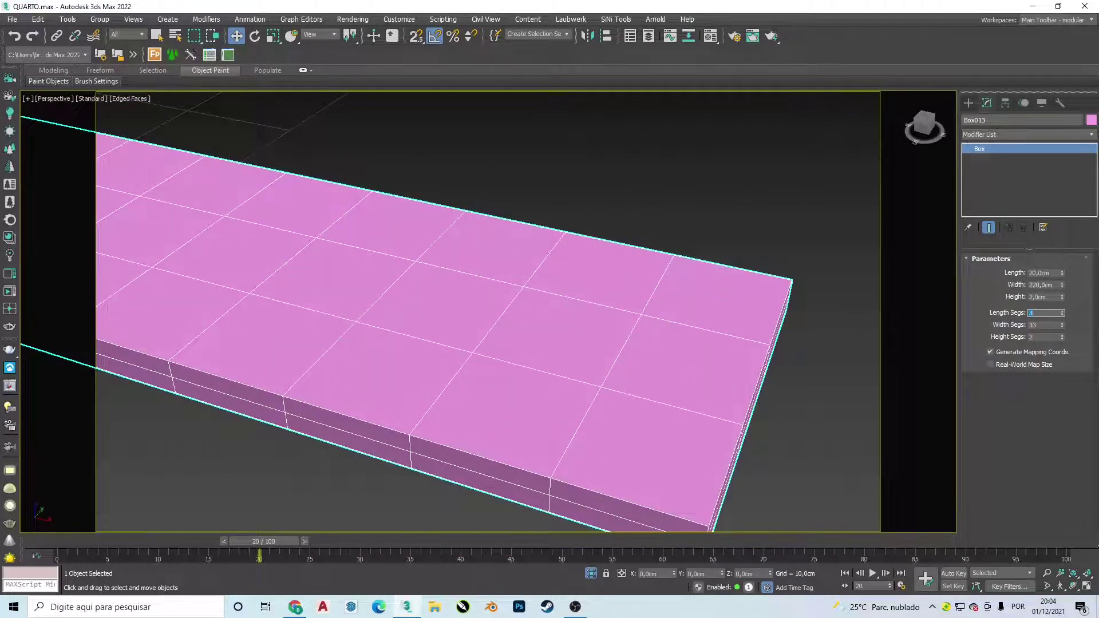
pyautogui.scroll(-5, 664, 296)
pyautogui.scroll(-2, 580, 365)
pyautogui.scroll(2, 580, 365)
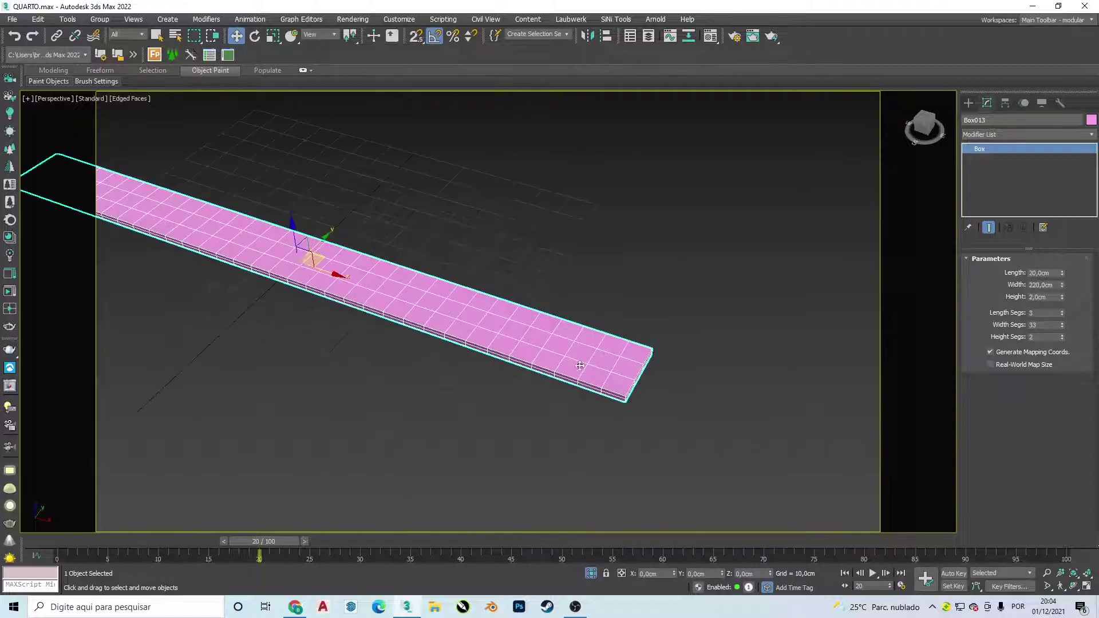
pyautogui.scroll(2, 612, 367)
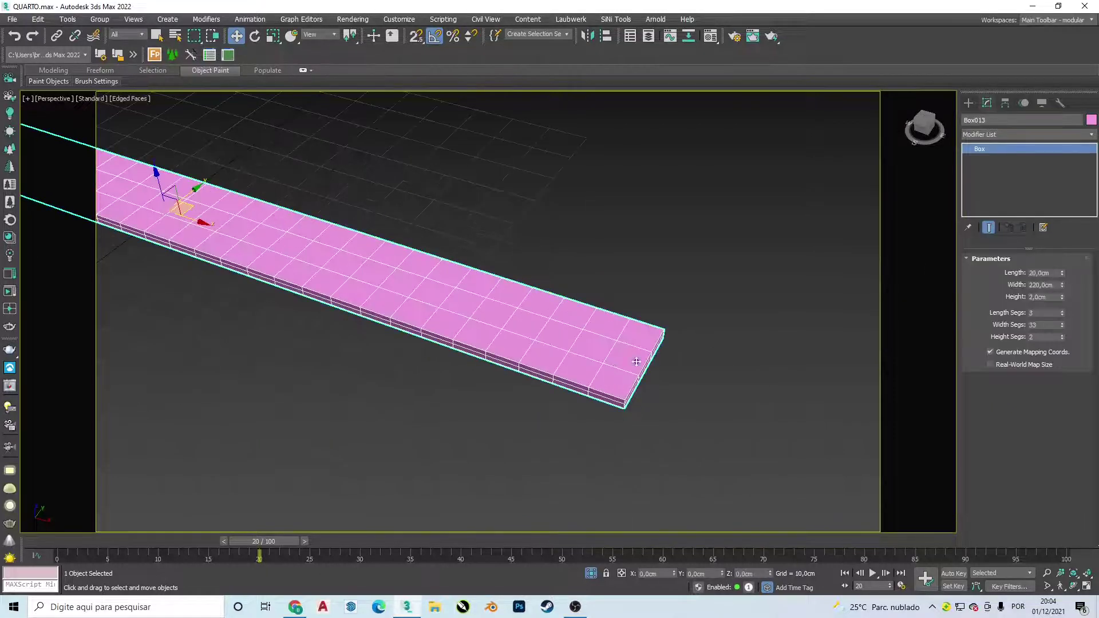
# Add a Cloth modifier to the box and open its Object Properties.
pyautogui.click(994, 139)
pyautogui.scroll(-5, 994, 139)
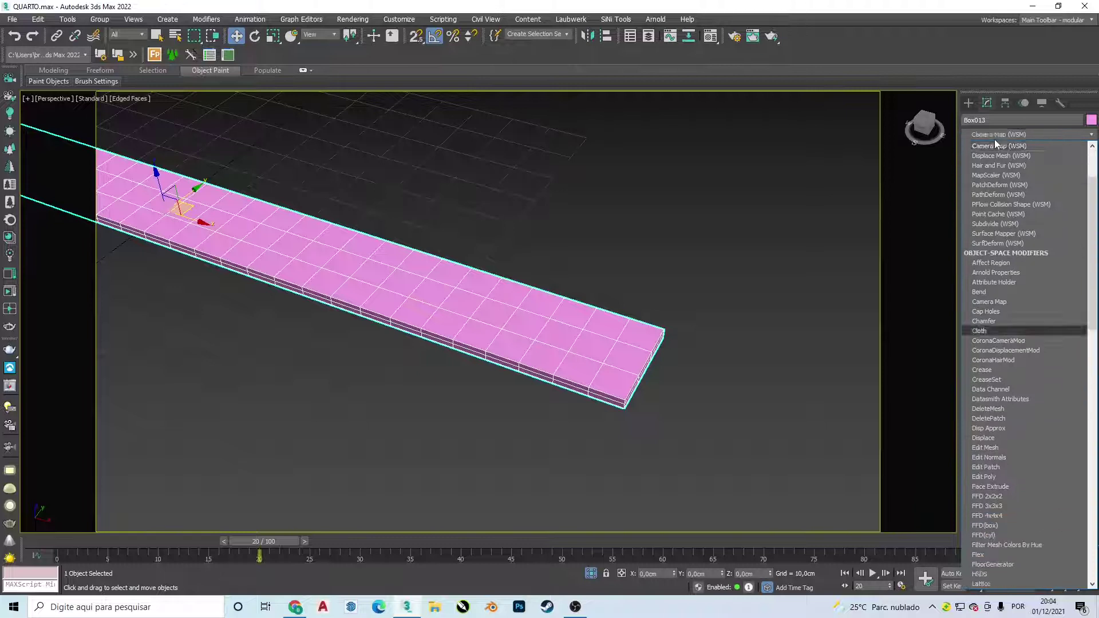
pyautogui.click(995, 142)
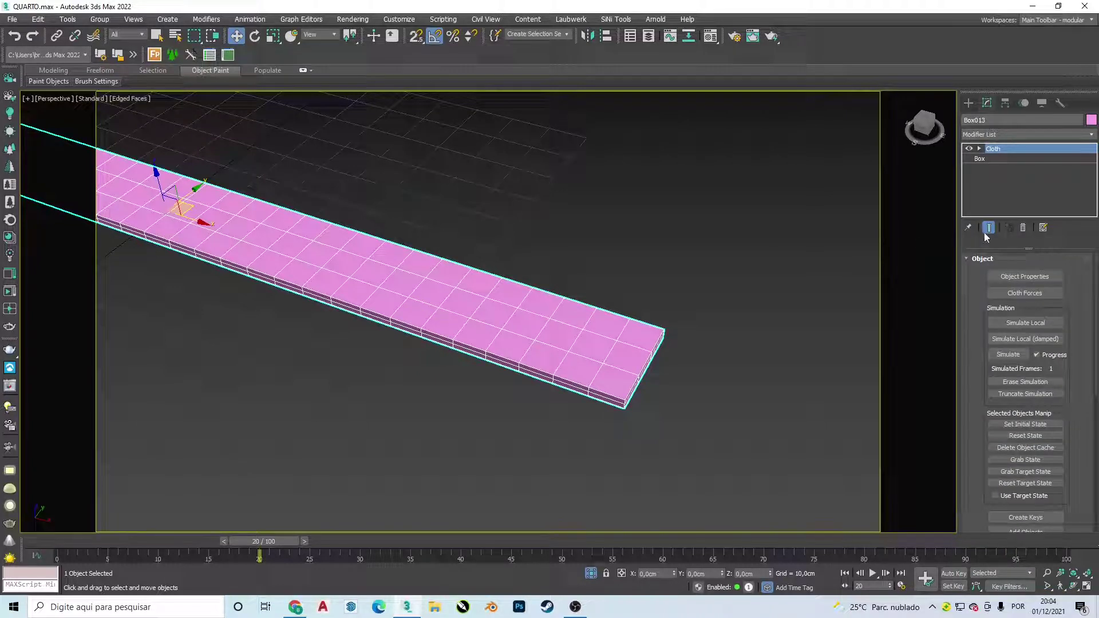
pyautogui.click(1035, 276)
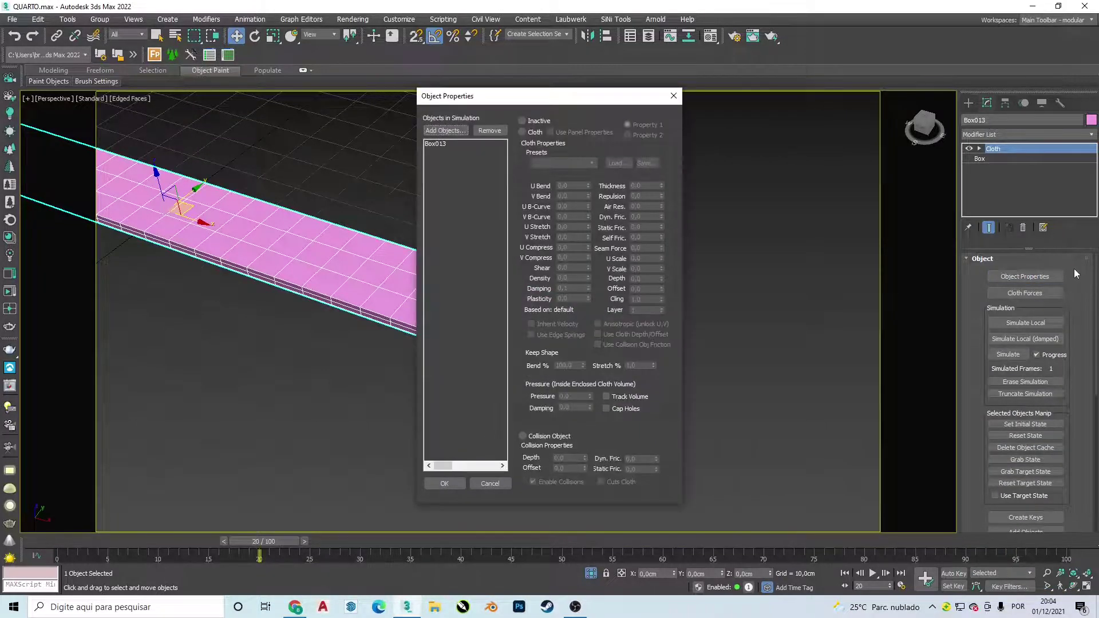
# Make Box013 a Cloth object using the Cotton preset.
pyautogui.click(435, 144)
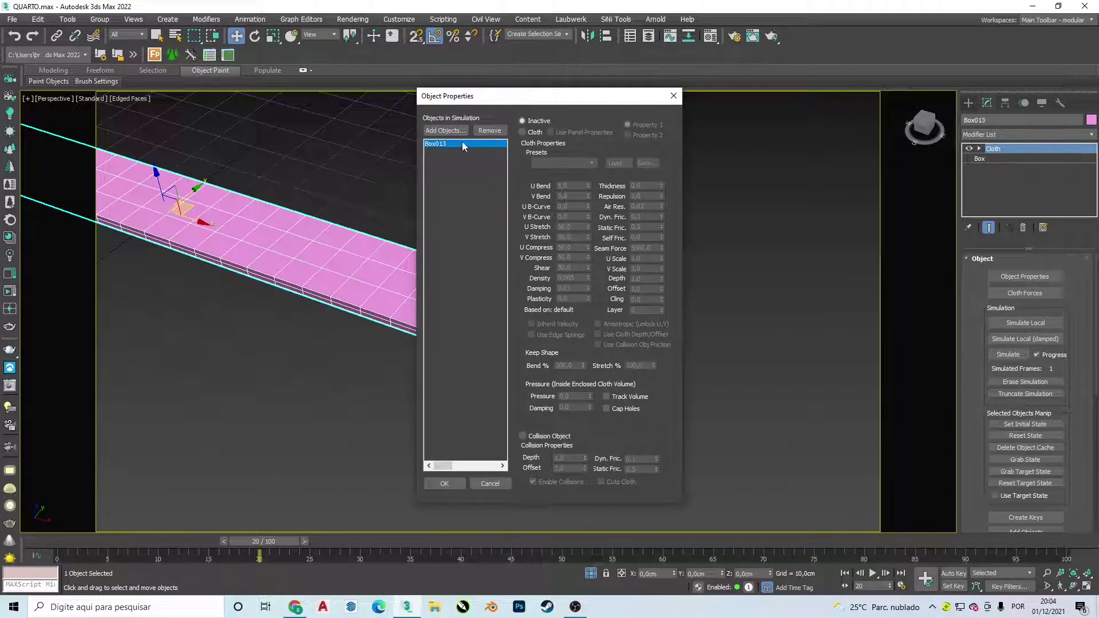
pyautogui.click(536, 135)
pyautogui.click(565, 163)
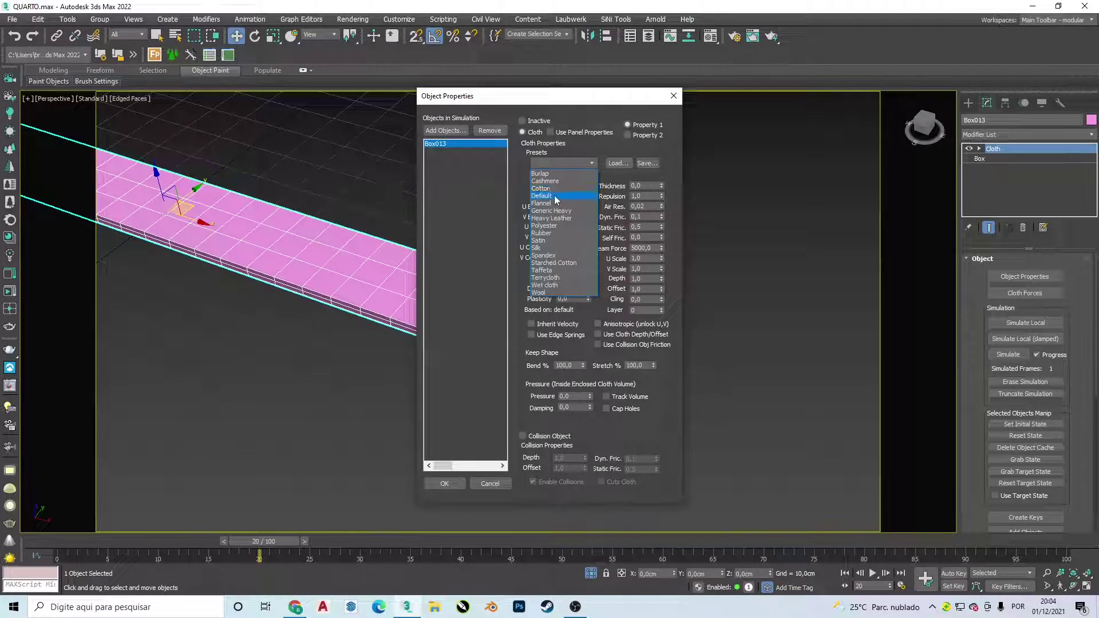
pyautogui.click(541, 188)
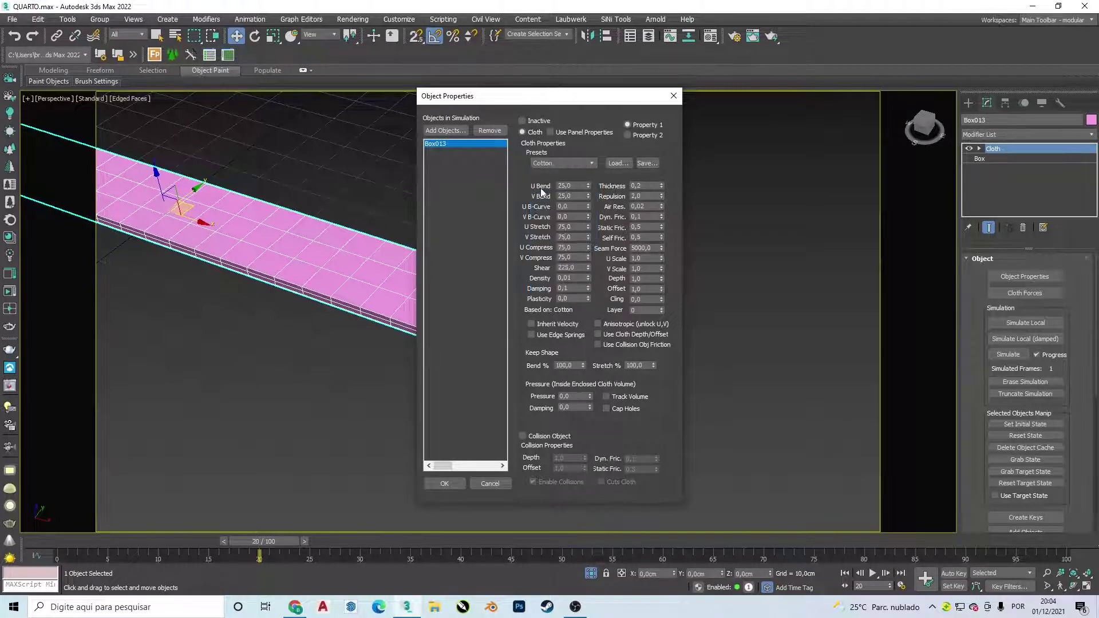
pyautogui.click(575, 397)
# Accept the cloth properties, simulate to about frame 33, and orbit to inspect the bulge.
pyautogui.click(458, 482)
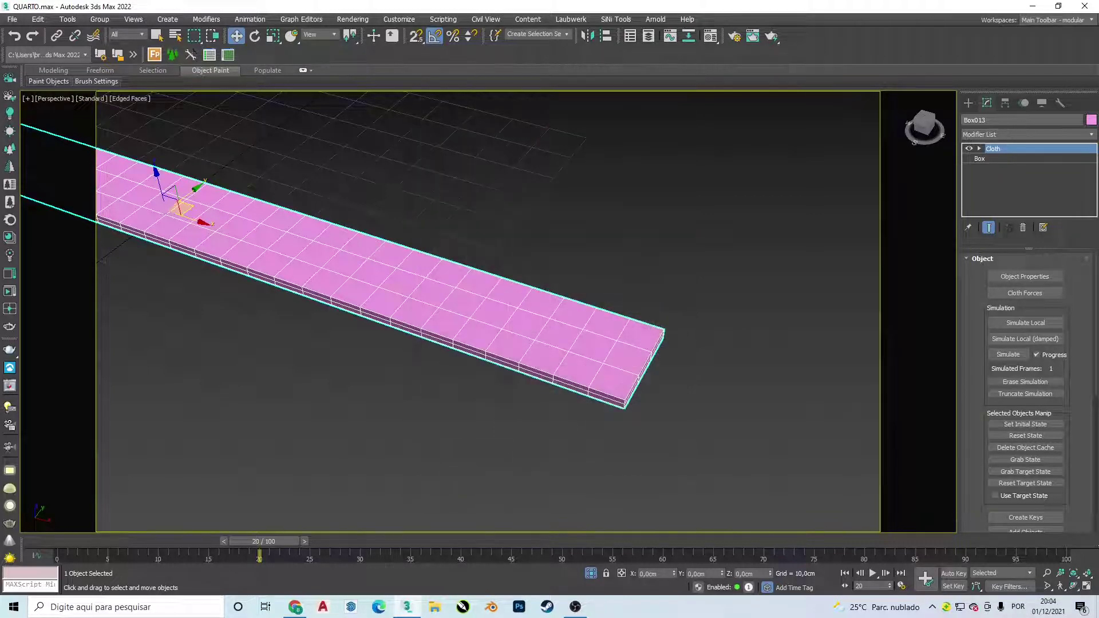
pyautogui.scroll(-3, 1086, 448)
pyautogui.scroll(-2, 1086, 448)
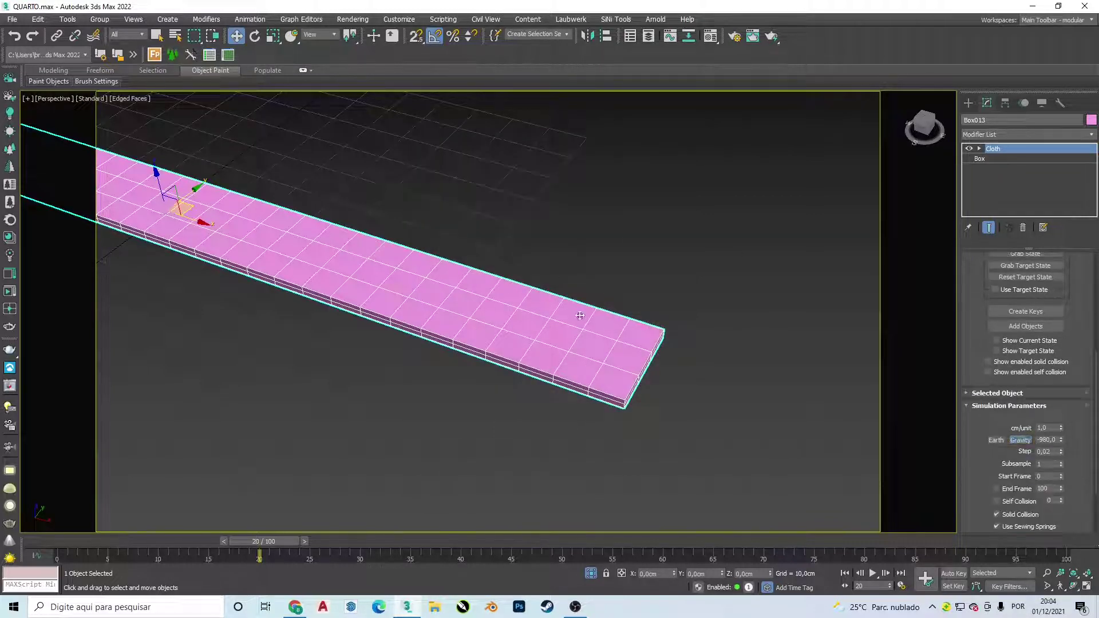
pyautogui.scroll(1, 1064, 298)
pyautogui.scroll(3, 1065, 298)
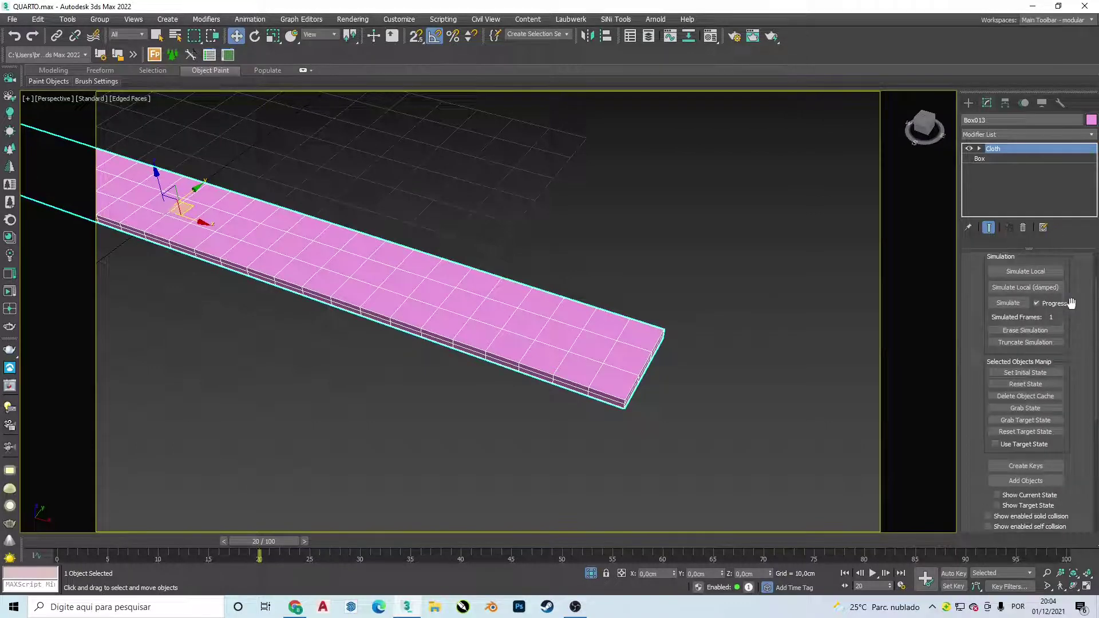
pyautogui.scroll(1, 1063, 296)
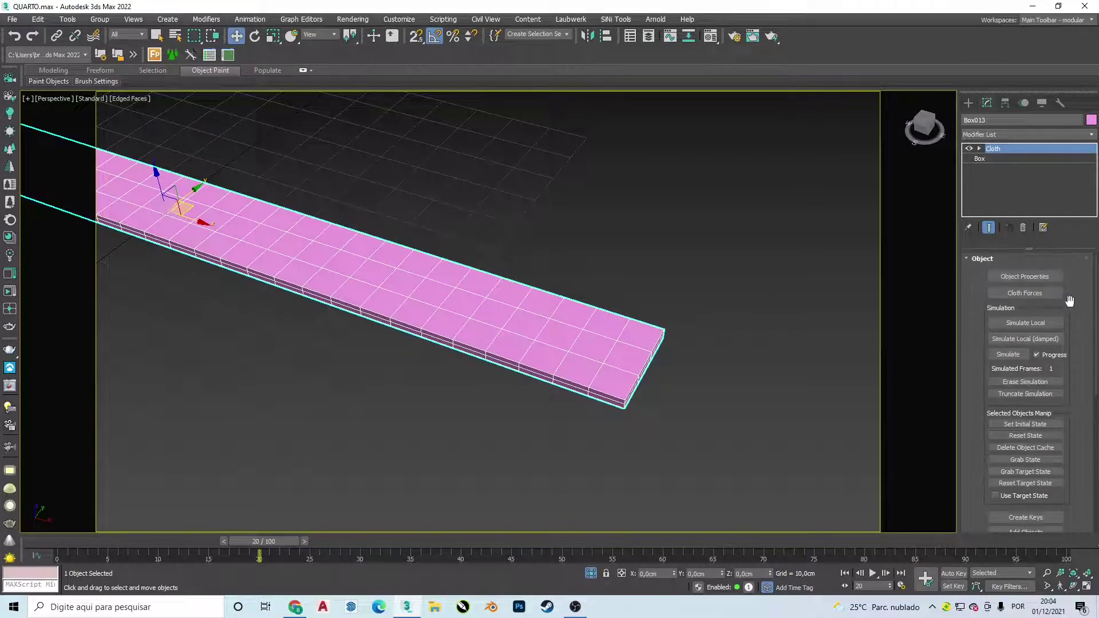
pyautogui.click(1008, 354)
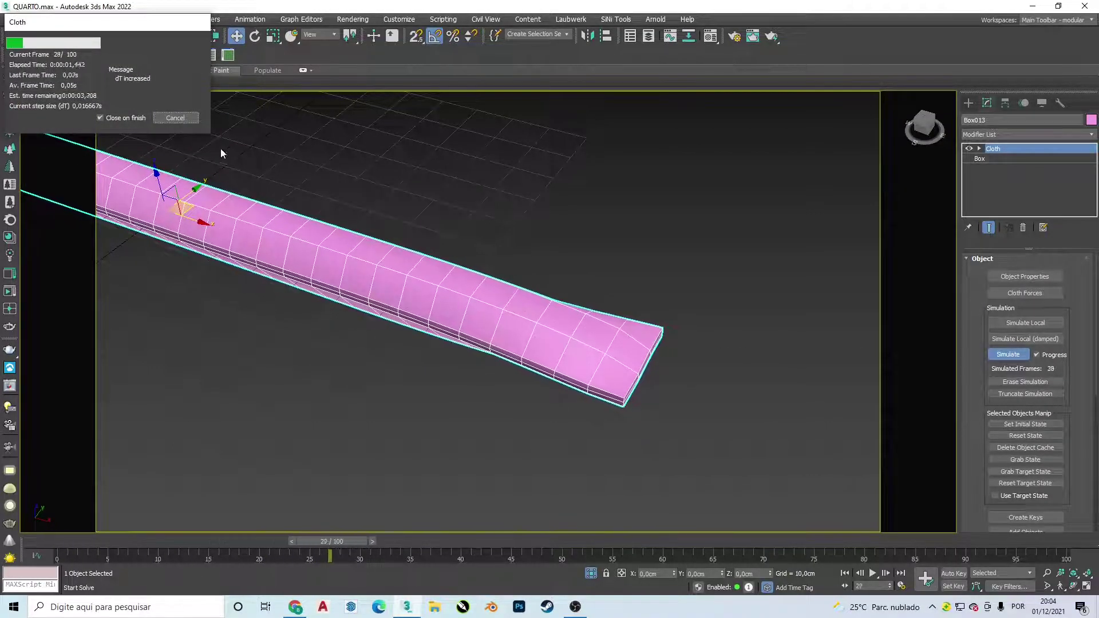
pyautogui.click(185, 120)
pyautogui.moveTo(578, 244); pyautogui.dragTo(545, 203, button='middle')
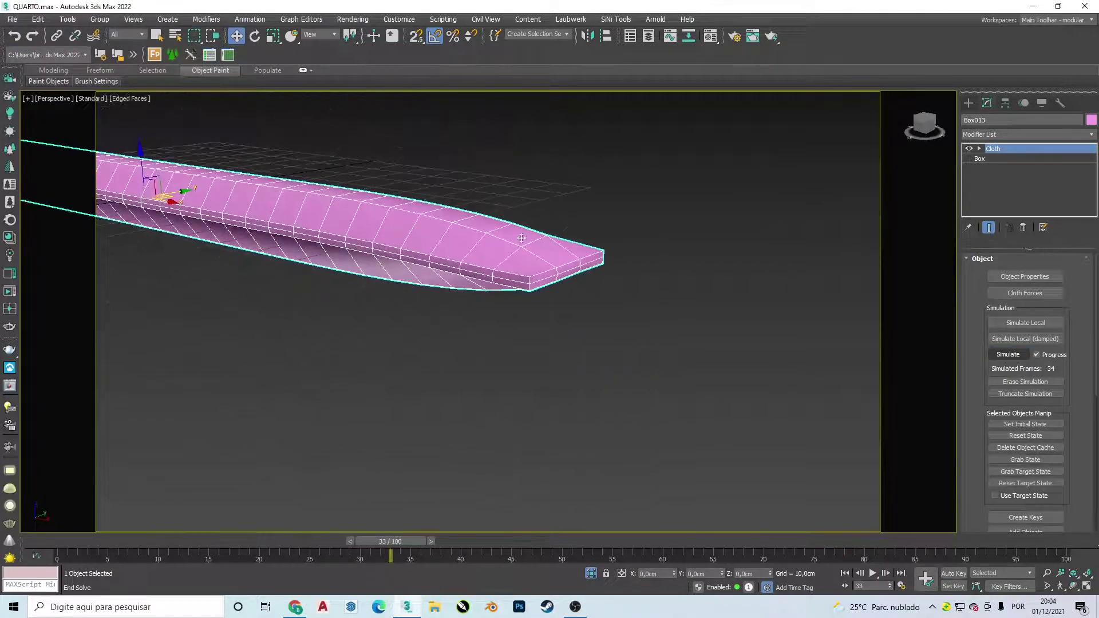
pyautogui.moveTo(521, 239)
pyautogui.keyDown('alt'); pyautogui.mouseDown(button='middle')
pyautogui.moveTo(520, 255)
pyautogui.moveTo(507, 206)
pyautogui.moveTo(544, 327)
pyautogui.moveTo(667, 335)
pyautogui.mouseUp(button='middle'); pyautogui.keyUp('alt')
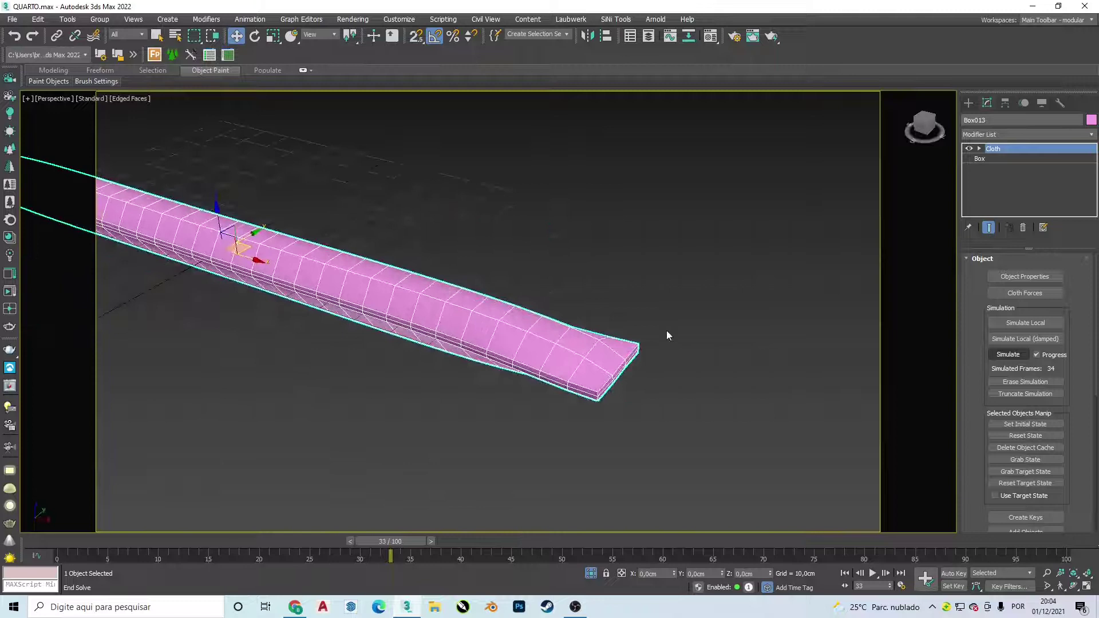
# Remove the Cloth modifier and give the plank 4 length and 40 width segments.
pyautogui.rightClick(1011, 153)
pyautogui.click(996, 162)
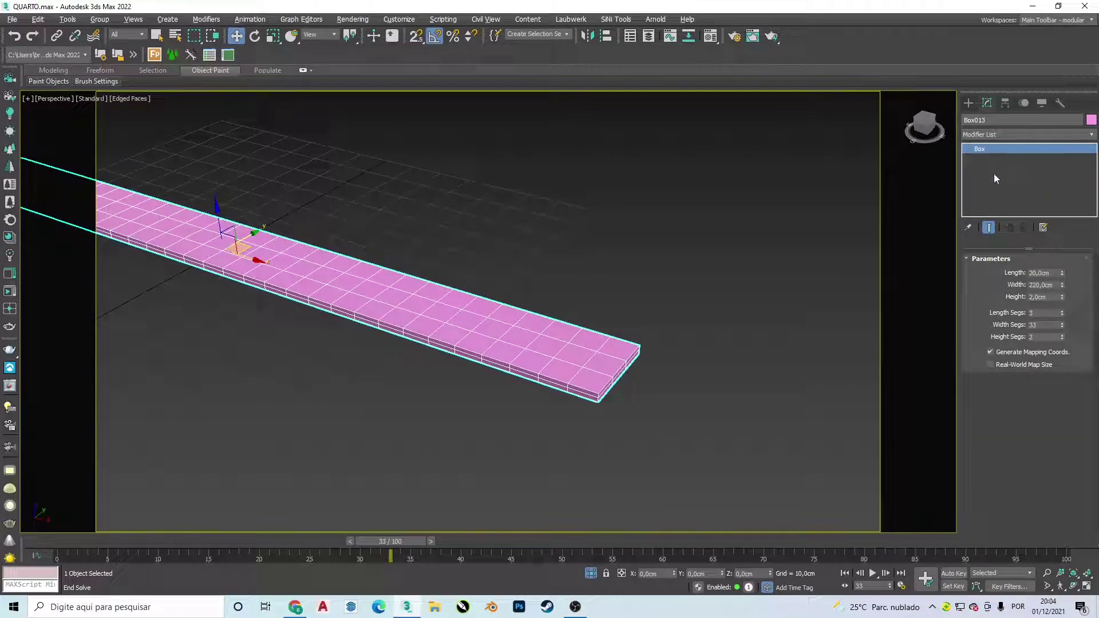
pyautogui.doubleClick(1044, 325)
pyautogui.write('40')
pyautogui.press('Return')
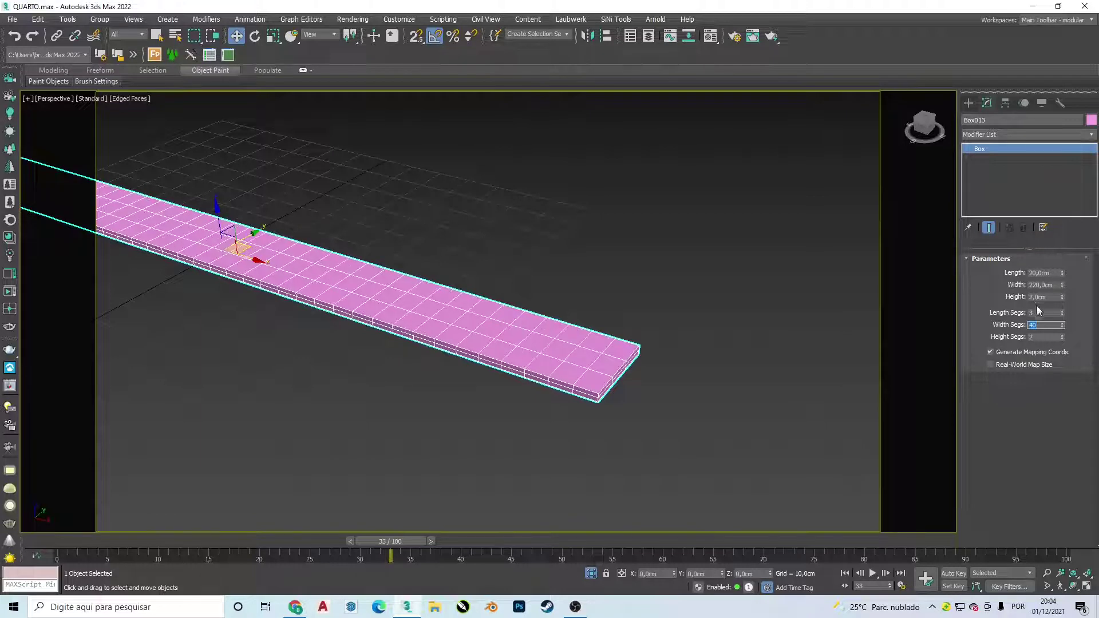
pyautogui.doubleClick(1039, 313)
pyautogui.write('4')
pyautogui.scroll(5, 554, 395)
pyautogui.scroll(-2, 574, 412)
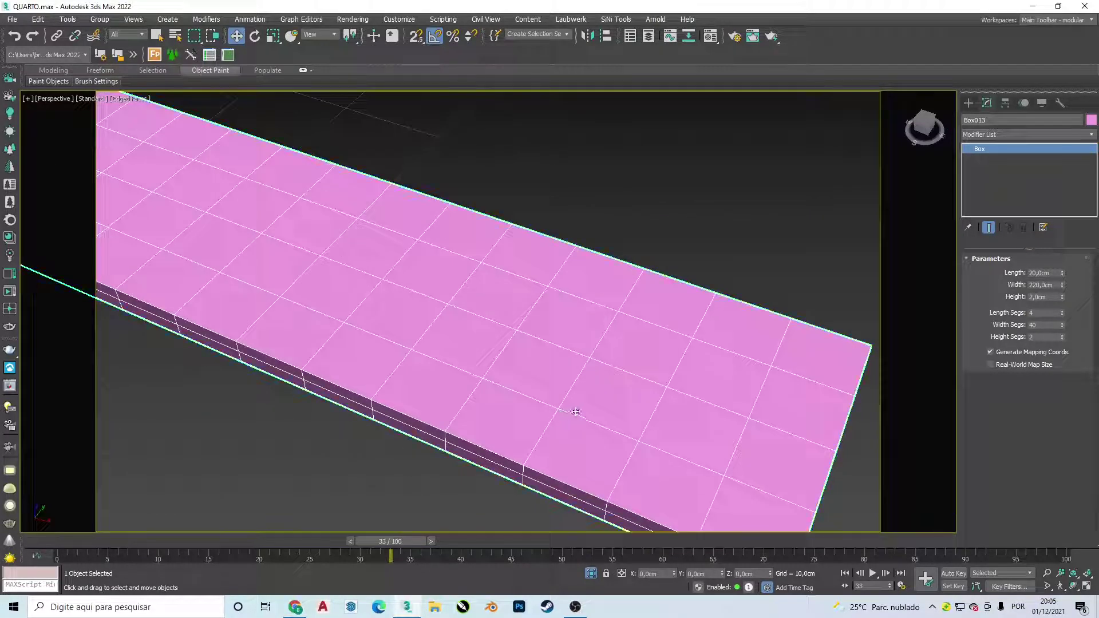
pyautogui.scroll(-2, 608, 382)
pyautogui.scroll(-1, 755, 335)
# Re-add Cloth and make the plank a Cotton-preset cloth object with Pressure 50.
pyautogui.click(999, 136)
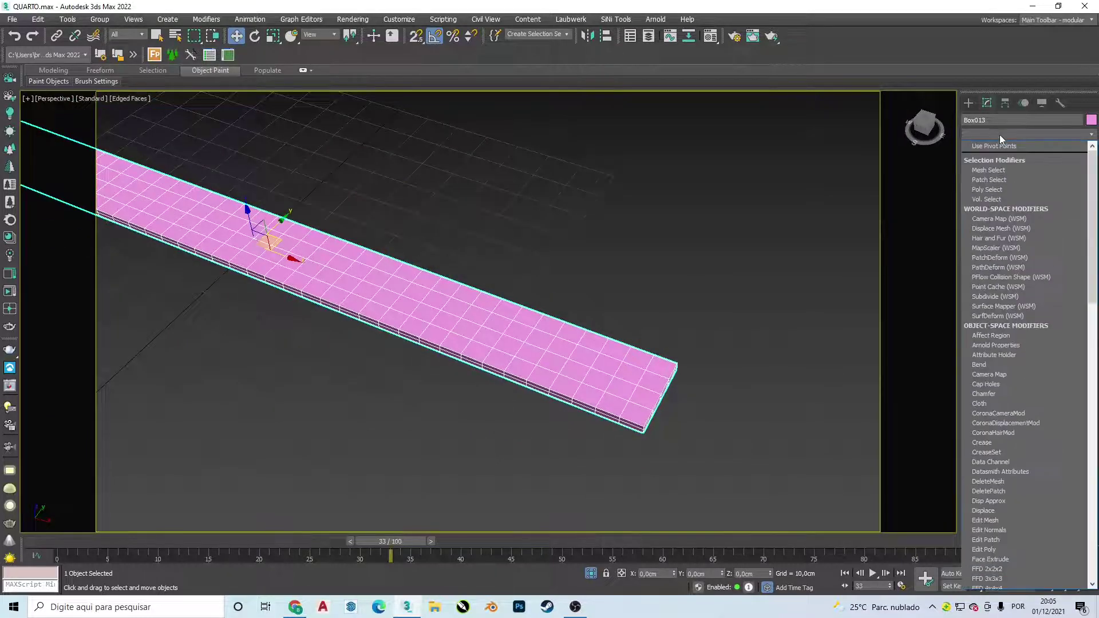
pyautogui.write('cloth')
pyautogui.press('Return')
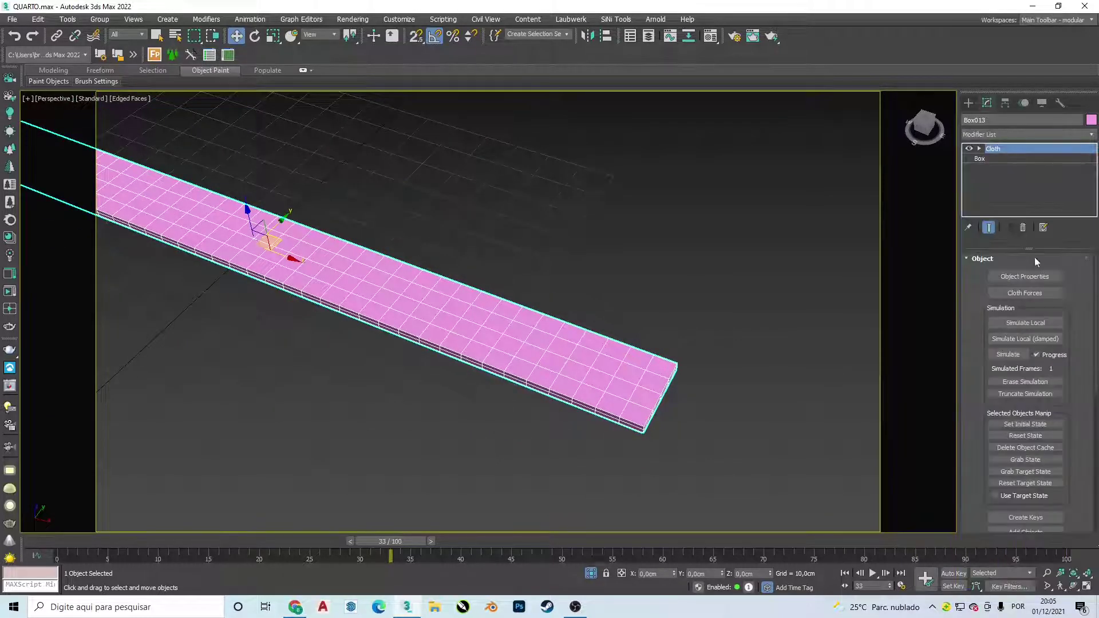
pyautogui.click(1025, 276)
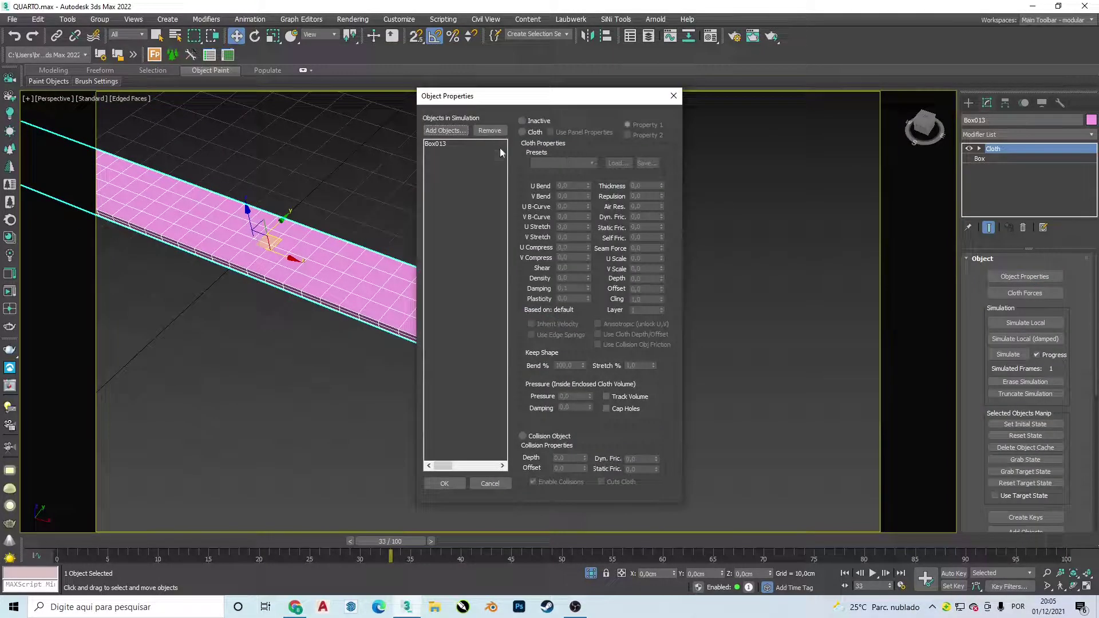
pyautogui.click(528, 136)
pyautogui.doubleClick(567, 396)
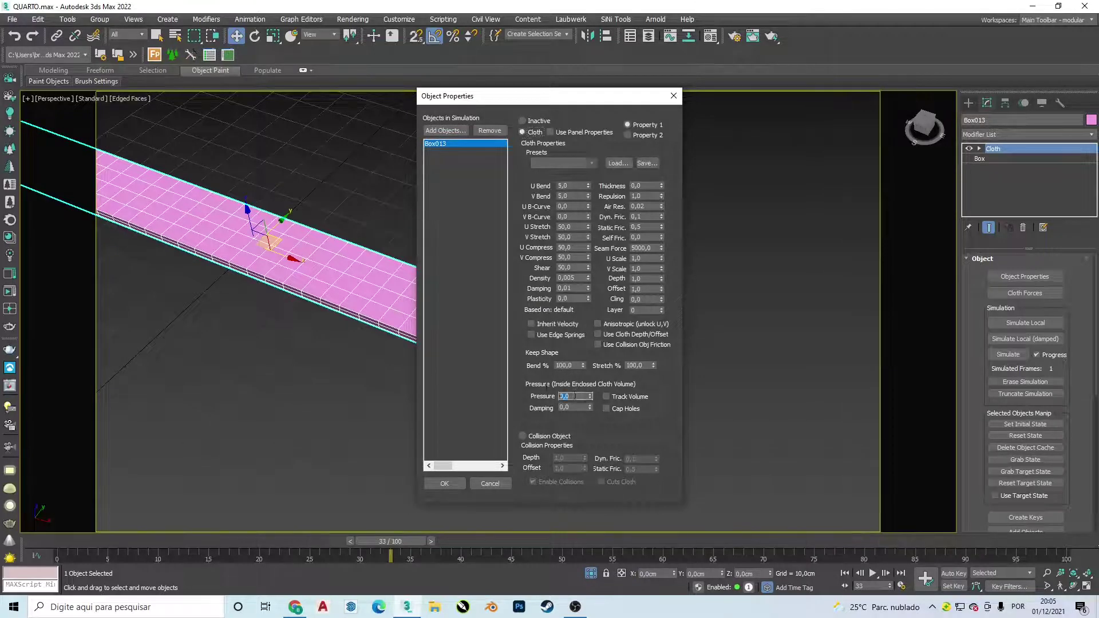
pyautogui.write('50')
pyautogui.press('Return')
pyautogui.click(581, 163)
pyautogui.click(559, 187)
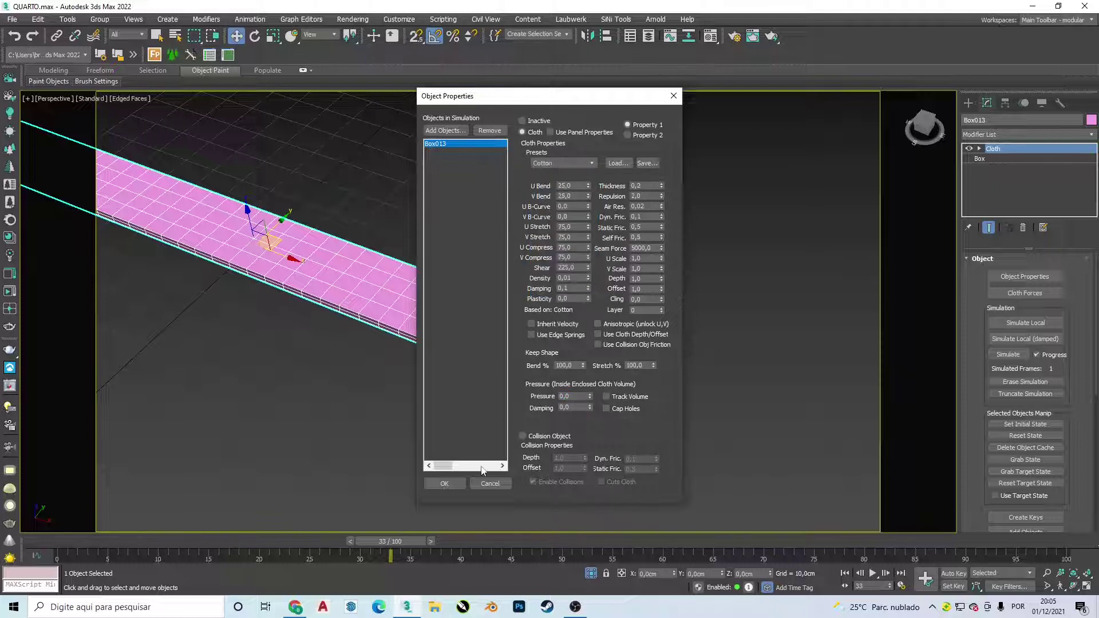
pyautogui.click(576, 399)
pyautogui.click(444, 484)
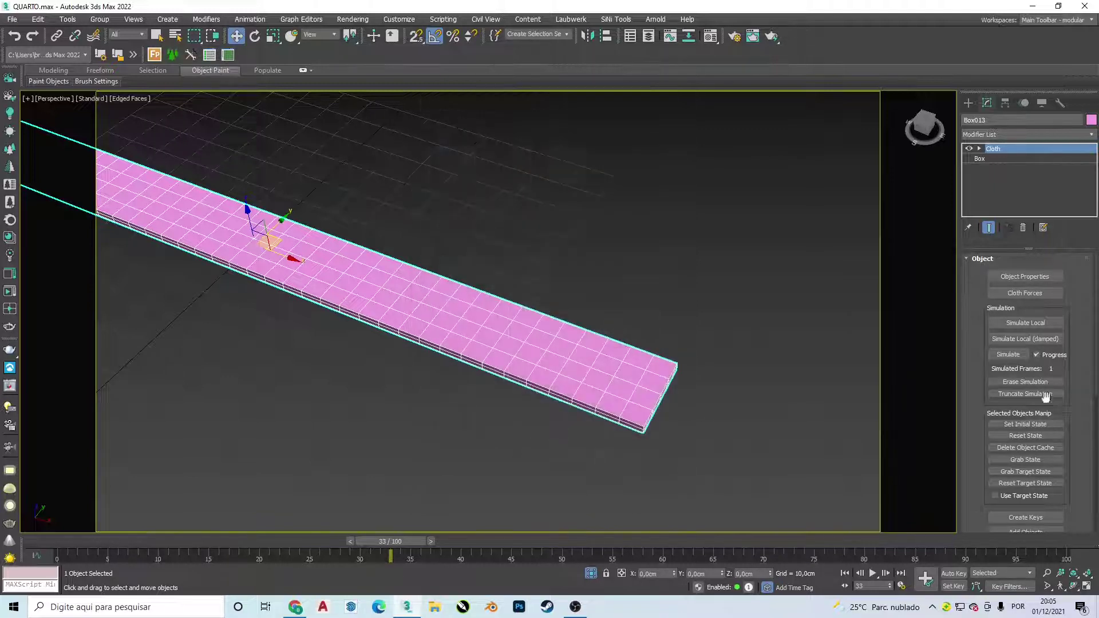
# Rerun the simulation from frame 0 to frame 34 and orbit to view the tube.
pyautogui.moveTo(408, 549); pyautogui.dragTo(63, 544)
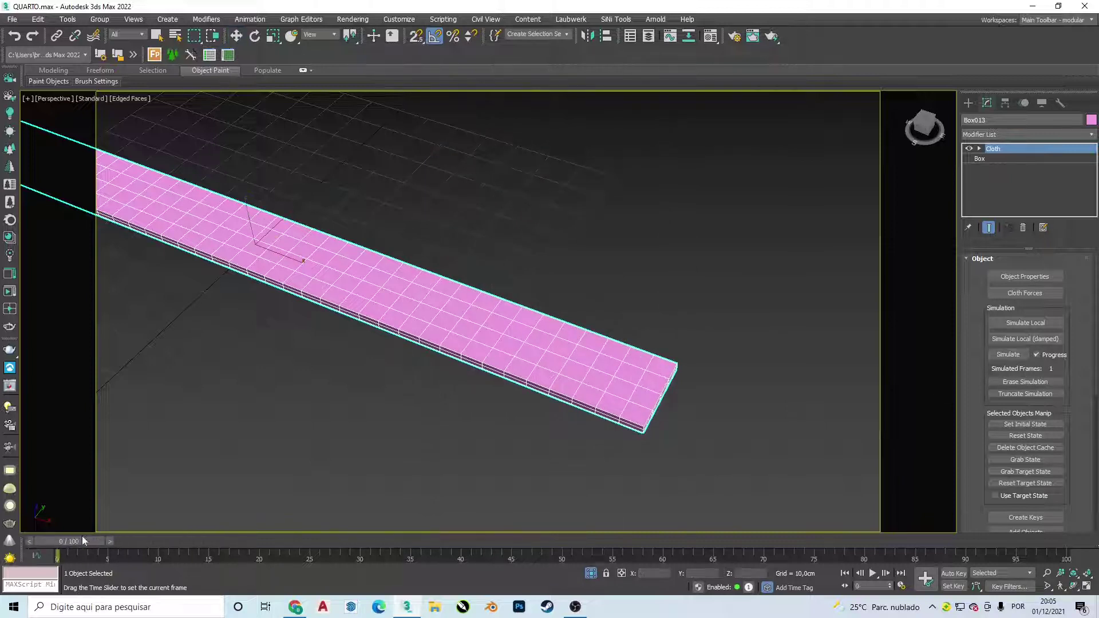
pyautogui.click(1011, 355)
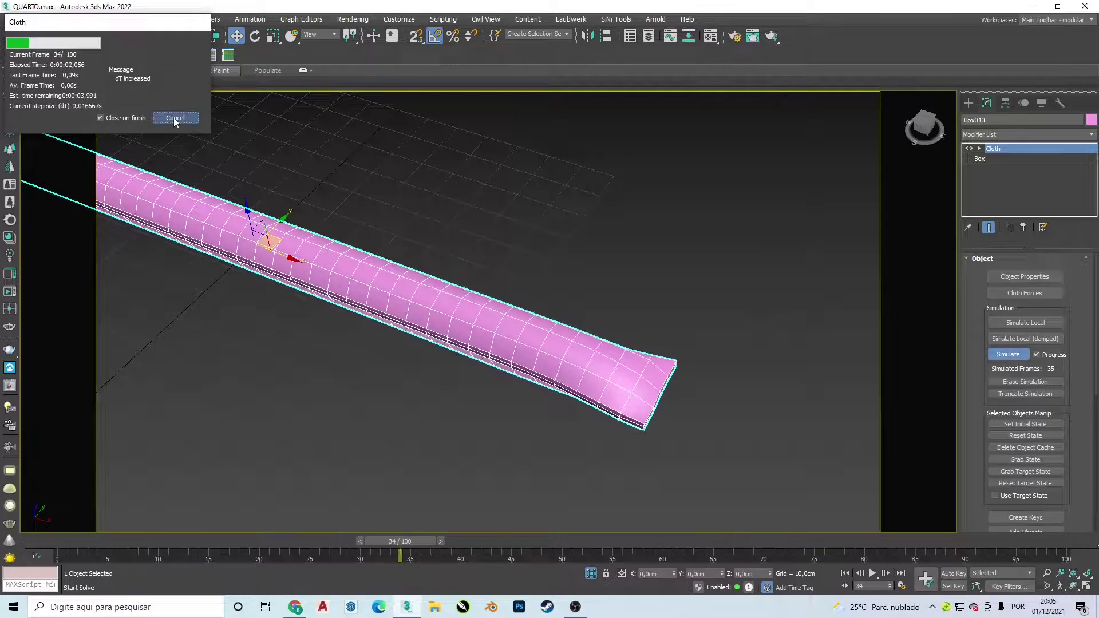
pyautogui.click(175, 117)
pyautogui.moveTo(691, 260)
pyautogui.keyDown('alt'); pyautogui.mouseDown(button='middle')
pyautogui.moveTo(746, 242)
pyautogui.moveTo(733, 240)
pyautogui.moveTo(701, 256)
pyautogui.moveTo(816, 258)
pyautogui.mouseUp(button='middle'); pyautogui.keyUp('alt')
# Erase the cloth simulation and return to the base Box level.
pyautogui.rightClick(1005, 150)
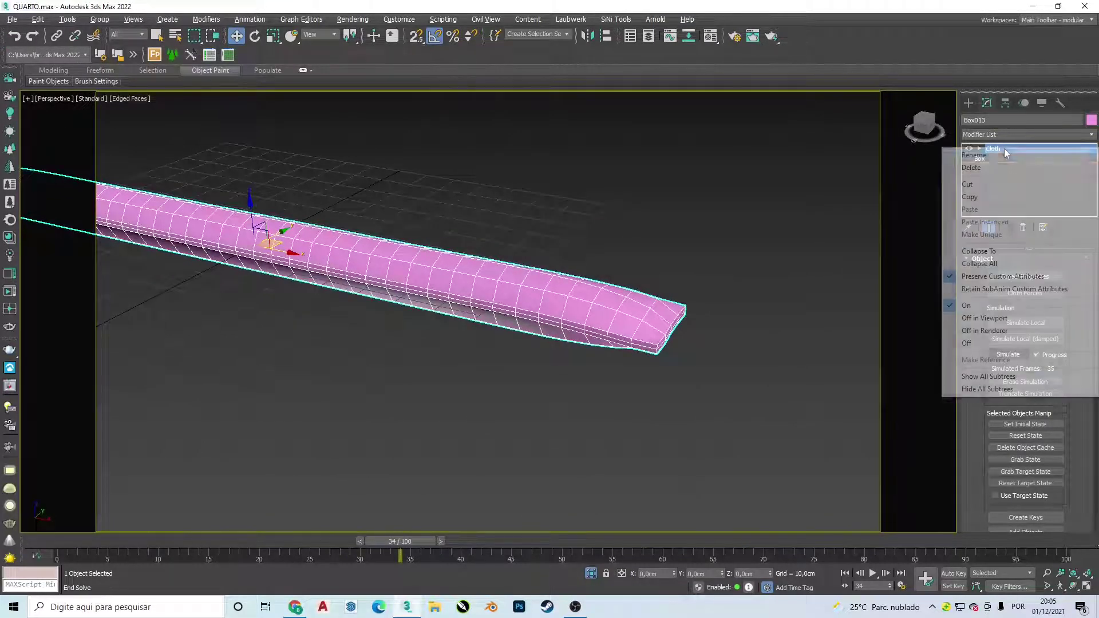
pyautogui.click(1049, 330)
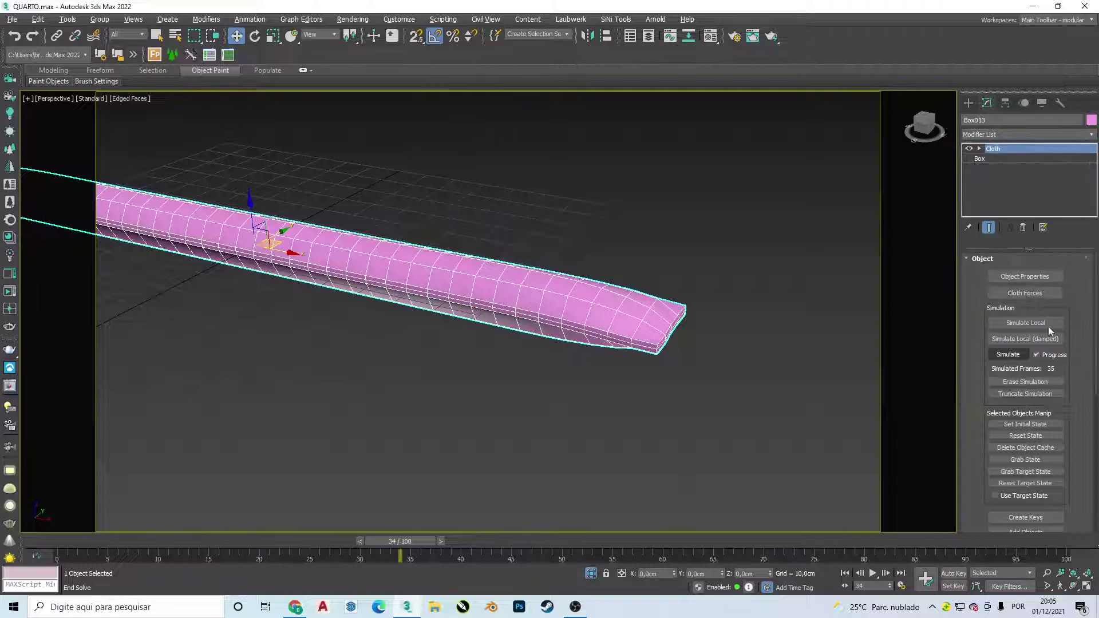
pyautogui.click(1029, 383)
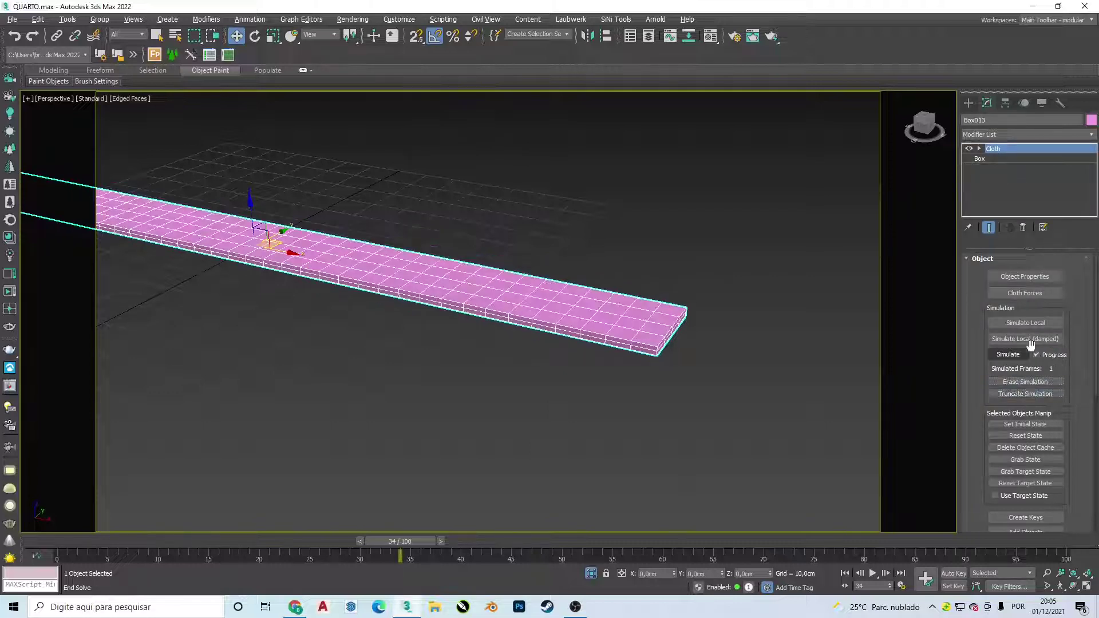
pyautogui.click(1002, 161)
pyautogui.click(570, 335)
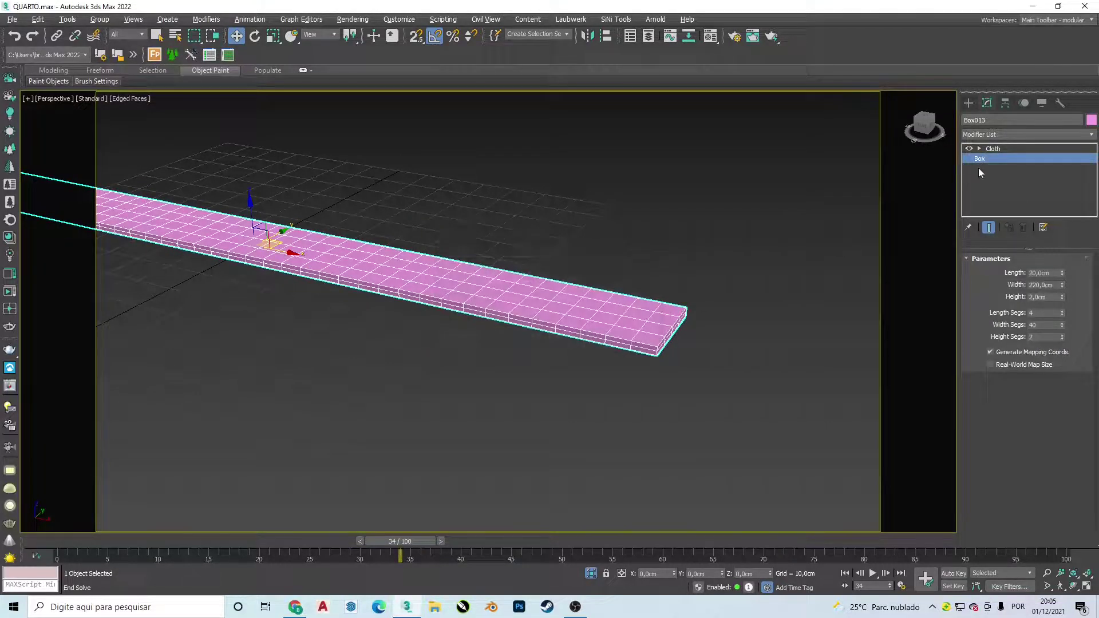
# Add then remove a Taper, and place TurboSmooth with 2 iterations under Cloth.
pyautogui.click(998, 133)
pyautogui.write('taper')
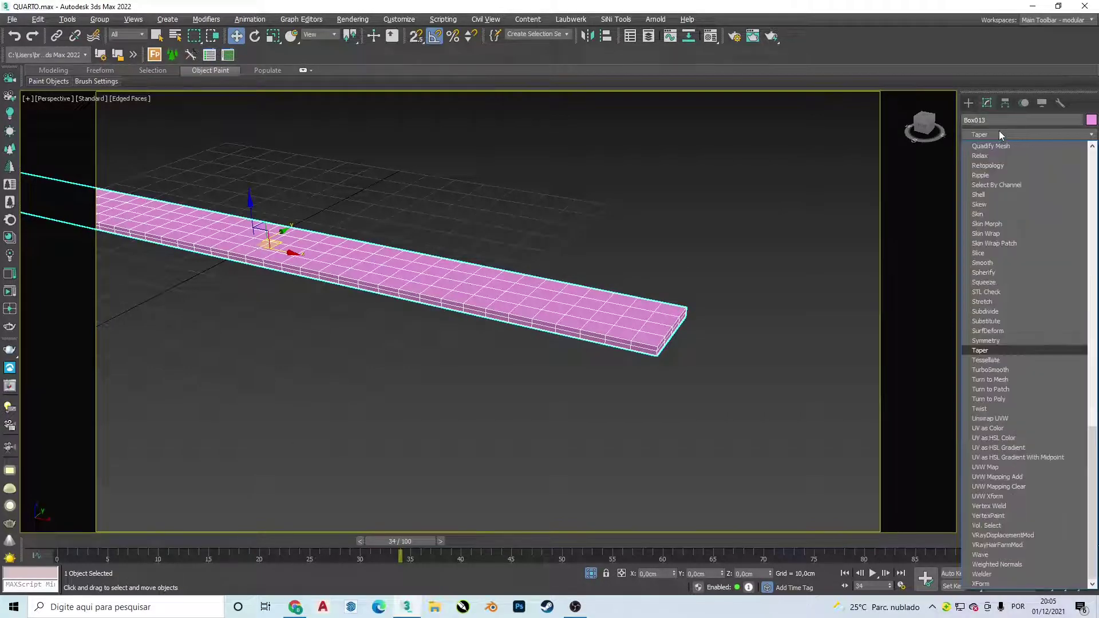
pyautogui.press('Return')
pyautogui.rightClick(1019, 158)
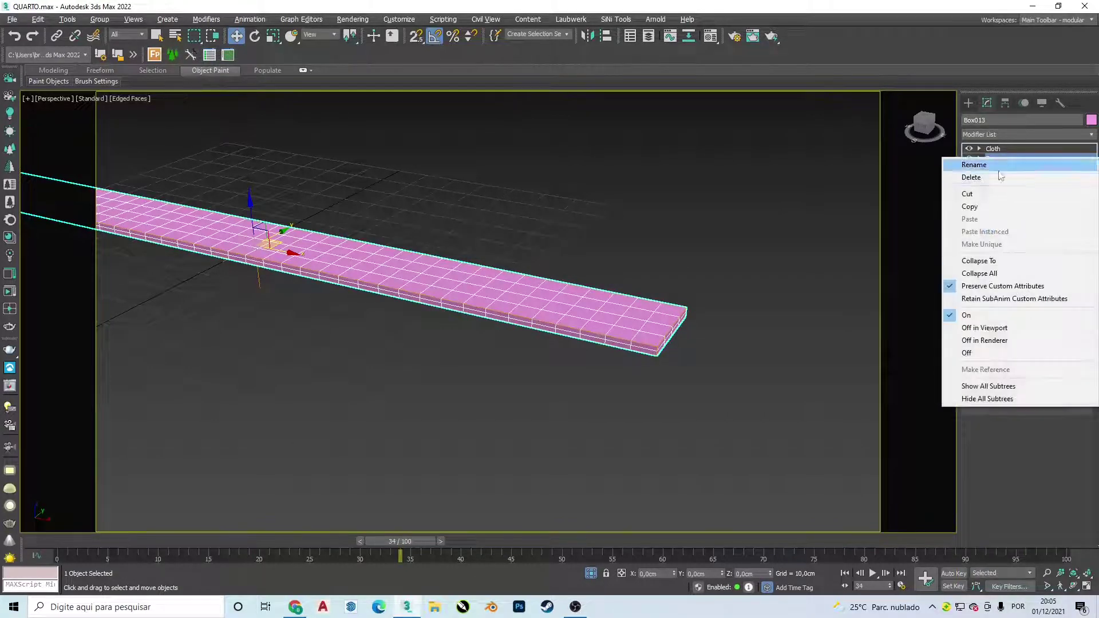
pyautogui.click(1011, 166)
pyautogui.click(1001, 135)
pyautogui.write('turbo')
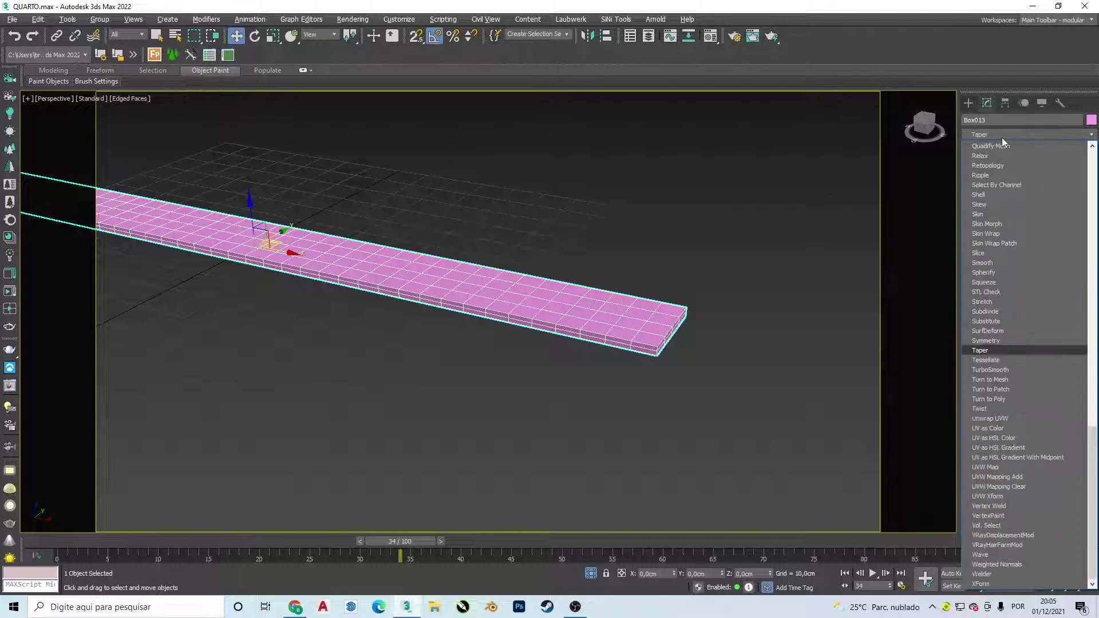
pyautogui.press('Return')
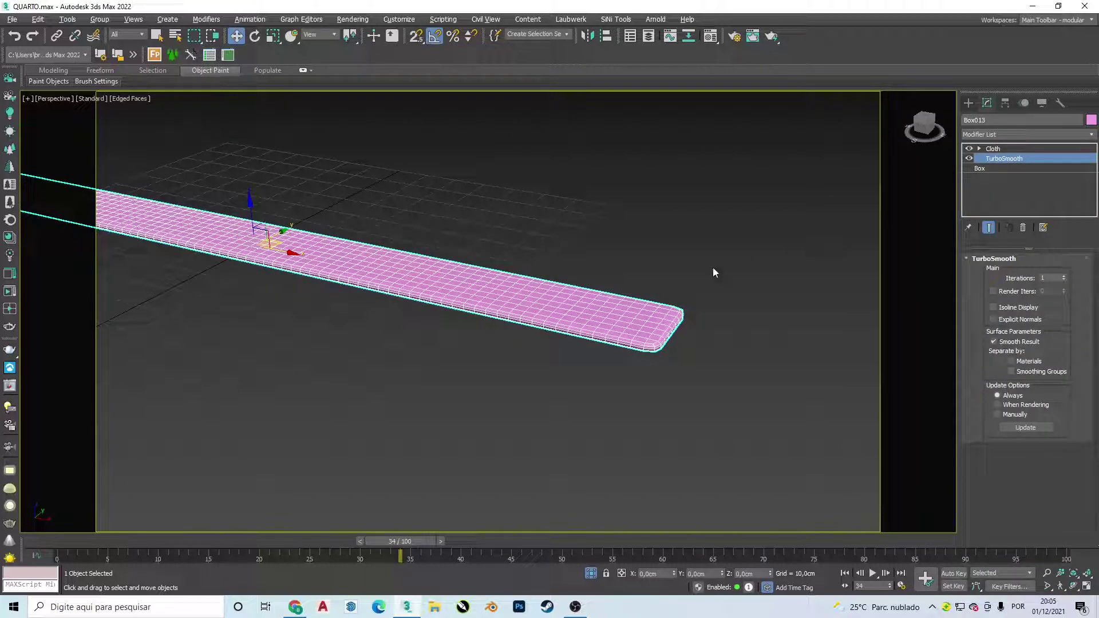
pyautogui.click(1063, 276)
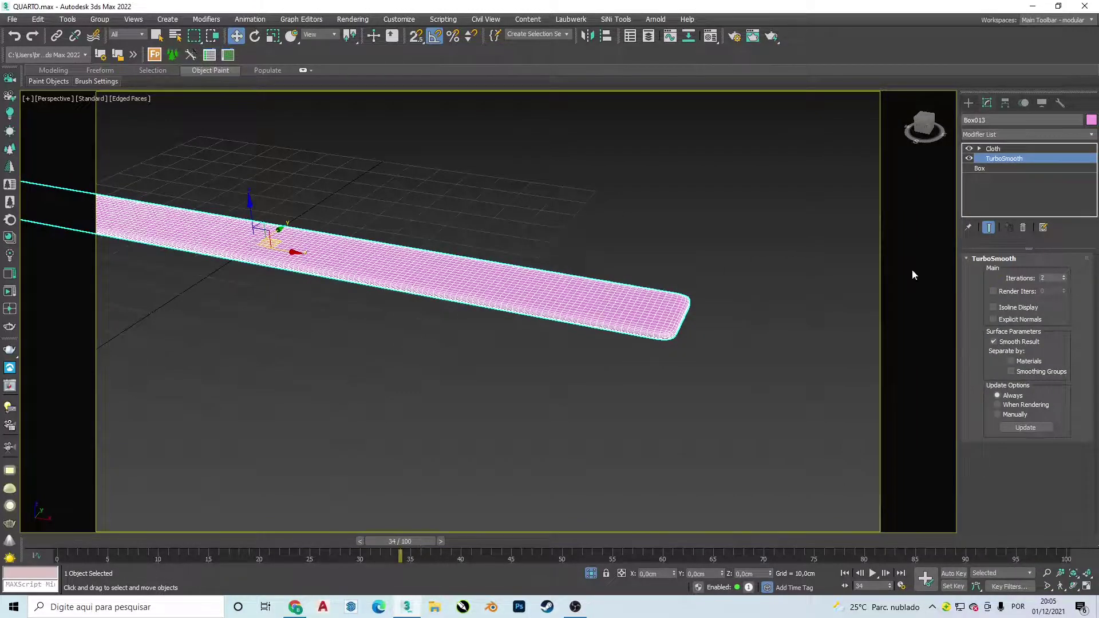
pyautogui.click(993, 149)
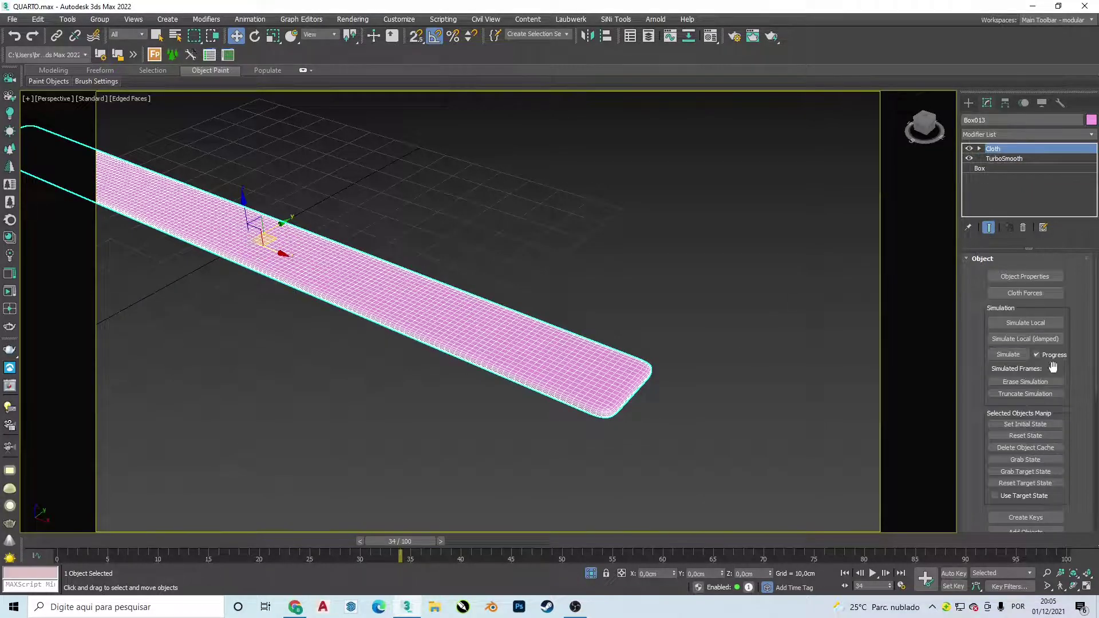
# Run a short cloth simulation and inspect the cushion's cross-section in Left view.
pyautogui.click(1024, 354)
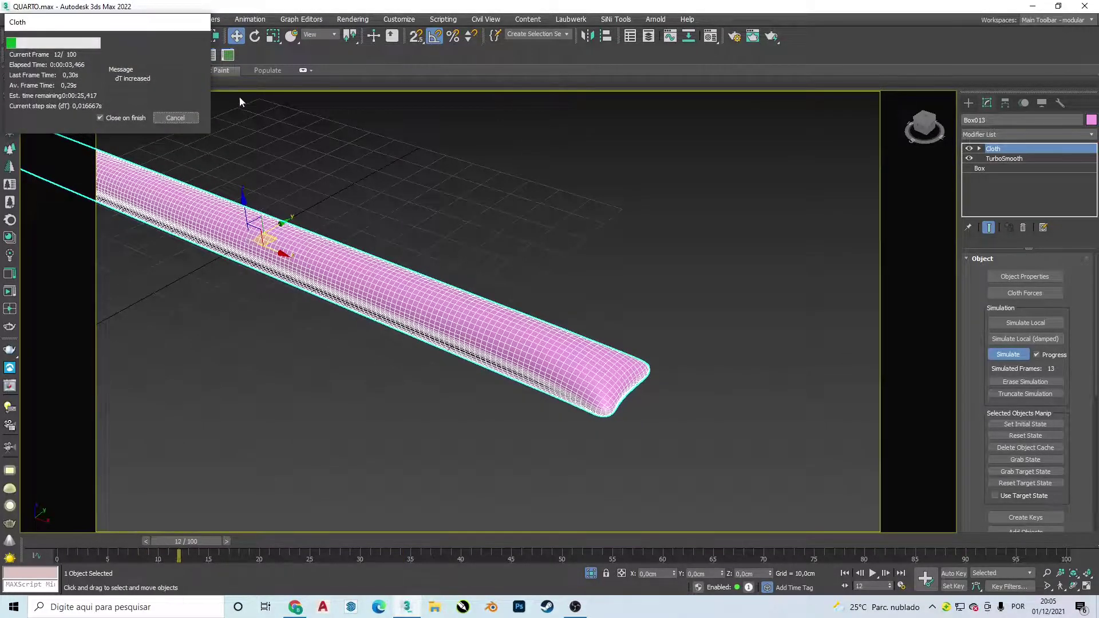
pyautogui.press('Escape')
pyautogui.moveTo(258, 138)
pyautogui.keyDown('alt'); pyautogui.mouseDown(button='middle')
pyautogui.moveTo(648, 318)
pyautogui.moveTo(657, 281)
pyautogui.moveTo(630, 292)
pyautogui.moveTo(608, 342)
pyautogui.moveTo(645, 339)
pyautogui.moveTo(650, 285)
pyautogui.moveTo(687, 320)
pyautogui.moveTo(585, 274)
pyautogui.moveTo(608, 269)
pyautogui.moveTo(548, 265)
pyautogui.moveTo(517, 289)
pyautogui.mouseUp(button='middle'); pyautogui.keyUp('alt')
pyautogui.scroll(2, 585, 274)
pyautogui.scroll(2, 586, 273)
pyautogui.press('f')
pyautogui.press('l')
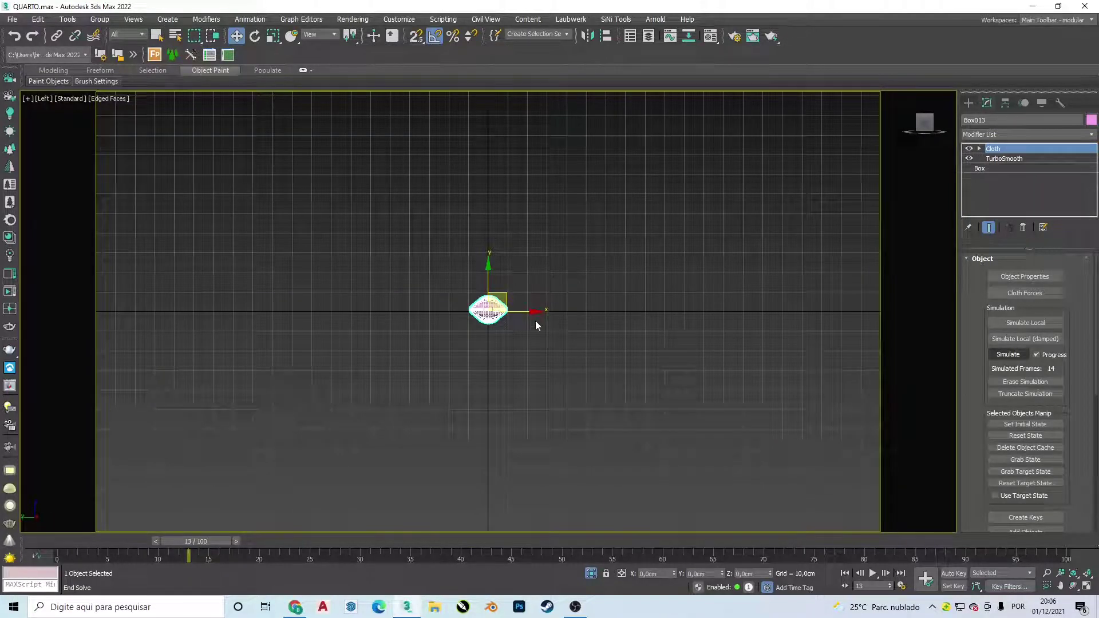
pyautogui.scroll(4, 535, 320)
pyautogui.scroll(2, 778, 310)
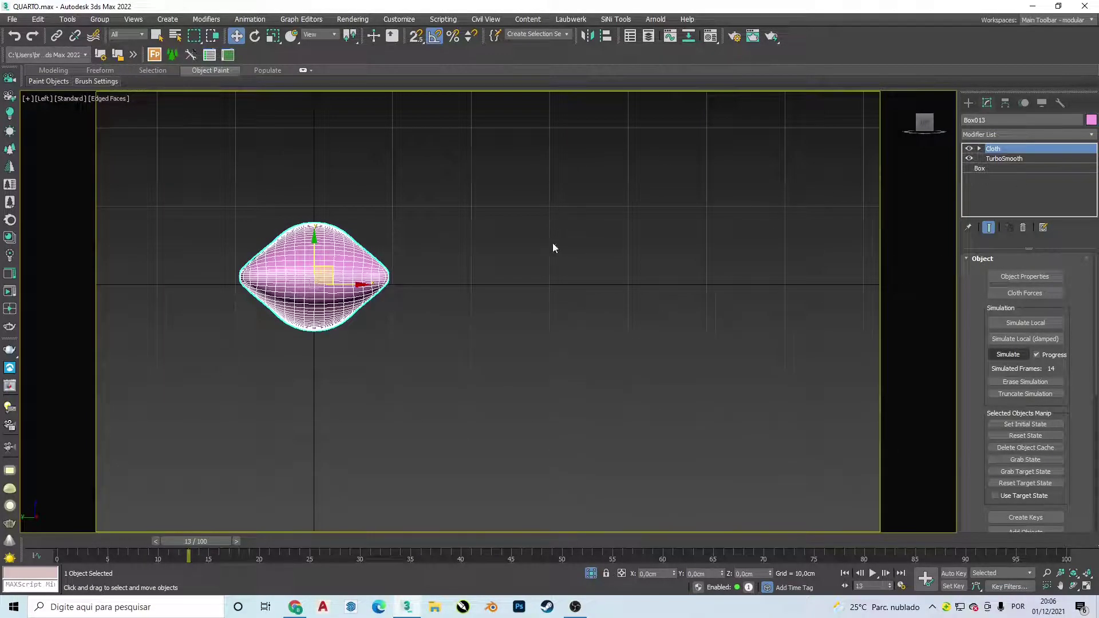
pyautogui.moveTo(553, 248); pyautogui.dragTo(578, 294, button='middle')
# Lower TurboSmooth iterations to 1 and orbit out to view the whole plank.
pyautogui.click(1001, 158)
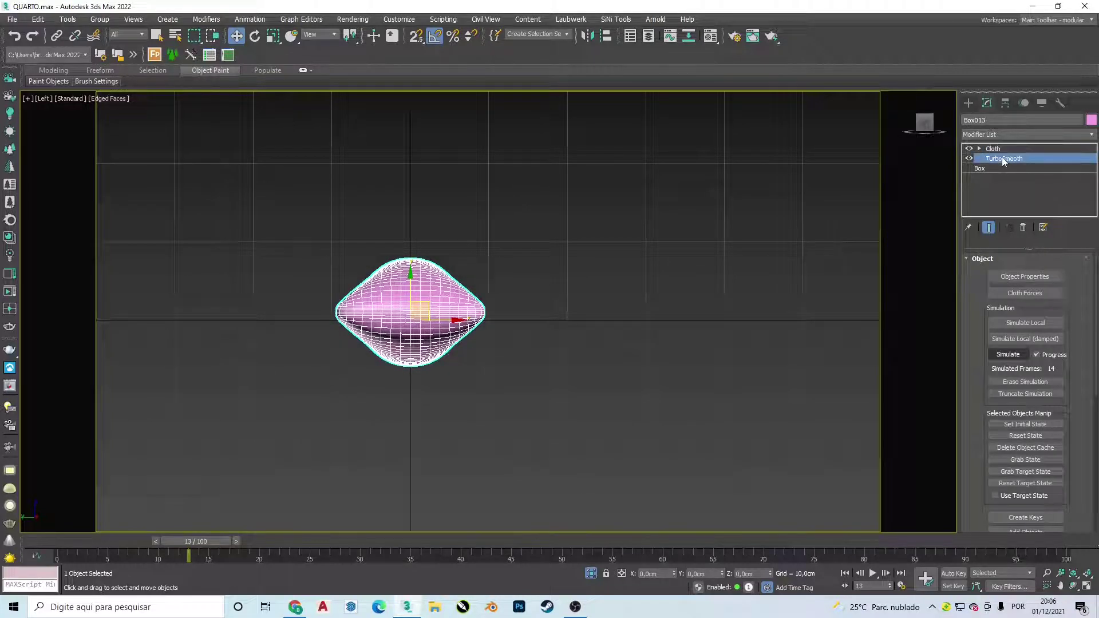
pyautogui.click(597, 339)
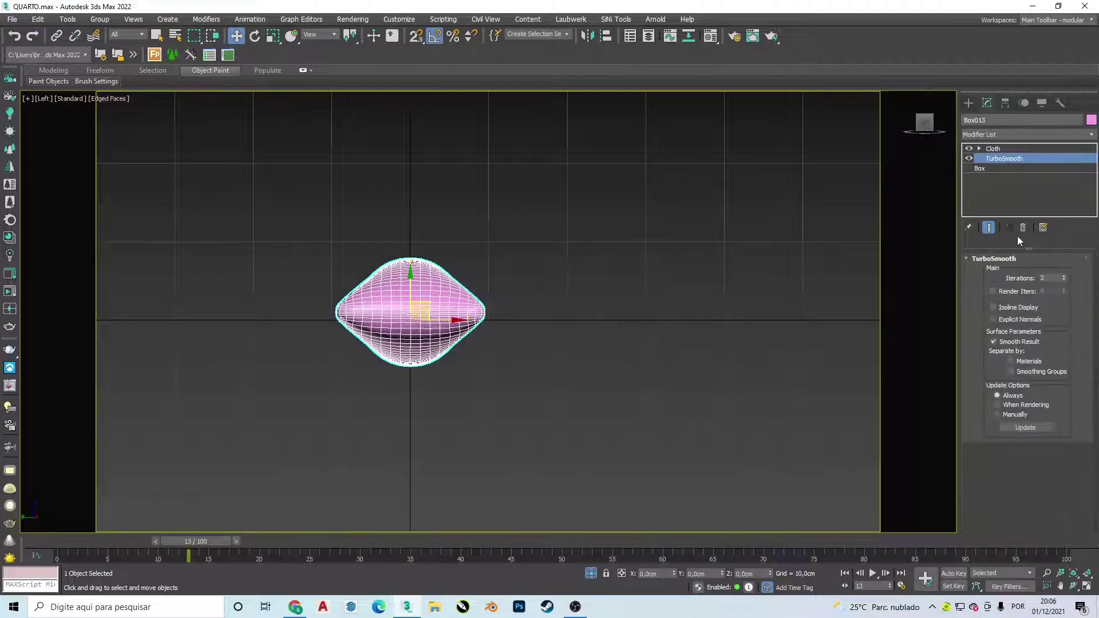
pyautogui.click(1064, 280)
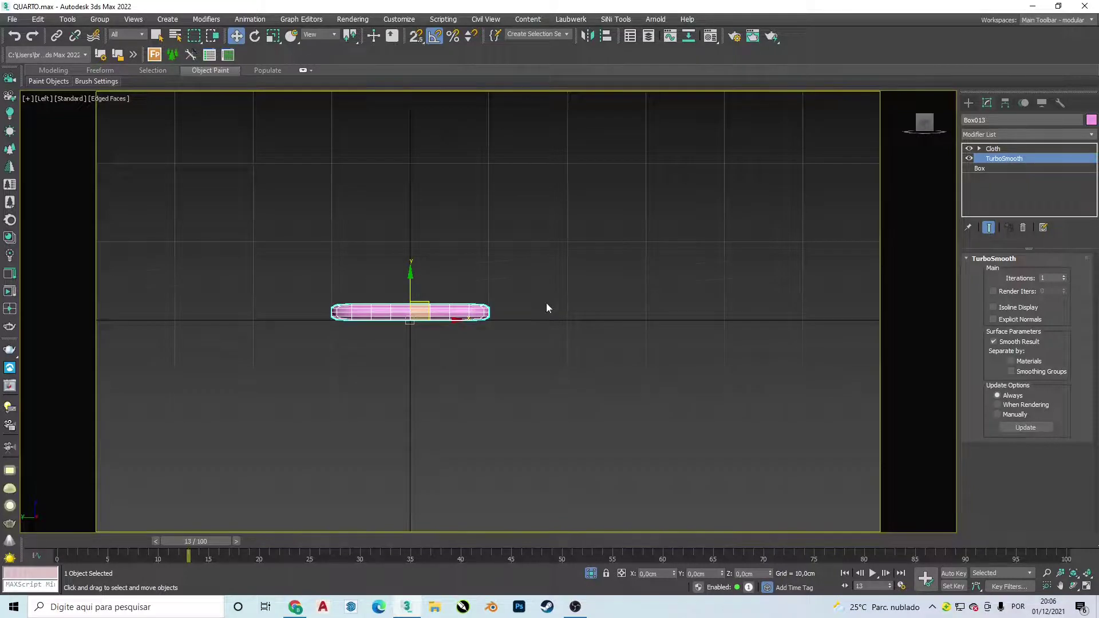
pyautogui.moveTo(546, 307)
pyautogui.keyDown('alt'); pyautogui.mouseDown(button='middle')
pyautogui.moveTo(520, 321)
pyautogui.moveTo(492, 292)
pyautogui.mouseUp(button='middle'); pyautogui.keyUp('alt')
pyautogui.scroll(-2, 624, 330)
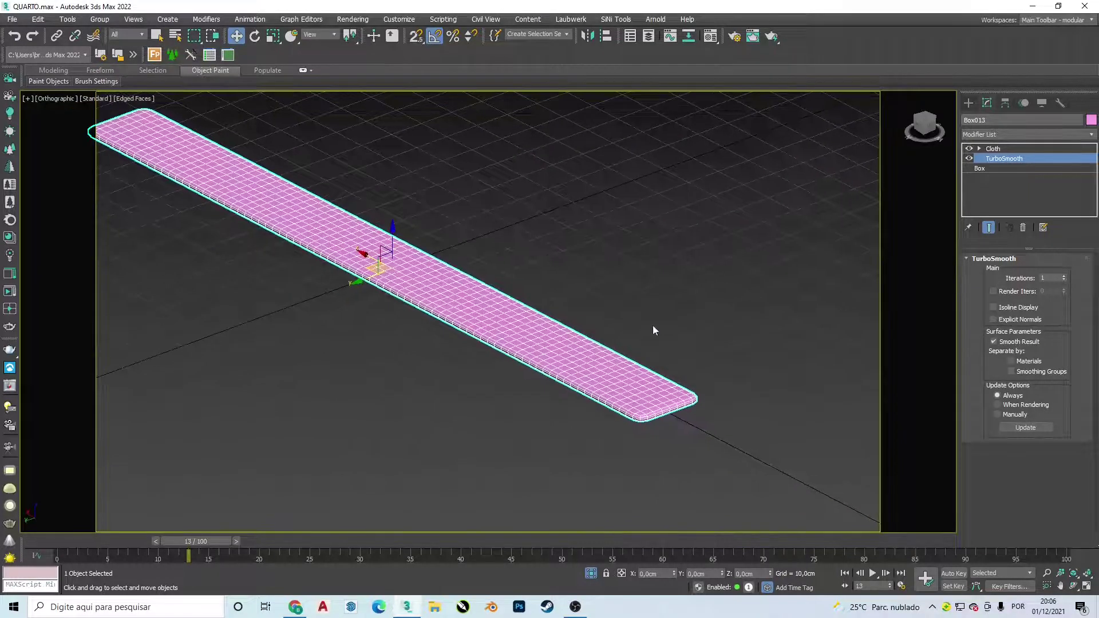
# Change the cushion box's base Height (typed 3 cm), accepting the topology warnings.
pyautogui.click(980, 169)
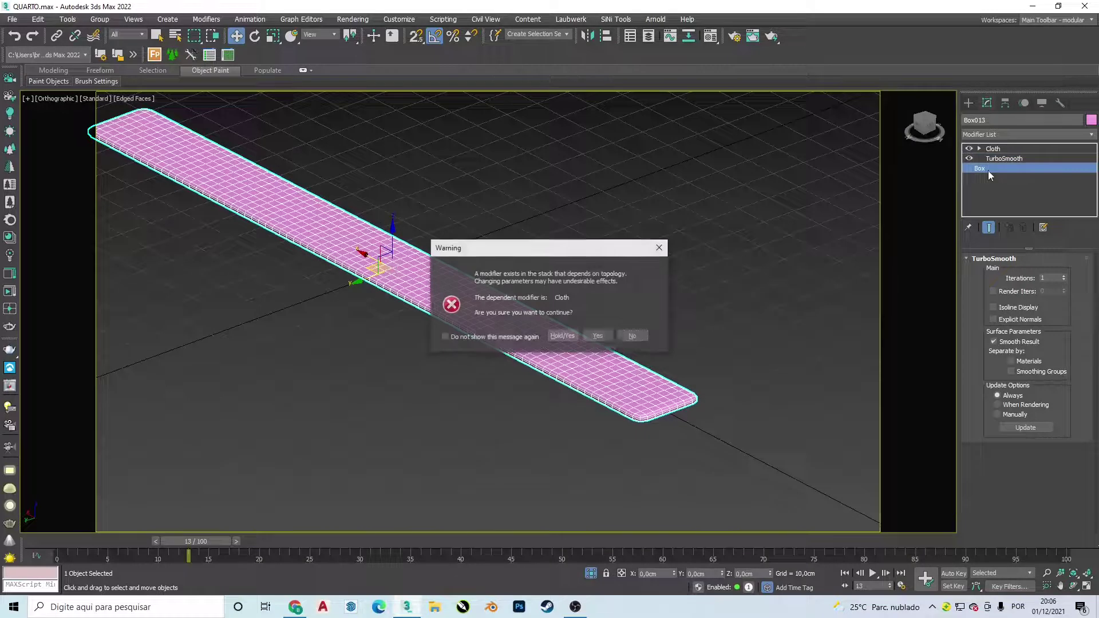
pyautogui.click(608, 334)
pyautogui.doubleClick(1039, 297)
pyautogui.write('3')
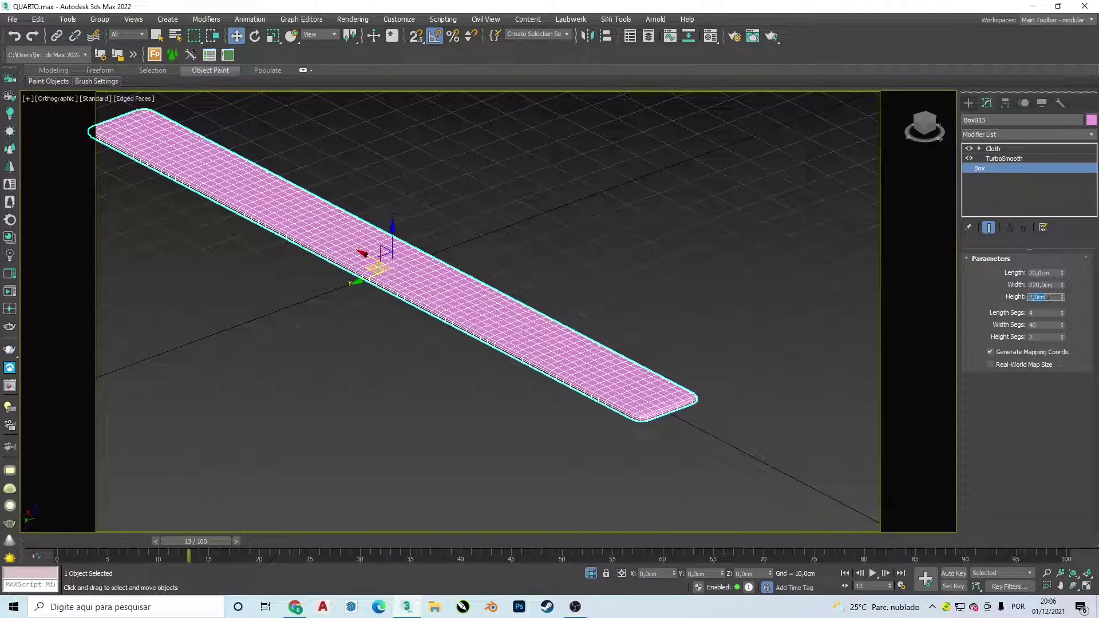
pyautogui.press('Return')
pyautogui.click(999, 159)
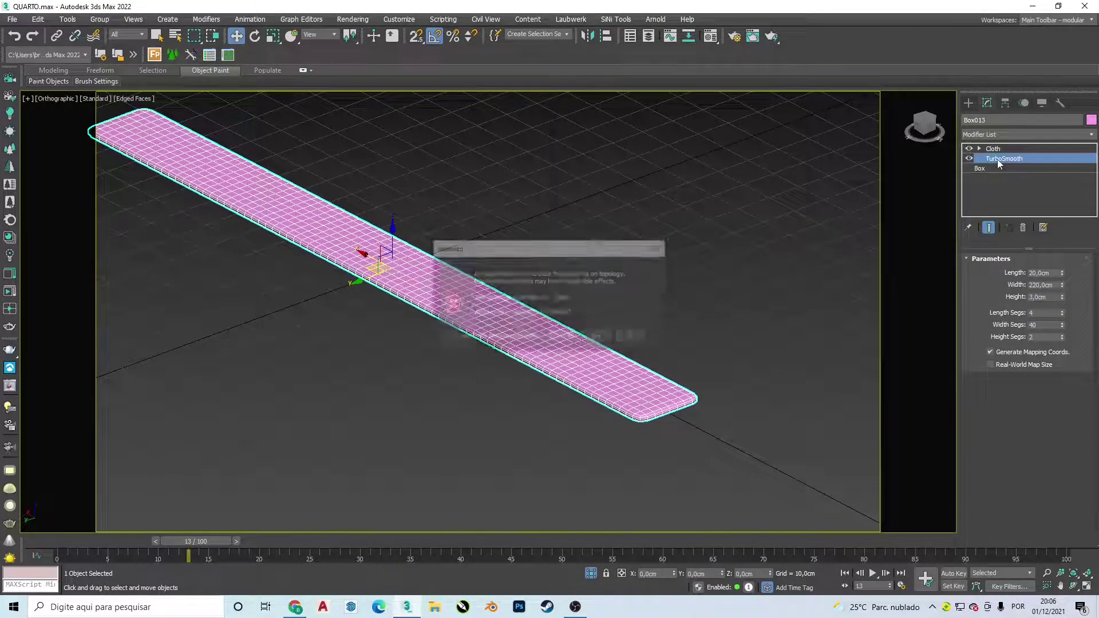
pyautogui.click(595, 337)
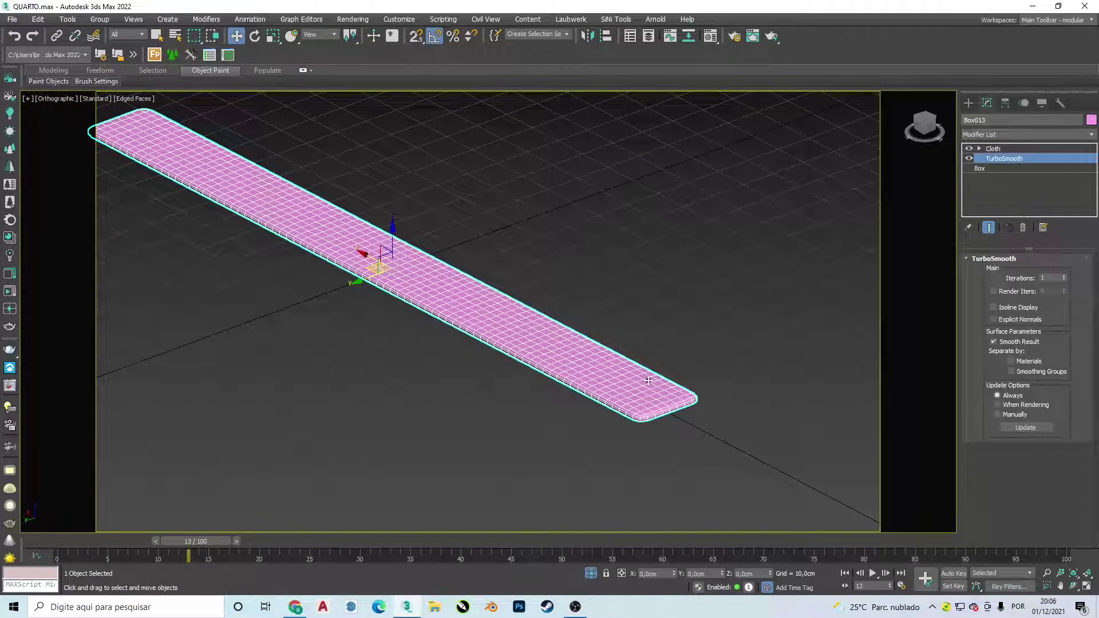
pyautogui.click(981, 168)
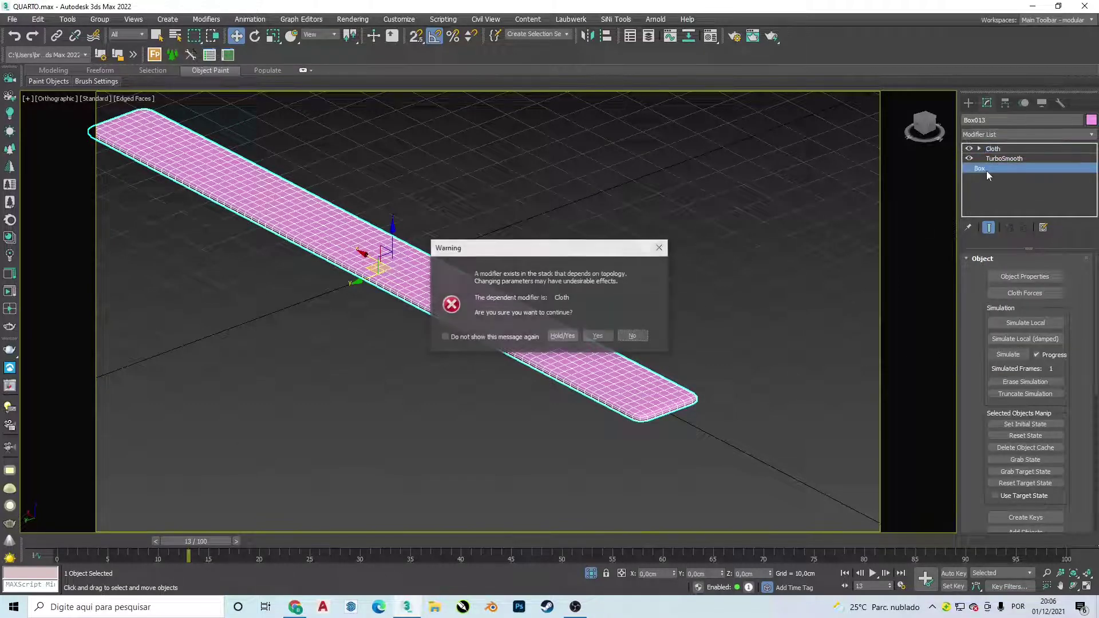
pyautogui.click(599, 336)
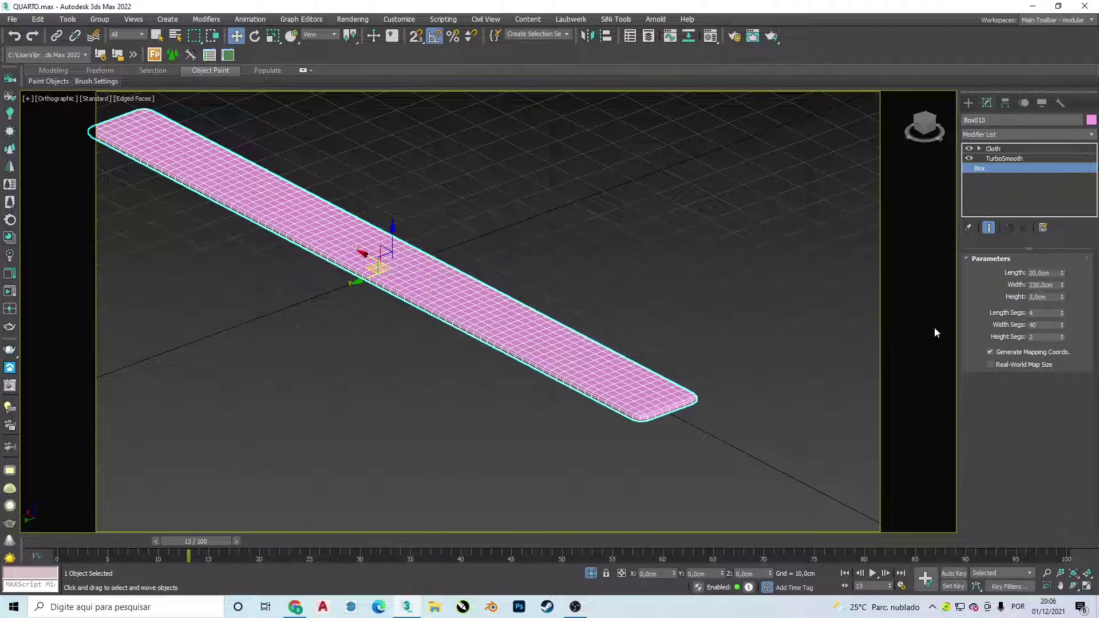
pyautogui.click(1032, 297)
# Delete the Cloth and TurboSmooth modifiers from the box's stack.
pyautogui.click(996, 148)
pyautogui.rightClick(996, 149)
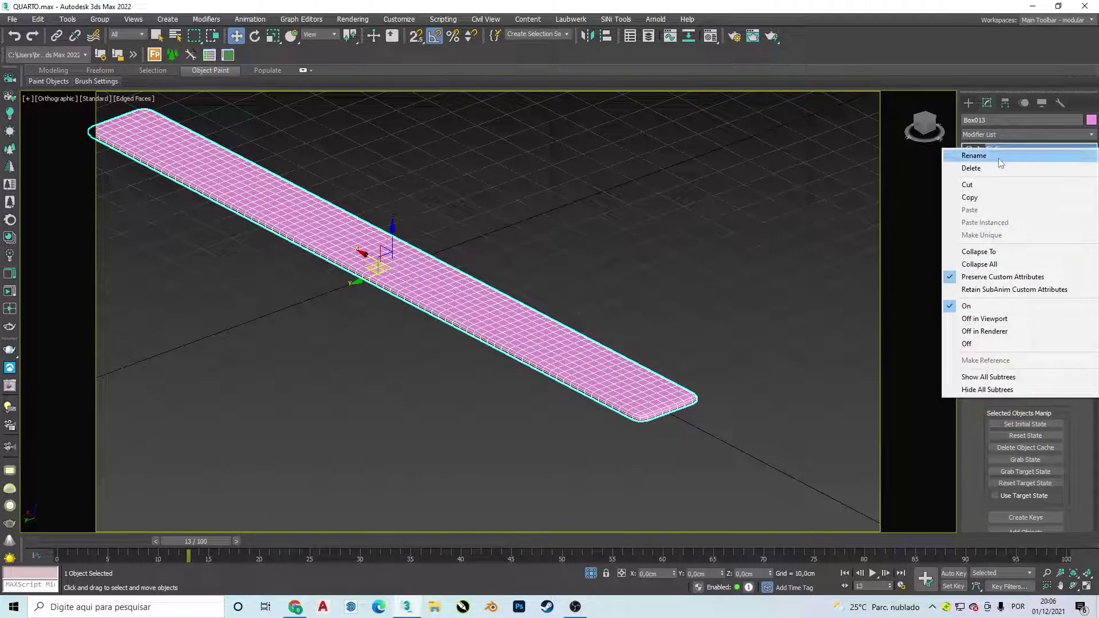
pyautogui.click(998, 166)
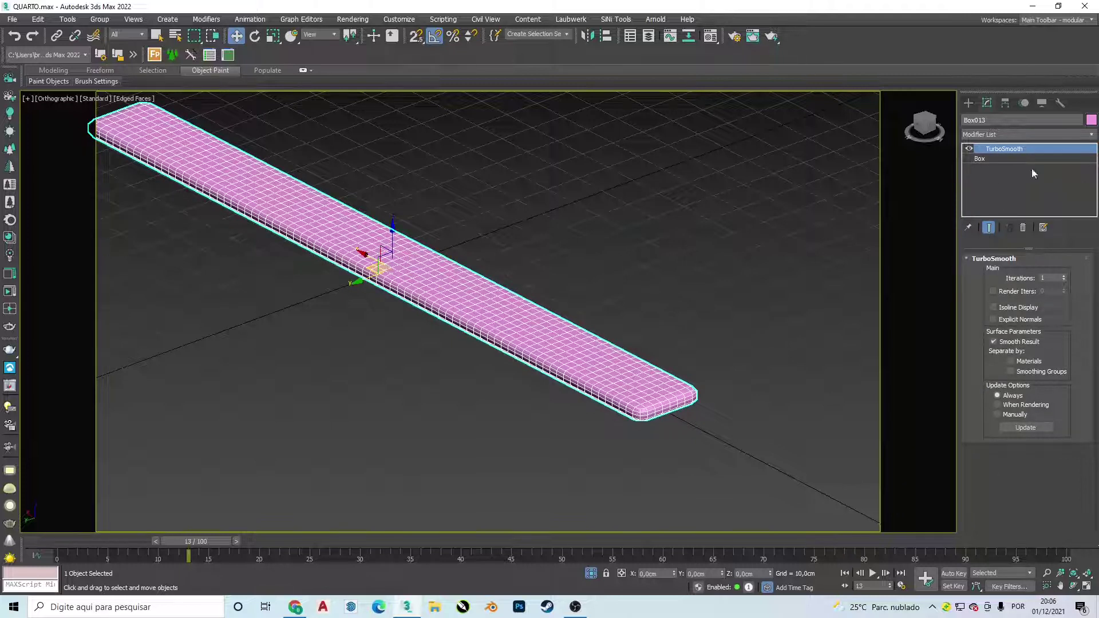
pyautogui.click(1013, 136)
pyautogui.click(1013, 137)
pyautogui.rightClick(991, 150)
pyautogui.click(985, 170)
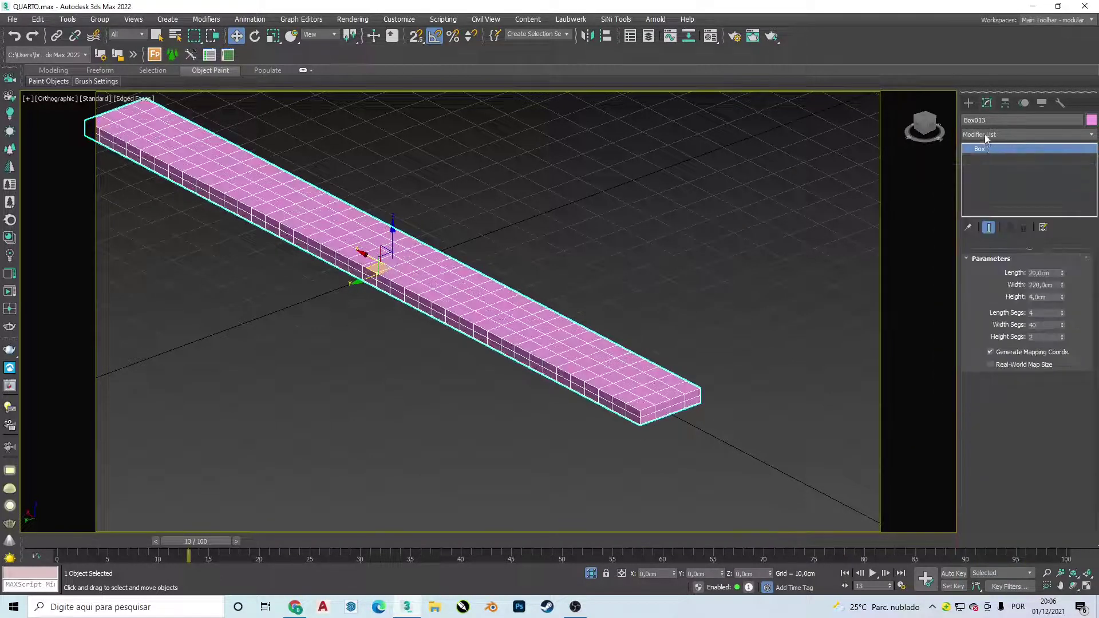
pyautogui.click(985, 134)
# Add a Cloth modifier and make Box013 a cloth object with the Cotton preset.
pyautogui.write('cl')
pyautogui.press('Return')
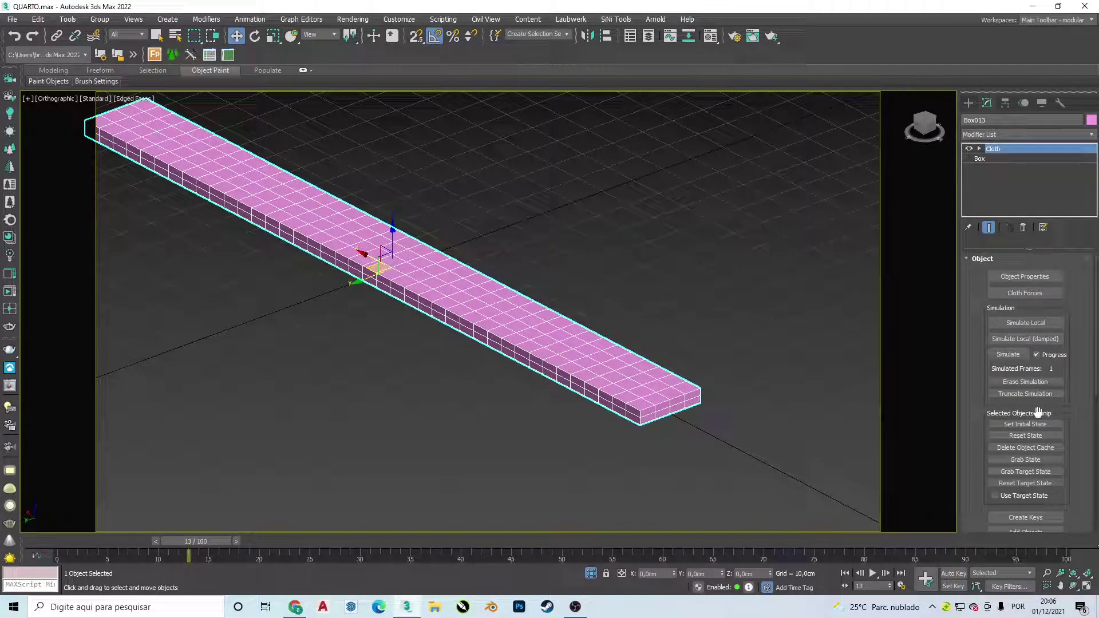
pyautogui.scroll(-1, 1003, 276)
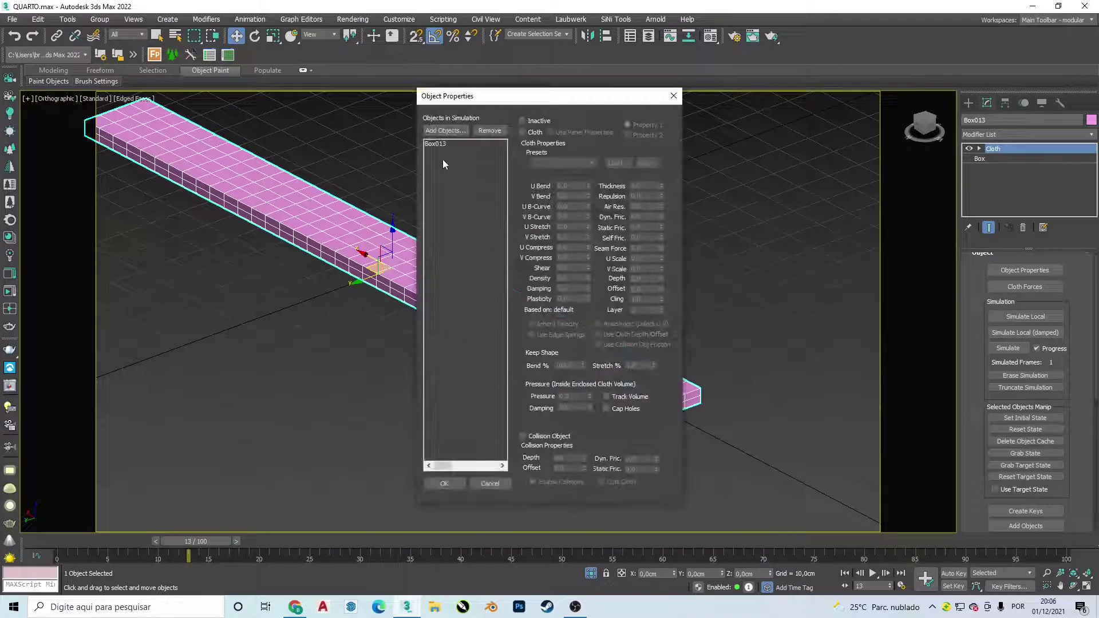
pyautogui.click(444, 145)
pyautogui.click(536, 132)
pyautogui.click(564, 164)
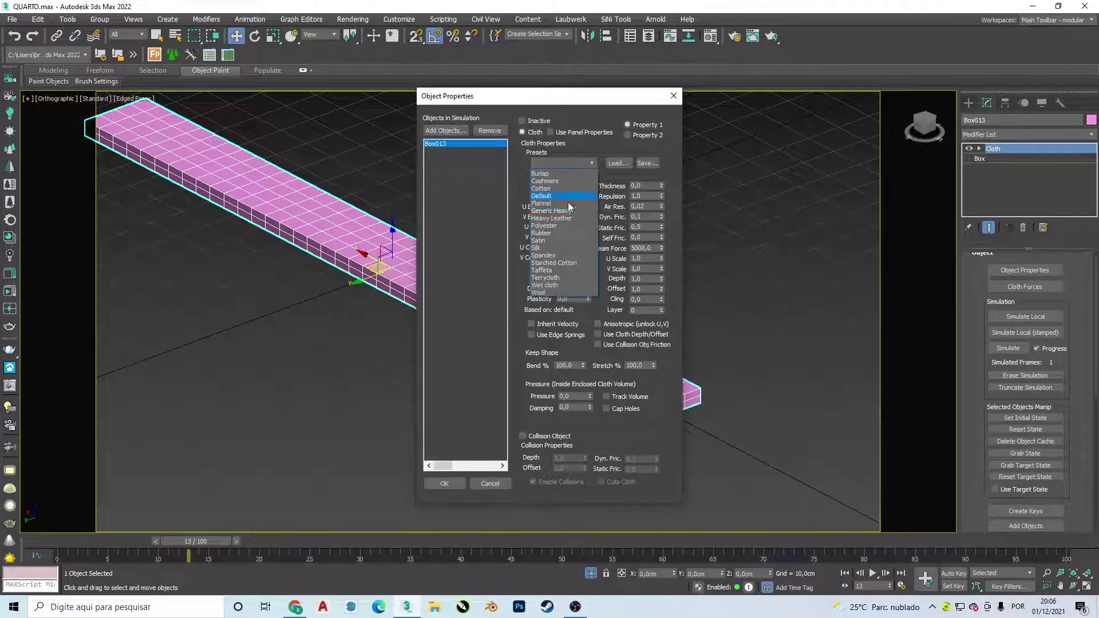
pyautogui.click(537, 190)
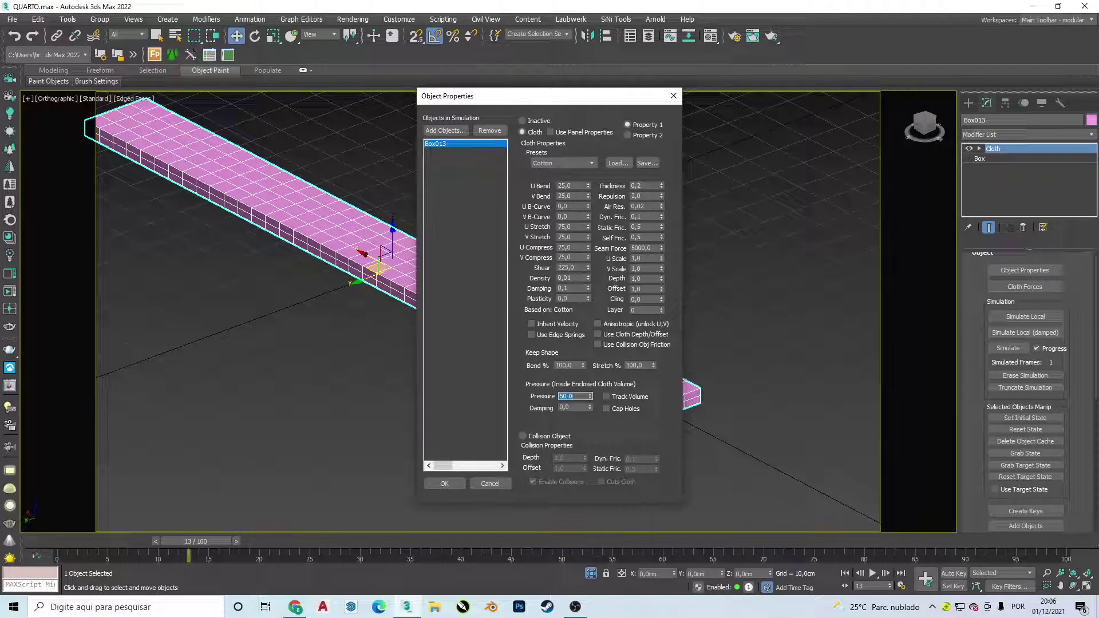
pyautogui.click(442, 484)
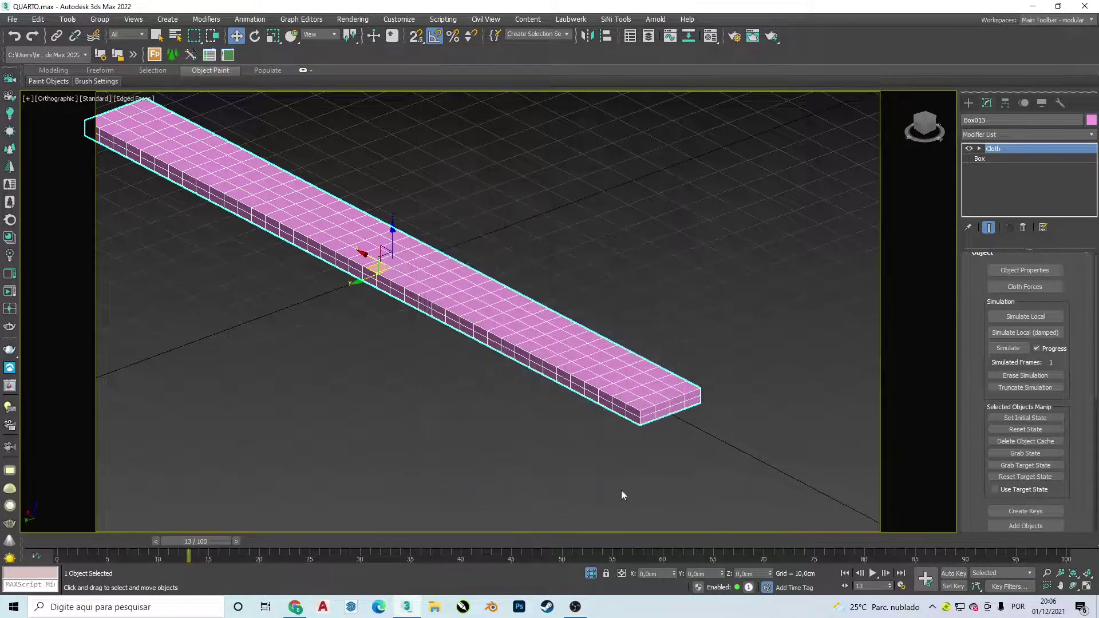
# Run the cloth simulation and stop it around frame 35.
pyautogui.scroll(-5, 1076, 372)
pyautogui.scroll(6, 1065, 349)
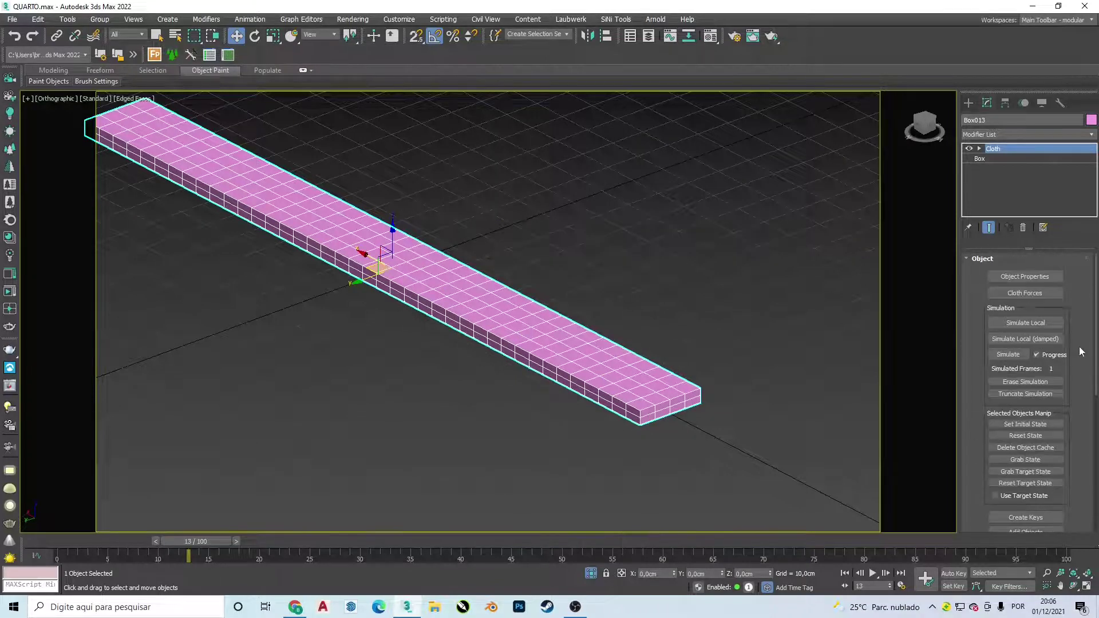
pyautogui.click(1008, 355)
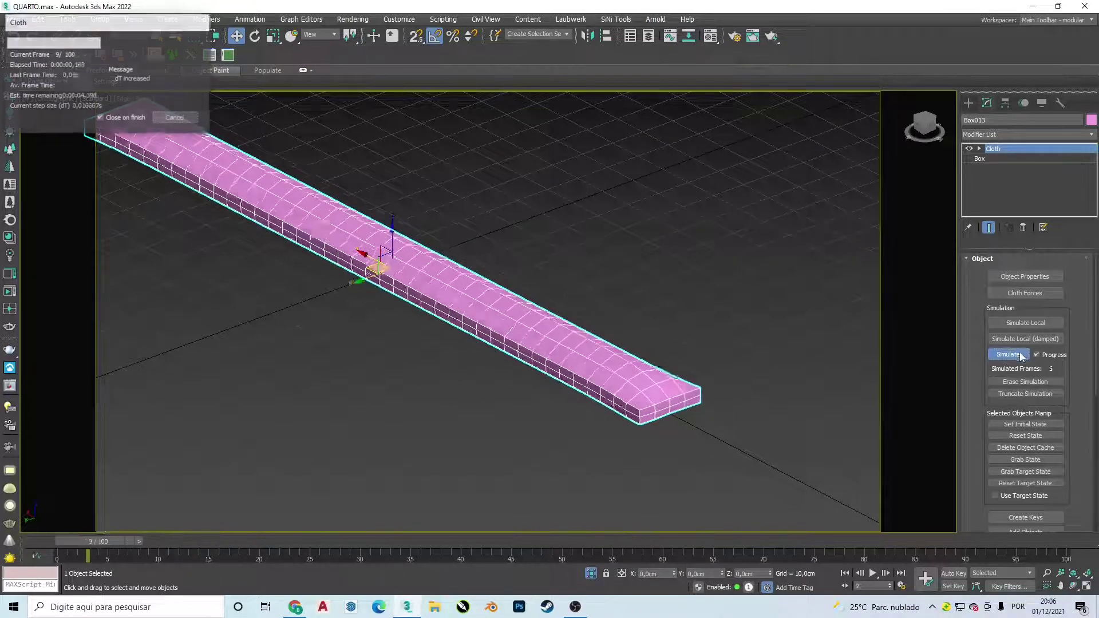
pyautogui.press('Escape')
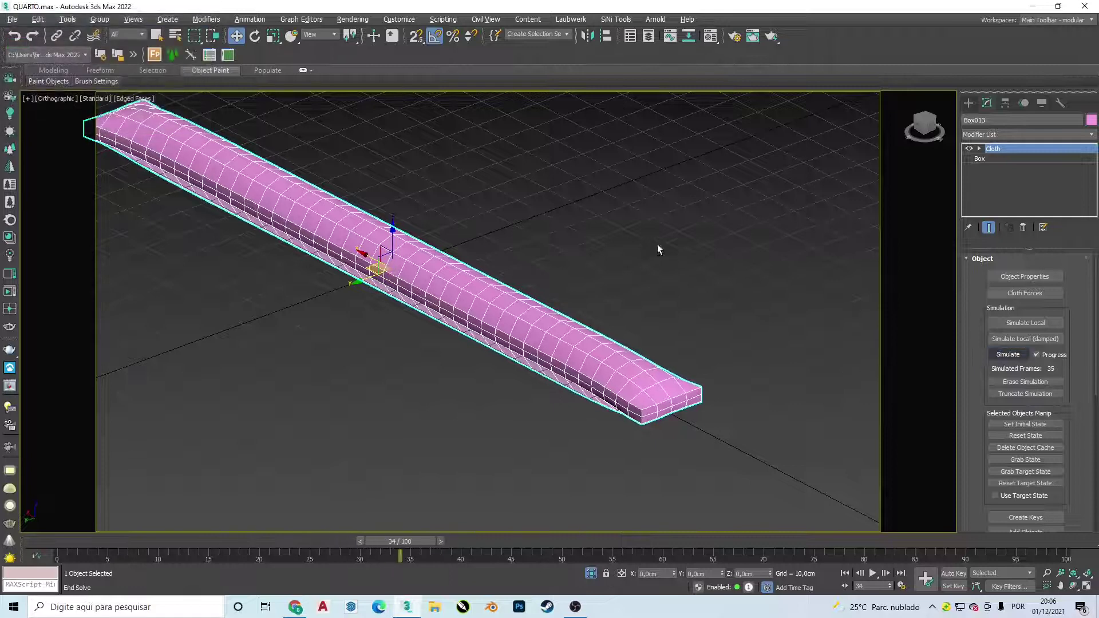
pyautogui.keyDown('alt'); pyautogui.moveTo(657, 244); pyautogui.dragTo(654, 228, button='middle'); pyautogui.keyUp('alt')
pyautogui.click(1050, 135)
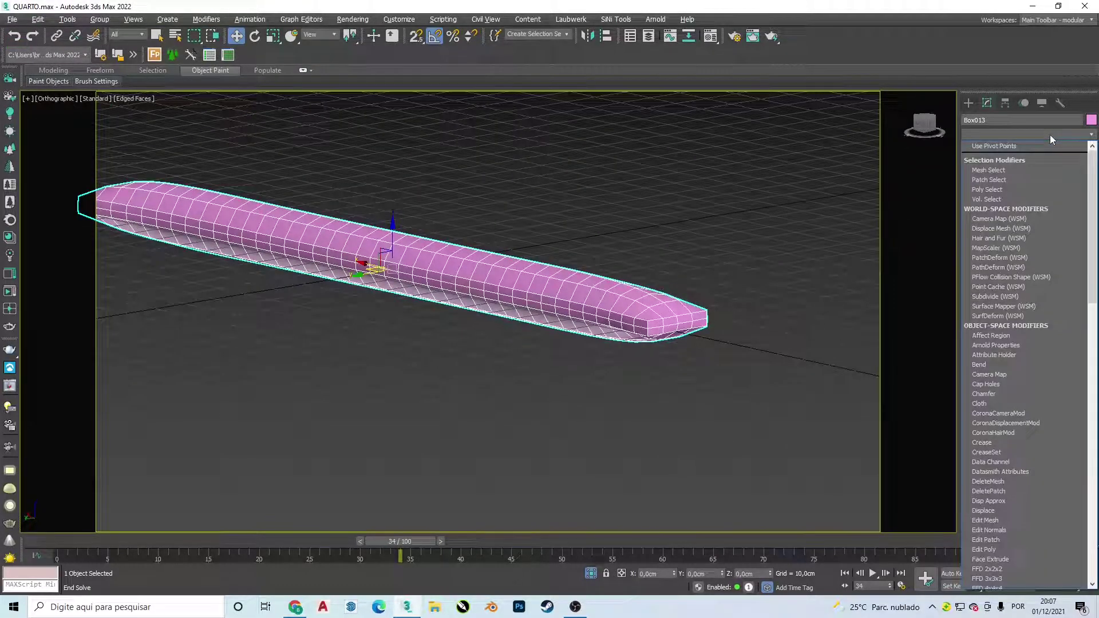
# Add TurboSmooth above Cloth and inspect the cushion from Front and Left views.
pyautogui.press('t')
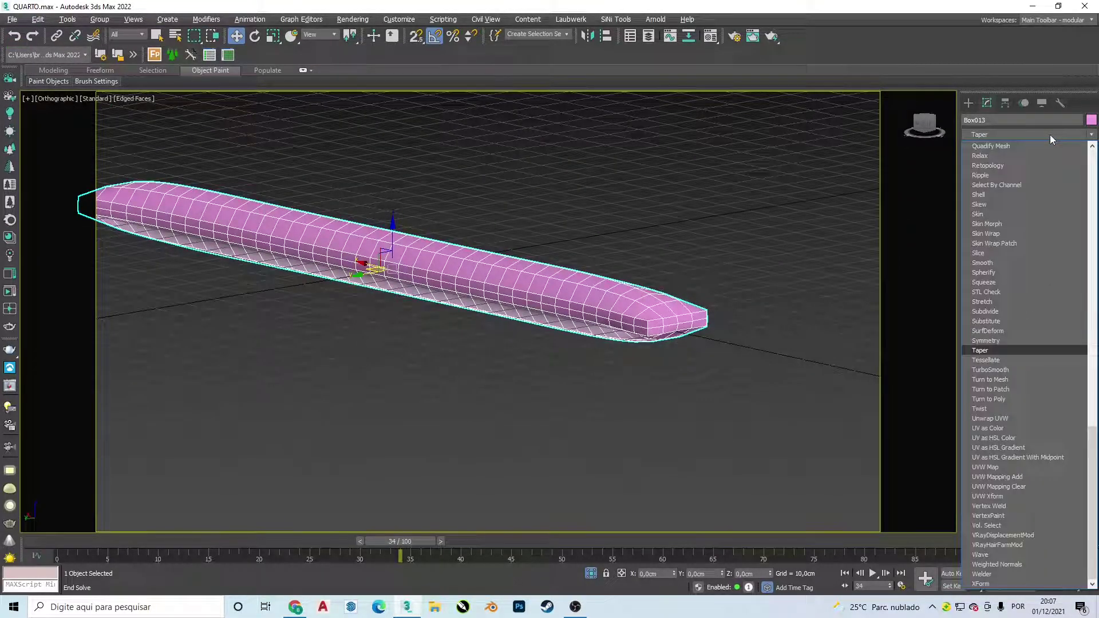
pyautogui.press('Down')
pyautogui.press('Down')
pyautogui.press('Return')
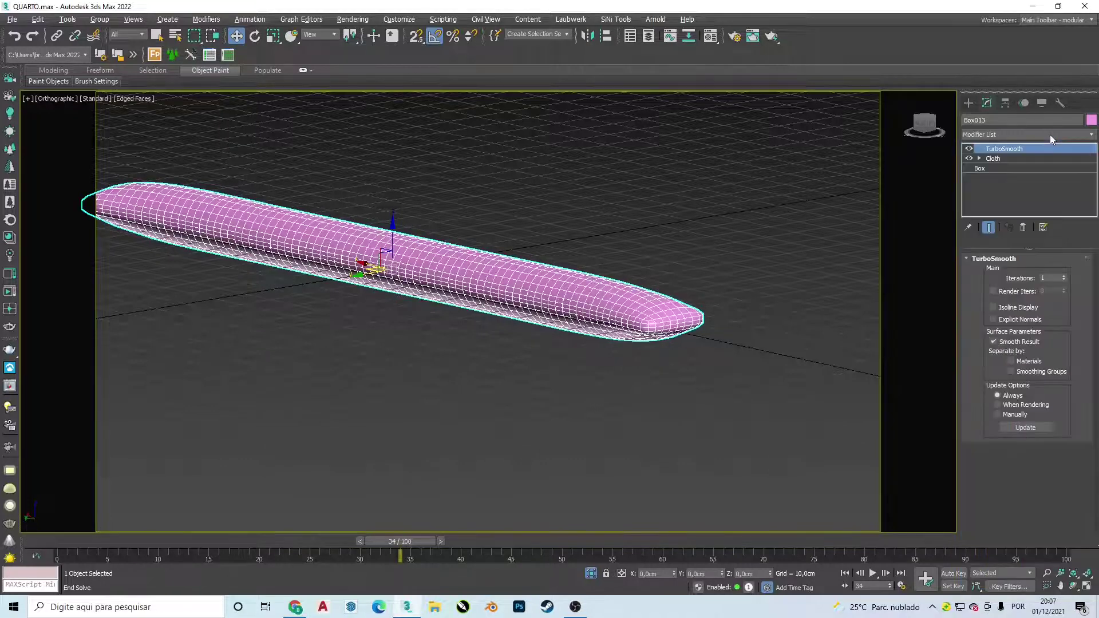
pyautogui.press('f')
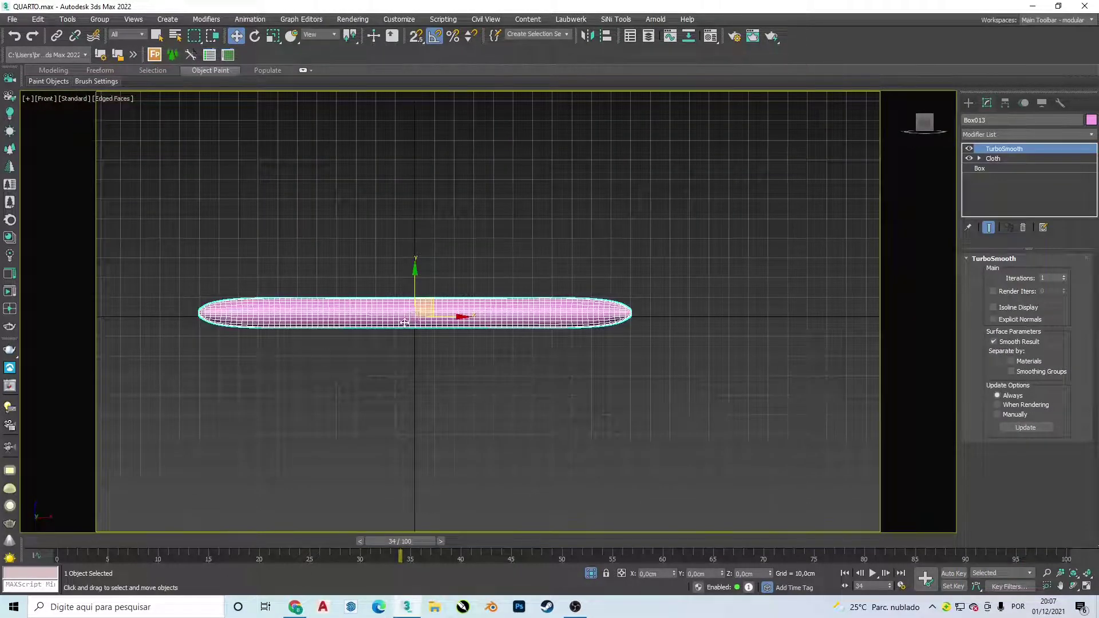
pyautogui.press('l')
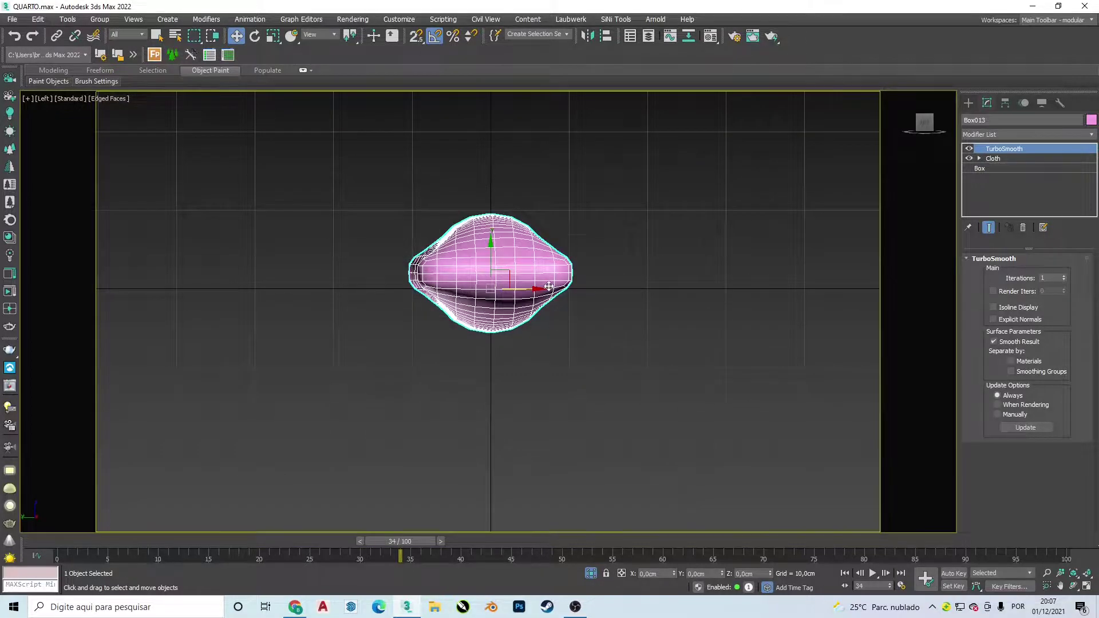
pyautogui.moveTo(507, 315)
pyautogui.keyDown('alt'); pyautogui.mouseDown(button='middle')
pyautogui.moveTo(601, 346)
pyautogui.moveTo(681, 299)
pyautogui.mouseUp(button='middle'); pyautogui.keyUp('alt')
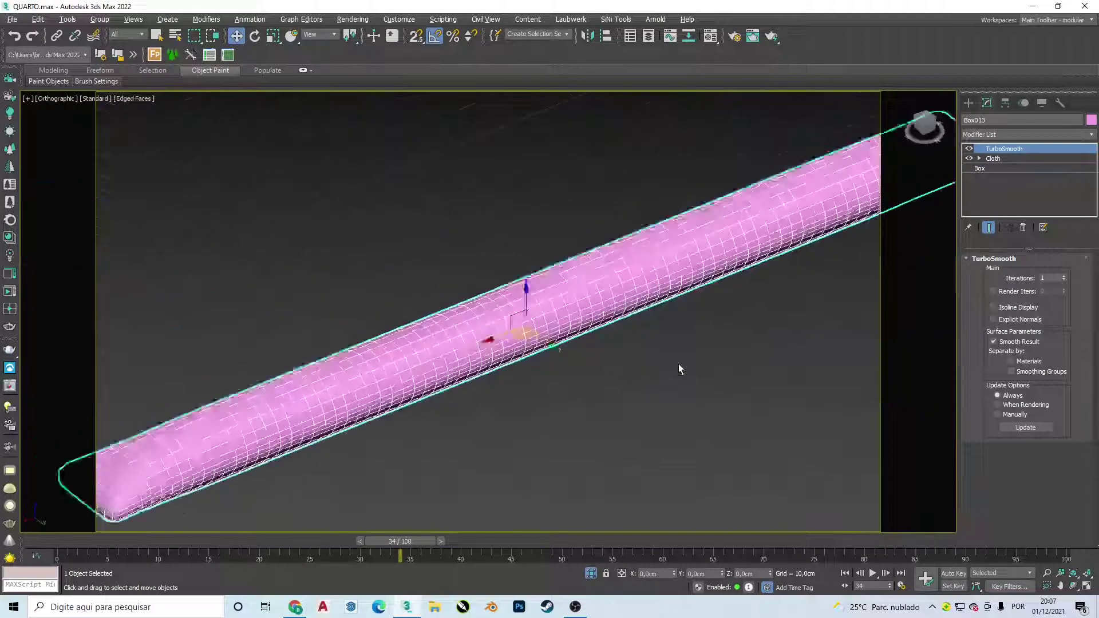
# Set TurboSmooth Iterations to 2 and return to the Top view.
pyautogui.scroll(2, 656, 322)
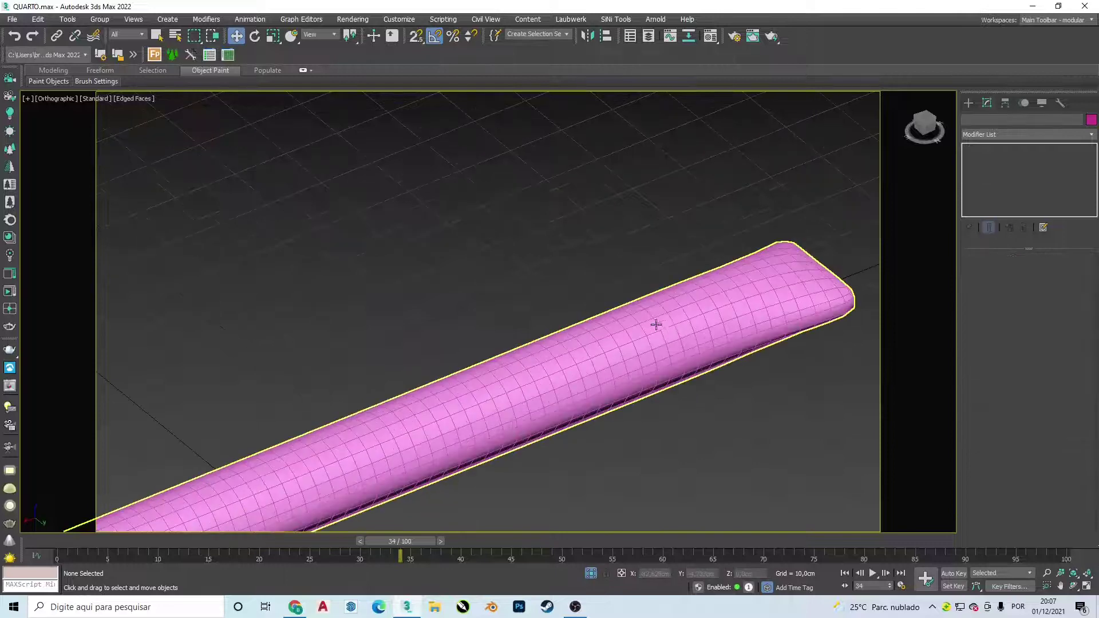
pyautogui.scroll(1, 671, 327)
pyautogui.click(1063, 277)
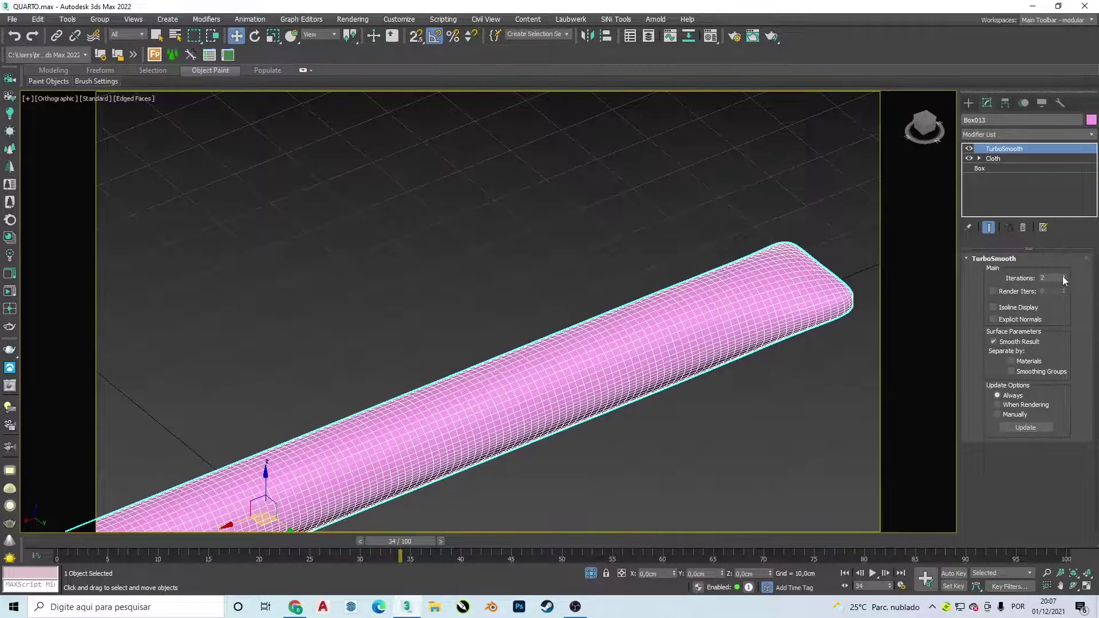
pyautogui.scroll(-3, 631, 312)
pyautogui.scroll(-1, 632, 311)
pyautogui.press('t')
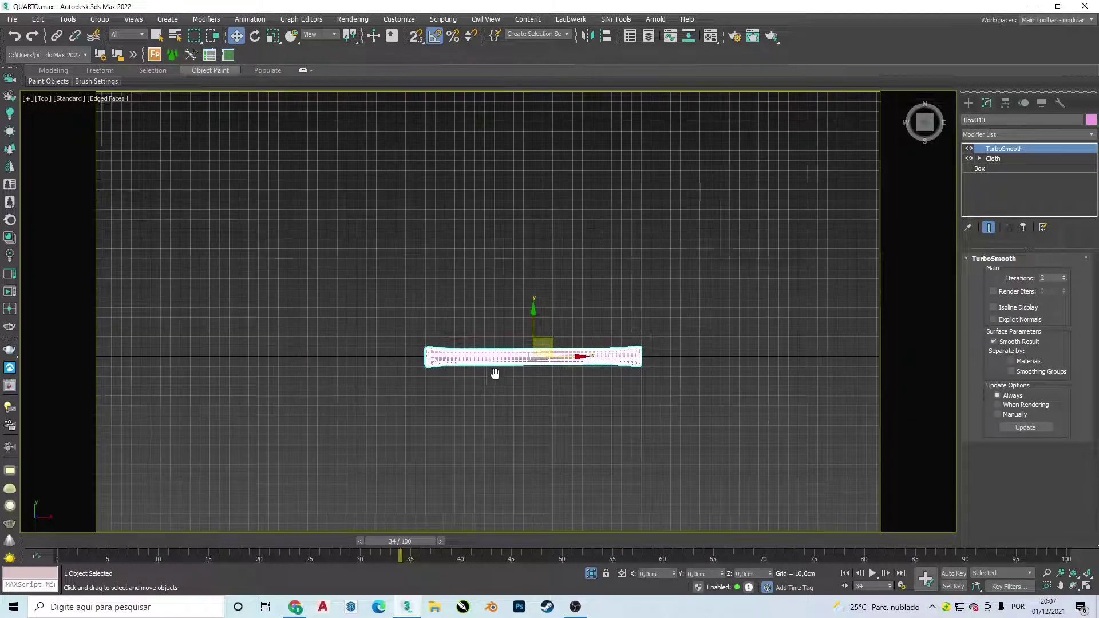
pyautogui.press('e')
pyautogui.scroll(2, 540, 326)
# Rotate the tube 100° about X and move it beside the bed.
pyautogui.moveTo(530, 353); pyautogui.dragTo(527, 407)
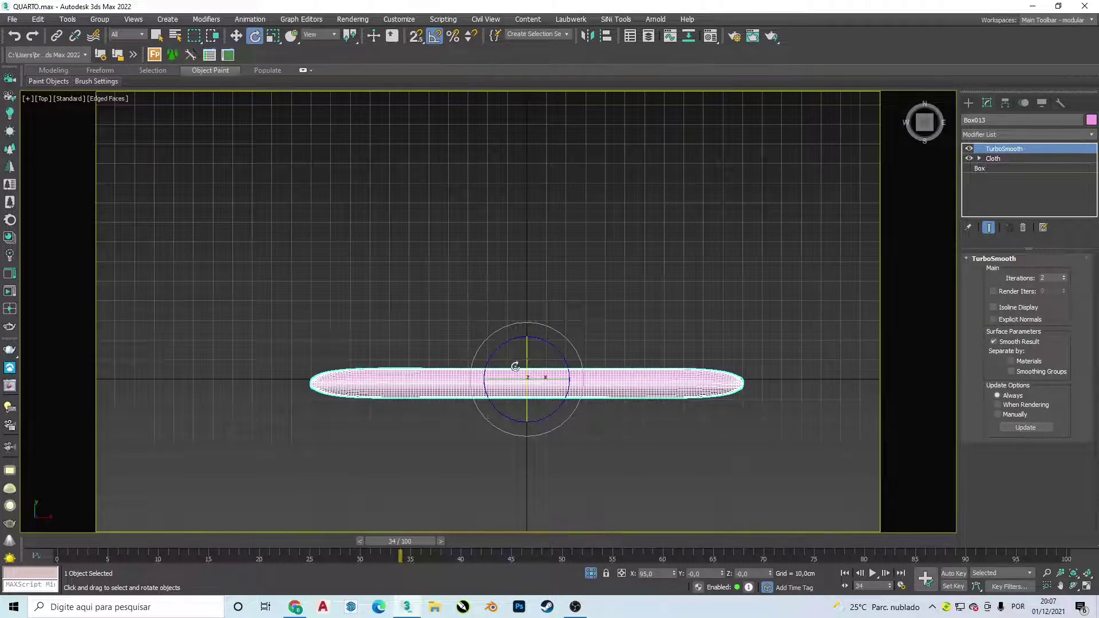
pyautogui.click(824, 375)
pyautogui.click(681, 385)
pyautogui.scroll(-2, 684, 383)
pyautogui.press('w')
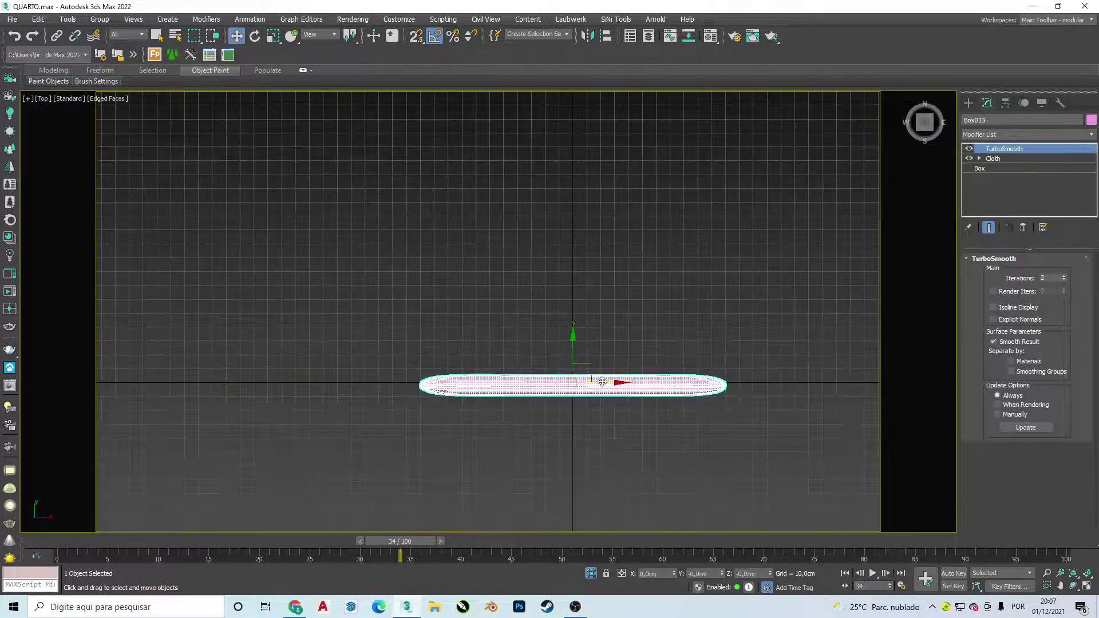
pyautogui.moveTo(581, 380); pyautogui.dragTo(318, 134)
pyautogui.click(368, 221)
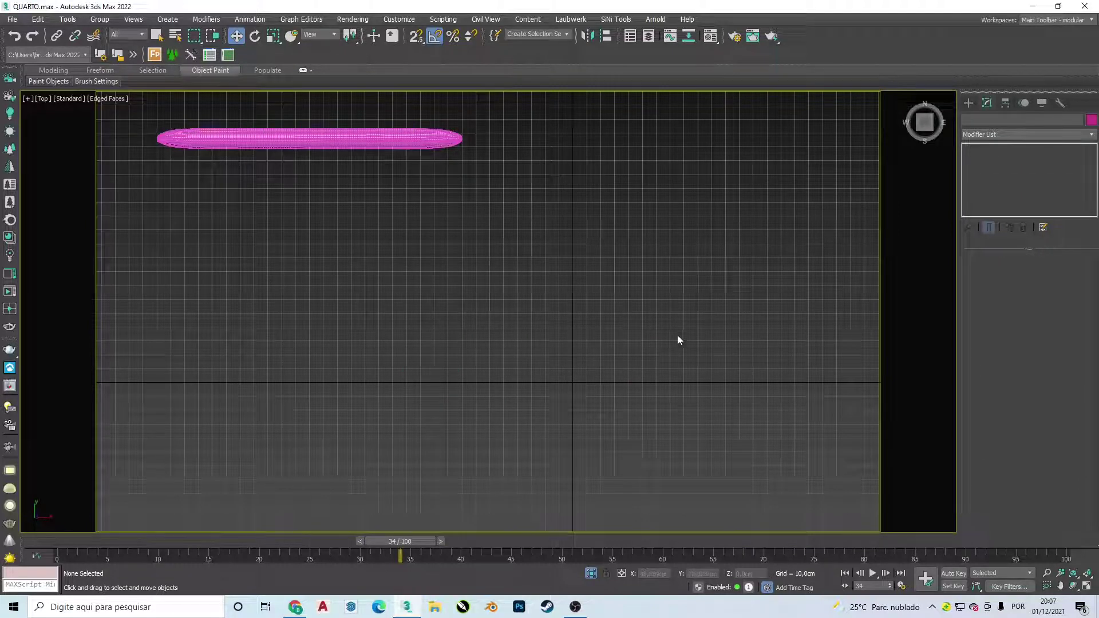
pyautogui.click(591, 573)
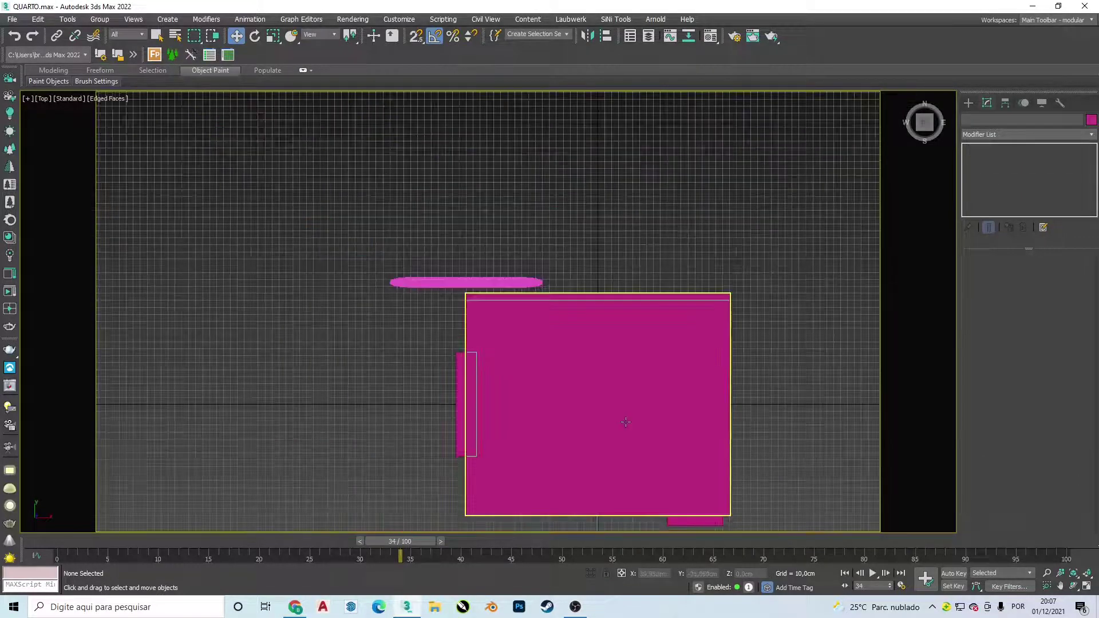
# Switch to wireframe and select the pillows on the bed.
pyautogui.press('F3')
pyautogui.scroll(3, 715, 337)
pyautogui.click(733, 298)
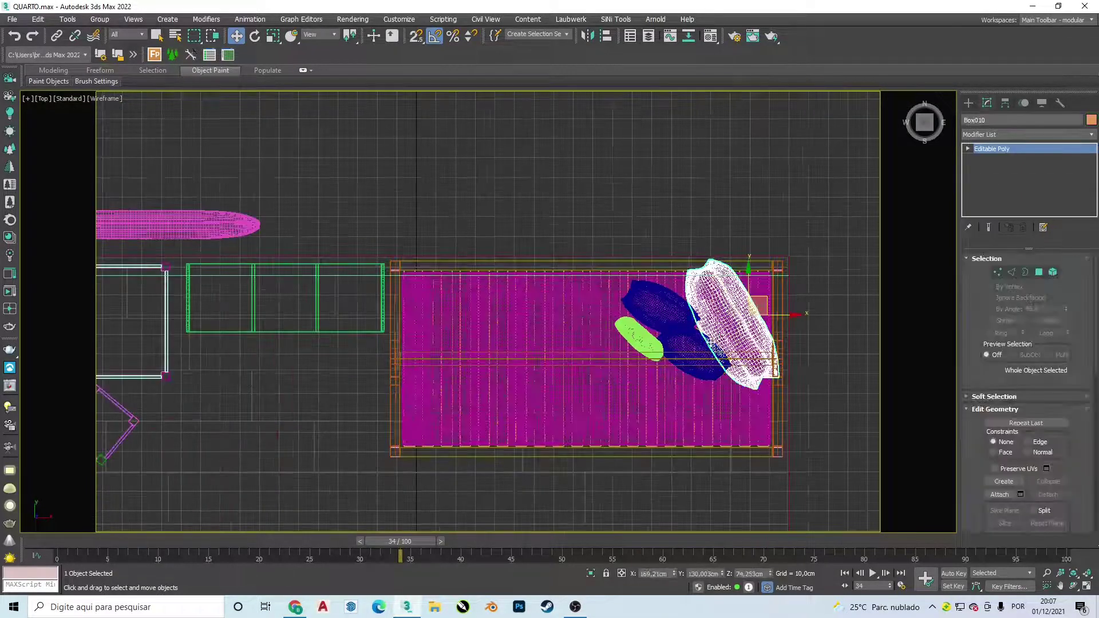
pyautogui.keyDown('ctrl'); pyautogui.click(683, 322); pyautogui.keyUp('ctrl')
pyautogui.keyDown('ctrl'); pyautogui.click(658, 299); pyautogui.keyUp('ctrl')
pyautogui.keyDown('ctrl'); pyautogui.click(635, 339); pyautogui.keyUp('ctrl')
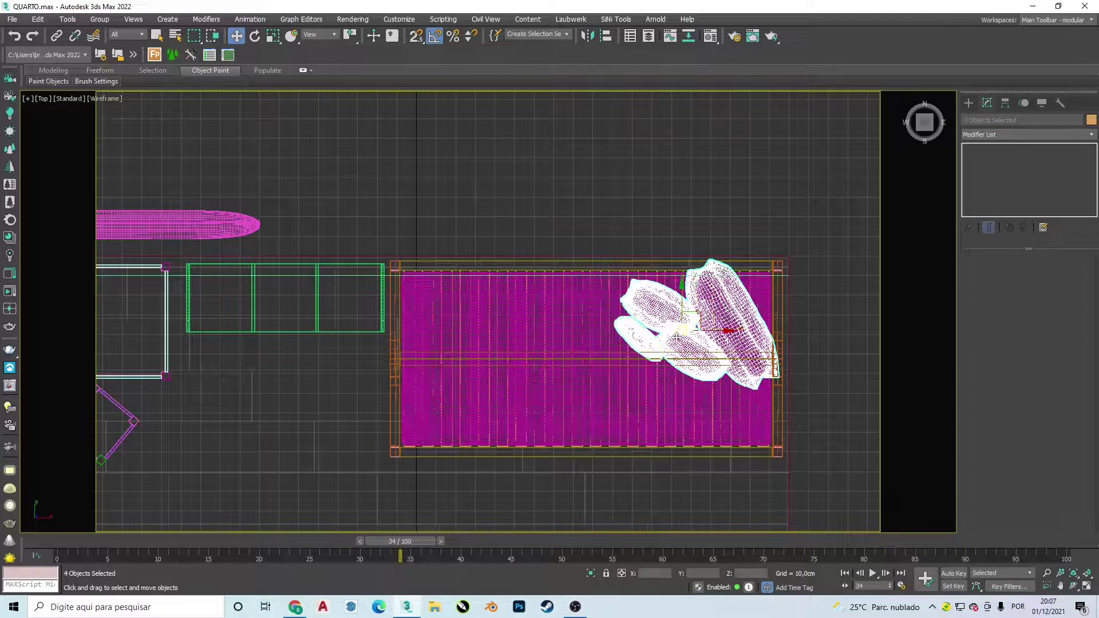
pyautogui.moveTo(678, 333); pyautogui.dragTo(672, 351)
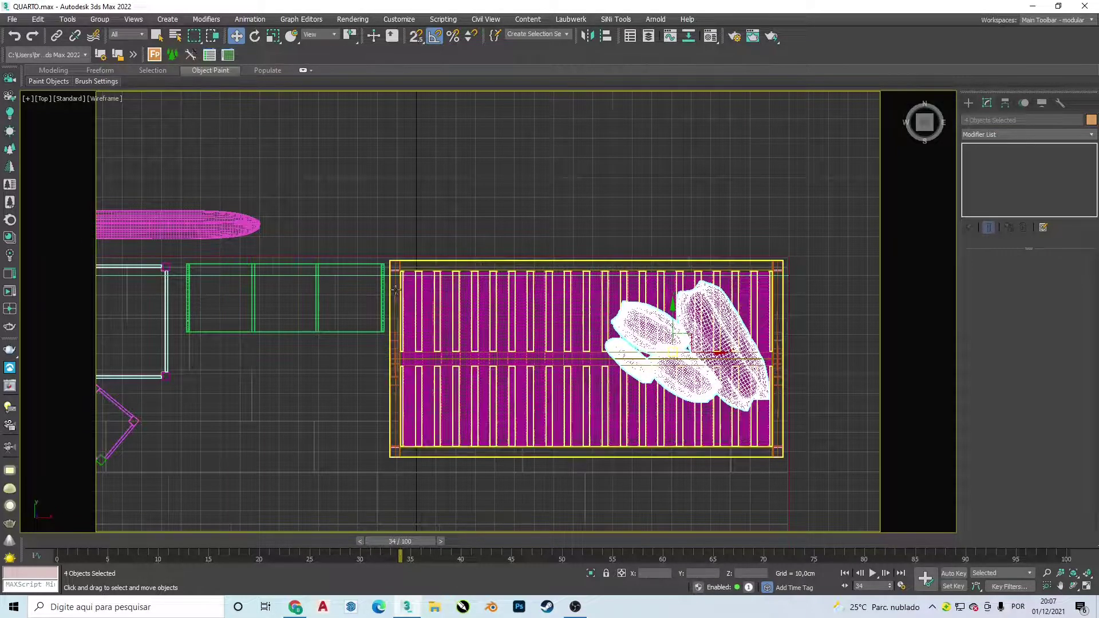
# Select the mattress, bed frame and cushion and isolate them.
pyautogui.click(417, 285)
pyautogui.keyDown('ctrl'); pyautogui.click(639, 321); pyautogui.keyUp('ctrl')
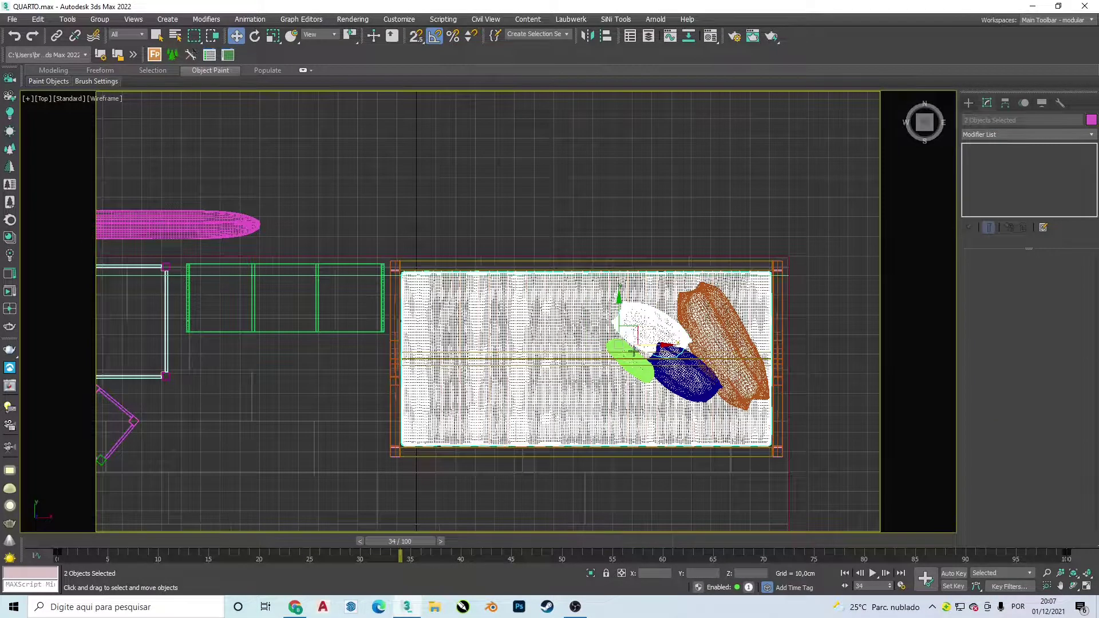
pyautogui.click(629, 382)
pyautogui.click(516, 394)
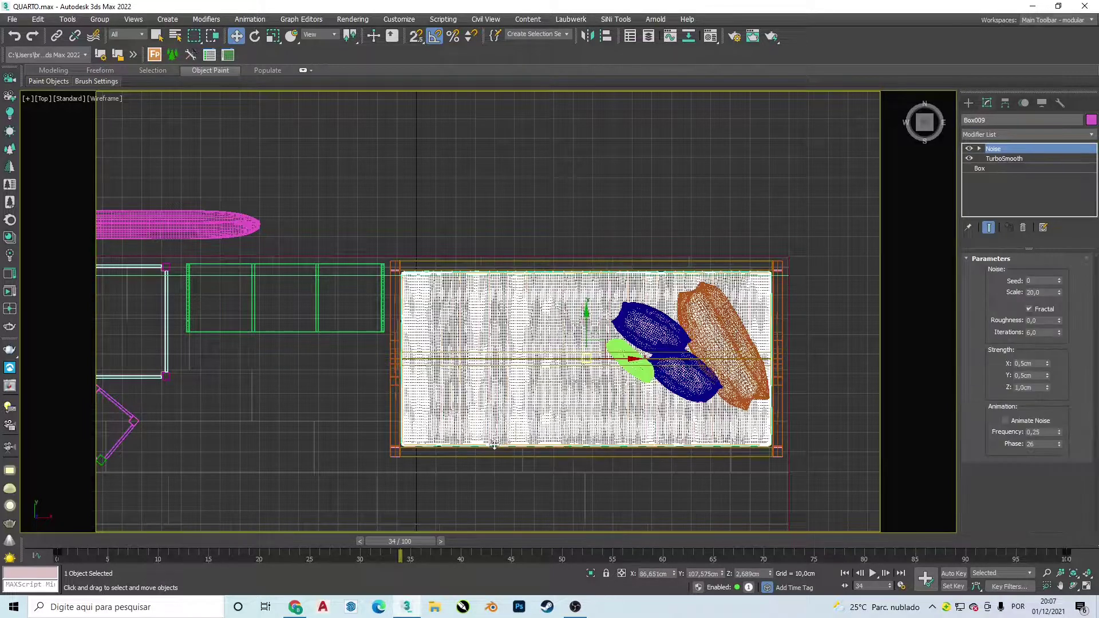
pyautogui.keyDown('ctrl'); pyautogui.click(490, 448); pyautogui.keyUp('ctrl')
pyautogui.keyDown('ctrl'); pyautogui.click(215, 214); pyautogui.keyUp('ctrl')
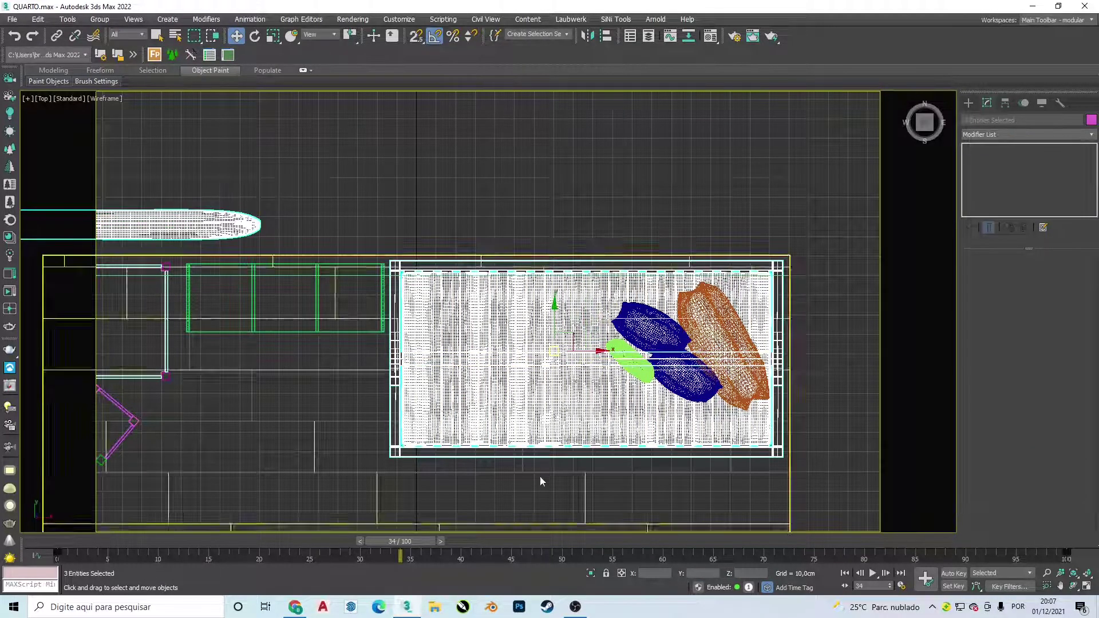
pyautogui.click(590, 573)
pyautogui.click(556, 182)
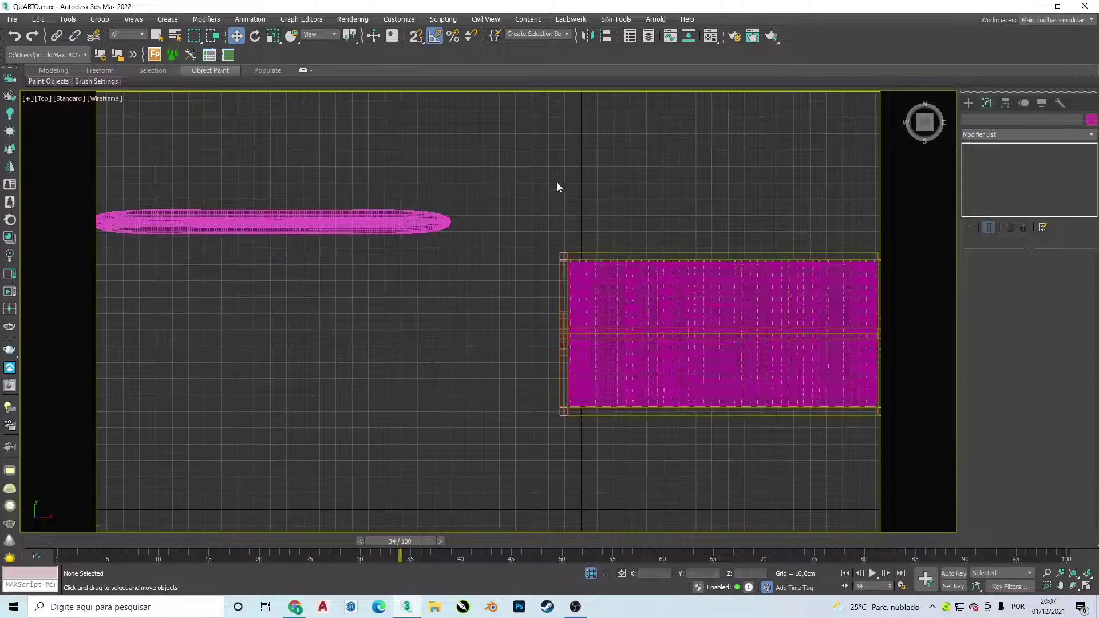
# Draw a Line spline path from the top of the bed down its right side.
pyautogui.press('F3')
pyautogui.moveTo(557, 177); pyautogui.dragTo(568, 188, button='middle')
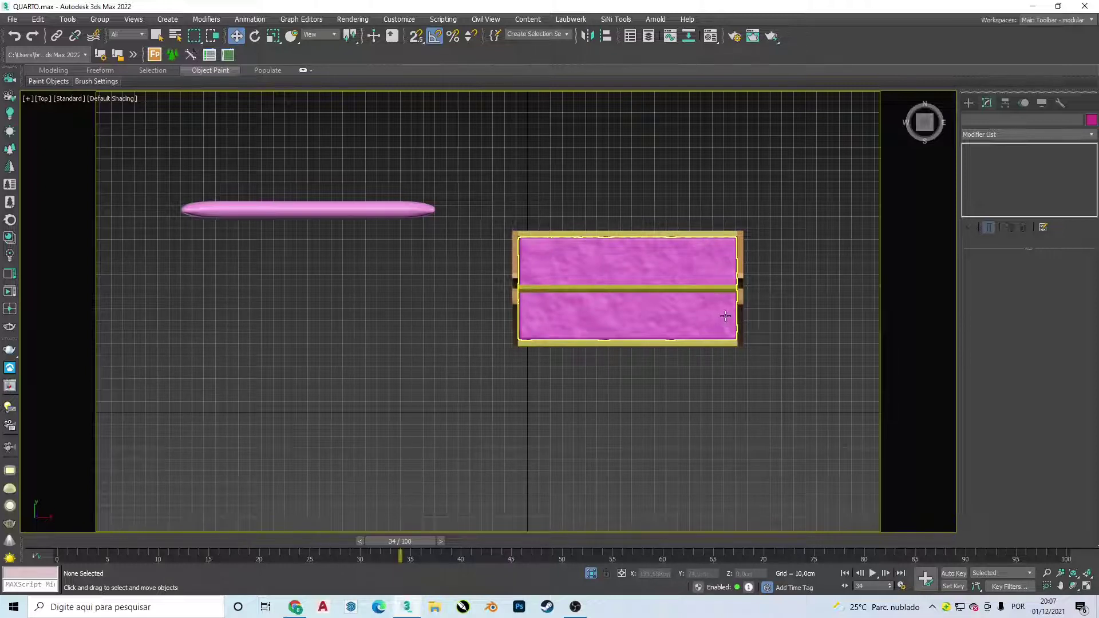
pyautogui.moveTo(924, 121)
pyautogui.click(968, 103)
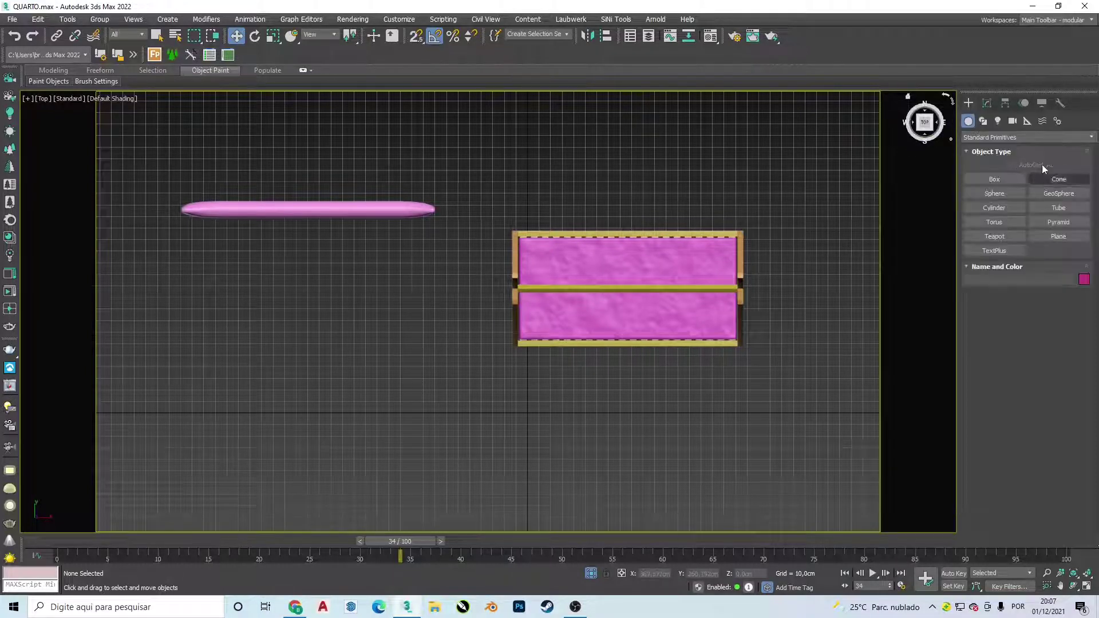
pyautogui.click(984, 121)
pyautogui.click(994, 193)
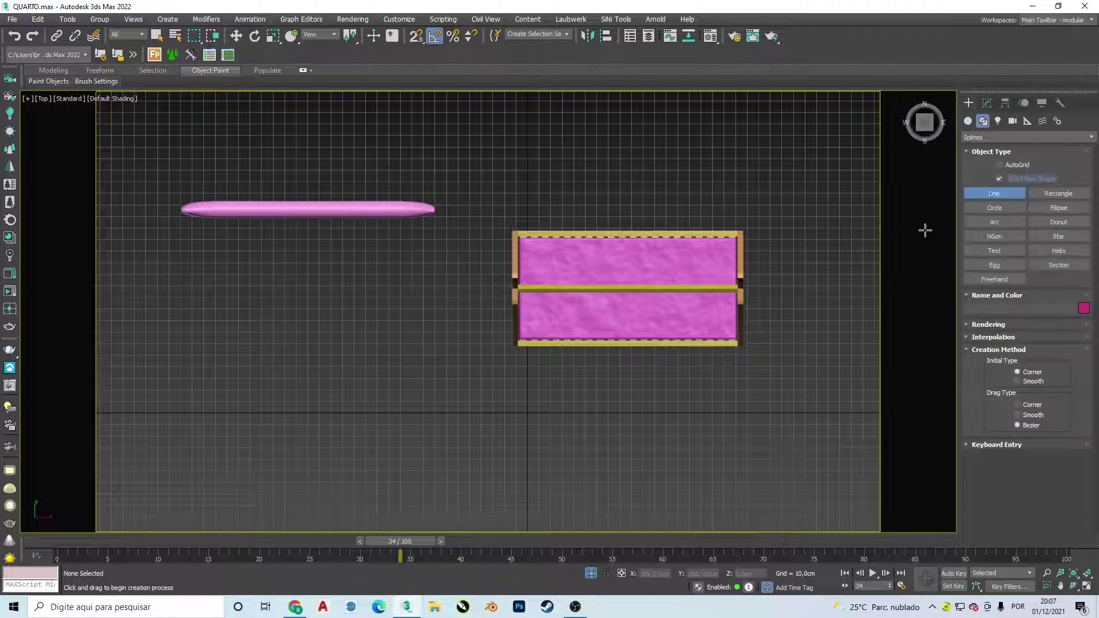
pyautogui.scroll(2, 925, 229)
pyautogui.moveTo(738, 225); pyautogui.dragTo(688, 218, button='middle')
pyautogui.click(298, 240)
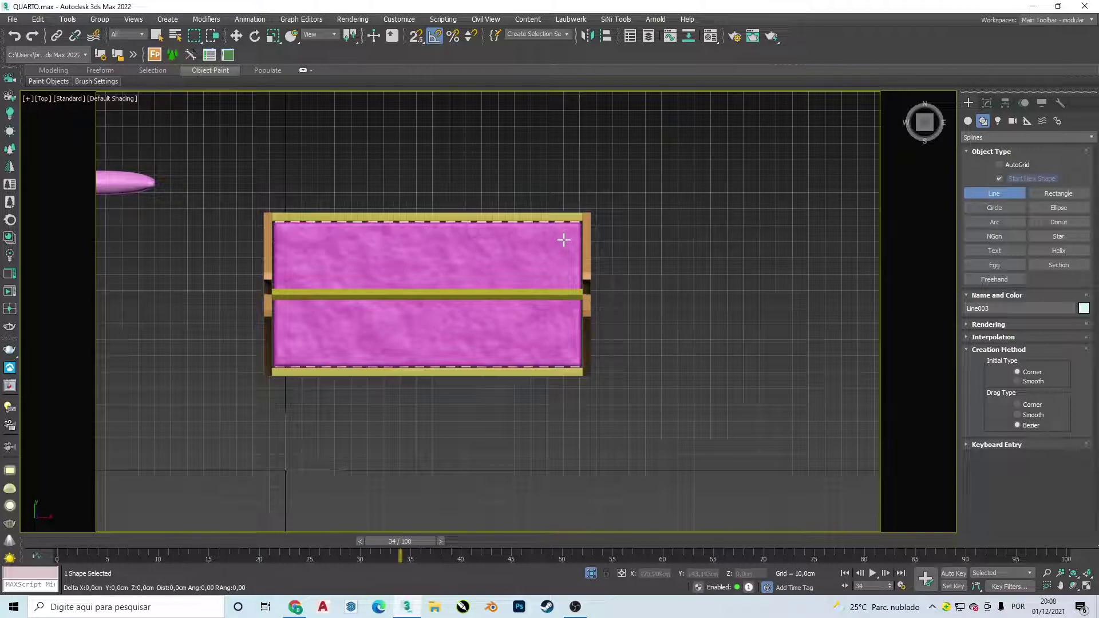
pyautogui.click(562, 351)
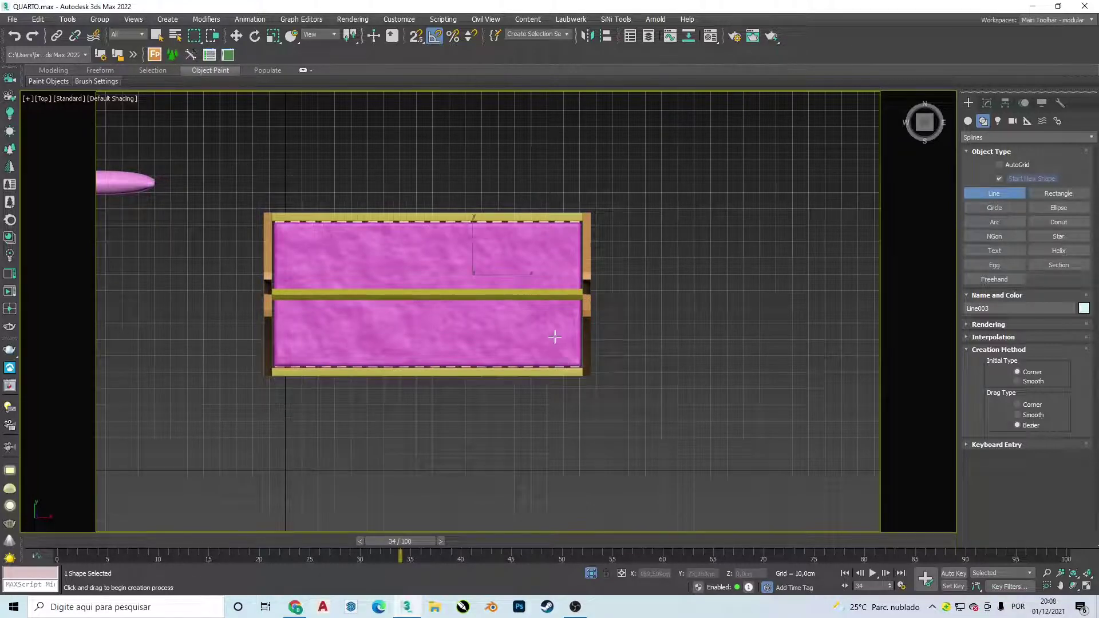
pyautogui.rightClick(551, 332)
pyautogui.rightClick(552, 332)
# Raise the path above the mattress in Front view, then return to Top view.
pyautogui.press('f')
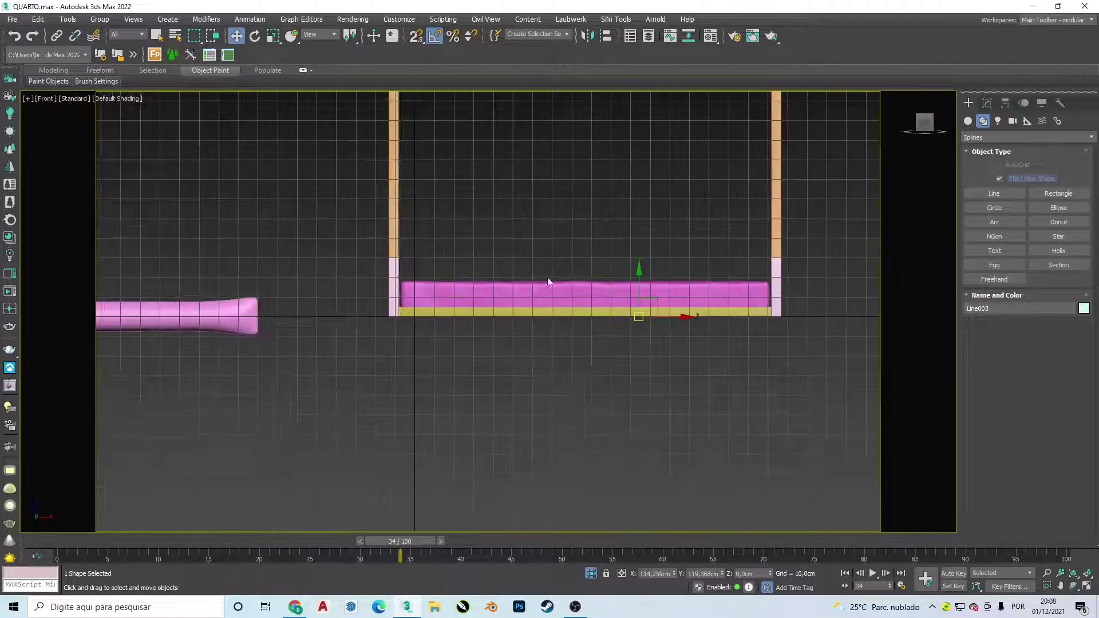
pyautogui.moveTo(637, 233); pyautogui.dragTo(607, 302, button='middle')
pyautogui.moveTo(607, 302); pyautogui.dragTo(607, 288)
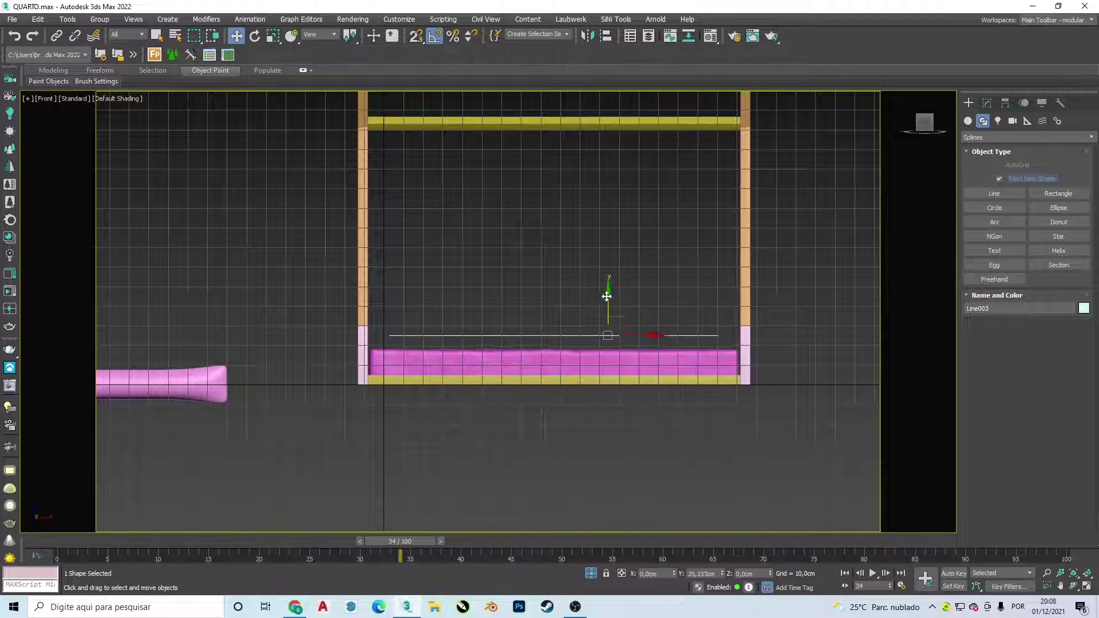
pyautogui.press('t')
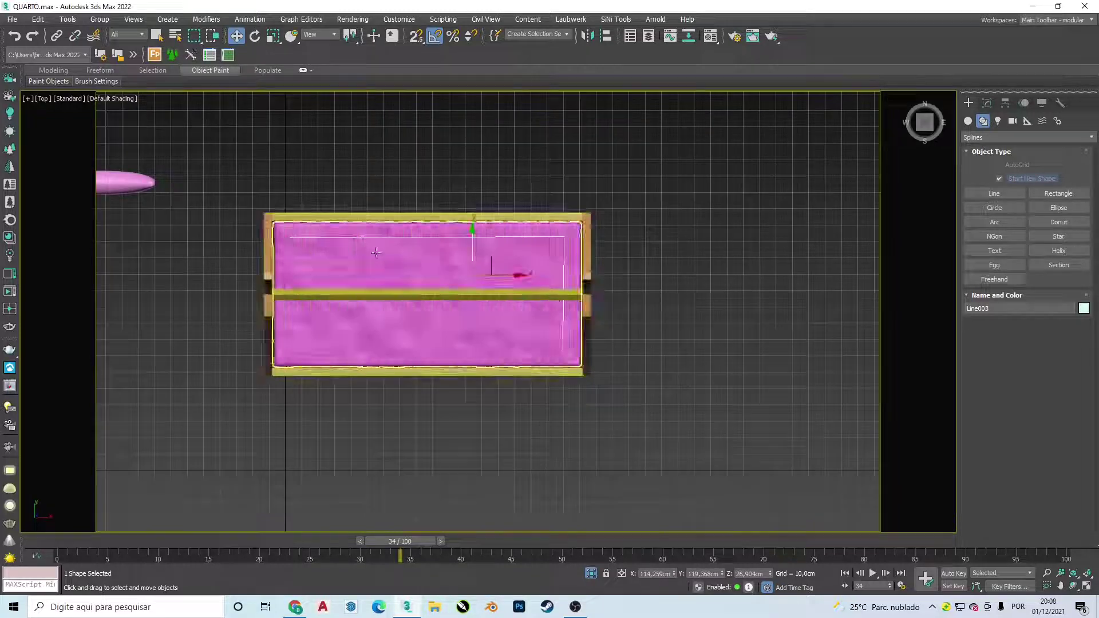
pyautogui.moveTo(668, 281); pyautogui.dragTo(699, 290, button='middle')
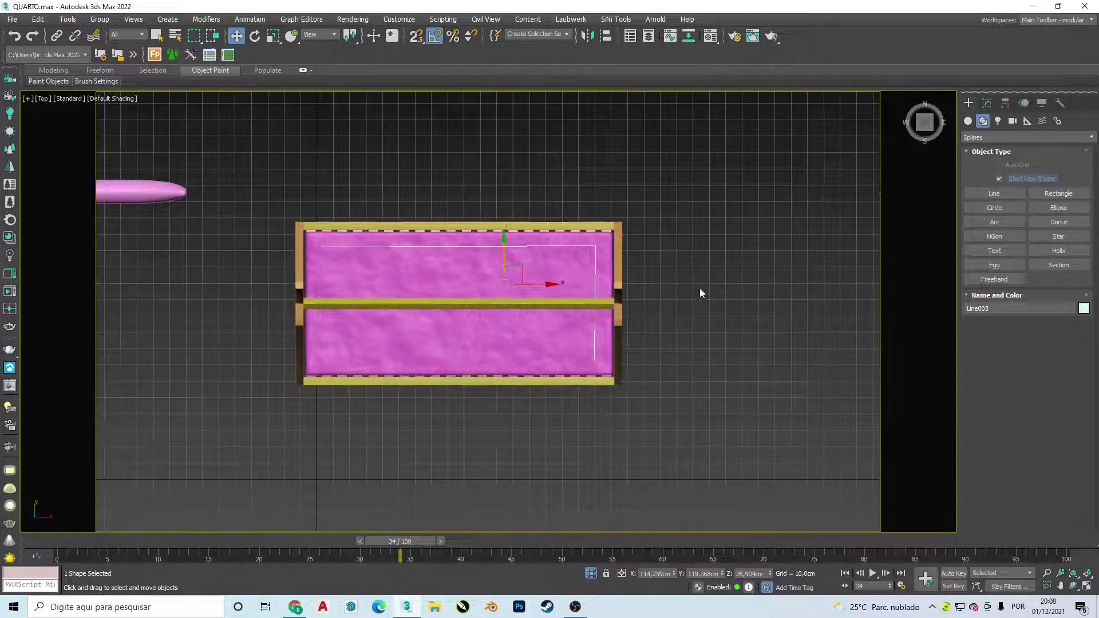
# Round the path's corner vertex with a 27 cm fillet.
pyautogui.click(987, 103)
pyautogui.click(1012, 287)
pyautogui.click(595, 246)
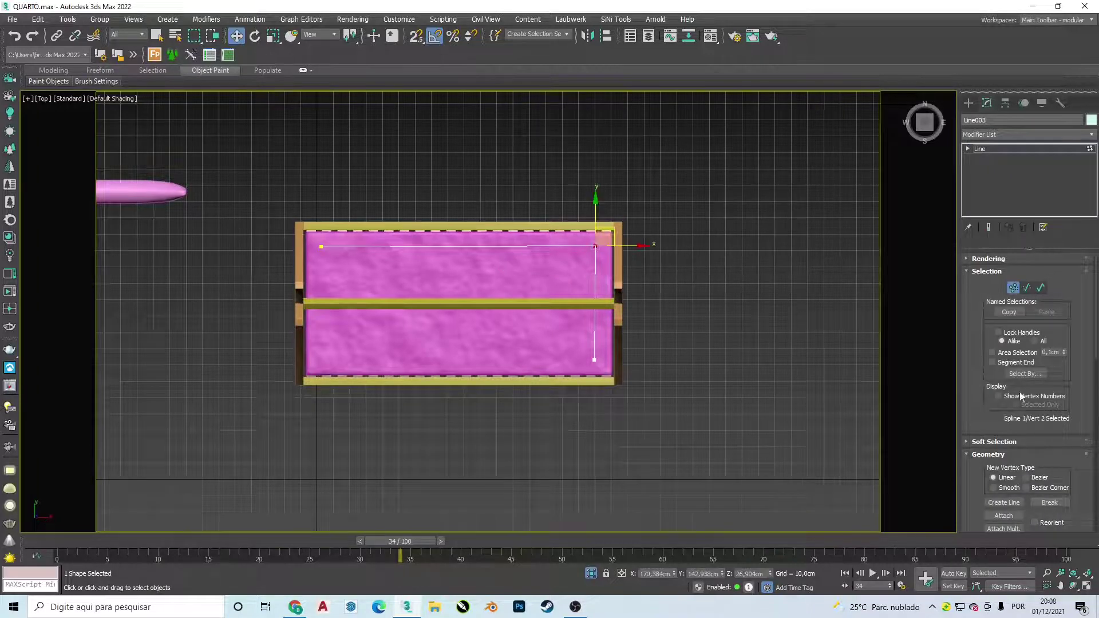
pyautogui.scroll(-3, 1057, 446)
pyautogui.scroll(-2, 1056, 445)
pyautogui.scroll(-2, 1015, 449)
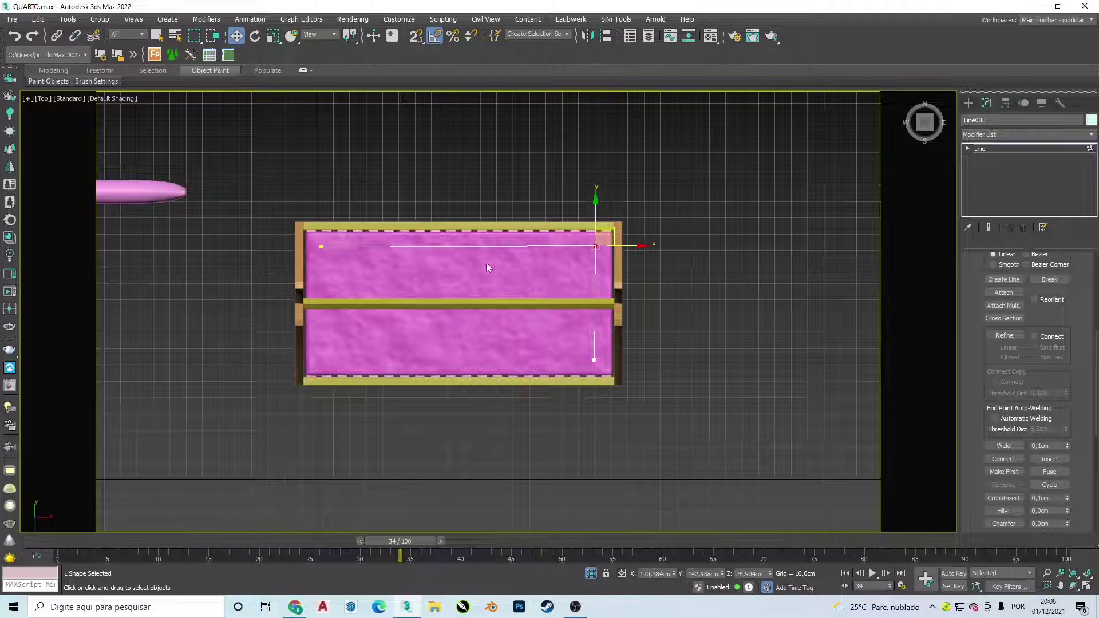
pyautogui.scroll(2, 1025, 372)
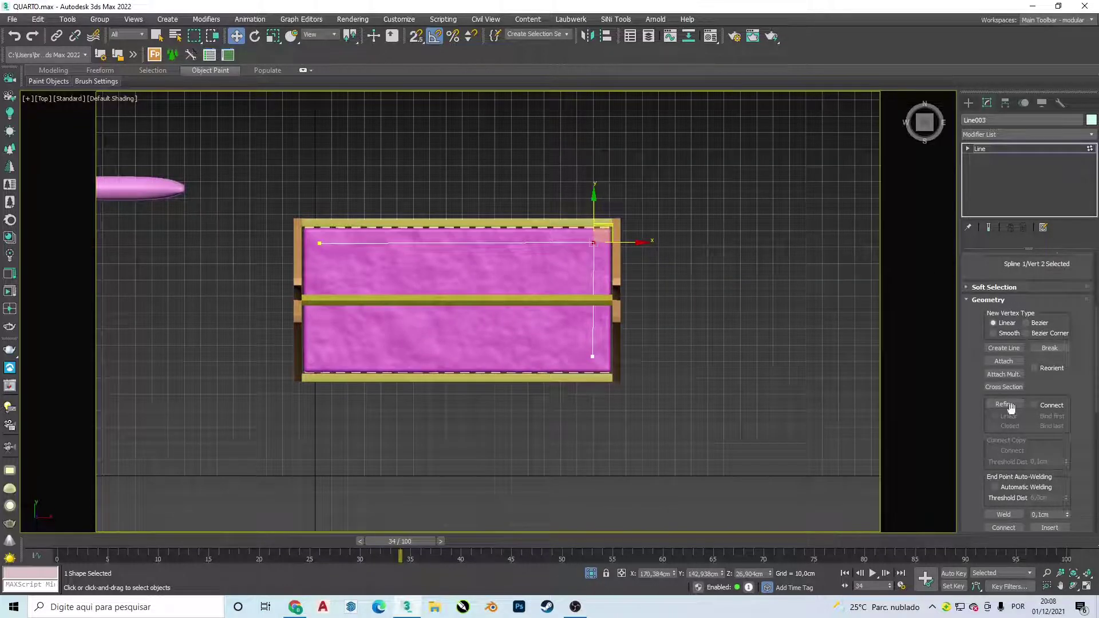
pyautogui.scroll(-2, 1011, 408)
pyautogui.scroll(-1, 1045, 478)
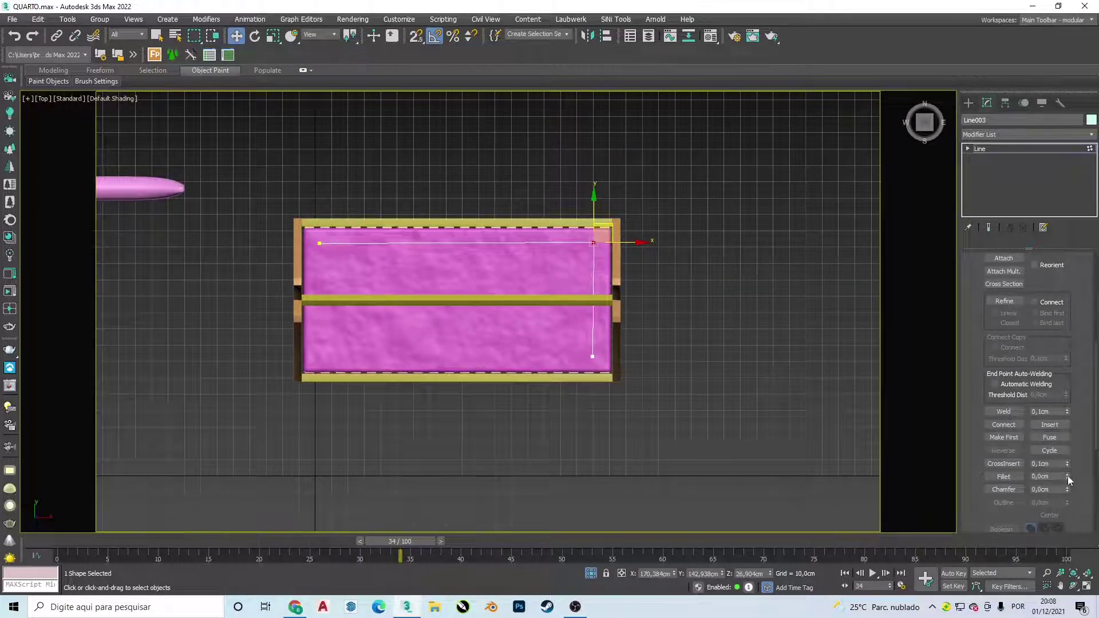
pyautogui.moveTo(1068, 480); pyautogui.dragTo(1064, 461)
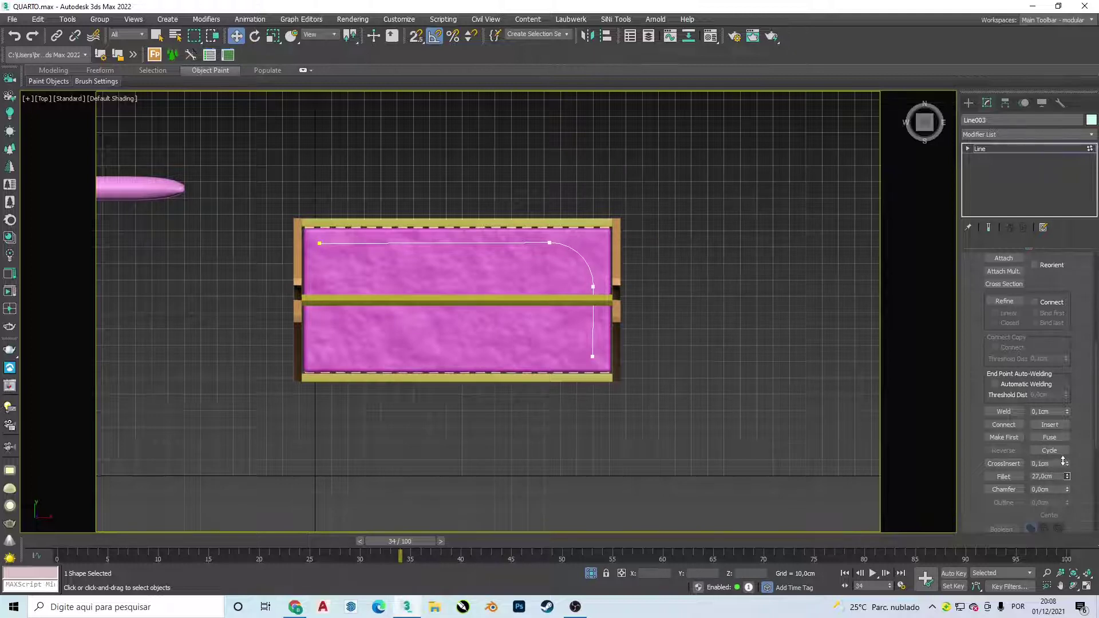
pyautogui.moveTo(712, 280); pyautogui.dragTo(735, 300, button='middle')
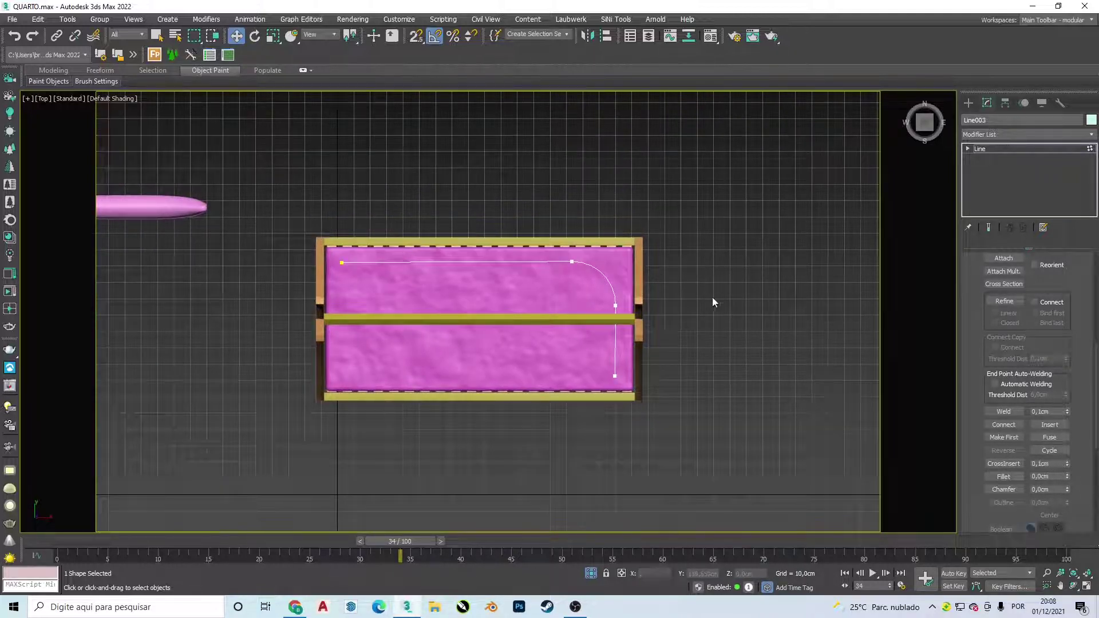
# Add a Normalize Spline modifier to the path and review its display settings.
pyautogui.click(1026, 136)
pyautogui.click(1001, 134)
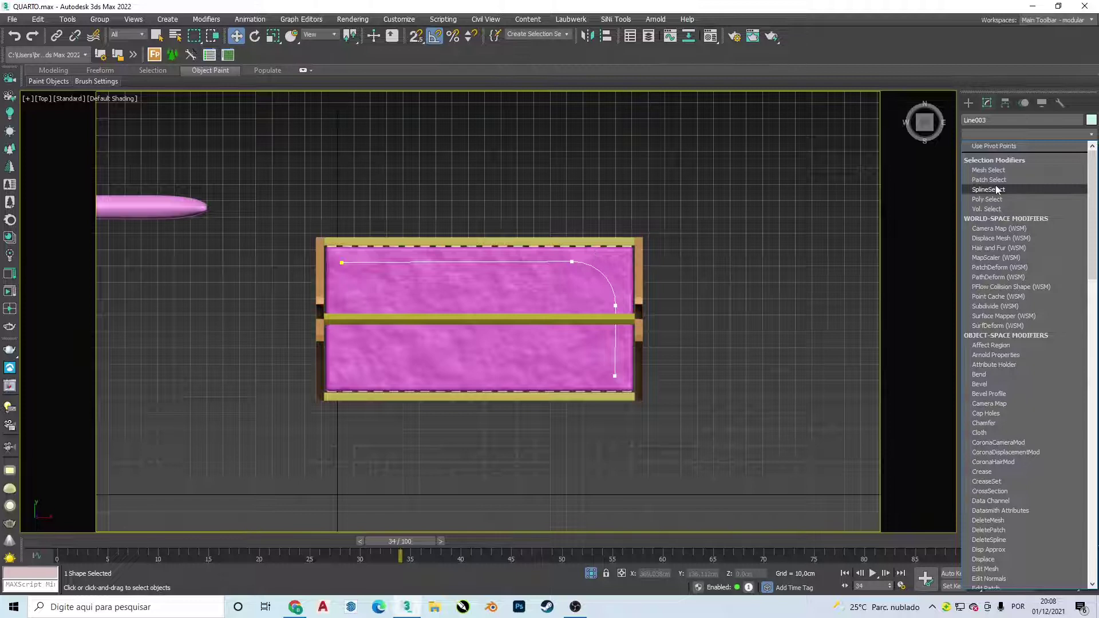
pyautogui.press('n')
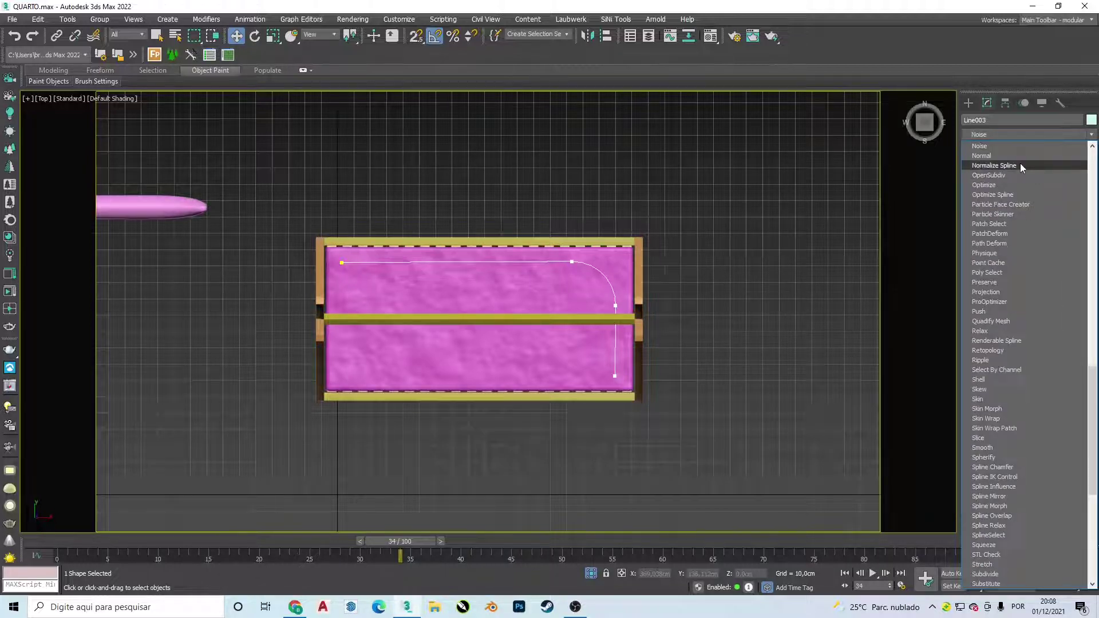
pyautogui.click(1020, 166)
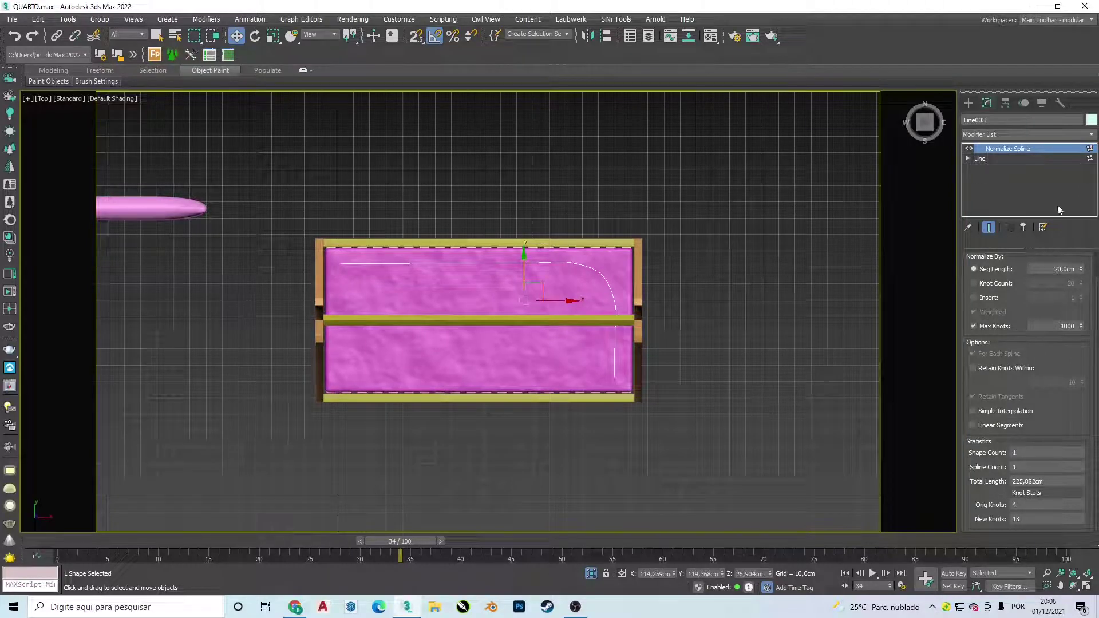
pyautogui.click(1042, 103)
pyautogui.scroll(-2, 1062, 354)
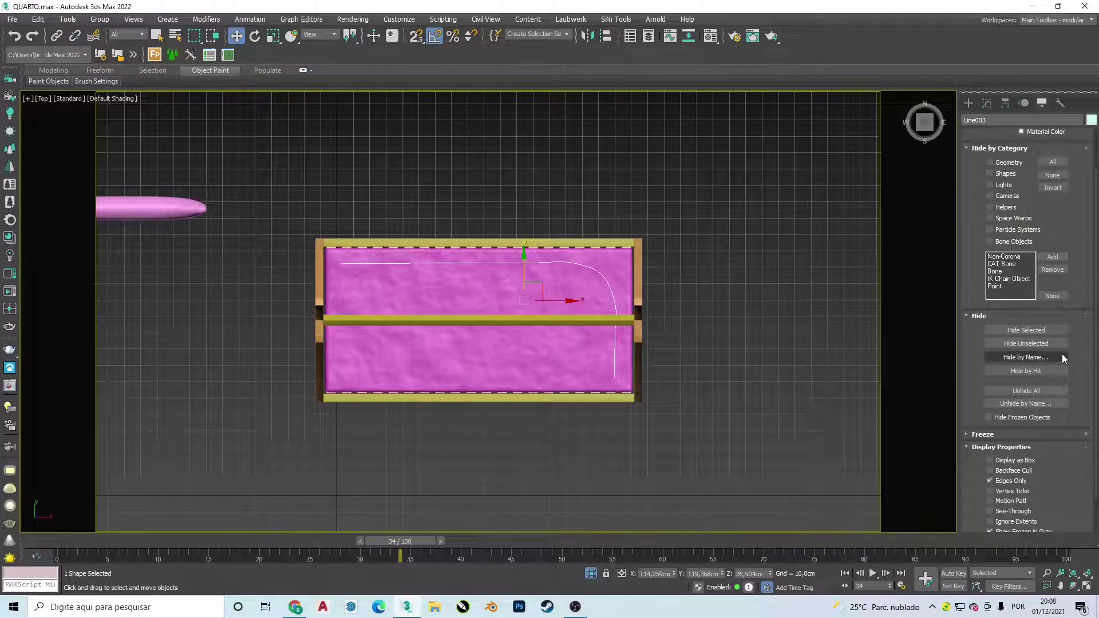
pyautogui.scroll(-2, 1063, 359)
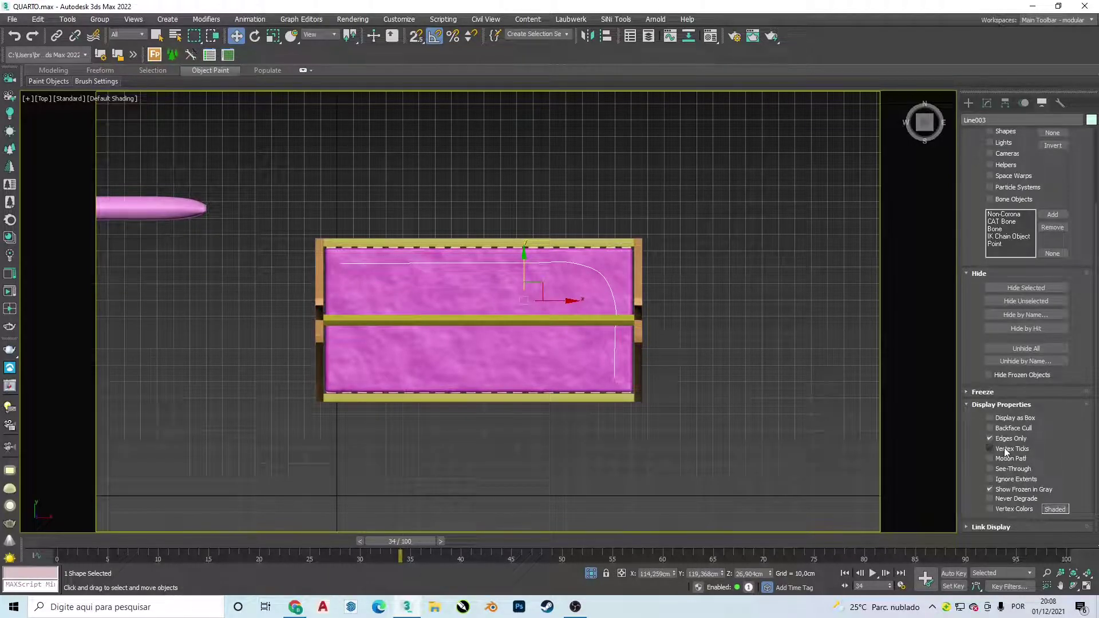
pyautogui.click(988, 103)
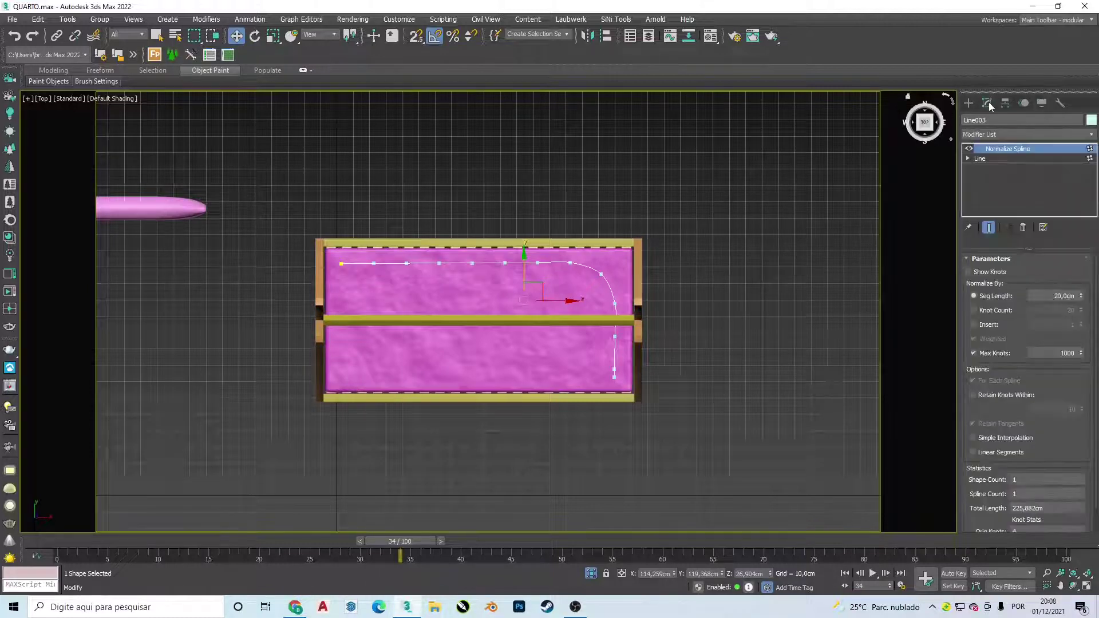
pyautogui.click(1042, 103)
pyautogui.scroll(3, 1068, 375)
pyautogui.scroll(-2, 1068, 375)
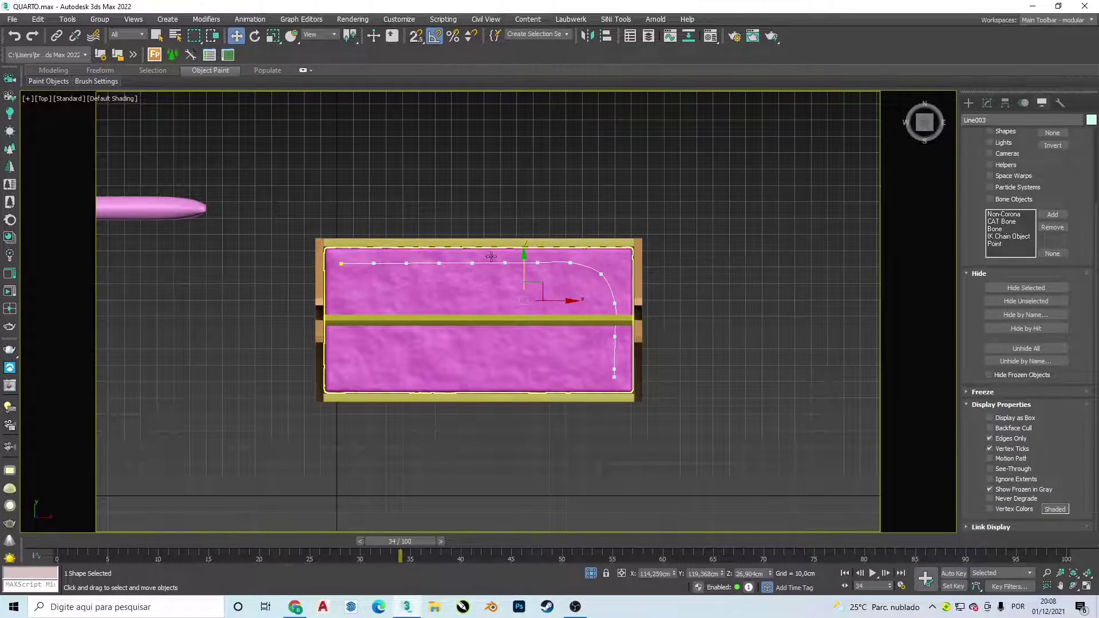
# Set the Normalize Spline segment length to 5 cm.
pyautogui.click(987, 103)
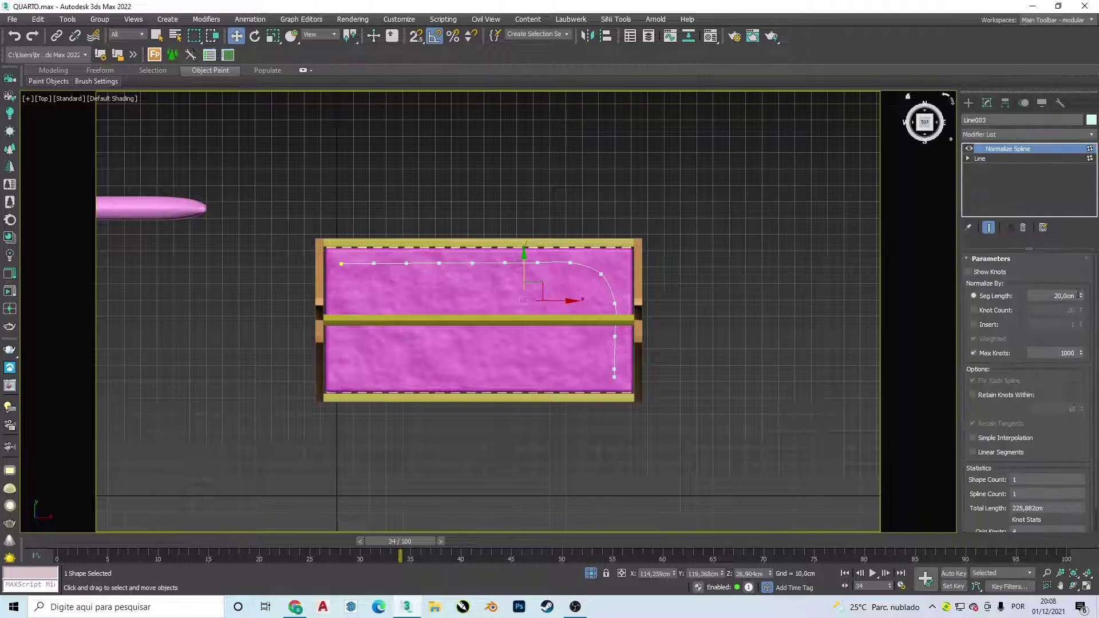
pyautogui.click(1077, 297)
pyautogui.write('5')
pyautogui.press('Return')
pyautogui.scroll(3, 401, 292)
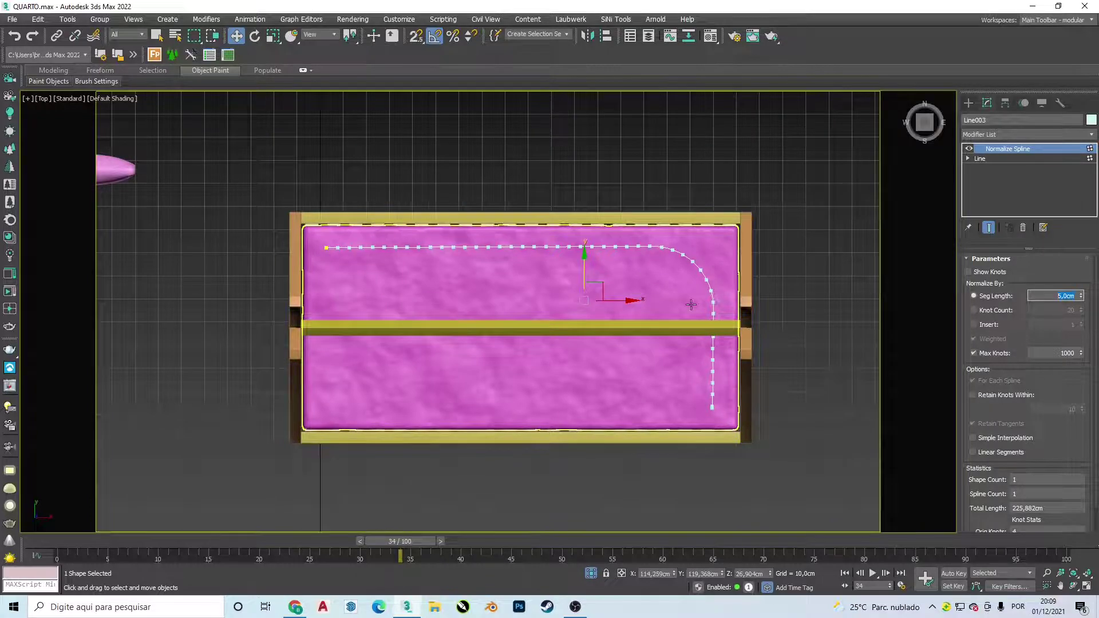
# Nudge the path slightly up and to the right.
pyautogui.click(829, 232)
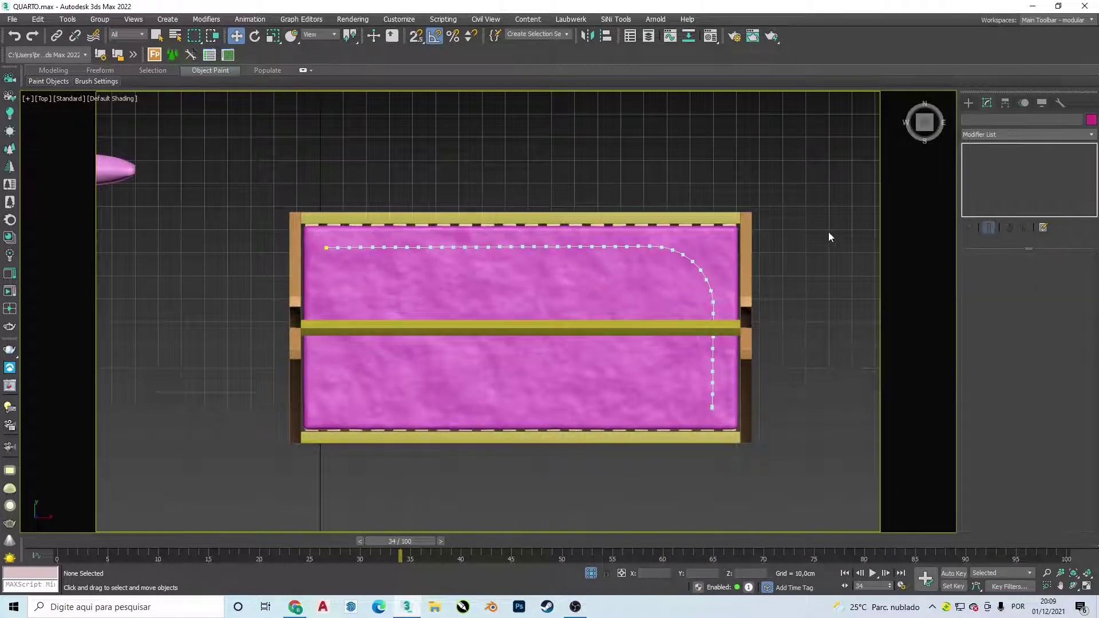
pyautogui.moveTo(774, 215); pyautogui.dragTo(735, 193, button='middle')
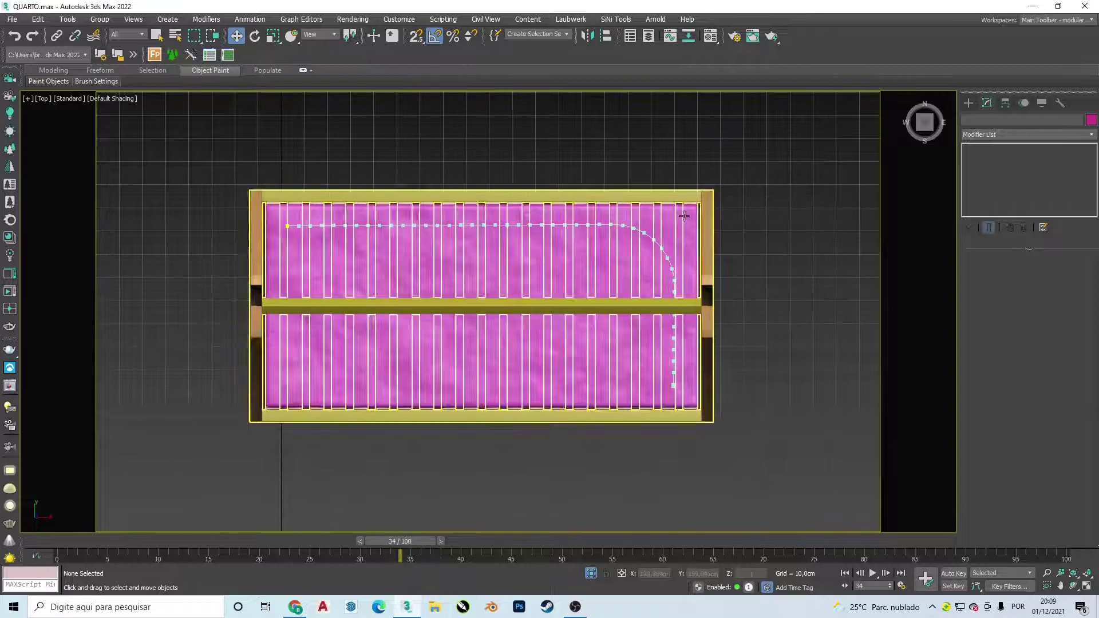
pyautogui.click(568, 225)
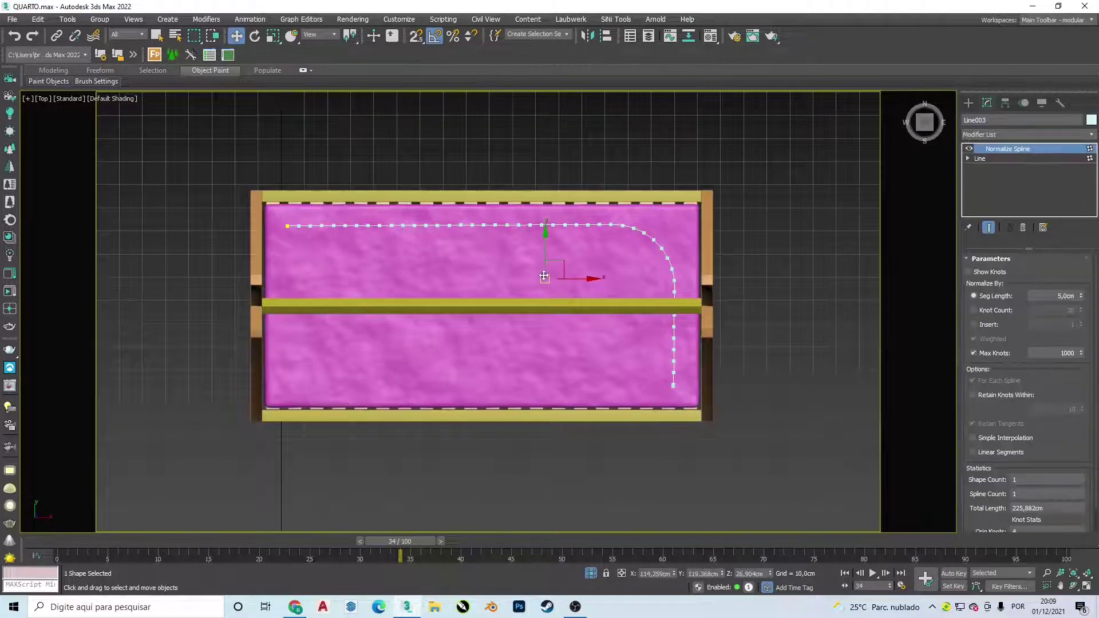
pyautogui.moveTo(545, 278); pyautogui.dragTo(552, 270)
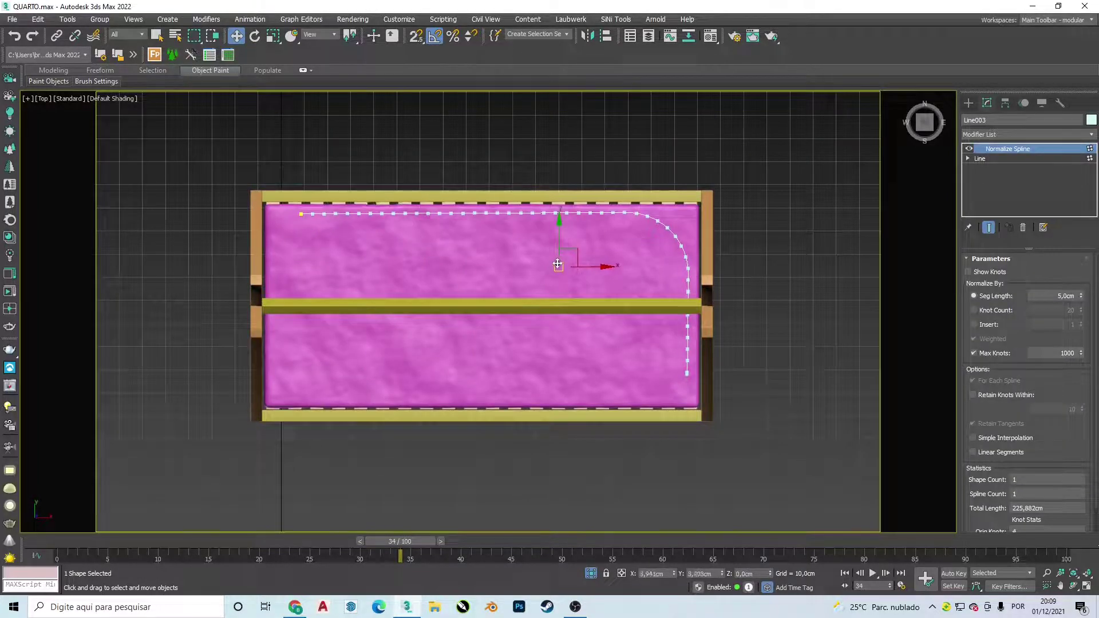
# Move the cushion up above the bed and centre both in view.
pyautogui.click(622, 139)
pyautogui.scroll(-2, 623, 139)
pyautogui.moveTo(458, 182); pyautogui.dragTo(518, 282, button='middle')
pyautogui.moveTo(289, 270); pyautogui.dragTo(373, 257, button='middle')
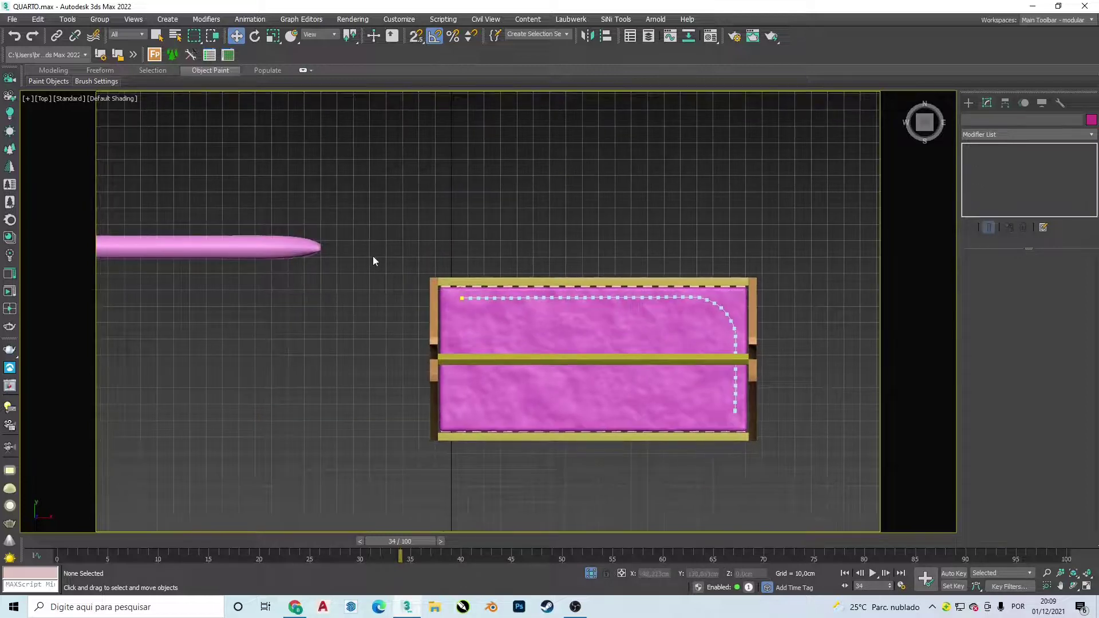
pyautogui.click(253, 245)
pyautogui.moveTo(290, 166); pyautogui.dragTo(371, 163, button='middle')
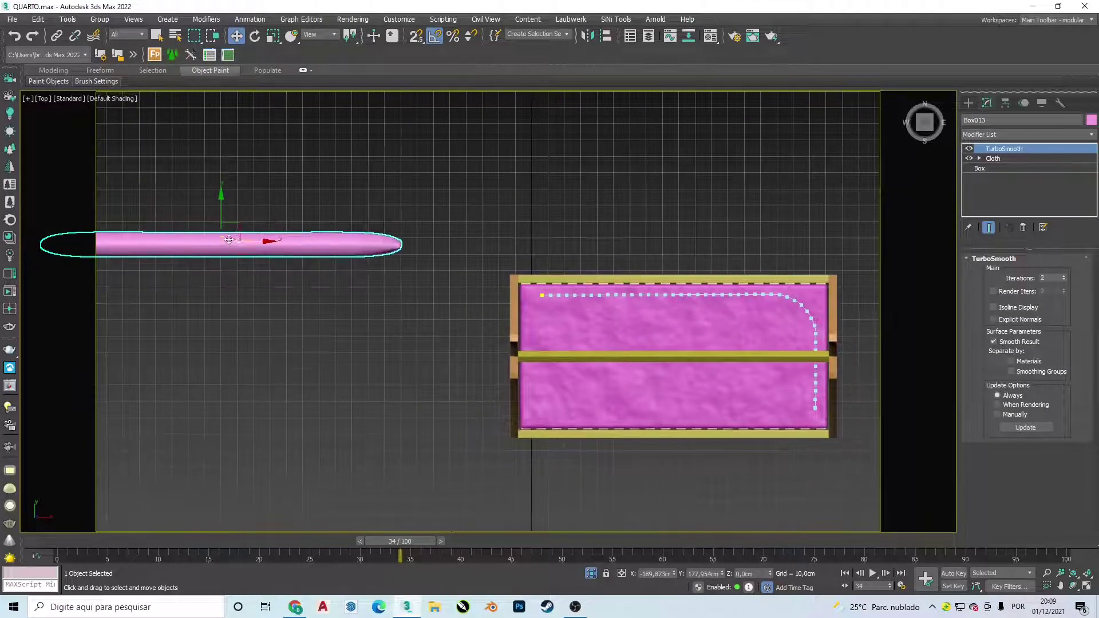
pyautogui.moveTo(223, 238); pyautogui.dragTo(534, 187)
pyautogui.moveTo(763, 163); pyautogui.dragTo(653, 186, button='middle')
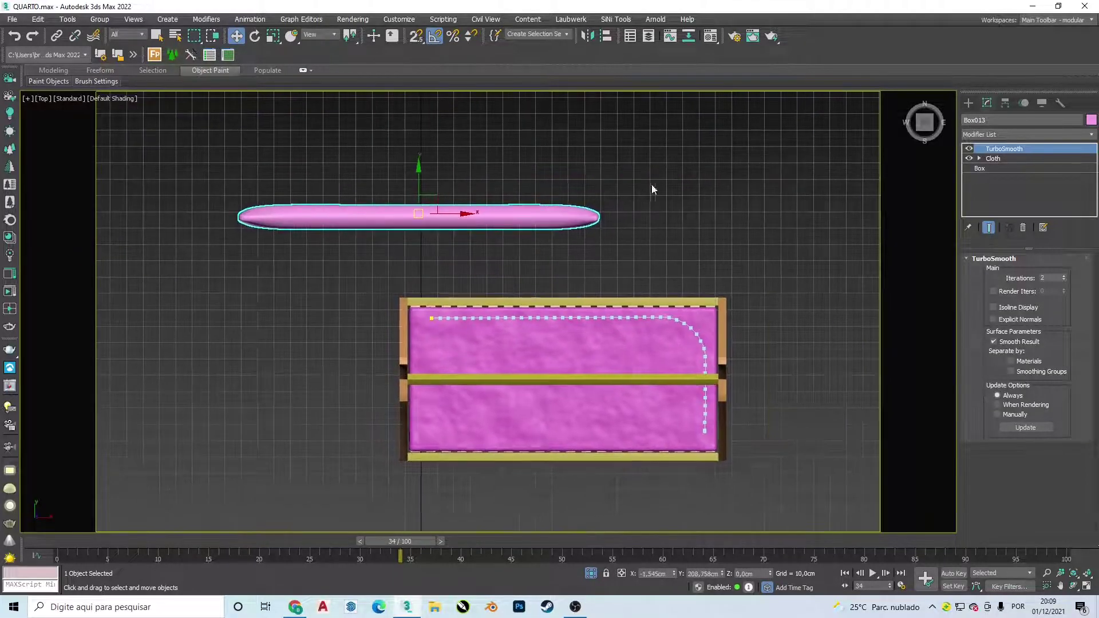
# Turn on Edged Faces and set the cushion's TurboSmooth iterations to 1.
pyautogui.click(1039, 135)
pyautogui.click(1039, 136)
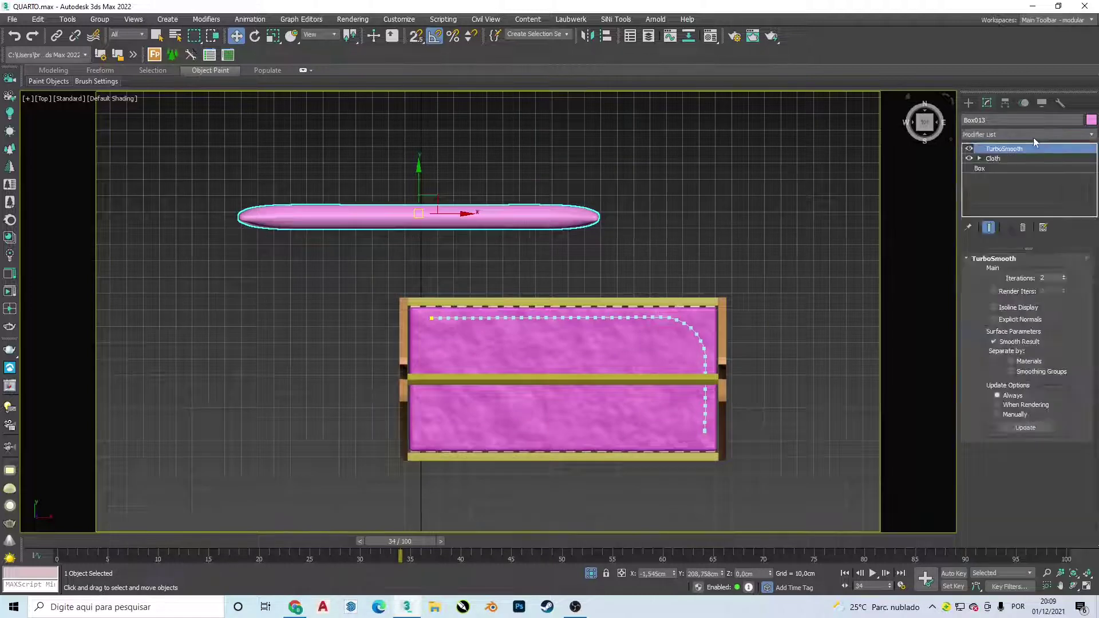
pyautogui.press('F4')
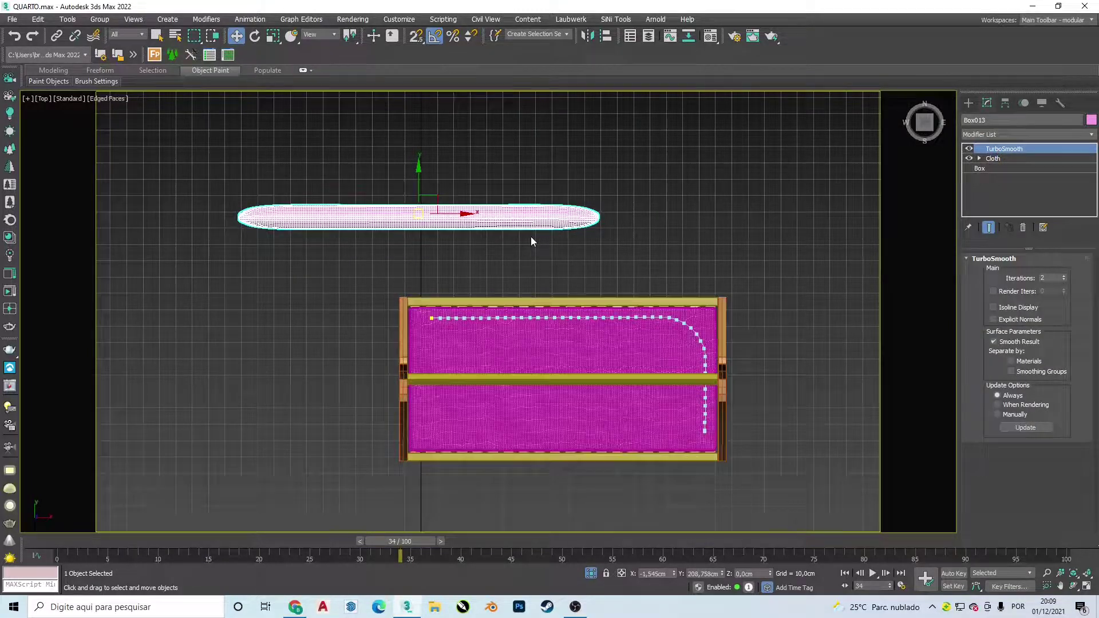
pyautogui.scroll(2, 503, 216)
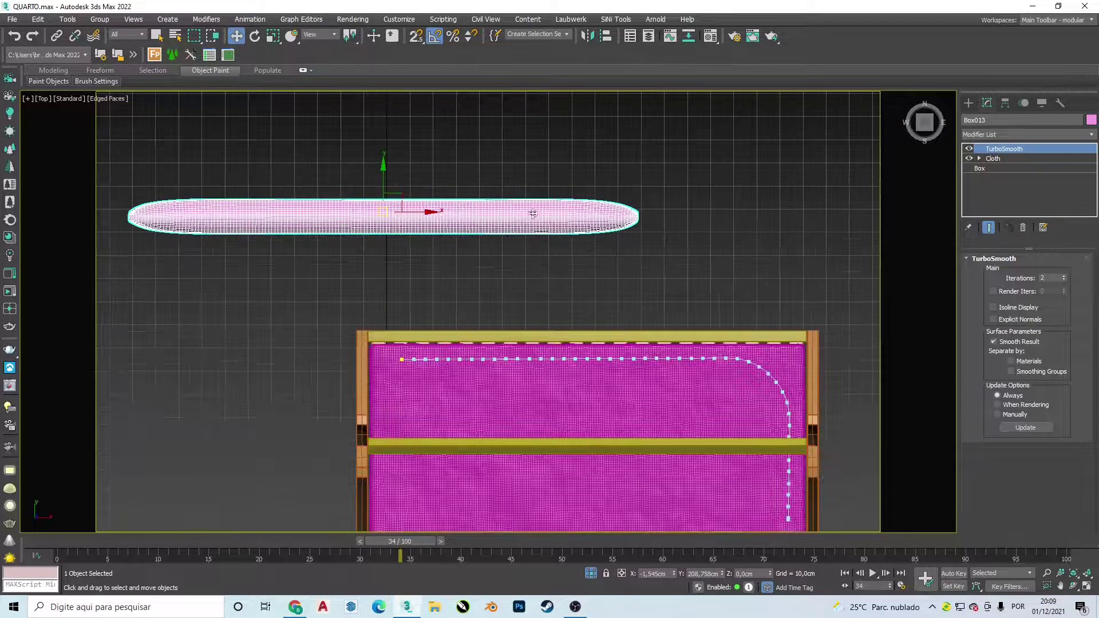
pyautogui.click(1064, 280)
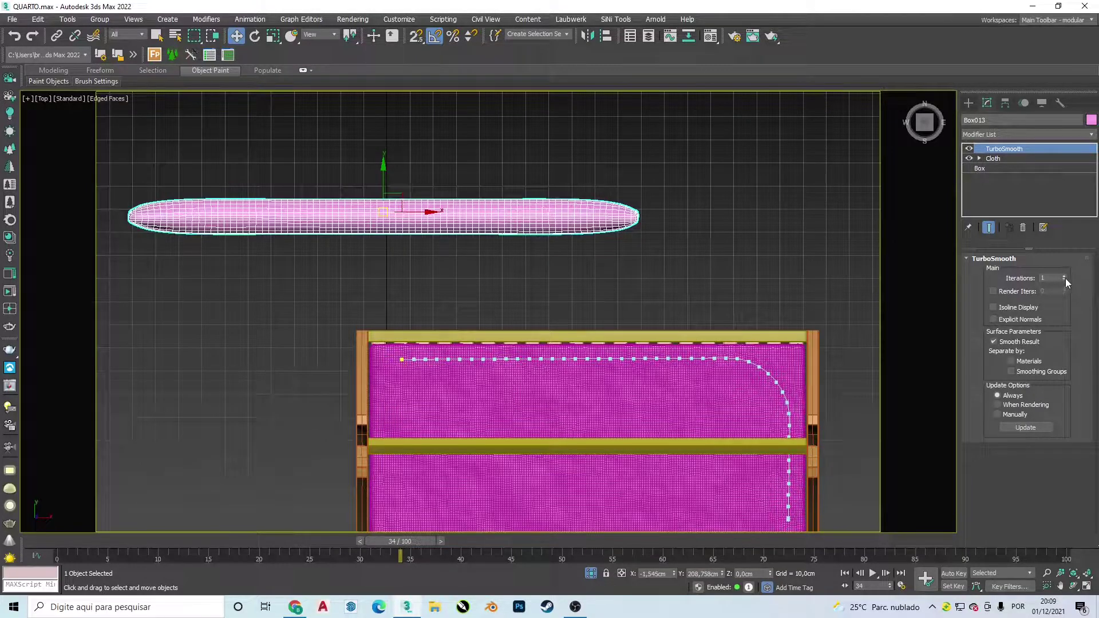
pyautogui.click(1064, 276)
pyautogui.click(1065, 280)
pyautogui.scroll(-2, 569, 203)
pyautogui.click(458, 199)
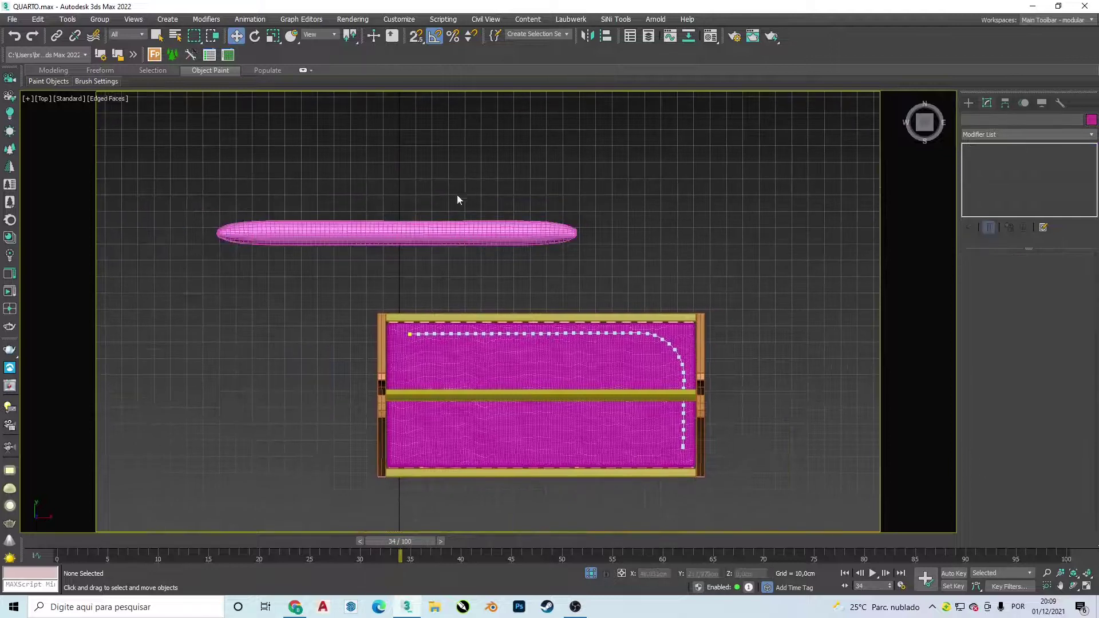
pyautogui.click(438, 232)
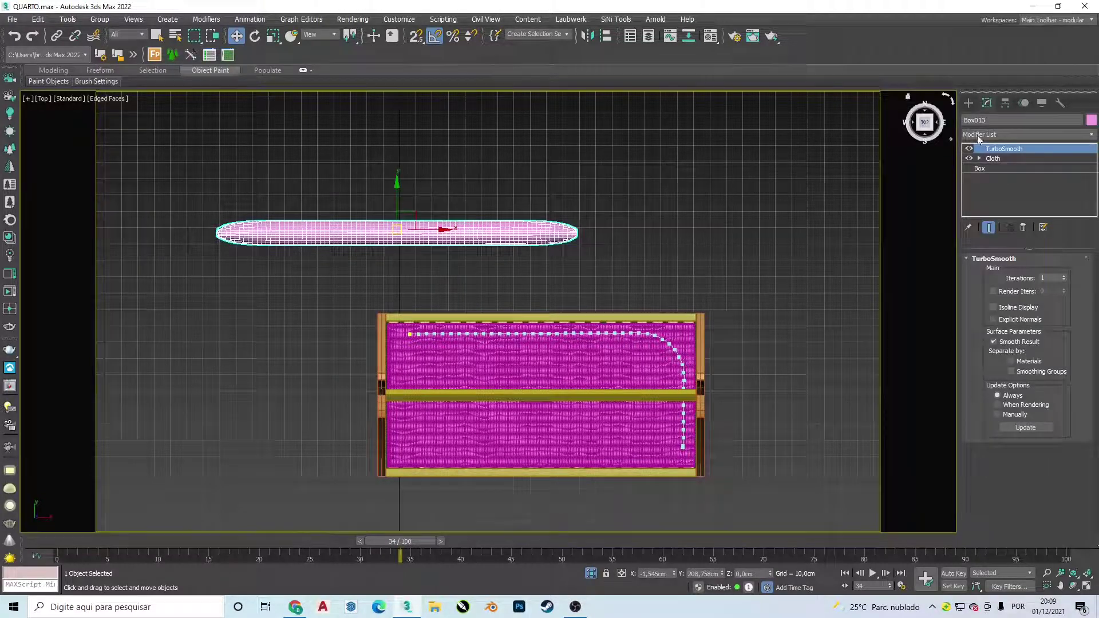
# Try a Patch Deform (WSM) modifier on the pillow and dismiss the Illegal Patch warning from the curved line.
pyautogui.click(1003, 135)
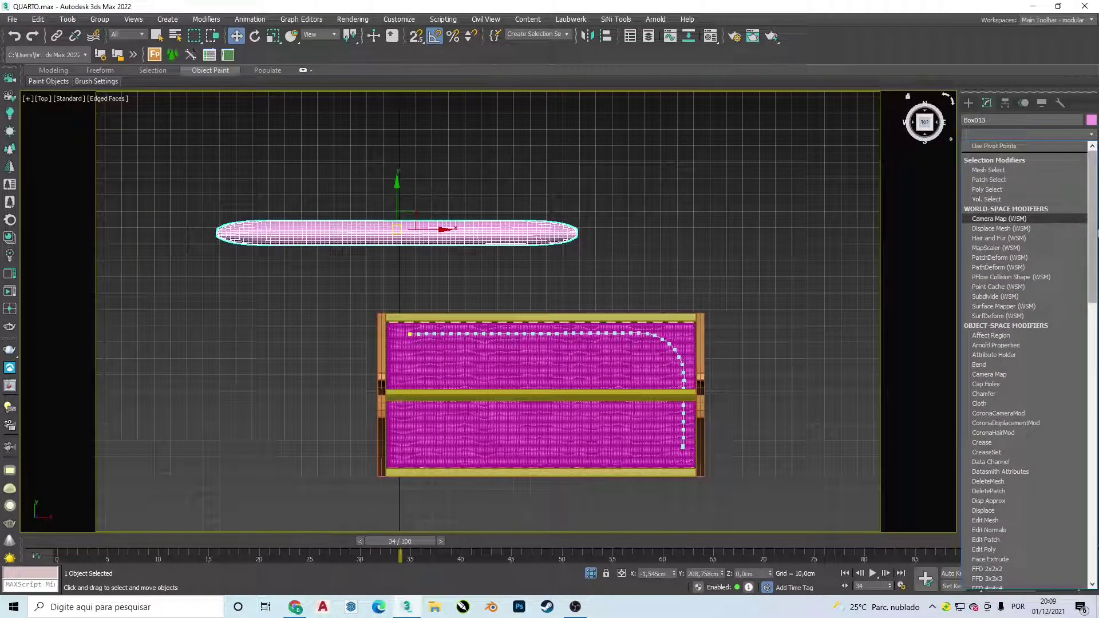
pyautogui.moveTo(1096, 236); pyautogui.dragTo(1094, 361)
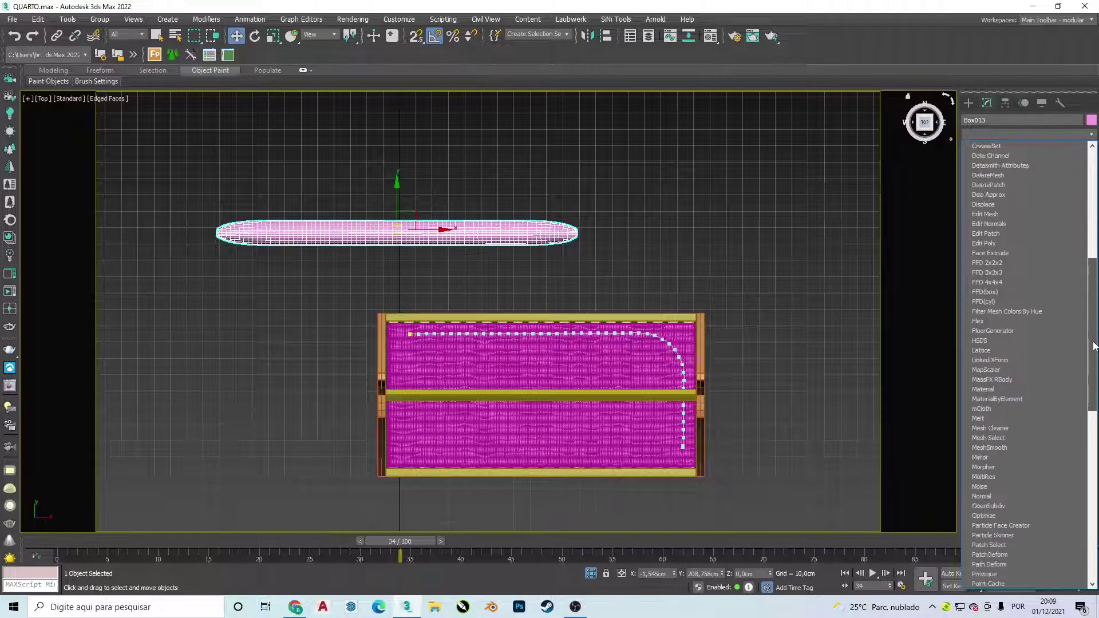
pyautogui.moveTo(1094, 361)
pyautogui.mouseDown()
pyautogui.moveTo(1098, 522)
pyautogui.moveTo(1095, 169)
pyautogui.mouseUp()
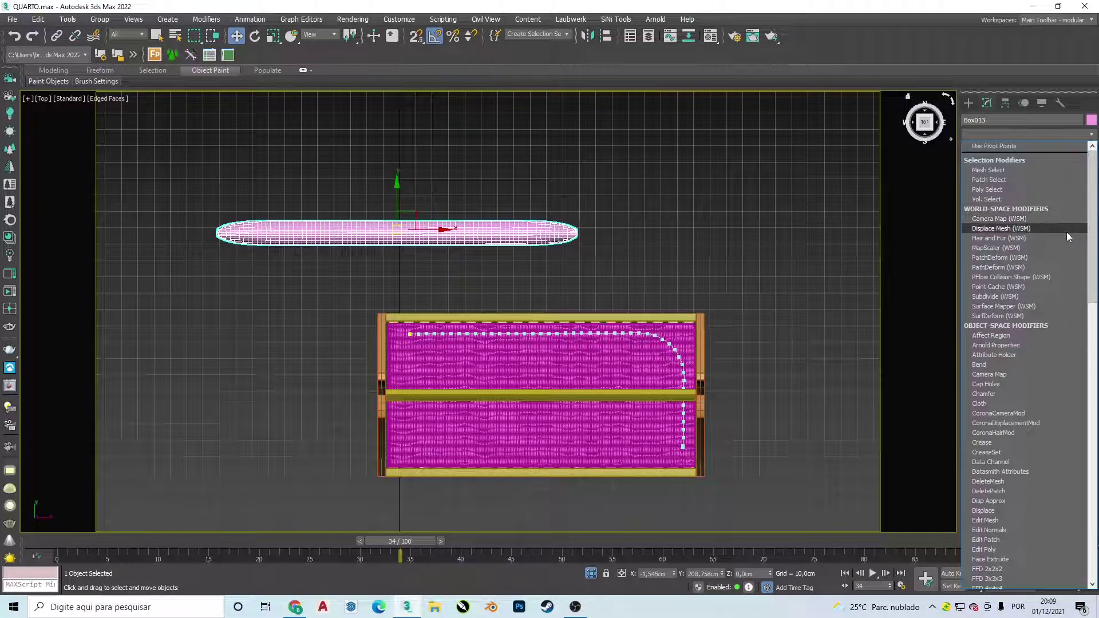
pyautogui.click(1027, 259)
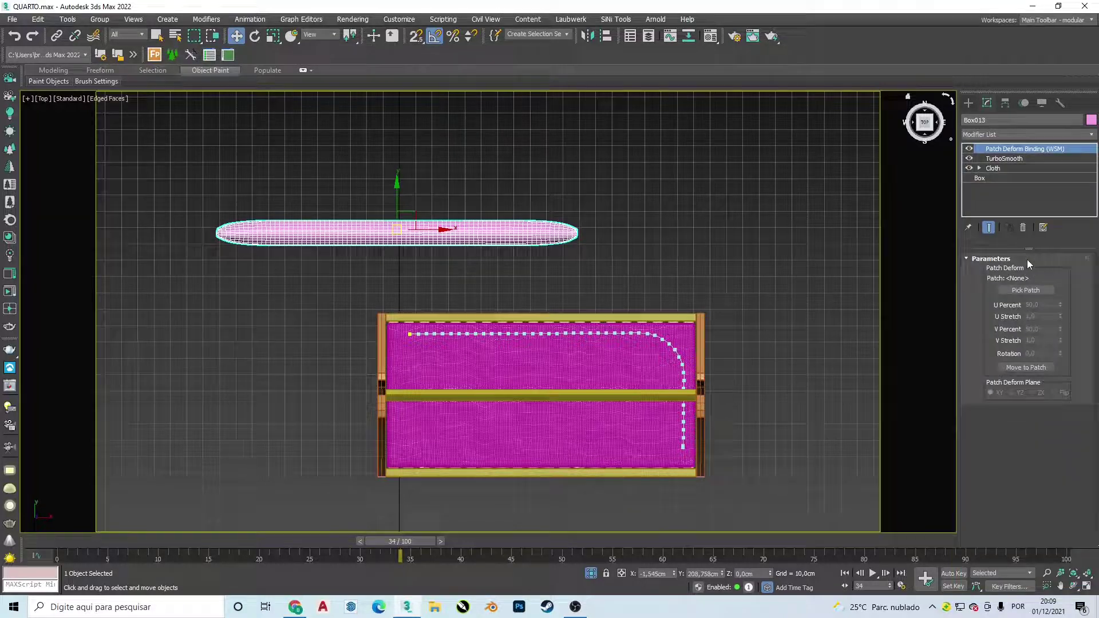
pyautogui.click(1034, 292)
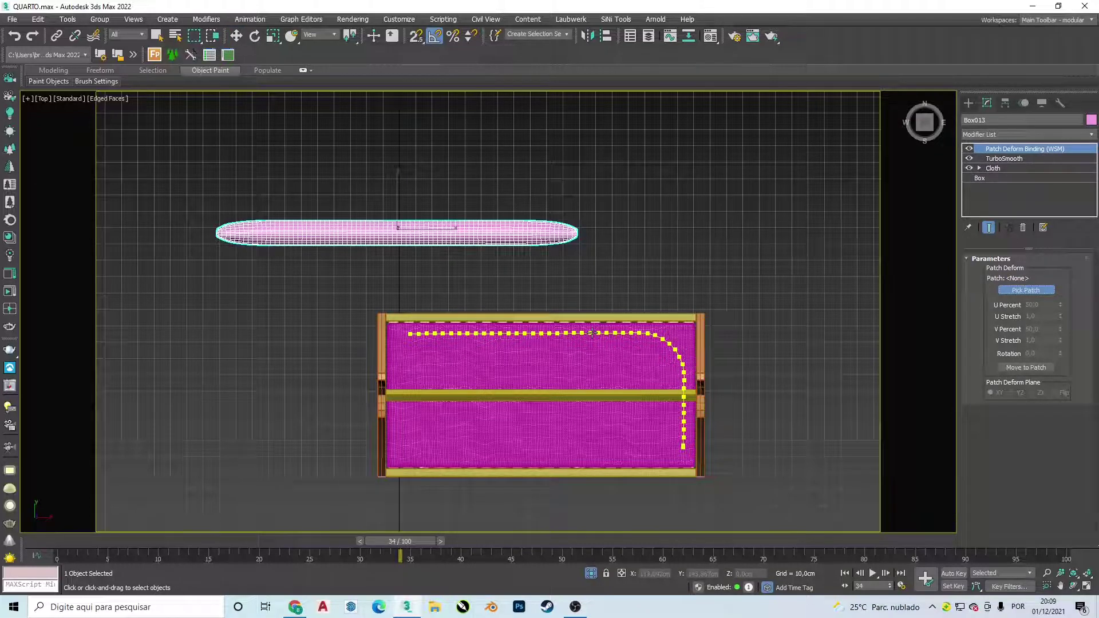
pyautogui.click(645, 318)
pyautogui.click(558, 311)
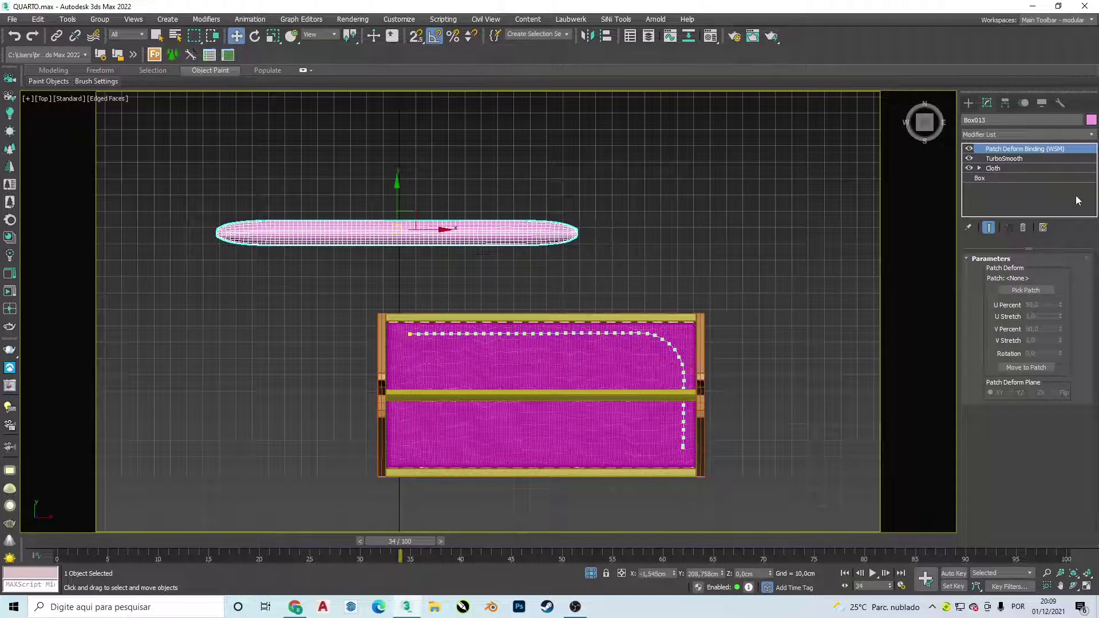
# Replace Patch Deform with a Path Deform Binding (WSM) modifier, ready to pick a path.
pyautogui.rightClick(1038, 149)
pyautogui.click(1006, 169)
pyautogui.click(1027, 136)
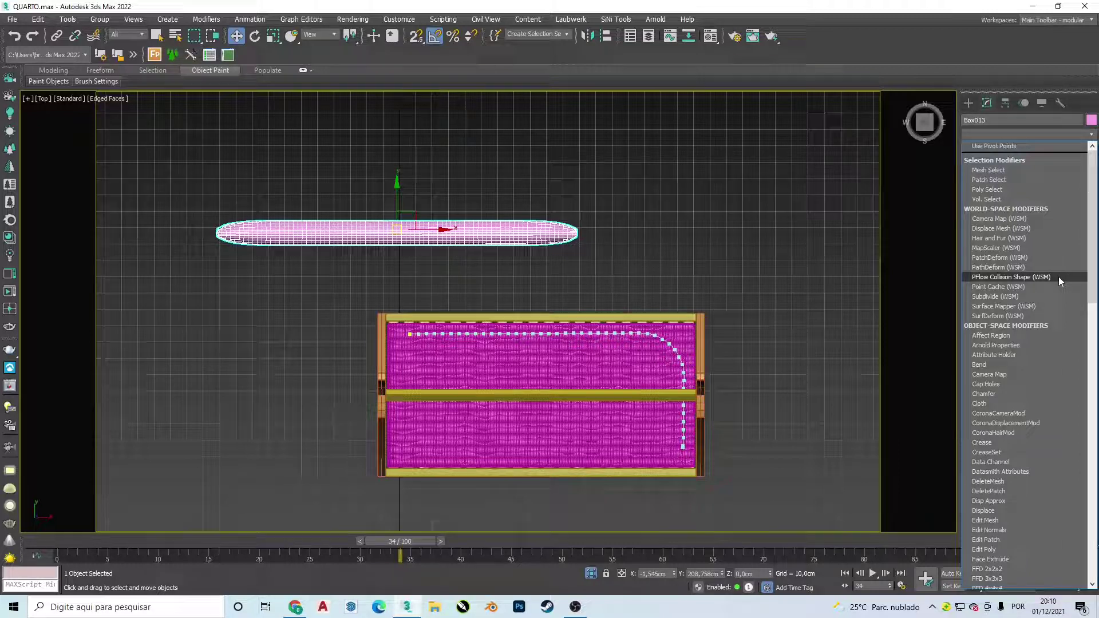
pyautogui.click(1043, 268)
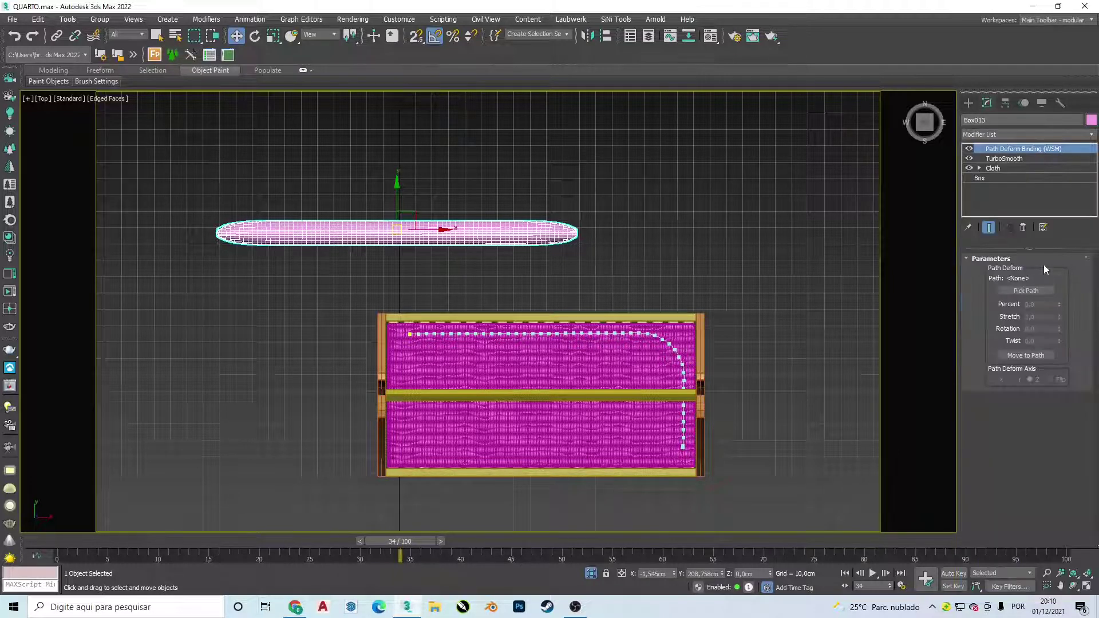
pyautogui.click(1019, 292)
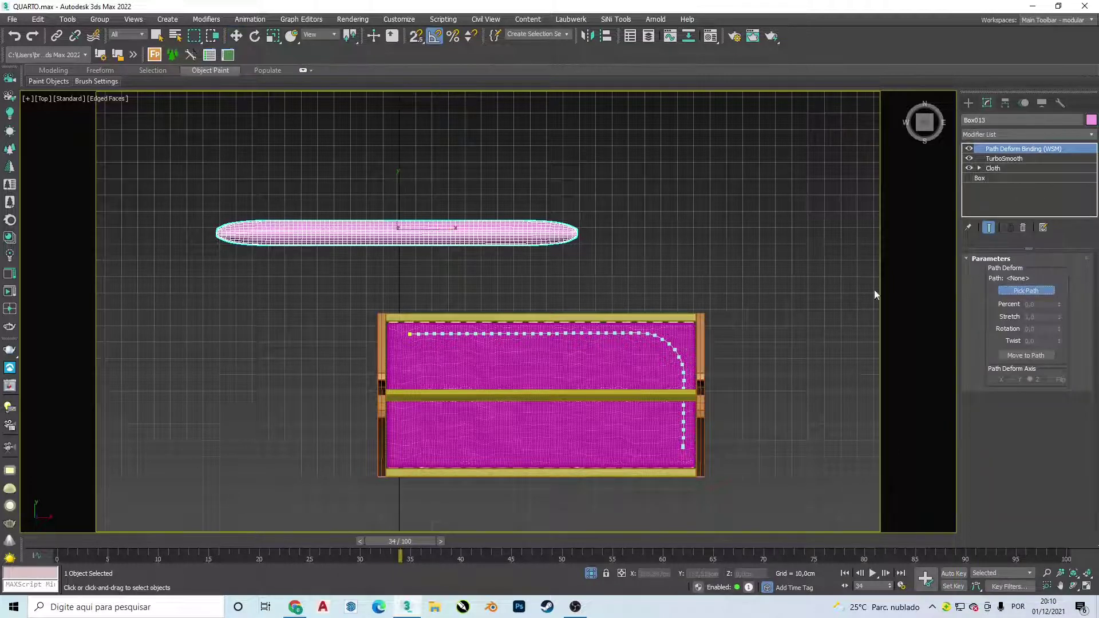
# Bind the pillow to path Line003 and move the deformed strip beside the bed.
pyautogui.click(606, 334)
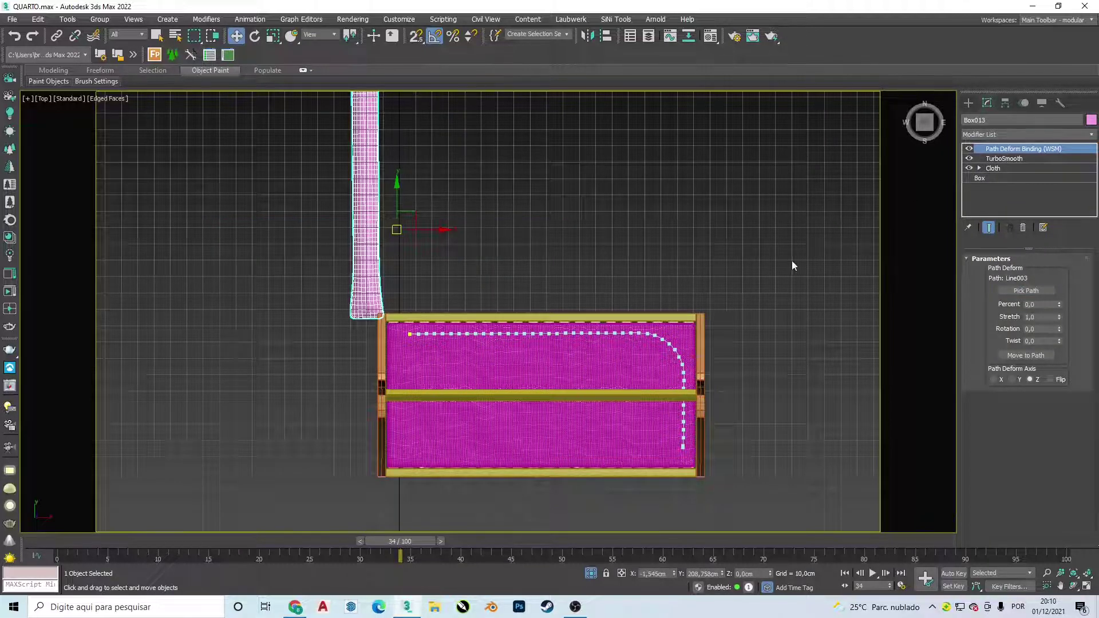
pyautogui.moveTo(712, 265); pyautogui.dragTo(731, 277, button='middle')
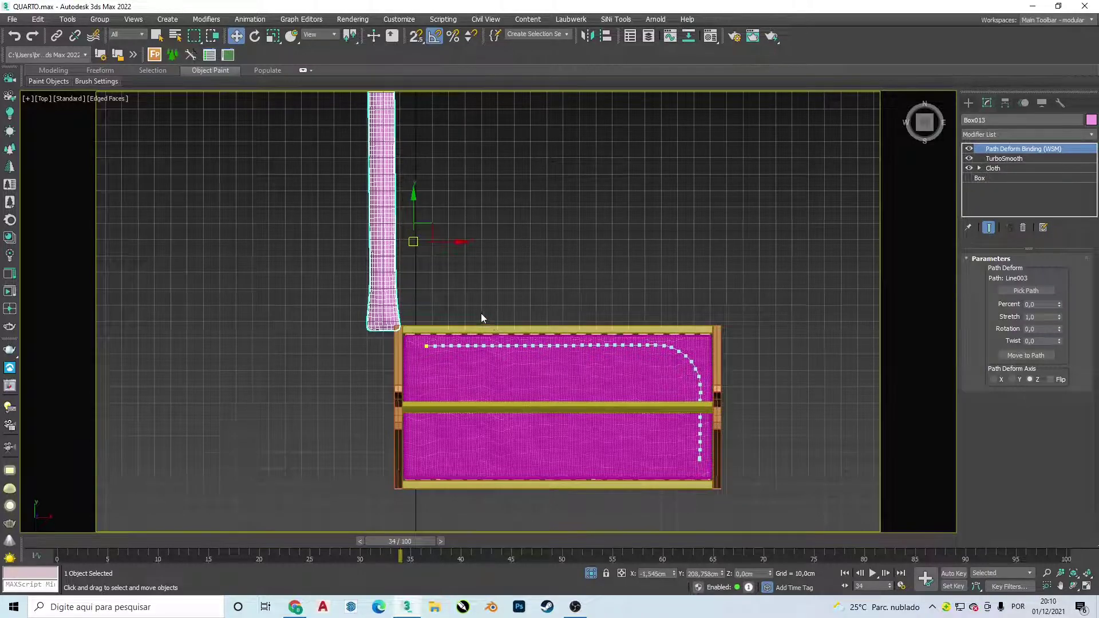
pyautogui.moveTo(419, 241); pyautogui.dragTo(462, 281)
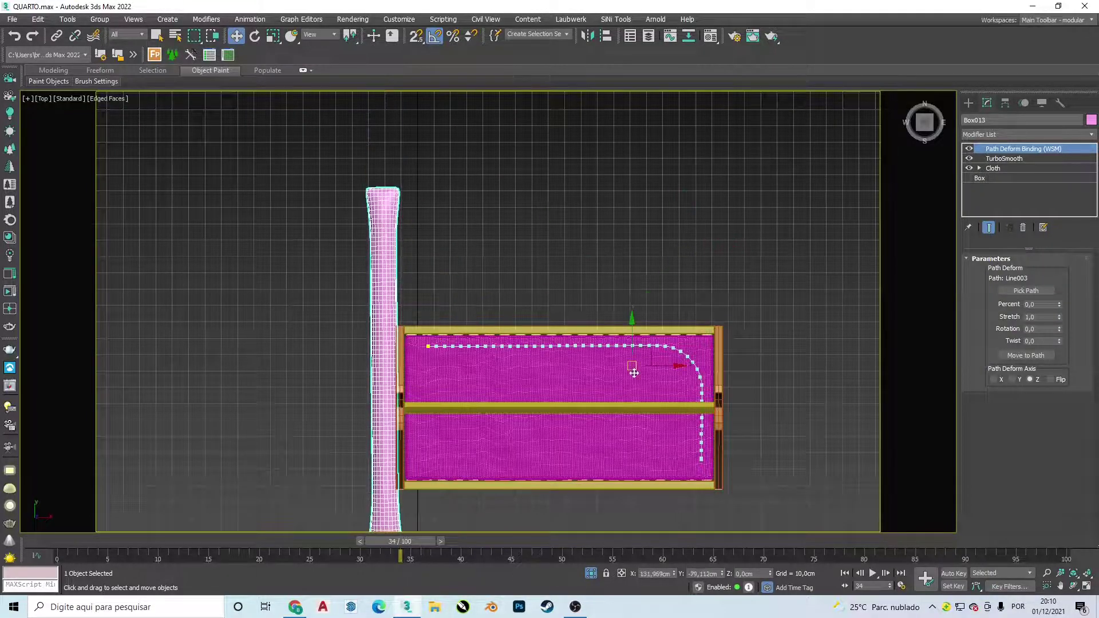
pyautogui.scroll(-3, 456, 236)
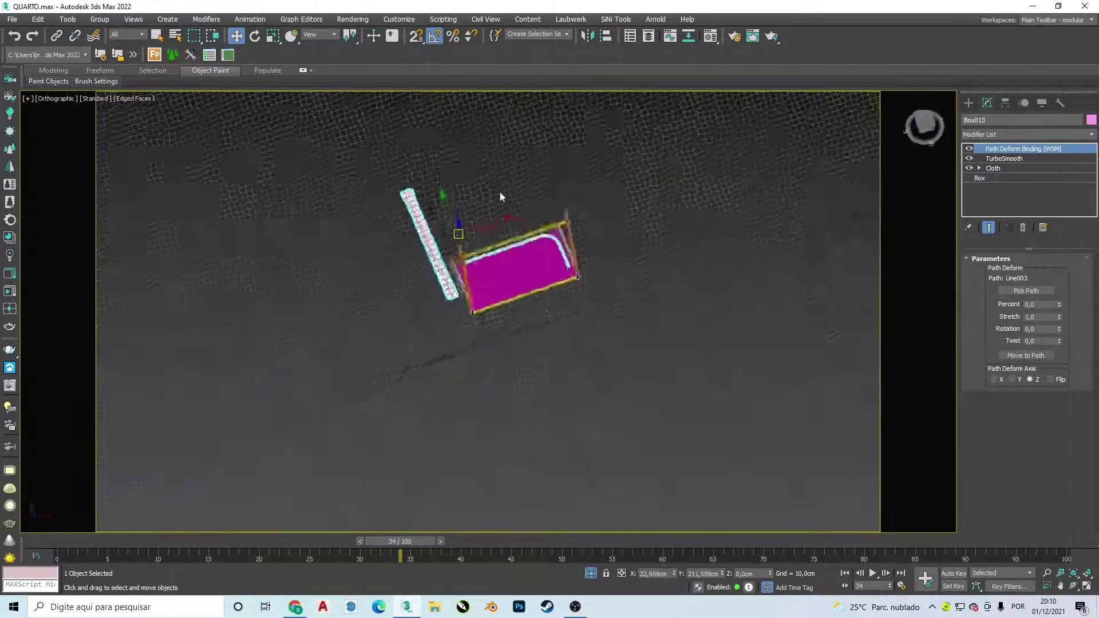
pyautogui.keyDown('alt'); pyautogui.moveTo(456, 235); pyautogui.dragTo(459, 231, button='middle'); pyautogui.keyUp('alt')
pyautogui.moveTo(459, 231)
pyautogui.mouseDown()
pyautogui.moveTo(484, 186)
pyautogui.moveTo(448, 222)
pyautogui.mouseUp()
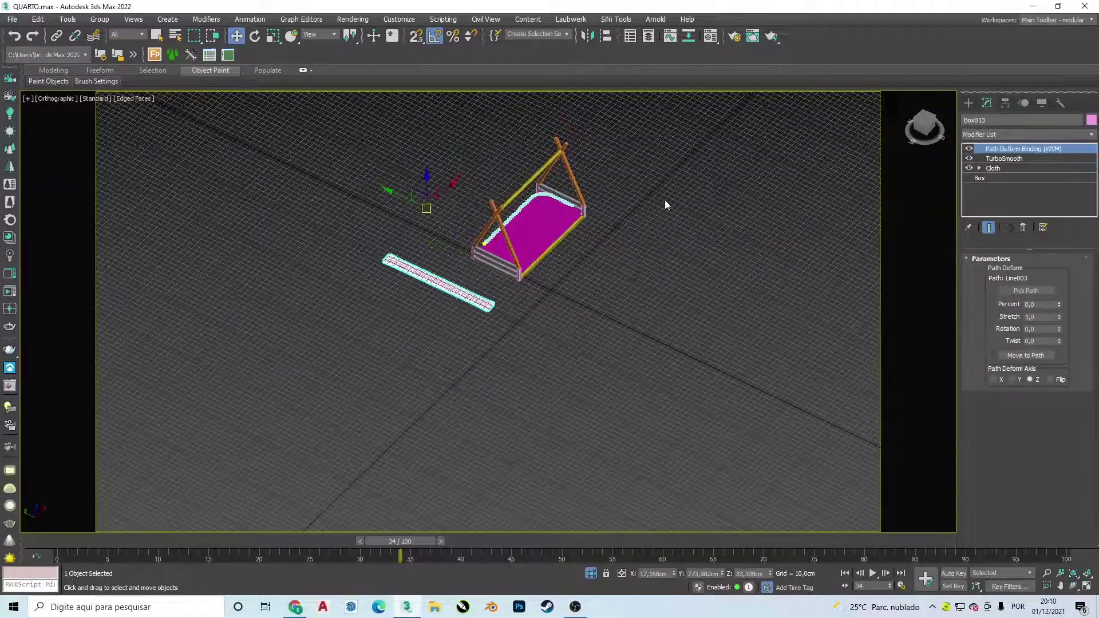
pyautogui.press('t')
pyautogui.moveTo(664, 205); pyautogui.dragTo(616, 242, button='middle')
pyautogui.scroll(-2, 621, 326)
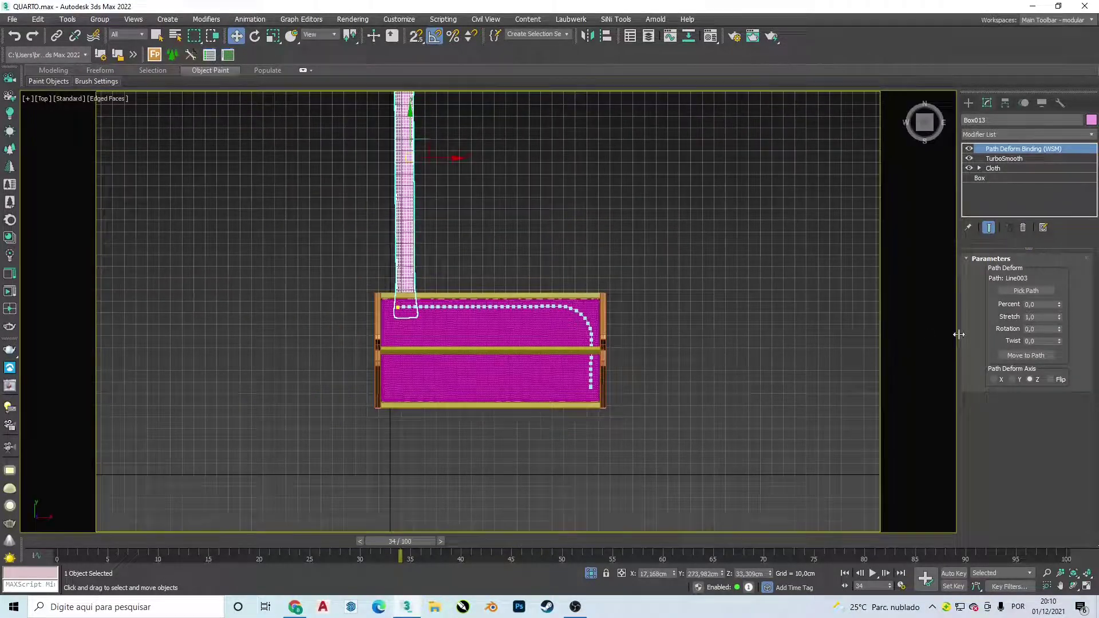
# Try Path Deform axes Y and Z, settle on X, and place the strip in front of the bed.
pyautogui.click(1012, 379)
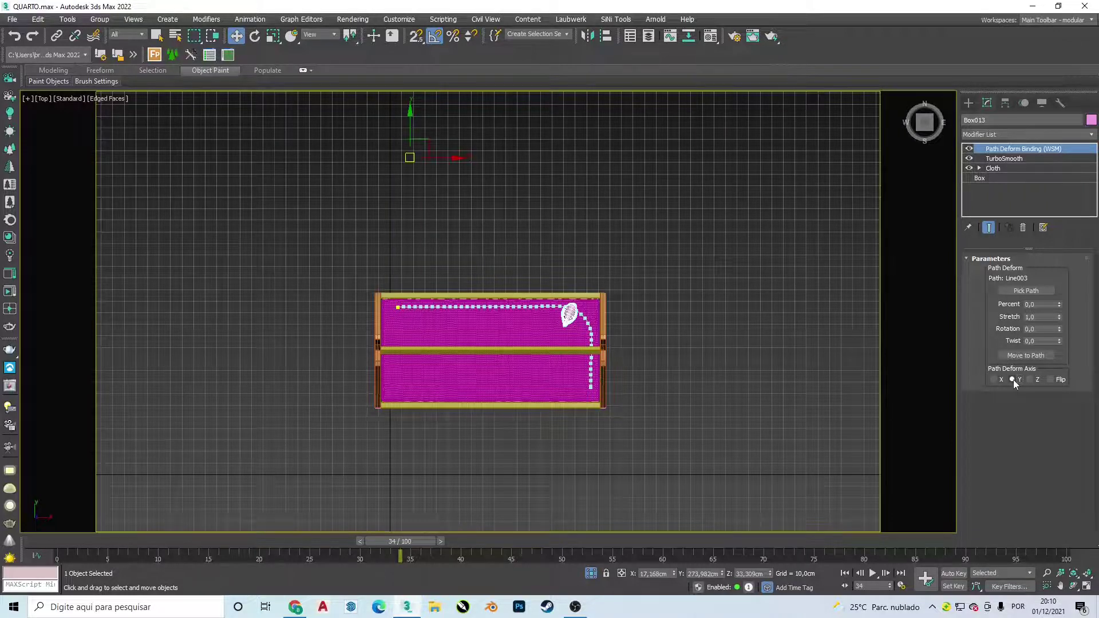
pyautogui.keyDown('alt'); pyautogui.moveTo(841, 367); pyautogui.dragTo(556, 232, button='middle'); pyautogui.keyUp('alt')
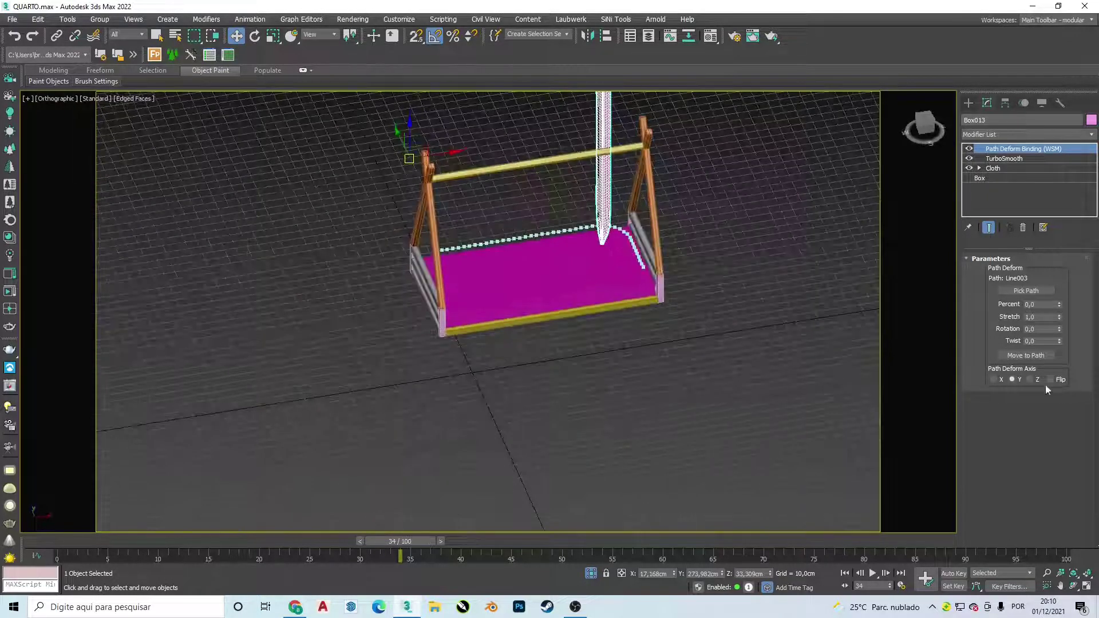
pyautogui.click(1031, 379)
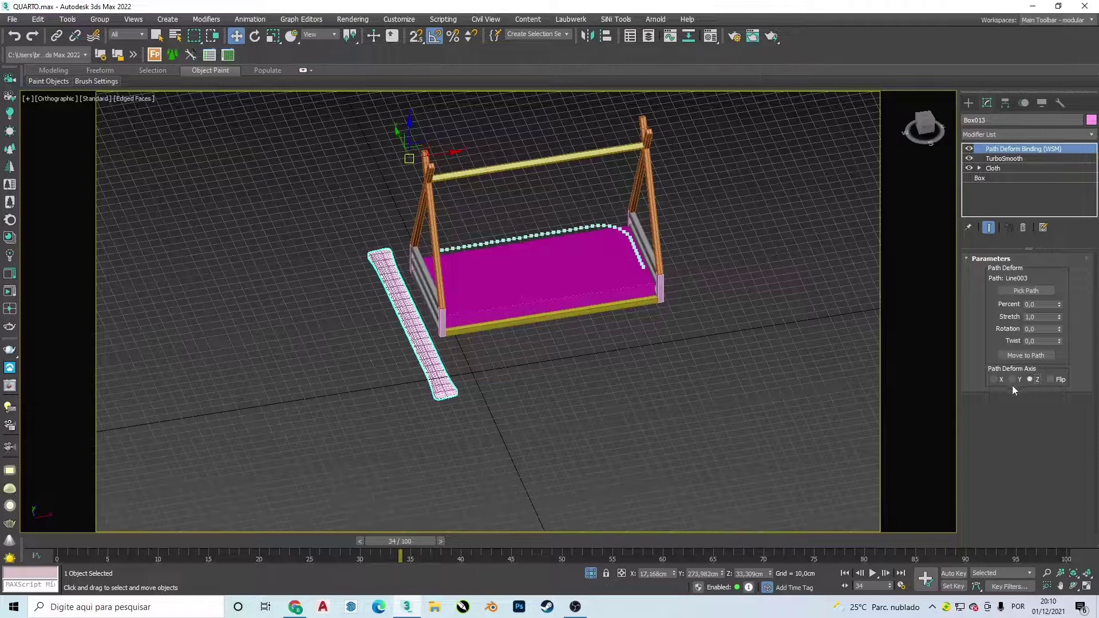
pyautogui.click(1012, 380)
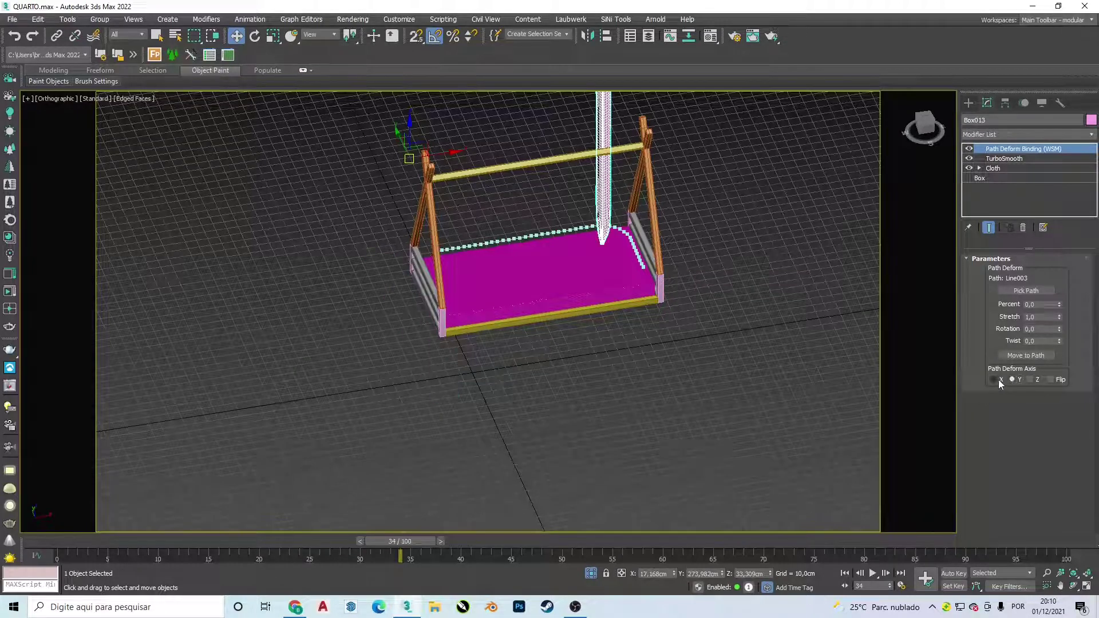
pyautogui.click(1000, 380)
pyautogui.keyDown('alt'); pyautogui.moveTo(519, 344); pyautogui.dragTo(515, 252, button='middle'); pyautogui.keyUp('alt')
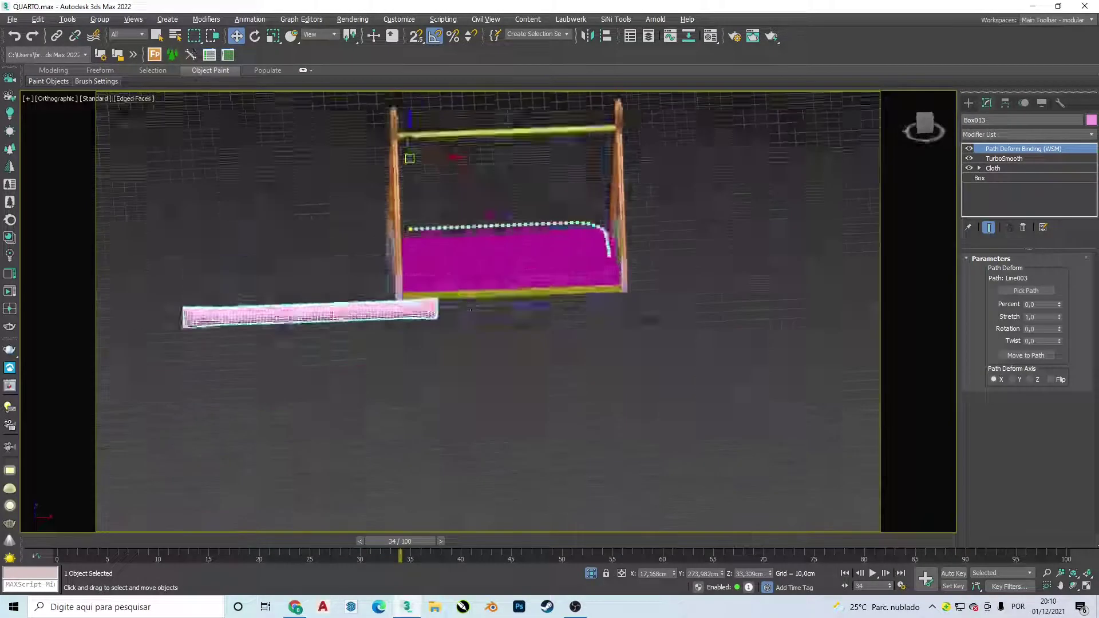
pyautogui.moveTo(470, 310)
pyautogui.keyDown('alt'); pyautogui.mouseDown(button='middle')
pyautogui.moveTo(502, 348)
pyautogui.moveTo(470, 255)
pyautogui.mouseUp(button='middle'); pyautogui.keyUp('alt')
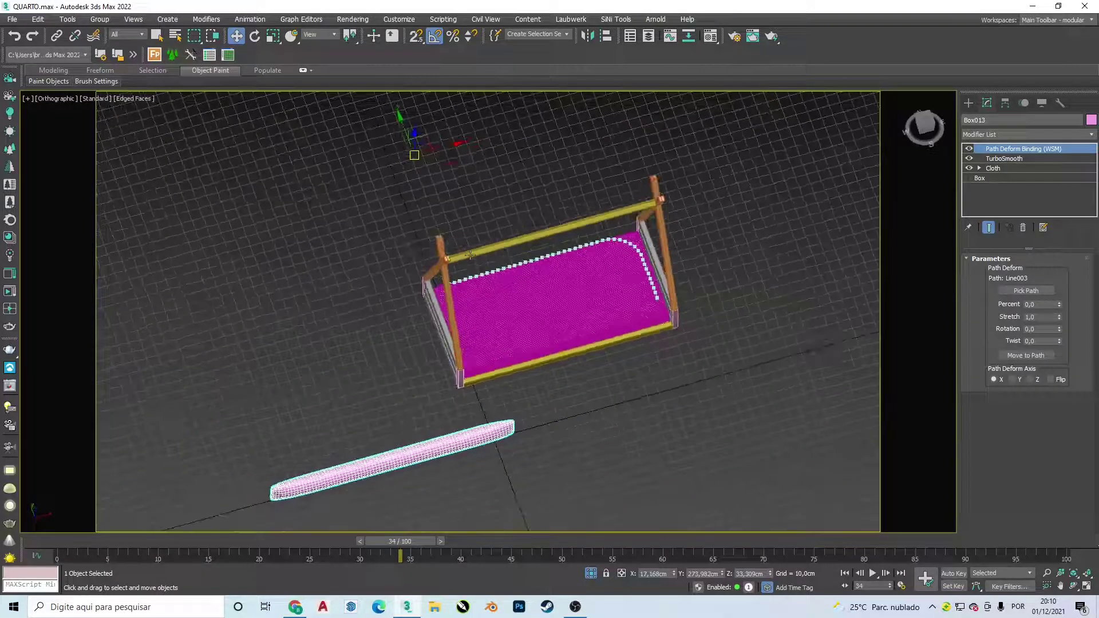
pyautogui.moveTo(417, 157)
pyautogui.mouseDown()
pyautogui.moveTo(554, 147)
pyautogui.moveTo(773, 257)
pyautogui.moveTo(712, 216)
pyautogui.moveTo(713, 253)
pyautogui.moveTo(450, 194)
pyautogui.moveTo(261, 186)
pyautogui.moveTo(659, 241)
pyautogui.moveTo(641, 252)
pyautogui.moveTo(643, 286)
pyautogui.moveTo(564, 203)
pyautogui.moveTo(483, 166)
pyautogui.moveTo(458, 179)
pyautogui.mouseUp()
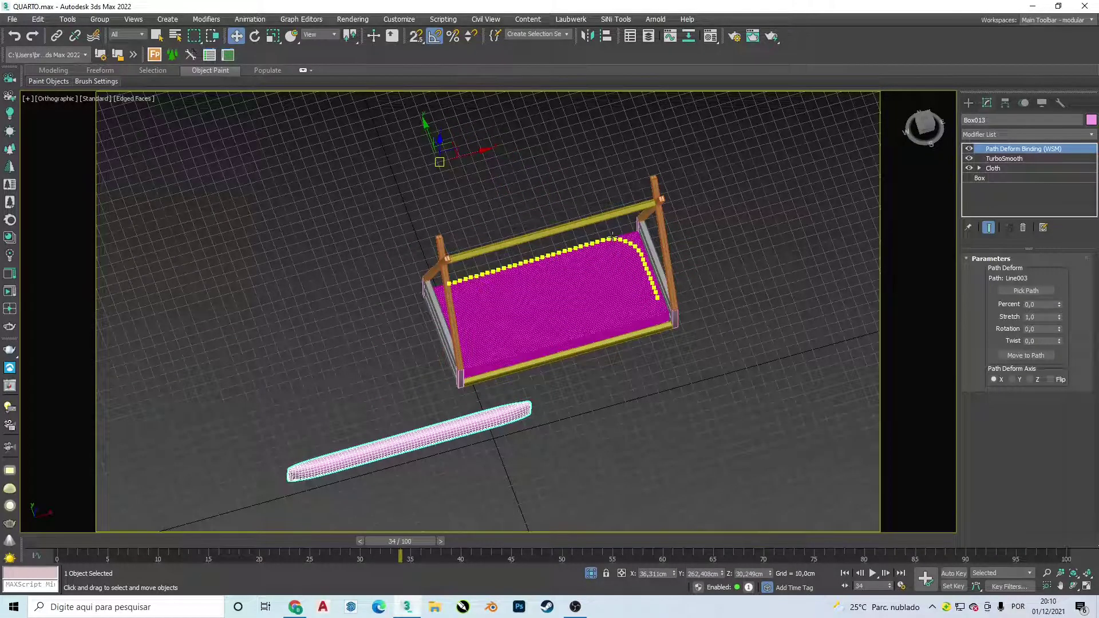
pyautogui.moveTo(659, 235); pyautogui.dragTo(633, 228)
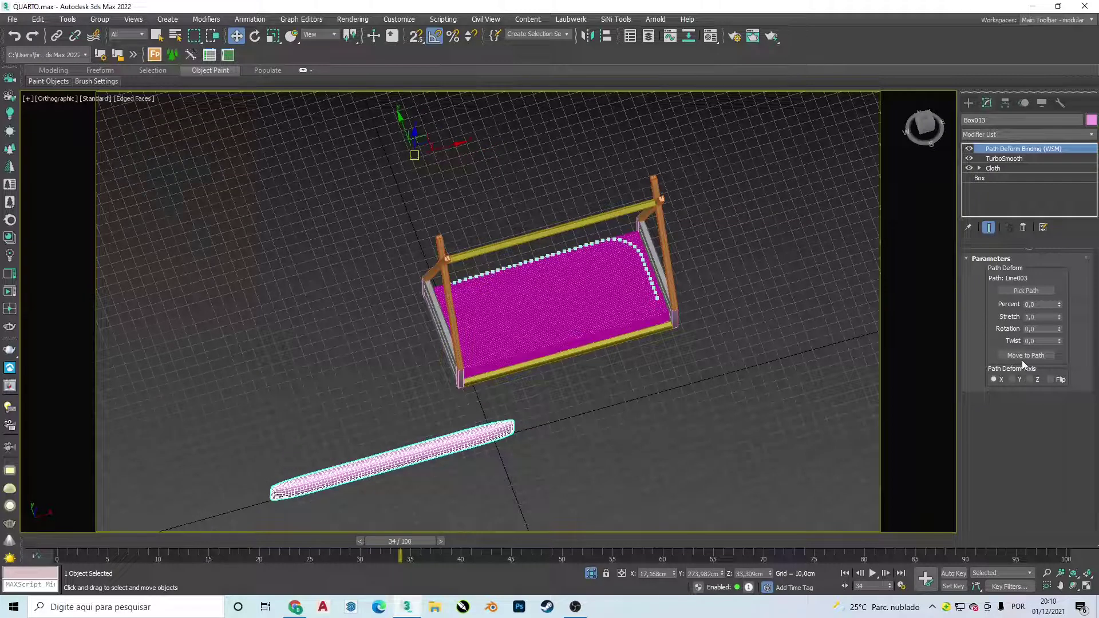
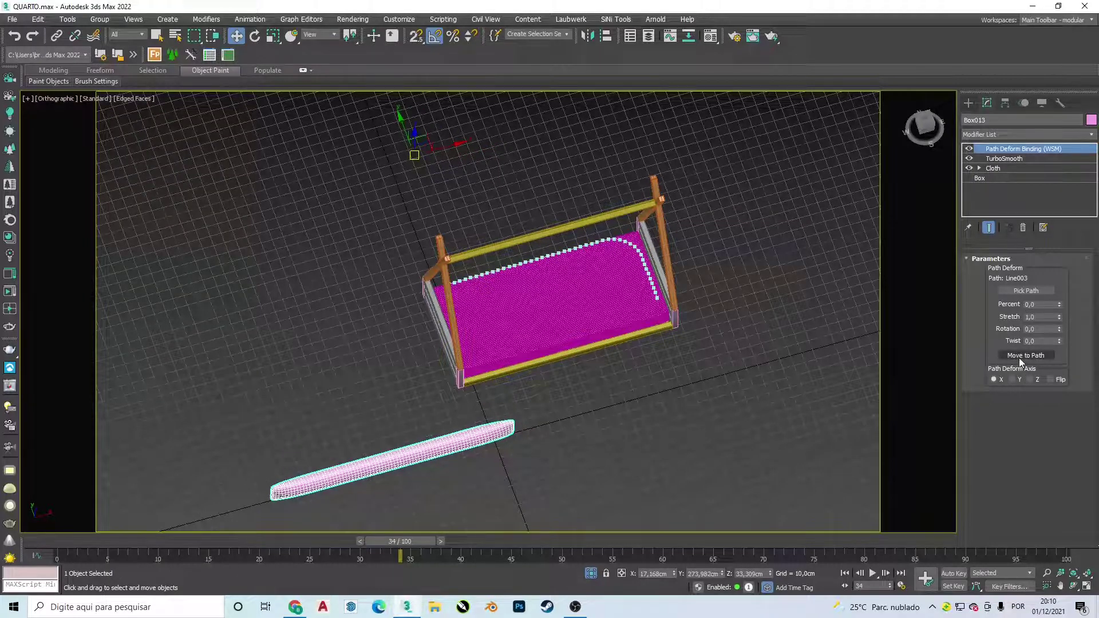
# Snap the pink bolster onto its path and slide it along the back edge and around the corner.
pyautogui.click(1020, 356)
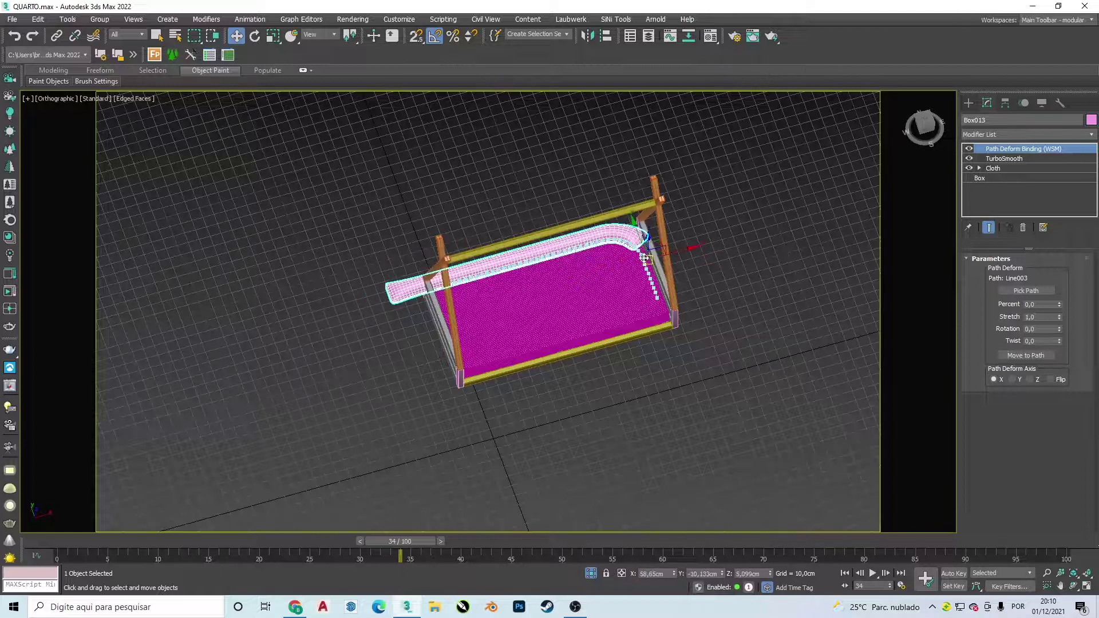
pyautogui.press('t')
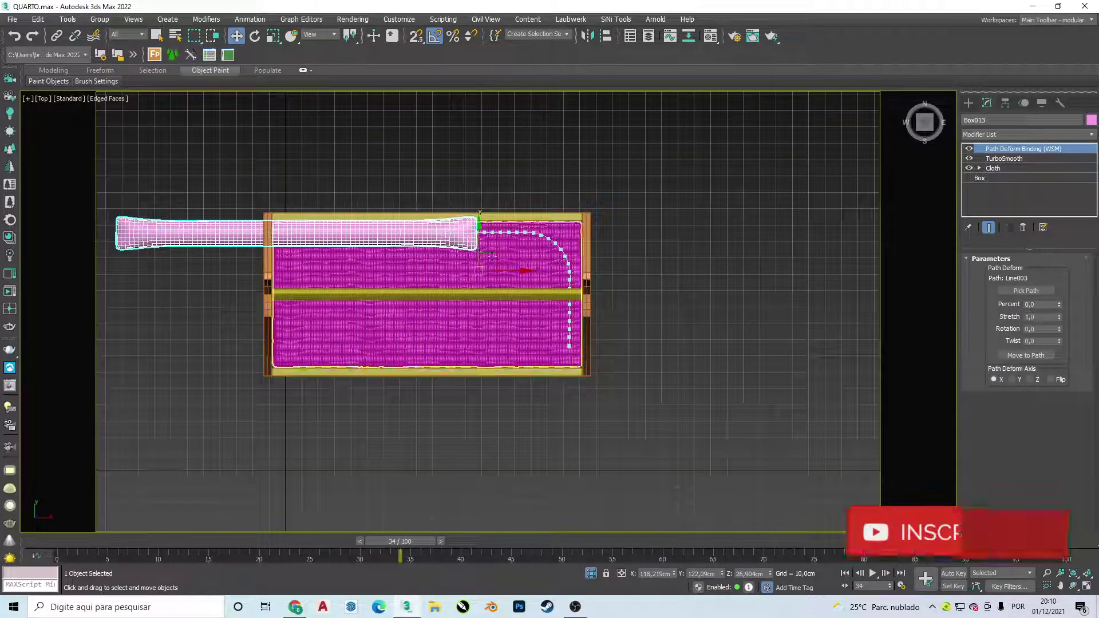
pyautogui.moveTo(505, 266); pyautogui.dragTo(692, 389)
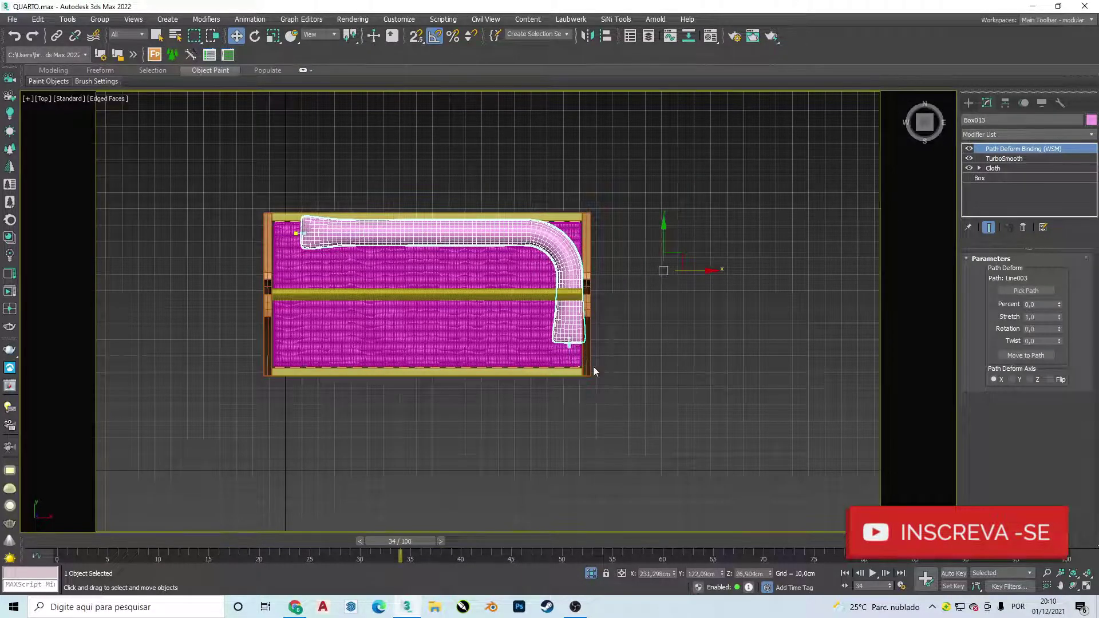
pyautogui.scroll(2, 576, 354)
pyautogui.keyDown('alt'); pyautogui.moveTo(568, 341); pyautogui.dragTo(585, 251, button='middle'); pyautogui.keyUp('alt')
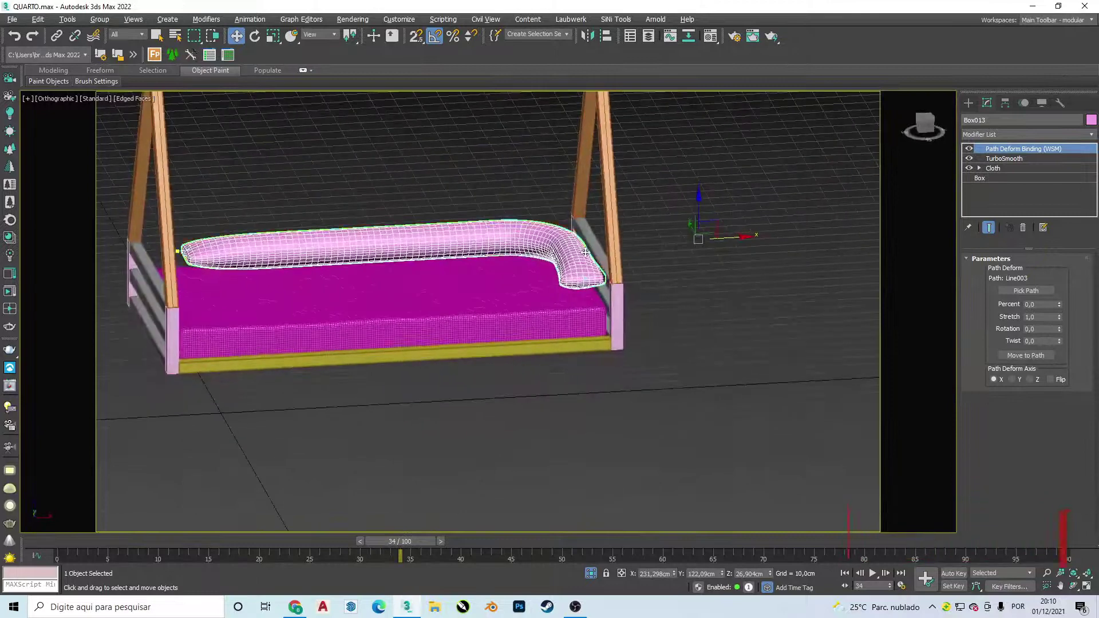
pyautogui.press('f')
pyautogui.scroll(3, 693, 315)
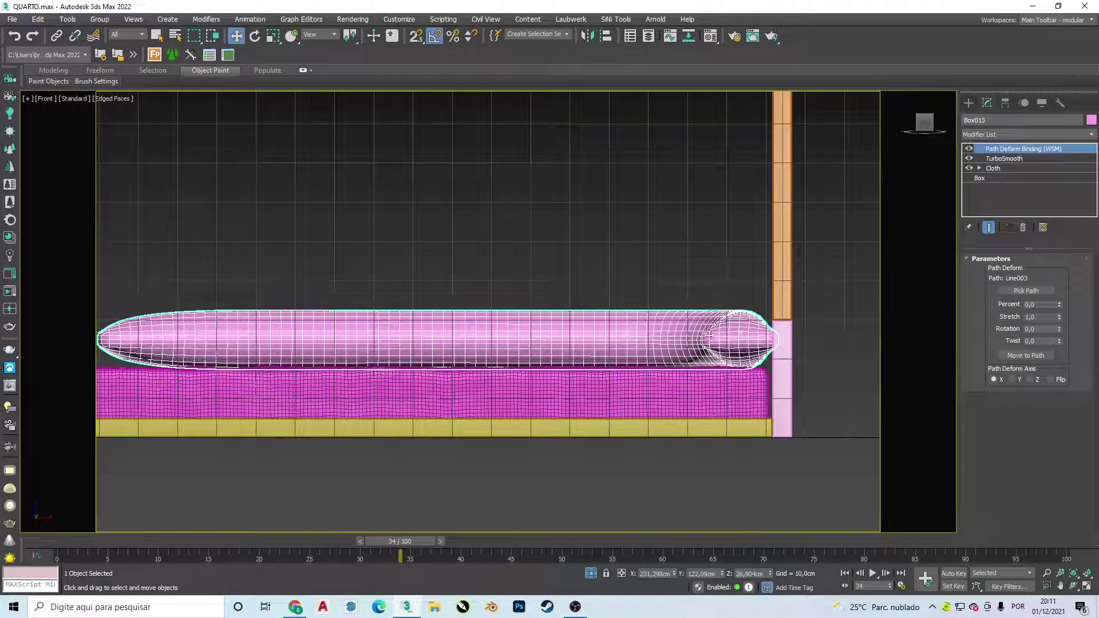
# Review the crib reference photos in the browser, then return to 3ds Max.
pyautogui.hotkey('alt', 'Tab')
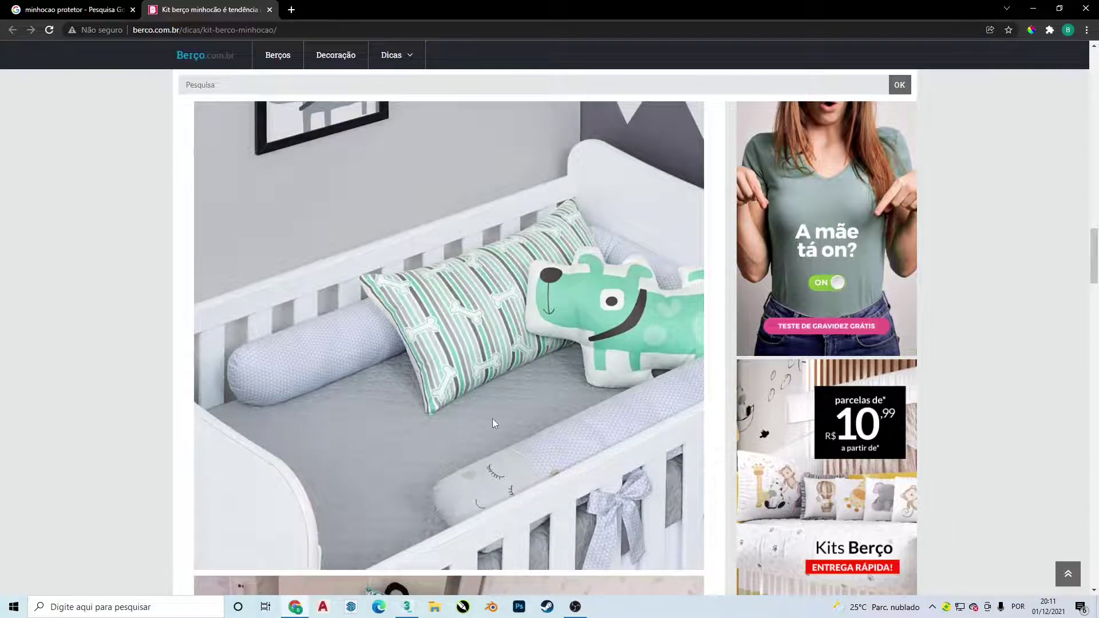
pyautogui.scroll(-3, 489, 418)
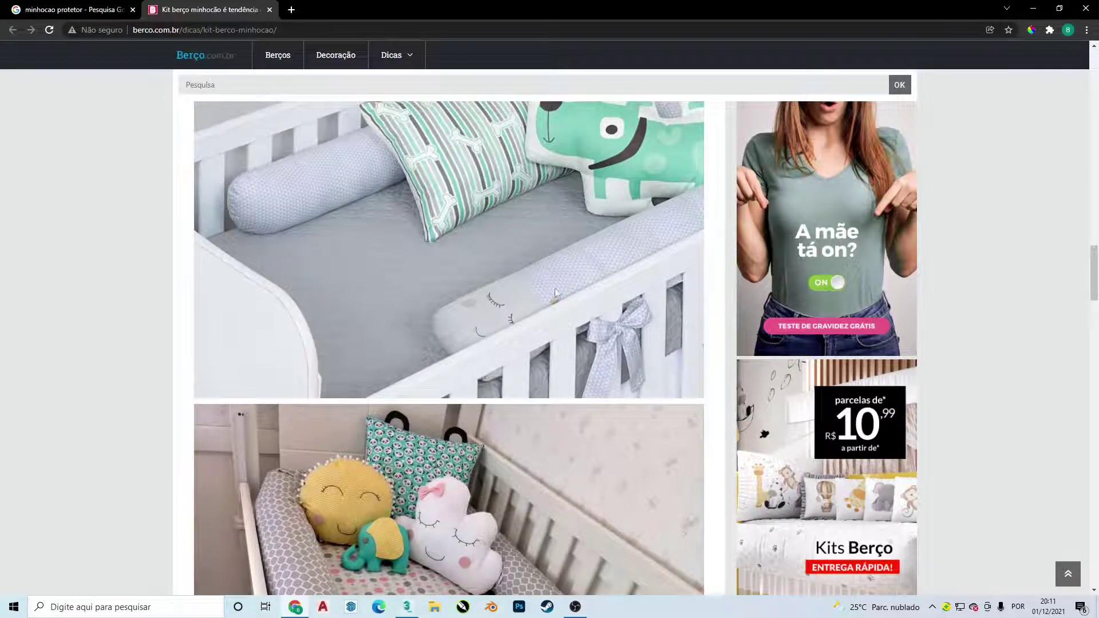
pyautogui.scroll(-1, 431, 193)
pyautogui.scroll(-4, 387, 220)
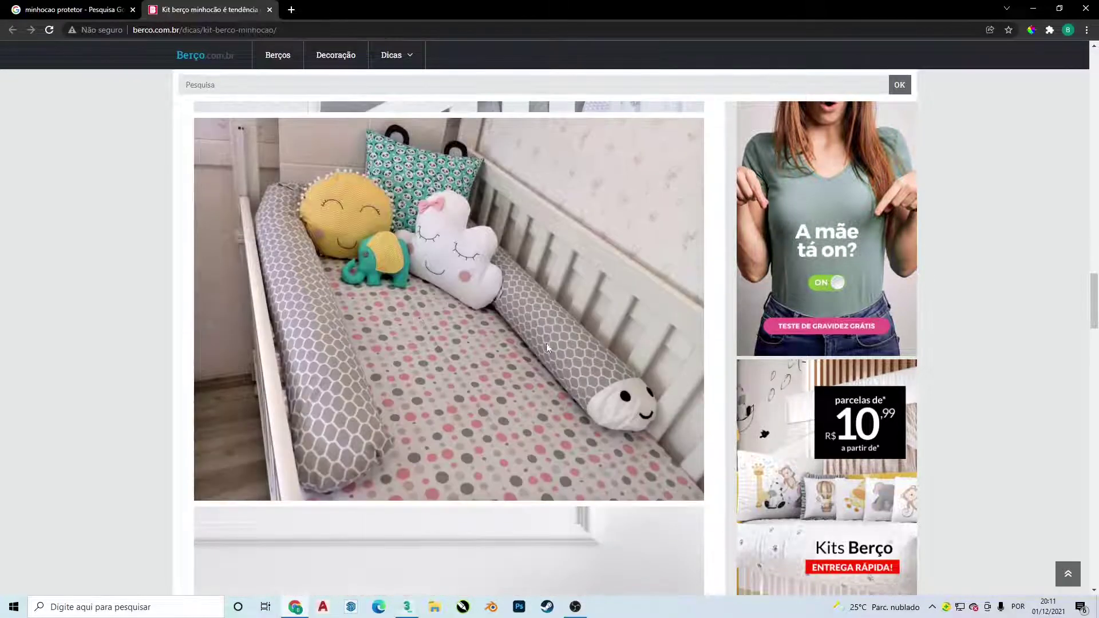
pyautogui.hotkey('alt', 'Tab')
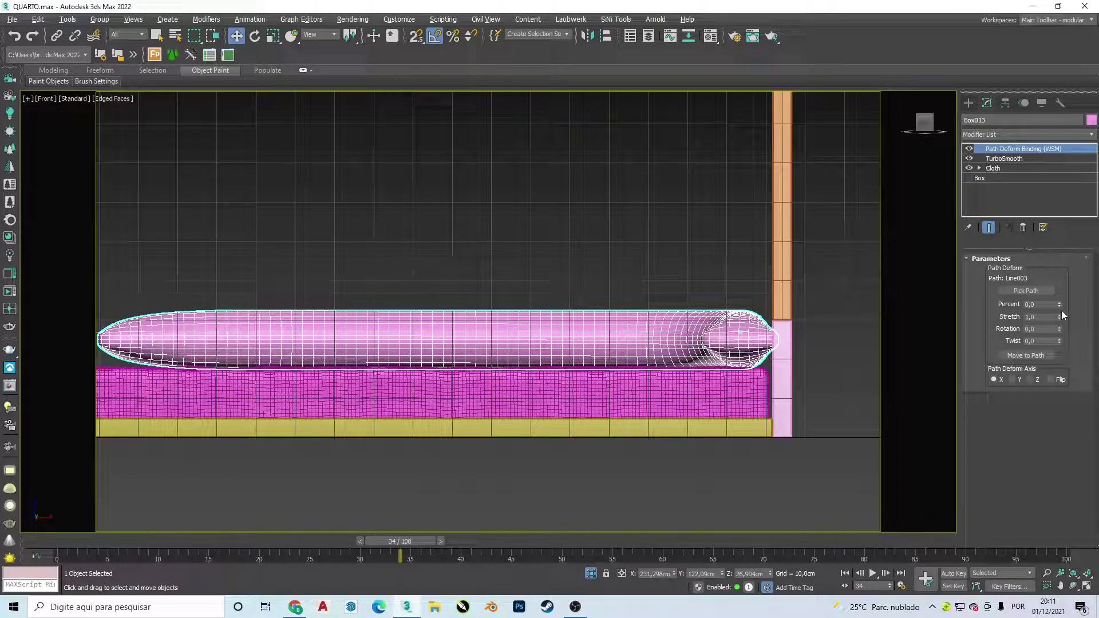
# Set the bolster's Path Deform rotation to 63.5 degrees and return to Top view.
pyautogui.moveTo(1058, 332)
pyautogui.mouseDown()
pyautogui.moveTo(1036, 244)
pyautogui.moveTo(1032, 257)
pyautogui.mouseUp()
pyautogui.keyDown('alt'); pyautogui.moveTo(516, 297); pyautogui.dragTo(578, 276, button='middle'); pyautogui.keyUp('alt')
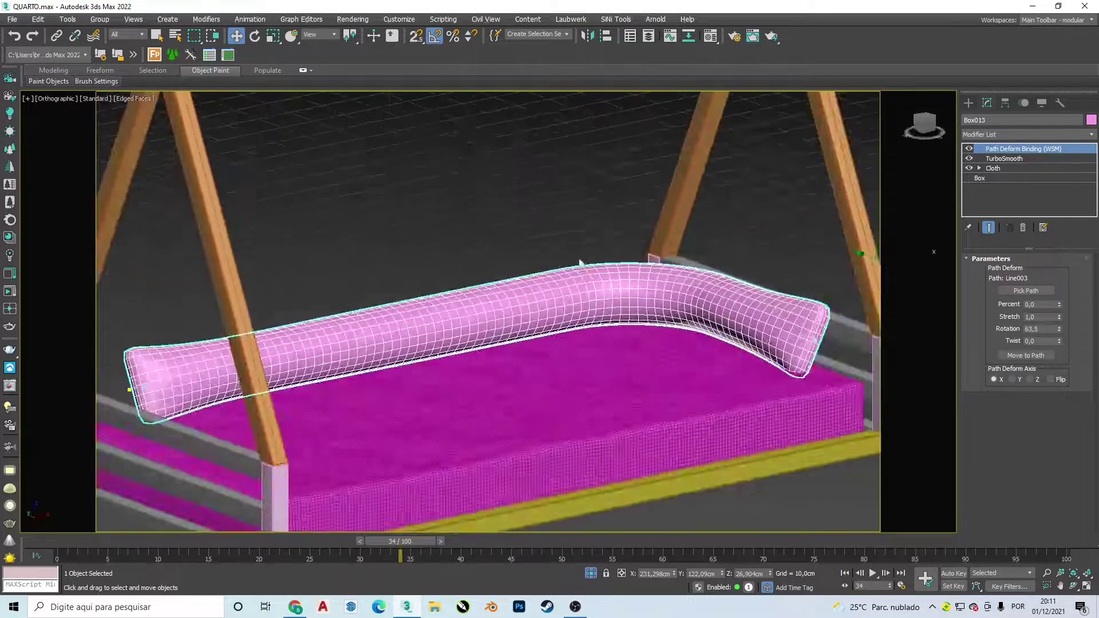
pyautogui.scroll(-5, 725, 337)
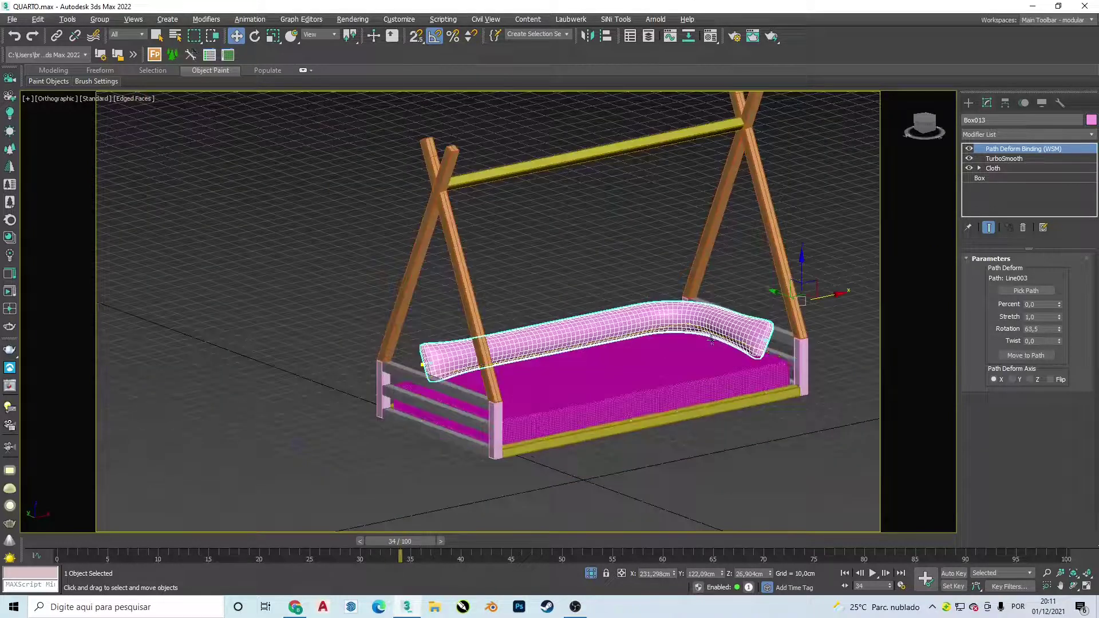
pyautogui.keyDown('alt'); pyautogui.moveTo(725, 338); pyautogui.dragTo(702, 324, button='middle'); pyautogui.keyUp('alt')
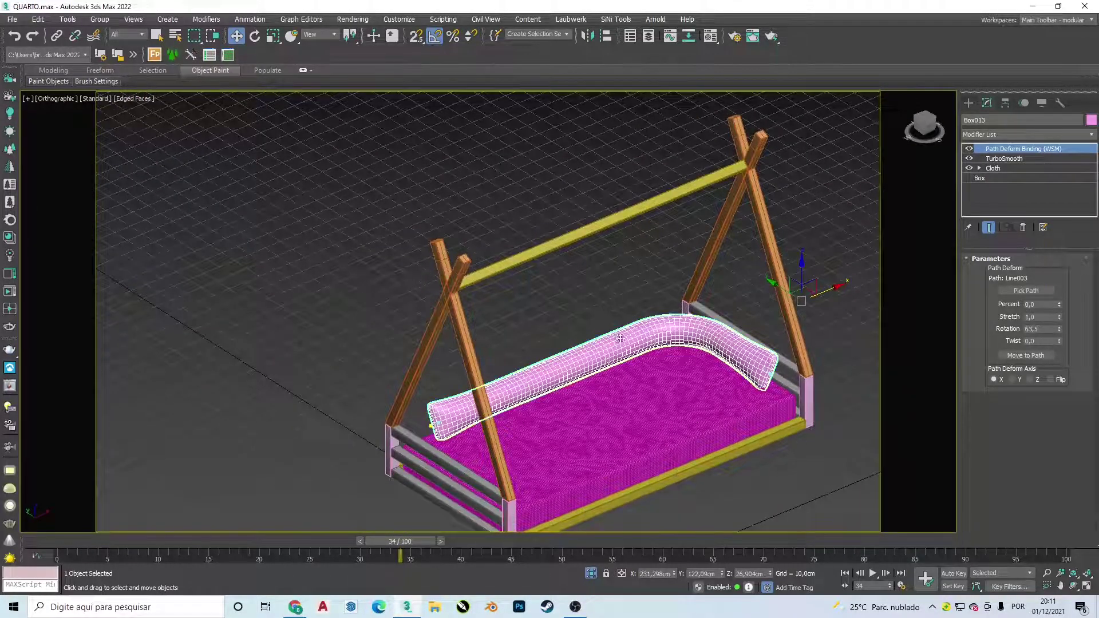
pyautogui.scroll(1, 620, 339)
pyautogui.scroll(1, 744, 360)
pyautogui.scroll(1, 693, 346)
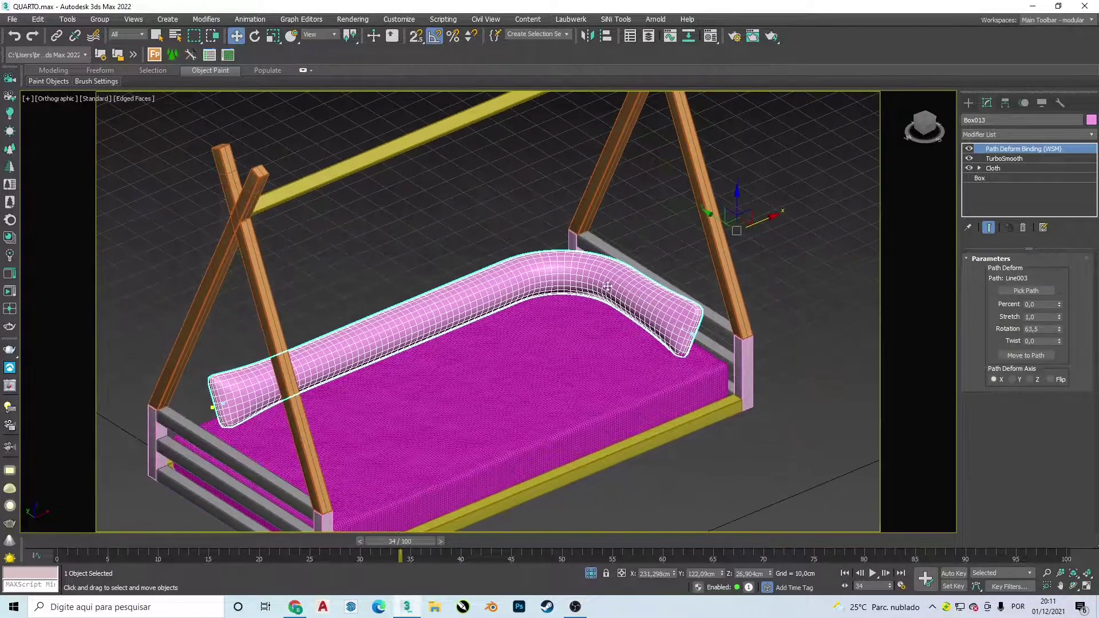
pyautogui.scroll(1, 608, 286)
pyautogui.scroll(-1, 611, 287)
pyautogui.scroll(1, 516, 304)
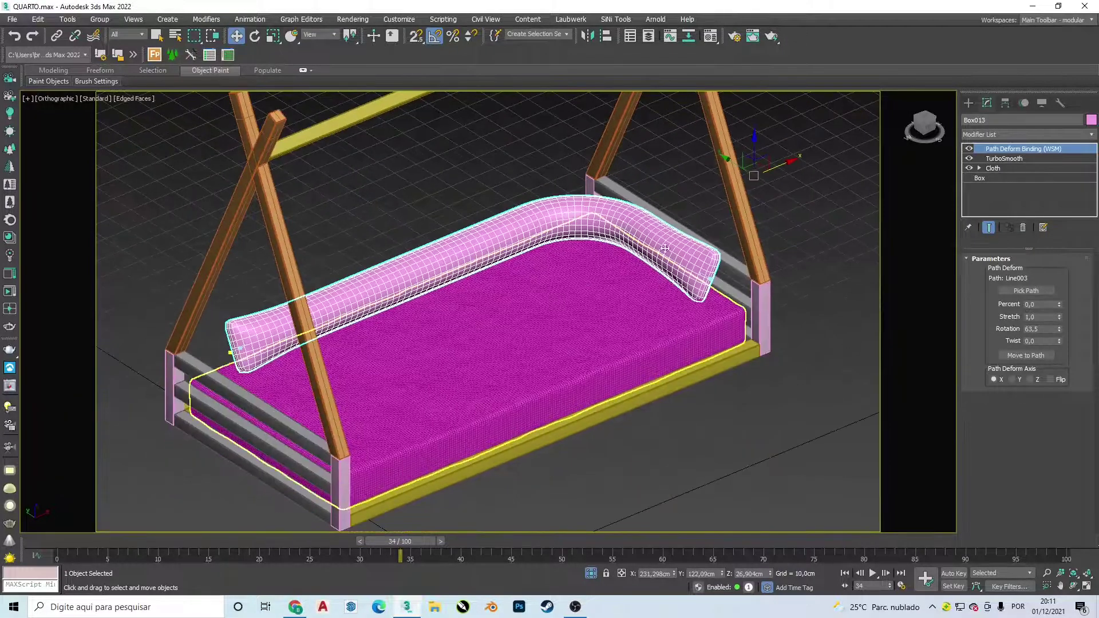
pyautogui.press('t')
pyautogui.scroll(-2, 664, 296)
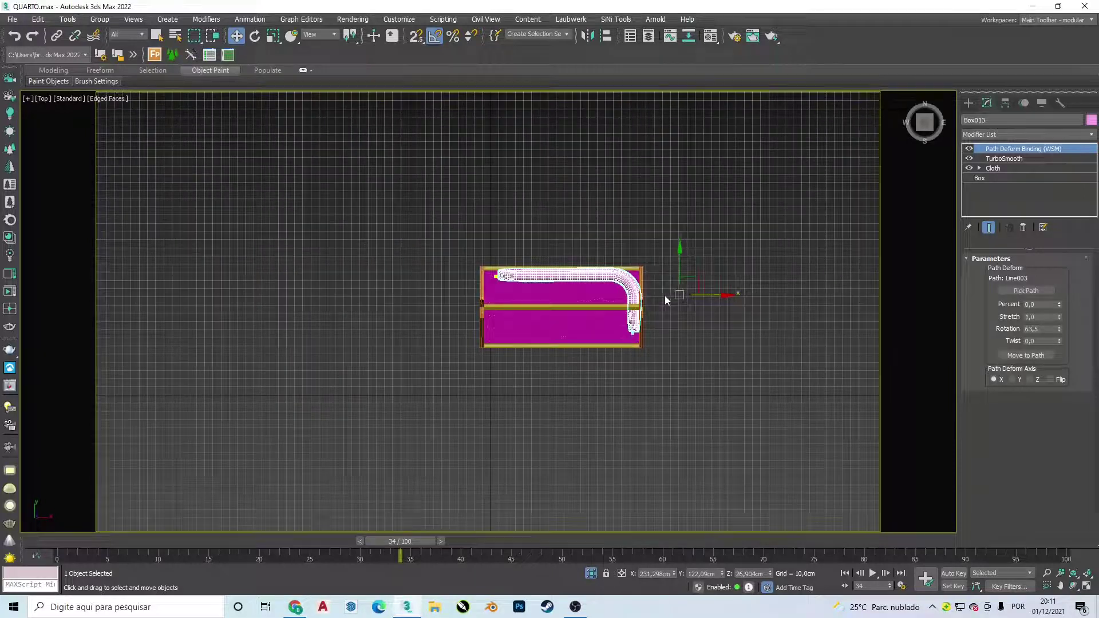
pyautogui.moveTo(925, 122)
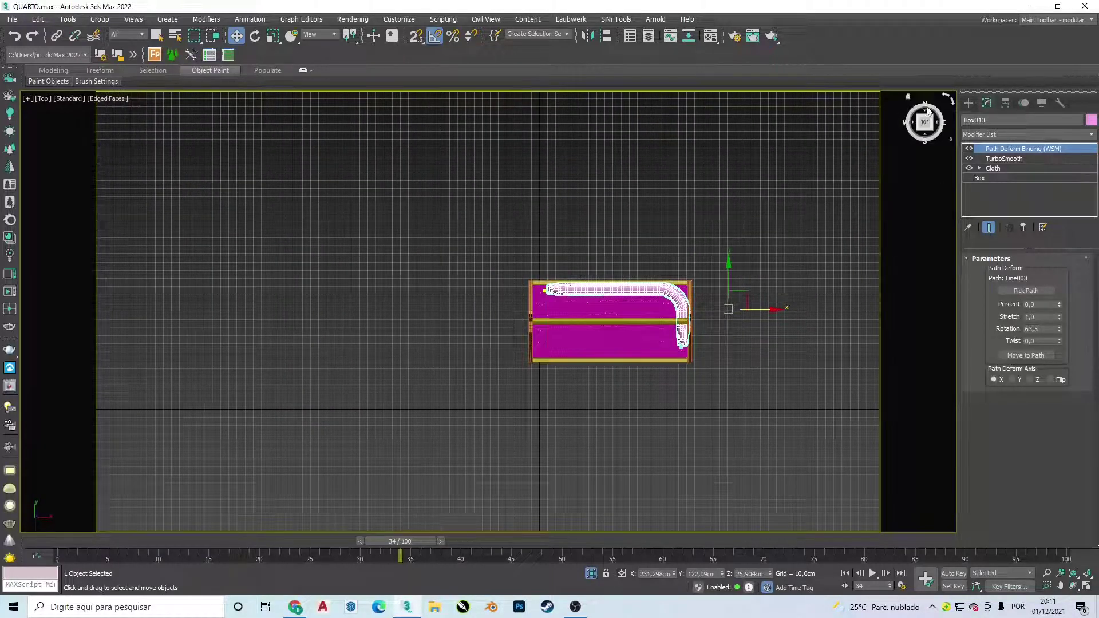
# Draw a rectangle shape in Top view above the bed.
pyautogui.click(968, 102)
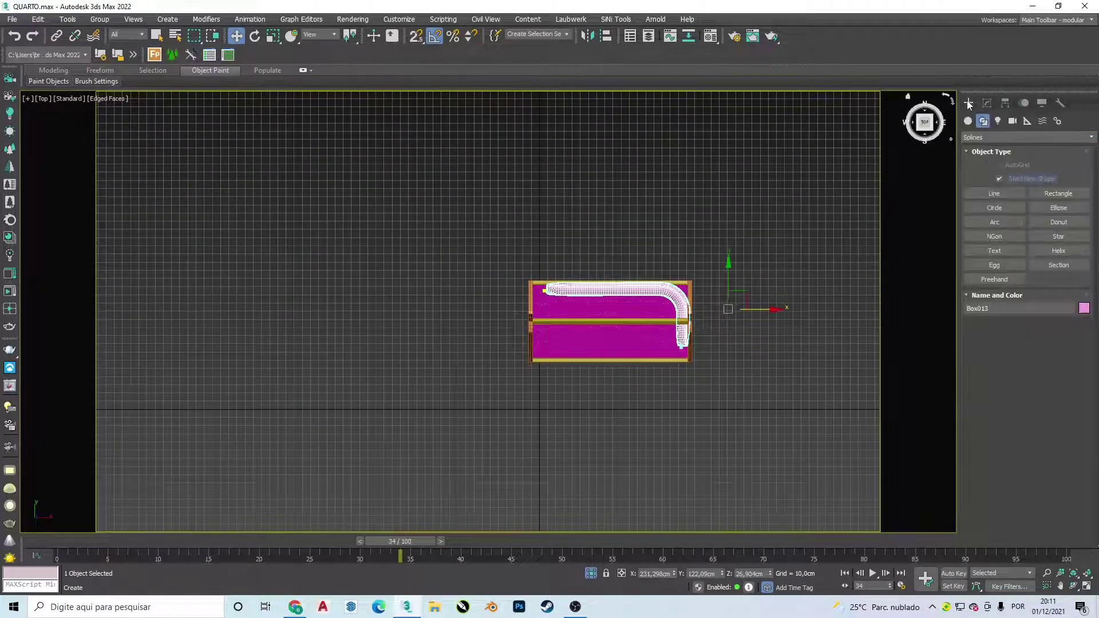
pyautogui.click(1018, 194)
pyautogui.moveTo(706, 210); pyautogui.dragTo(718, 238, button='middle')
pyautogui.moveTo(645, 238); pyautogui.dragTo(621, 265, button='middle')
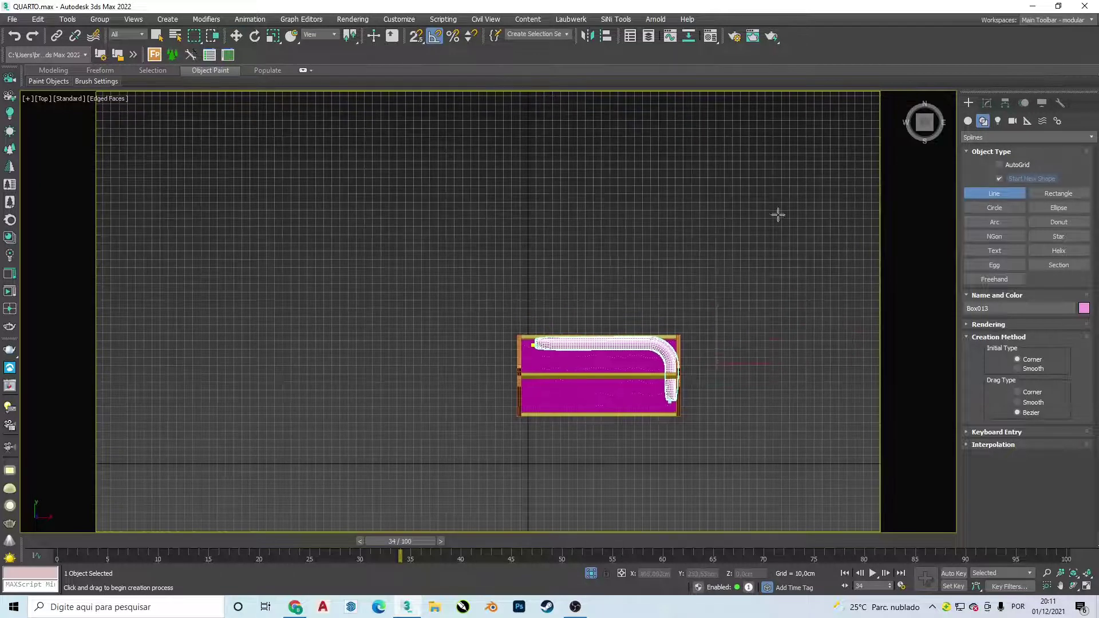
pyautogui.click(1036, 194)
pyautogui.moveTo(378, 181); pyautogui.dragTo(519, 259)
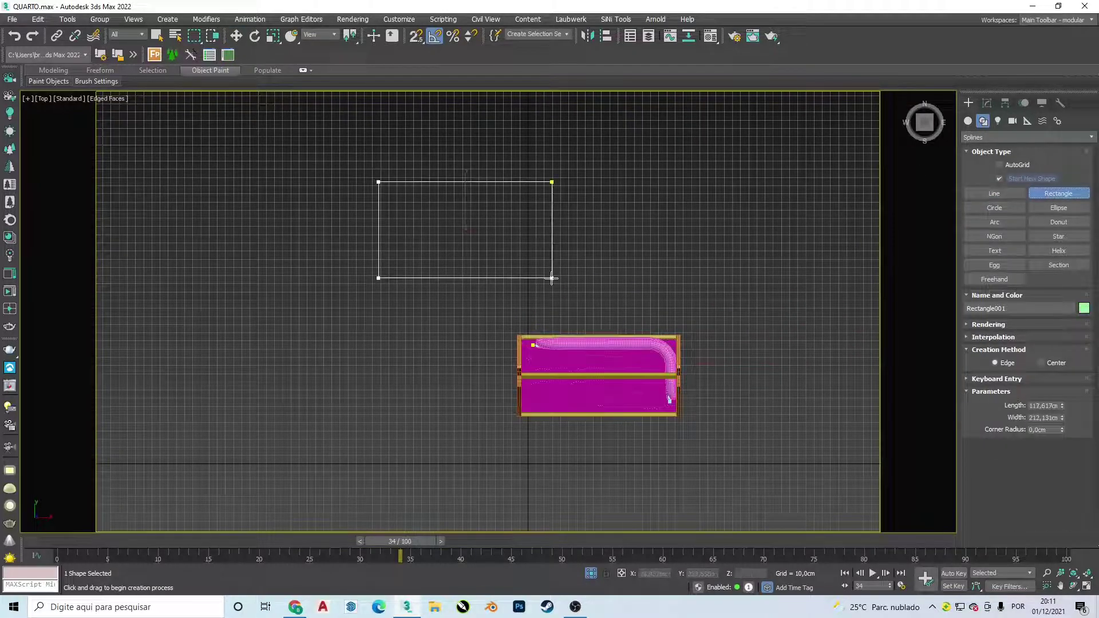
pyautogui.rightClick(519, 258)
pyautogui.scroll(2, 578, 355)
pyautogui.moveTo(578, 355); pyautogui.dragTo(541, 284, button='middle')
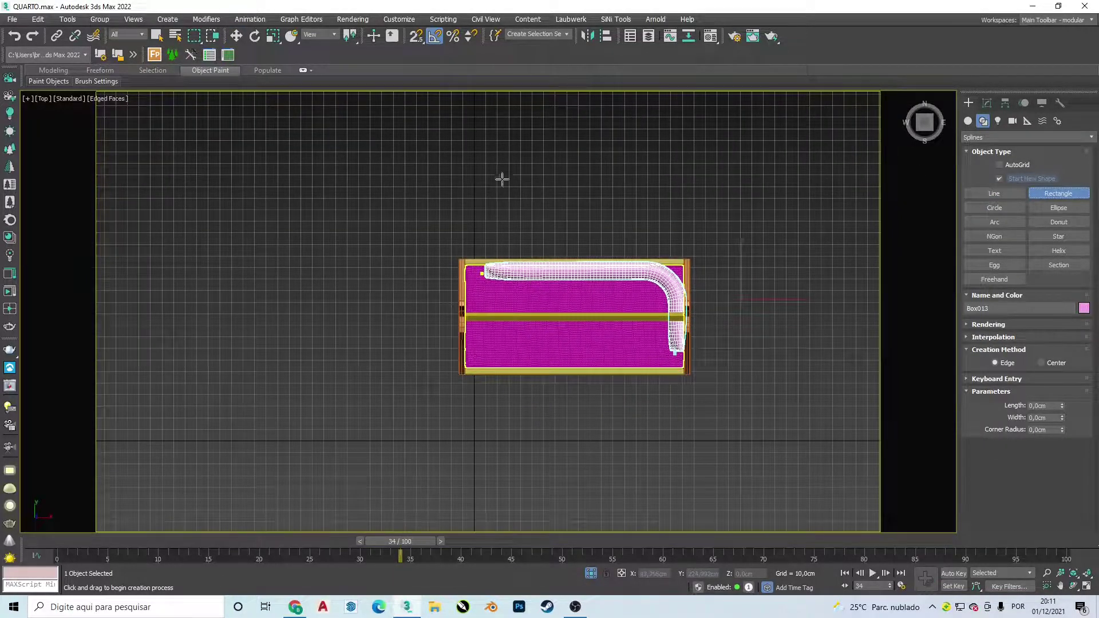
pyautogui.moveTo(502, 179); pyautogui.dragTo(484, 258, button='middle')
pyautogui.moveTo(468, 182); pyautogui.dragTo(660, 276)
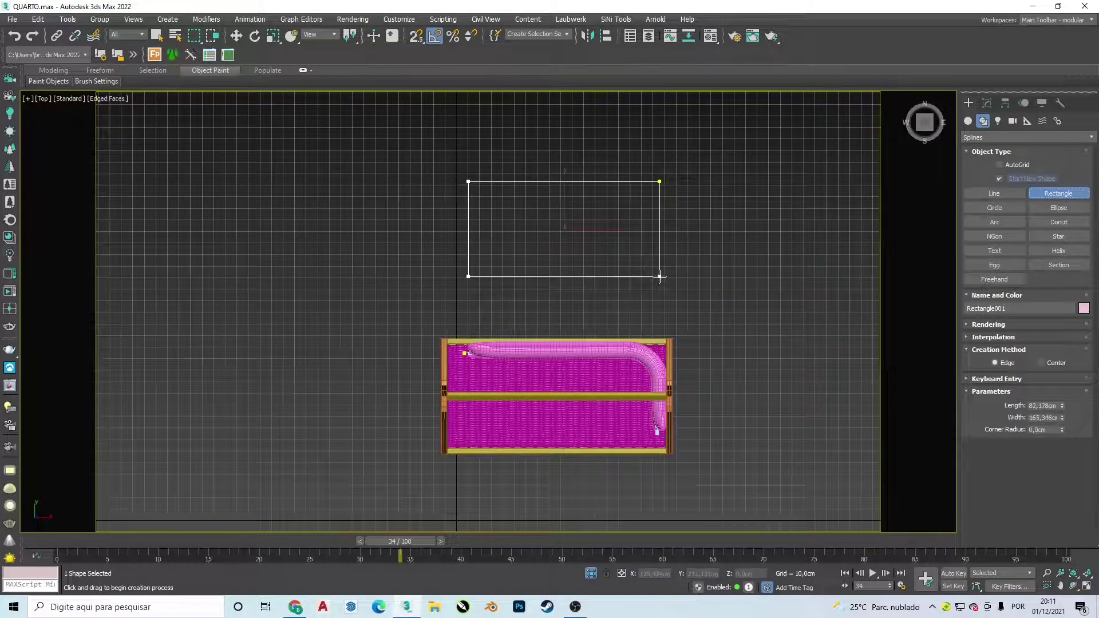
pyautogui.rightClick(669, 240)
# Convert the rectangle to an Editable Spline.
pyautogui.rightClick(633, 229)
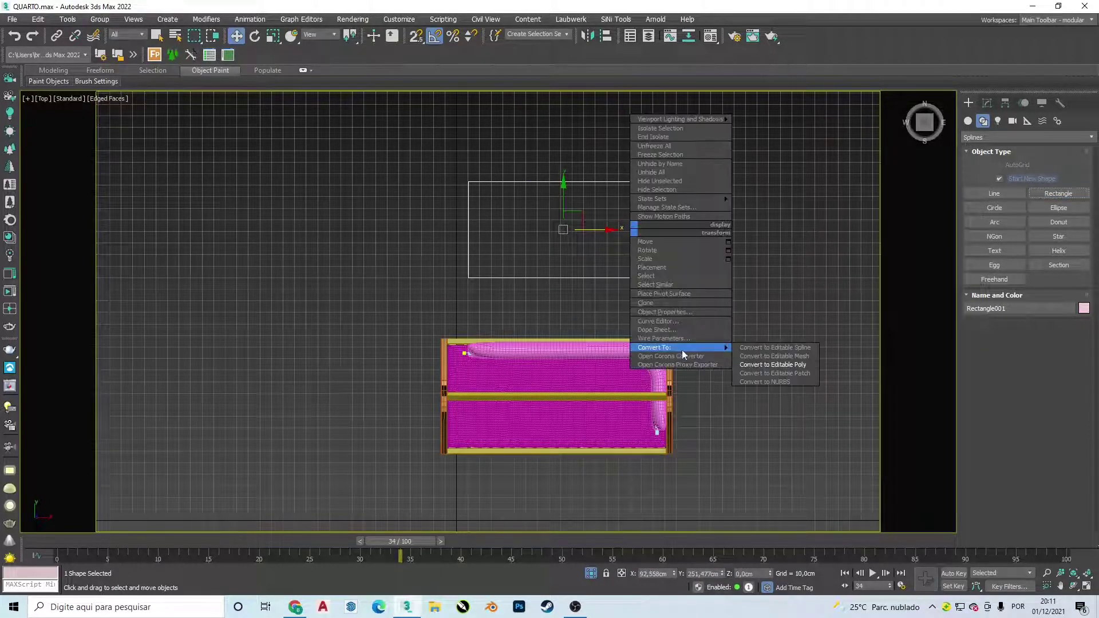
pyautogui.click(787, 348)
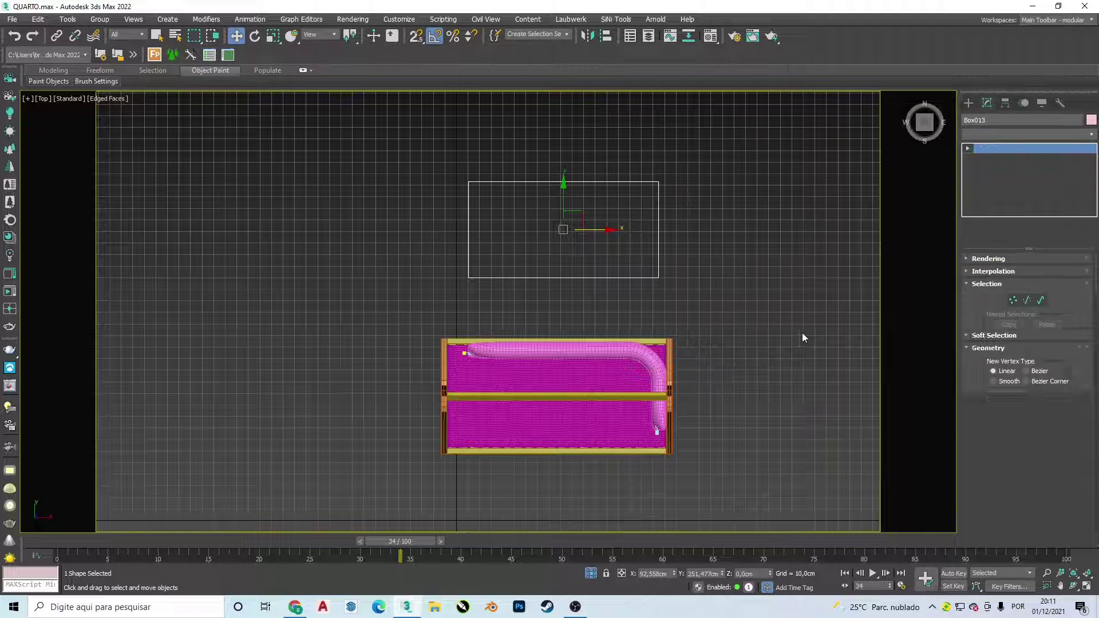
pyautogui.click(1027, 300)
pyautogui.click(468, 217)
pyautogui.click(282, 221)
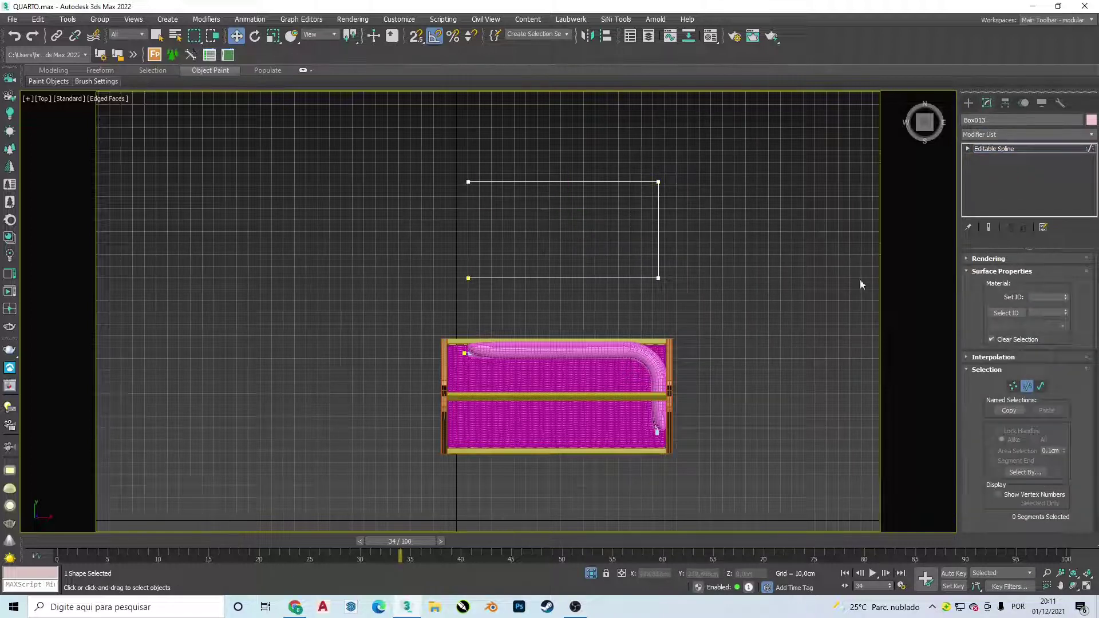
# Fillet the rectangle's two right vertices by 32 cm into a U shape.
pyautogui.click(1015, 388)
pyautogui.moveTo(692, 123); pyautogui.dragTo(647, 292)
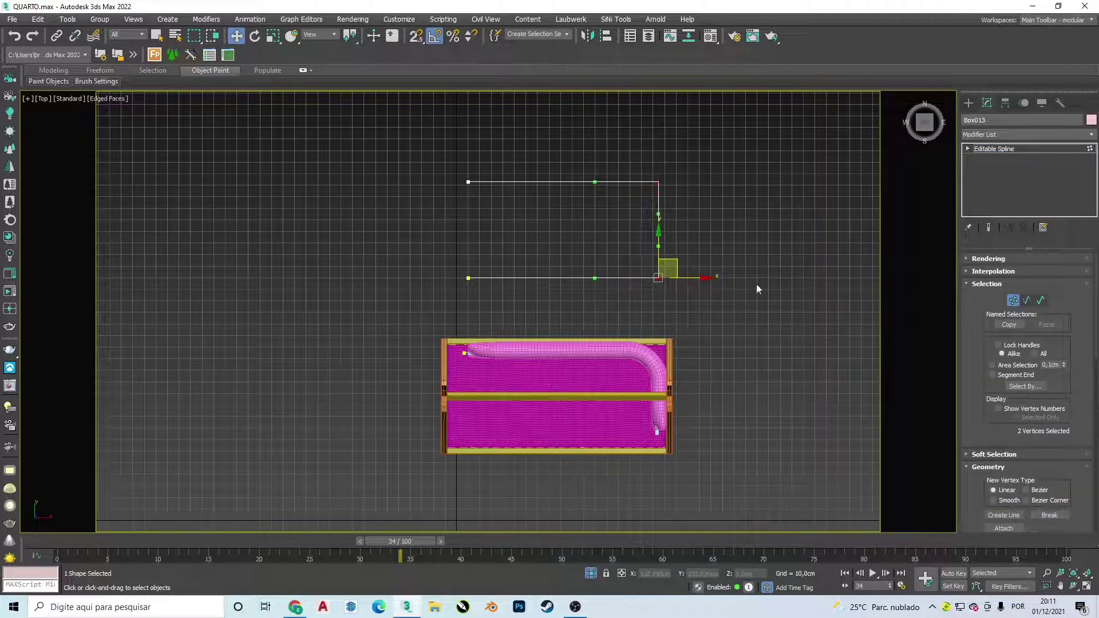
pyautogui.scroll(-3, 1076, 458)
pyautogui.scroll(-3, 1086, 486)
pyautogui.scroll(-3, 1086, 485)
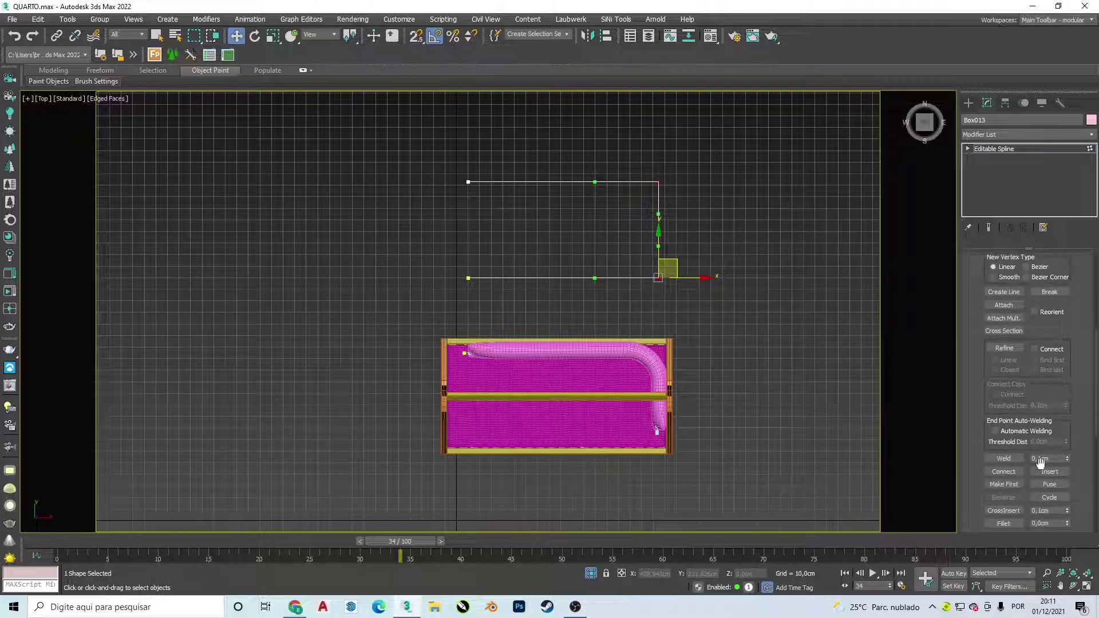
pyautogui.scroll(-2, 1038, 473)
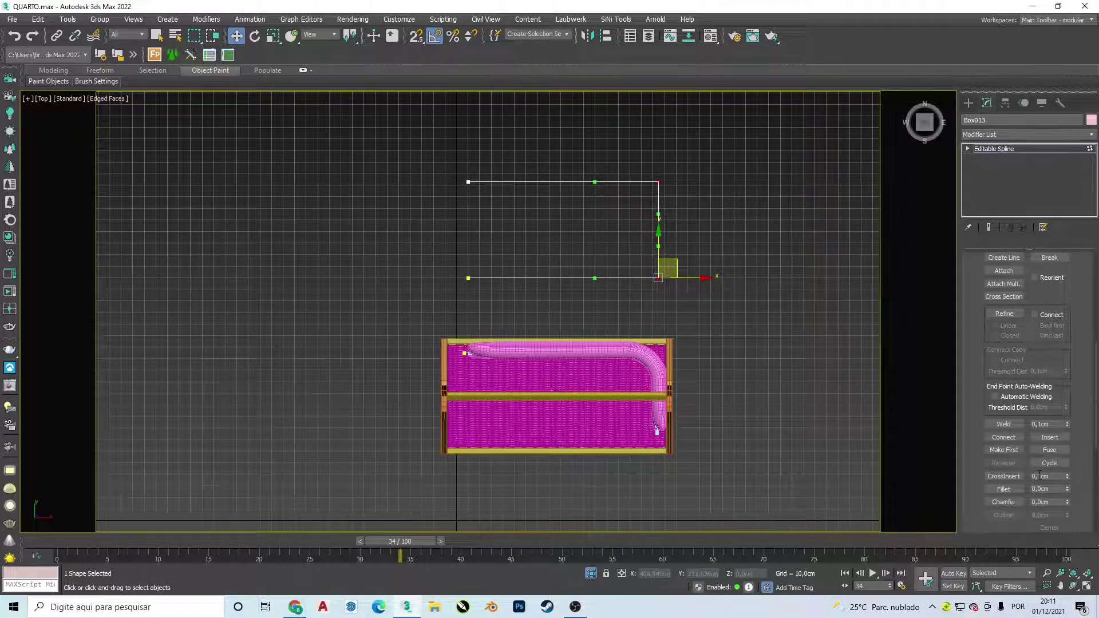
pyautogui.moveTo(1067, 488); pyautogui.dragTo(1067, 469)
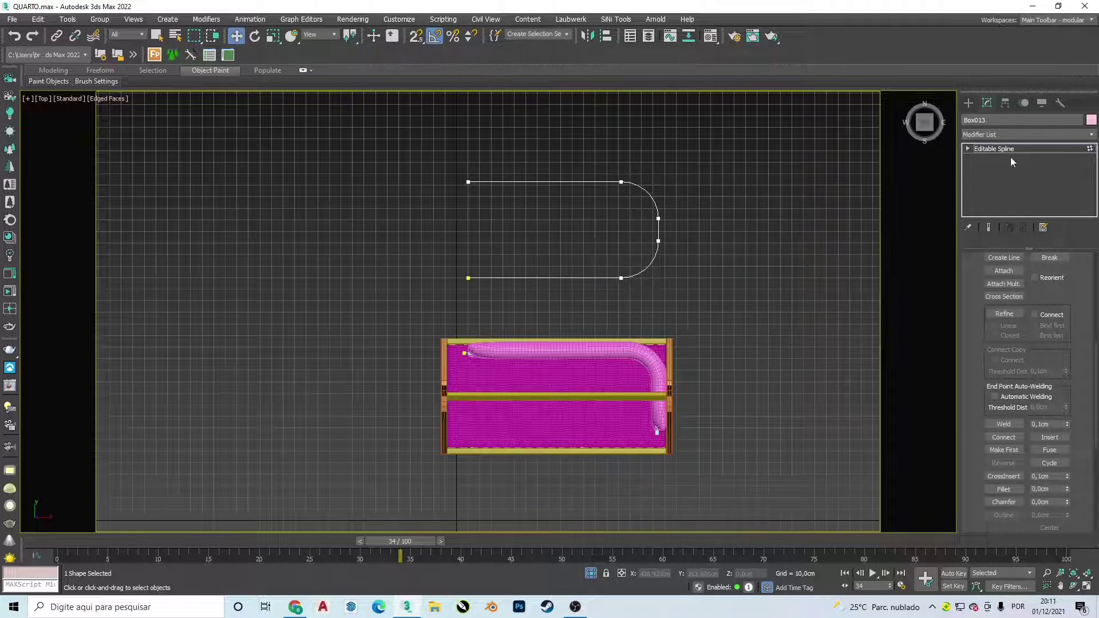
pyautogui.click(968, 103)
pyautogui.click(870, 138)
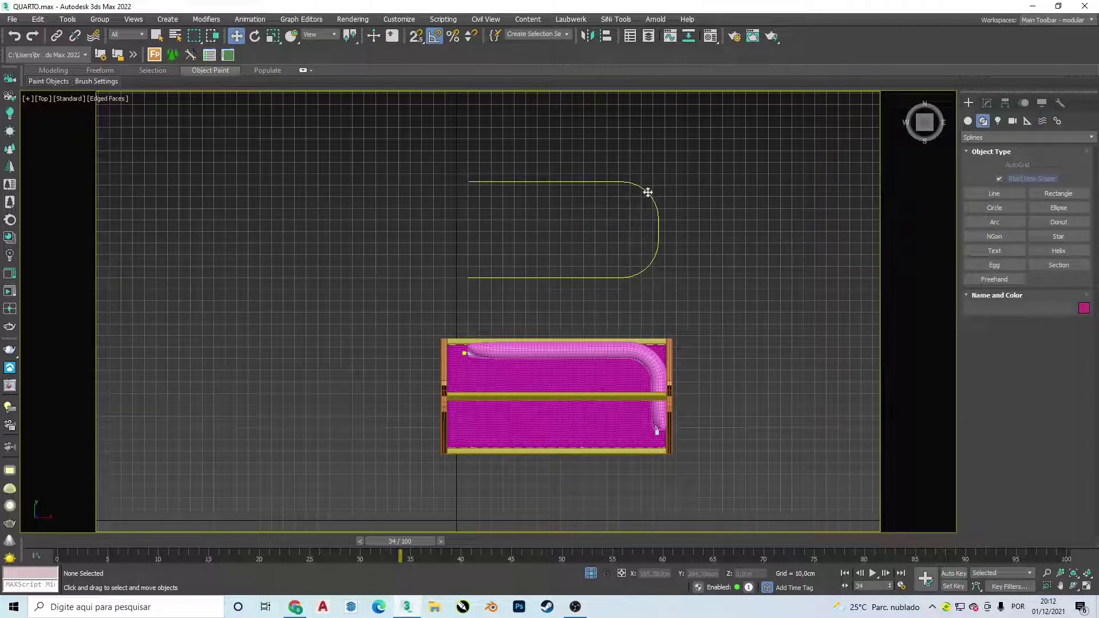
# Add a Normalize Spline modifier with 5,0 cm segments to the U spline.
pyautogui.click(647, 189)
pyautogui.click(986, 104)
pyautogui.click(1006, 134)
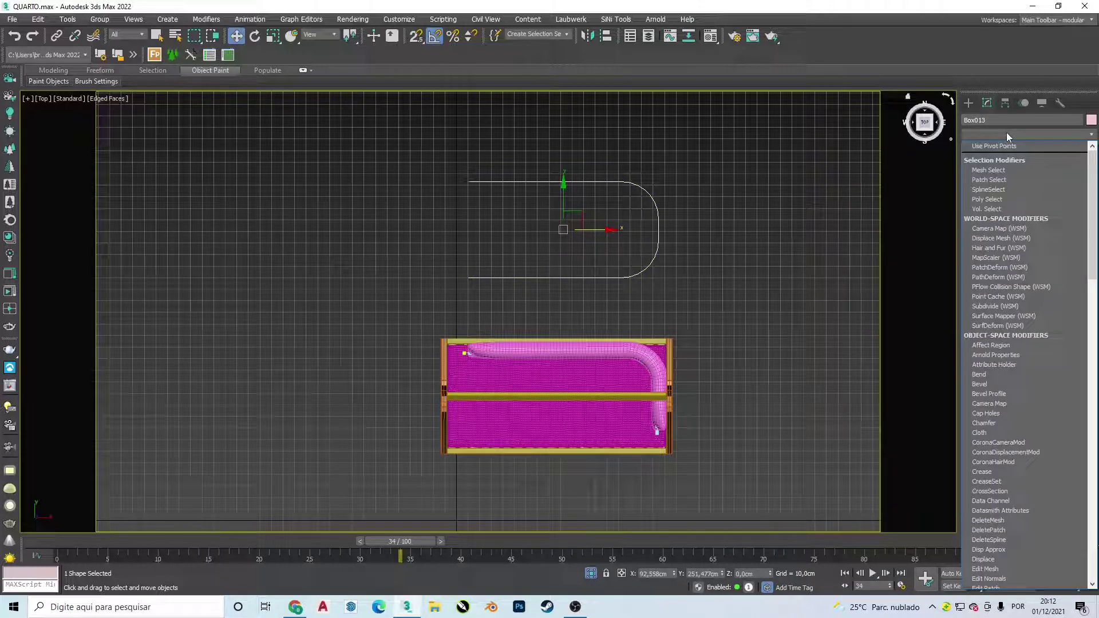
pyautogui.write('nor')
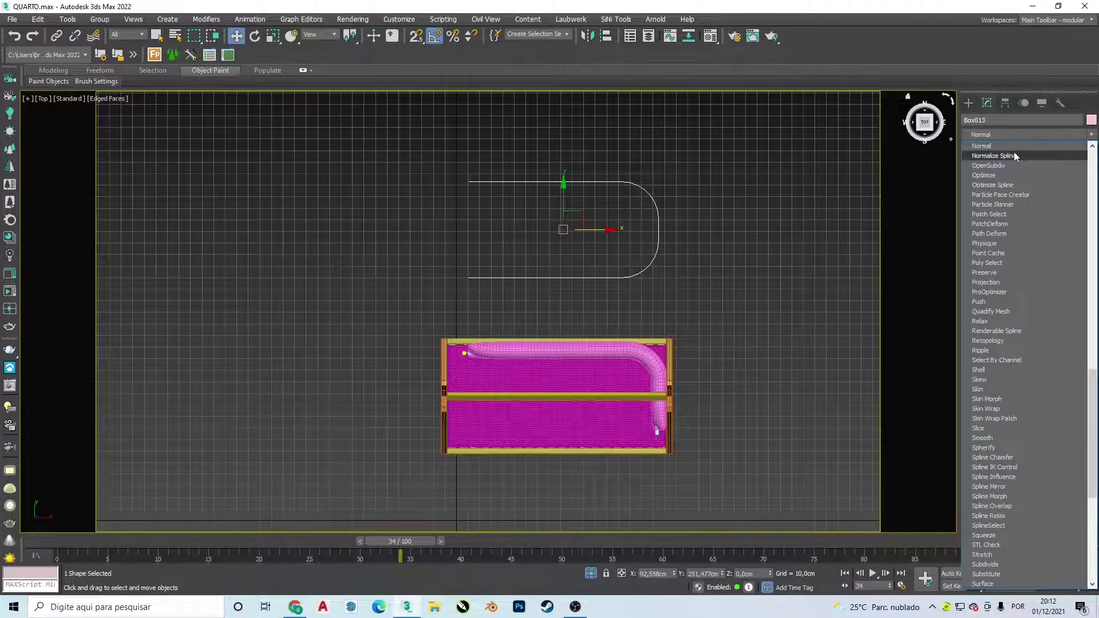
pyautogui.click(999, 155)
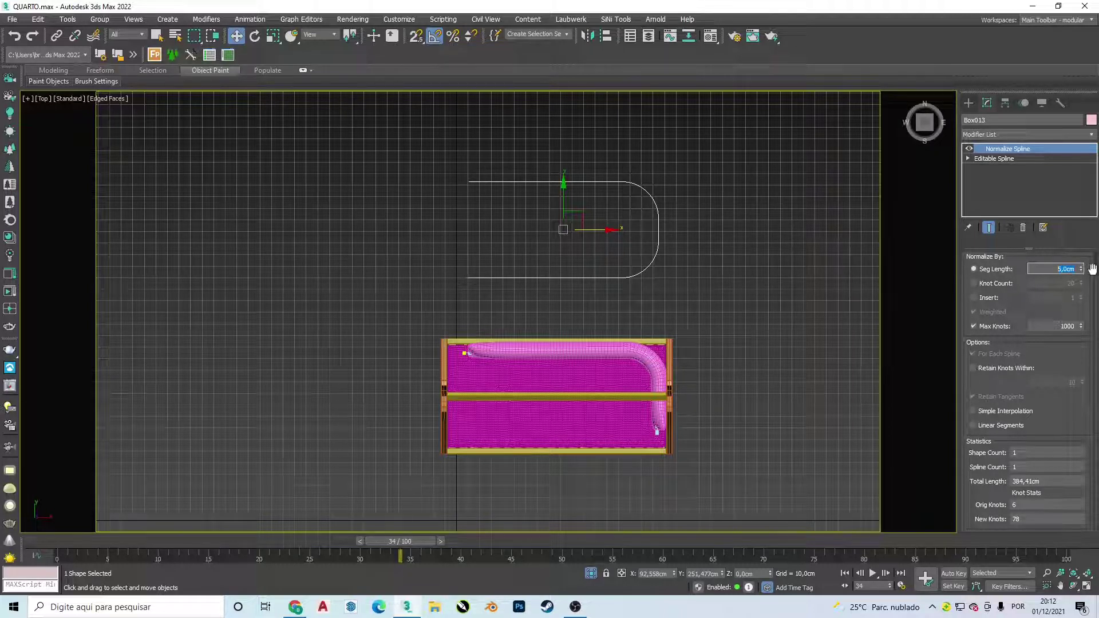
# Turn on Vertex Ticks display for the spline, then select the cushion.
pyautogui.click(1042, 103)
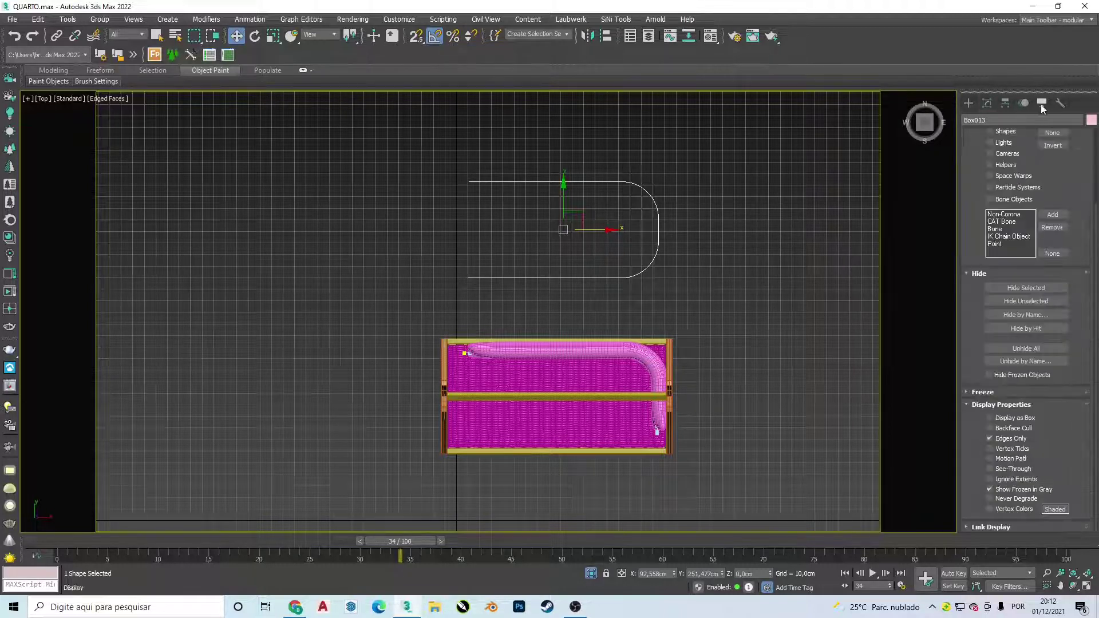
pyautogui.click(1003, 450)
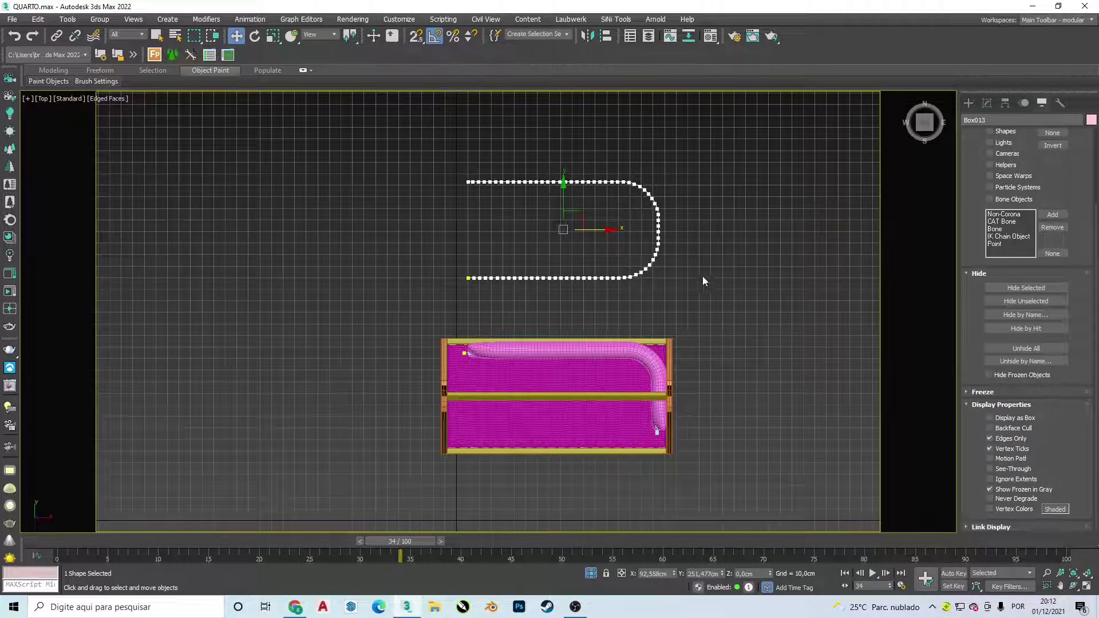
pyautogui.click(969, 103)
pyautogui.click(785, 201)
pyautogui.click(643, 343)
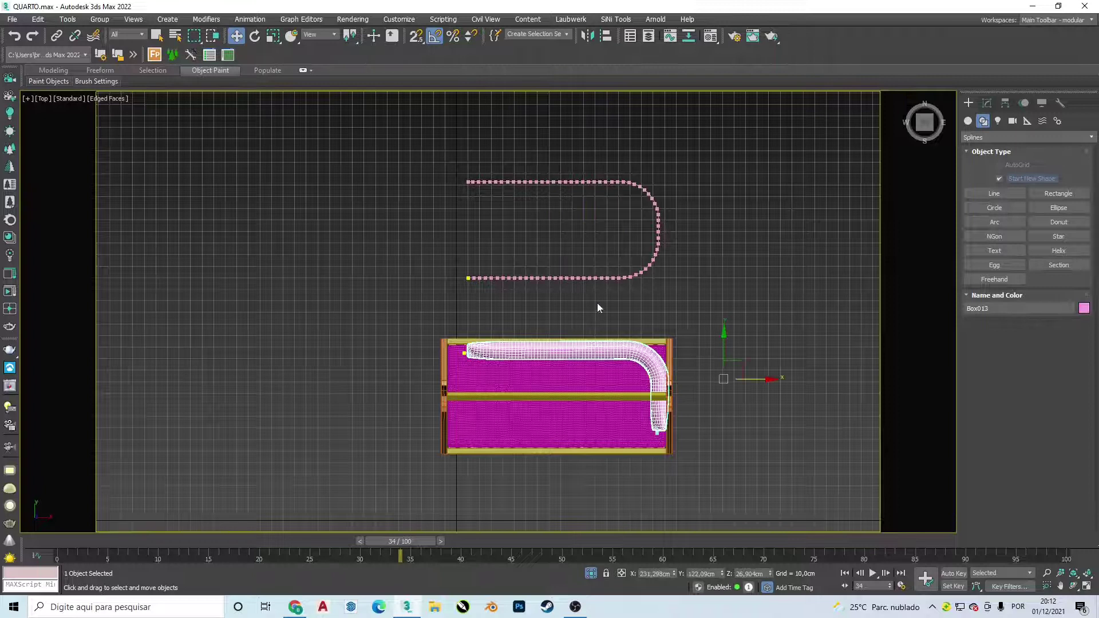
# Bind the pink cushion to the U spline with Path Deform and slide it along the curve.
pyautogui.click(986, 109)
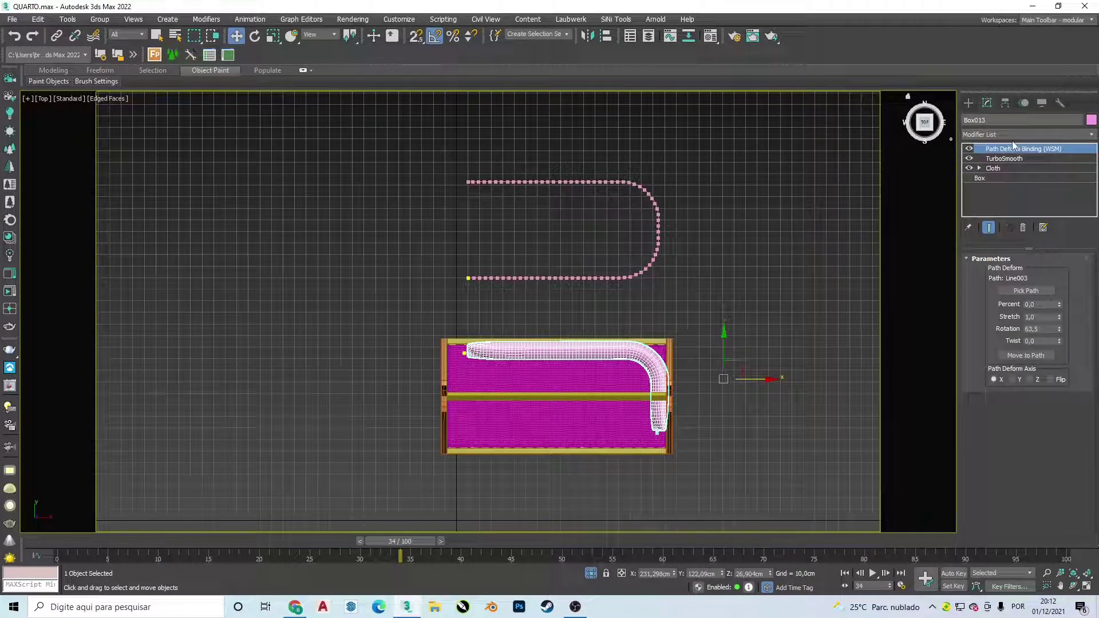
pyautogui.click(1028, 290)
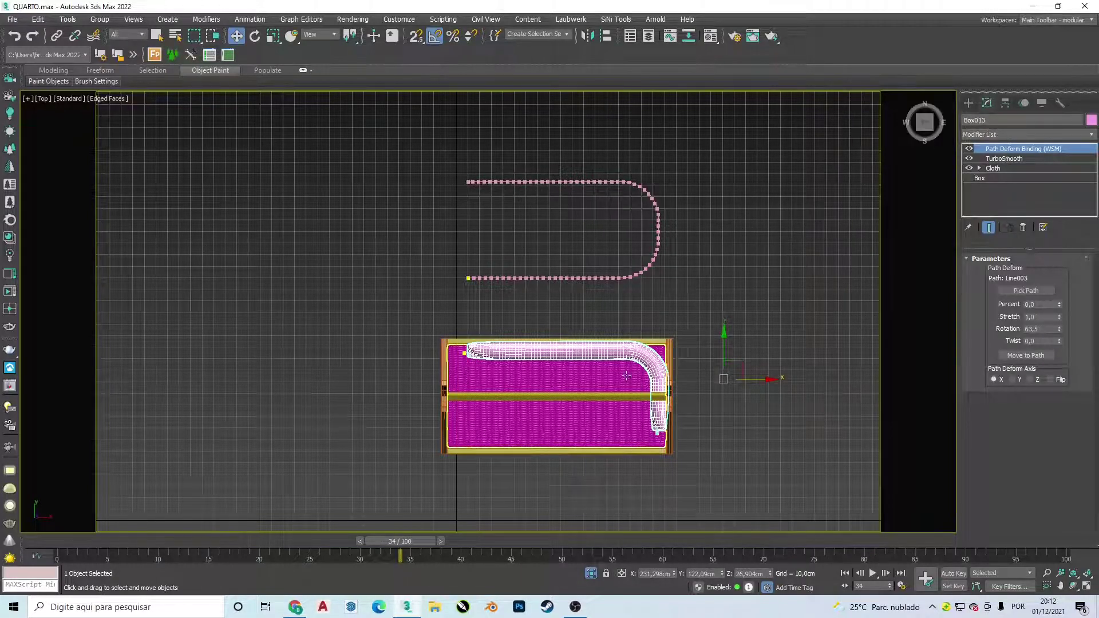
pyautogui.click(603, 184)
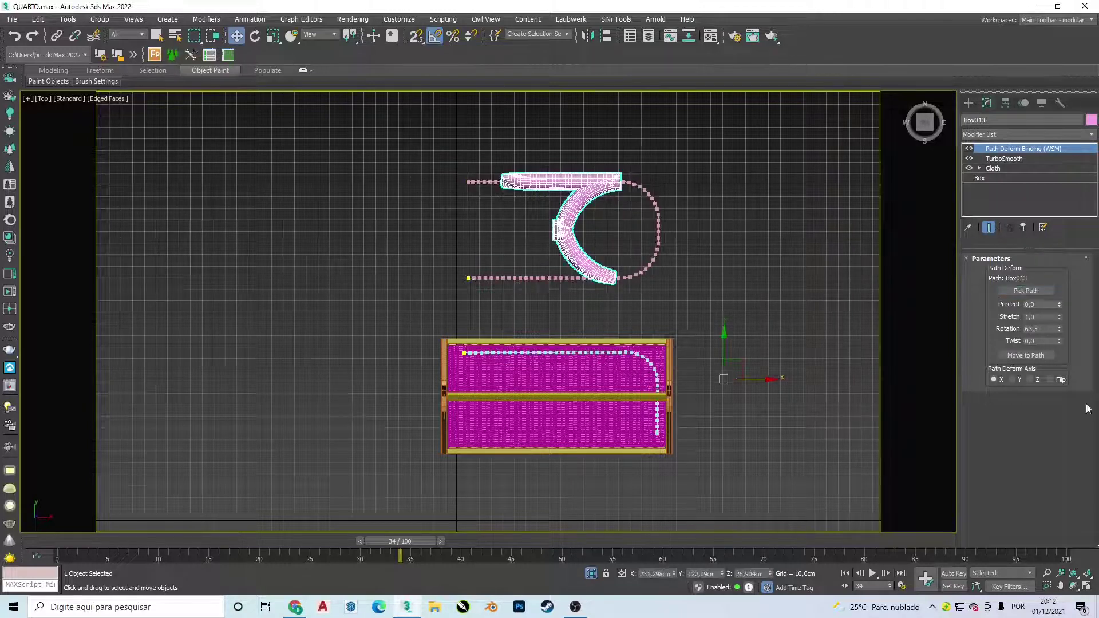
pyautogui.click(1020, 355)
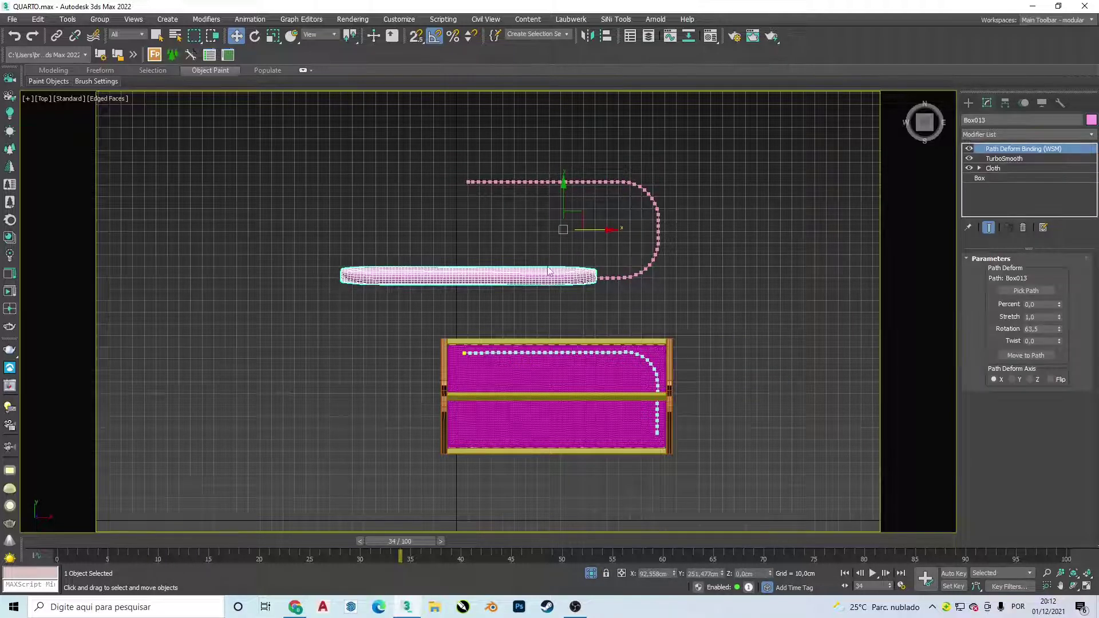
pyautogui.moveTo(561, 231)
pyautogui.mouseDown()
pyautogui.moveTo(729, 208)
pyautogui.moveTo(724, 186)
pyautogui.moveTo(734, 258)
pyautogui.moveTo(562, 228)
pyautogui.moveTo(730, 209)
pyautogui.moveTo(783, 229)
pyautogui.moveTo(809, 204)
pyautogui.moveTo(822, 226)
pyautogui.moveTo(827, 210)
pyautogui.mouseUp()
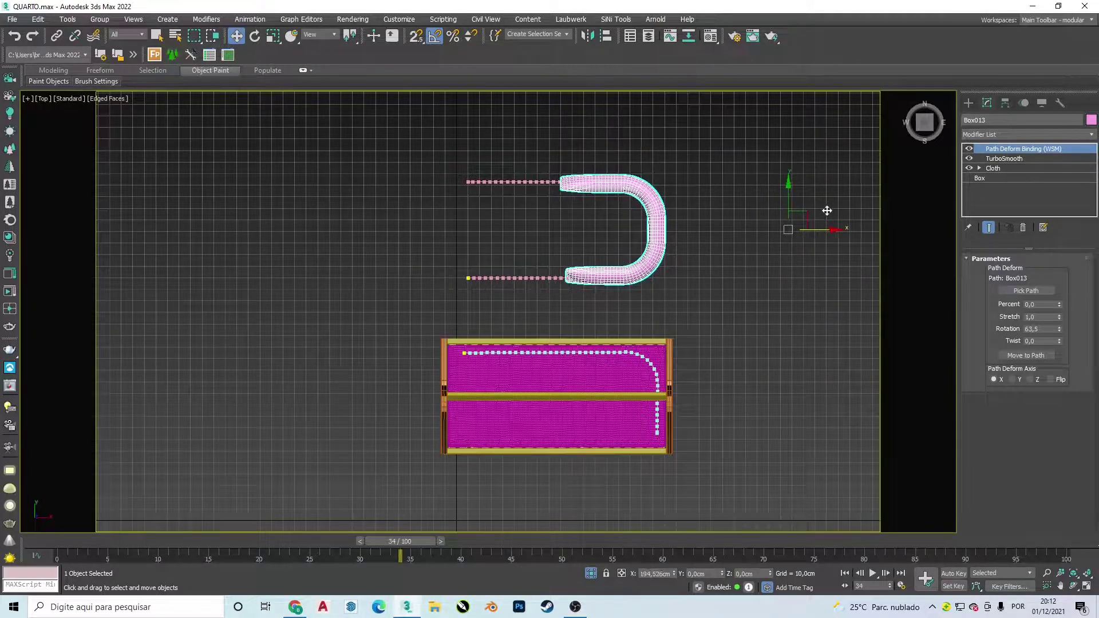
pyautogui.moveTo(565, 247)
pyautogui.keyDown('alt'); pyautogui.mouseDown(button='middle')
pyautogui.moveTo(658, 198)
pyautogui.moveTo(548, 142)
pyautogui.mouseUp(button='middle'); pyautogui.keyUp('alt')
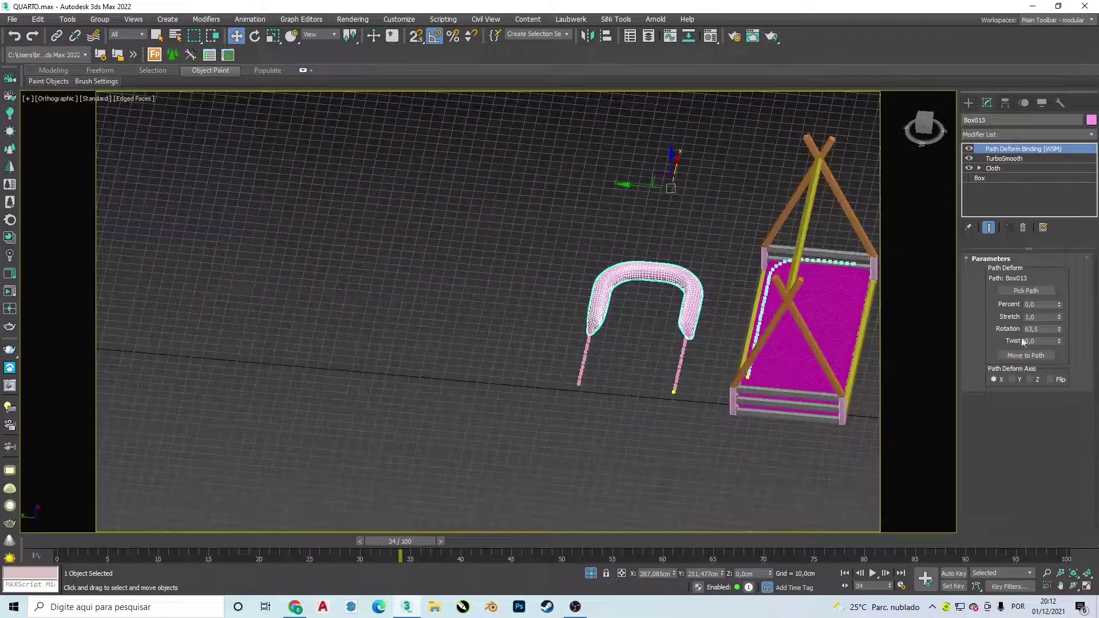
# Set the cushion's path rotation to 114,5 and return to Top view.
pyautogui.moveTo(1058, 335); pyautogui.dragTo(1011, 268)
pyautogui.moveTo(615, 317); pyautogui.dragTo(416, 300, button='middle')
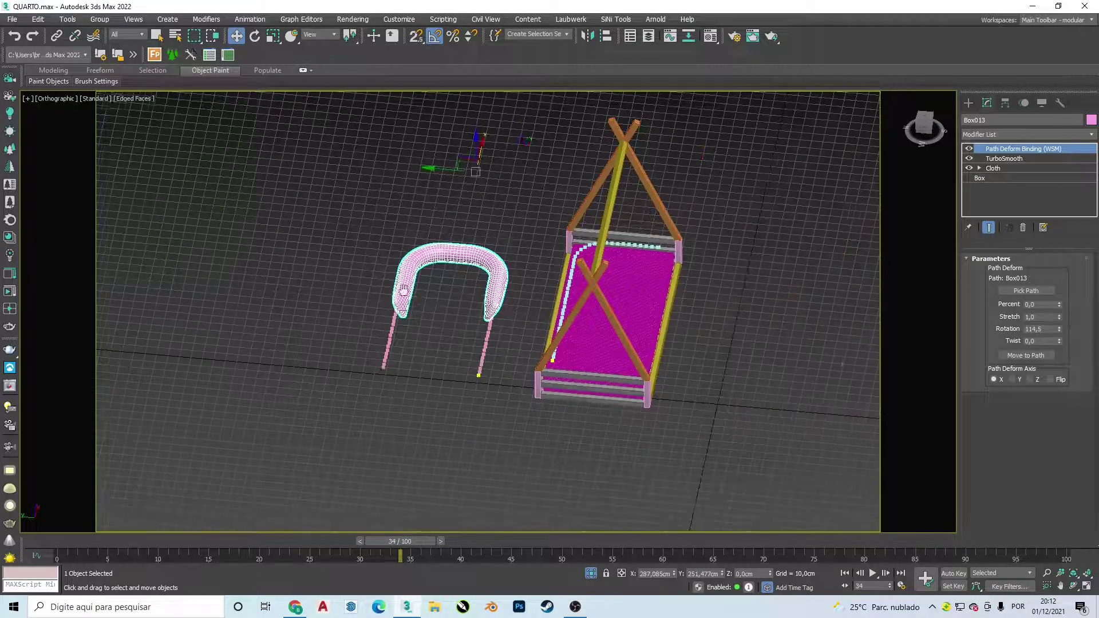
pyautogui.scroll(3, 415, 300)
pyautogui.scroll(2, 380, 319)
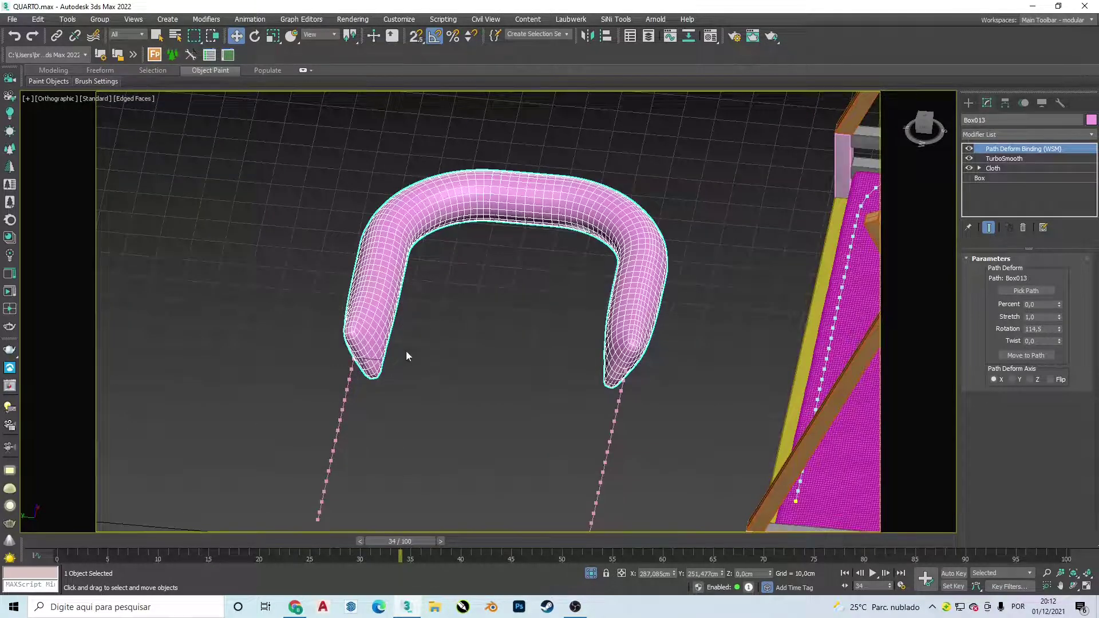
pyautogui.press('t')
pyautogui.scroll(-5, 635, 312)
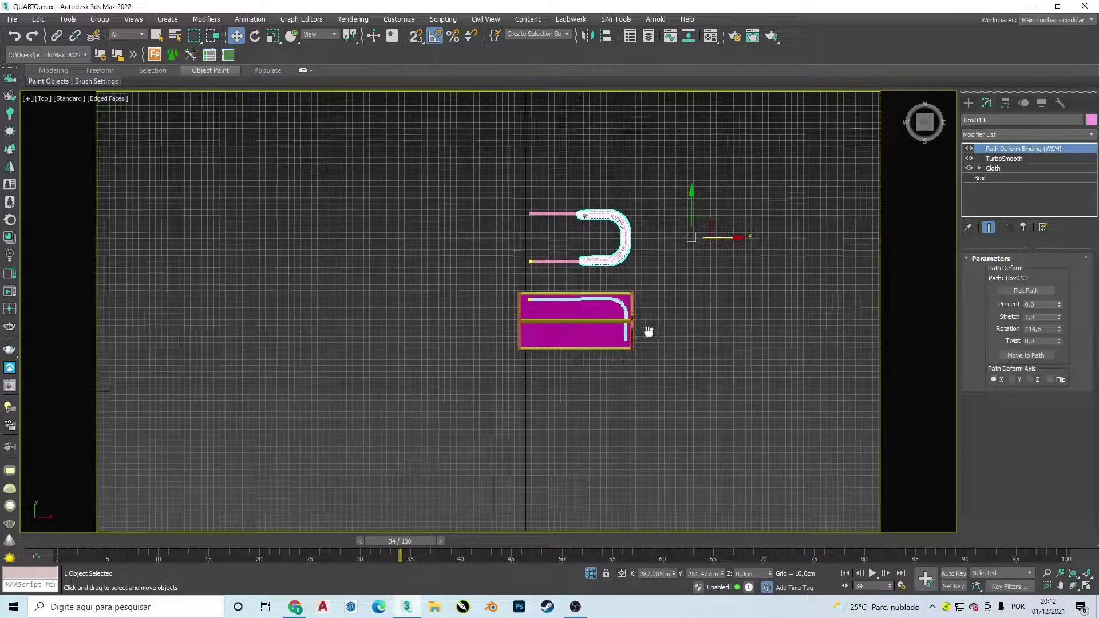
pyautogui.scroll(-1, 645, 328)
pyautogui.click(968, 102)
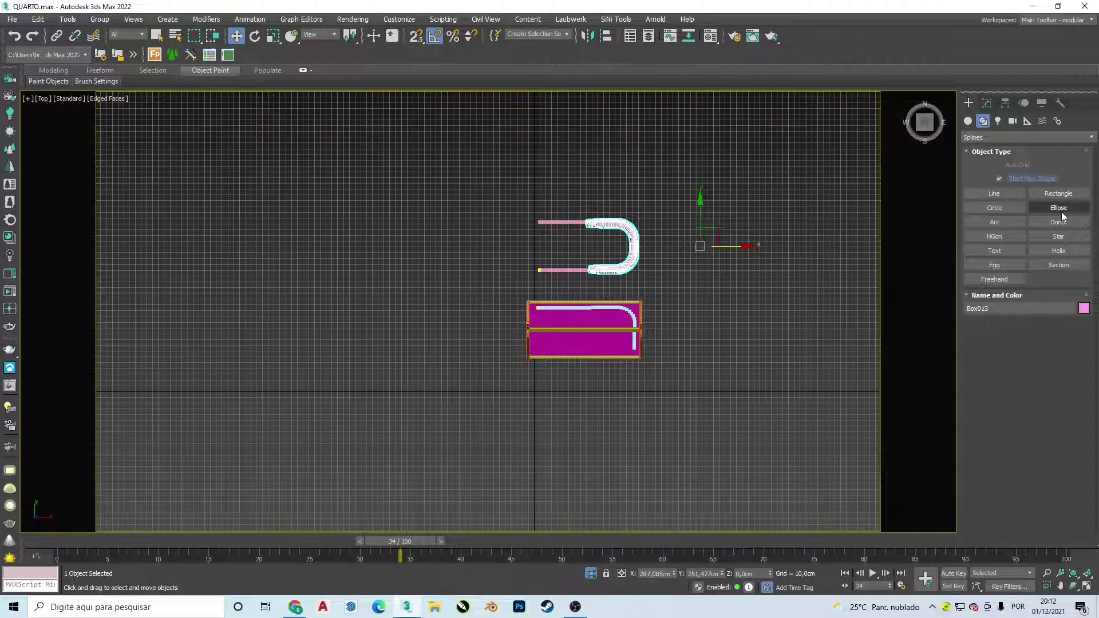
# Drag out a helix in Top view to the left of the cushion.
pyautogui.click(1070, 249)
pyautogui.scroll(2, 484, 255)
pyautogui.moveTo(427, 283); pyautogui.dragTo(450, 266)
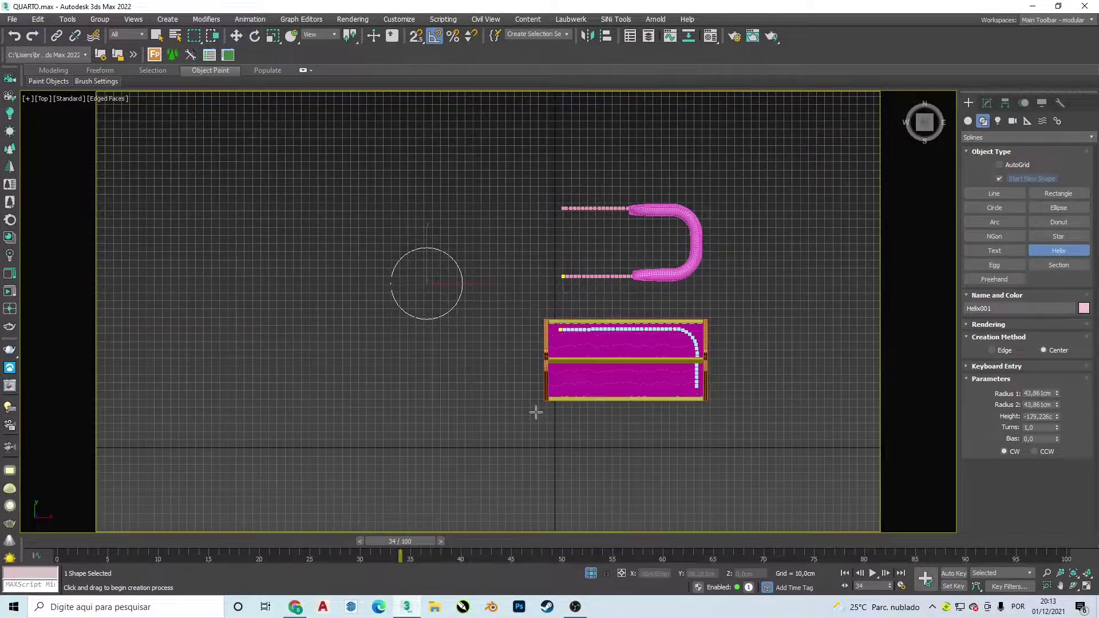
pyautogui.moveTo(470, 279)
pyautogui.keyDown('alt'); pyautogui.mouseDown(button='middle')
pyautogui.moveTo(449, 226)
pyautogui.moveTo(434, 247)
pyautogui.mouseUp(button='middle'); pyautogui.keyUp('alt')
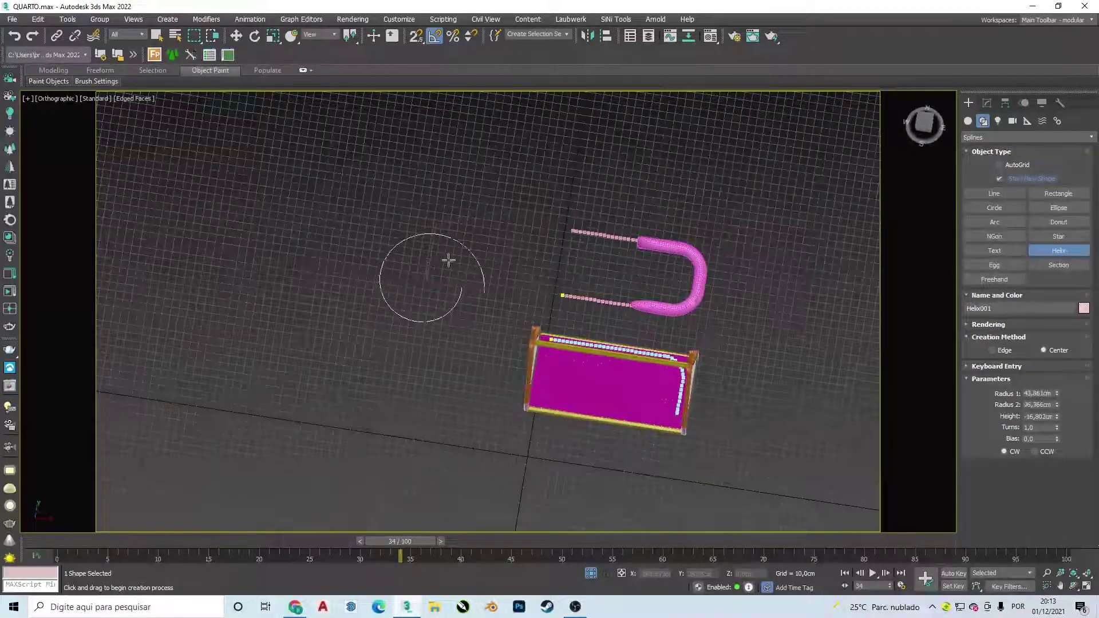
pyautogui.click(481, 253)
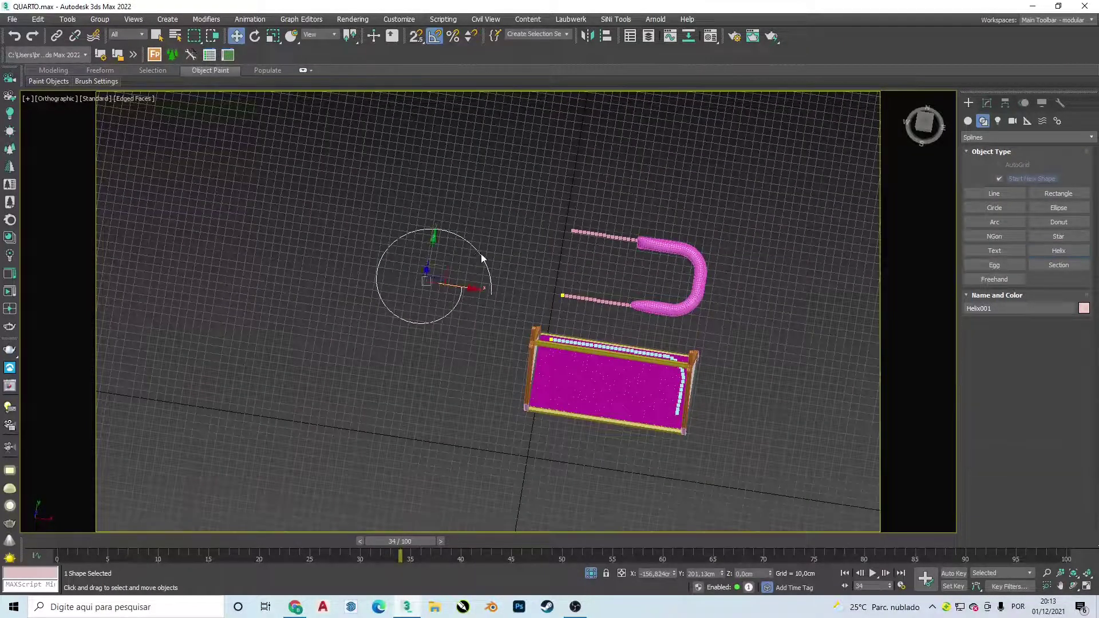
pyautogui.press('t')
pyautogui.scroll(-4, 633, 339)
pyautogui.scroll(2, 634, 338)
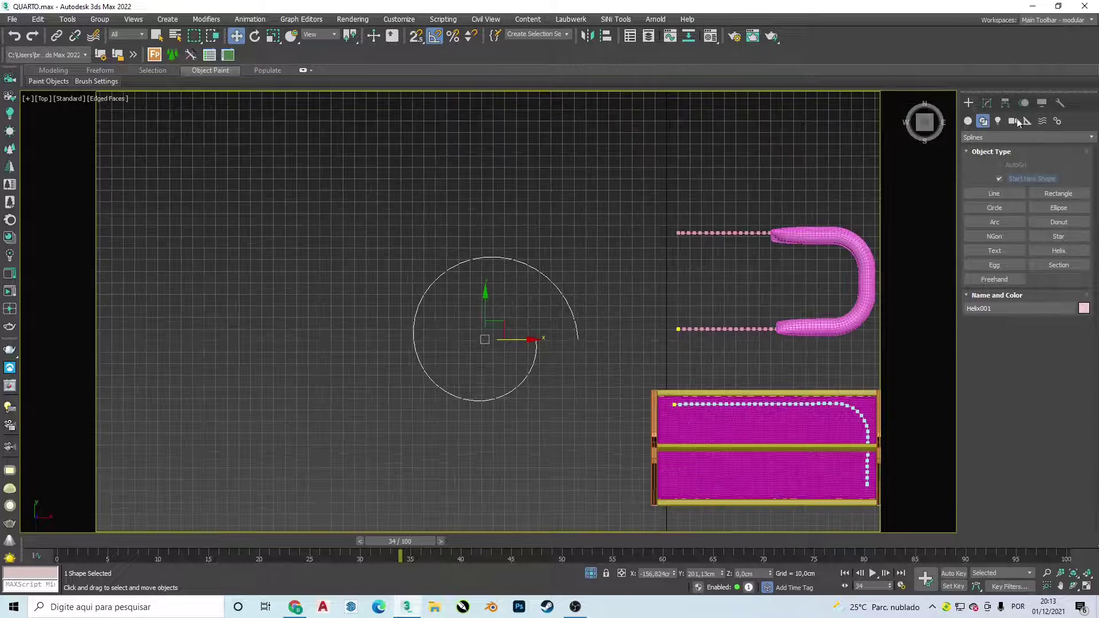
# Give the helix Radius 1 8,96, Radius 2 79,471, 8,03 turns and bias 1.
pyautogui.click(987, 103)
pyautogui.moveTo(693, 229); pyautogui.dragTo(592, 190, button='middle')
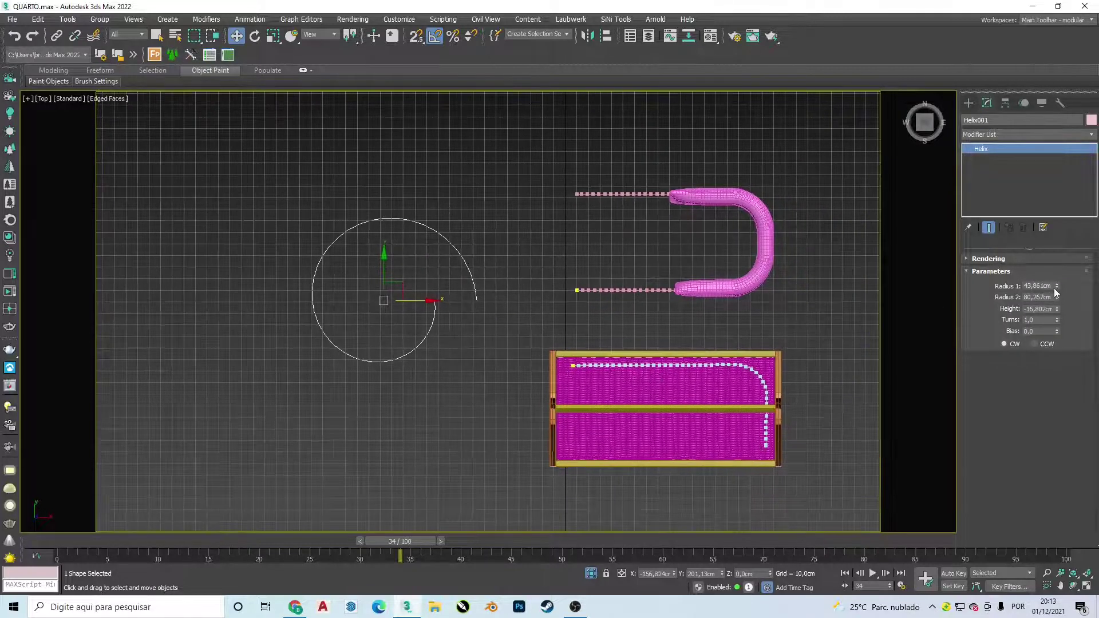
pyautogui.moveTo(1056, 287); pyautogui.dragTo(1060, 344)
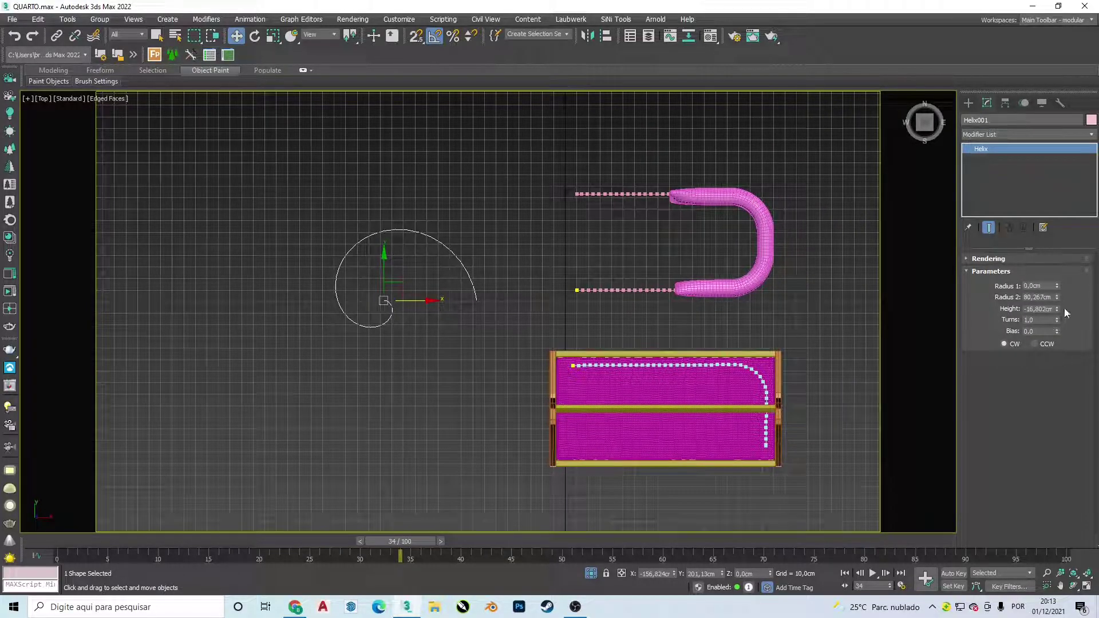
pyautogui.moveTo(1057, 297)
pyautogui.mouseDown()
pyautogui.moveTo(1069, 337)
pyautogui.moveTo(1064, 325)
pyautogui.moveTo(1025, 593)
pyautogui.mouseUp()
pyautogui.click(1058, 321)
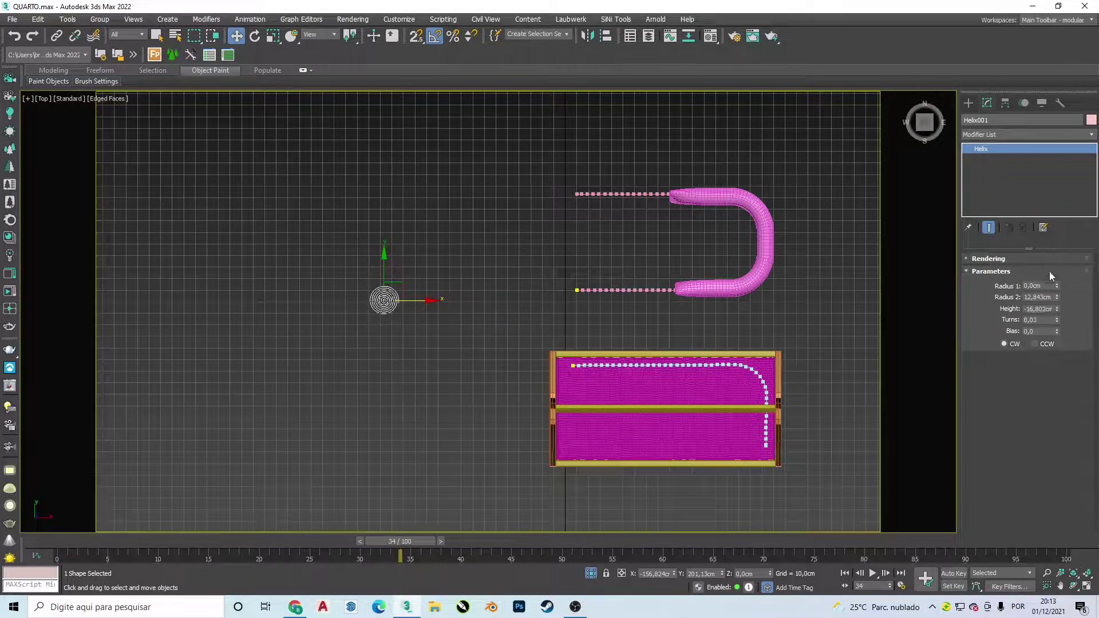
pyautogui.moveTo(1057, 297); pyautogui.dragTo(1069, 121)
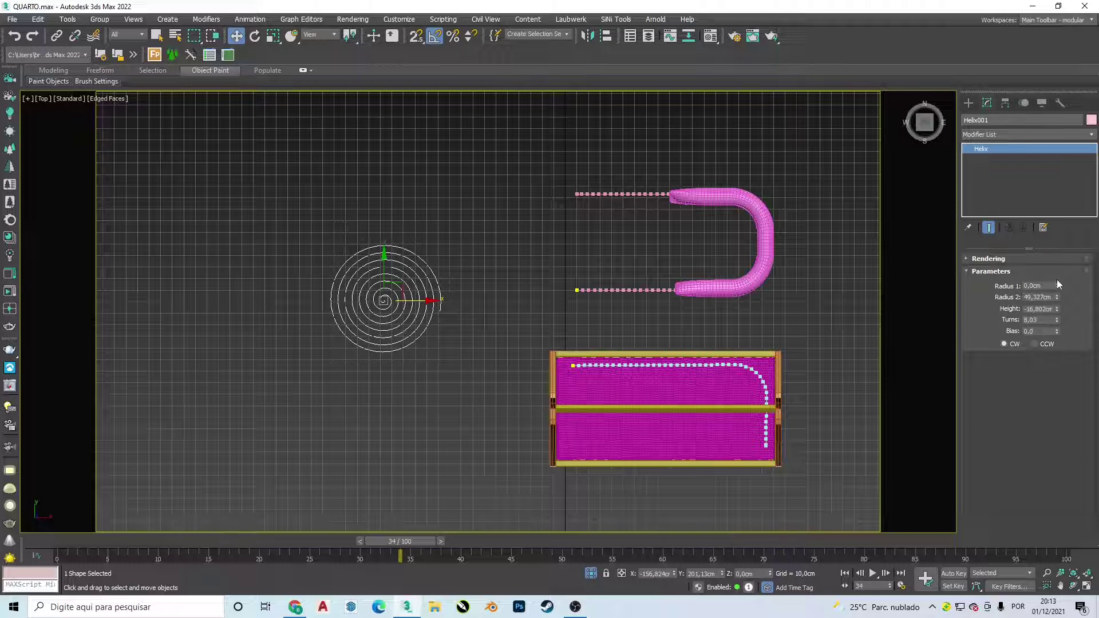
pyautogui.moveTo(1057, 285)
pyautogui.mouseDown()
pyautogui.moveTo(108, 314)
pyautogui.moveTo(373, 330)
pyautogui.mouseUp()
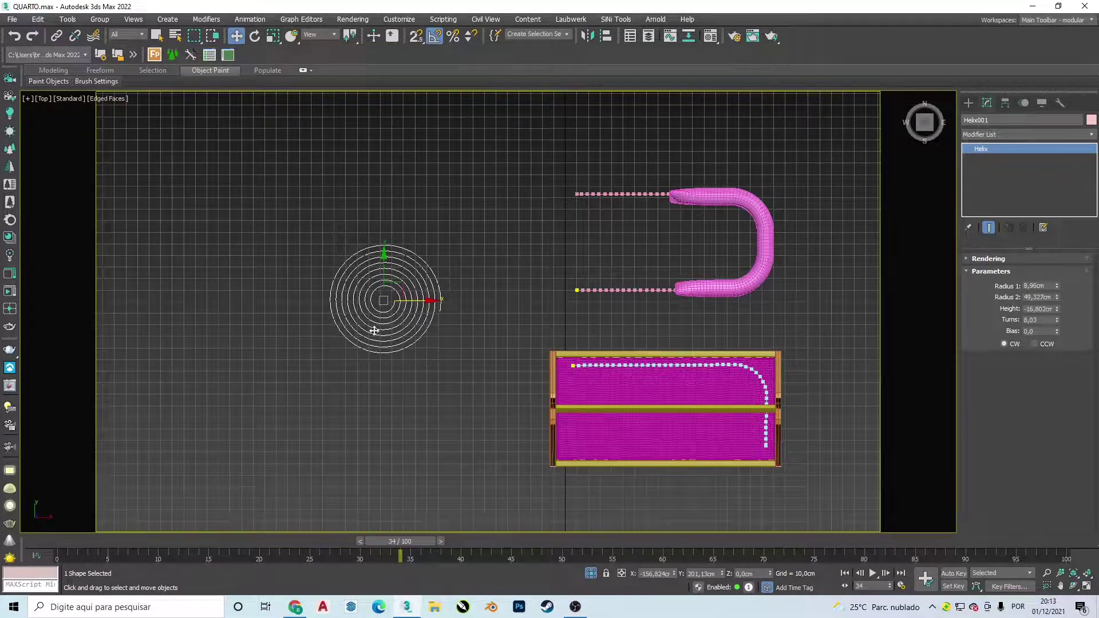
pyautogui.click(1057, 330)
pyautogui.moveTo(1057, 296); pyautogui.dragTo(1062, 271)
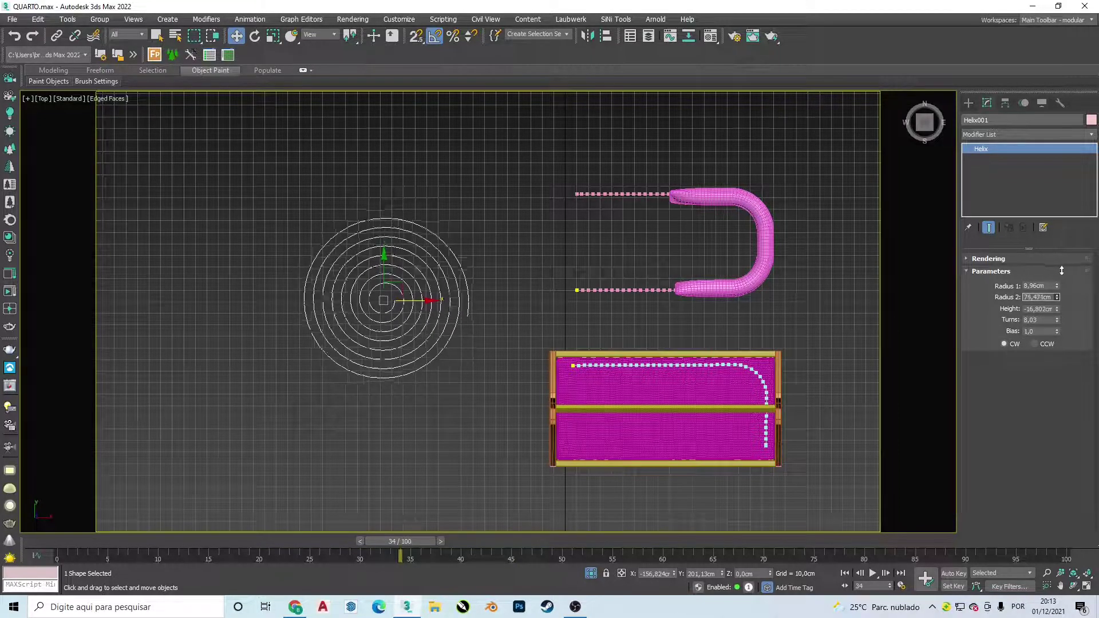
pyautogui.click(600, 262)
# Rebind the cushion's Path Deform to the helix and shift it to coil along the spiral.
pyautogui.click(720, 195)
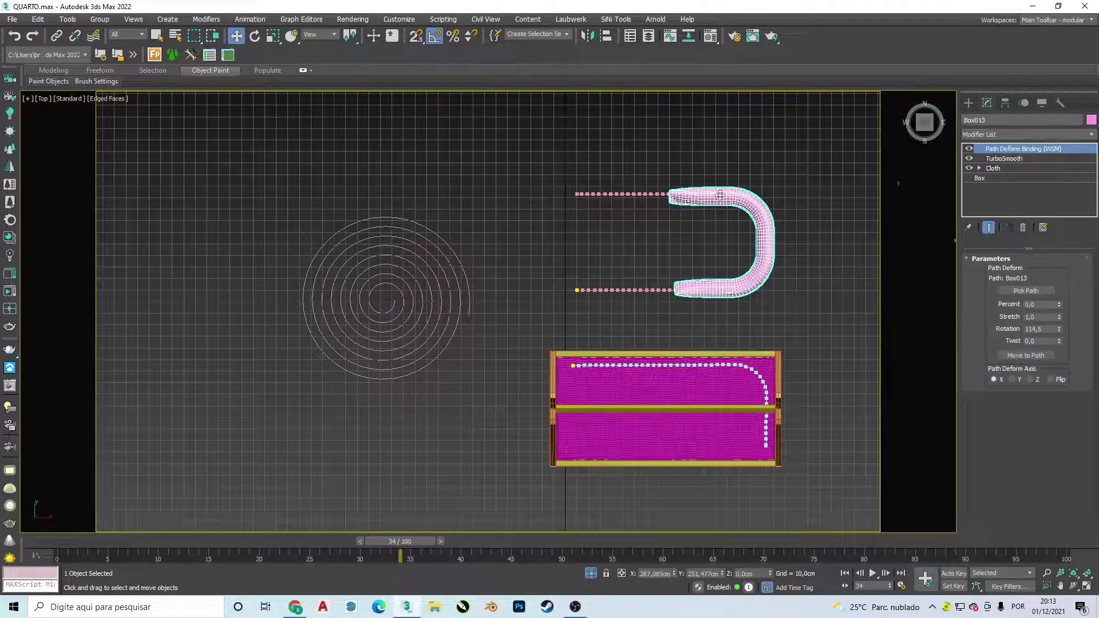
pyautogui.click(1026, 291)
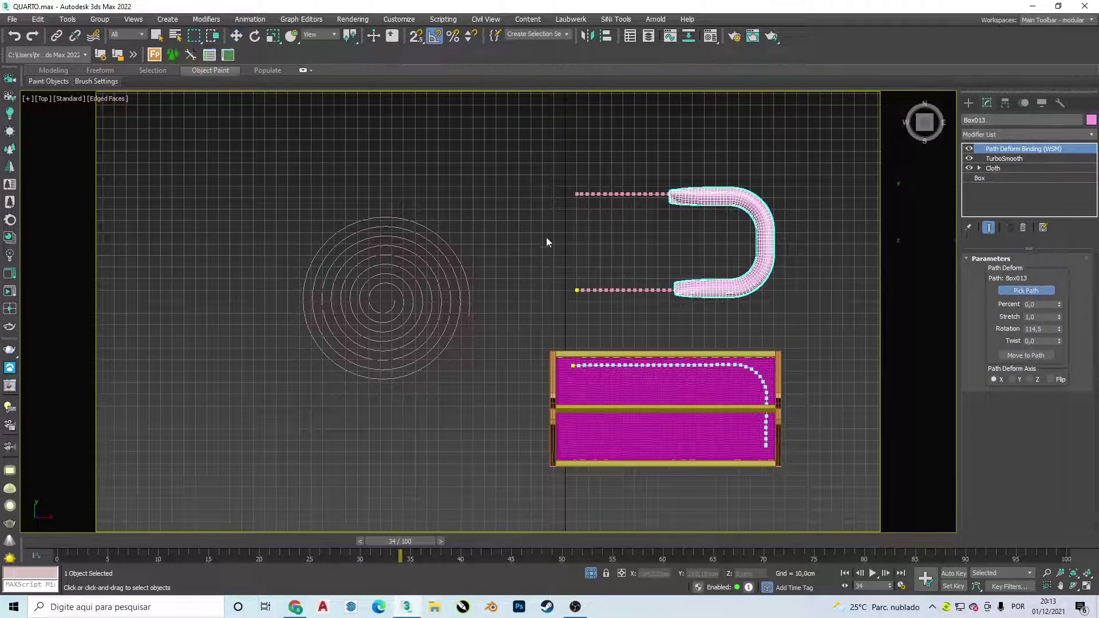
pyautogui.click(450, 248)
pyautogui.scroll(2, 424, 281)
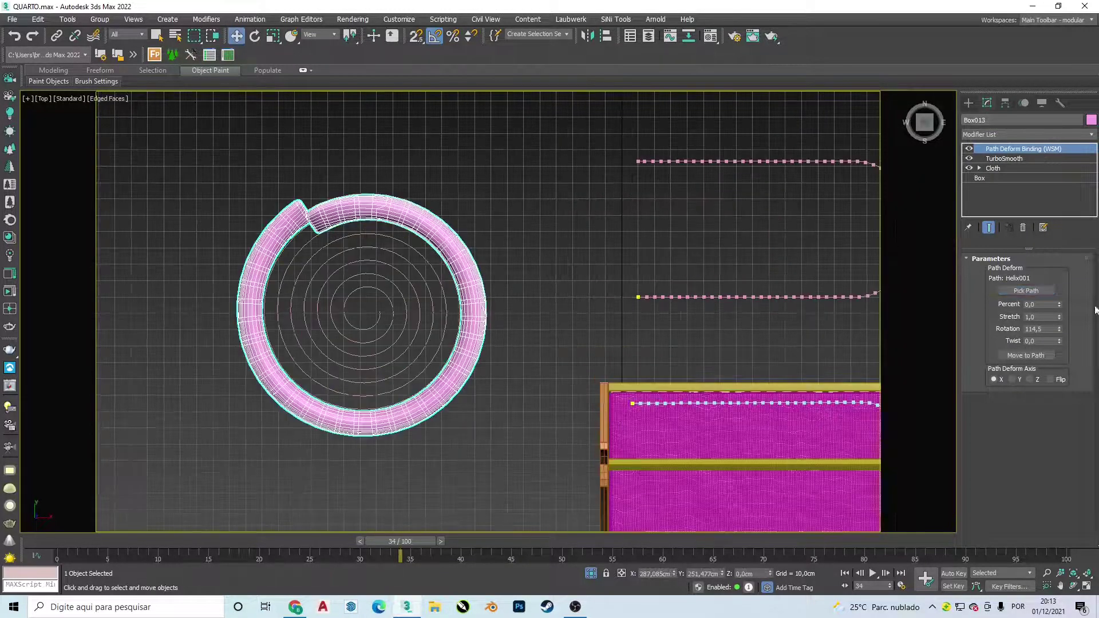
pyautogui.click(1026, 355)
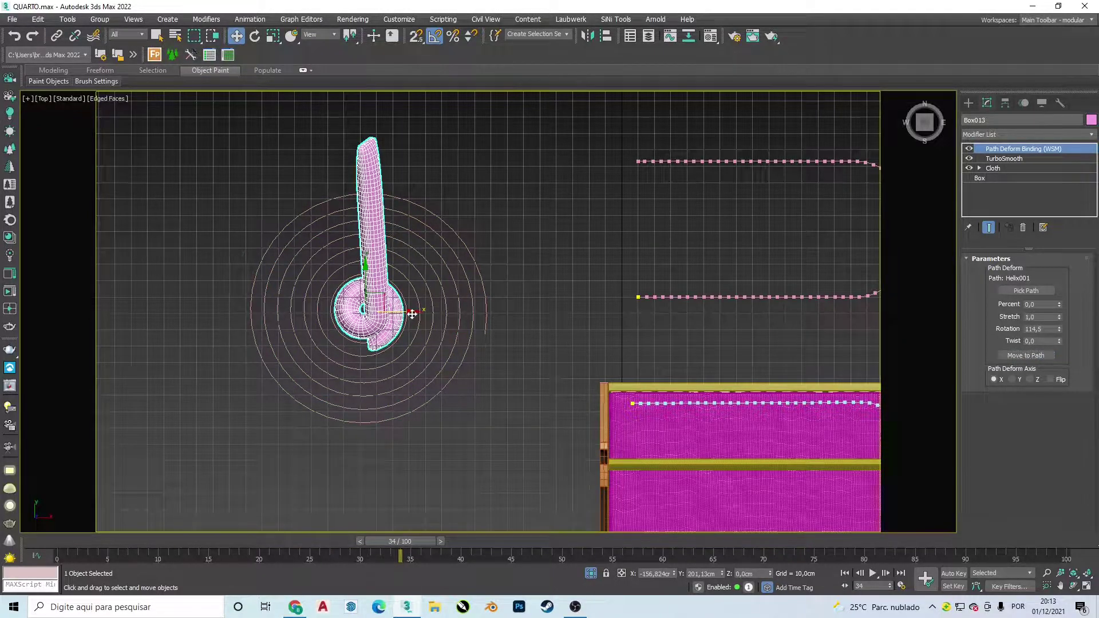
pyautogui.moveTo(413, 312)
pyautogui.mouseDown()
pyautogui.moveTo(725, 445)
pyautogui.moveTo(679, 438)
pyautogui.mouseUp()
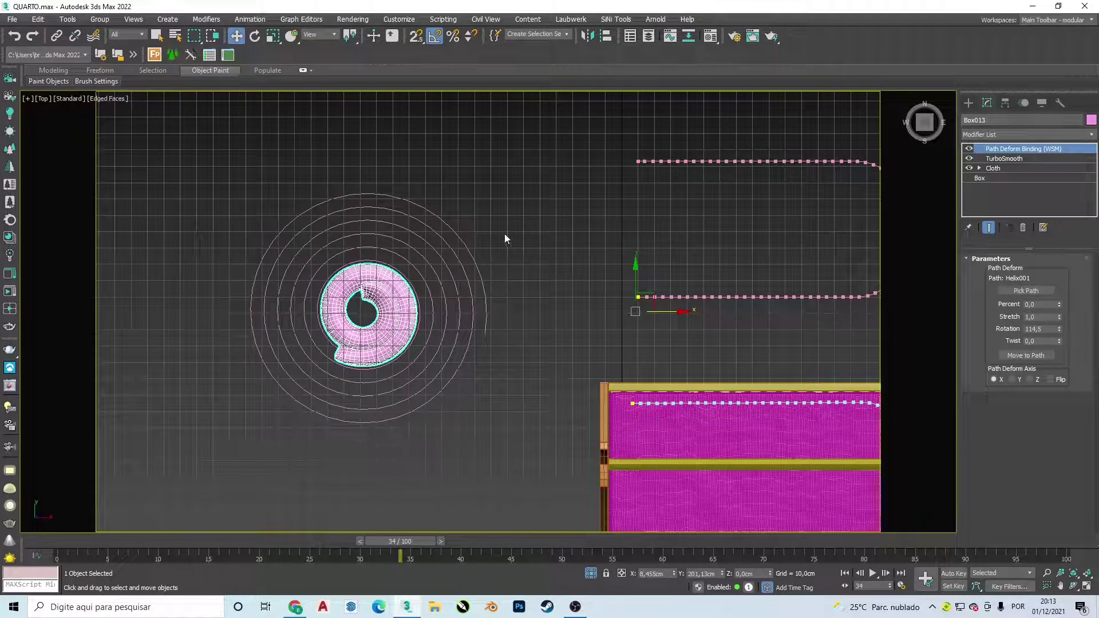
# Raise the helix Radius 1 to 9,856 cm and its turns to about 12.4.
pyautogui.click(438, 247)
pyautogui.scroll(2, 375, 284)
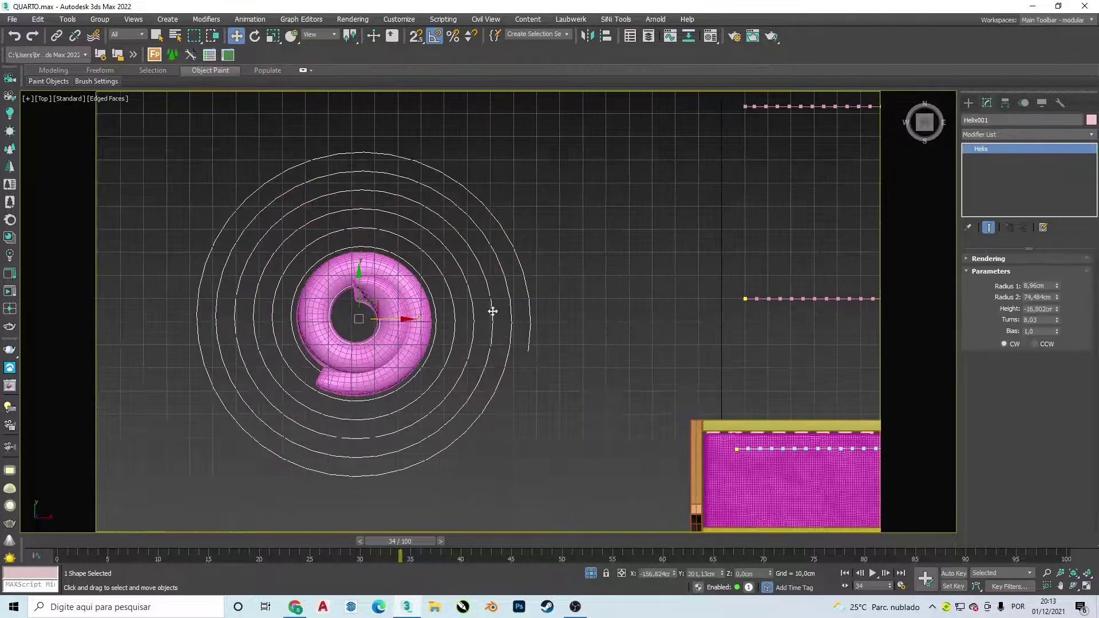
pyautogui.moveTo(1057, 286)
pyautogui.mouseDown()
pyautogui.moveTo(1067, 284)
pyautogui.moveTo(1033, 246)
pyautogui.moveTo(1041, 266)
pyautogui.mouseUp()
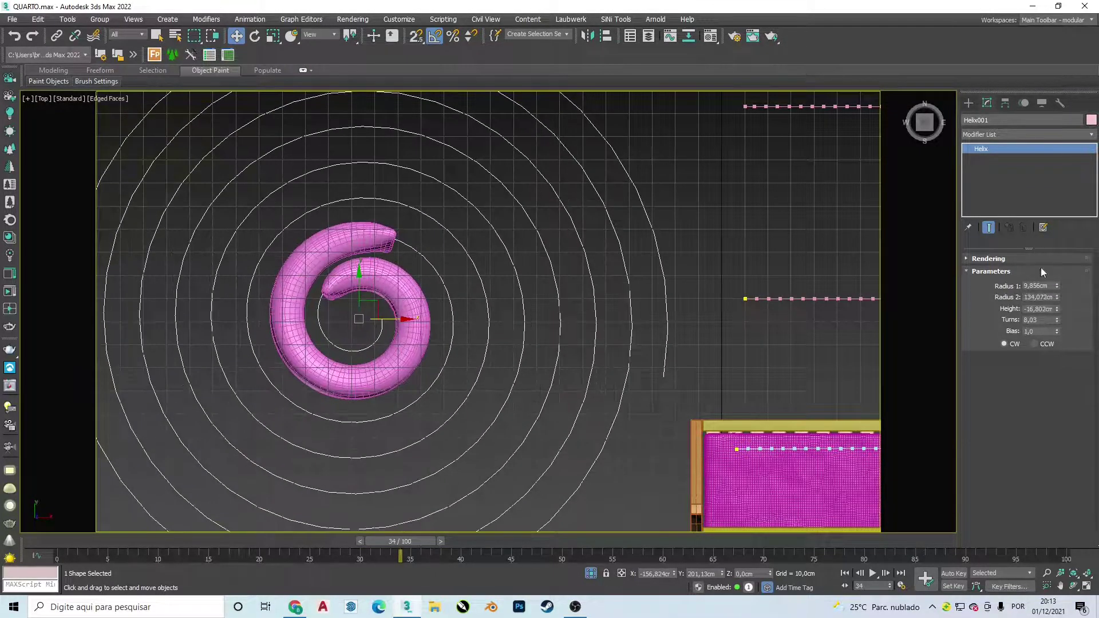
pyautogui.moveTo(1056, 319)
pyautogui.mouseDown()
pyautogui.moveTo(1039, 274)
pyautogui.moveTo(113, 386)
pyautogui.moveTo(105, 309)
pyautogui.mouseUp()
pyautogui.scroll(-2, 194, 329)
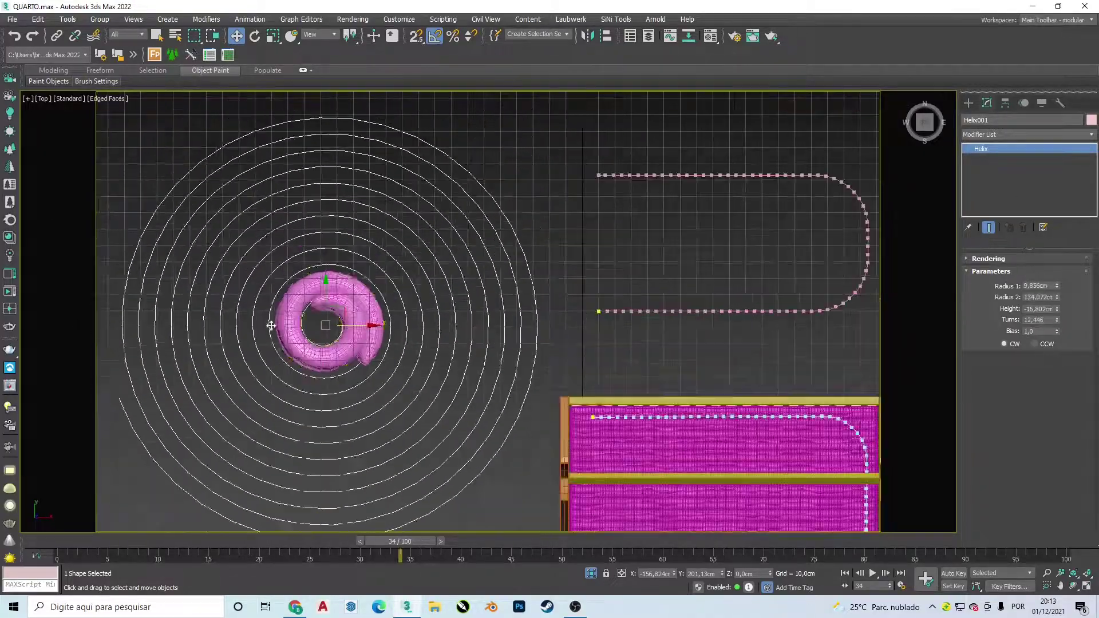
pyautogui.moveTo(375, 298)
pyautogui.mouseDown(button='middle')
pyautogui.moveTo(361, 223)
pyautogui.moveTo(366, 243)
pyautogui.mouseUp(button='middle')
pyautogui.scroll(-2, 362, 223)
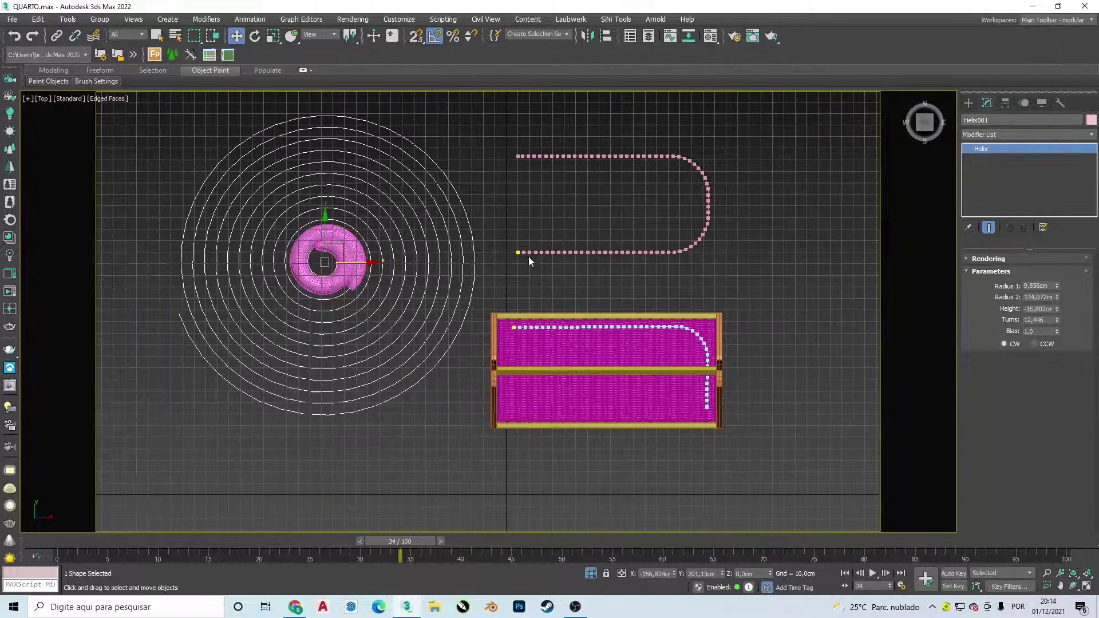
# Delete the helix and the spare path line.
pyautogui.click(422, 221)
pyautogui.click(416, 221)
pyautogui.press('Delete')
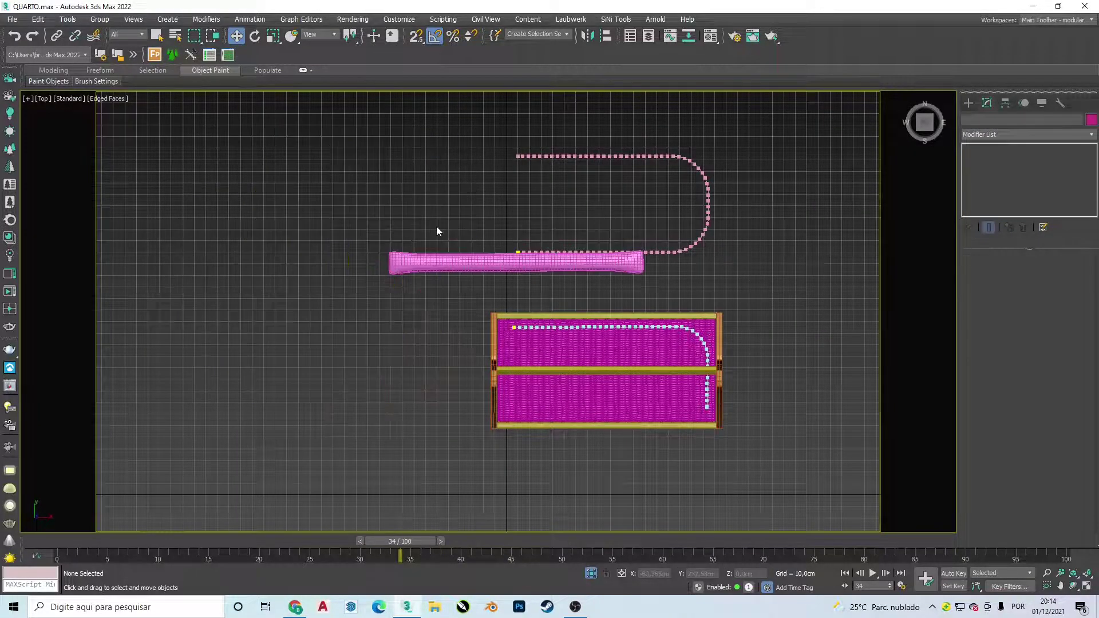
pyautogui.click(684, 252)
pyautogui.press('Delete')
# Bind the straight tube to path Line003 and move it to the path start.
pyautogui.click(627, 260)
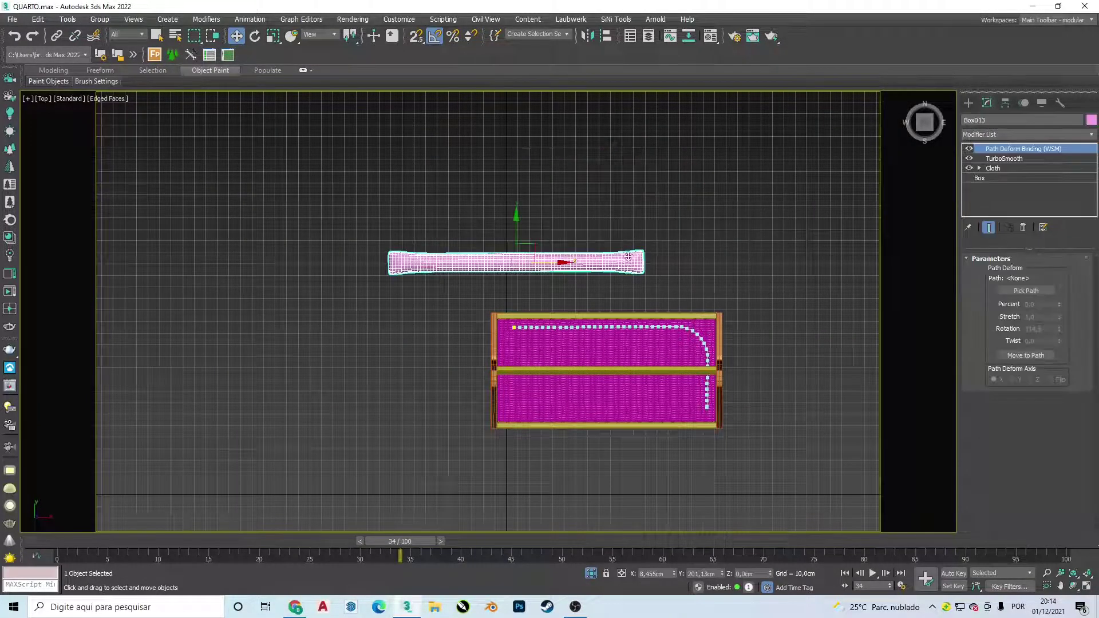
pyautogui.click(1020, 293)
pyautogui.scroll(2, 711, 335)
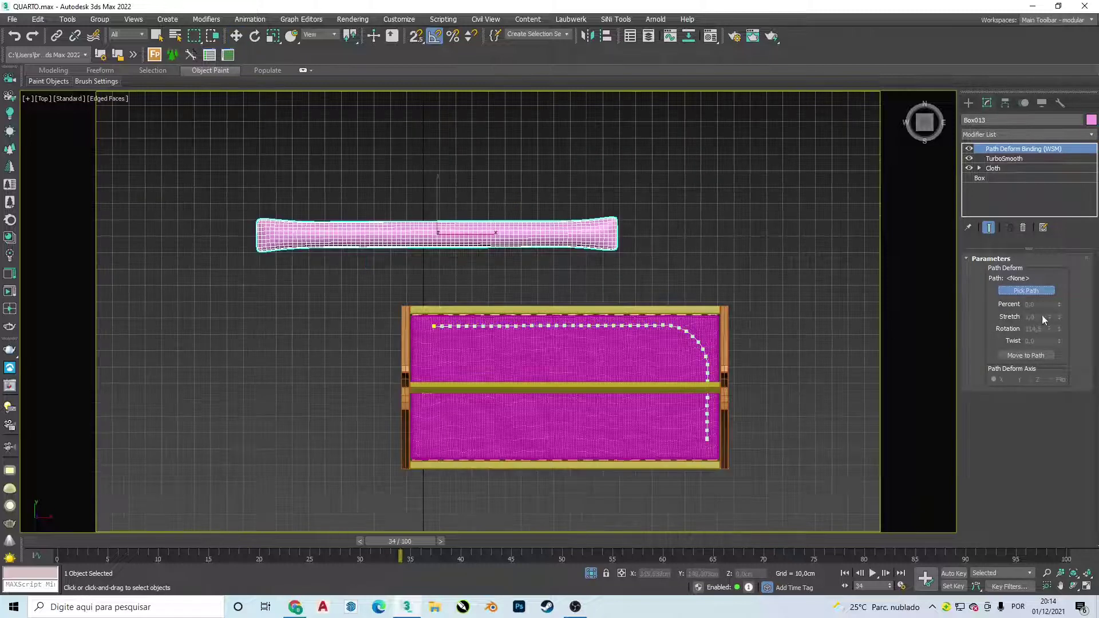
pyautogui.click(683, 328)
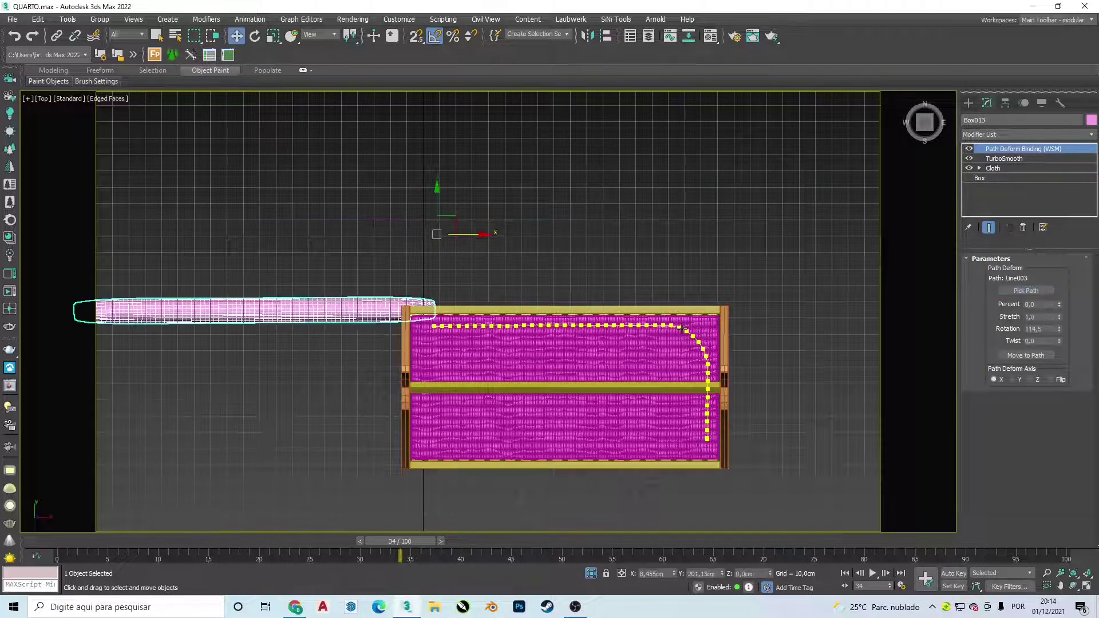
pyautogui.click(1023, 355)
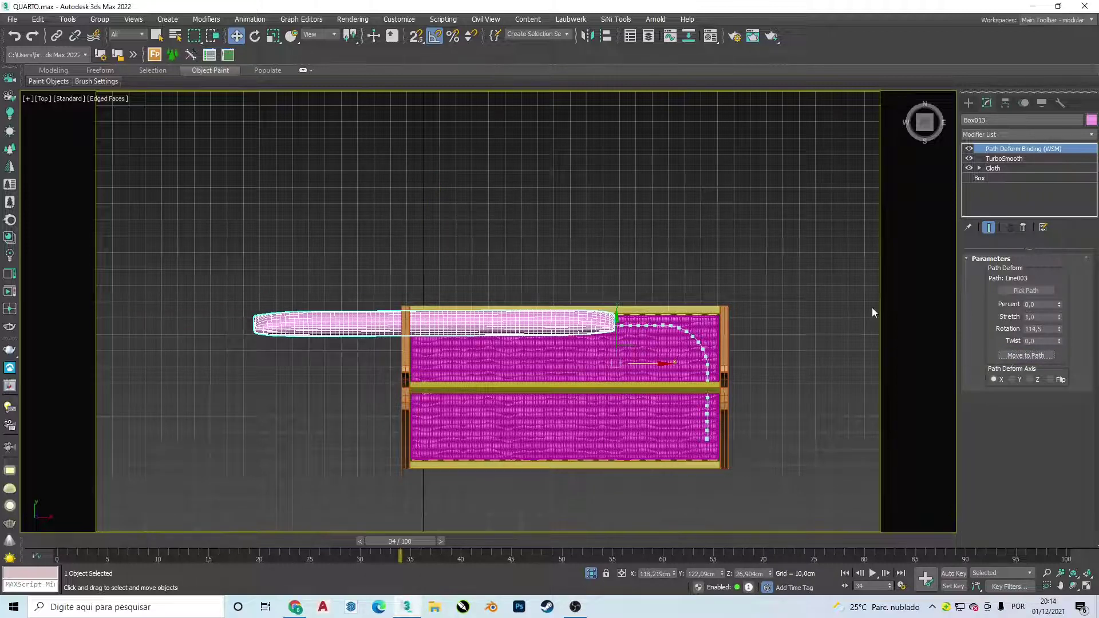
# Slide the tube around the path corner and set its rotation to 63.
pyautogui.click(655, 365)
pyautogui.hotkey('ctrl', 'z')
pyautogui.moveTo(639, 367); pyautogui.dragTo(828, 395)
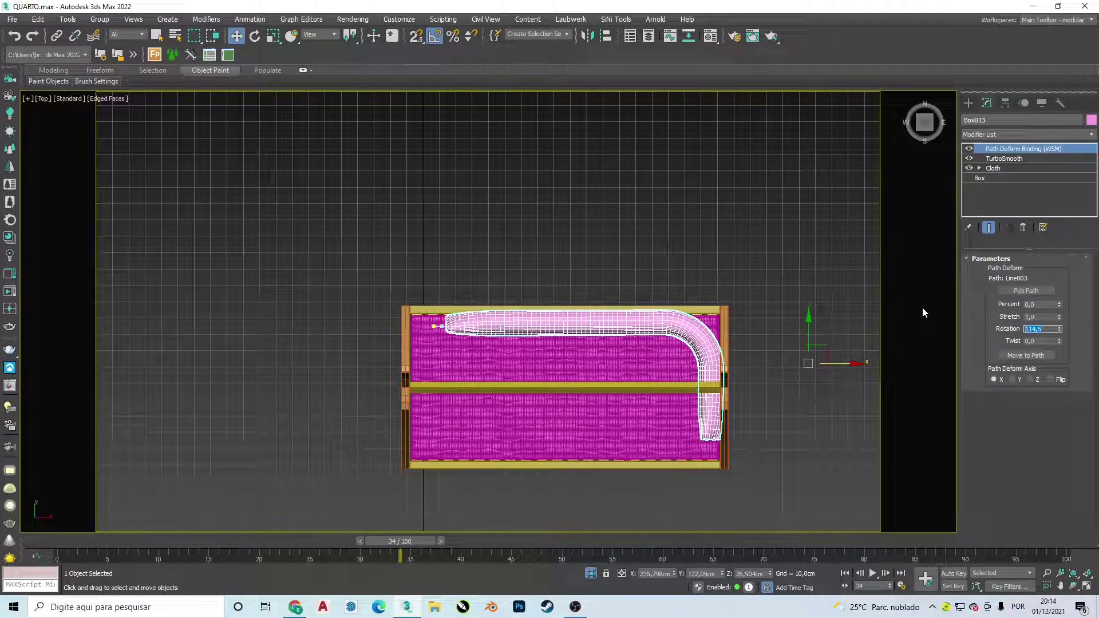
pyautogui.write('5')
pyautogui.press('Return')
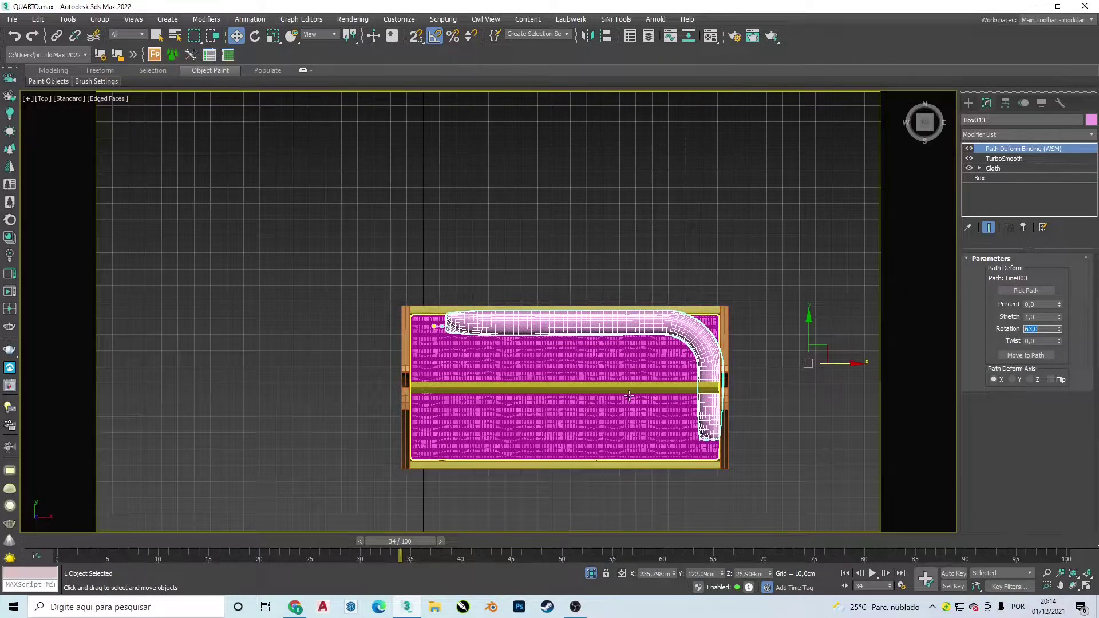
pyautogui.moveTo(572, 320)
pyautogui.keyDown('alt'); pyautogui.mouseDown(button='middle')
pyautogui.moveTo(645, 290)
pyautogui.moveTo(635, 212)
pyautogui.mouseUp(button='middle'); pyautogui.keyUp('alt')
# Nudge the bolster slightly along X and clear the selection.
pyautogui.scroll(3, 572, 286)
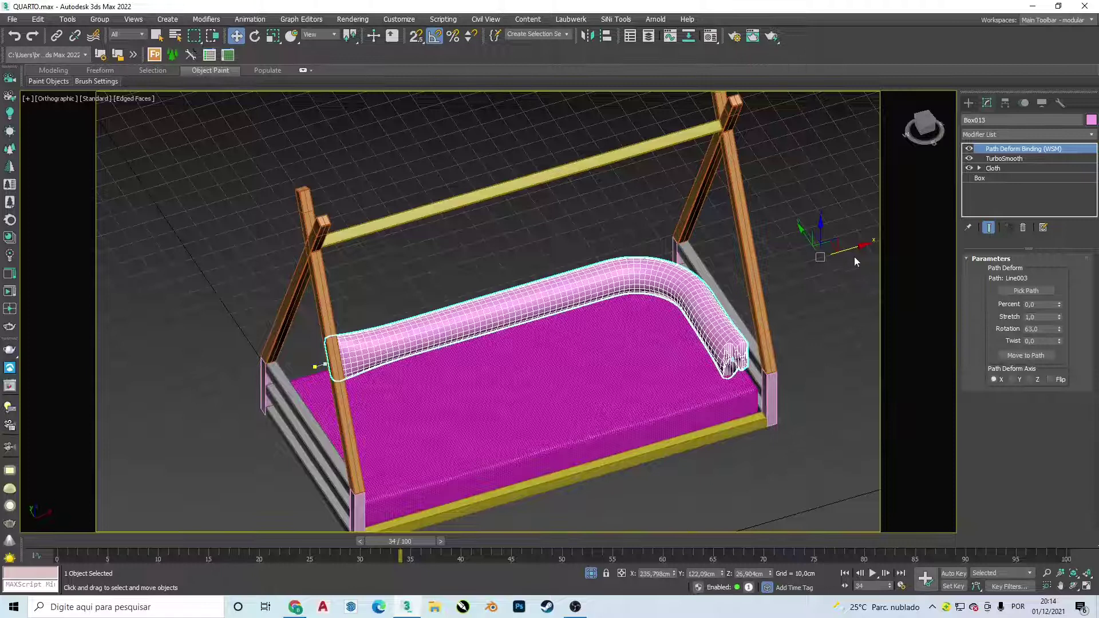
pyautogui.moveTo(851, 250)
pyautogui.mouseDown()
pyautogui.moveTo(871, 292)
pyautogui.moveTo(832, 240)
pyautogui.mouseUp()
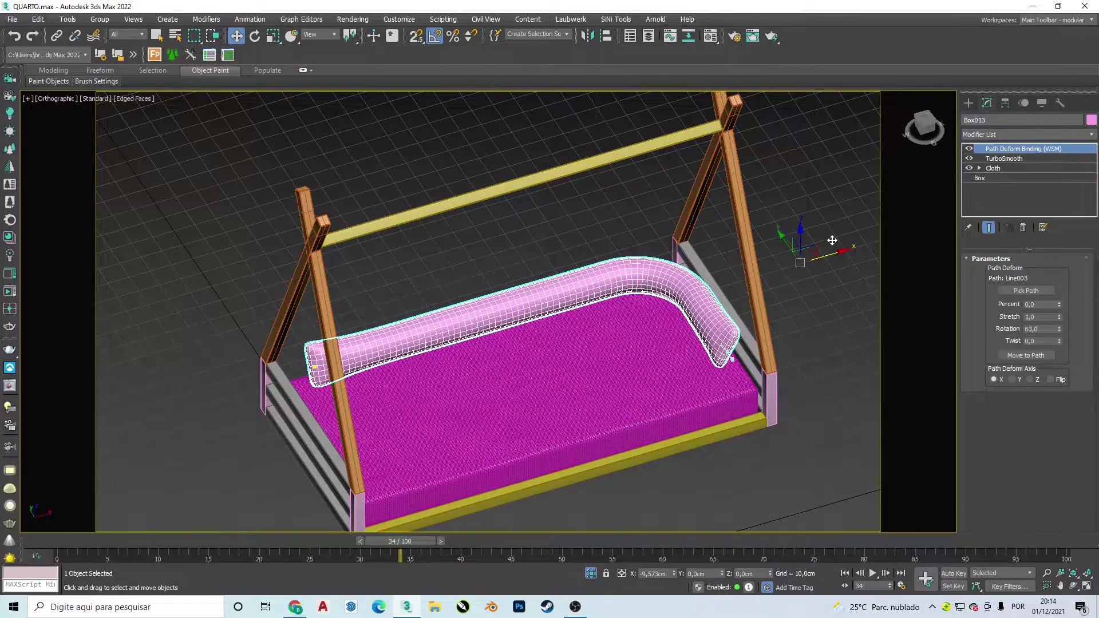
pyautogui.scroll(5, 750, 330)
pyautogui.scroll(-7, 716, 314)
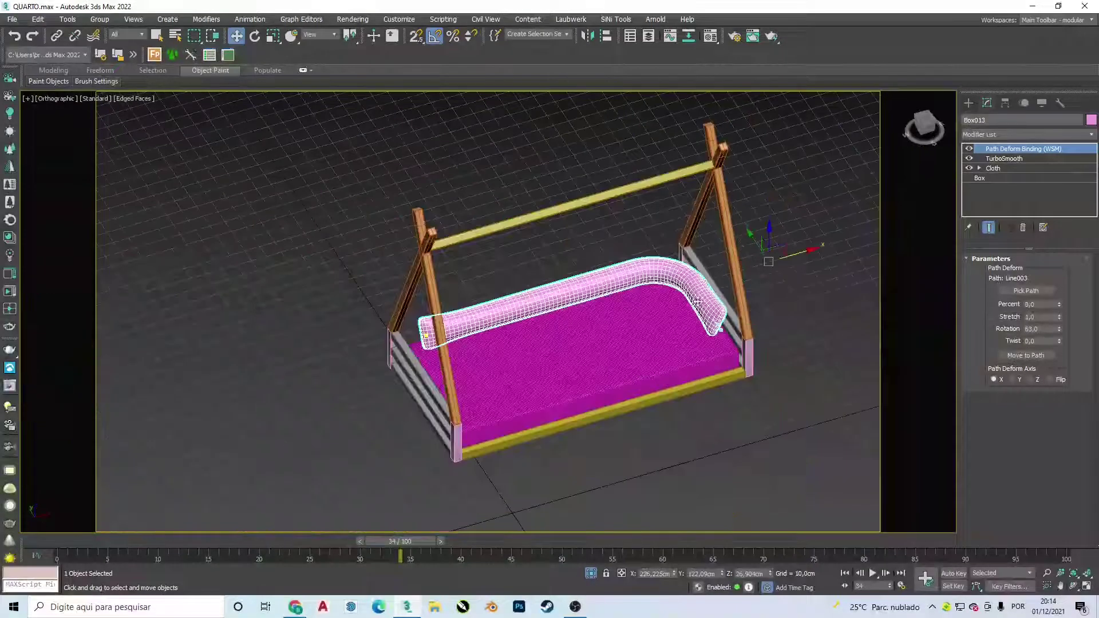
pyautogui.hotkey('ctrl', 'd')
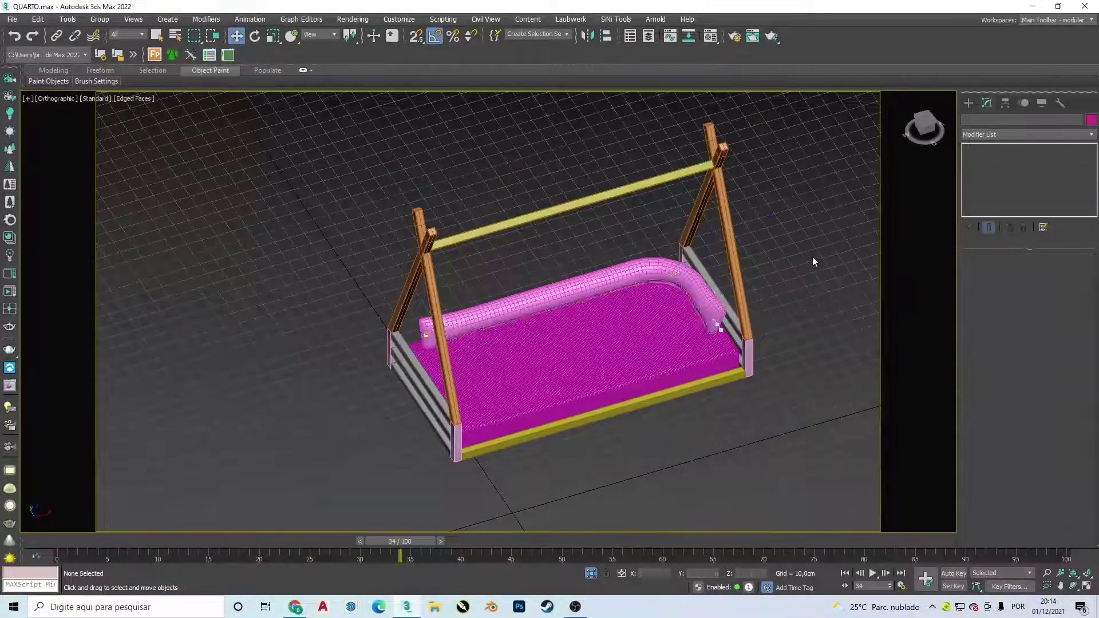
pyautogui.scroll(2, 569, 287)
pyautogui.scroll(2, 570, 287)
# Turn off Edged Faces, reselect the bolster and open its Modifier List.
pyautogui.press('F4')
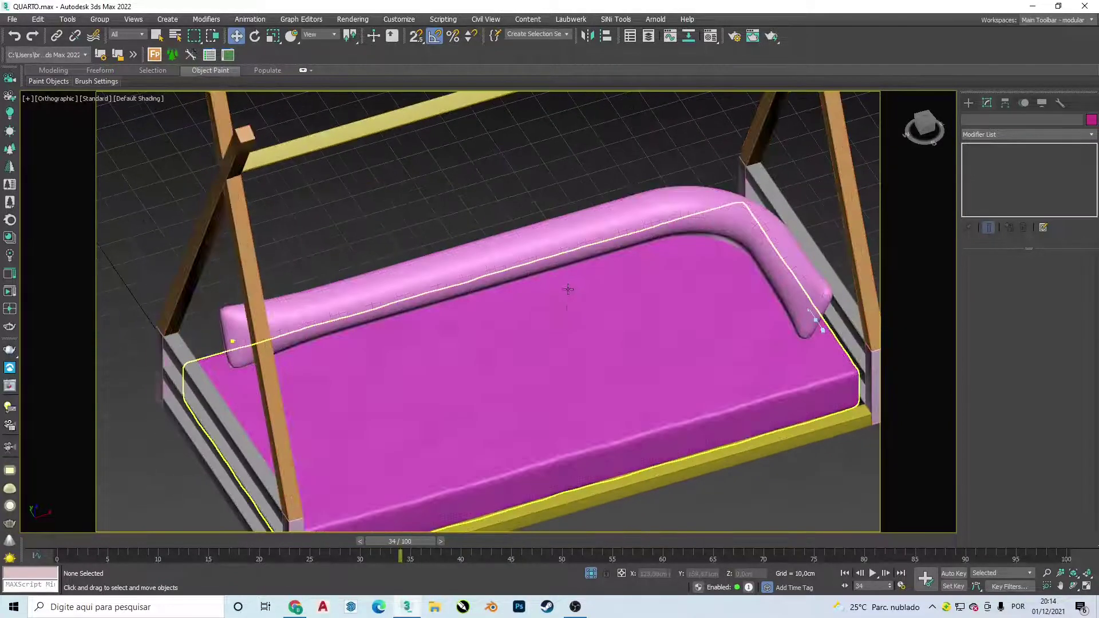
pyautogui.keyDown('alt'); pyautogui.moveTo(569, 290); pyautogui.dragTo(535, 277, button='middle'); pyautogui.keyUp('alt')
pyautogui.keyDown('alt'); pyautogui.moveTo(739, 246); pyautogui.dragTo(721, 235, button='middle'); pyautogui.keyUp('alt')
pyautogui.click(722, 234)
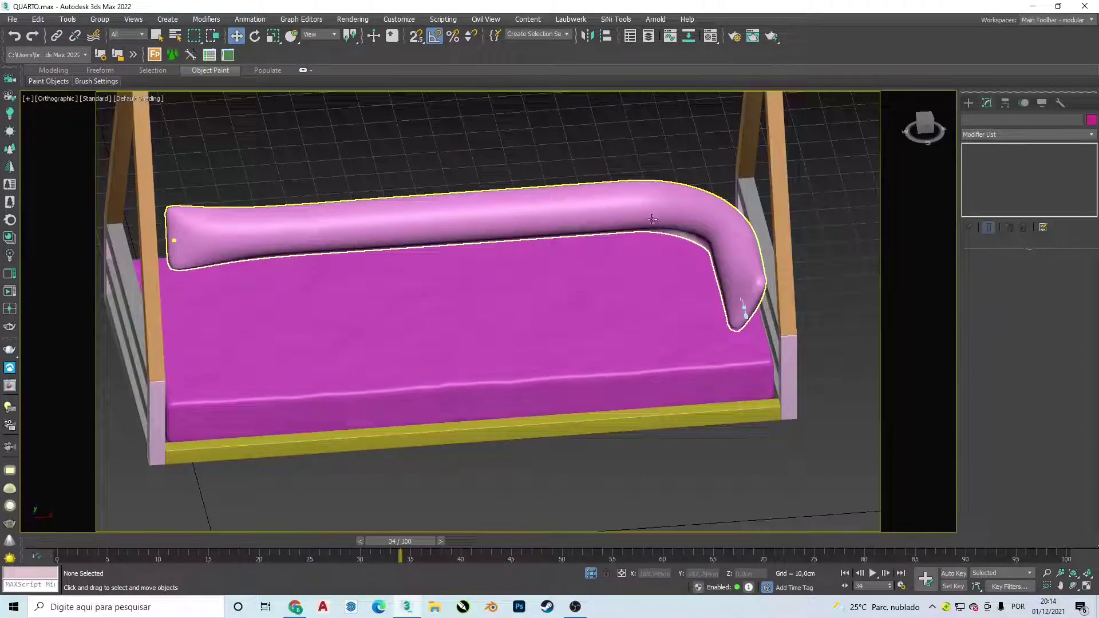
pyautogui.scroll(3, 646, 217)
pyautogui.scroll(2, 557, 287)
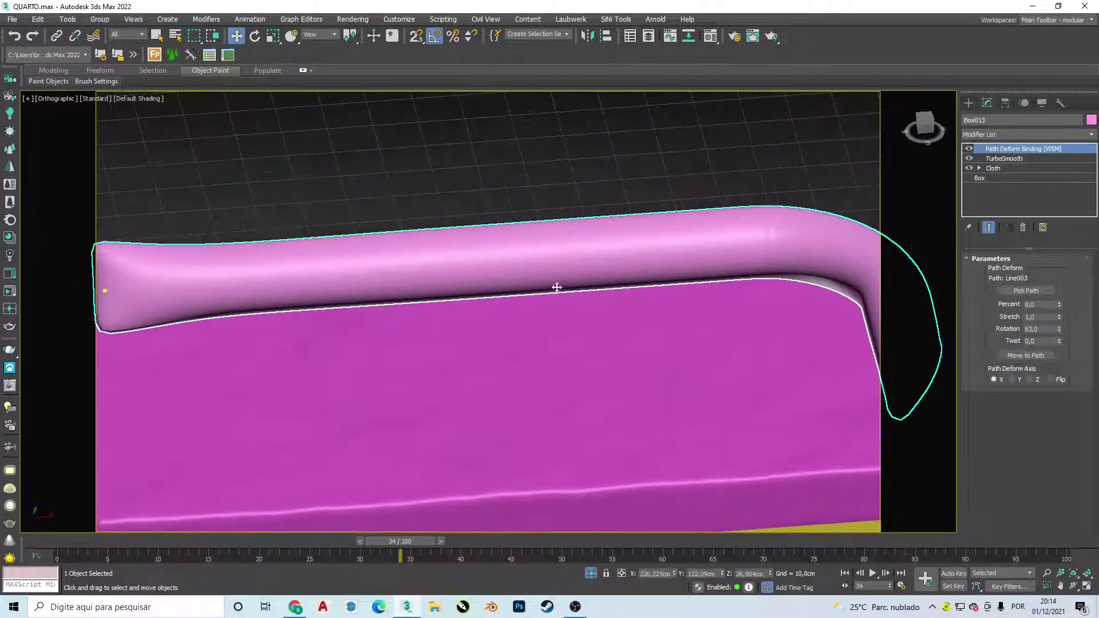
pyautogui.click(1022, 135)
# Add a Noise modifier to the bolster cushion.
pyautogui.write('noise')
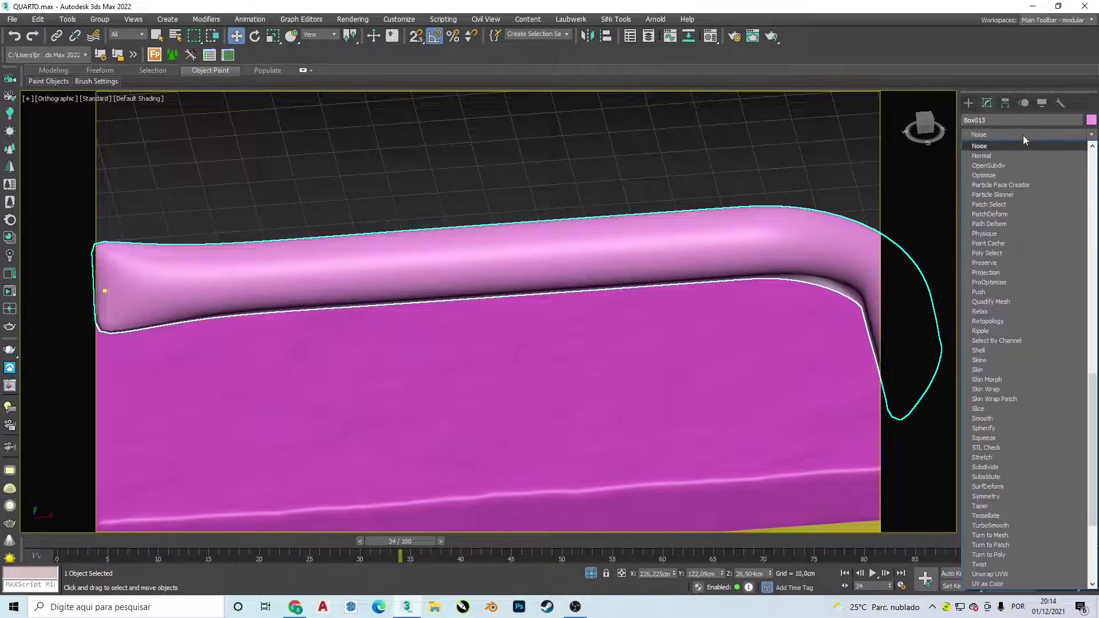
pyautogui.press('Return')
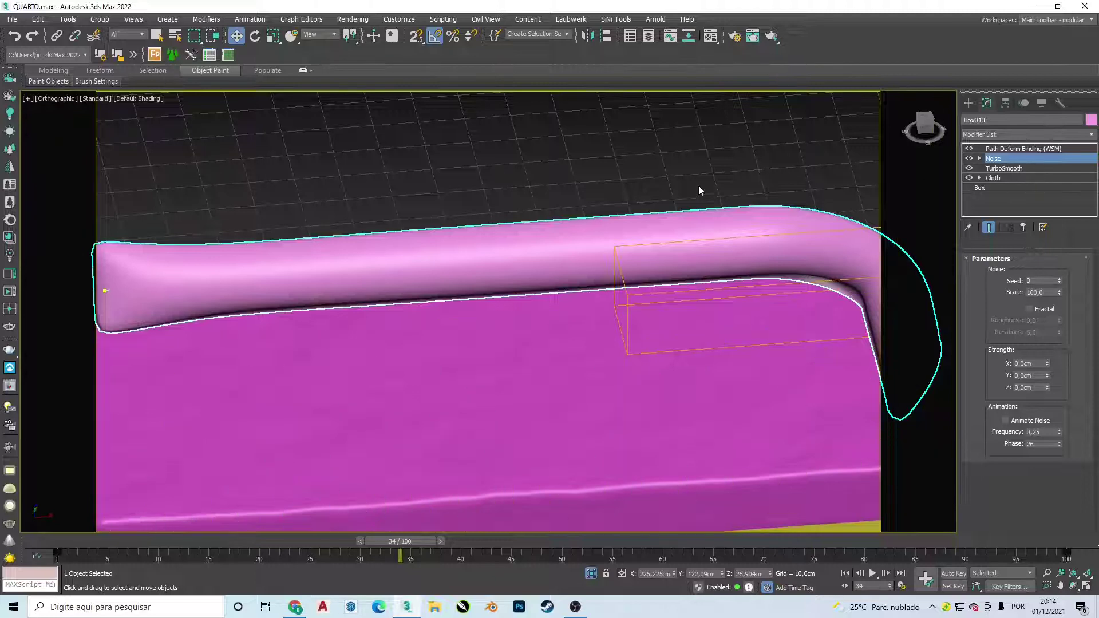
pyautogui.scroll(-5, 699, 191)
pyautogui.keyDown('alt'); pyautogui.moveTo(699, 190); pyautogui.dragTo(770, 261, button='middle'); pyautogui.keyUp('alt')
pyautogui.scroll(5, 779, 269)
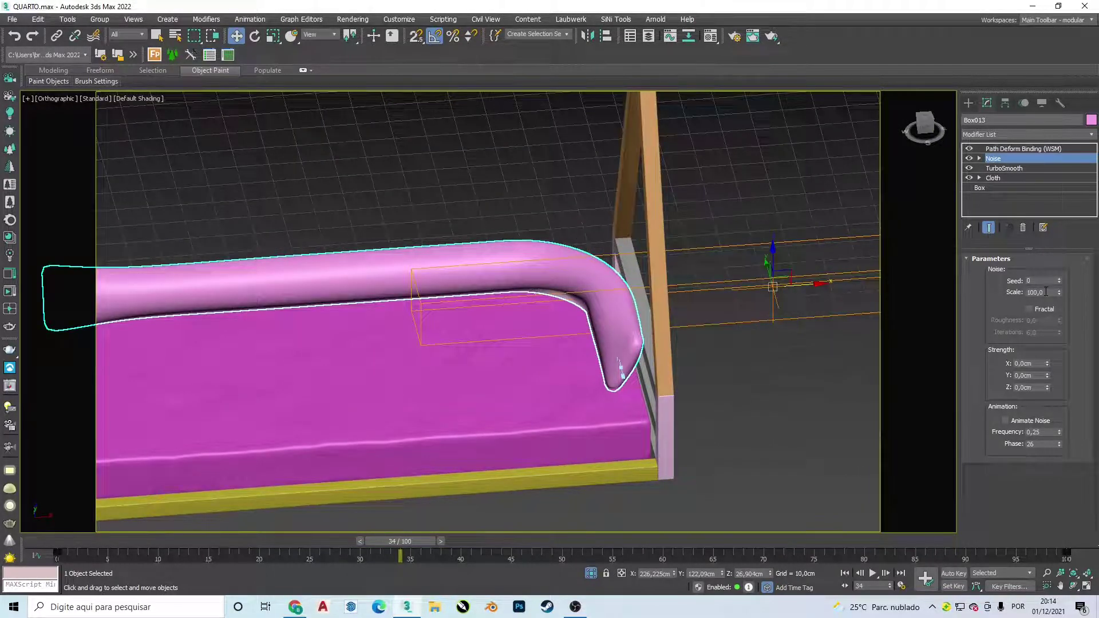
# Set Noise scale 5, enable Fractal, and give it 1 cm strength on X and Y.
pyautogui.click(1045, 292)
pyautogui.press('Tab')
pyautogui.click(1039, 313)
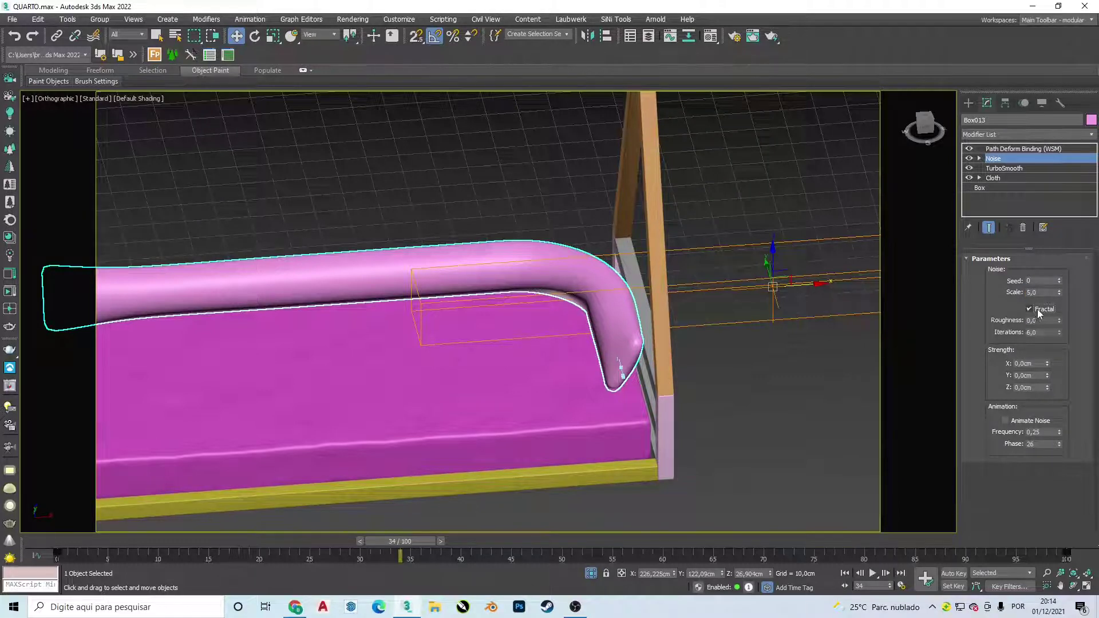
pyautogui.click(1027, 364)
pyautogui.press('Tab')
pyautogui.write('1')
pyautogui.press('Tab')
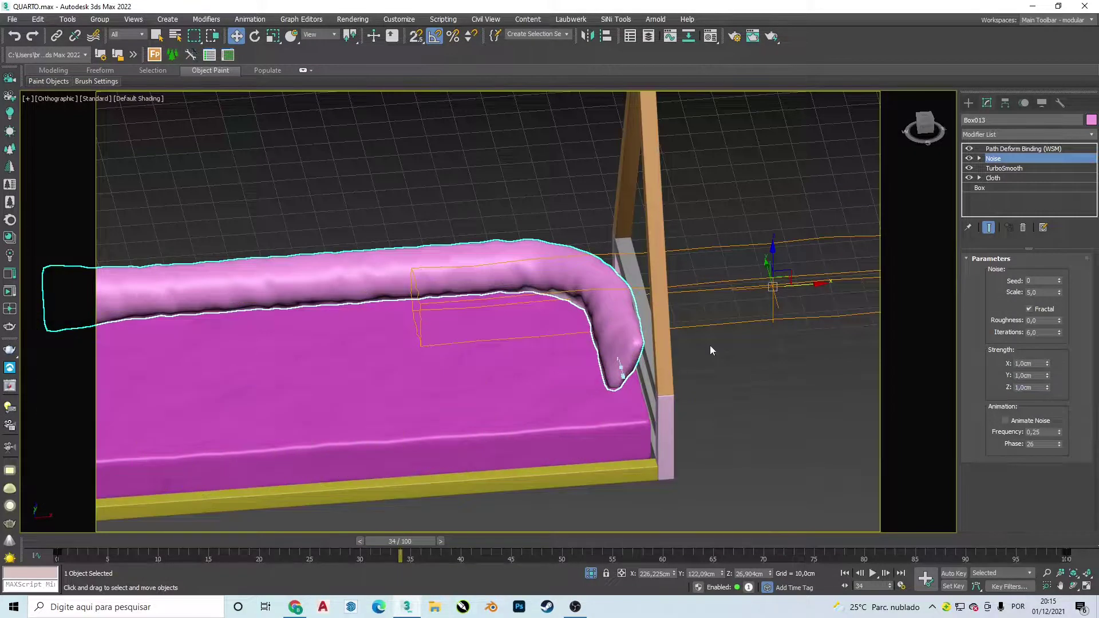
# Preview the deselected bolster, then reselect it and change Noise scale to 10.
pyautogui.click(680, 370)
pyautogui.scroll(-5, 680, 369)
pyautogui.scroll(5, 680, 369)
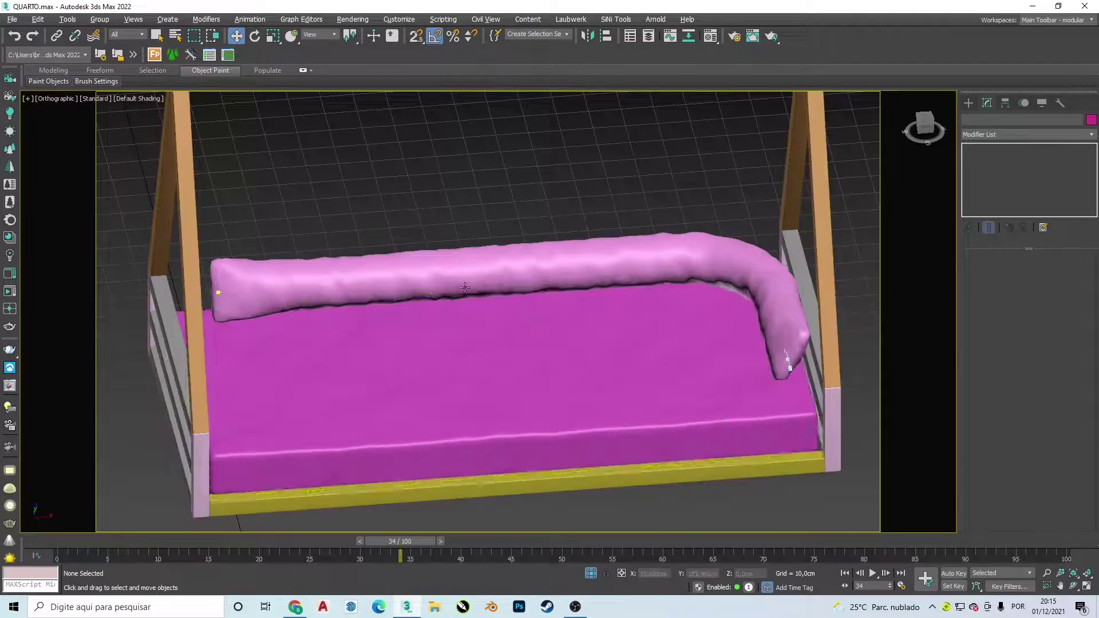
pyautogui.moveTo(680, 369)
pyautogui.keyDown('alt'); pyautogui.mouseDown(button='middle')
pyautogui.moveTo(503, 259)
pyautogui.moveTo(599, 201)
pyautogui.mouseUp(button='middle'); pyautogui.keyUp('alt')
pyautogui.click(599, 201)
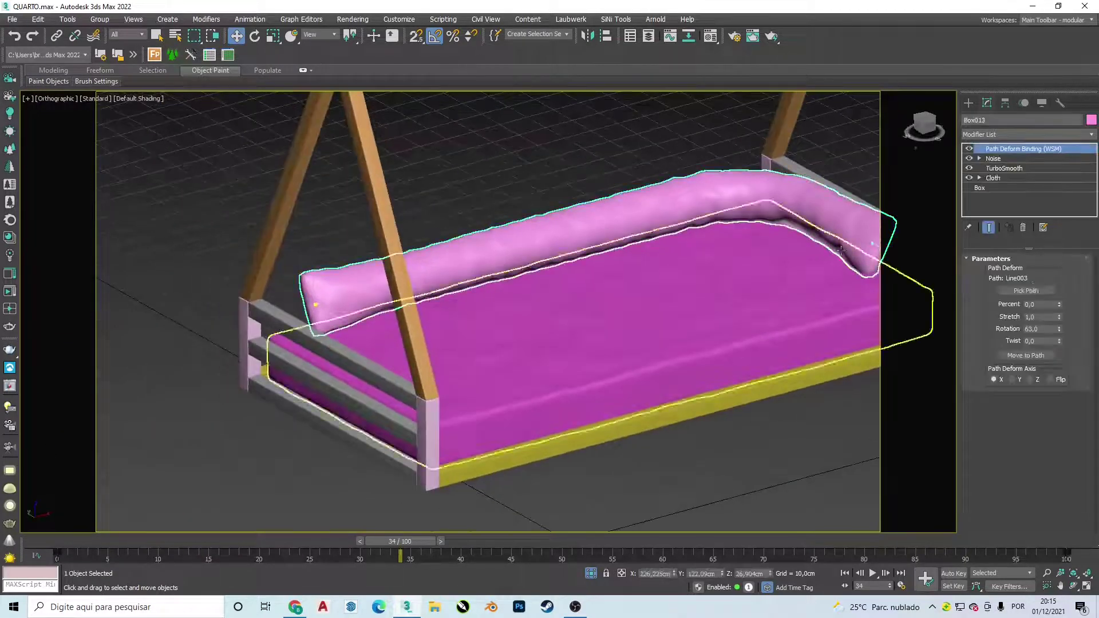
pyautogui.click(1005, 159)
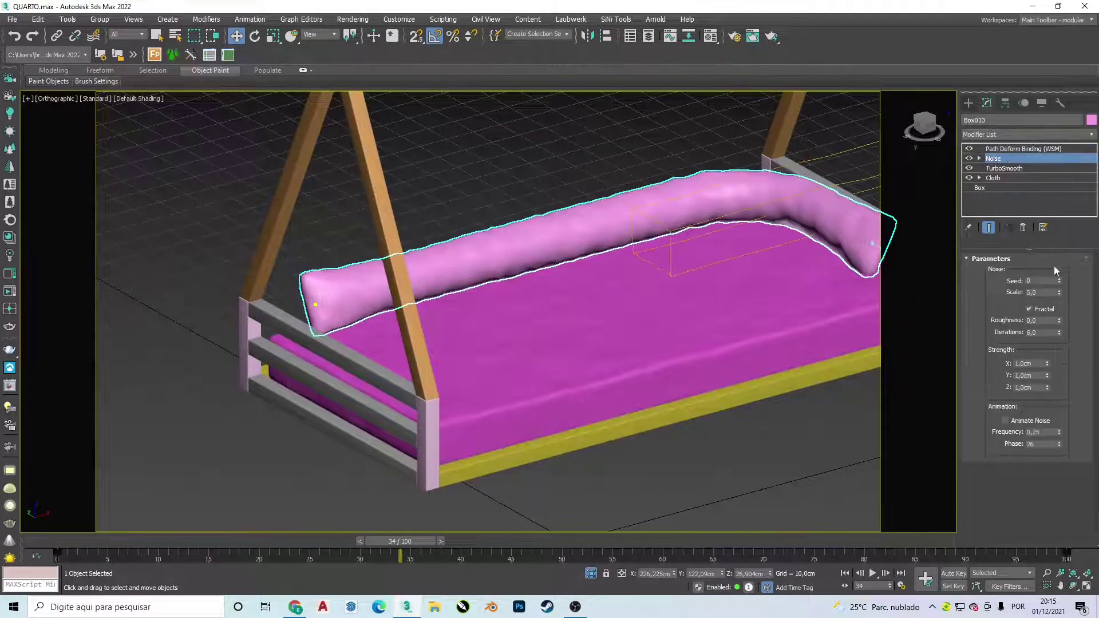
pyautogui.doubleClick(1046, 290)
pyautogui.write('10')
pyautogui.press('Return')
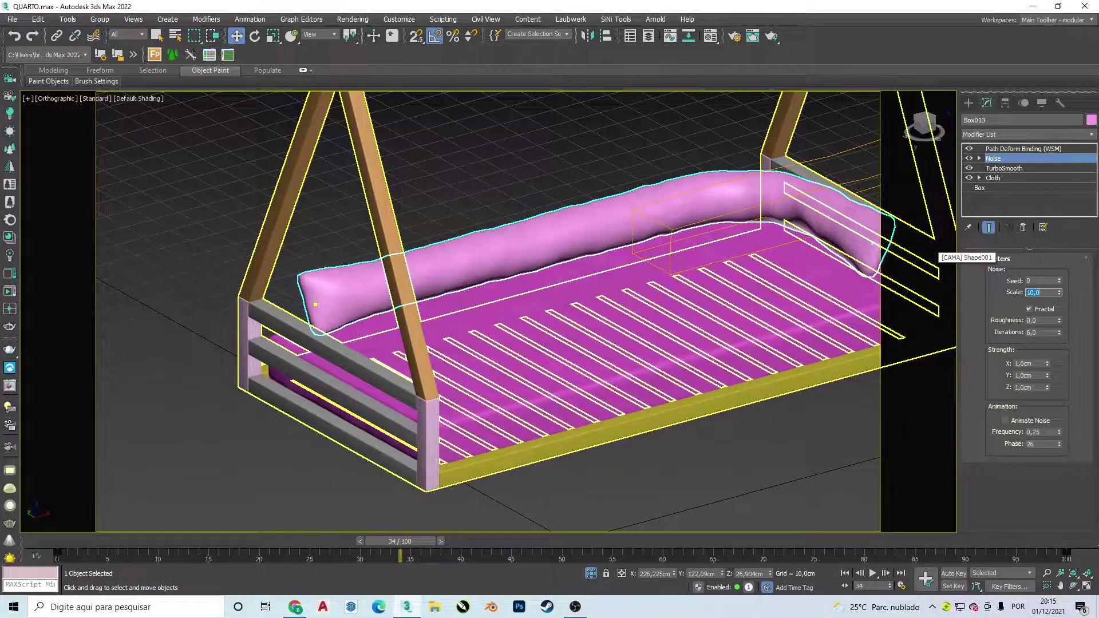
pyautogui.write('15')
# Raise the bolster's Noise scale to 15, then settle on 12.
pyautogui.press('Return')
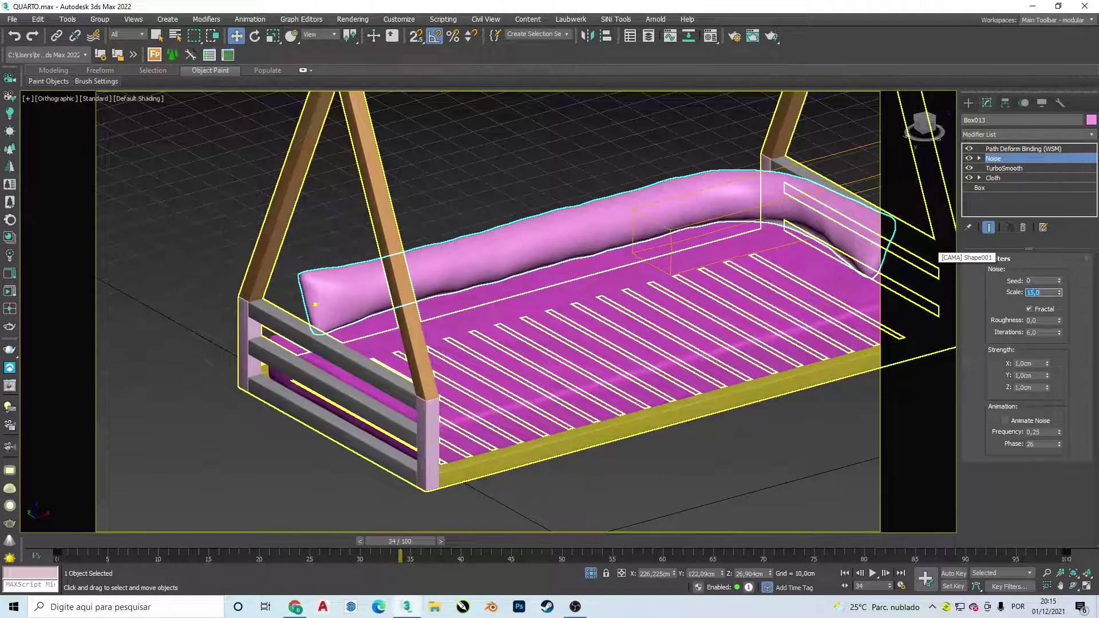
pyautogui.write('12')
pyautogui.press('Return')
# Check the bolster through CoronaCamera001, framing it close-up before returning to the camera.
pyautogui.click(574, 98)
pyautogui.moveTo(617, 214)
pyautogui.keyDown('alt'); pyautogui.mouseDown(button='middle')
pyautogui.moveTo(653, 221)
pyautogui.moveTo(623, 258)
pyautogui.mouseUp(button='middle'); pyautogui.keyUp('alt')
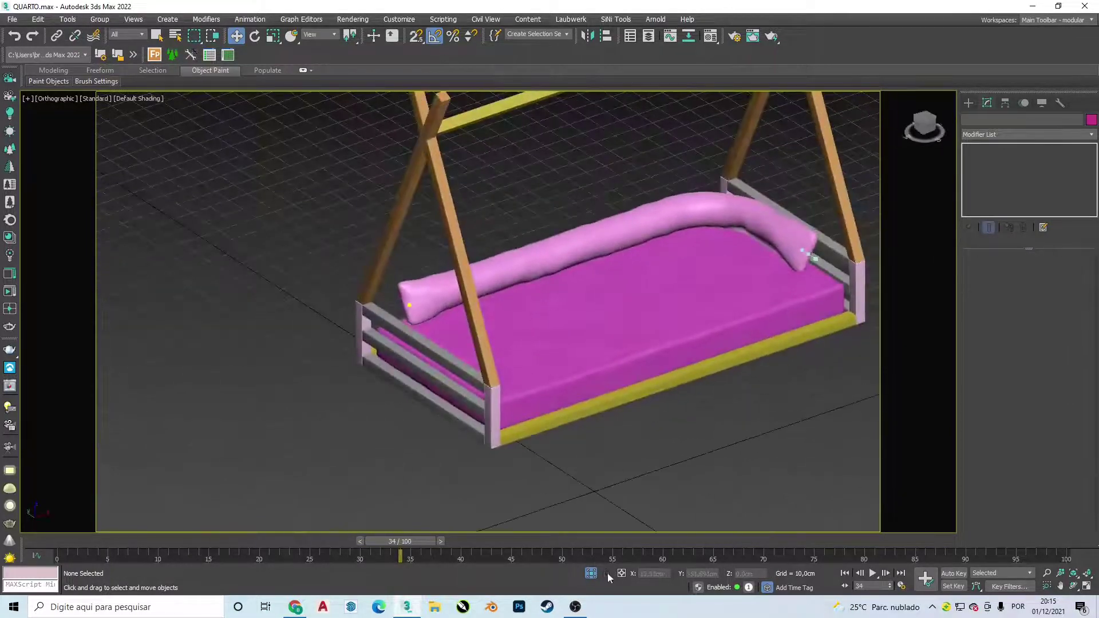
pyautogui.press('c')
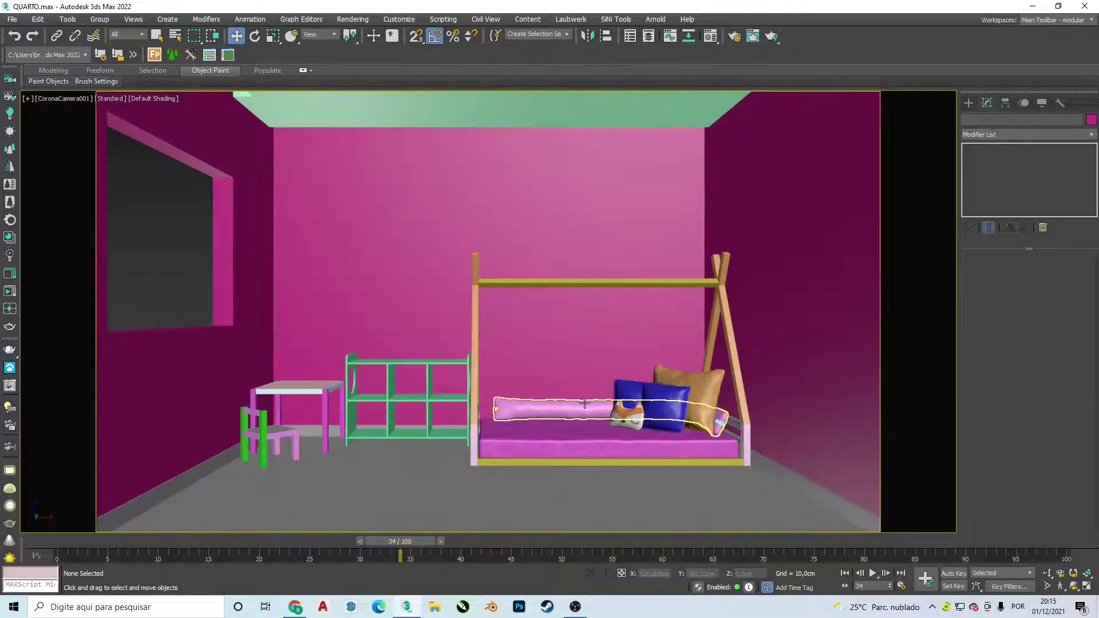
pyautogui.click(580, 410)
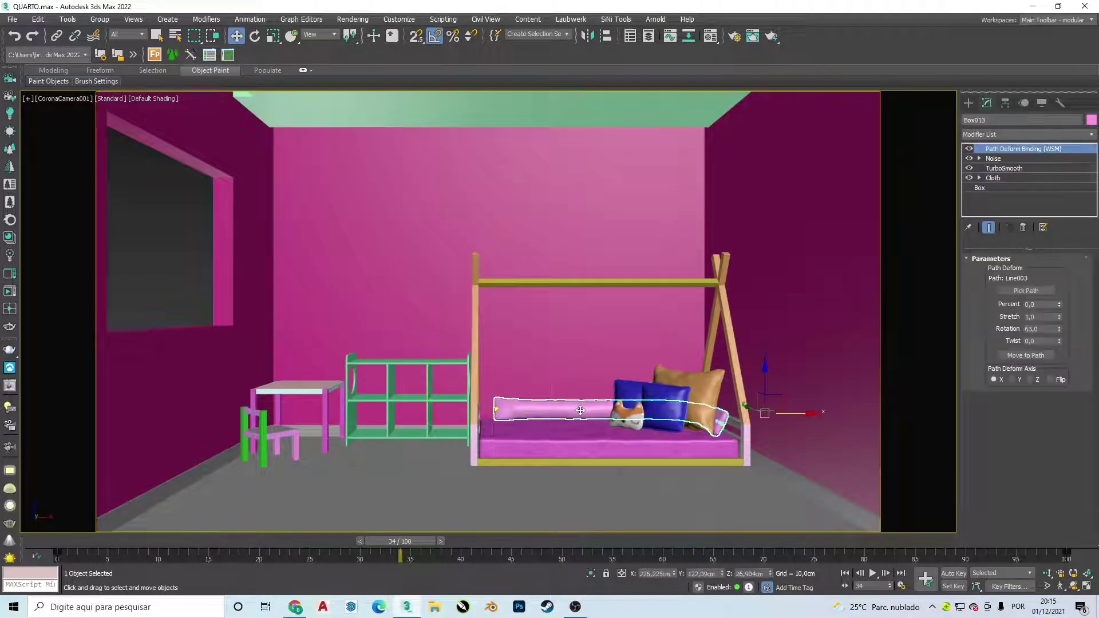
pyautogui.press('f')
pyautogui.press('z')
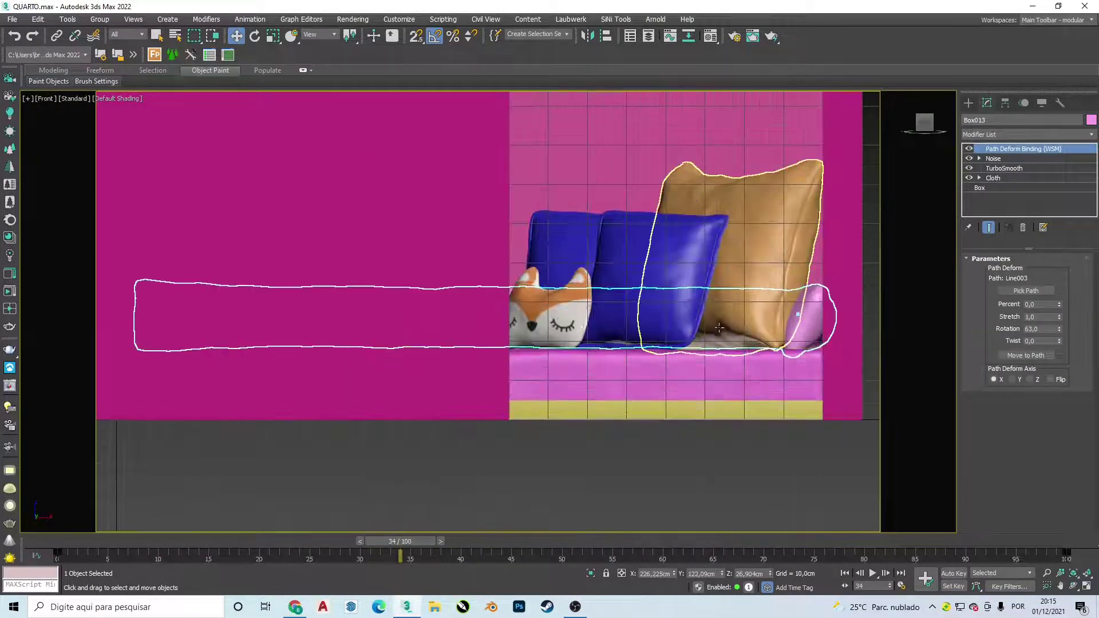
pyautogui.scroll(-3, 685, 337)
pyautogui.press('c')
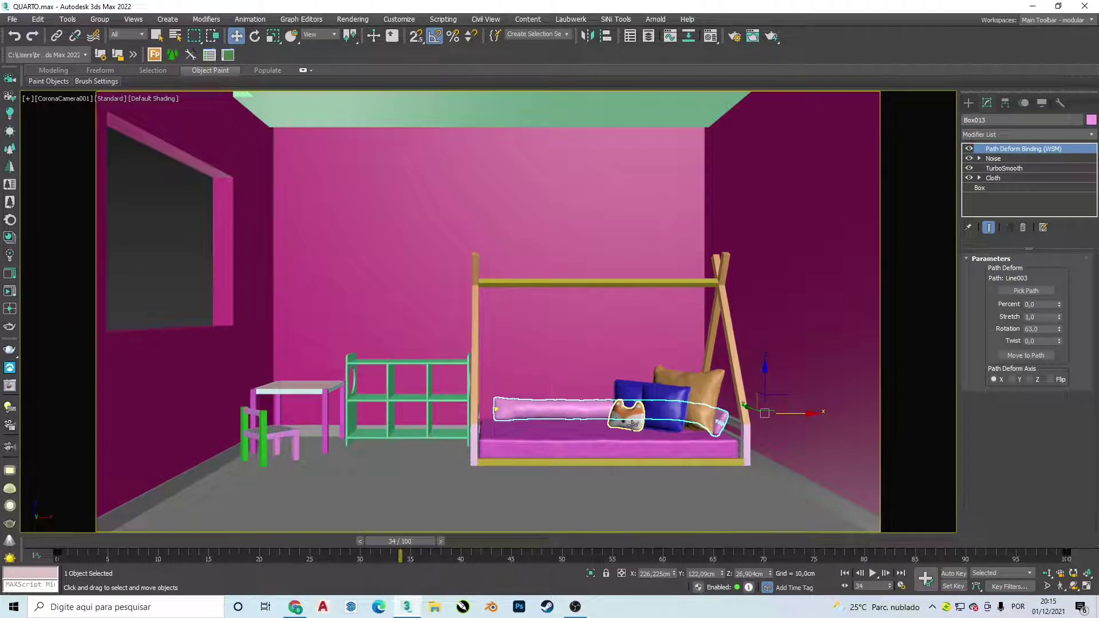
# Search Google for 'cesto organizador de brinquedos pano' in the browser.
pyautogui.click(296, 605)
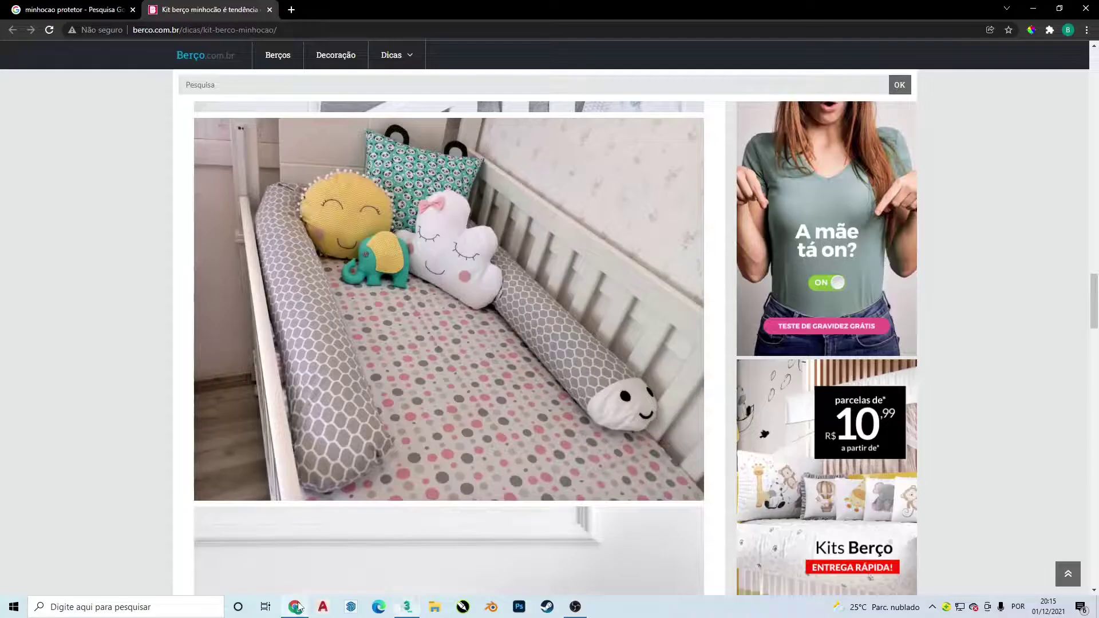
pyautogui.click(302, 26)
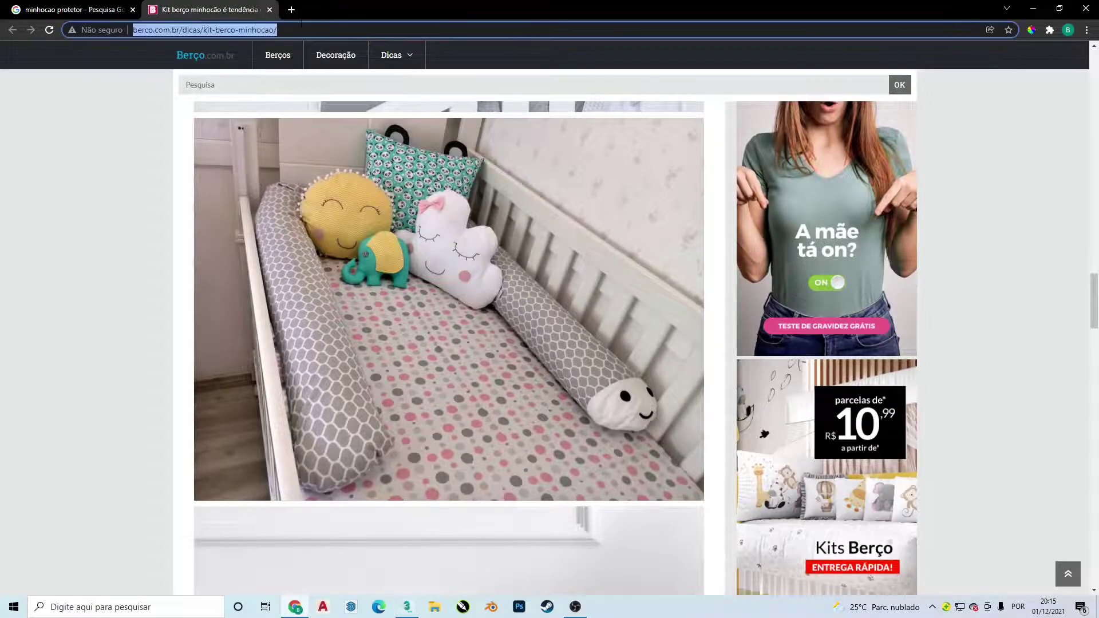
pyautogui.write('cesto ')
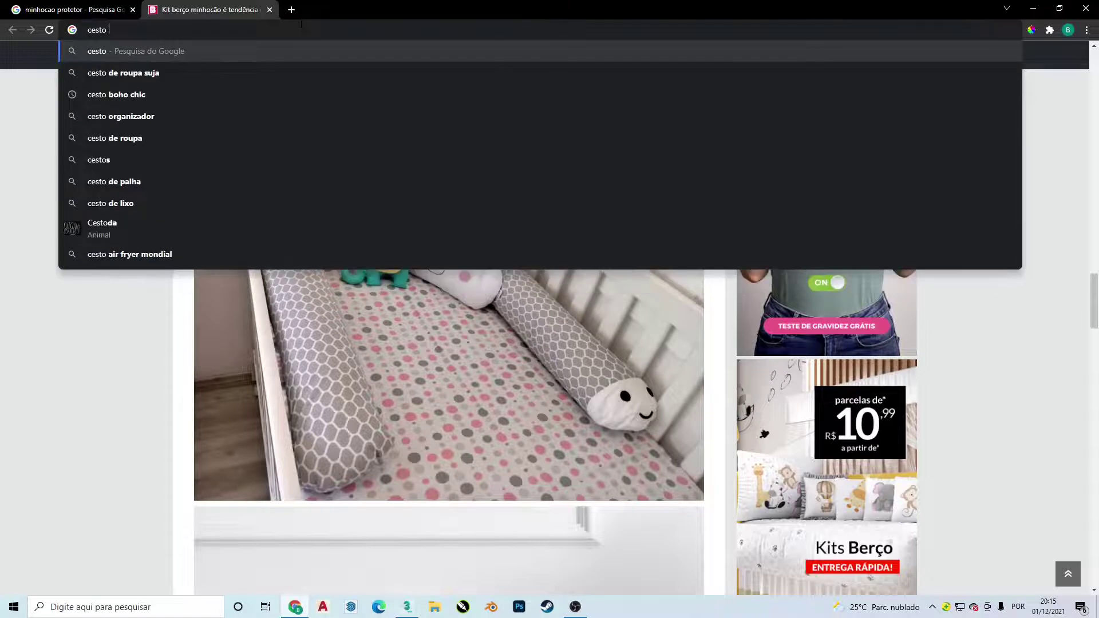
pyautogui.write('organiz')
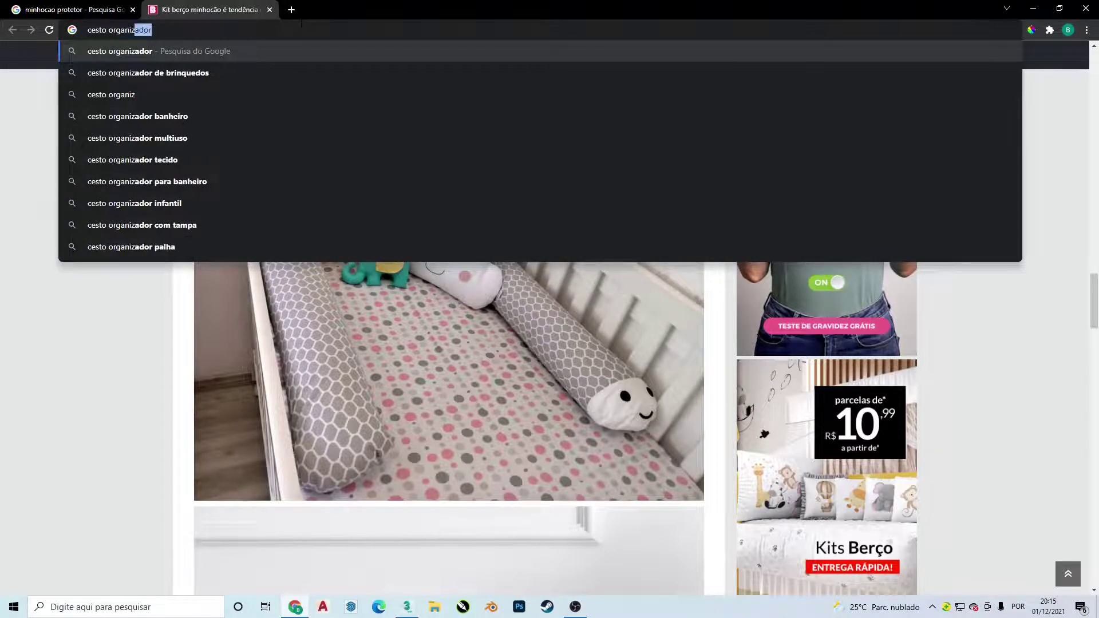
pyautogui.write('ador')
pyautogui.press('Down')
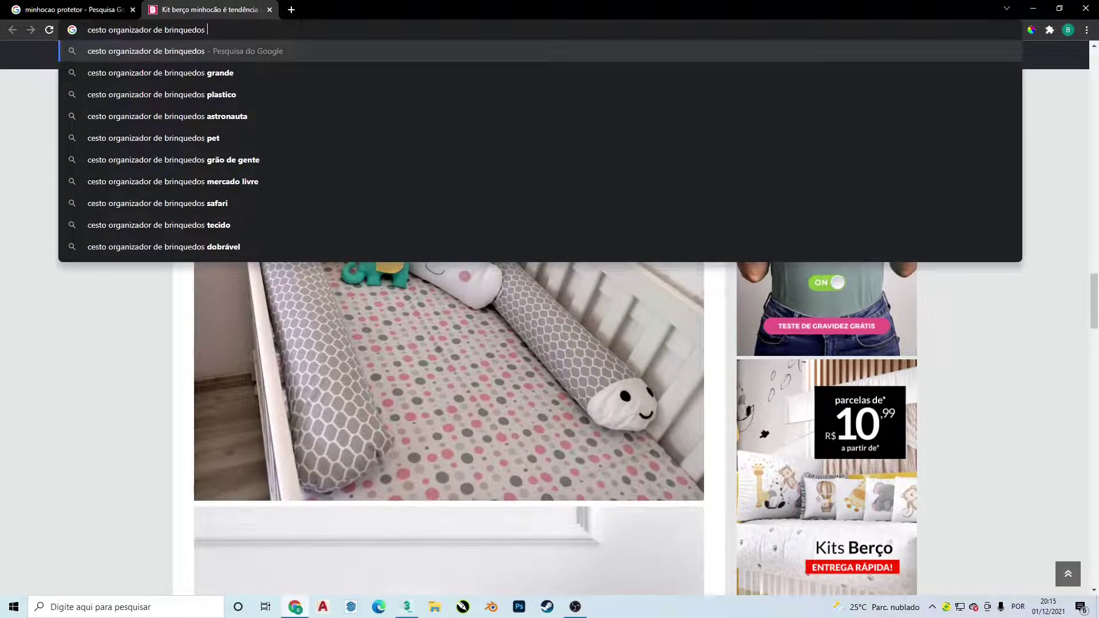
pyautogui.write('pano')
pyautogui.press('Return')
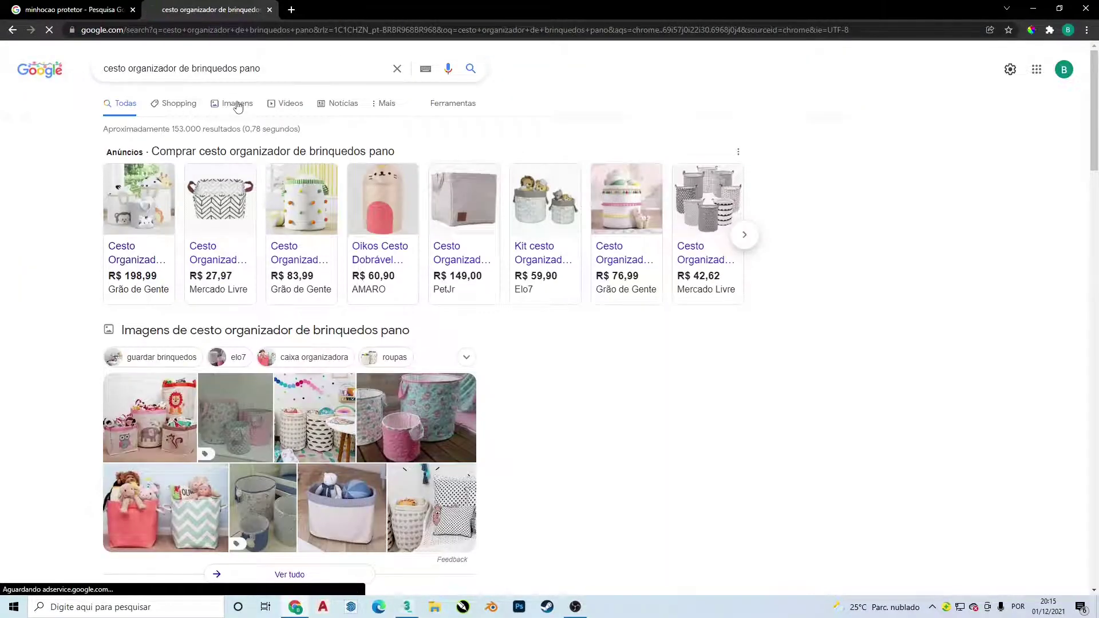
# Browse image results, previewing the Pomelo Decor heart-print basket and Mercado Livre basket kit.
pyautogui.click(238, 104)
pyautogui.moveTo(820, 266)
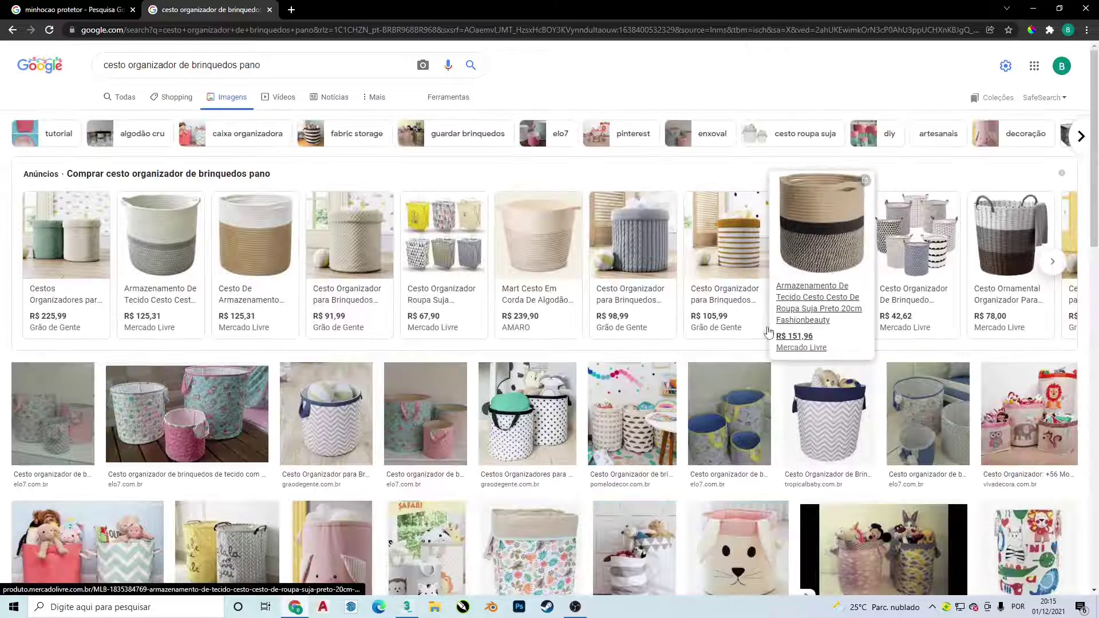
pyautogui.scroll(-2, 768, 332)
pyautogui.click(647, 358)
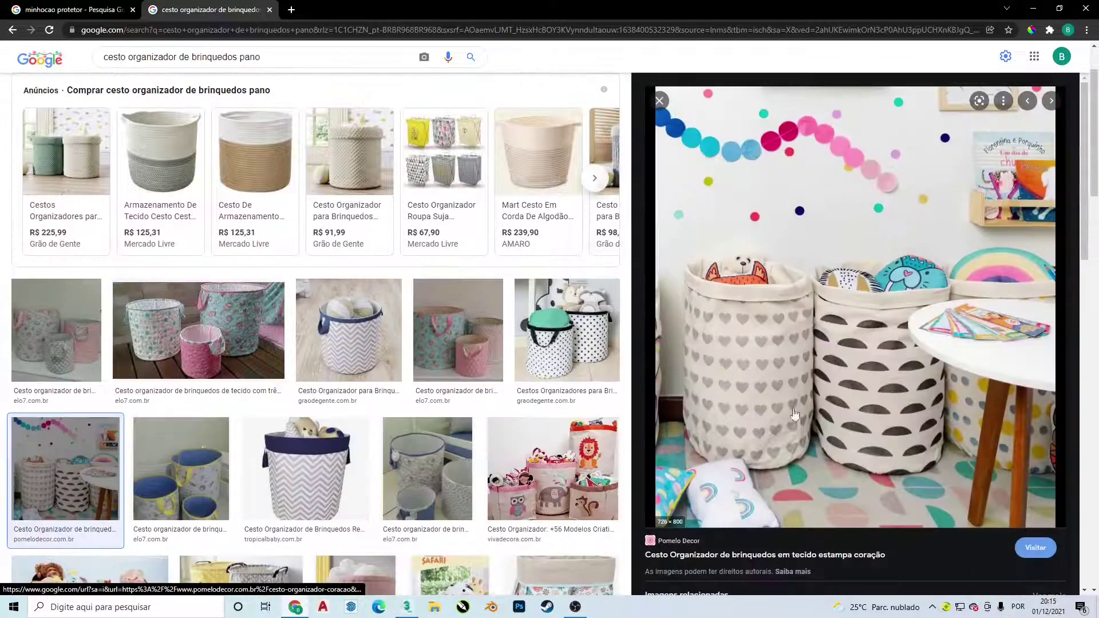
pyautogui.scroll(-2, 259, 377)
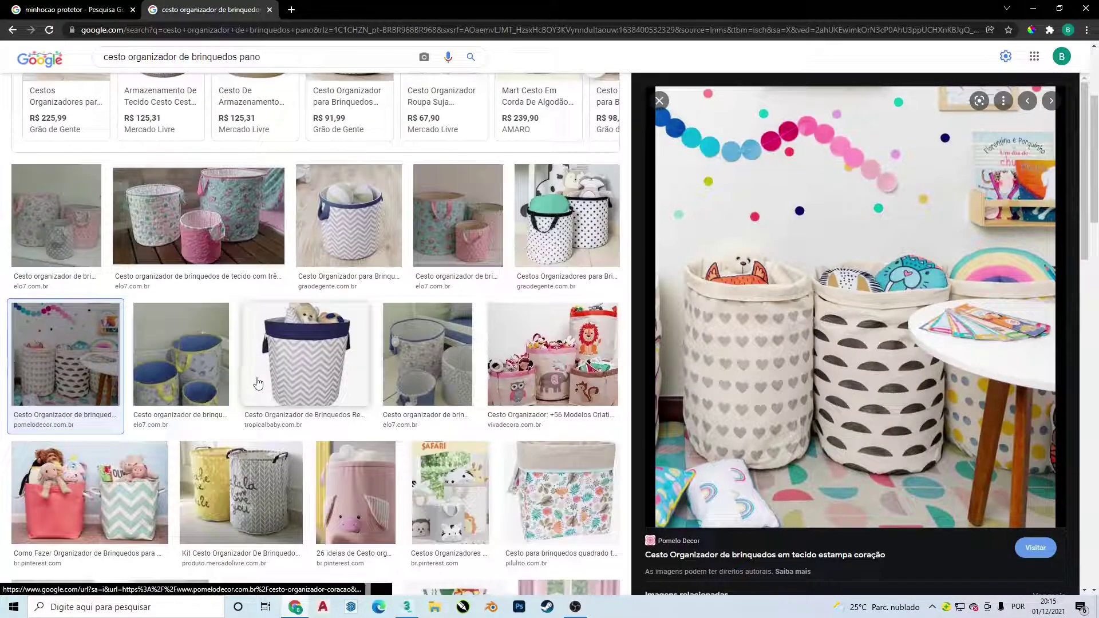
pyautogui.scroll(-1, 258, 378)
pyautogui.click(241, 435)
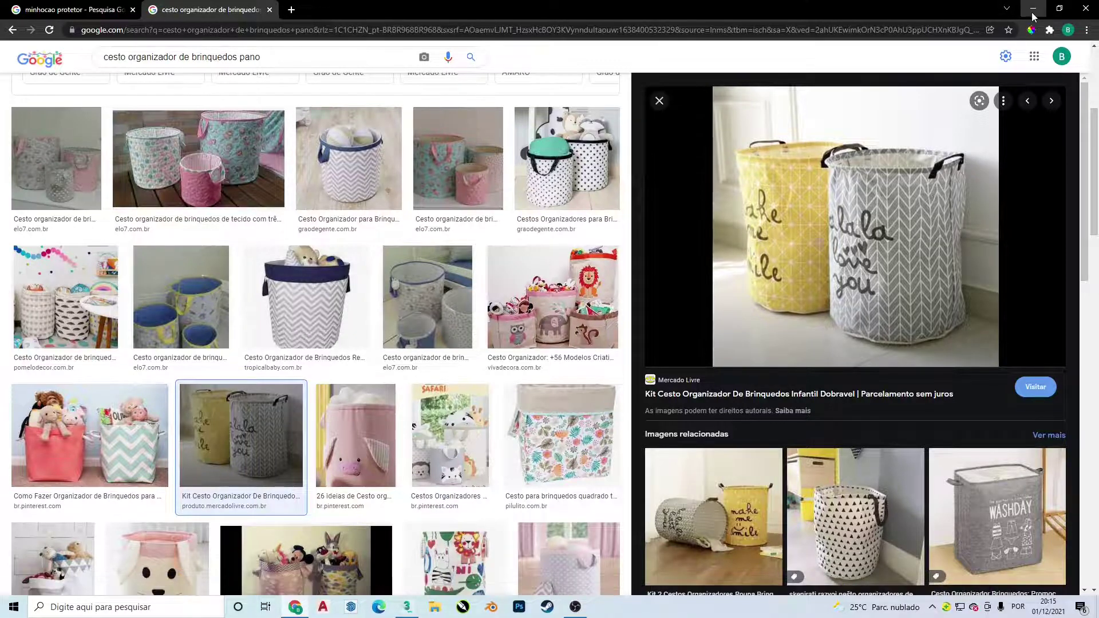
pyautogui.hotkey('alt', 'Tab')
pyautogui.hotkey('alt', 'Tab')
# Review the Mercado Livre basket kit page's 50 x 50 x 8 cm dimensions and photos.
pyautogui.click(818, 399)
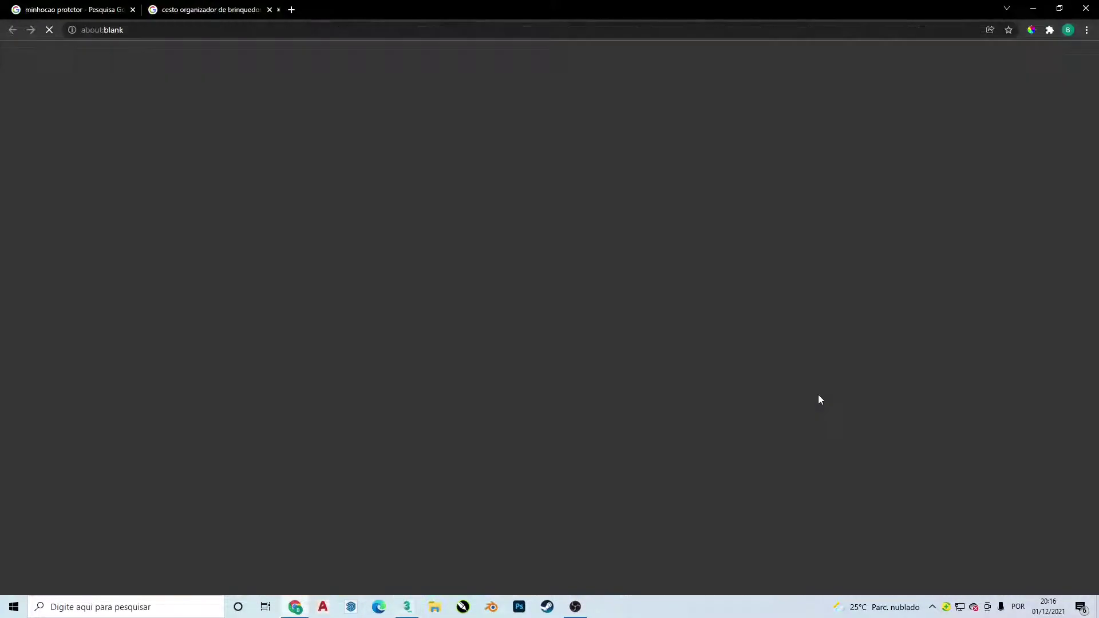
pyautogui.scroll(-9, 790, 309)
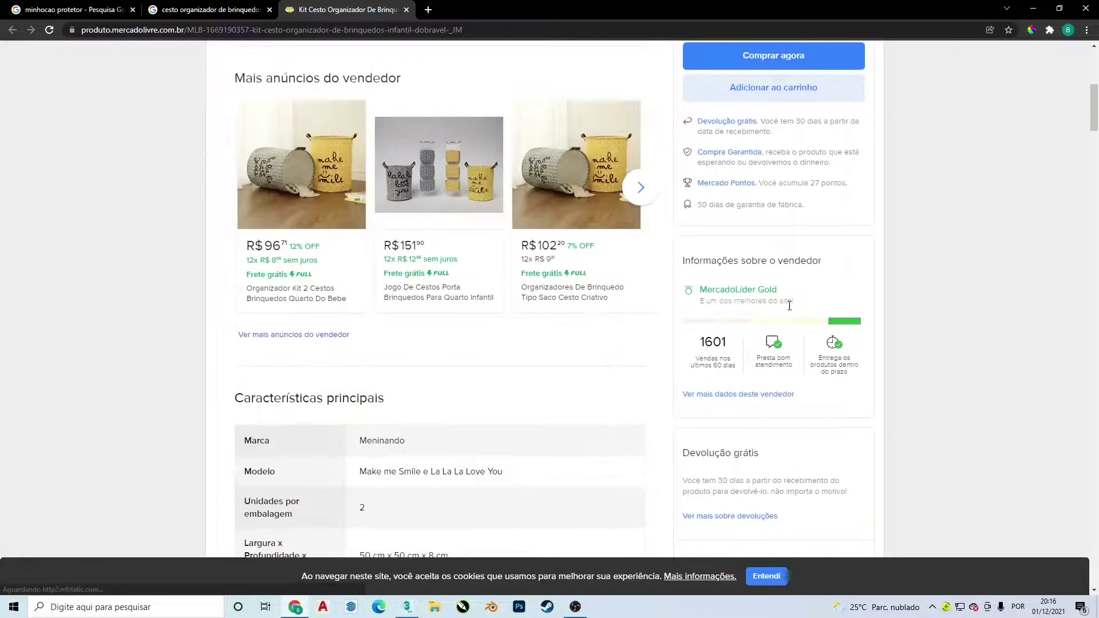
pyautogui.scroll(-2, 503, 372)
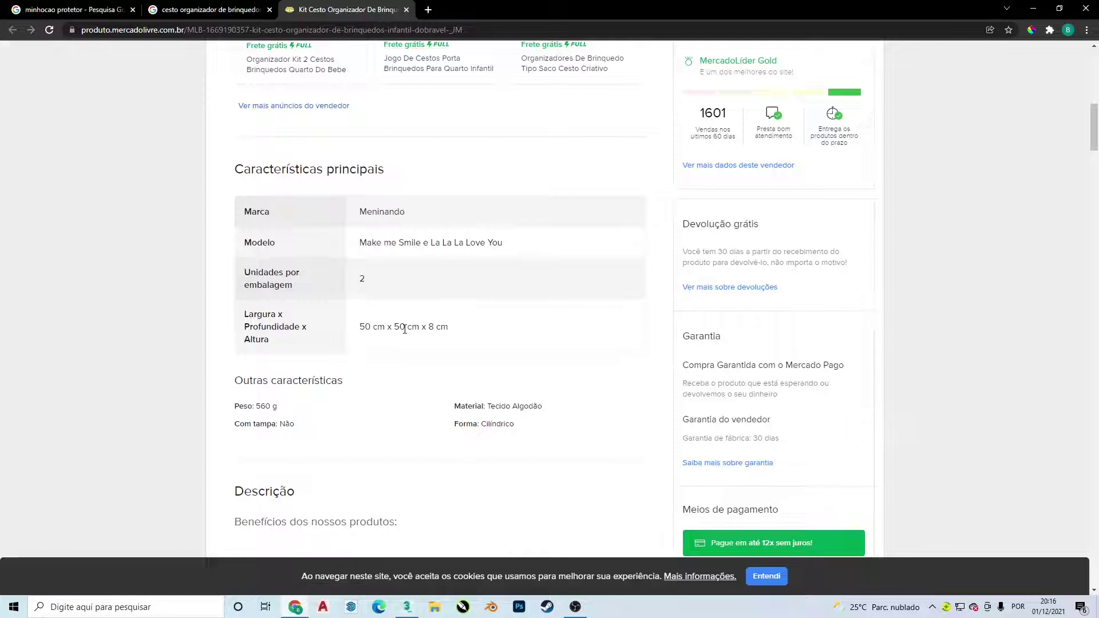
pyautogui.click(1035, 11)
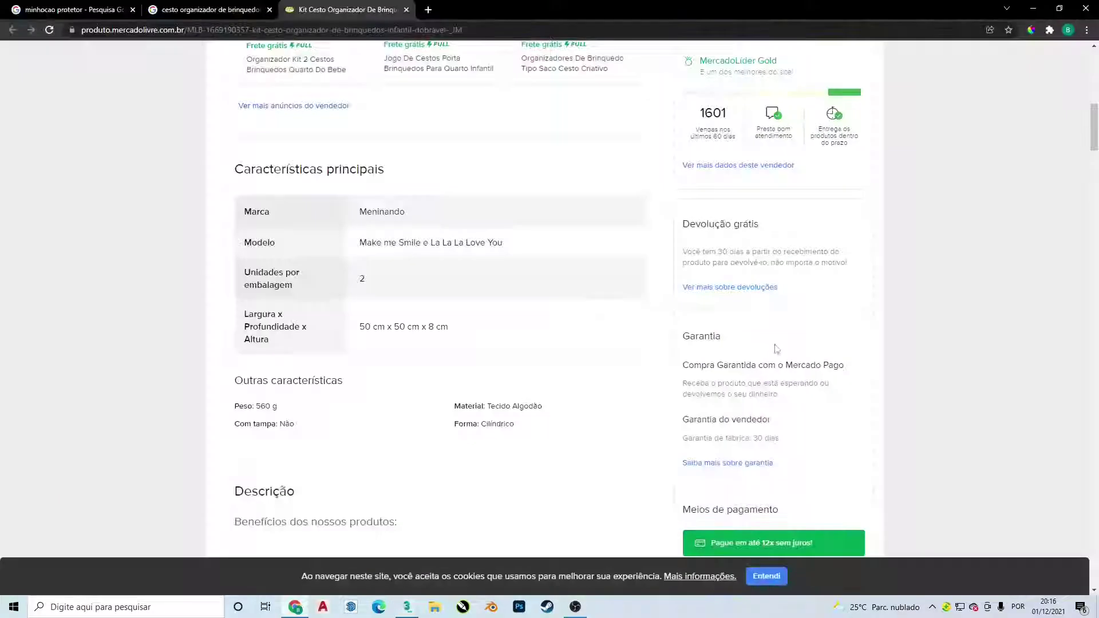
pyautogui.hotkey('alt', 'Tab')
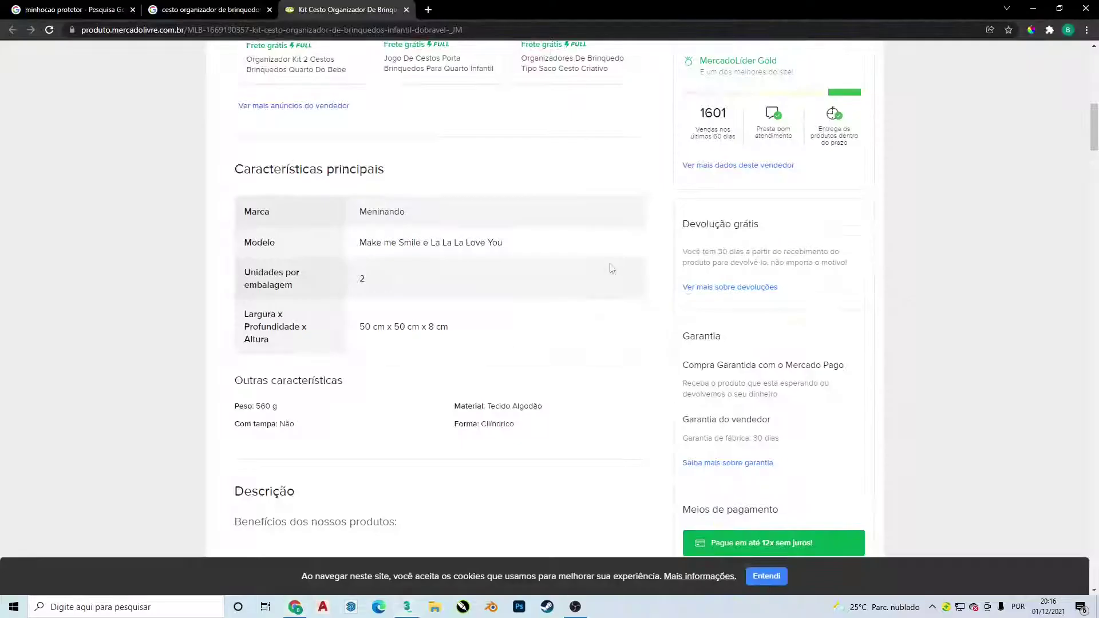
pyautogui.scroll(5, 611, 265)
pyautogui.scroll(5, 513, 224)
pyautogui.scroll(1, 513, 223)
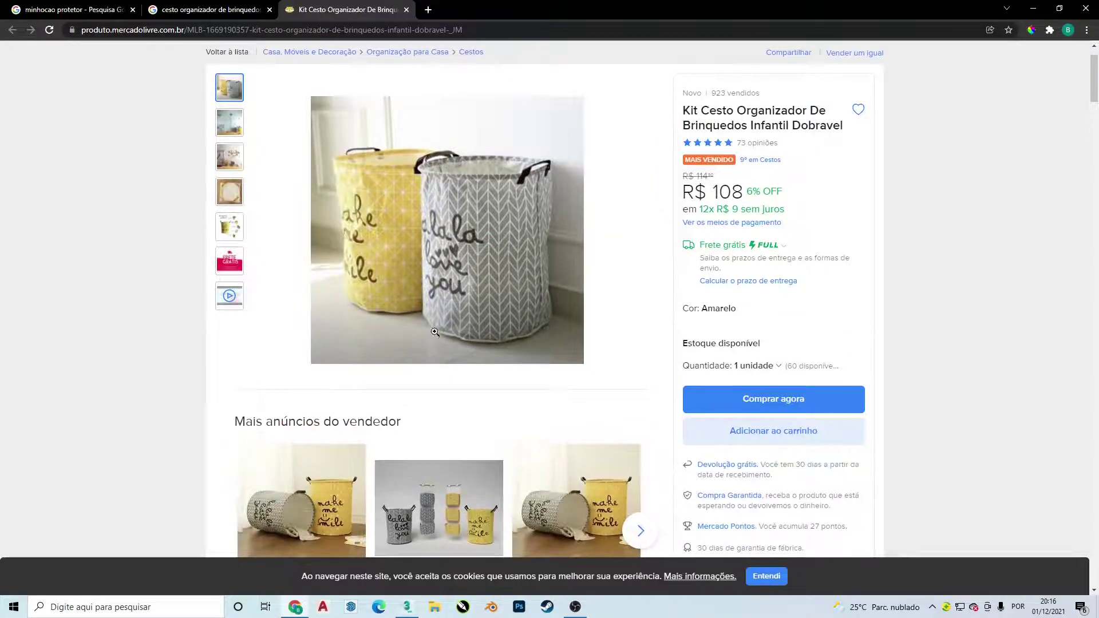
pyautogui.hotkey('alt', 'Tab')
# Draw a standard-primitive cylinder with a 25 cm radius.
pyautogui.click(971, 104)
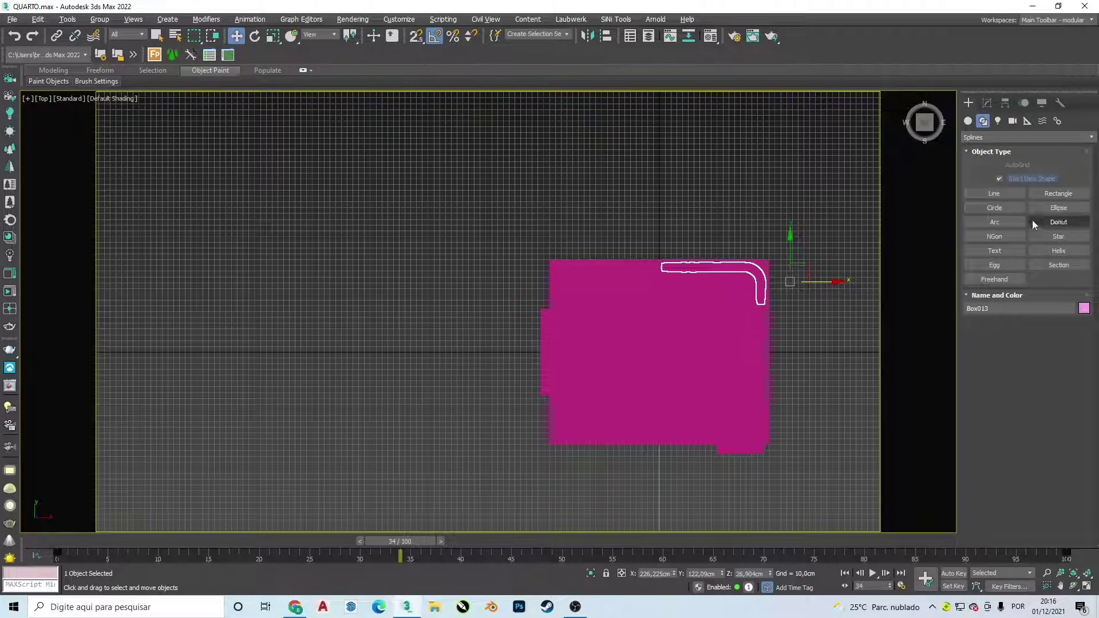
pyautogui.click(1014, 209)
pyautogui.click(968, 121)
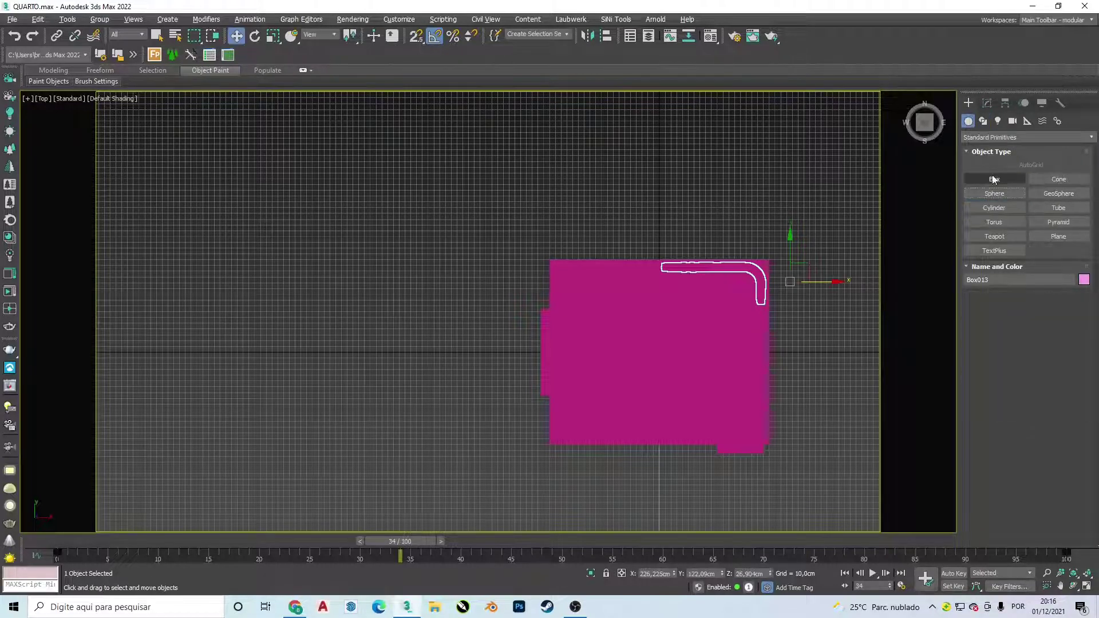
pyautogui.click(1003, 208)
pyautogui.moveTo(451, 362); pyautogui.dragTo(486, 362)
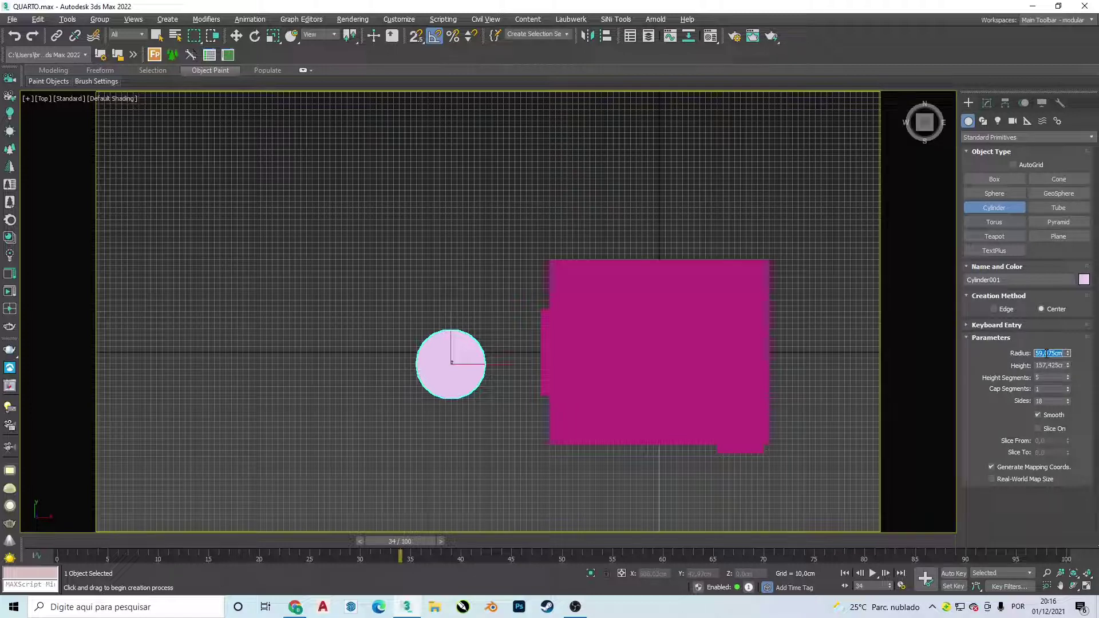
pyautogui.write('25')
pyautogui.press('Return')
pyautogui.scroll(3, 434, 407)
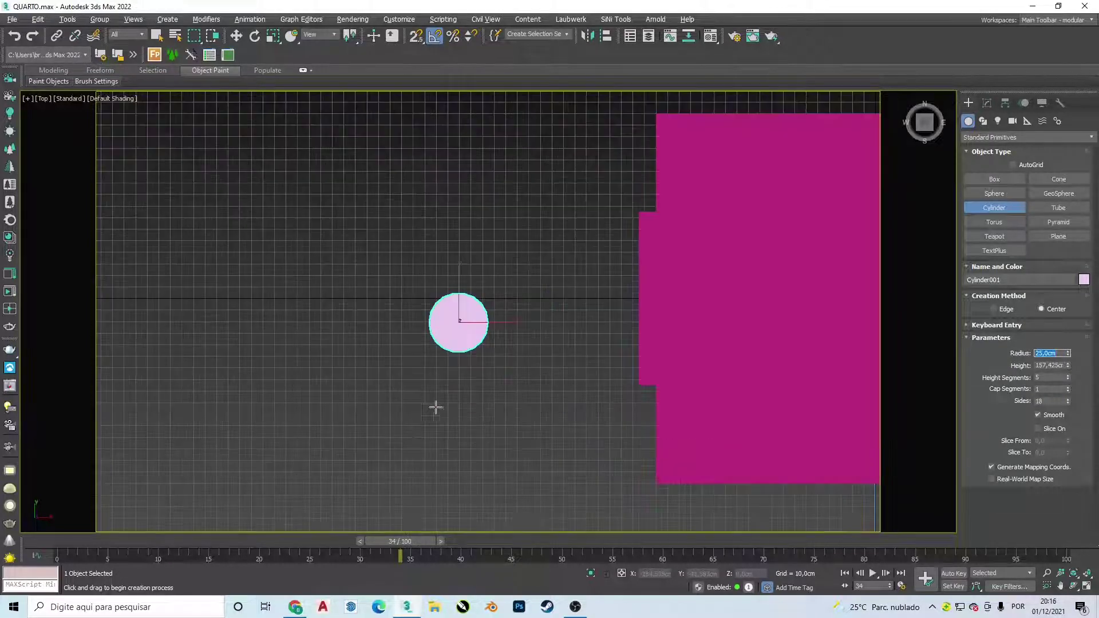
pyautogui.press('Tab')
pyautogui.write('50')
# In Perspective view, move the cylinder to 0 on the X and Y axes.
pyautogui.keyDown('alt'); pyautogui.moveTo(694, 208); pyautogui.dragTo(593, 343, button='middle'); pyautogui.keyUp('alt')
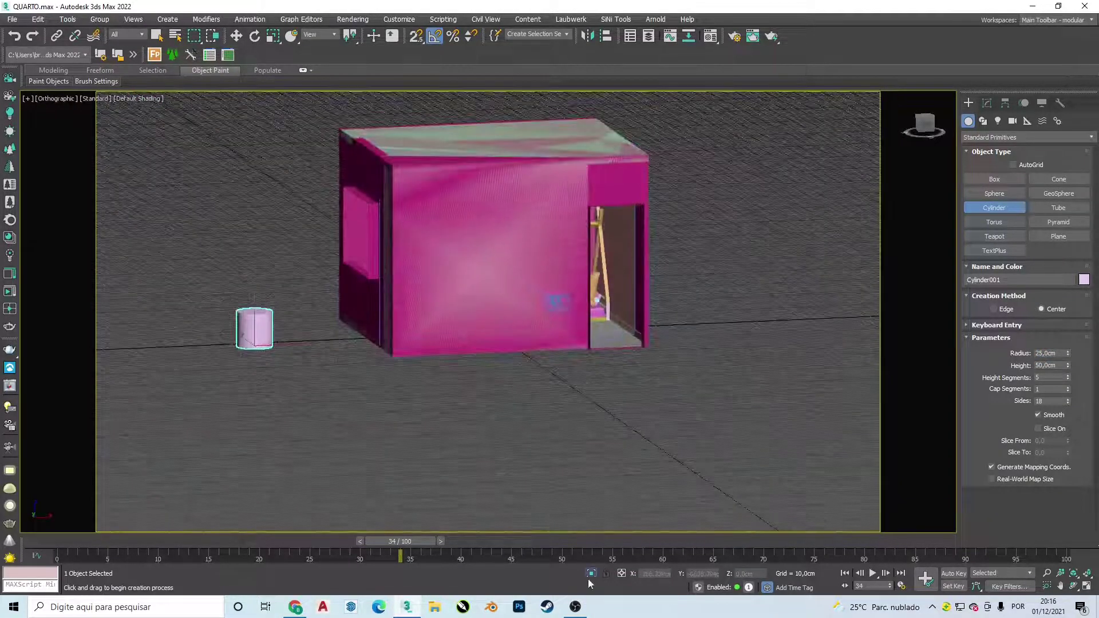
pyautogui.click(591, 573)
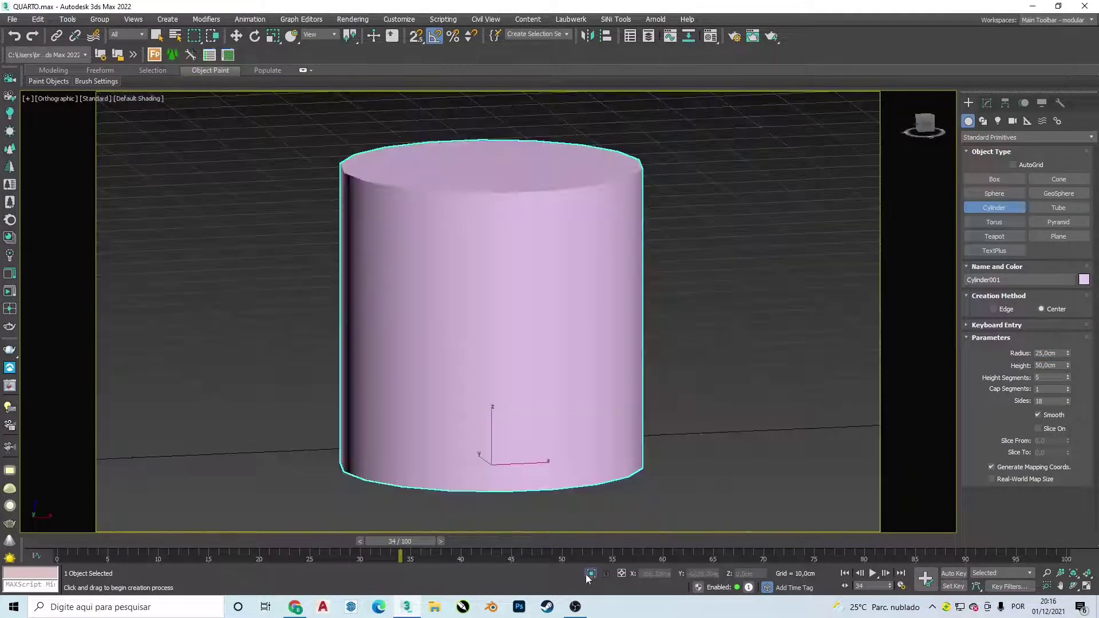
pyautogui.press('p')
pyautogui.scroll(-10, 615, 531)
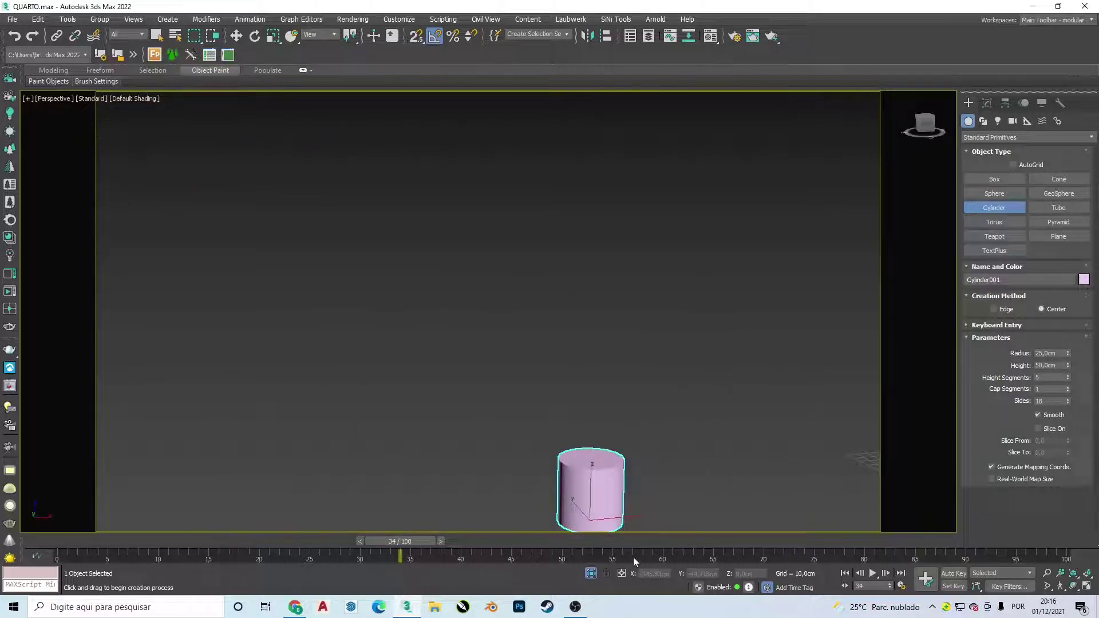
pyautogui.press('w')
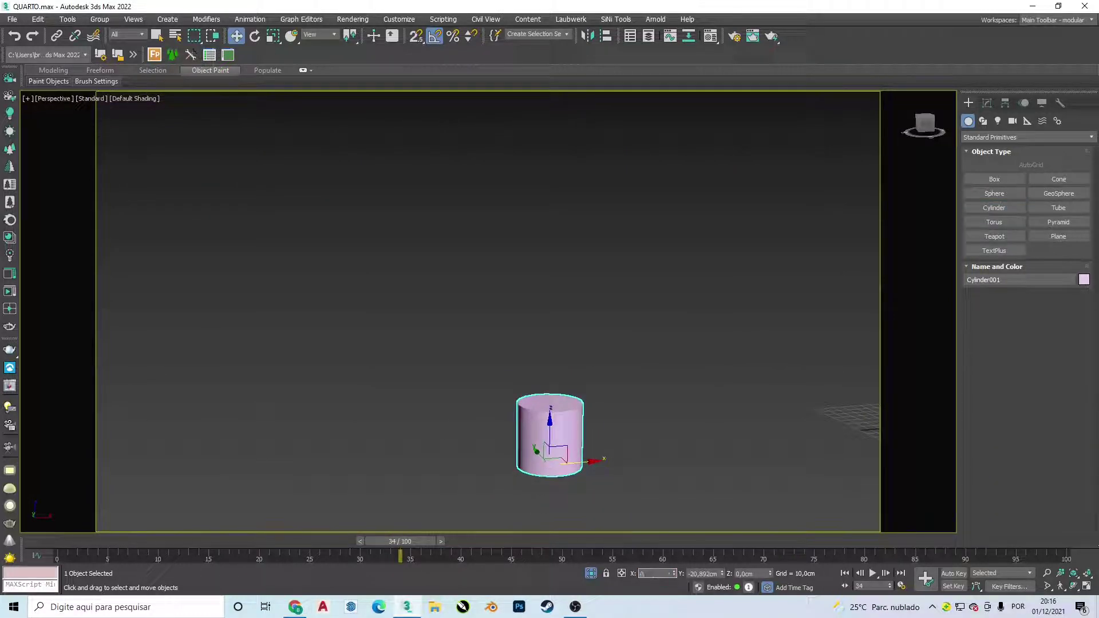
pyautogui.write('0')
pyautogui.press('Return')
pyautogui.press('Tab')
pyautogui.write('0')
pyautogui.press('Return')
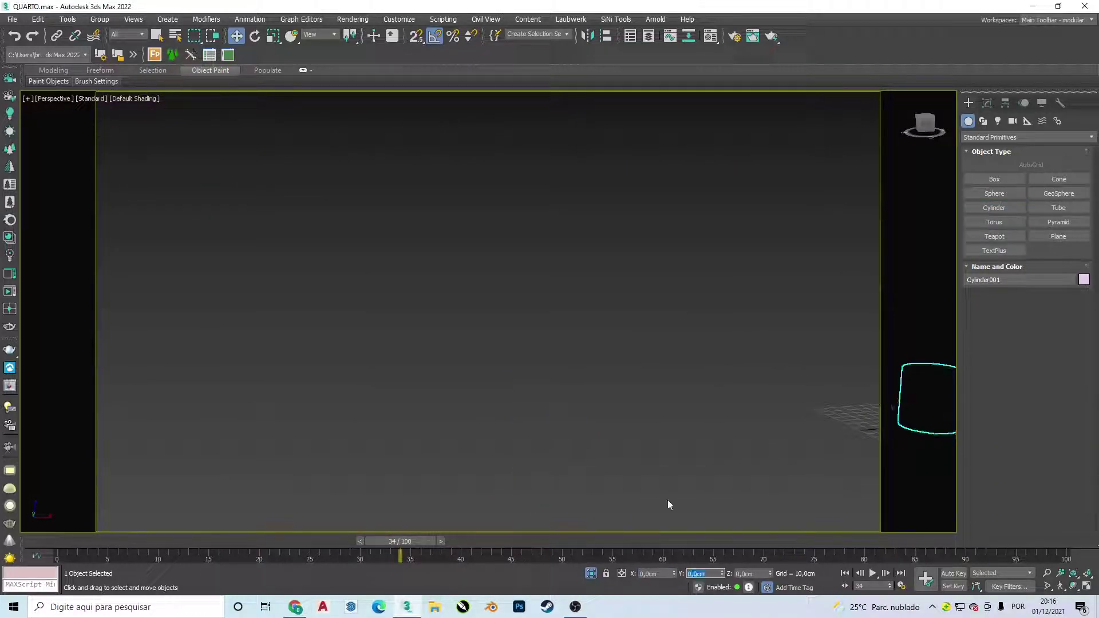
# Recentre the view on the cylinder and turn on Edged Faces display.
pyautogui.scroll(-3, 747, 457)
pyautogui.moveTo(747, 470); pyautogui.dragTo(601, 444, button='middle')
pyautogui.scroll(5, 665, 448)
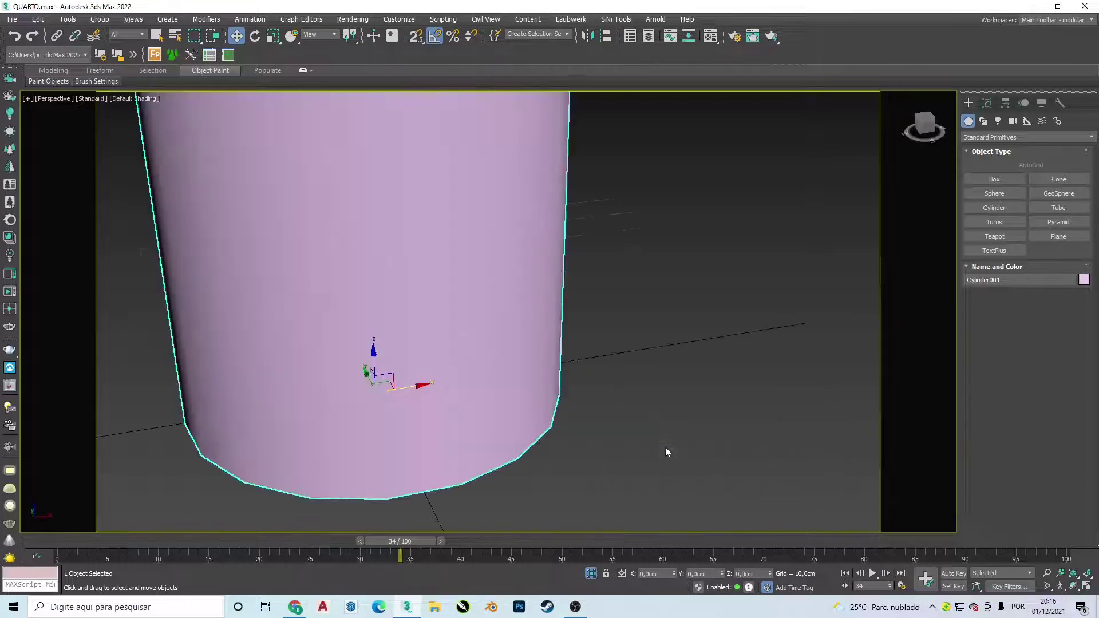
pyautogui.scroll(-4, 581, 422)
pyautogui.scroll(2, 582, 426)
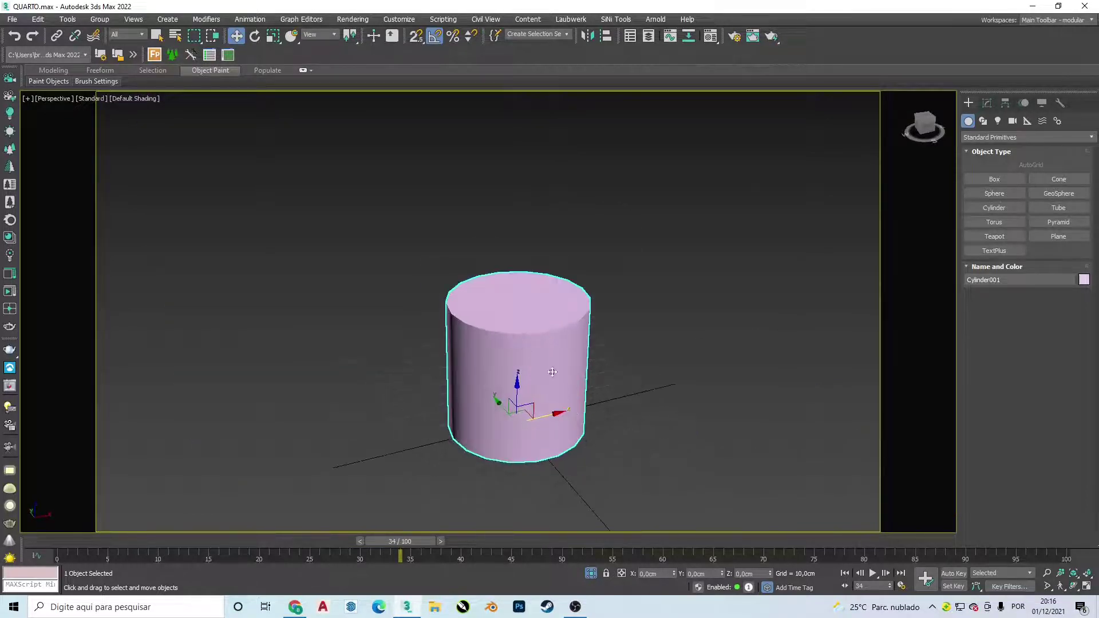
pyautogui.scroll(2, 525, 372)
pyautogui.scroll(-1, 524, 372)
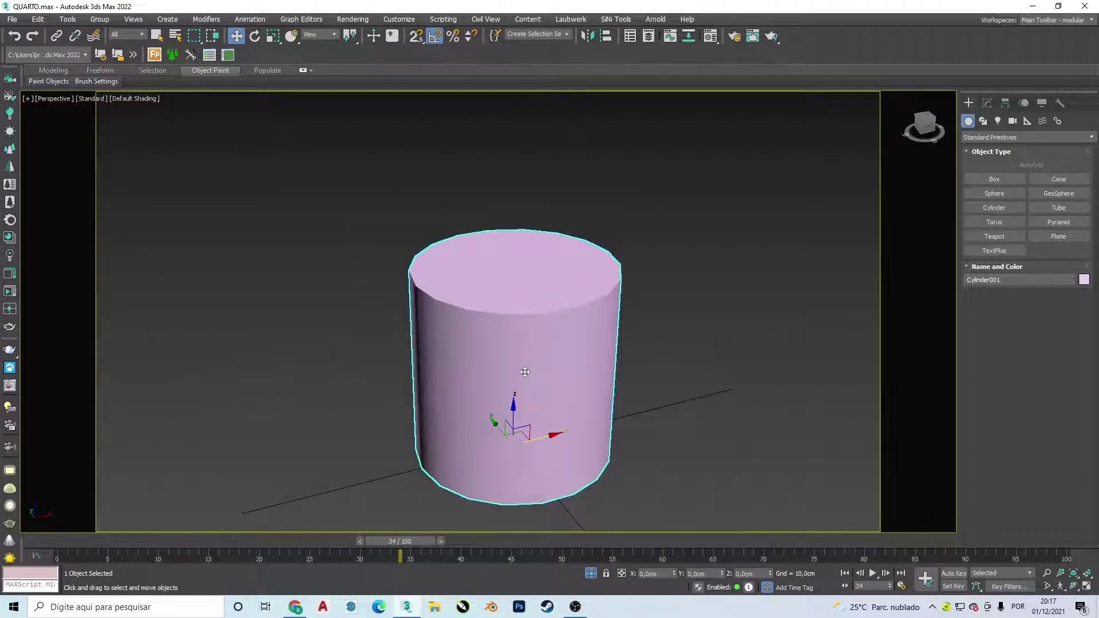
pyautogui.press('F4')
pyautogui.keyDown('alt'); pyautogui.moveTo(559, 357); pyautogui.dragTo(527, 330, button='middle'); pyautogui.keyUp('alt')
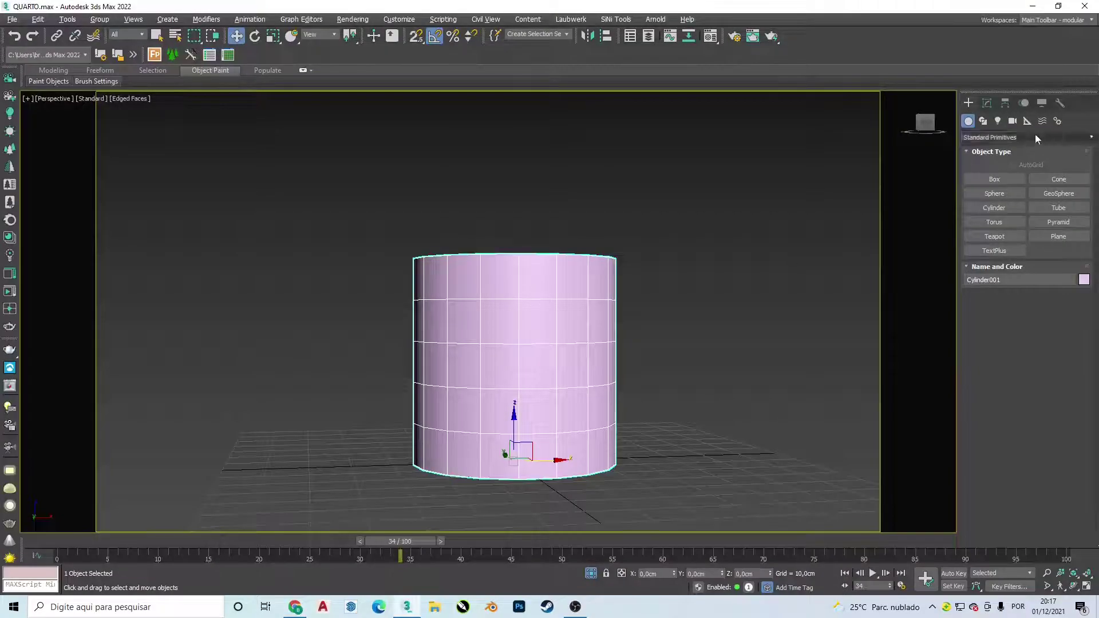
# Change the cylinder's height to 55 cm.
pyautogui.click(987, 102)
pyautogui.click(1061, 273)
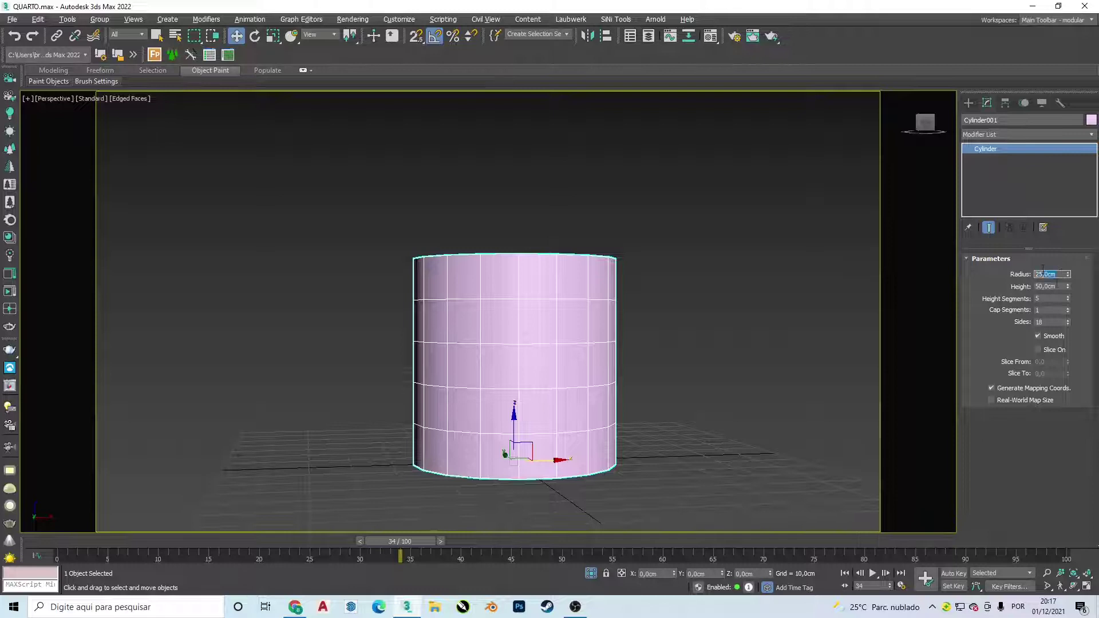
pyautogui.press('Tab')
pyautogui.write('55')
pyautogui.press('Return')
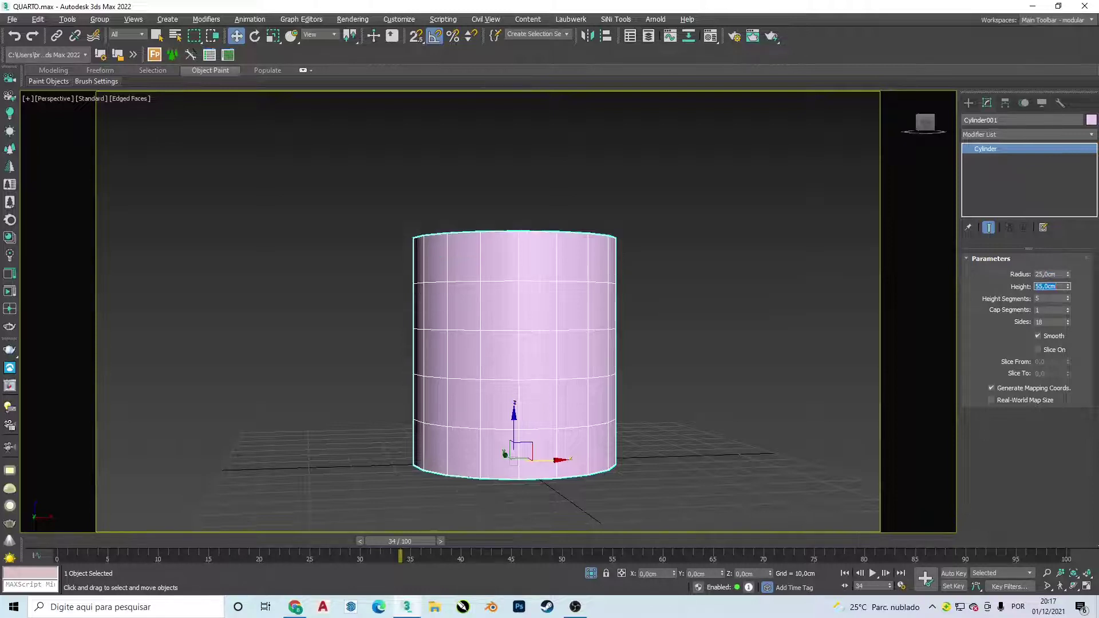
pyautogui.keyDown('alt'); pyautogui.moveTo(537, 222); pyautogui.dragTo(554, 309, button='middle'); pyautogui.keyUp('alt')
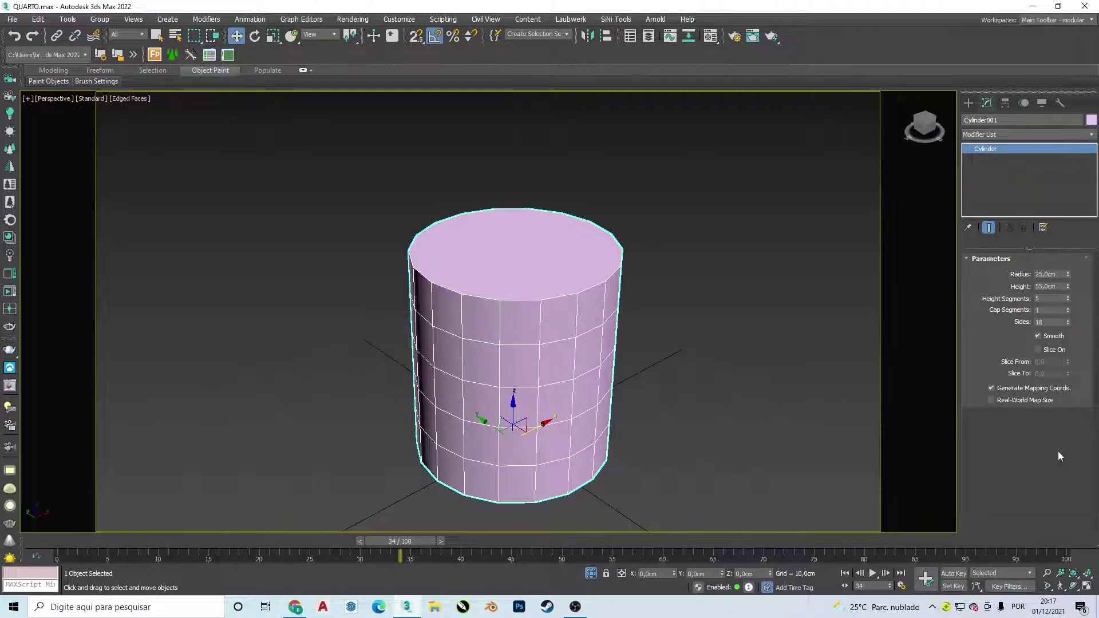
# Give the cylinder 3 height segments and 8 sides, forming an octagonal prism.
pyautogui.click(1051, 322)
pyautogui.click(1054, 299)
pyautogui.write('3')
pyautogui.press('Return')
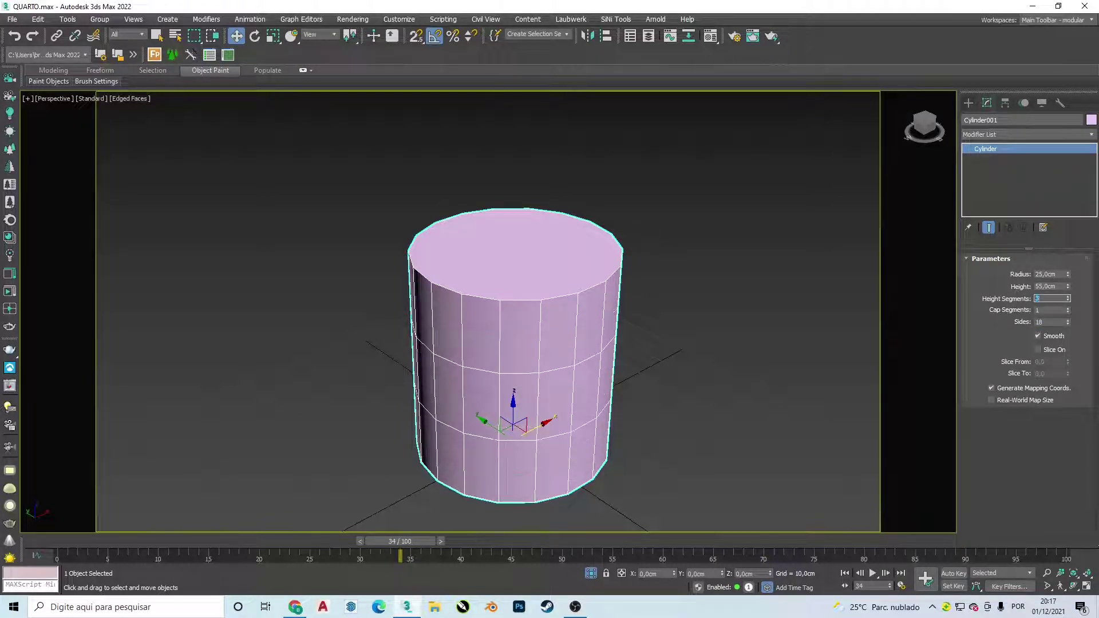
pyautogui.click(1042, 323)
pyautogui.write('8')
pyautogui.press('Return')
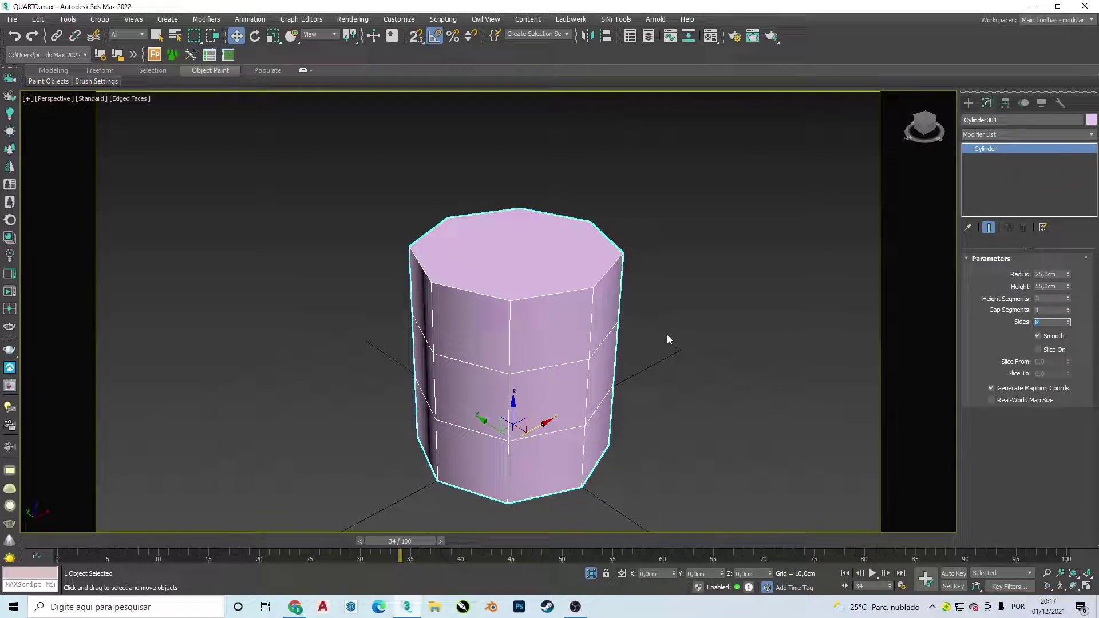
pyautogui.scroll(1, 668, 339)
pyautogui.scroll(-3, 667, 339)
pyautogui.moveTo(667, 339)
pyautogui.keyDown('alt'); pyautogui.mouseDown(button='middle')
pyautogui.moveTo(653, 269)
pyautogui.moveTo(548, 314)
pyautogui.moveTo(541, 265)
pyautogui.mouseUp(button='middle'); pyautogui.keyUp('alt')
pyautogui.scroll(2, 548, 314)
pyautogui.scroll(-2, 548, 314)
# Convert the prism to Editable Poly, delete its top cap, and select the bottom face.
pyautogui.rightClick(541, 265)
pyautogui.moveTo(589, 380)
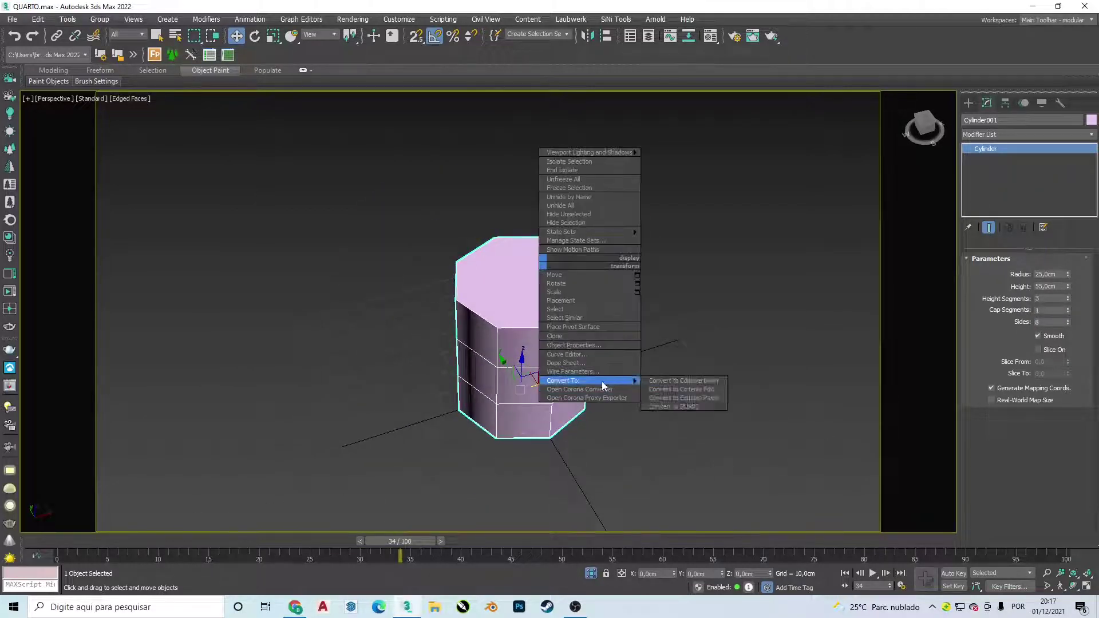
pyautogui.click(685, 389)
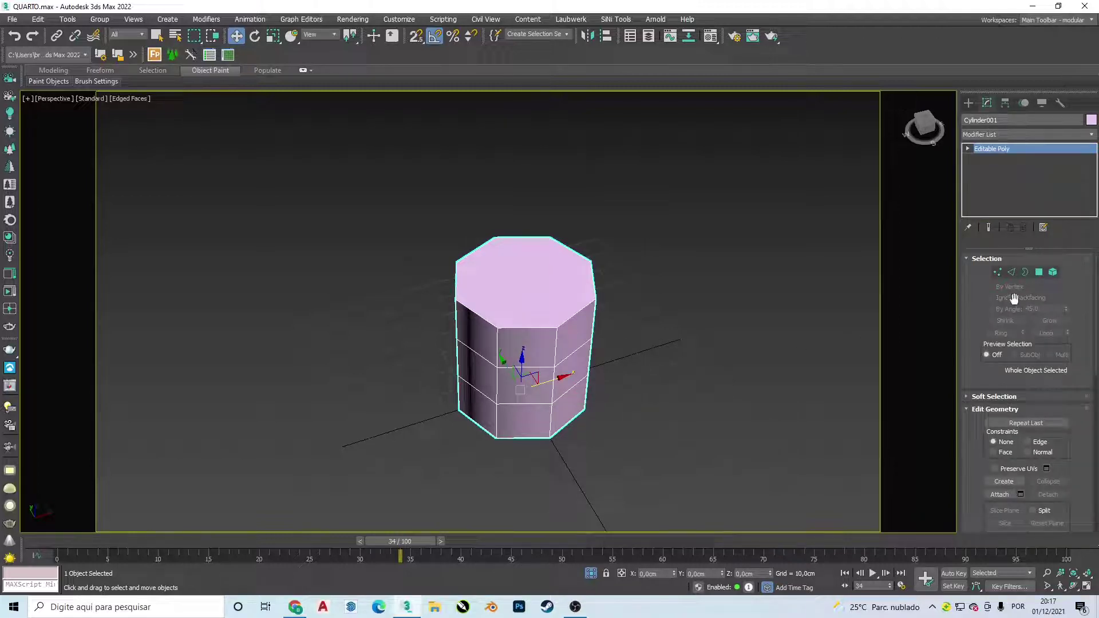
pyautogui.click(1040, 273)
pyautogui.click(507, 317)
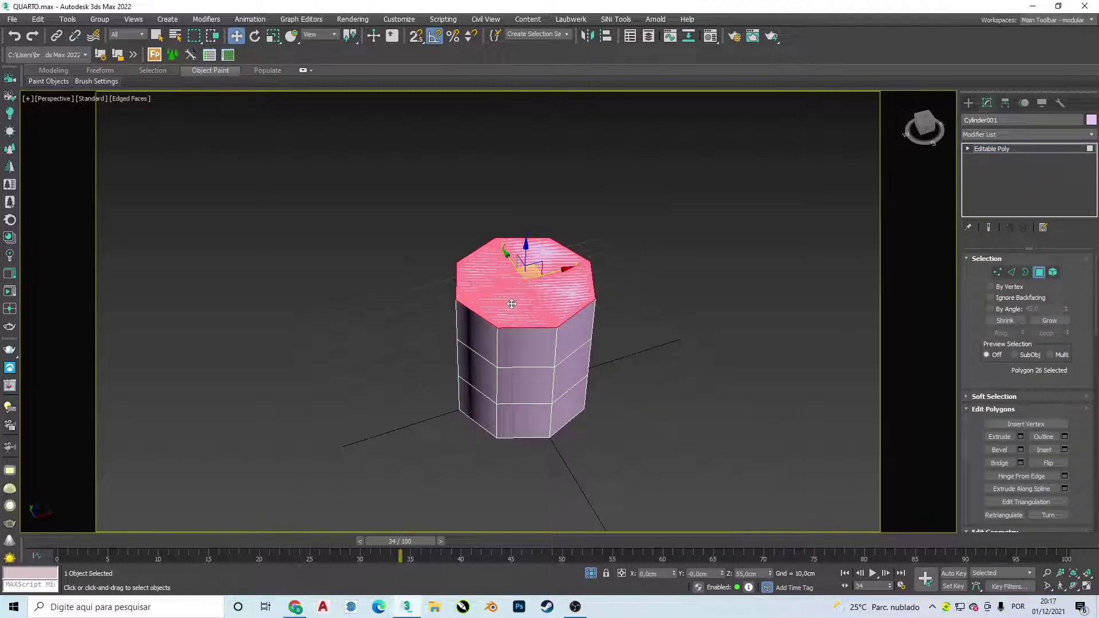
pyautogui.press('Delete')
pyautogui.keyDown('alt'); pyautogui.moveTo(516, 314); pyautogui.dragTo(496, 337, button='middle'); pyautogui.keyUp('alt')
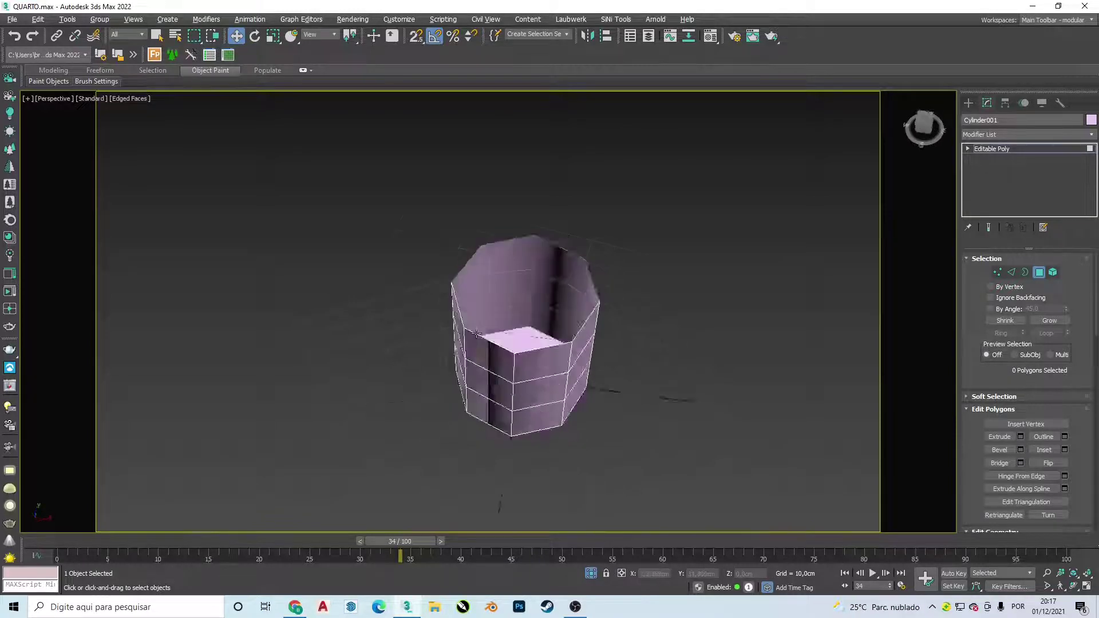
pyautogui.scroll(2, 496, 337)
pyautogui.click(530, 332)
# In Top view, inset the bottom face twice by 1 cm each.
pyautogui.press('t')
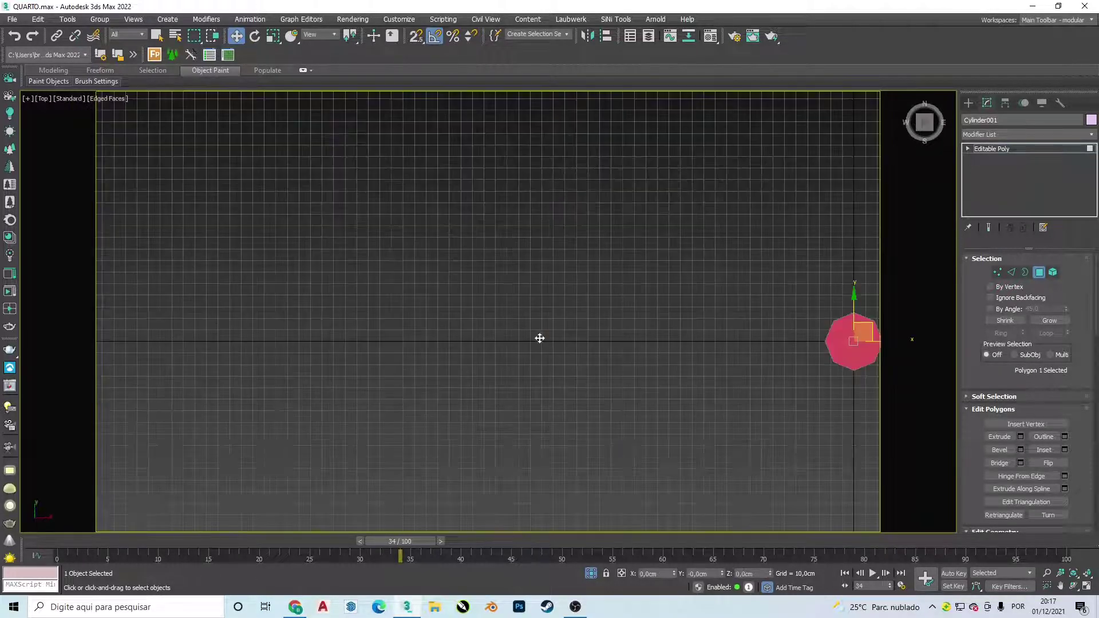
pyautogui.press('z')
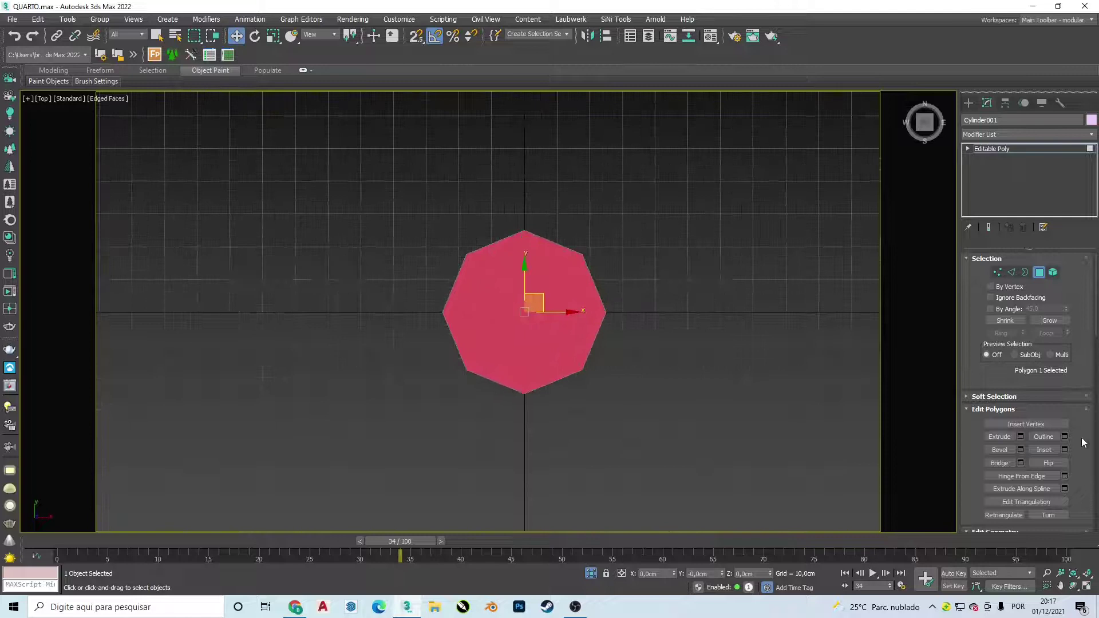
pyautogui.click(1066, 450)
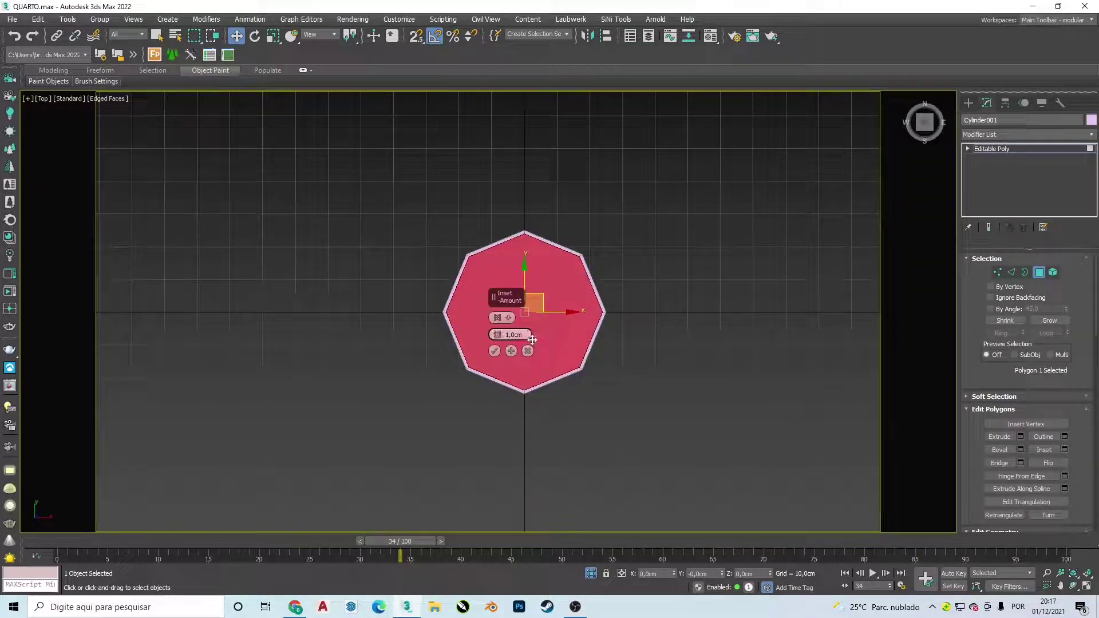
pyautogui.click(494, 350)
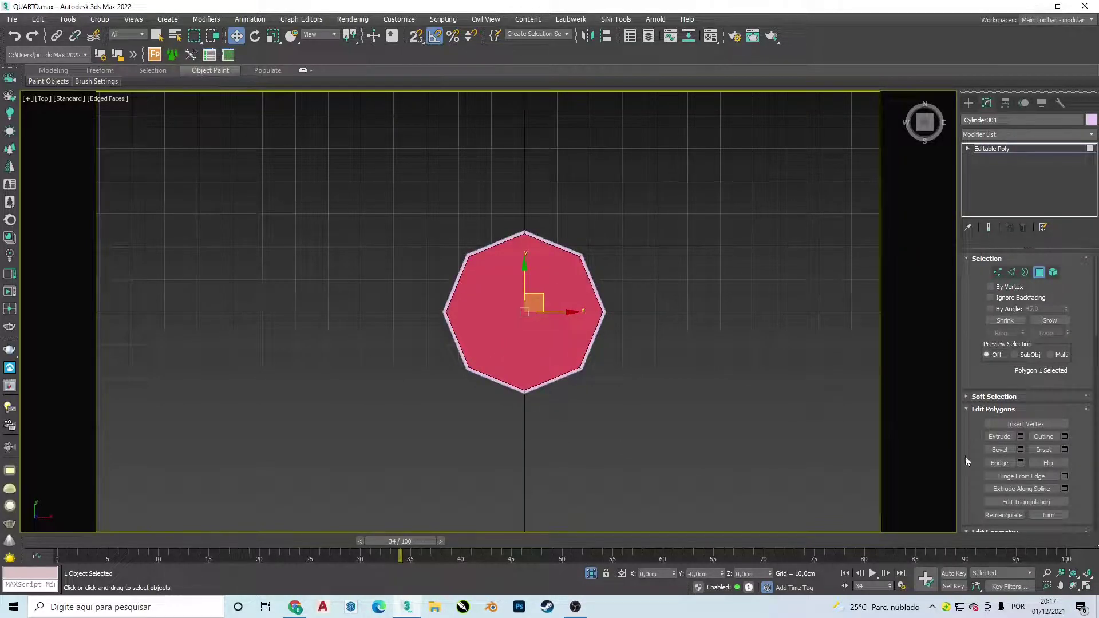
pyautogui.click(1064, 450)
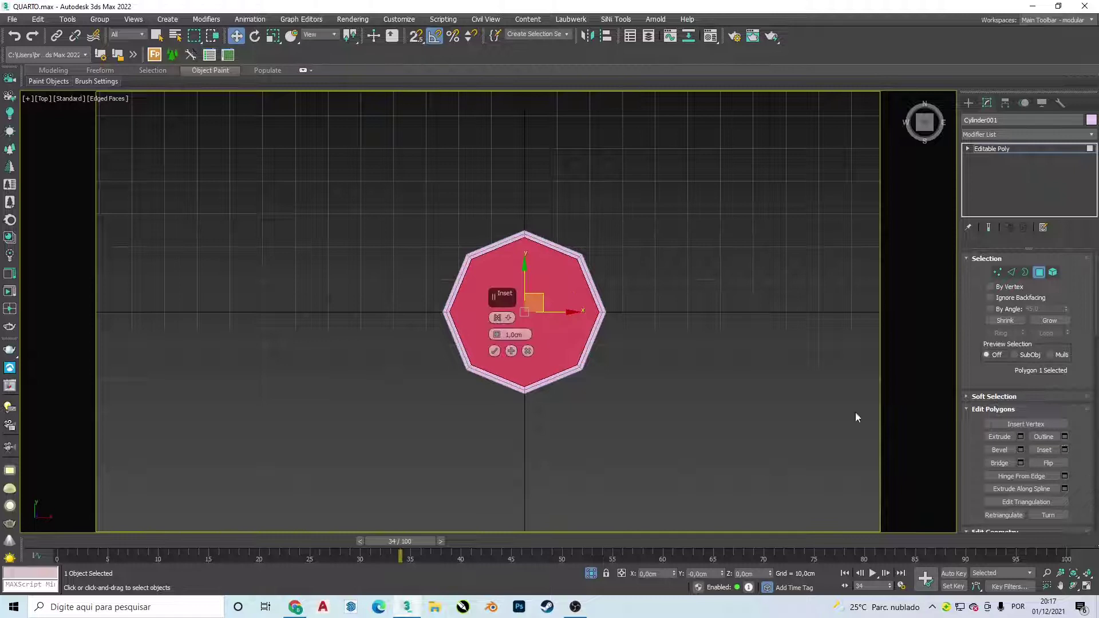
pyautogui.click(511, 351)
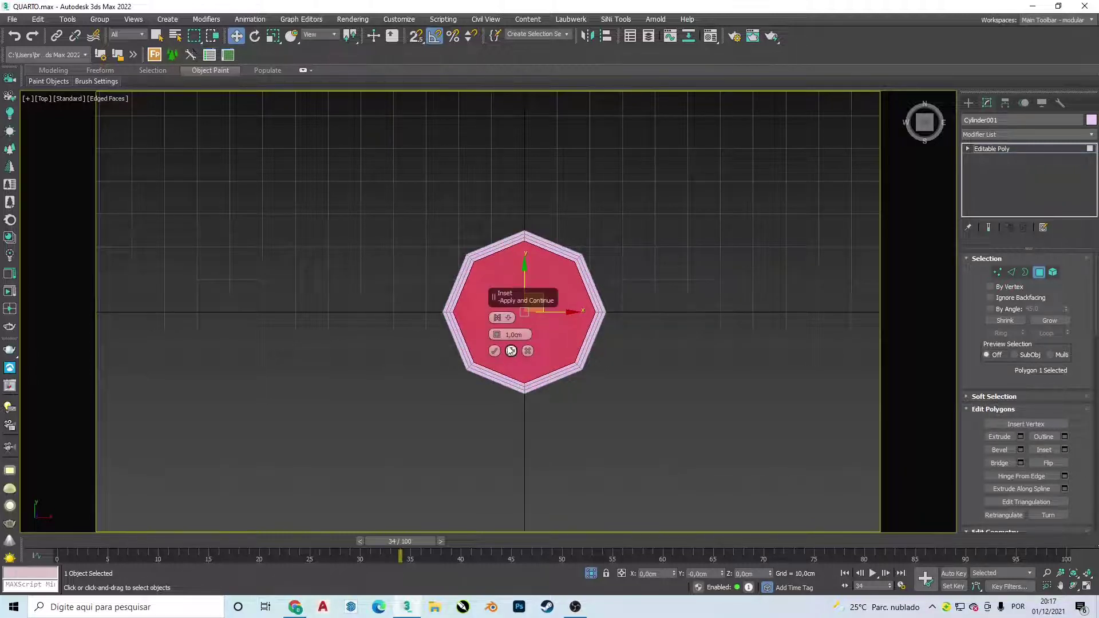
pyautogui.click(495, 351)
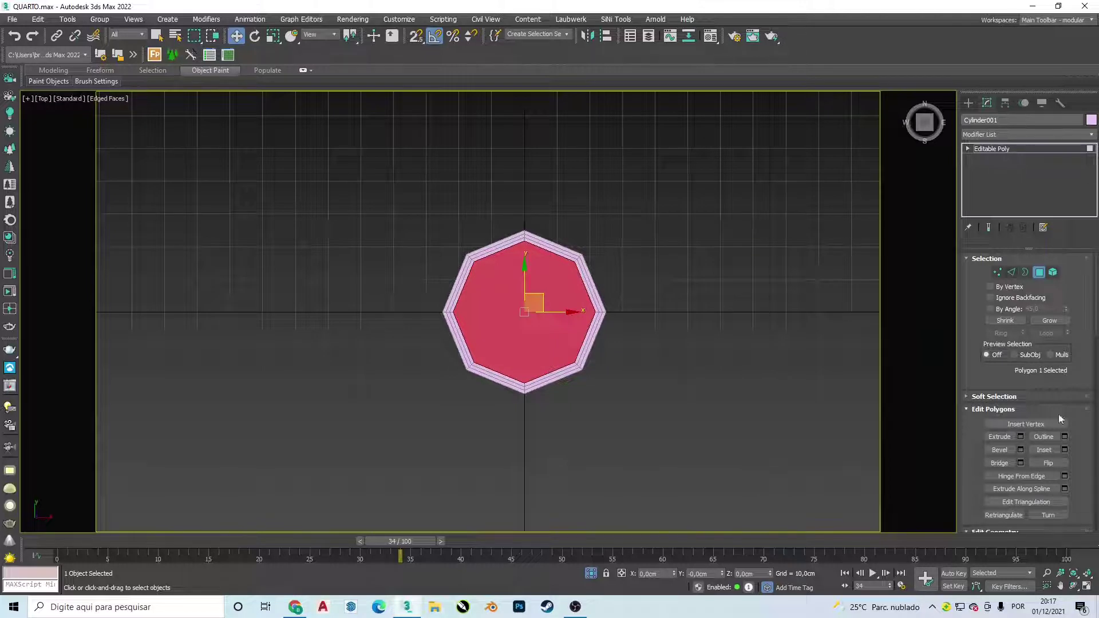
pyautogui.scroll(-4, 1071, 443)
pyautogui.scroll(-1, 1069, 471)
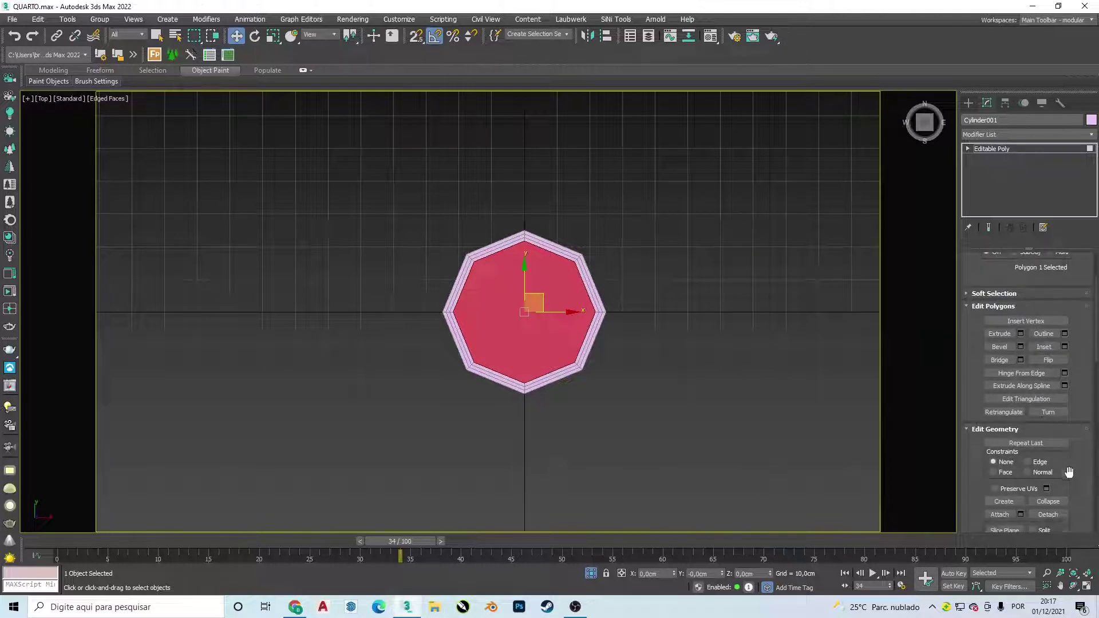
# Collapse the bottom face to a centre vertex and frame the container in Front view.
pyautogui.click(1048, 502)
pyautogui.keyDown('alt'); pyautogui.moveTo(540, 314); pyautogui.dragTo(532, 250, button='middle'); pyautogui.keyUp('alt')
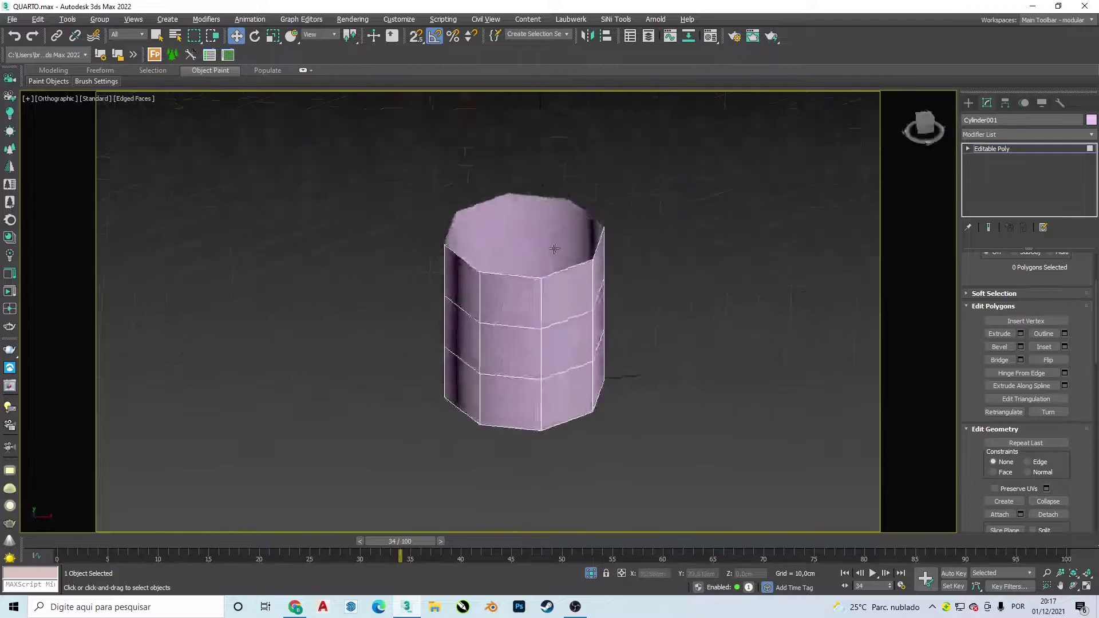
pyautogui.press('f')
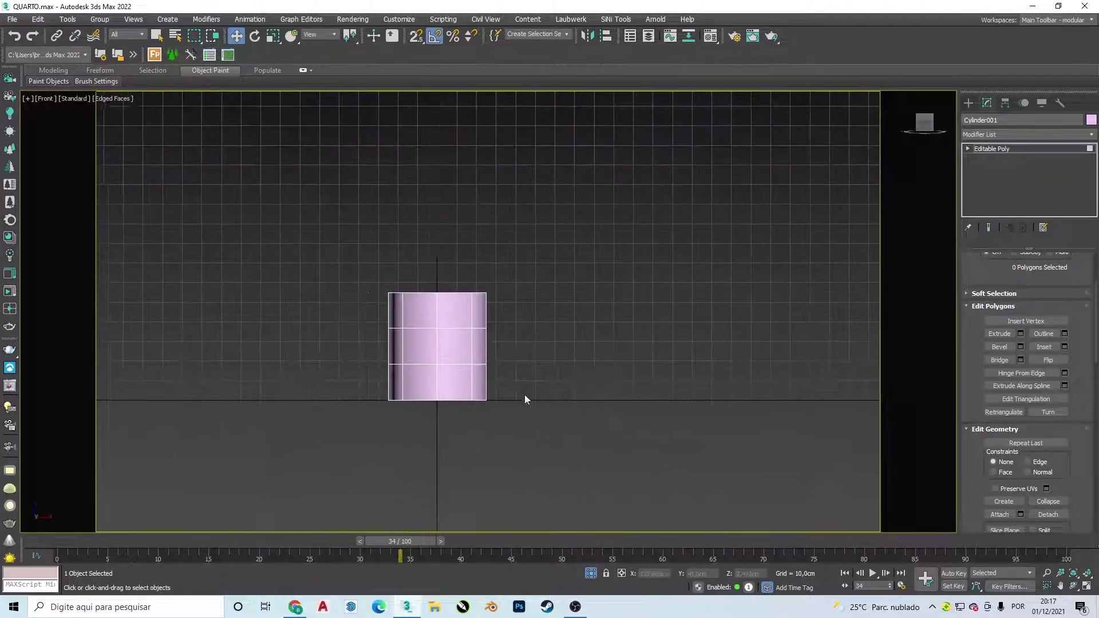
pyautogui.scroll(3, 498, 389)
pyautogui.moveTo(480, 379); pyautogui.dragTo(598, 431, button='middle')
pyautogui.scroll(3, 599, 432)
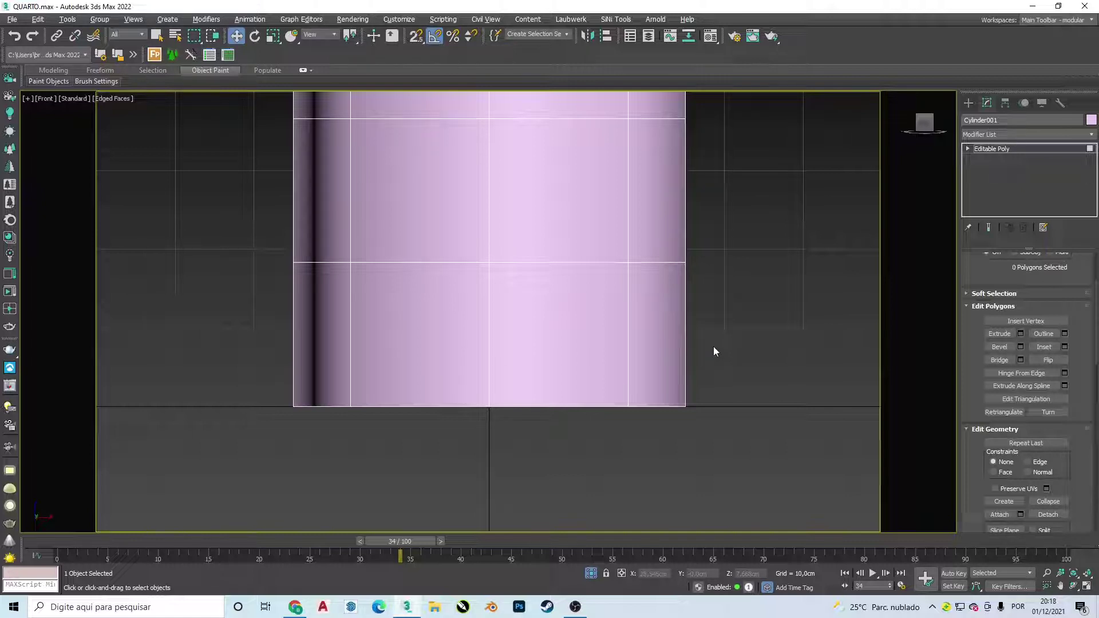
# Add a Swift Loop edge loop just above the container's base.
pyautogui.hotkey('alt', 'shift', 'q')
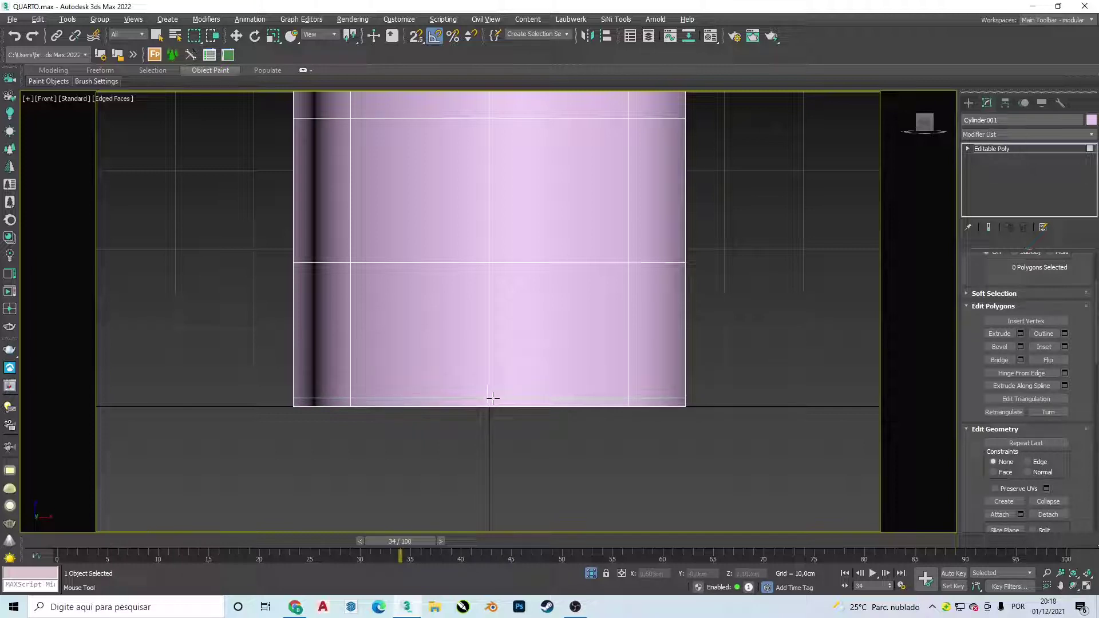
pyautogui.rightClick(762, 352)
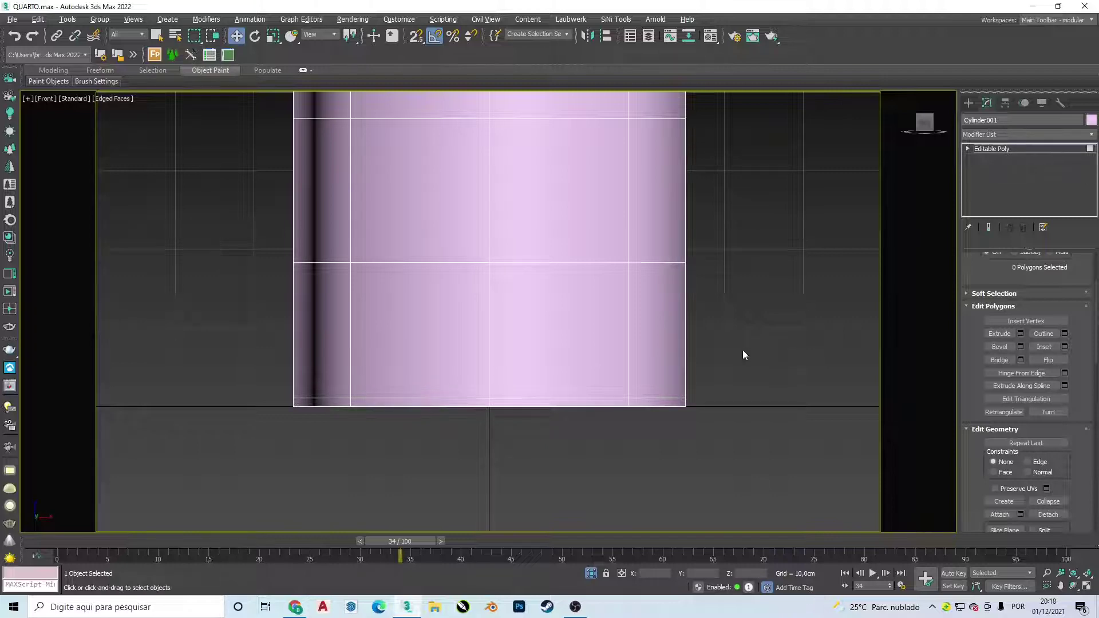
pyautogui.scroll(-2, 691, 348)
pyautogui.scroll(-3, 664, 399)
pyautogui.hotkey('alt', 'Tab')
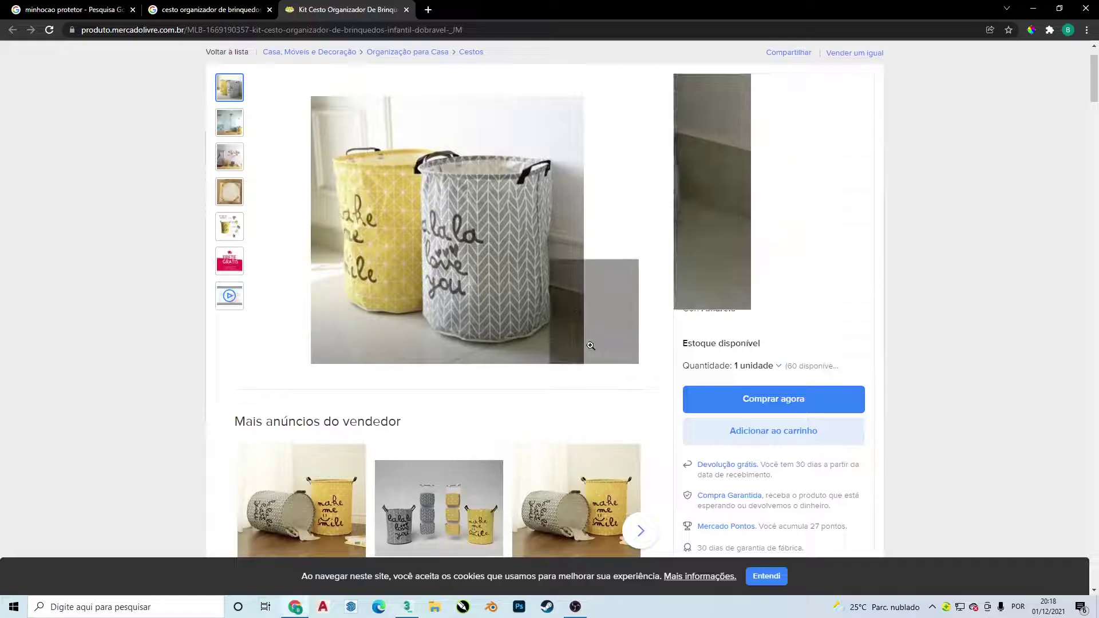
# View the Mercado Livre basket photo enlarged in the gallery, then return to 3ds Max.
pyautogui.click(516, 181)
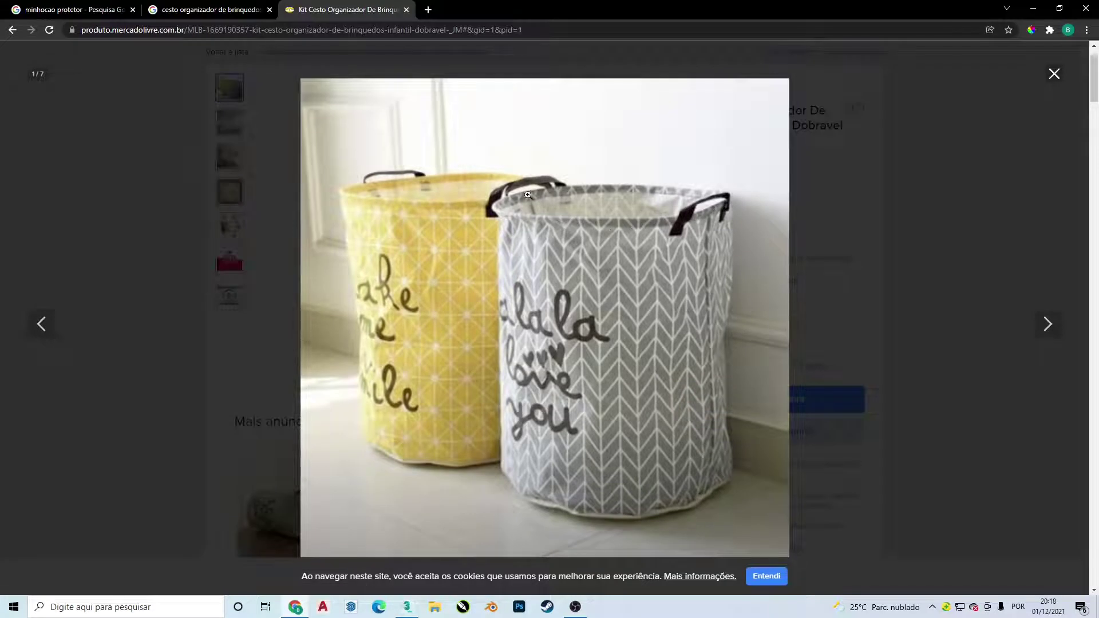
pyautogui.hotkey('alt', 'Tab')
# Select the cylinder's eight top rim polygons in Polygon mode.
pyautogui.scroll(1, 579, 331)
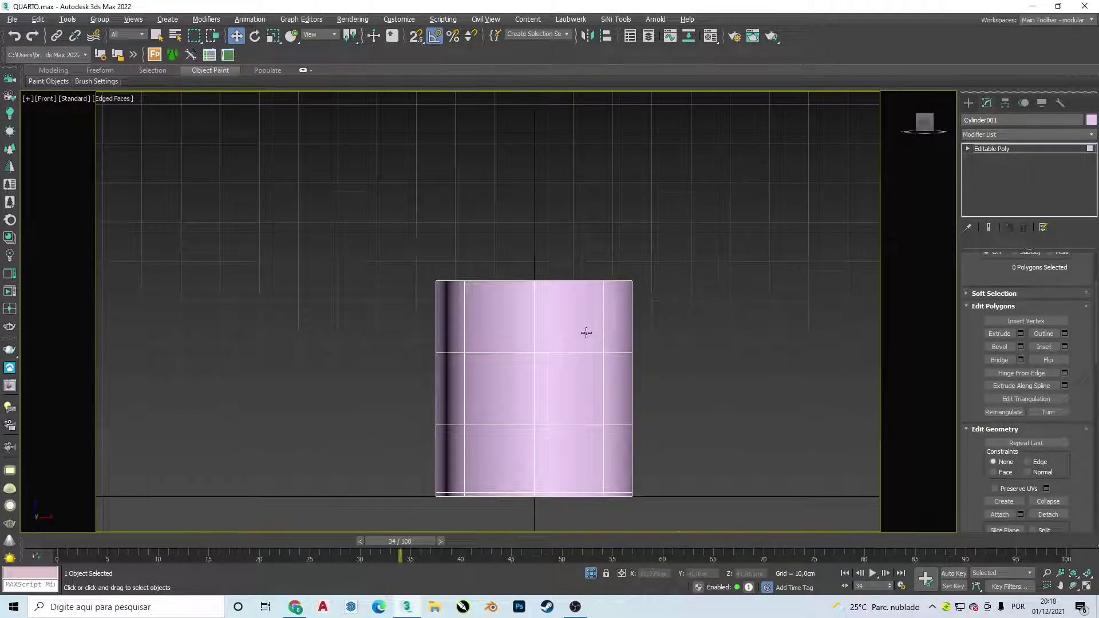
pyautogui.scroll(2, 585, 330)
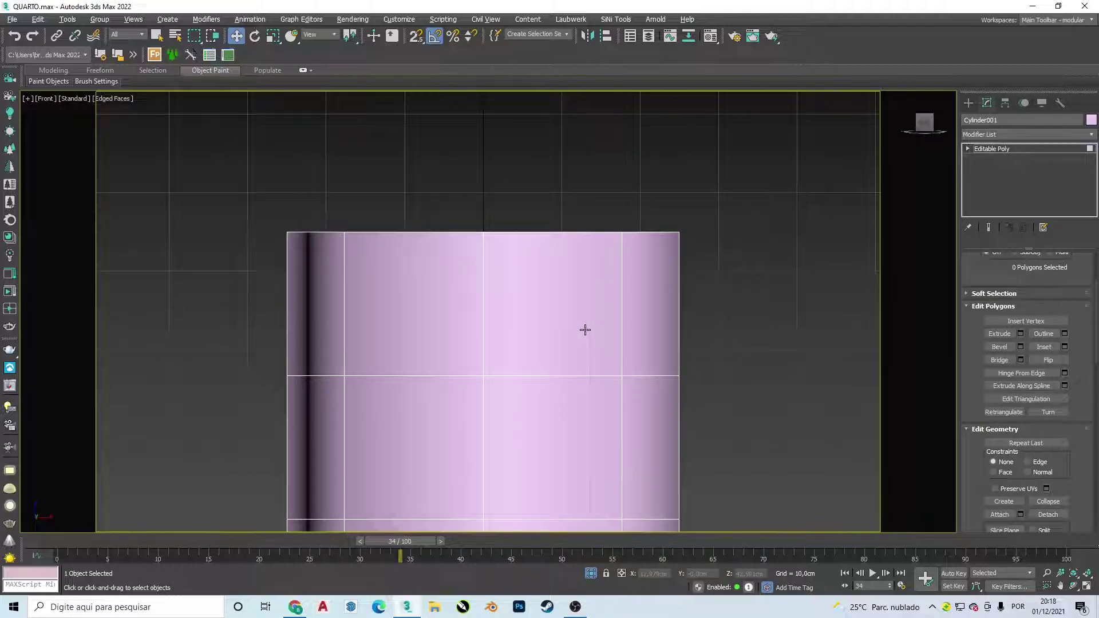
pyautogui.hotkey('alt', 'c')
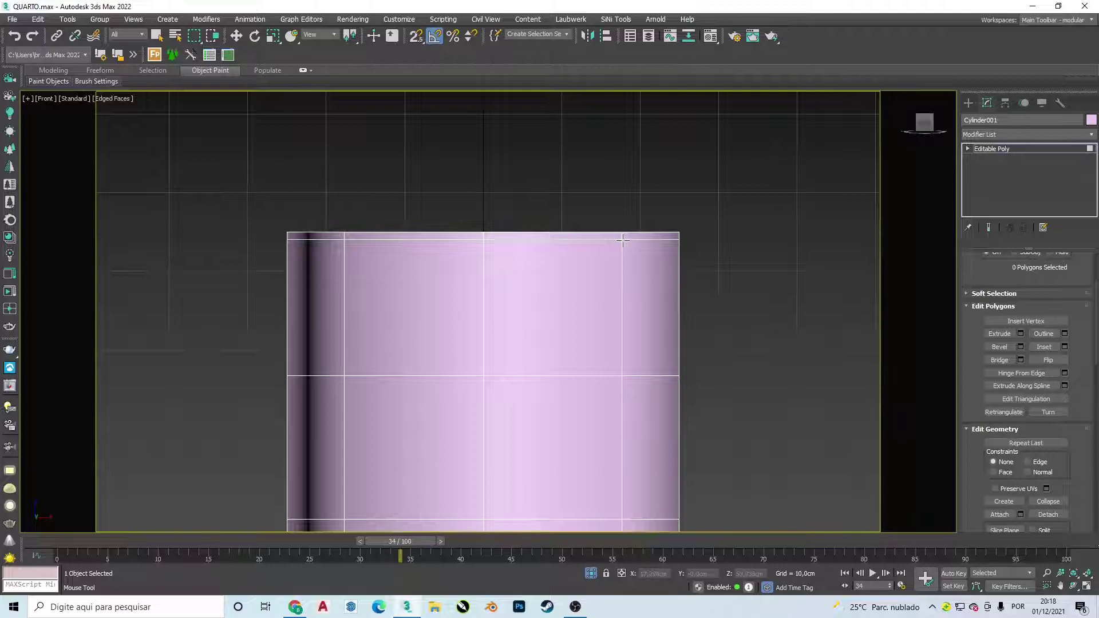
pyautogui.keyDown('alt'); pyautogui.moveTo(623, 239); pyautogui.dragTo(630, 257, button='middle'); pyautogui.keyUp('alt')
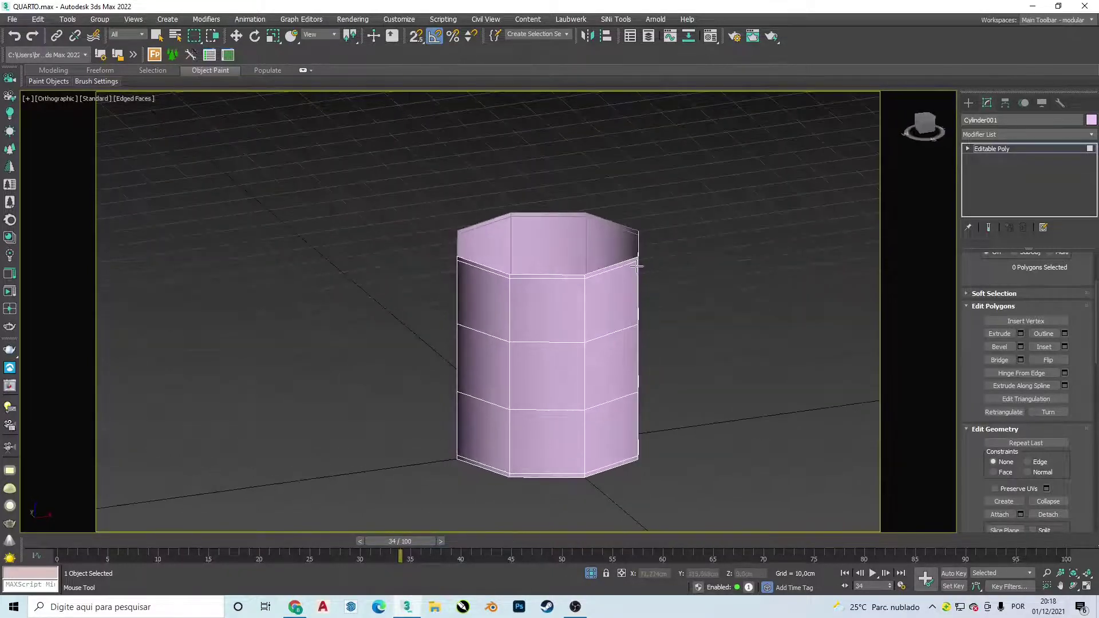
pyautogui.scroll(2, 630, 257)
pyautogui.press('w')
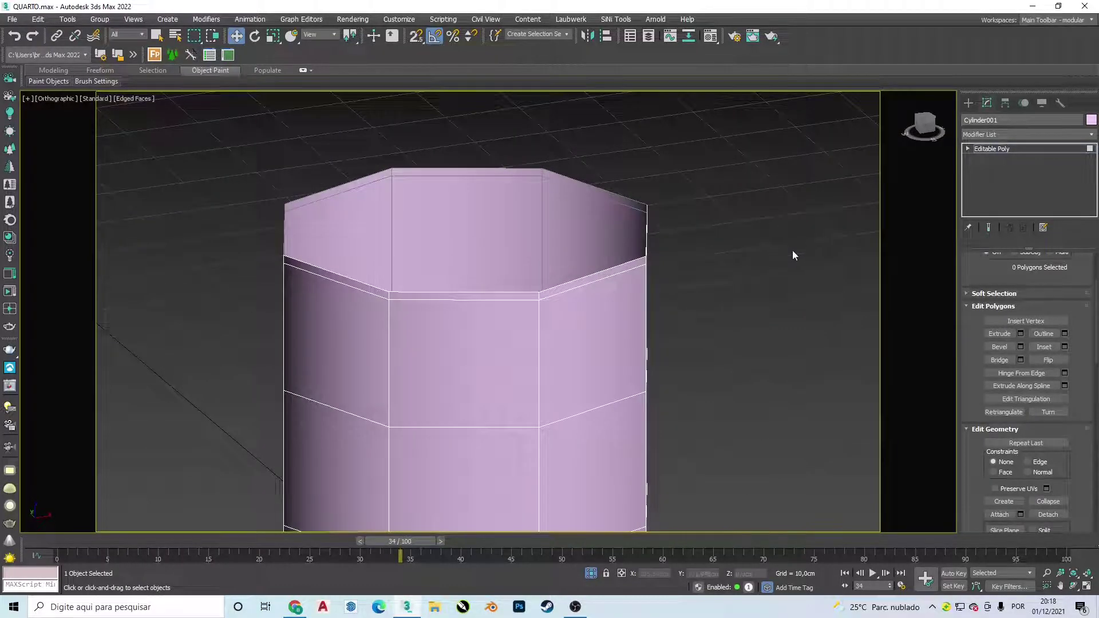
pyautogui.scroll(1, 1020, 339)
pyautogui.scroll(2, 1074, 285)
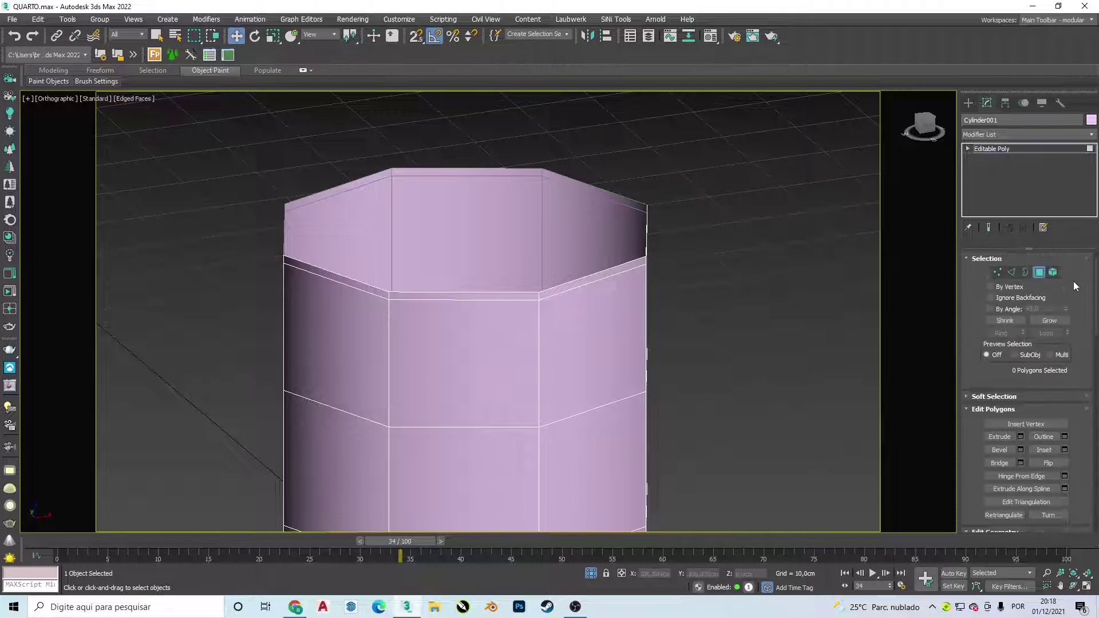
pyautogui.click(1039, 273)
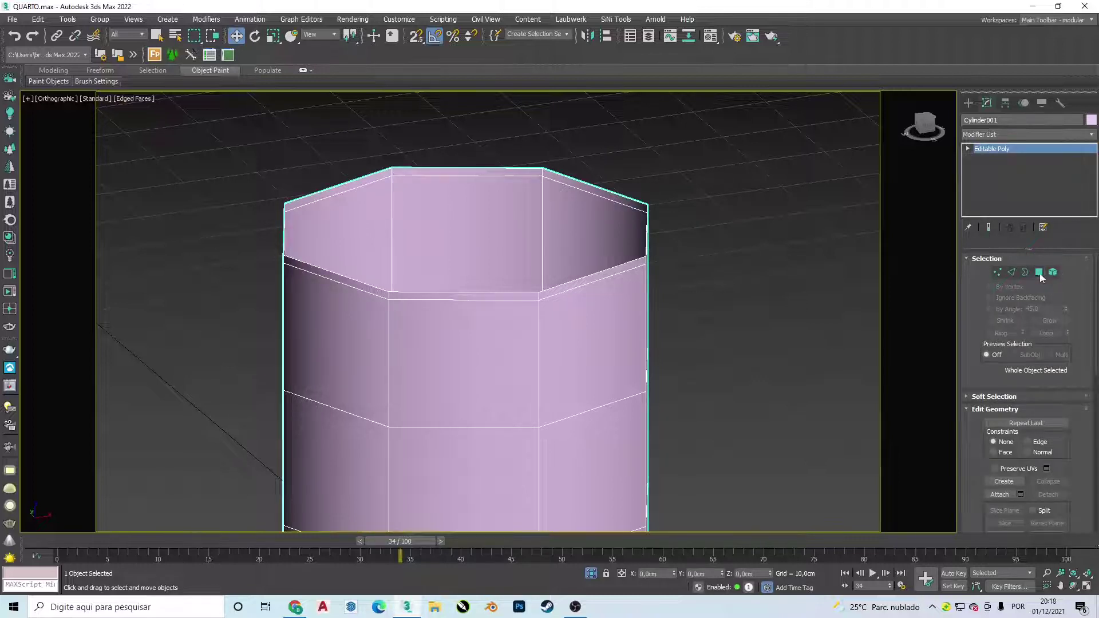
pyautogui.click(1039, 273)
pyautogui.click(569, 284)
pyautogui.keyDown('shift'); pyautogui.click(507, 299); pyautogui.keyUp('shift')
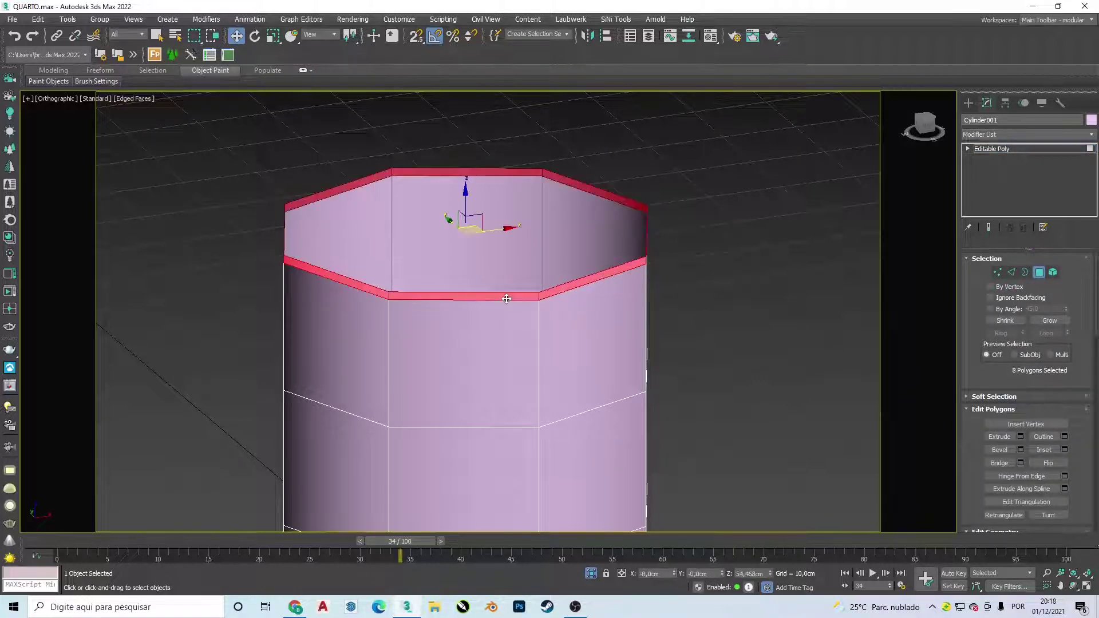
pyautogui.keyDown('alt'); pyautogui.moveTo(512, 286); pyautogui.dragTo(454, 277, button='middle'); pyautogui.keyUp('alt')
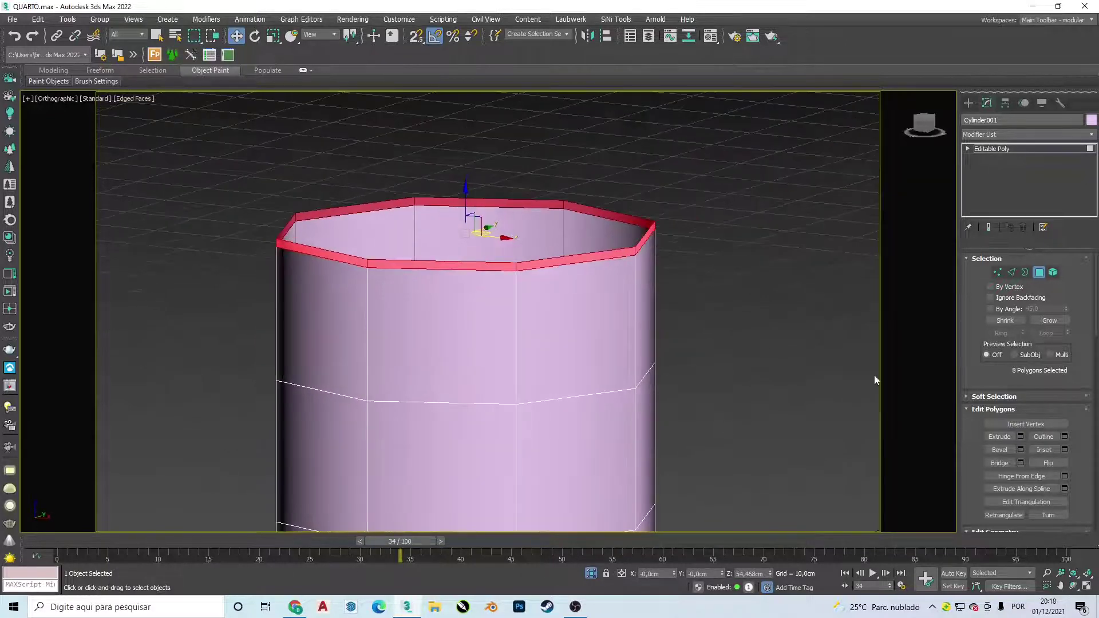
# Inset the rim polygons and extrude them 0,5 cm by local normal.
pyautogui.click(1064, 450)
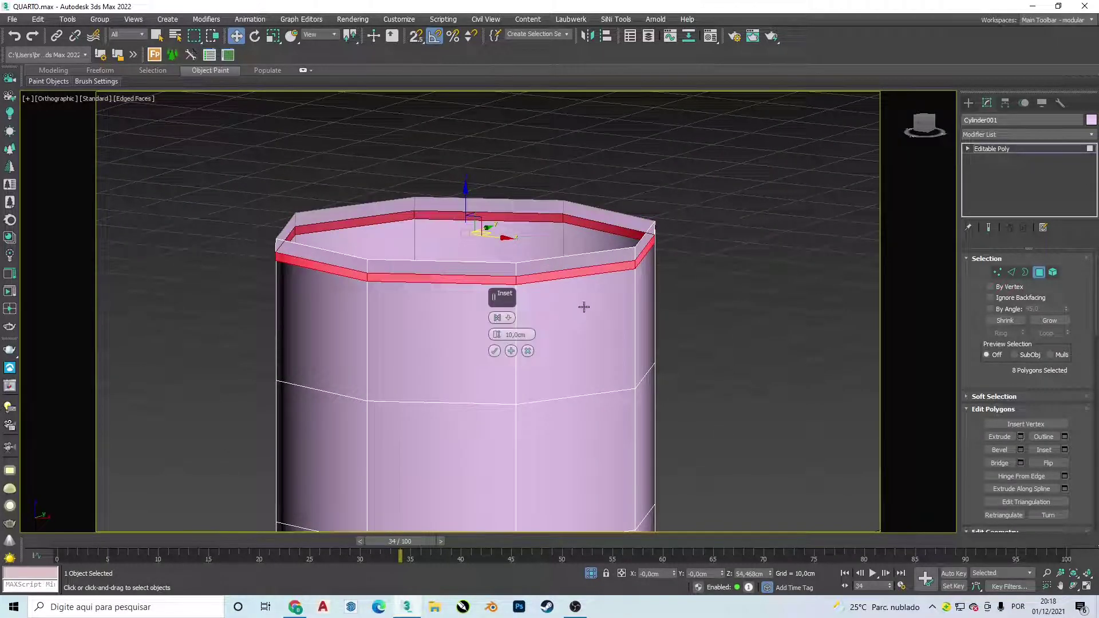
pyautogui.click(498, 318)
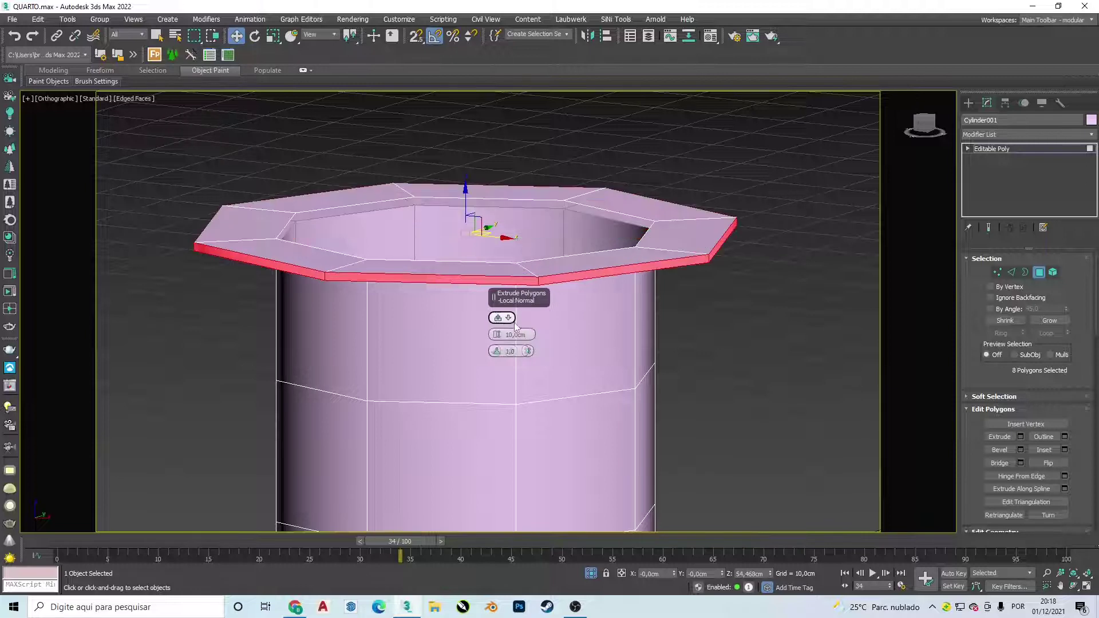
pyautogui.write('0,5')
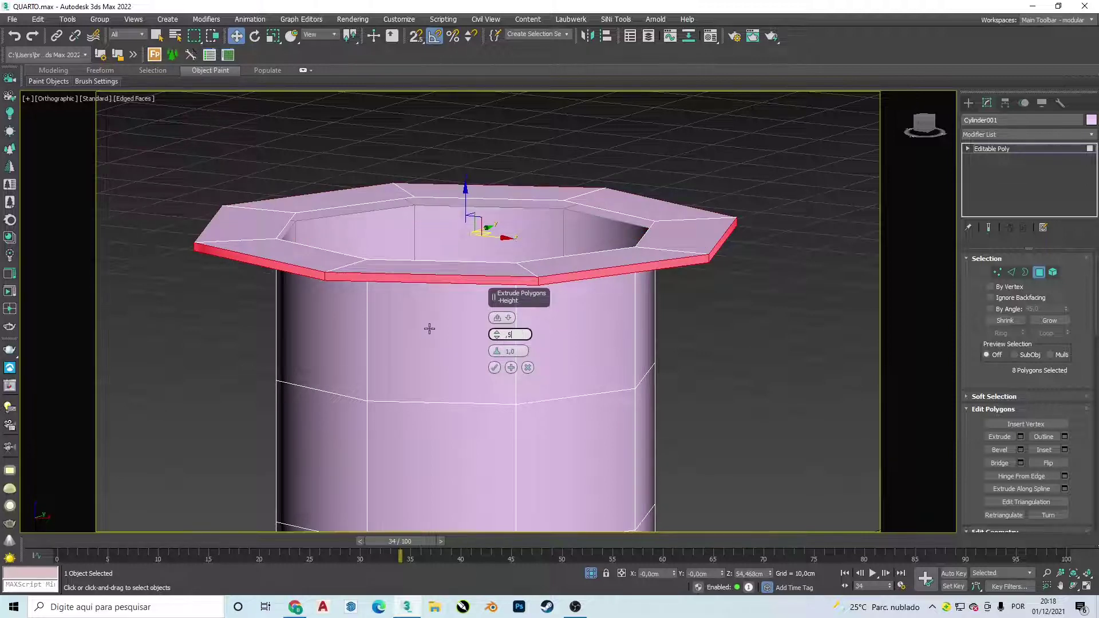
pyautogui.press('Return')
pyautogui.moveTo(219, 198)
pyautogui.keyDown('alt'); pyautogui.mouseDown(button='middle')
pyautogui.moveTo(397, 155)
pyautogui.moveTo(304, 159)
pyautogui.mouseUp(button='middle'); pyautogui.keyUp('alt')
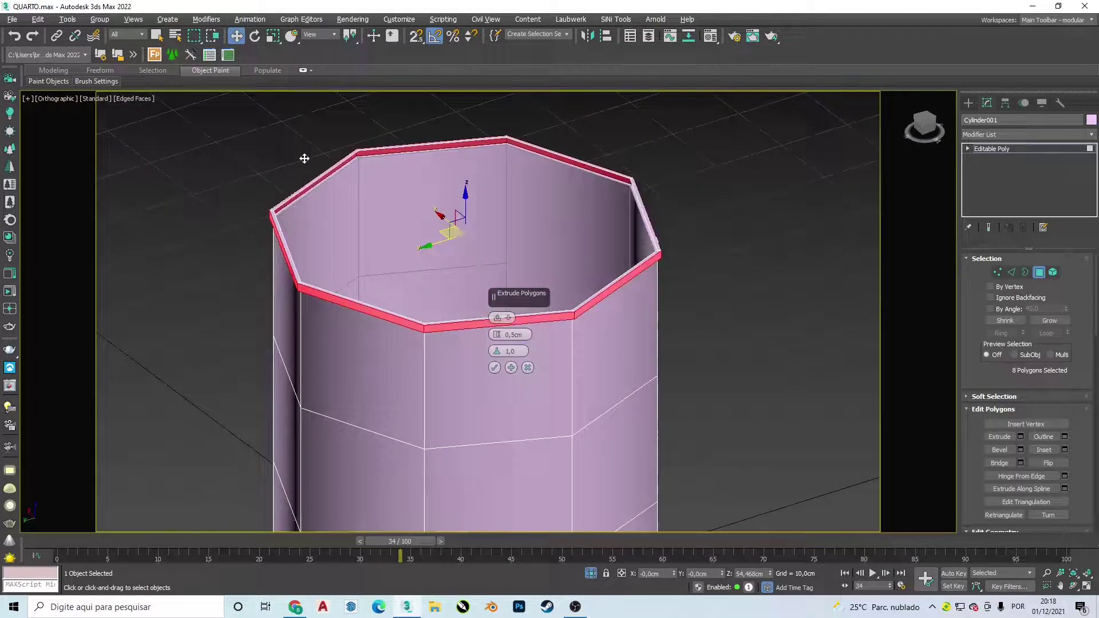
pyautogui.click(494, 367)
# Centre the cylinder in Front view, then select and clear its top vertex ring.
pyautogui.press('f')
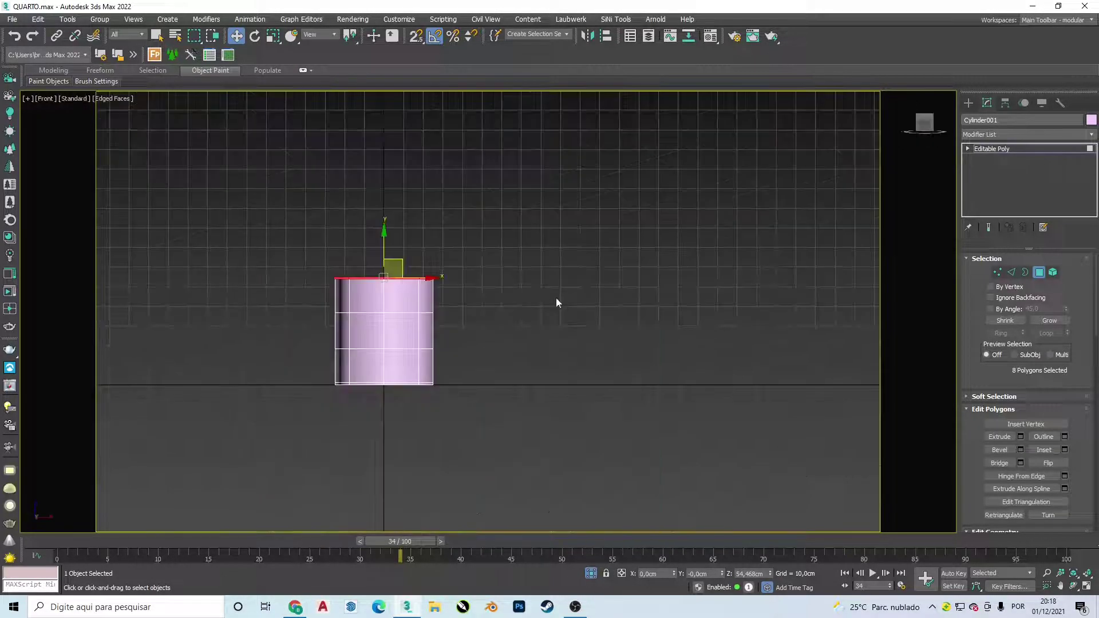
pyautogui.scroll(5, 500, 363)
pyautogui.moveTo(417, 265); pyautogui.dragTo(565, 276, button='middle')
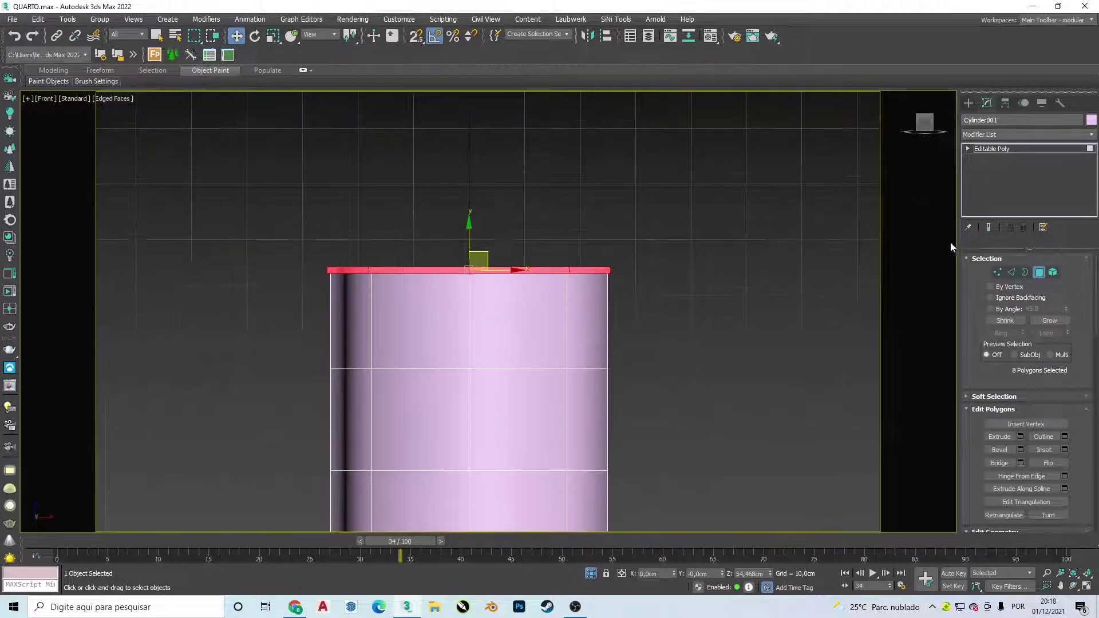
pyautogui.click(999, 273)
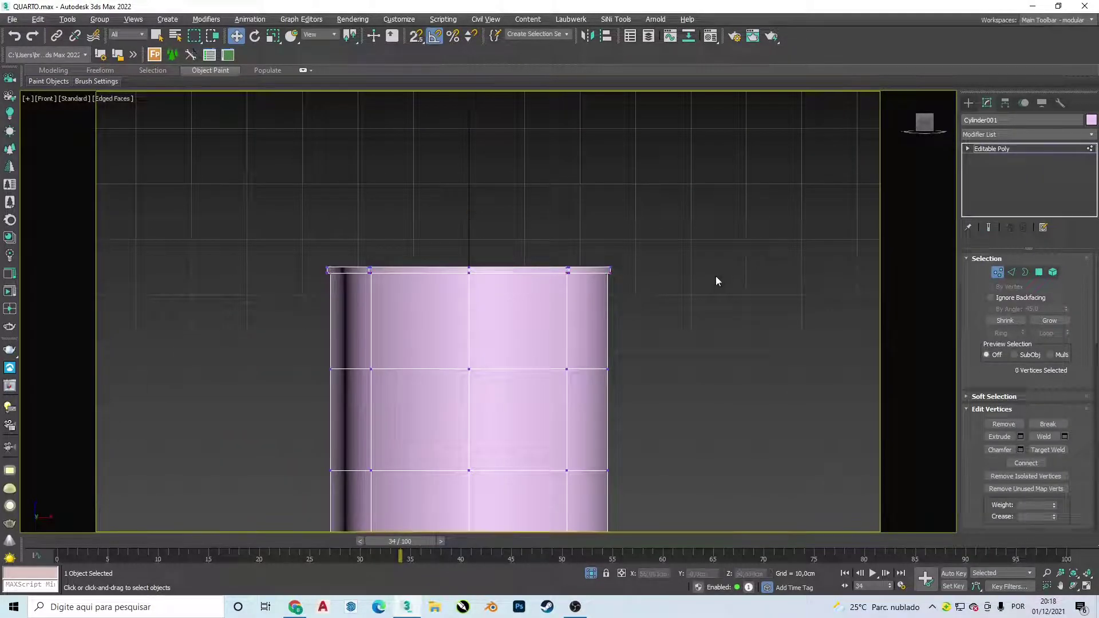
pyautogui.scroll(5, 572, 295)
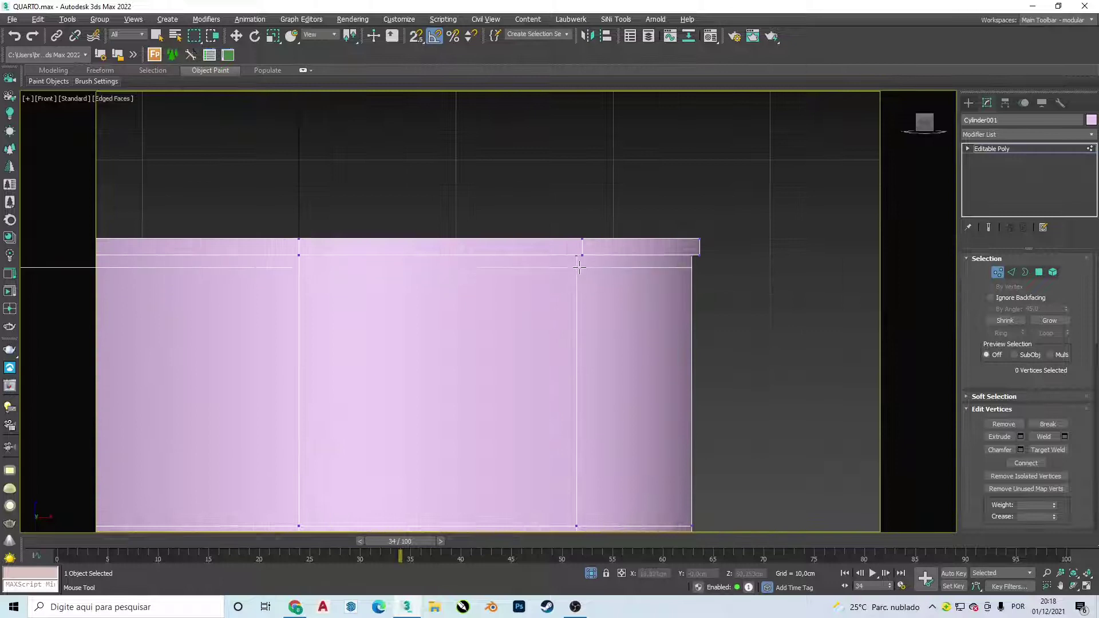
pyautogui.moveTo(575, 263); pyautogui.dragTo(286, 246)
pyautogui.scroll(-5, 573, 265)
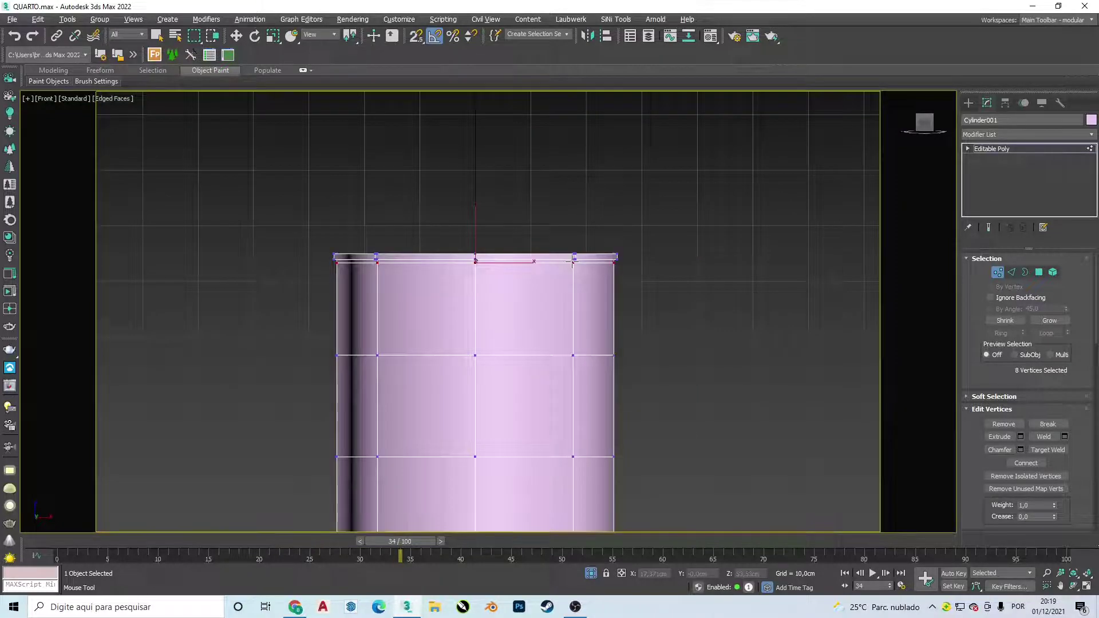
pyautogui.press('w')
pyautogui.keyDown('alt'); pyautogui.moveTo(667, 271); pyautogui.dragTo(702, 294, button='middle'); pyautogui.keyUp('alt')
pyautogui.click(692, 262)
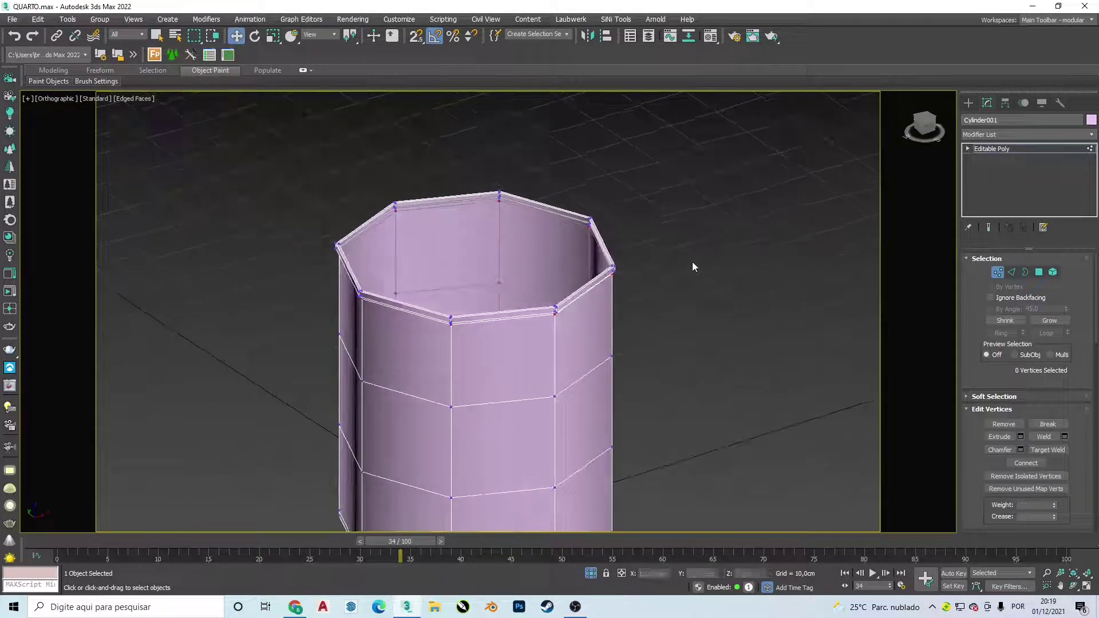
pyautogui.click(992, 131)
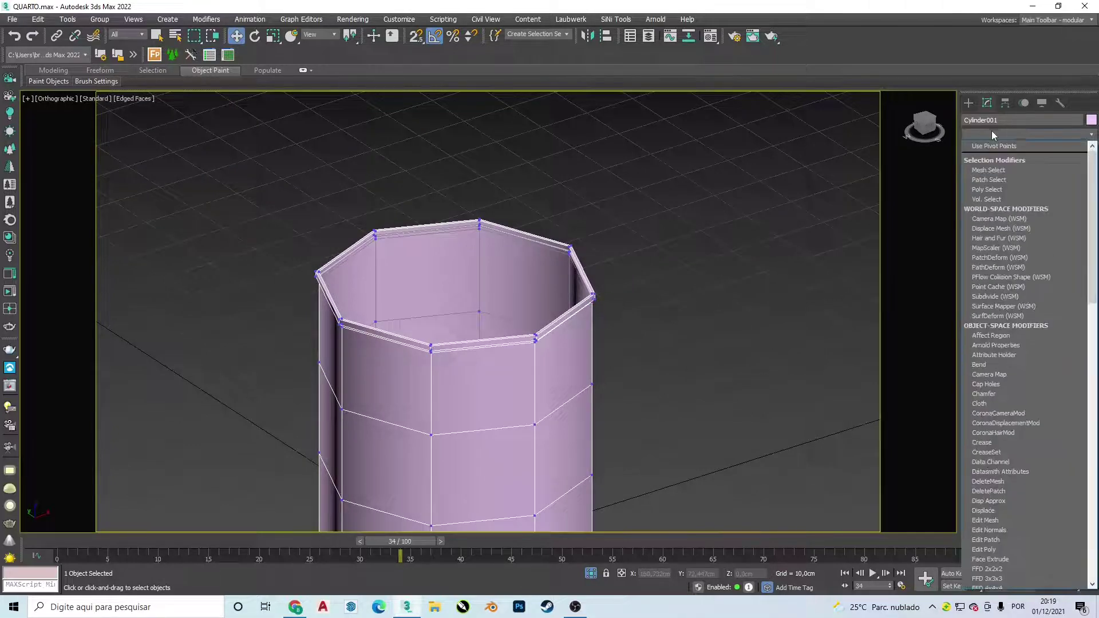
# Add a TurboSmooth modifier to the cylinder and raise its iterations.
pyautogui.write('turbo')
pyautogui.press('Return')
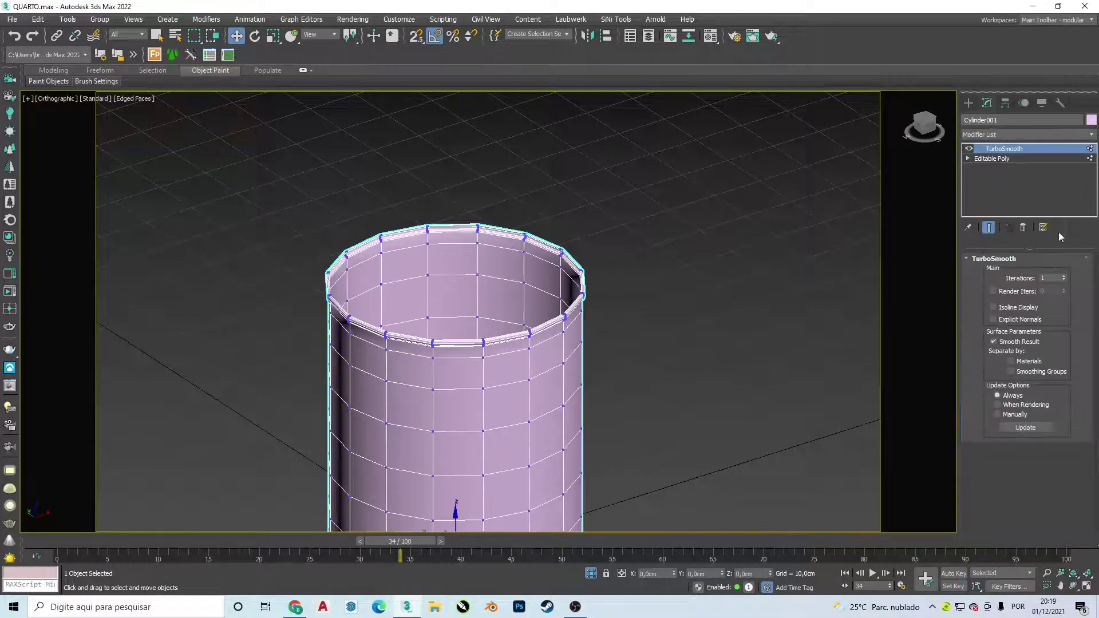
pyautogui.click(1065, 276)
pyautogui.click(744, 262)
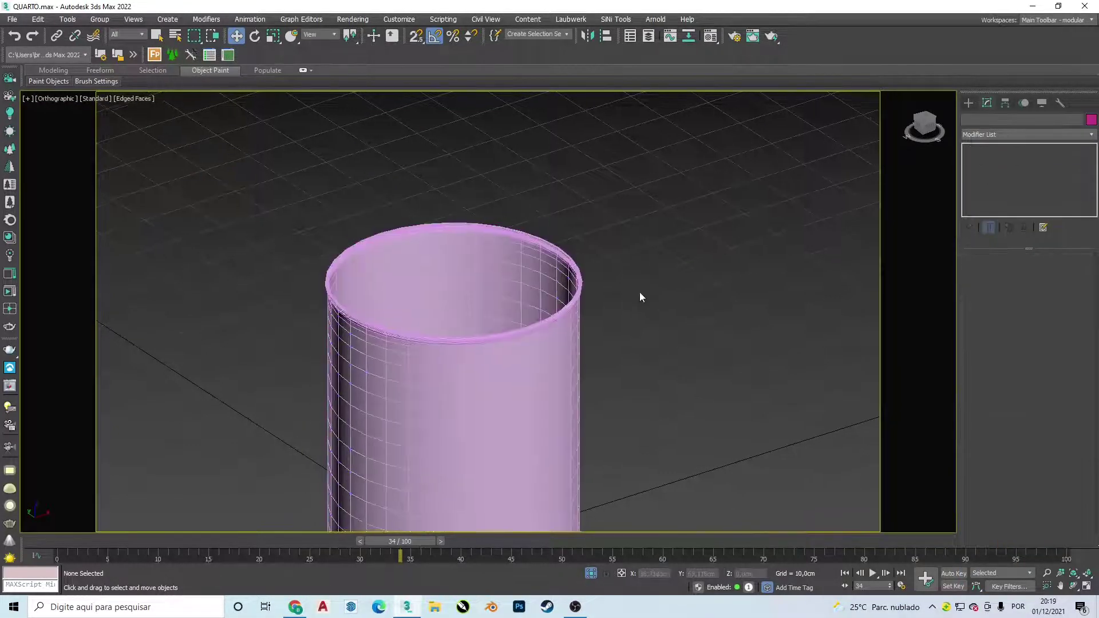
# Inspect the smoothed basket from above and the side with wireframe and edged-faces display.
pyautogui.press('F3')
pyautogui.press('F3')
pyautogui.moveTo(612, 308)
pyautogui.keyDown('alt'); pyautogui.mouseDown(button='middle')
pyautogui.moveTo(682, 307)
pyautogui.moveTo(538, 328)
pyautogui.mouseUp(button='middle'); pyautogui.keyUp('alt')
pyautogui.click(539, 328)
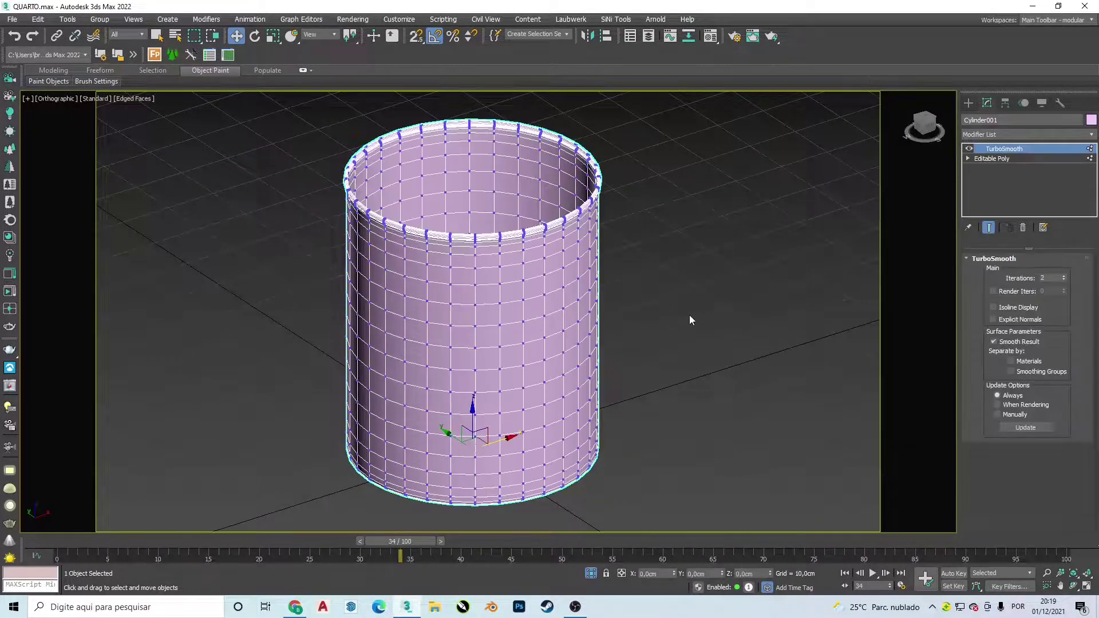
pyautogui.click(689, 315)
pyautogui.press('F4')
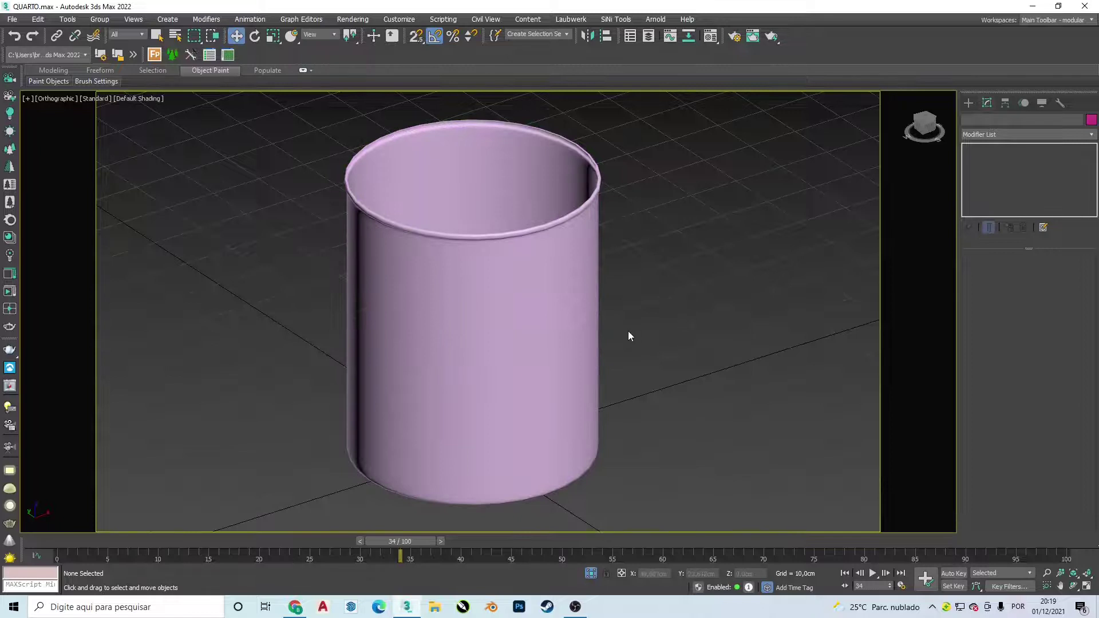
pyautogui.moveTo(627, 331)
pyautogui.keyDown('alt'); pyautogui.mouseDown(button='middle')
pyautogui.moveTo(633, 281)
pyautogui.moveTo(613, 218)
pyautogui.mouseUp(button='middle'); pyautogui.keyUp('alt')
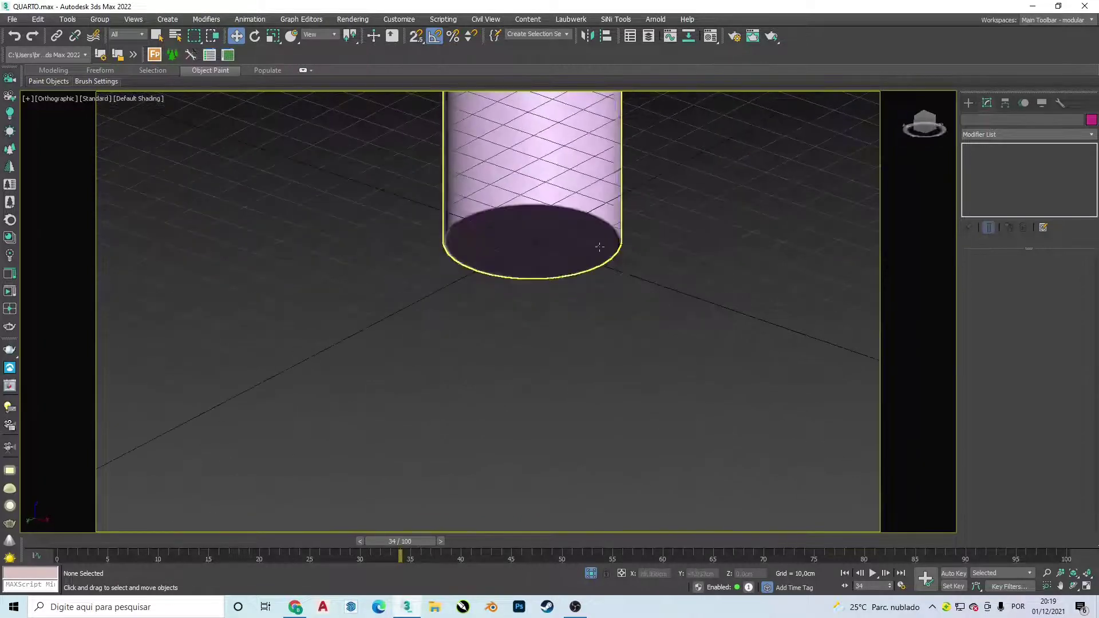
pyautogui.scroll(3, 613, 218)
pyautogui.scroll(2, 613, 218)
pyautogui.press('F4')
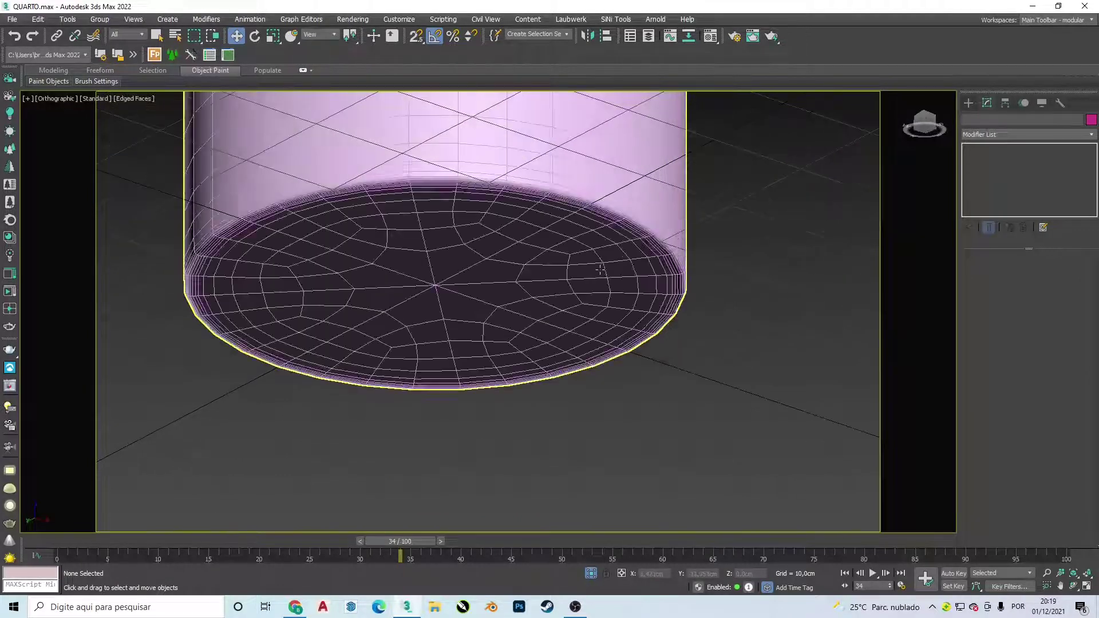
pyautogui.keyDown('alt'); pyautogui.moveTo(487, 230); pyautogui.dragTo(245, 233, button='middle'); pyautogui.keyUp('alt')
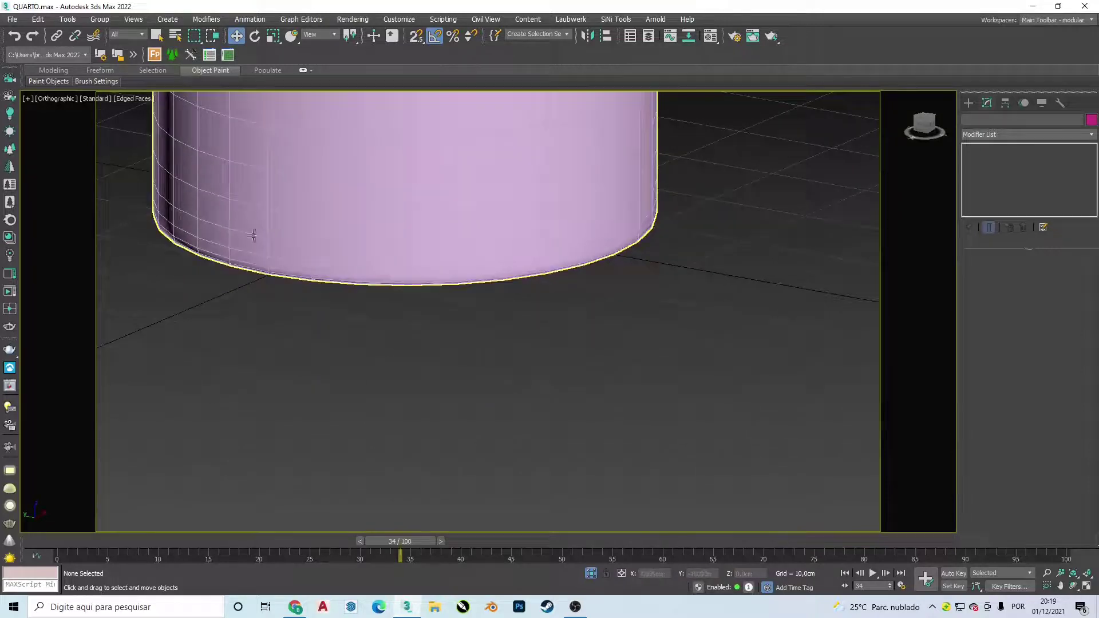
pyautogui.scroll(-4, 432, 229)
pyautogui.moveTo(432, 229)
pyautogui.mouseDown(button='middle')
pyautogui.moveTo(427, 300)
pyautogui.moveTo(451, 206)
pyautogui.moveTo(476, 218)
pyautogui.mouseUp(button='middle')
pyautogui.scroll(2, 491, 187)
pyautogui.scroll(-1, 491, 186)
# Zoom and pan the Front view onto the cylinder's base.
pyautogui.press('f')
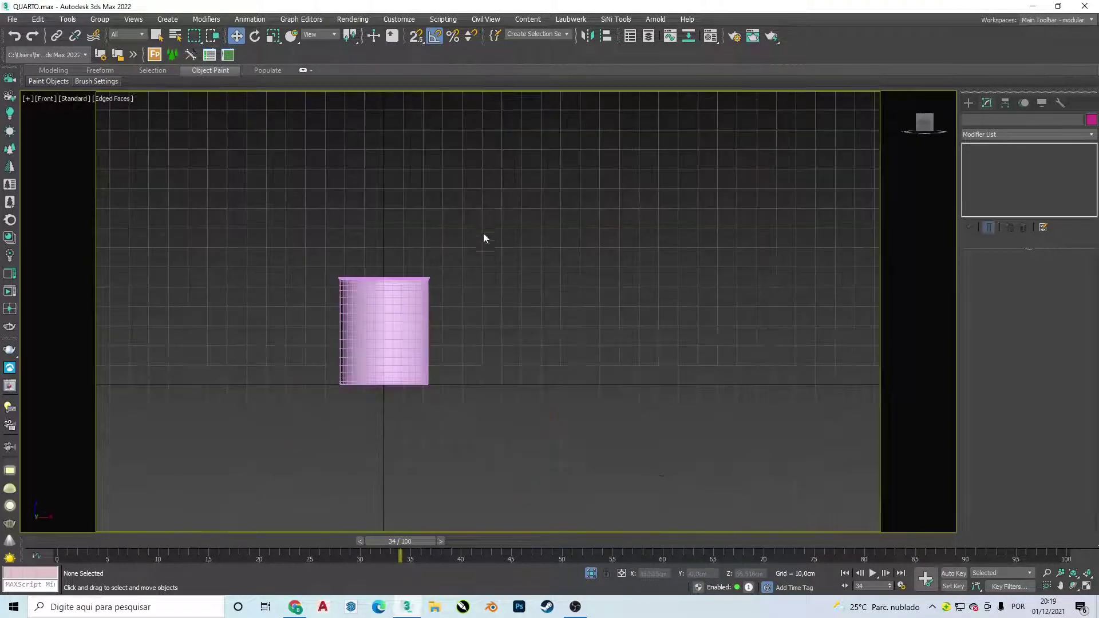
pyautogui.scroll(6, 438, 363)
pyautogui.moveTo(411, 312); pyautogui.dragTo(601, 417, button='middle')
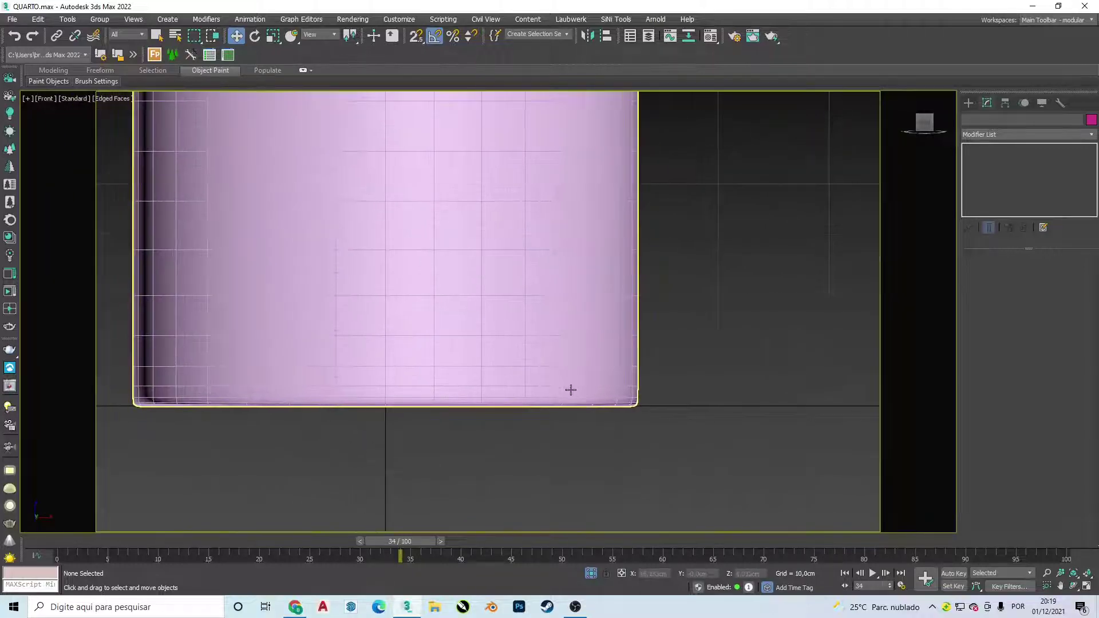
pyautogui.hotkey('alt', 'Tab')
pyautogui.hotkey('alt', 'Tab')
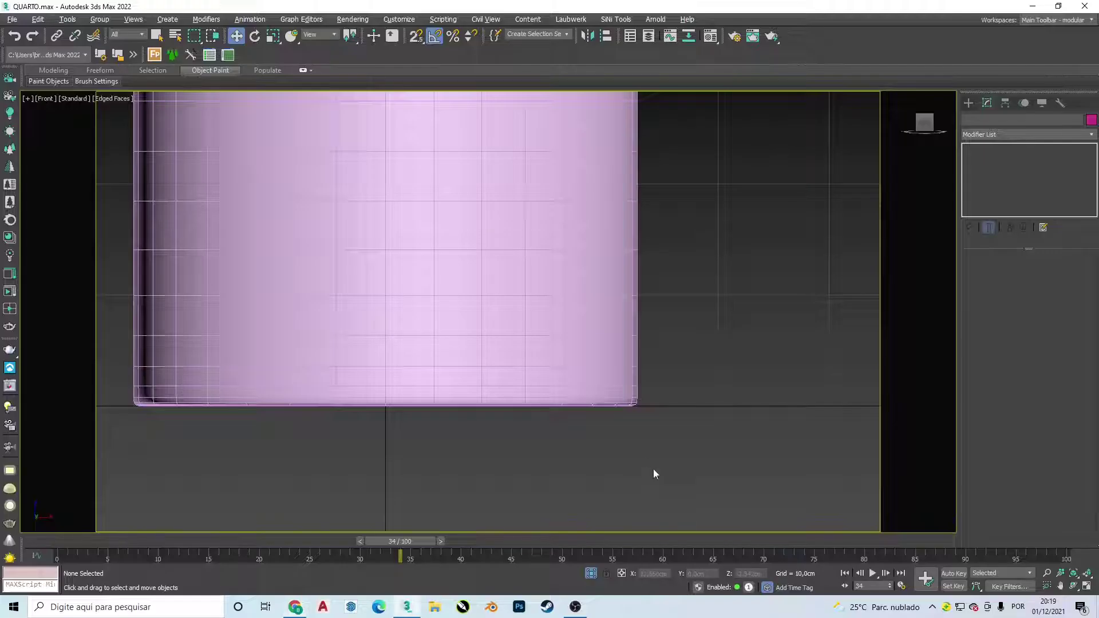
# Select the 8-edge loop near the cylinder's base at Editable Poly level and raise it slightly.
pyautogui.click(595, 385)
pyautogui.click(993, 160)
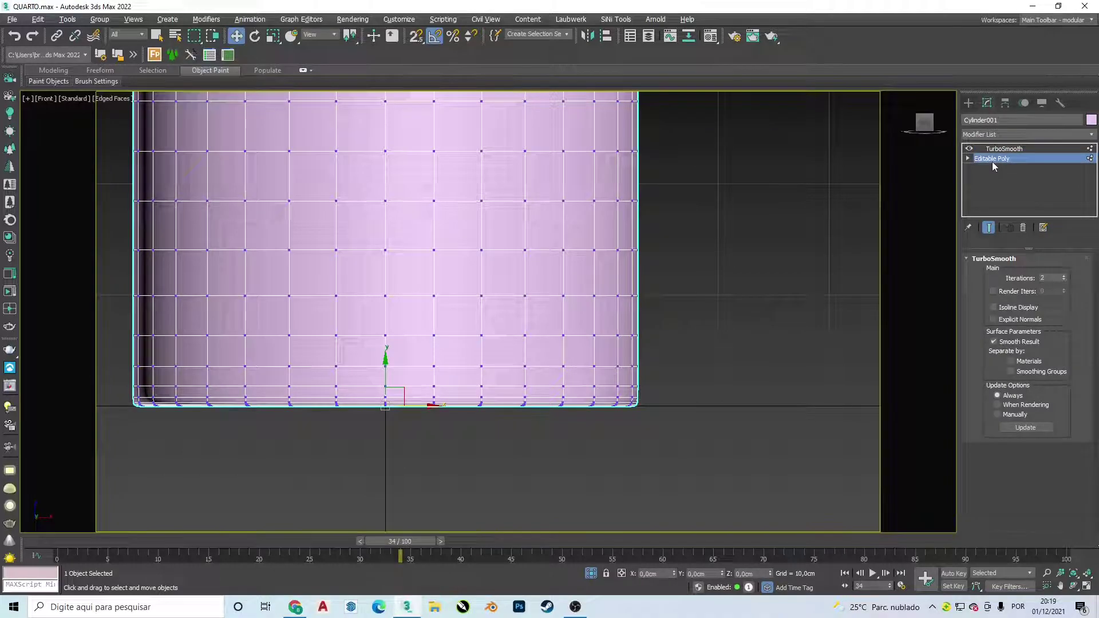
pyautogui.click(1012, 272)
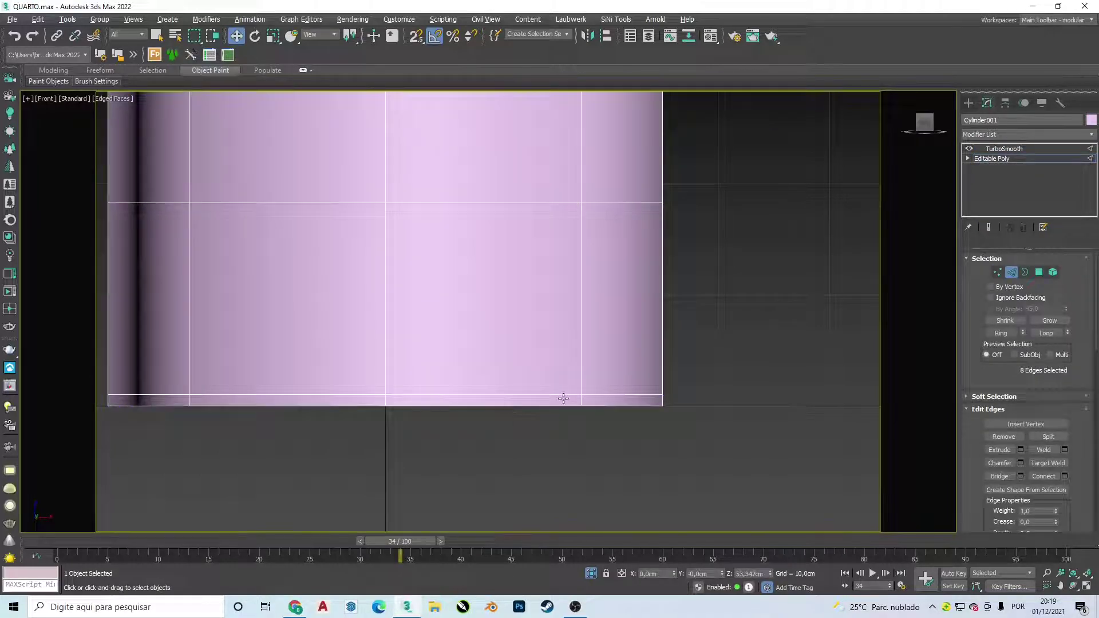
pyautogui.click(550, 394)
pyautogui.doubleClick(598, 394)
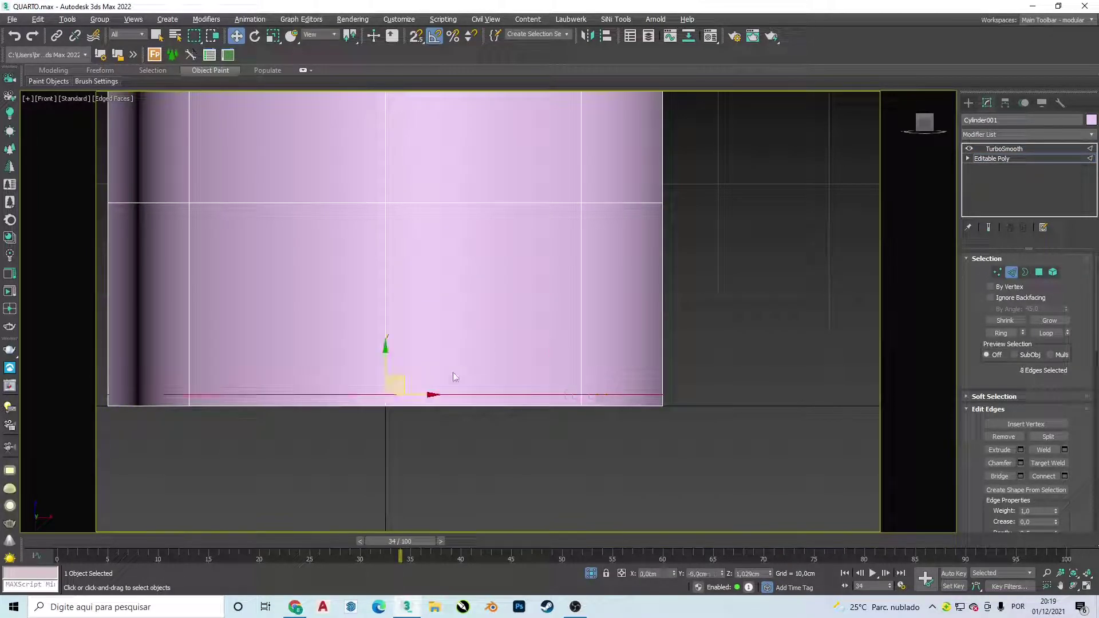
pyautogui.moveTo(385, 364); pyautogui.dragTo(383, 344)
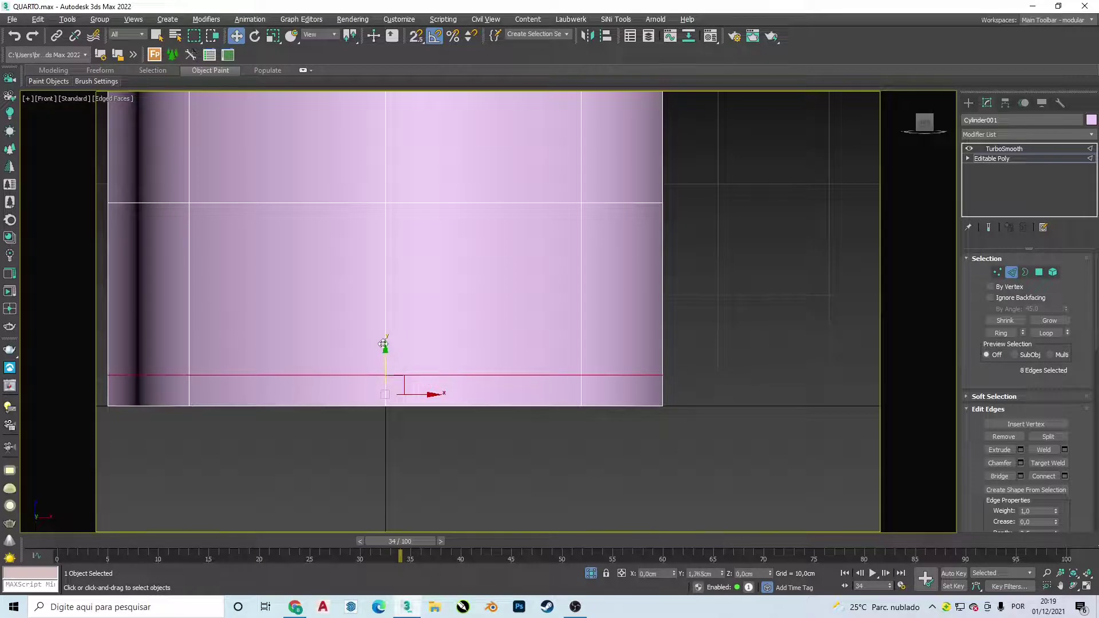
# In Top view, select the rim strip polygons in Polygon mode.
pyautogui.press('r')
pyautogui.press('t')
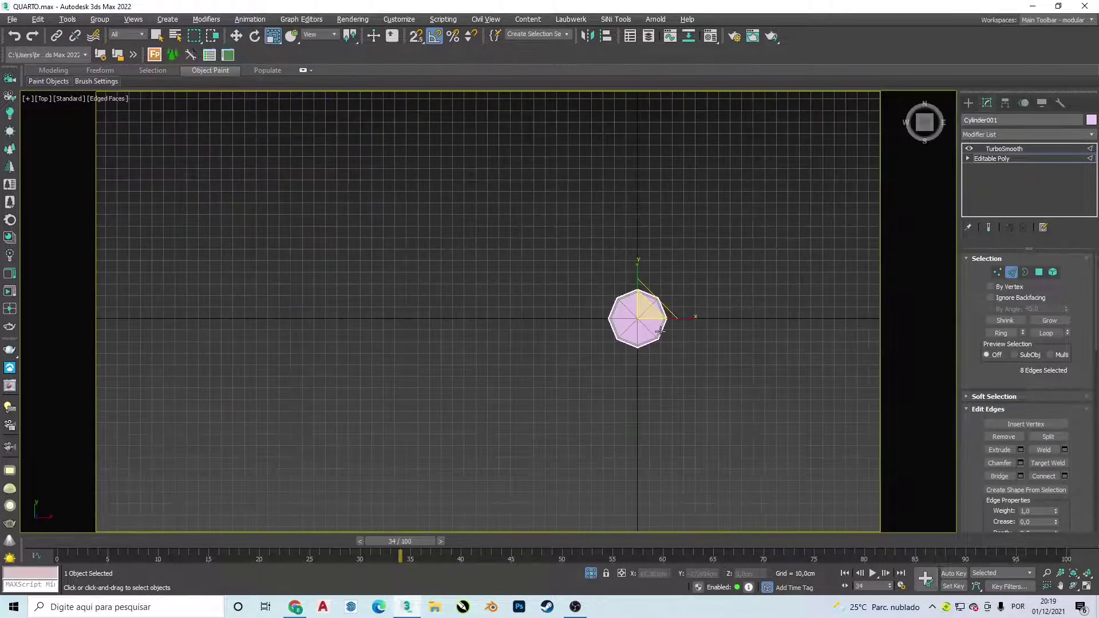
pyautogui.scroll(5, 661, 331)
pyautogui.scroll(3, 636, 273)
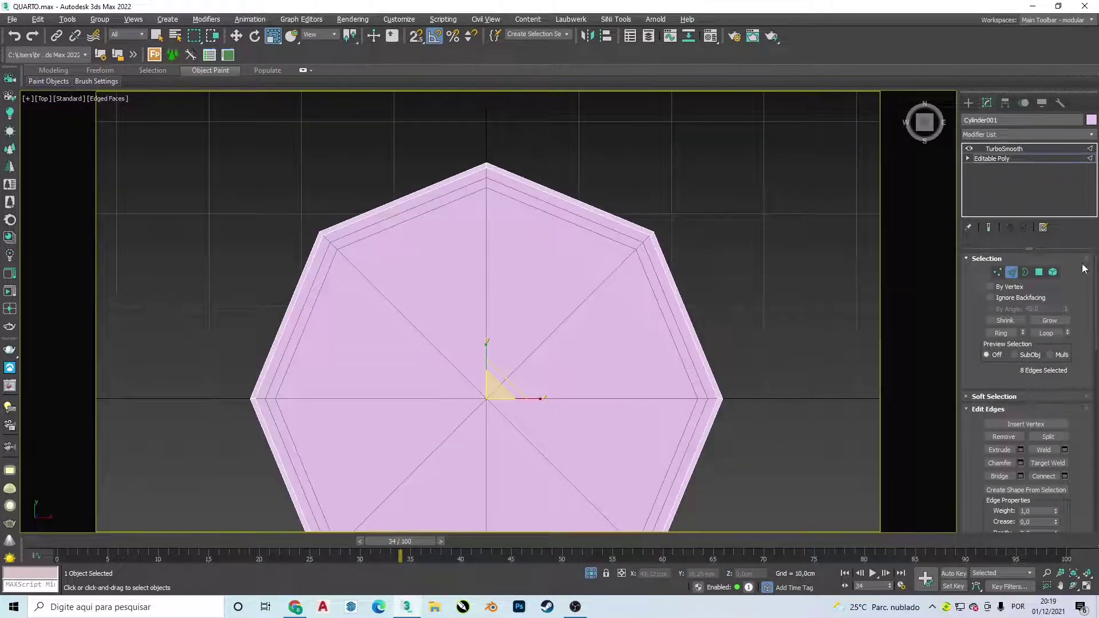
pyautogui.click(1039, 271)
pyautogui.click(611, 220)
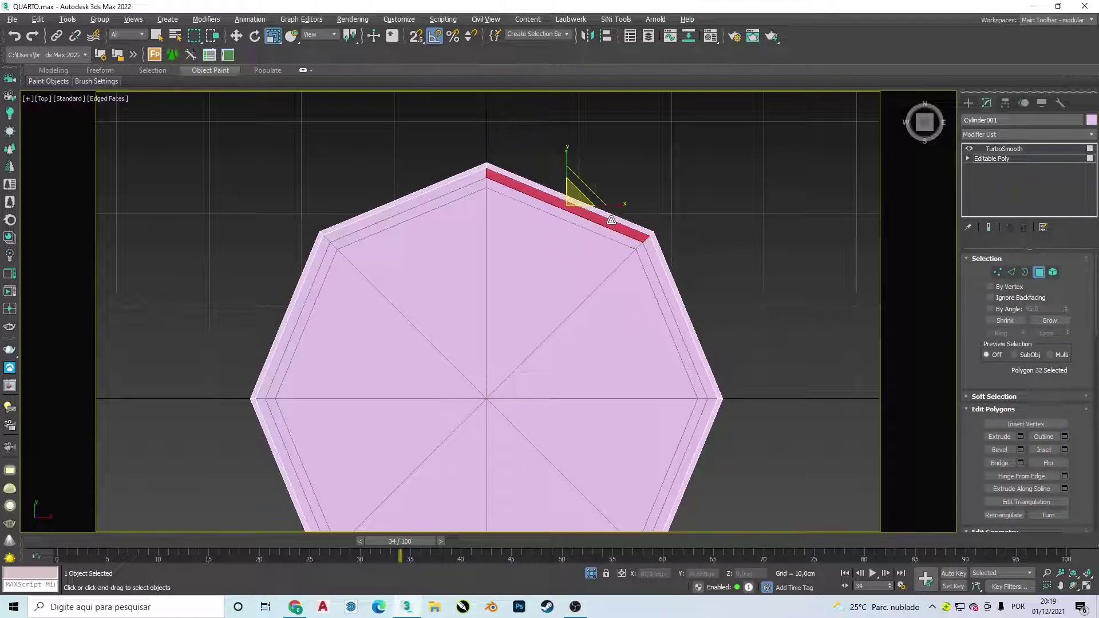
pyautogui.keyDown('shift'); pyautogui.click(648, 250); pyautogui.keyUp('shift')
pyautogui.keyDown('ctrl'); pyautogui.click(633, 258); pyautogui.keyUp('ctrl')
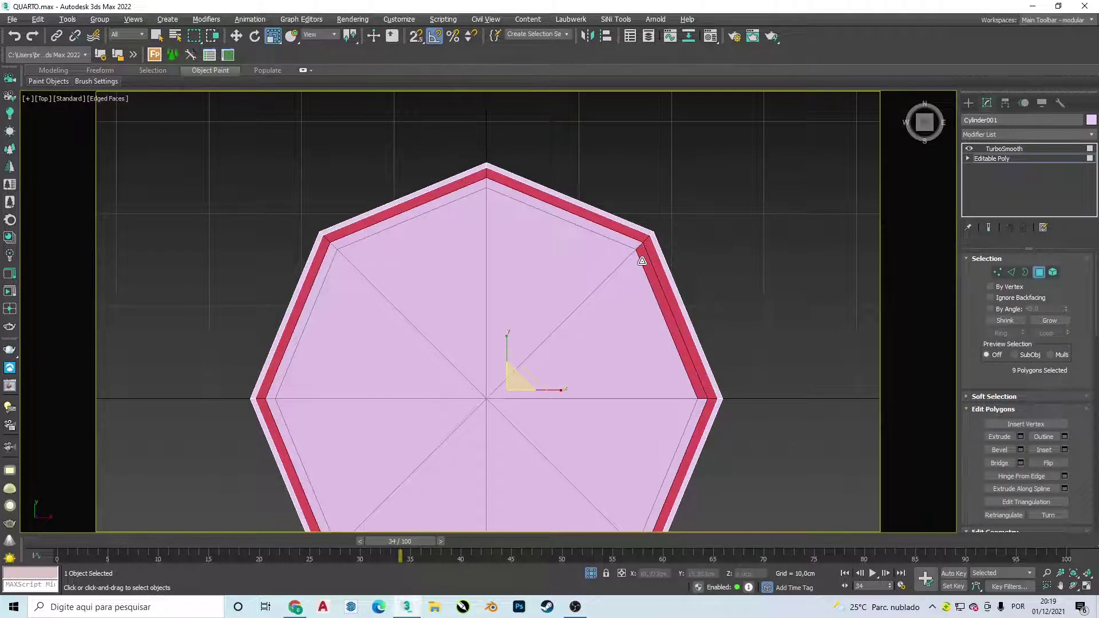
pyautogui.keyDown('alt'); pyautogui.click(635, 247); pyautogui.keyUp('alt')
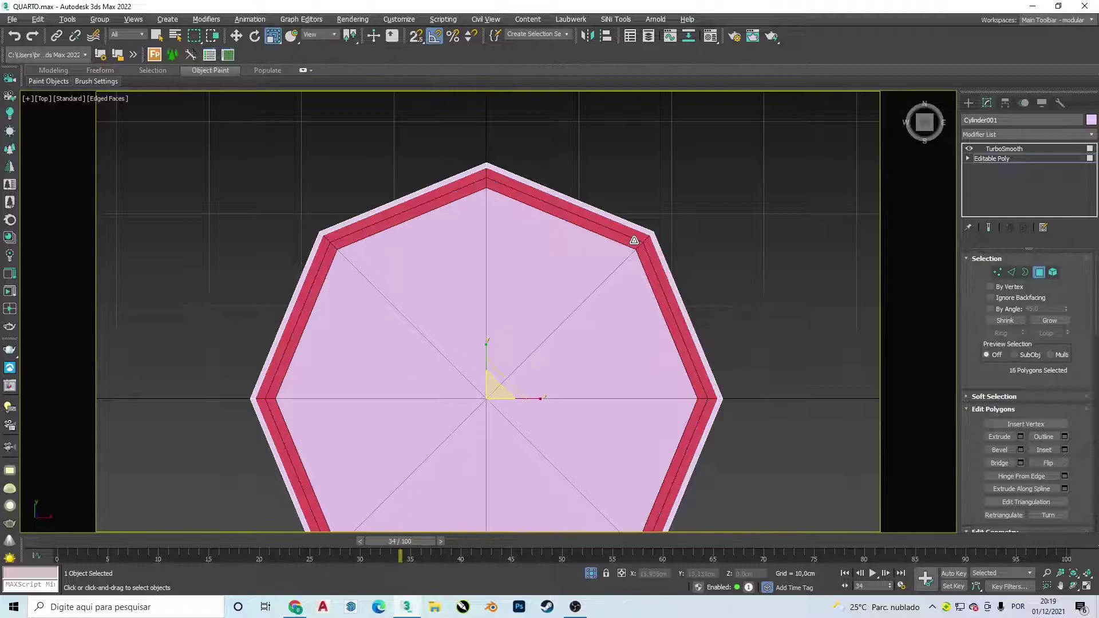
# Add the base triangles to the selection and scale everything inward to 90%.
pyautogui.keyDown('ctrl'); pyautogui.click(567, 302); pyautogui.keyUp('ctrl')
pyautogui.keyDown('ctrl'); pyautogui.click(581, 346); pyautogui.keyUp('ctrl')
pyautogui.keyDown('ctrl'); pyautogui.click(567, 429); pyautogui.keyUp('ctrl')
pyautogui.keyDown('ctrl'); pyautogui.click(498, 458); pyautogui.keyUp('ctrl')
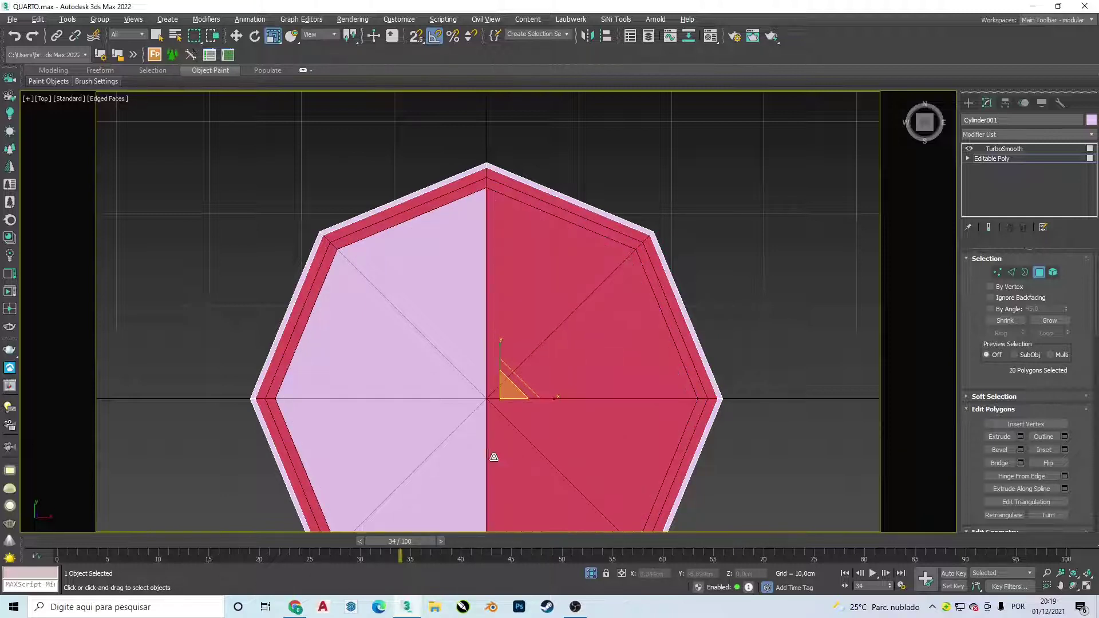
pyautogui.keyDown('ctrl'); pyautogui.click(458, 458); pyautogui.keyUp('ctrl')
pyautogui.scroll(1, 452, 441)
pyautogui.keyDown('ctrl'); pyautogui.click(415, 434); pyautogui.keyUp('ctrl')
pyautogui.keyDown('ctrl'); pyautogui.click(424, 375); pyautogui.keyUp('ctrl')
pyautogui.keyDown('alt'); pyautogui.click(424, 375); pyautogui.keyUp('alt')
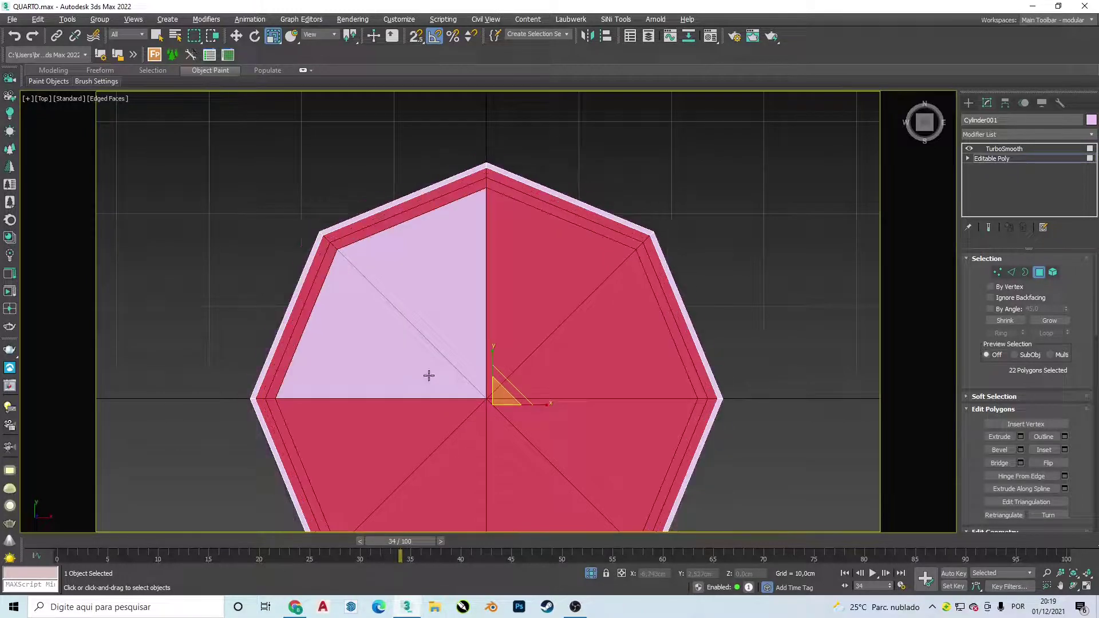
pyautogui.keyDown('ctrl'); pyautogui.click(439, 365); pyautogui.keyUp('ctrl')
pyautogui.keyDown('ctrl'); pyautogui.click(459, 320); pyautogui.keyUp('ctrl')
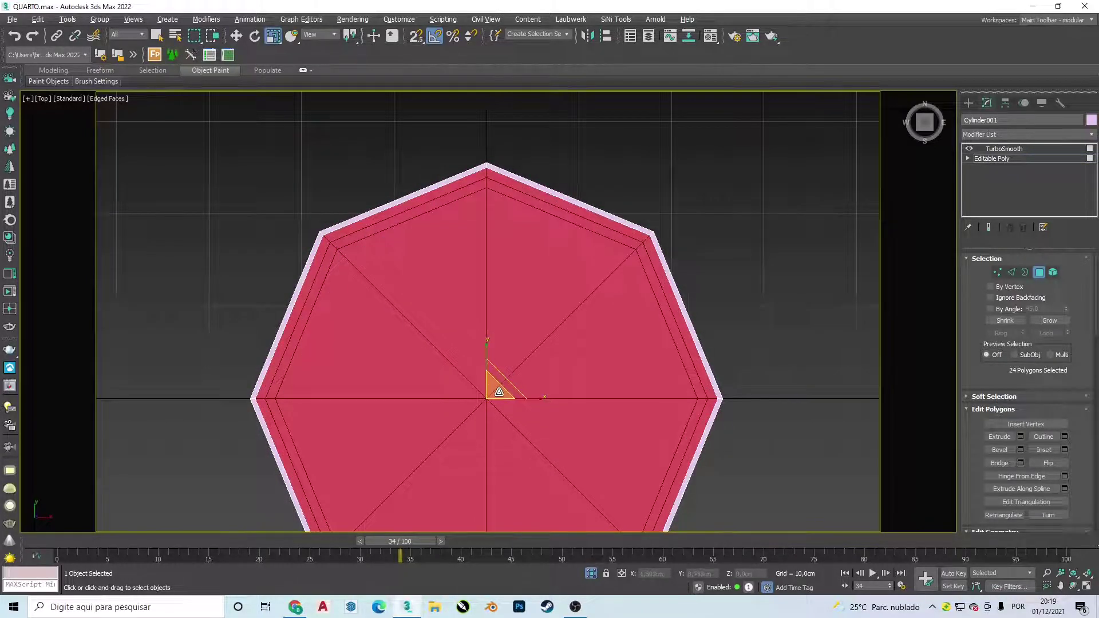
pyautogui.moveTo(496, 395); pyautogui.dragTo(499, 397)
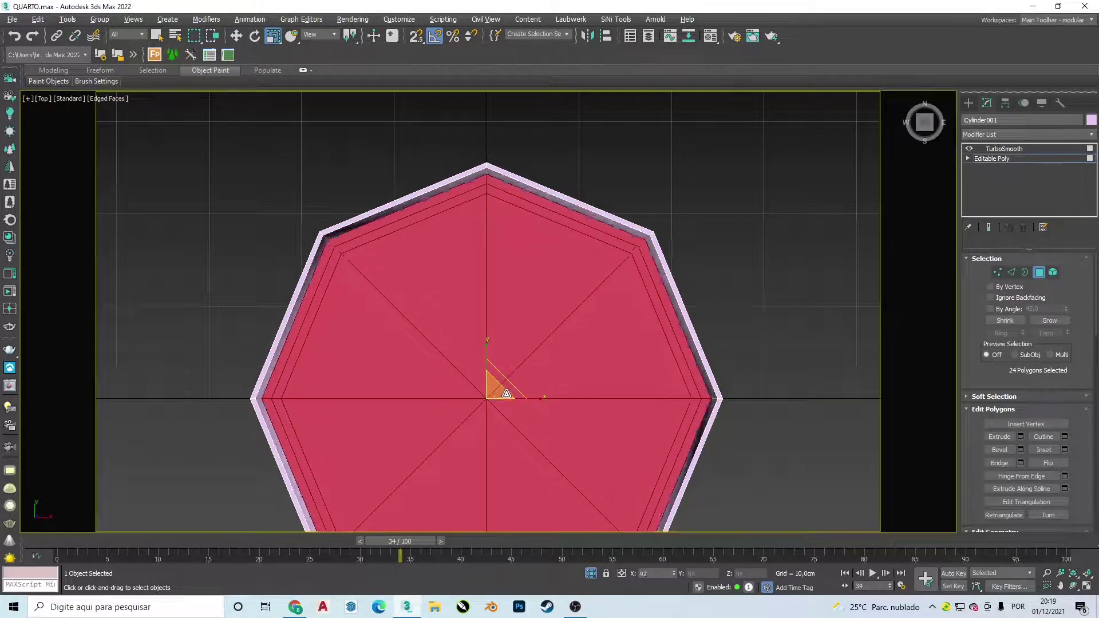
# Clear the selection and return to the TurboSmooth level of the stack.
pyautogui.click(765, 246)
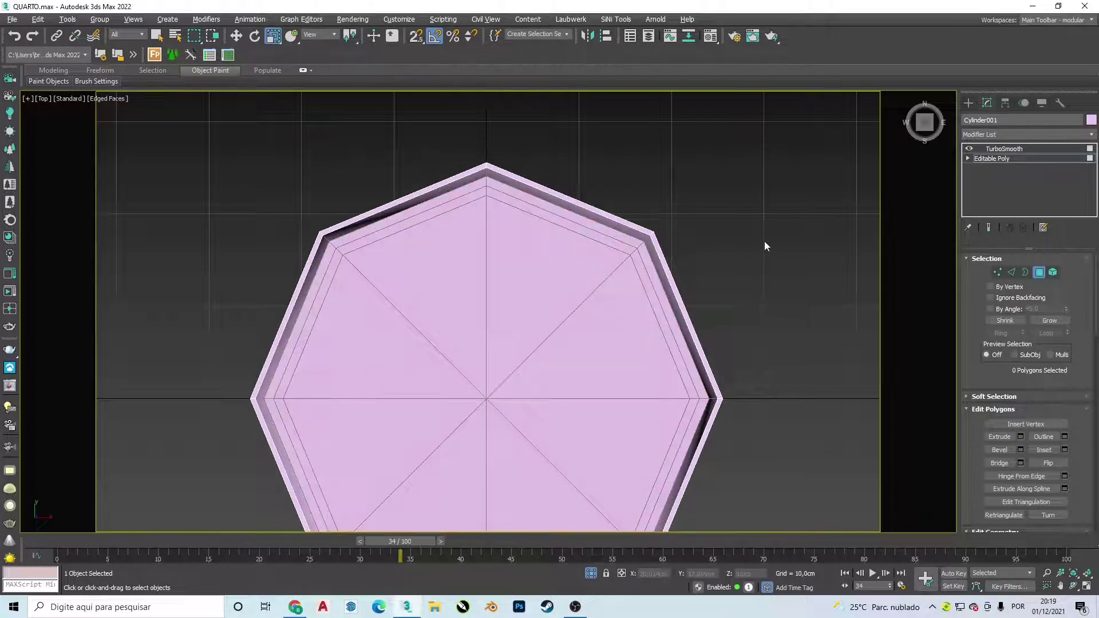
pyautogui.click(999, 275)
pyautogui.scroll(-3, 575, 386)
pyautogui.moveTo(574, 386)
pyautogui.keyDown('alt'); pyautogui.mouseDown(button='middle')
pyautogui.moveTo(580, 299)
pyautogui.moveTo(602, 259)
pyautogui.mouseUp(button='middle'); pyautogui.keyUp('alt')
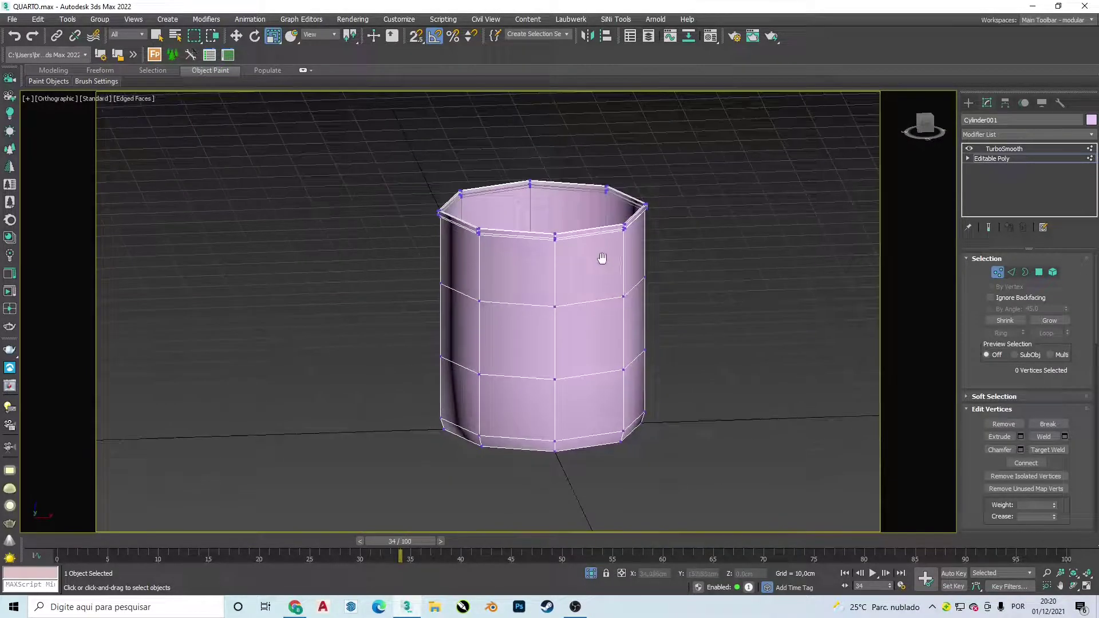
pyautogui.scroll(2, 697, 362)
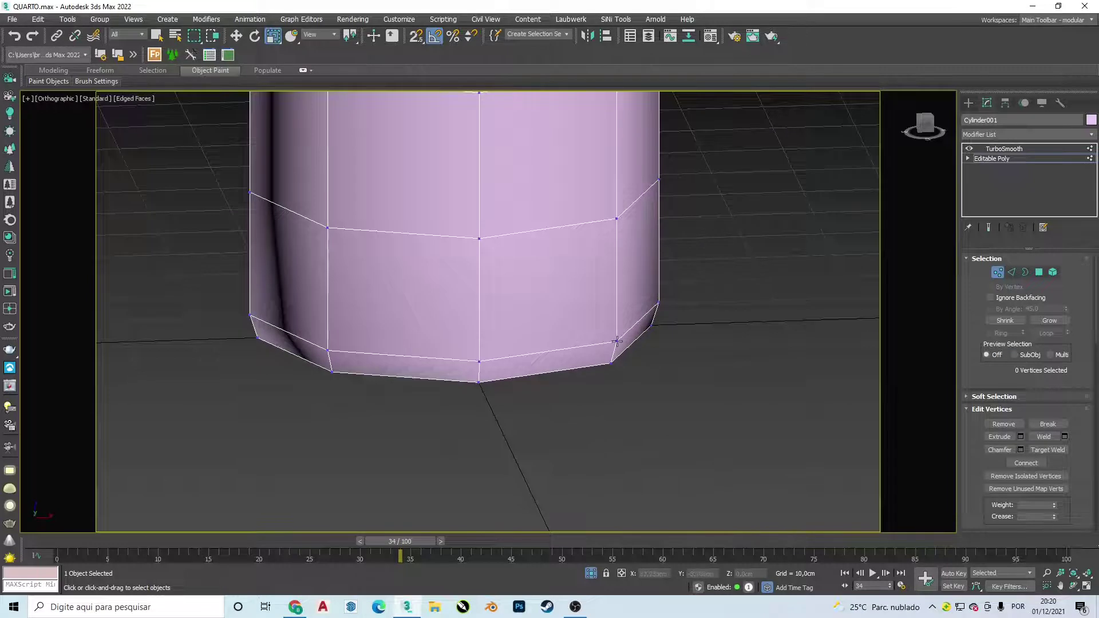
pyautogui.click(1004, 148)
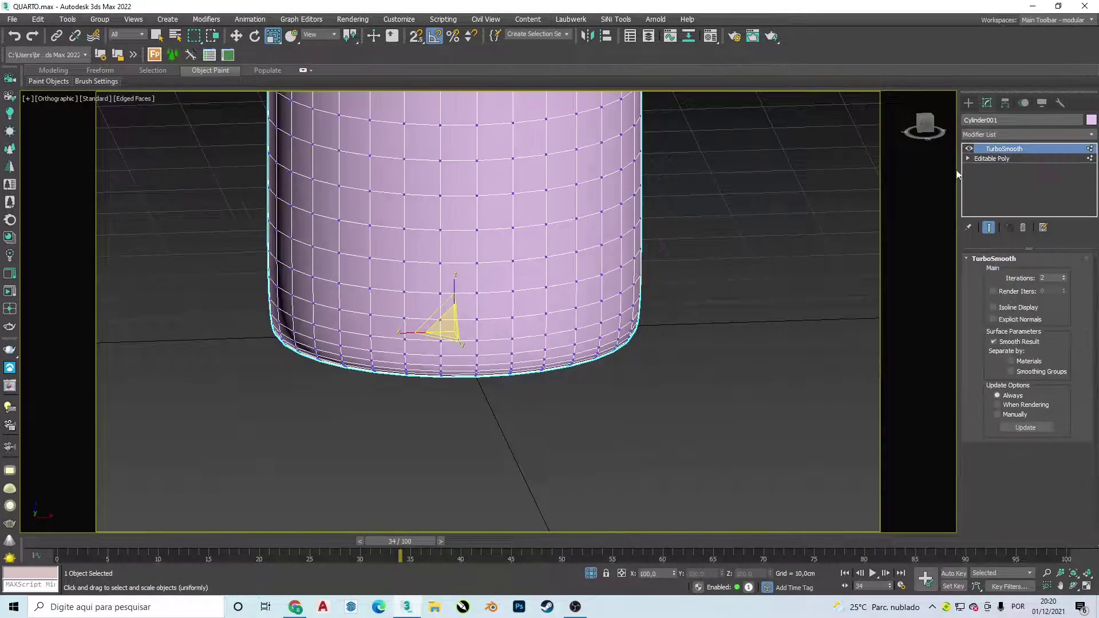
pyautogui.click(723, 288)
# Compare the smoothed basket in Front view against the reference photo.
pyautogui.press('f')
pyautogui.scroll(-2, 684, 307)
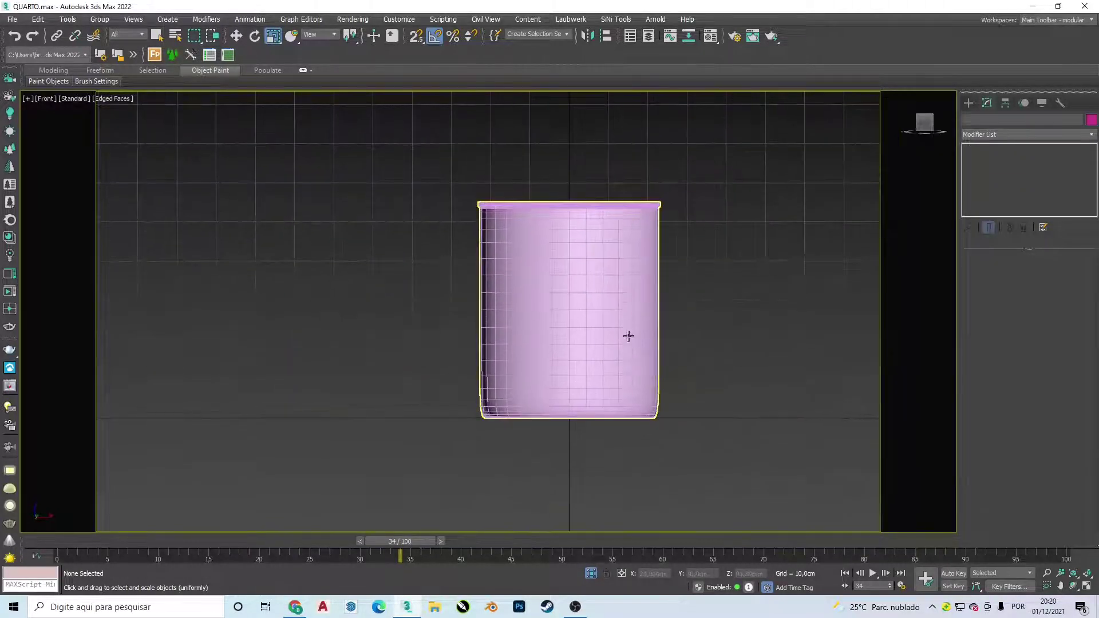
pyautogui.hotkey('alt', 'Tab')
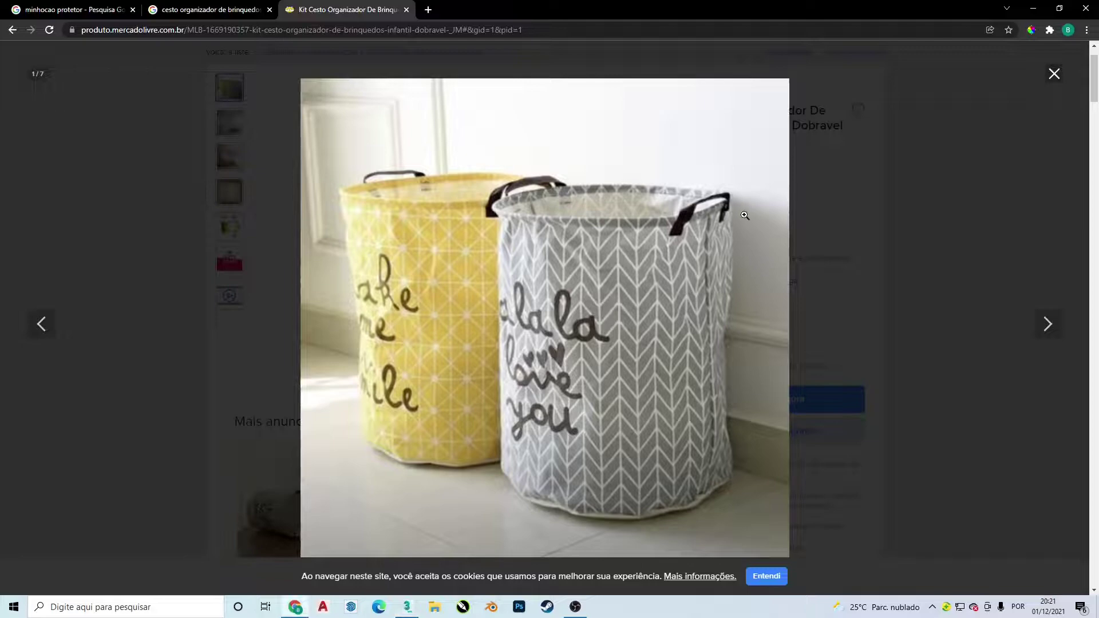
pyautogui.hotkey('alt', 'Tab')
pyautogui.click(544, 389)
pyautogui.press('f')
pyautogui.scroll(5, 598, 334)
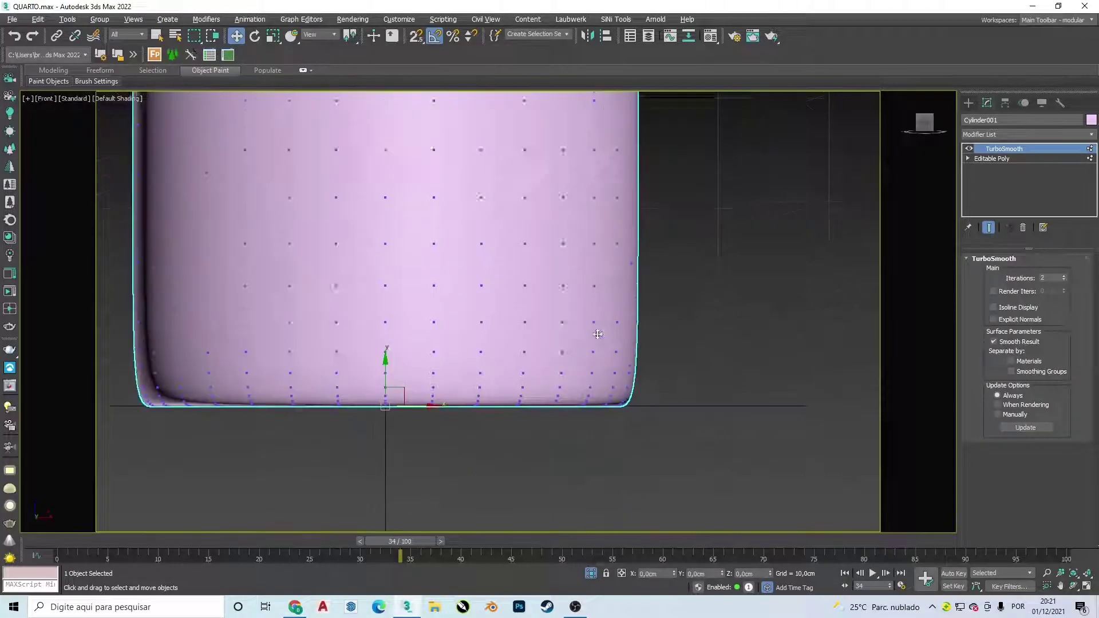
pyautogui.scroll(-5, 598, 333)
pyautogui.scroll(-1, 666, 243)
pyautogui.click(666, 244)
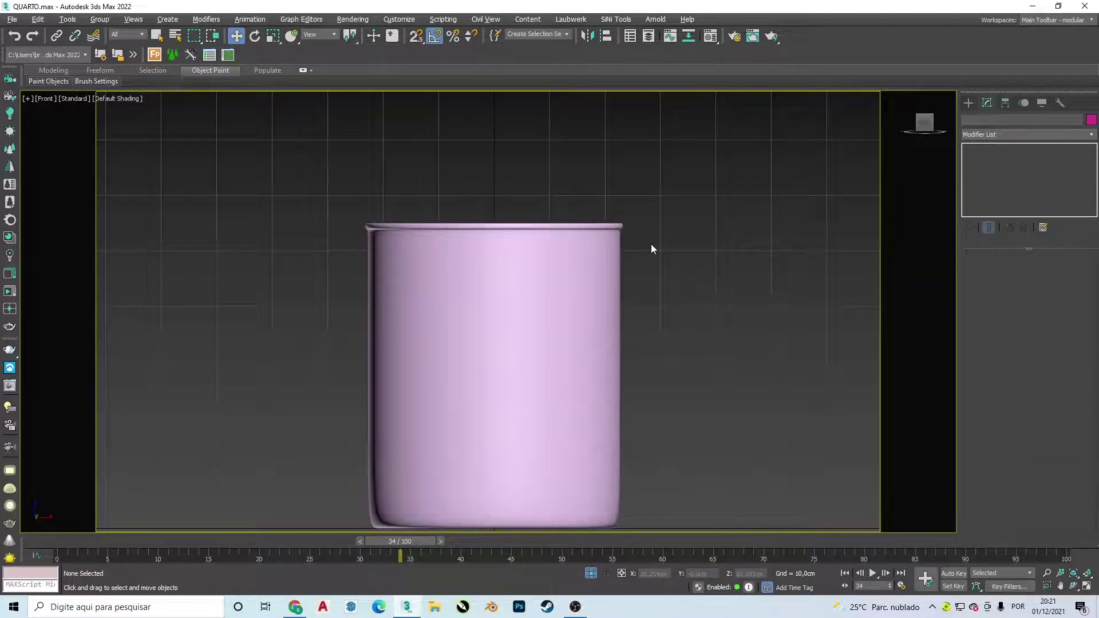
# Draw a rectangle spline just above the basket's rim.
pyautogui.click(967, 102)
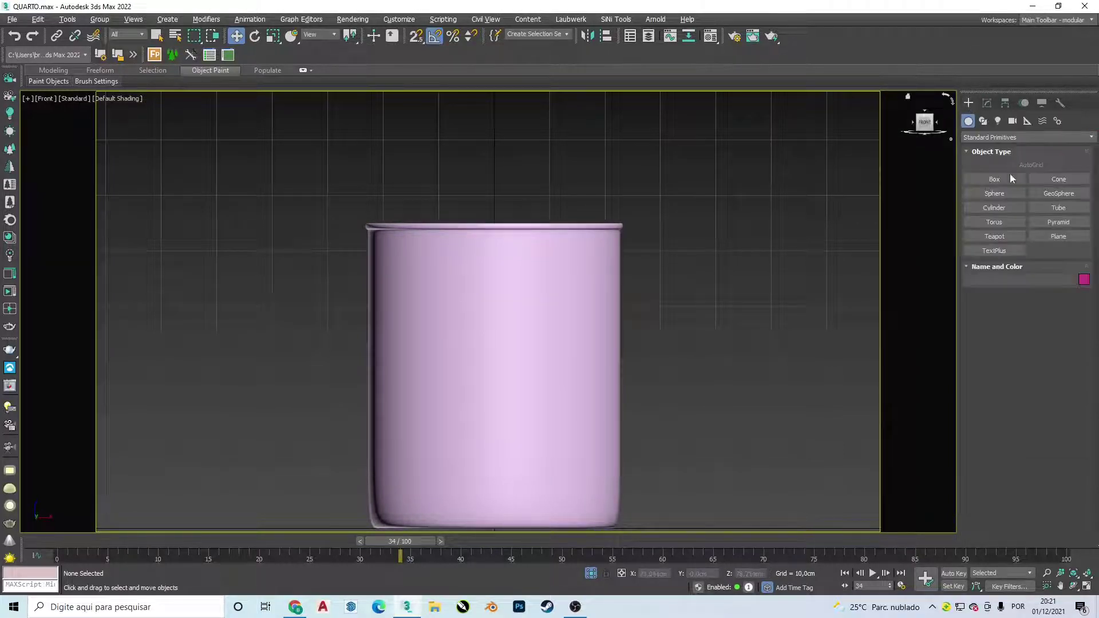
pyautogui.click(982, 121)
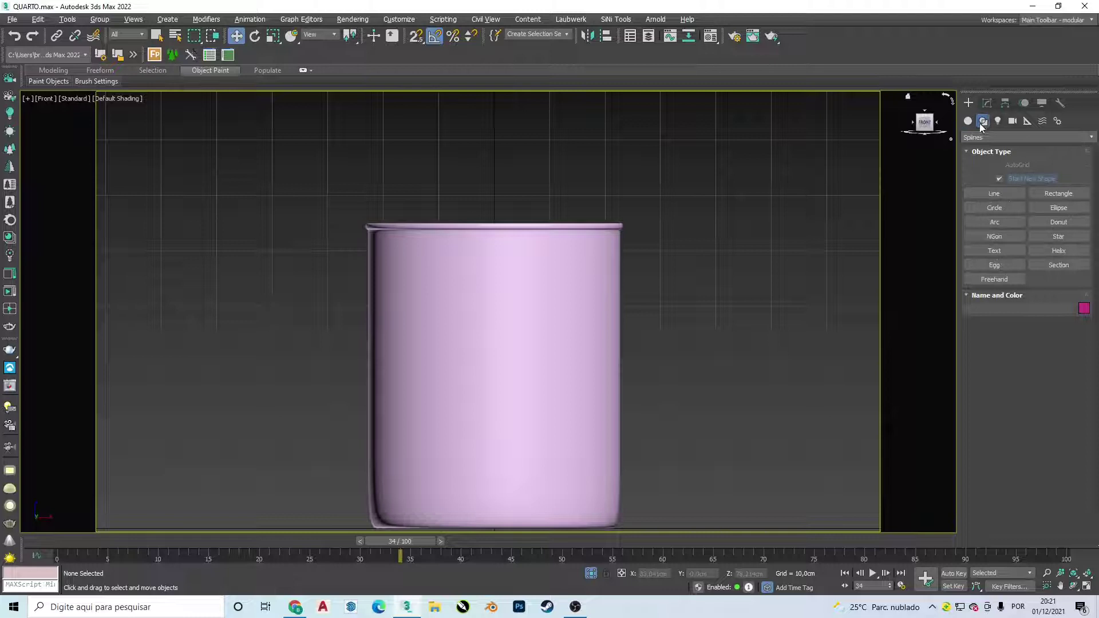
pyautogui.click(1002, 195)
pyautogui.click(456, 237)
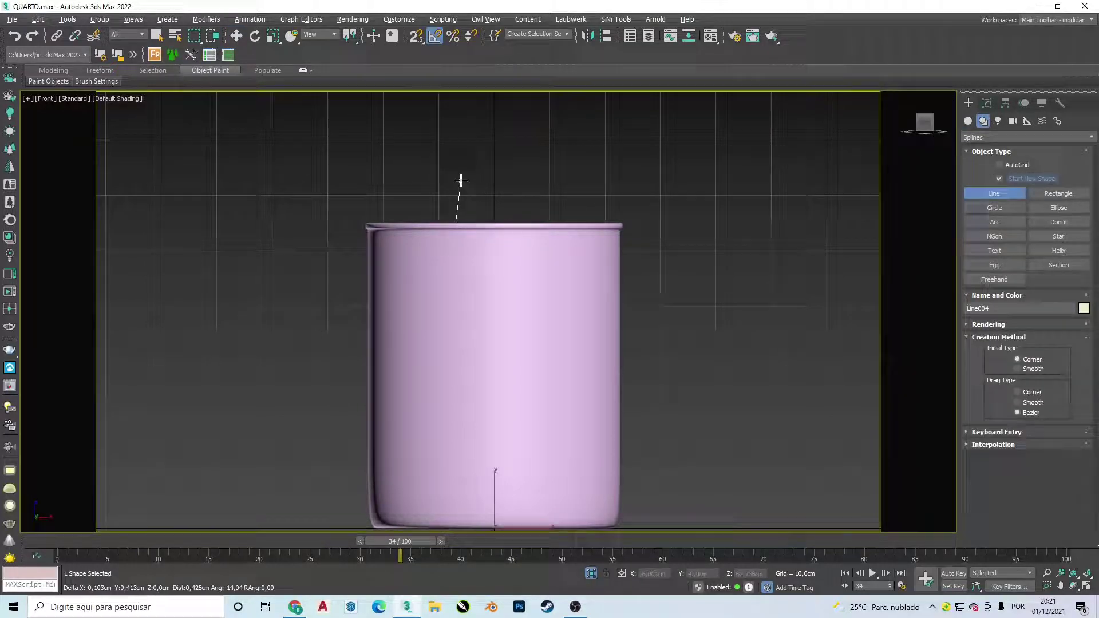
pyautogui.rightClick(459, 179)
pyautogui.click(1058, 194)
pyautogui.moveTo(438, 186); pyautogui.dragTo(537, 223)
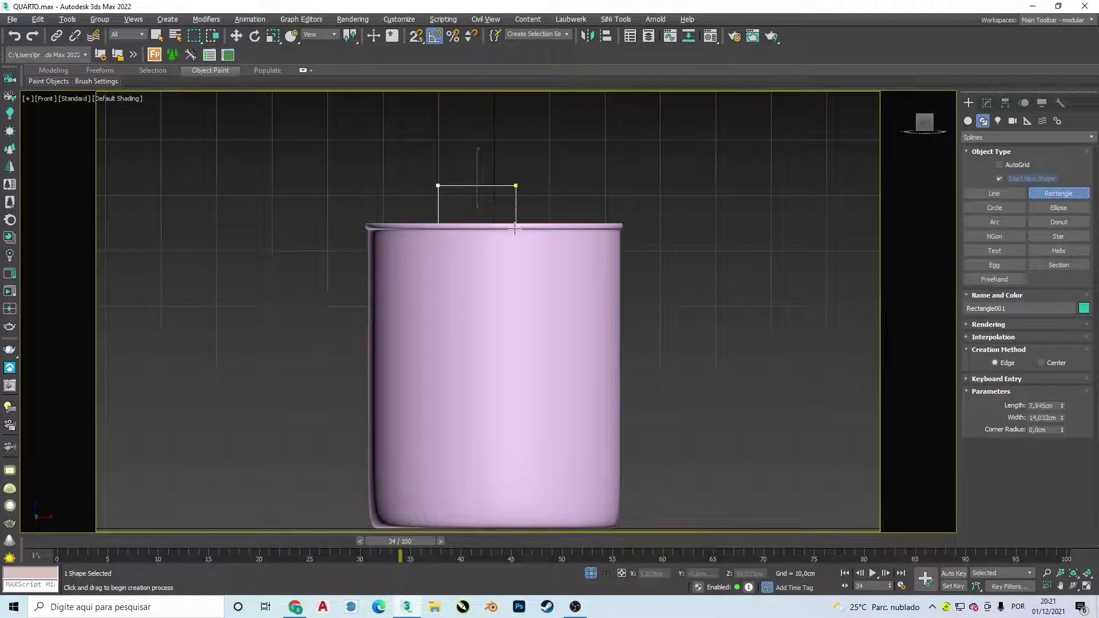
# Move the rectangle onto the rim and increase its Length to 11,732 cm.
pyautogui.press('w')
pyautogui.press('F3')
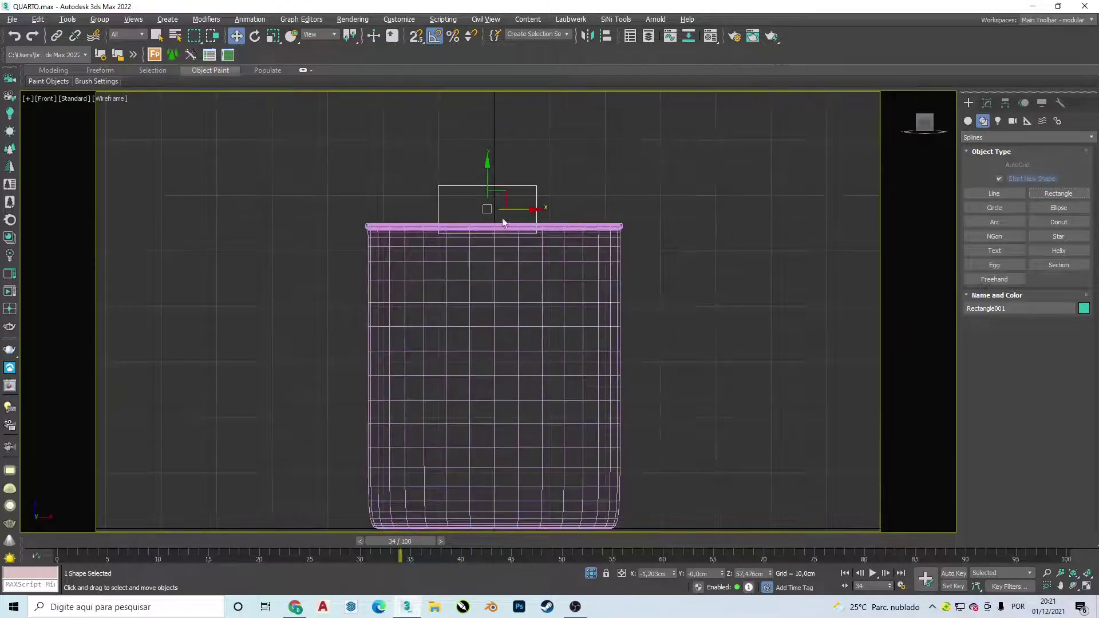
pyautogui.moveTo(487, 207); pyautogui.dragTo(495, 222)
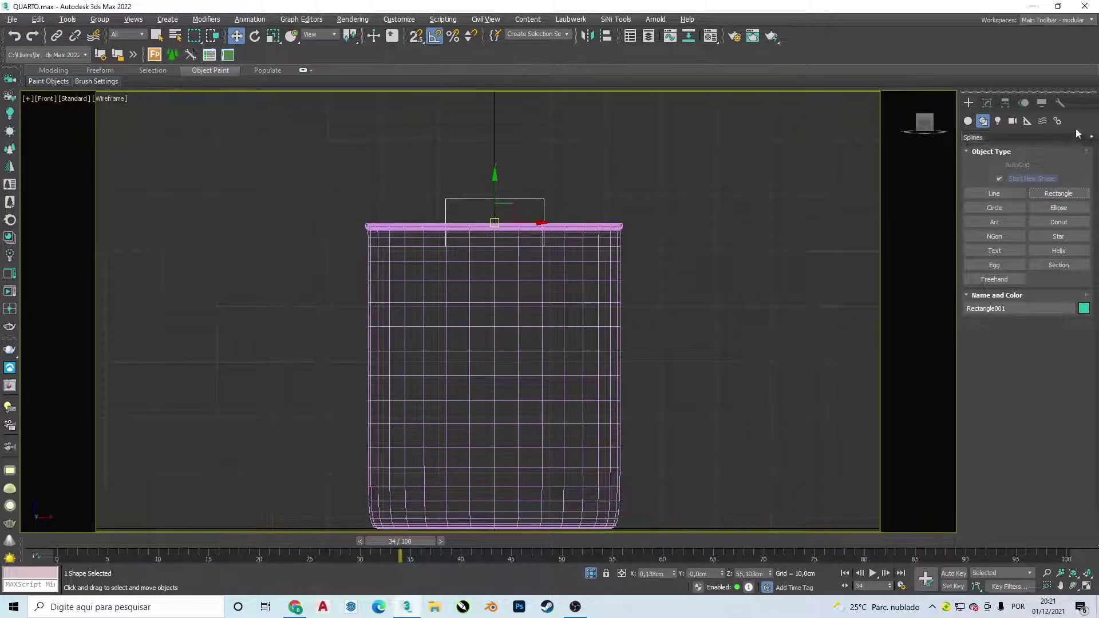
pyautogui.click(986, 102)
pyautogui.moveTo(1062, 298)
pyautogui.mouseDown()
pyautogui.moveTo(1060, 282)
pyautogui.moveTo(1062, 322)
pyautogui.mouseUp()
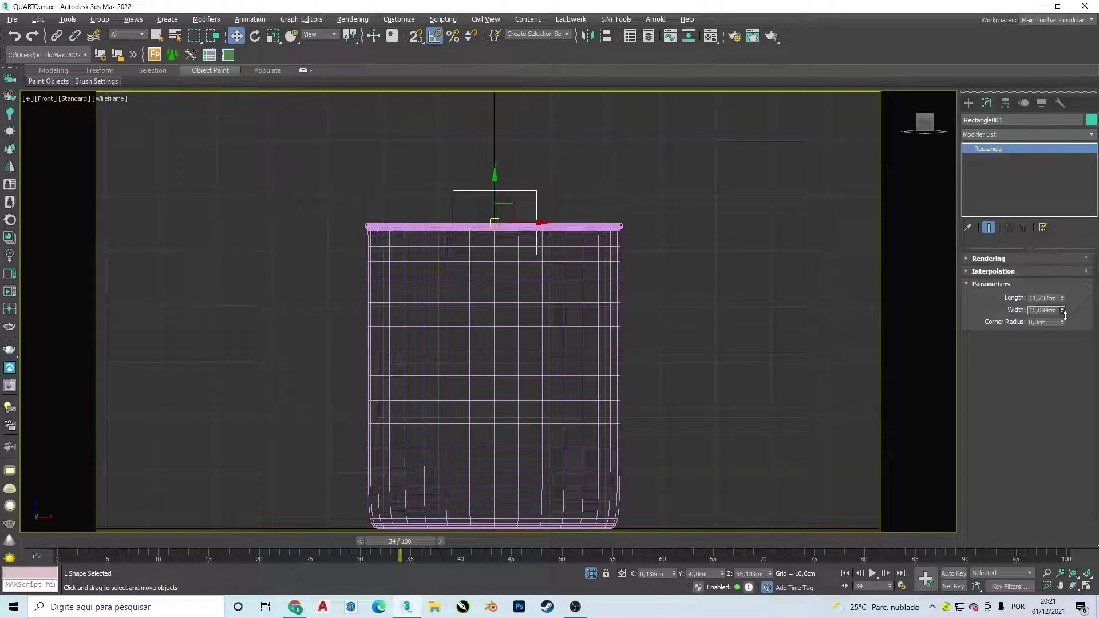
# Convert the rectangle to an Editable Spline and delete its bottom segment.
pyautogui.rightClick(522, 202)
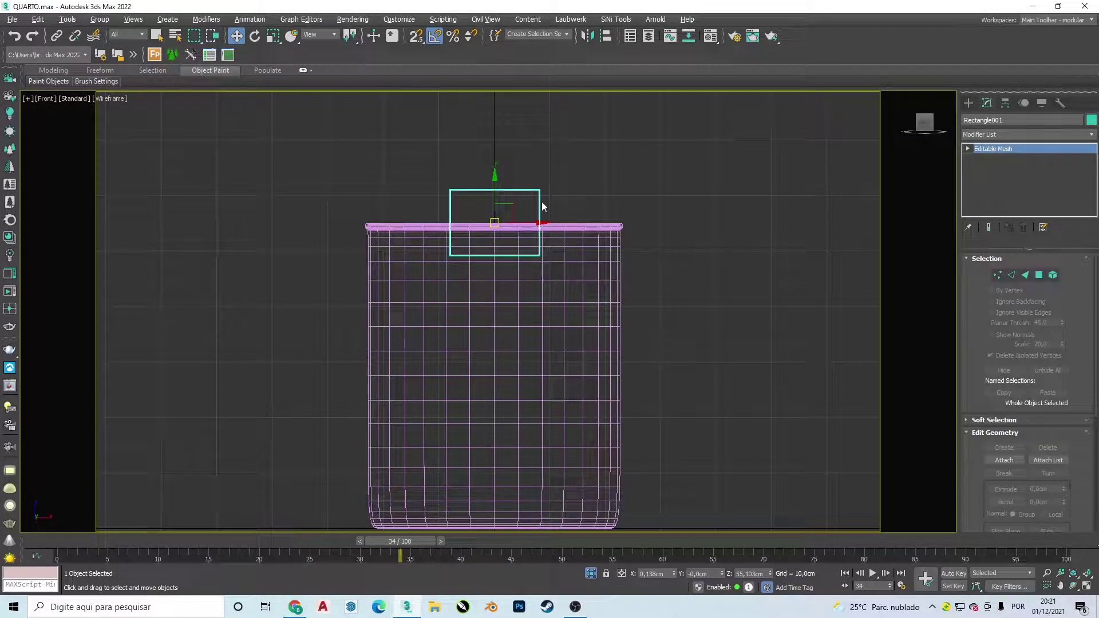
pyautogui.rightClick(541, 201)
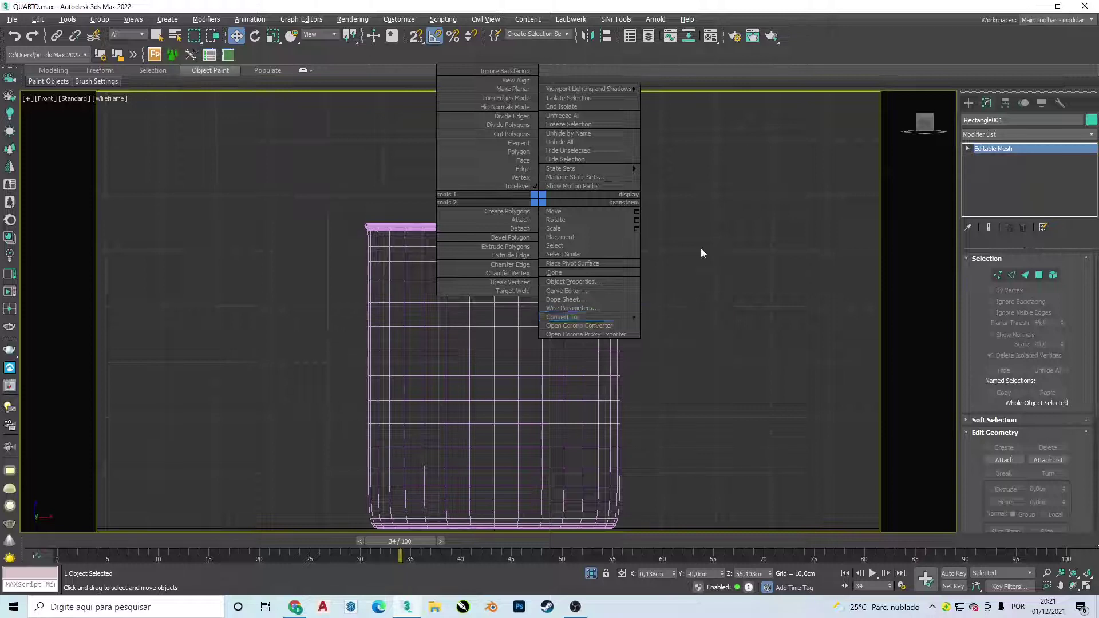
pyautogui.press('Escape')
pyautogui.hotkey('ctrl', 'z')
pyautogui.rightClick(538, 198)
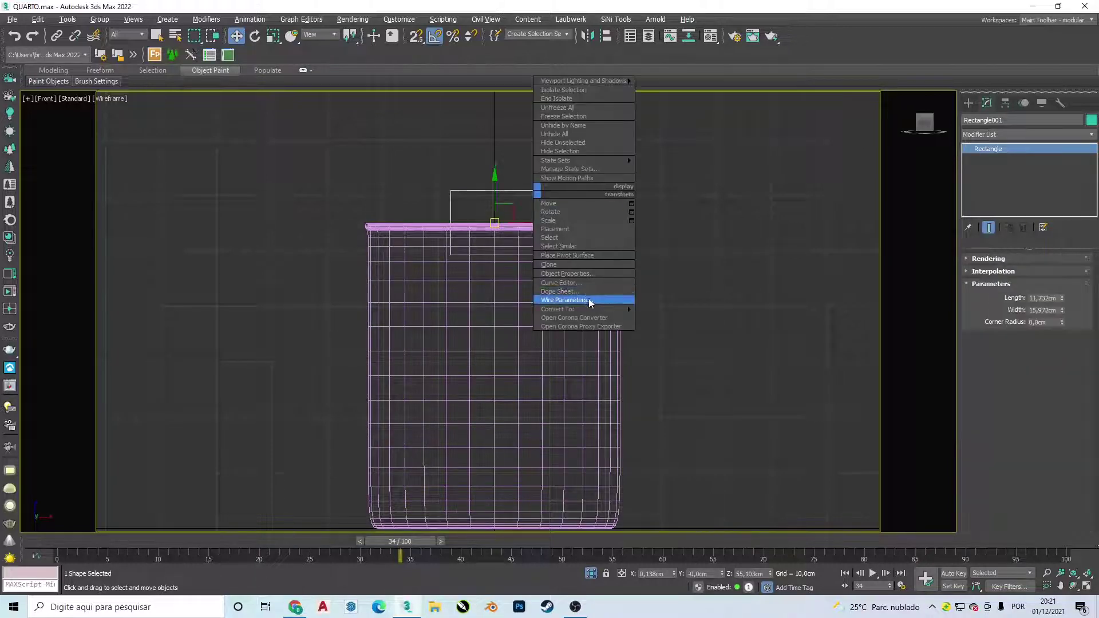
pyautogui.moveTo(566, 310)
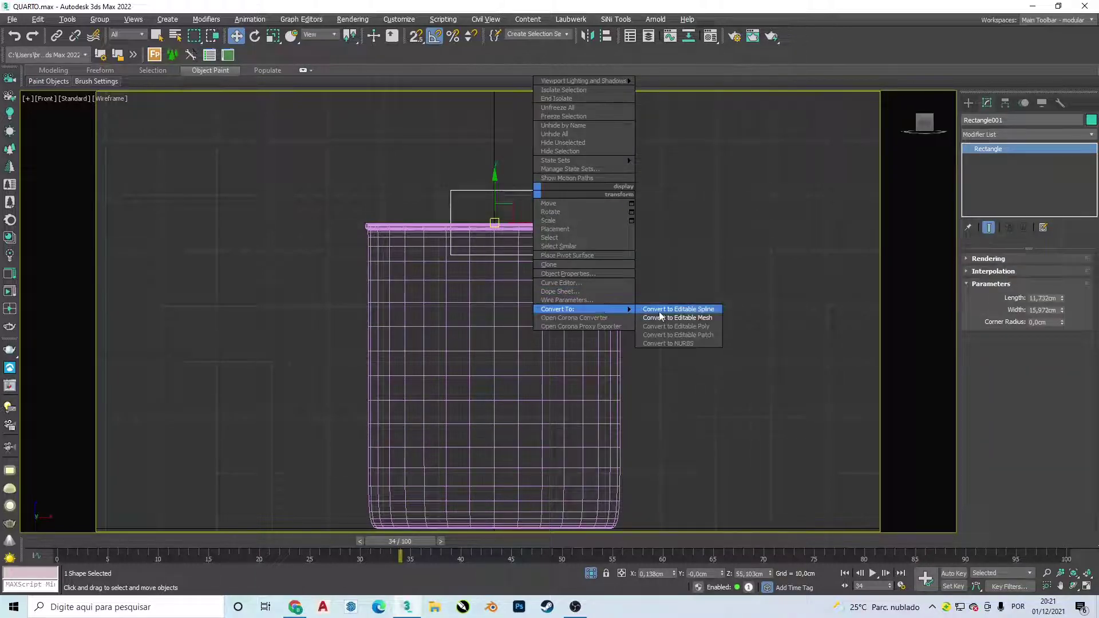
pyautogui.click(679, 309)
pyautogui.click(1029, 301)
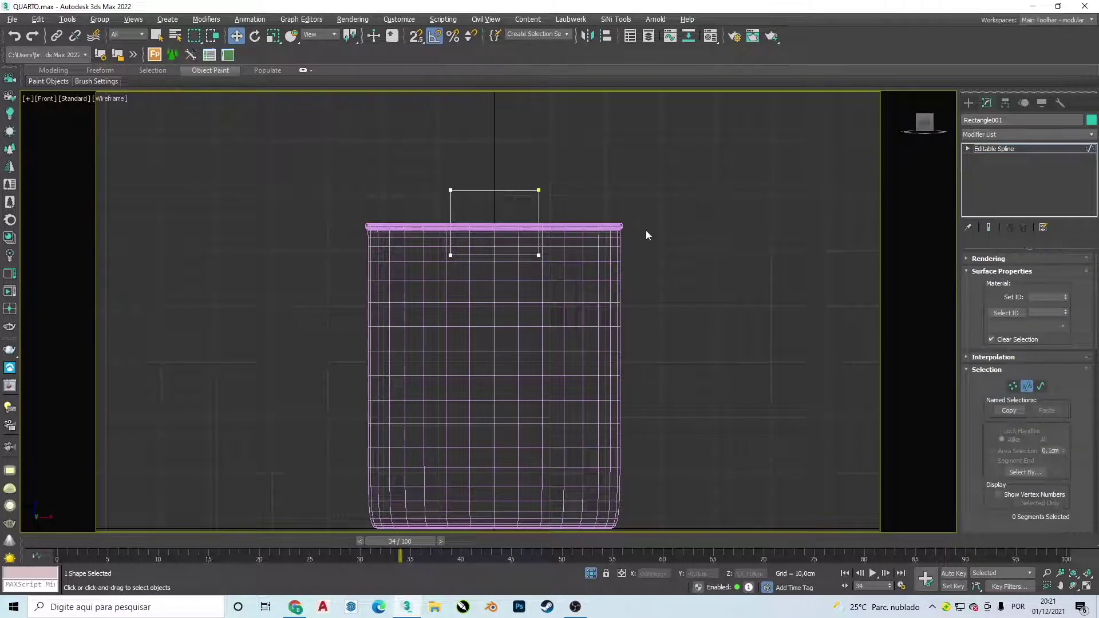
pyautogui.click(509, 255)
pyautogui.press('Delete')
# Fillet the spline's two top vertices at 4,0 cm to form the handle arch.
pyautogui.scroll(2, 513, 278)
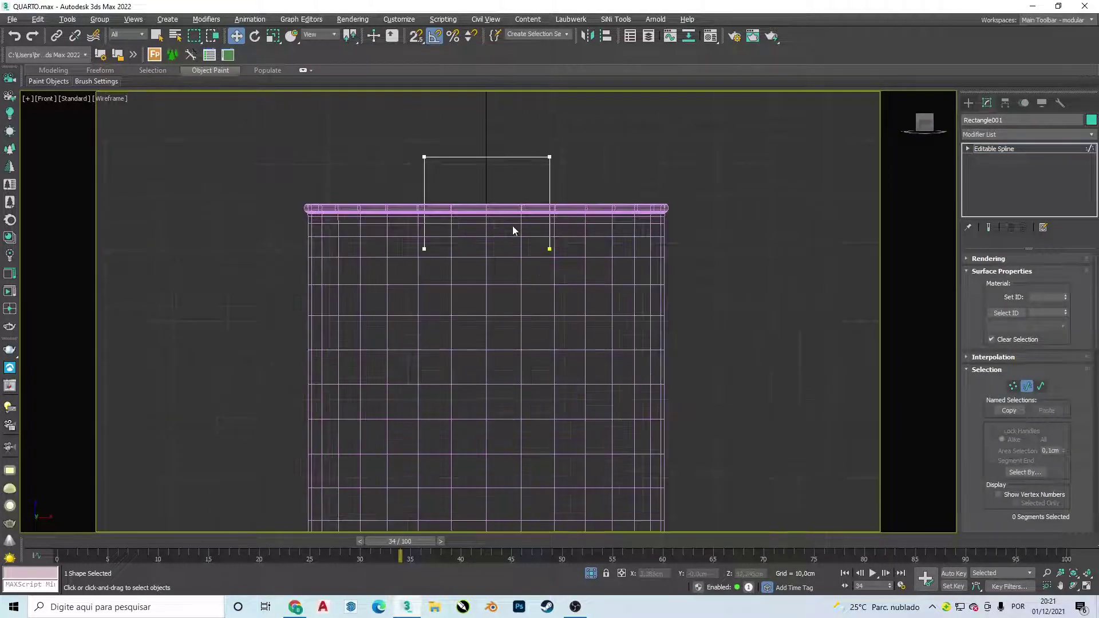
pyautogui.click(554, 250)
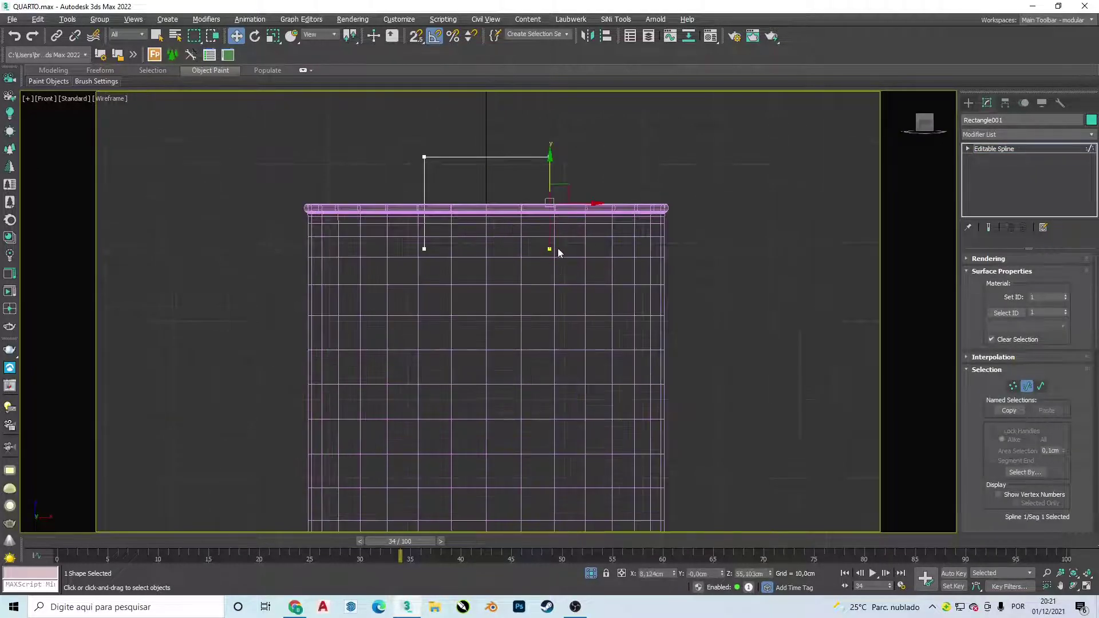
pyautogui.click(1014, 386)
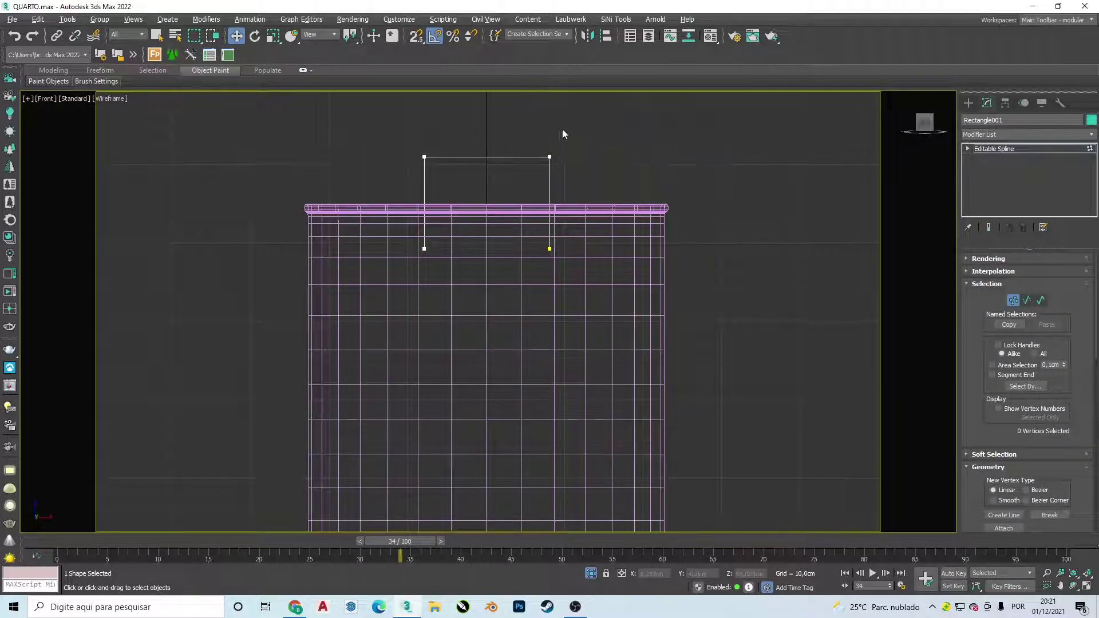
pyautogui.moveTo(564, 135); pyautogui.dragTo(415, 166)
pyautogui.scroll(-2, 1051, 515)
pyautogui.scroll(-4, 1054, 464)
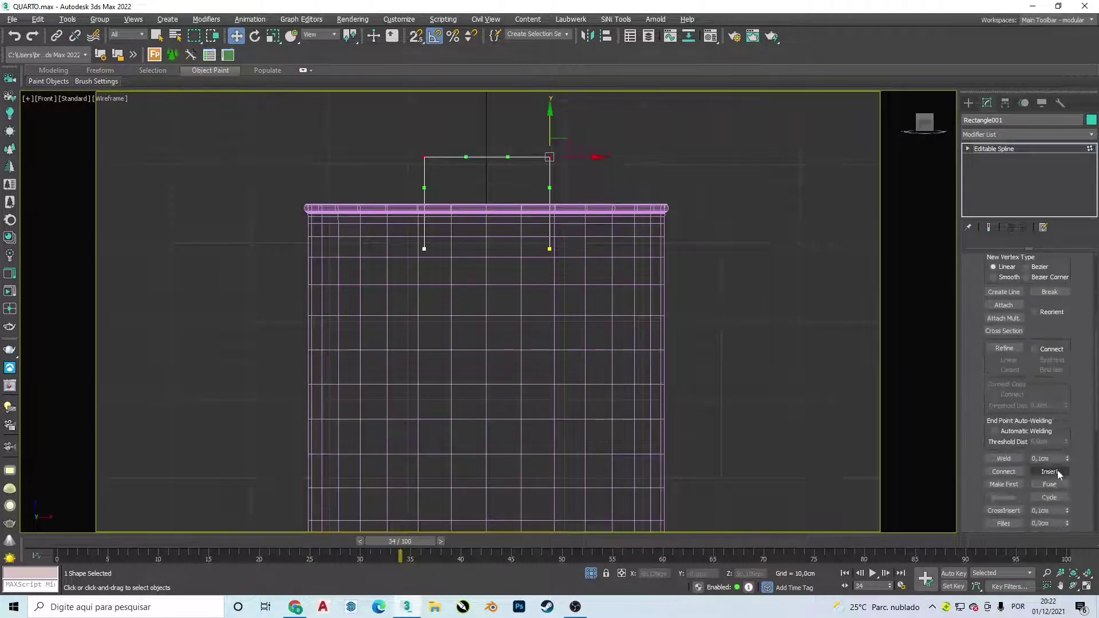
pyautogui.scroll(-5, 1057, 469)
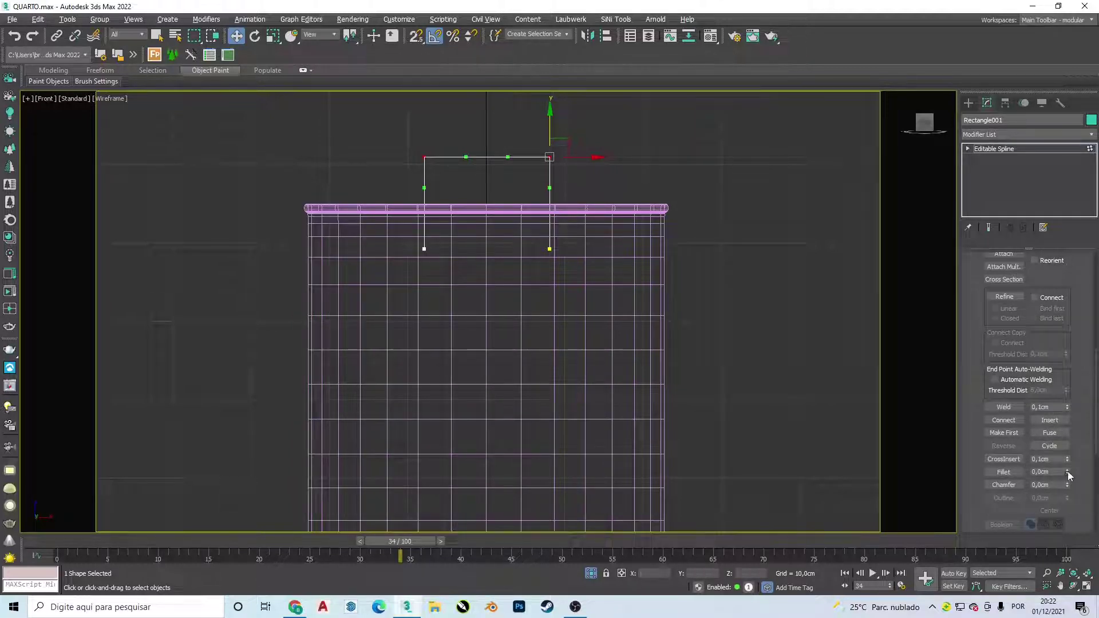
pyautogui.moveTo(1067, 474); pyautogui.dragTo(1068, 471)
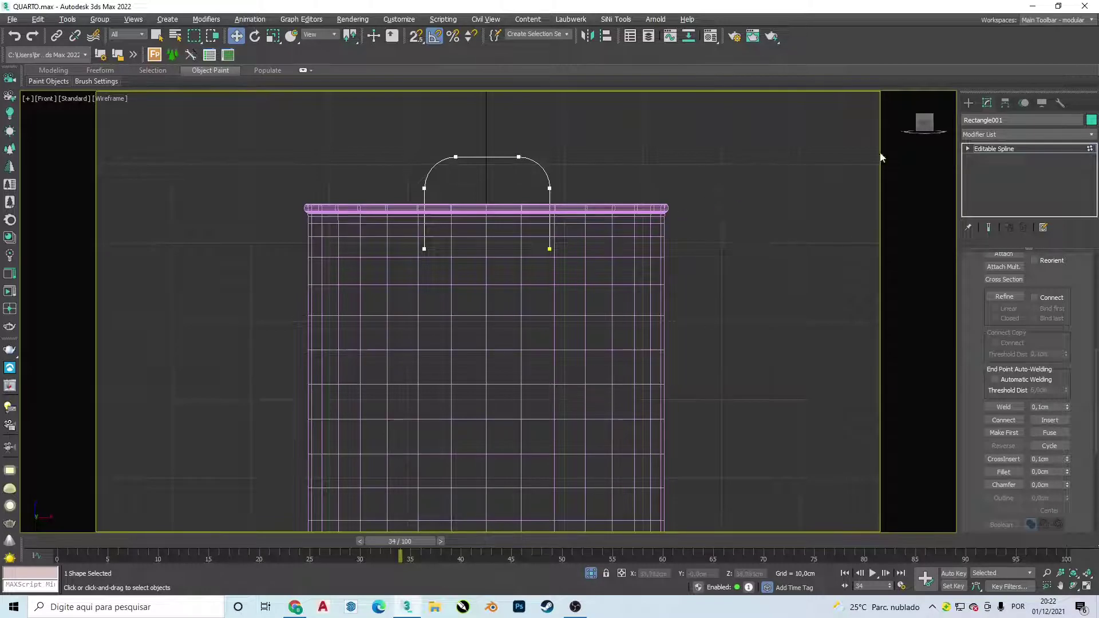
pyautogui.click(969, 102)
# Frame the handle spline in Top view and move it along Y to 23,62 cm.
pyautogui.click(781, 130)
pyautogui.scroll(2, 410, 196)
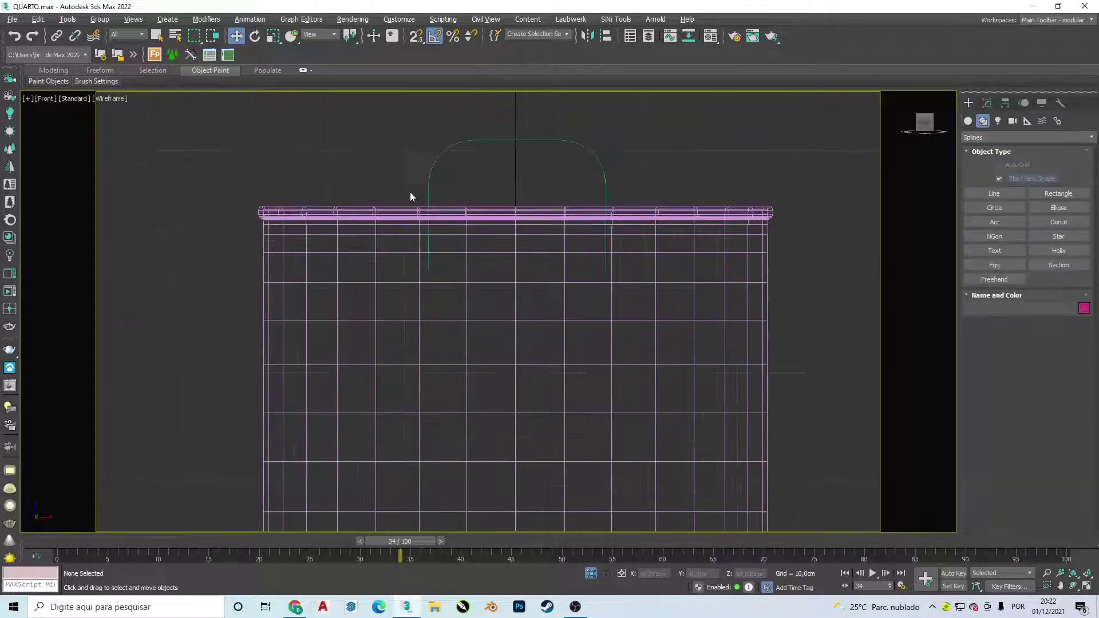
pyautogui.click(431, 178)
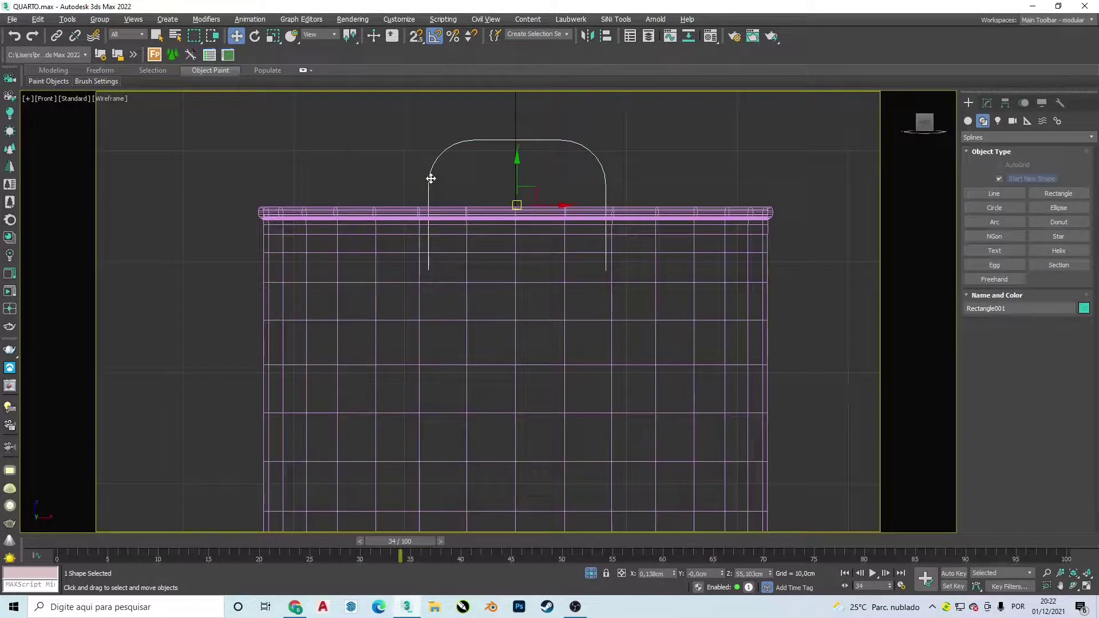
pyautogui.press('t')
pyautogui.press('z')
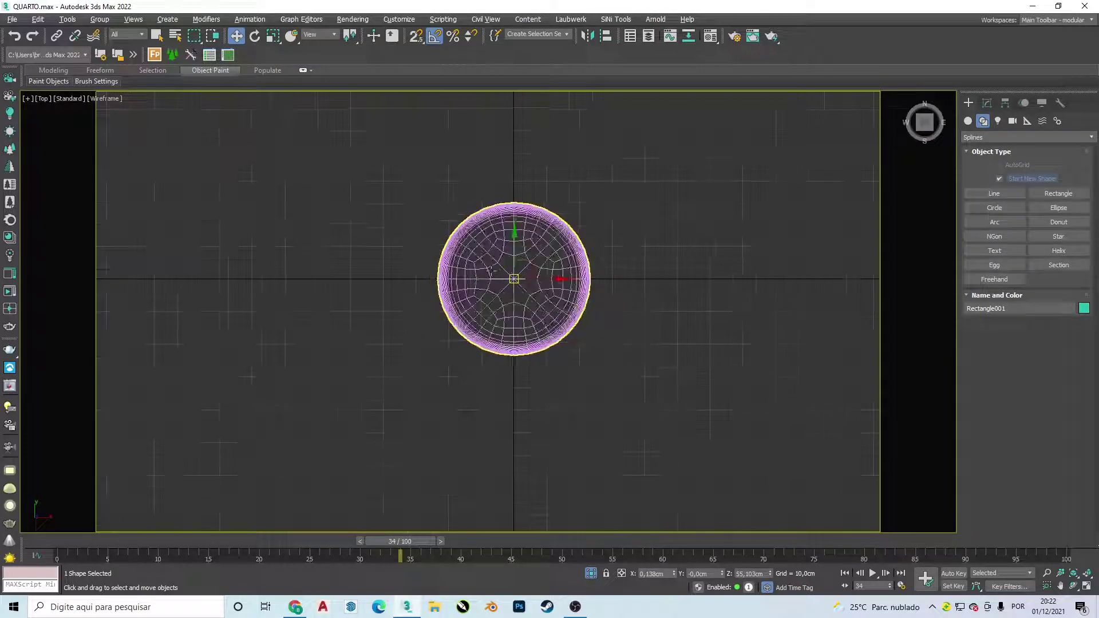
pyautogui.moveTo(514, 258); pyautogui.dragTo(517, 190)
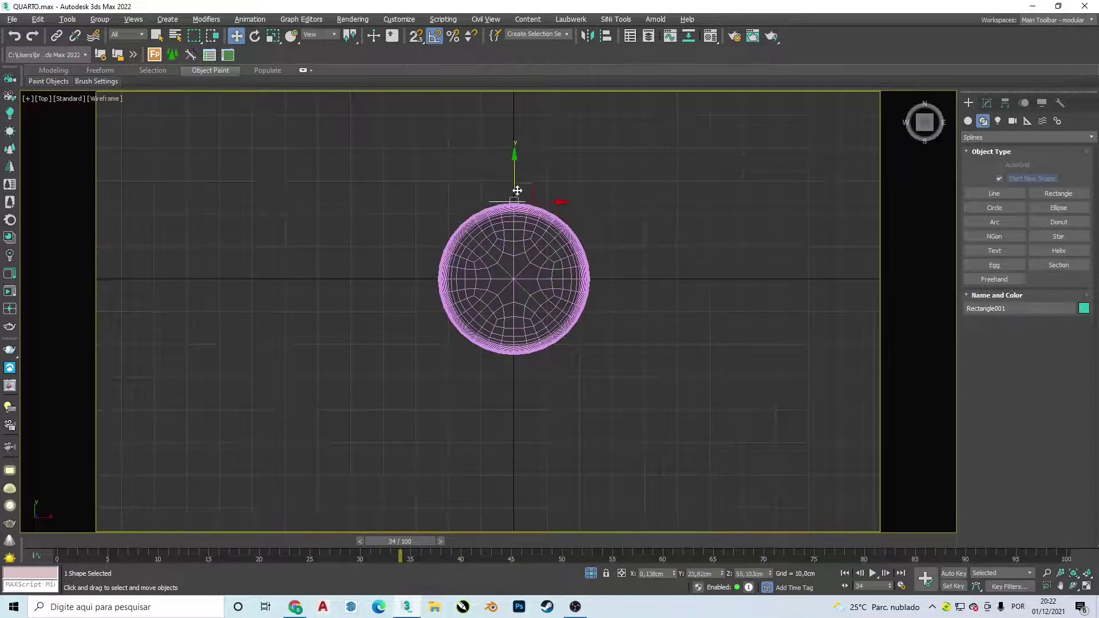
pyautogui.scroll(5, 517, 191)
pyautogui.scroll(2, 615, 216)
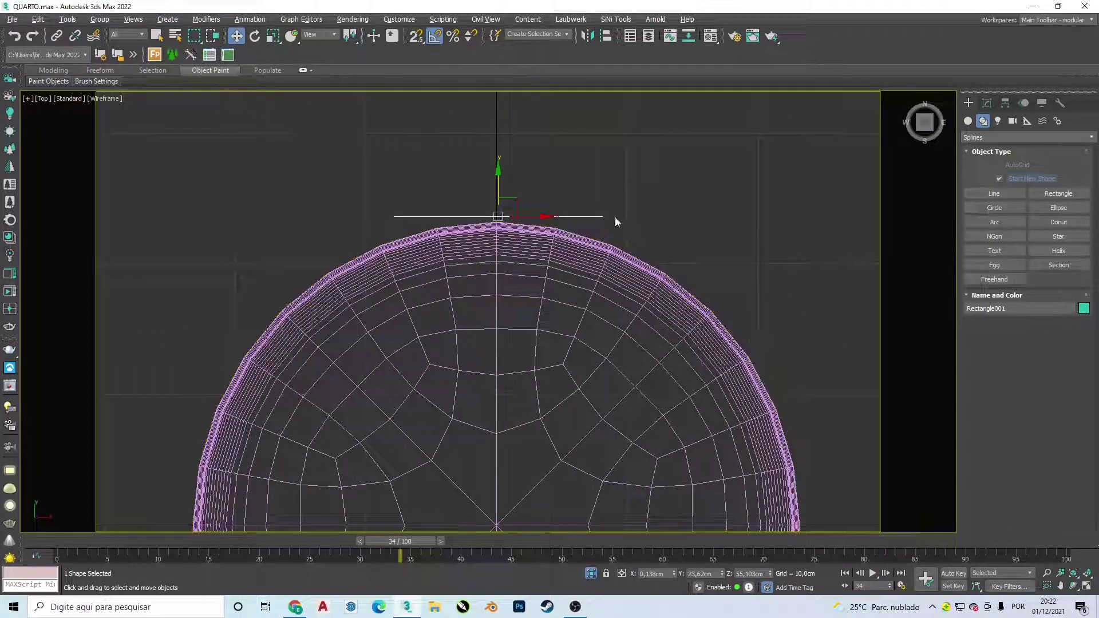
pyautogui.click(1004, 101)
pyautogui.scroll(-2, 1038, 275)
# Enter the handle's Vertex level and view it from the Left side with shaded display.
pyautogui.scroll(-3, 1038, 285)
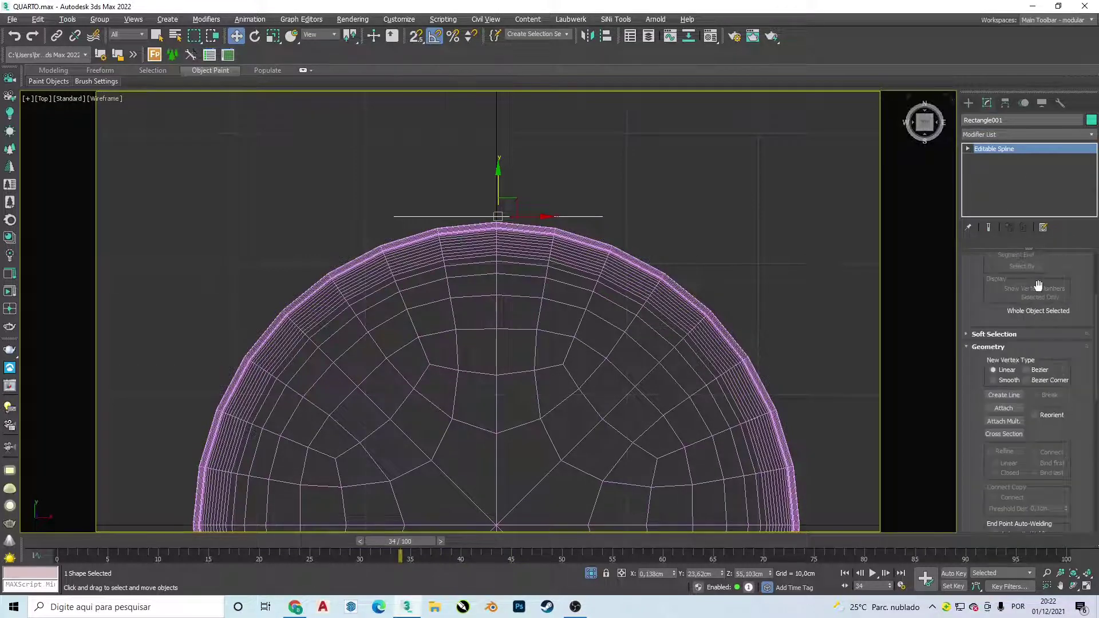
pyautogui.scroll(3, 1037, 285)
pyautogui.press('1')
pyautogui.moveTo(581, 184)
pyautogui.keyDown('alt'); pyautogui.mouseDown(button='middle')
pyautogui.moveTo(503, 142)
pyautogui.moveTo(515, 184)
pyautogui.mouseUp(button='middle'); pyautogui.keyUp('alt')
pyautogui.press('f')
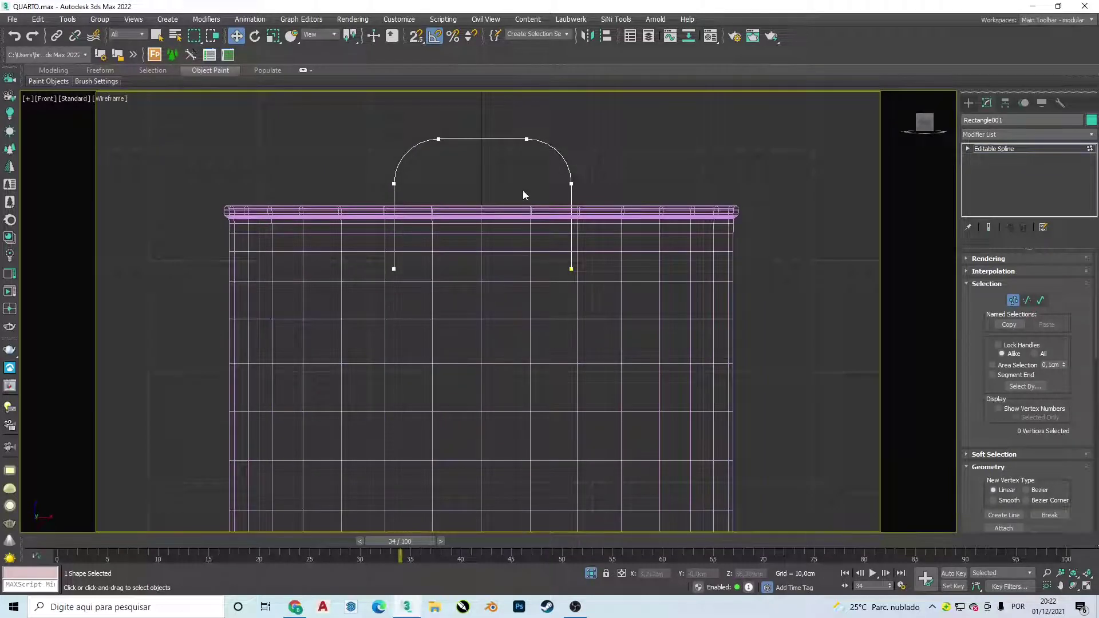
pyautogui.press('l')
pyautogui.scroll(-5, 621, 216)
pyautogui.scroll(8, 541, 252)
pyautogui.scroll(2, 527, 286)
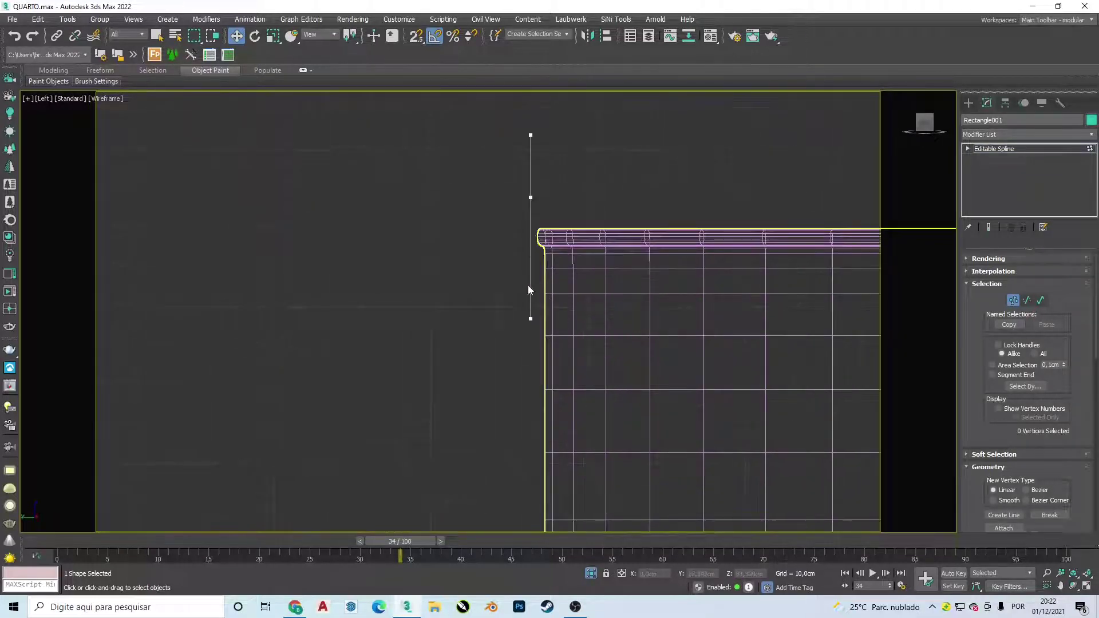
pyautogui.press('F3')
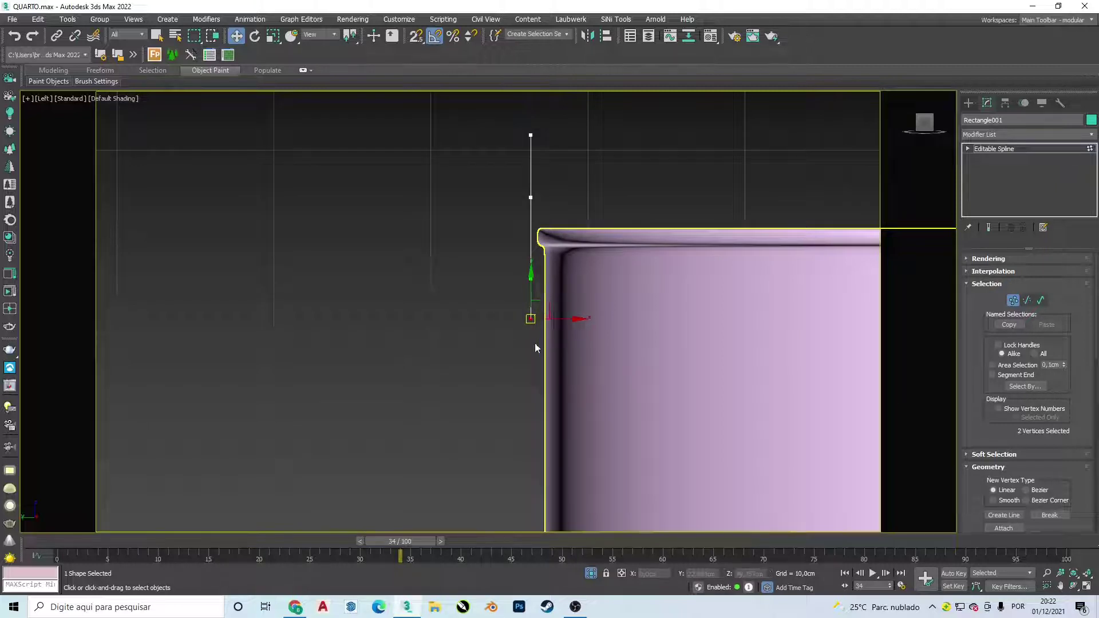
# Push the handle's lower ends against the basket wall and adjust the vertices above the rim.
pyautogui.moveTo(570, 318); pyautogui.dragTo(583, 314)
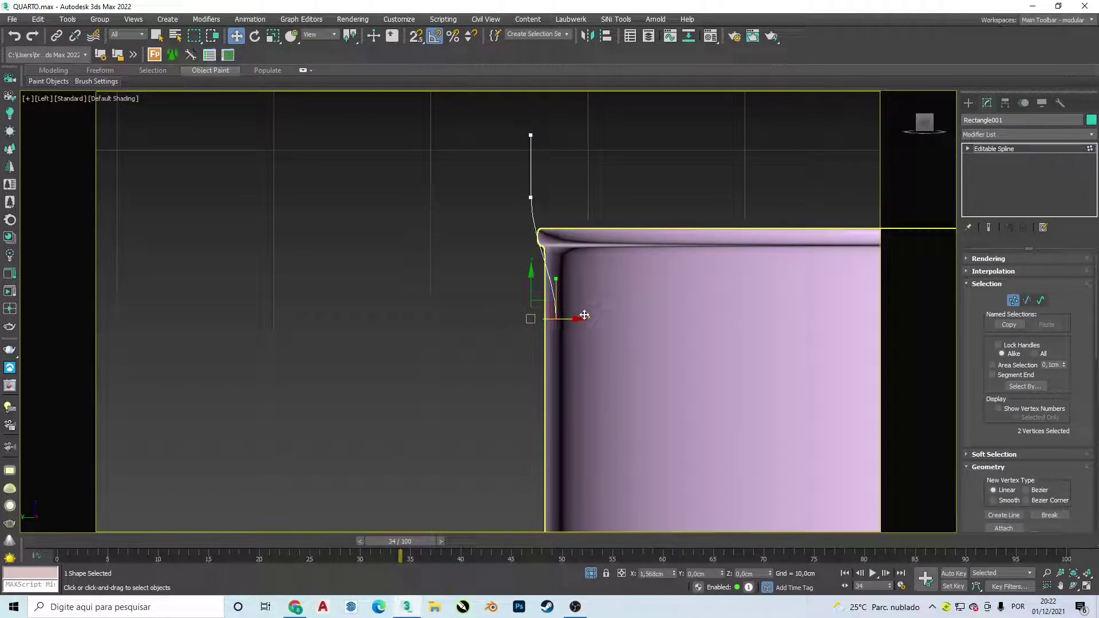
pyautogui.moveTo(511, 182); pyautogui.dragTo(568, 213)
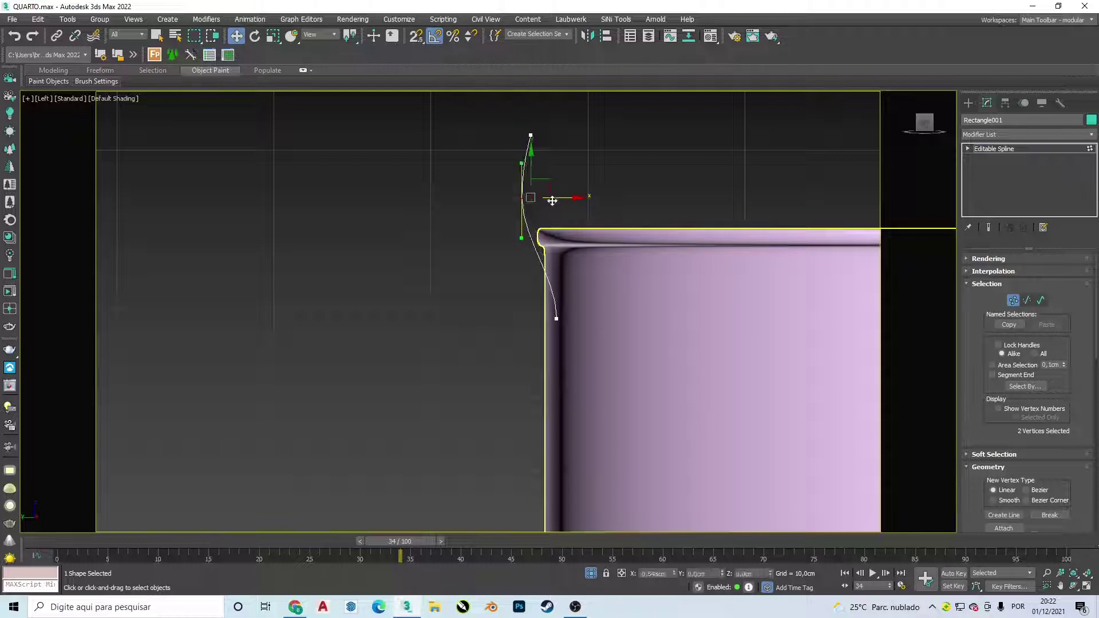
pyautogui.moveTo(504, 127); pyautogui.dragTo(565, 165)
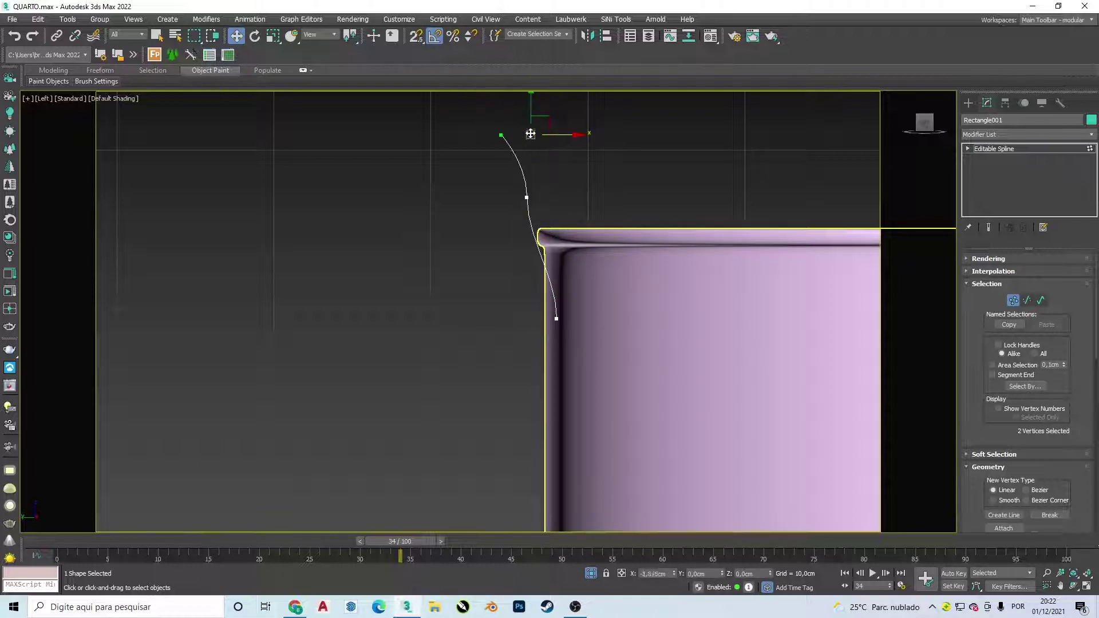
pyautogui.moveTo(565, 144)
pyautogui.keyDown('alt'); pyautogui.mouseDown(button='middle')
pyautogui.moveTo(562, 159)
pyautogui.moveTo(607, 173)
pyautogui.moveTo(472, 246)
pyautogui.mouseUp(button='middle'); pyautogui.keyUp('alt')
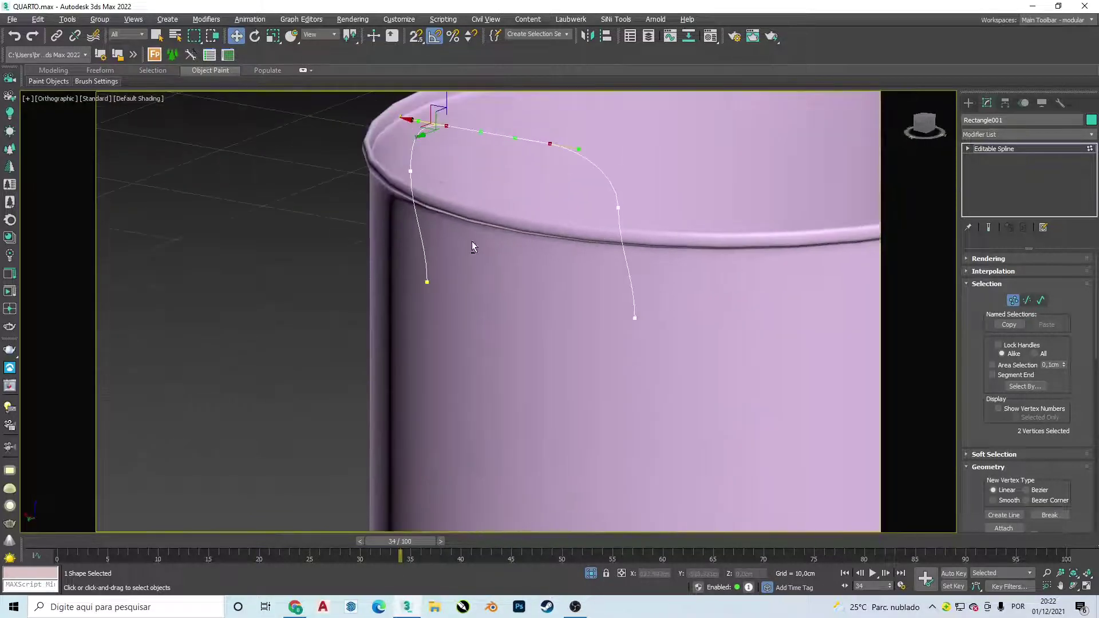
# In wireframe Top view, lower both handle end vertices onto the basket rim.
pyautogui.press('t')
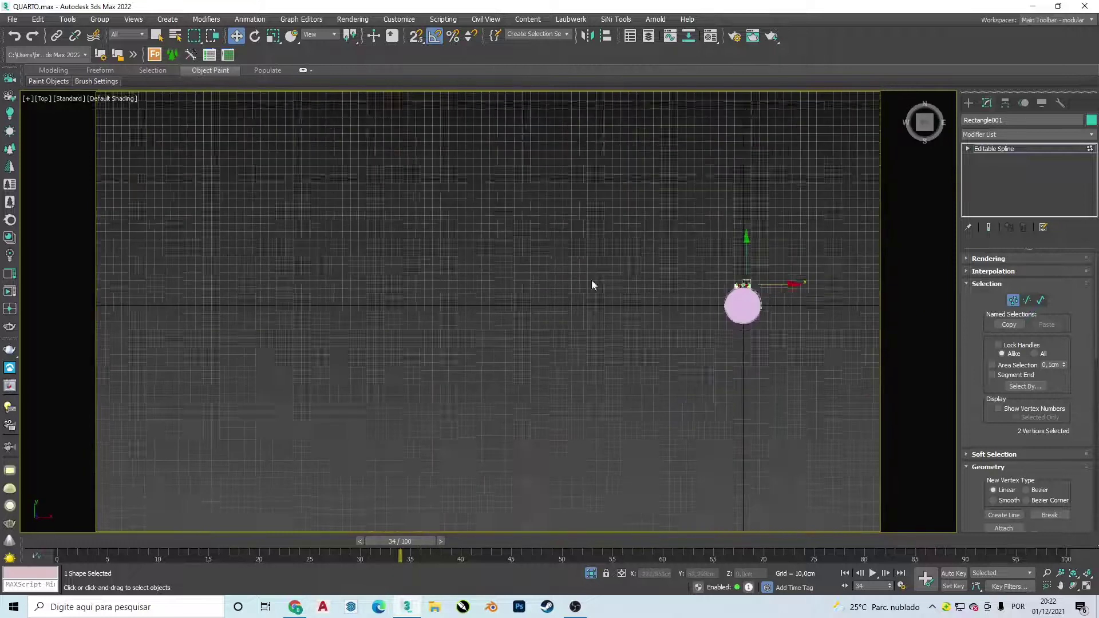
pyautogui.scroll(3, 793, 278)
pyautogui.scroll(2, 793, 278)
pyautogui.scroll(2, 756, 344)
pyautogui.press('F3')
pyautogui.scroll(2, 710, 321)
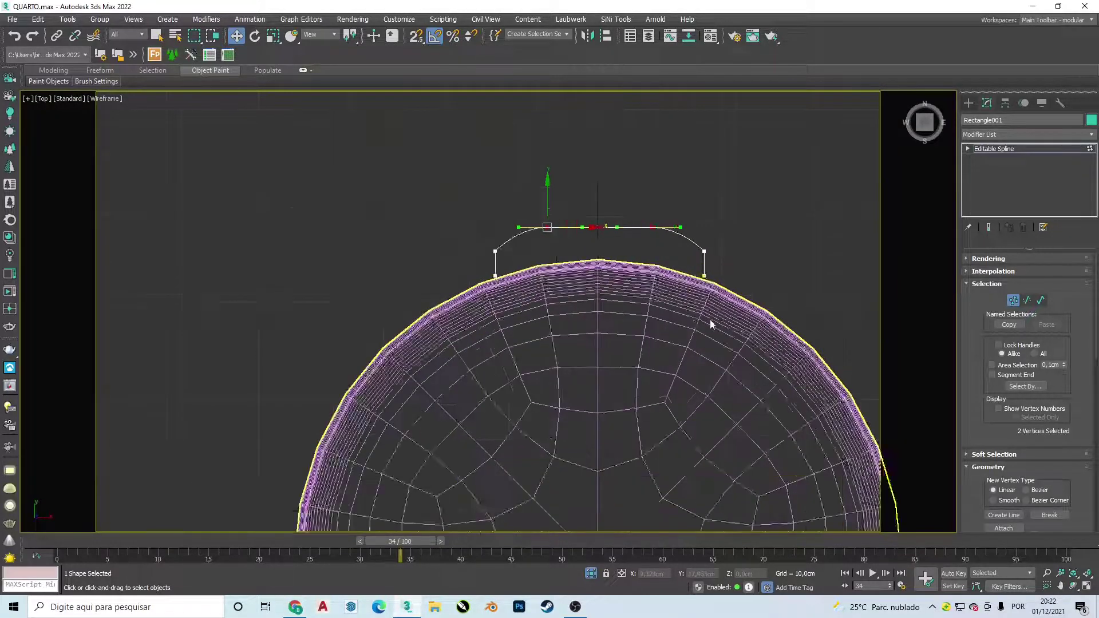
pyautogui.scroll(2, 710, 260)
pyautogui.click(703, 258)
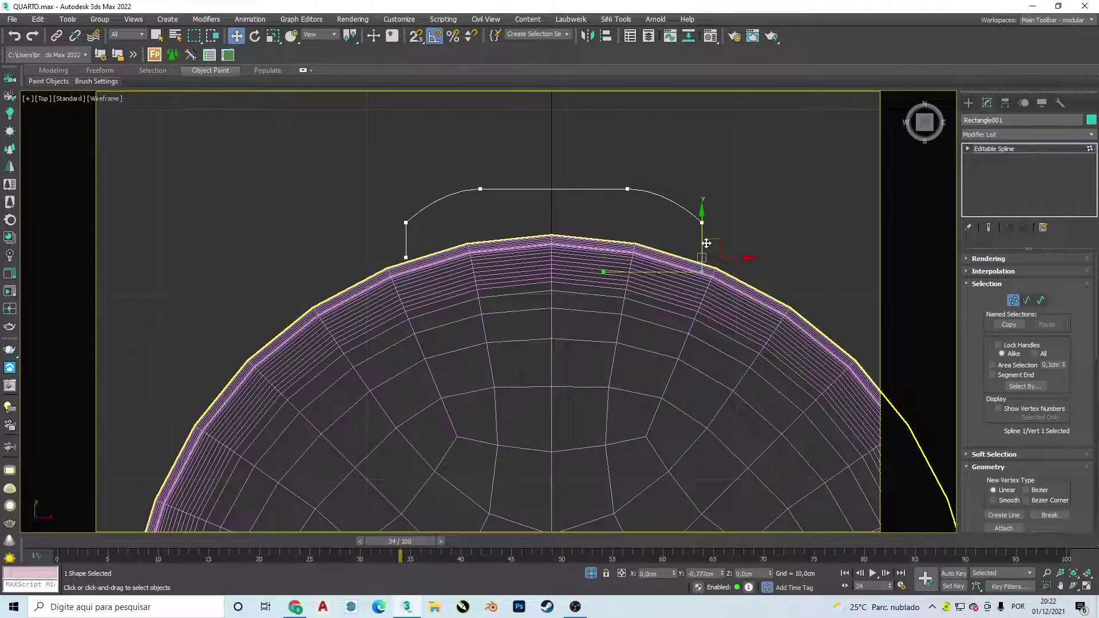
pyautogui.moveTo(706, 243); pyautogui.dragTo(706, 261)
pyautogui.click(406, 257)
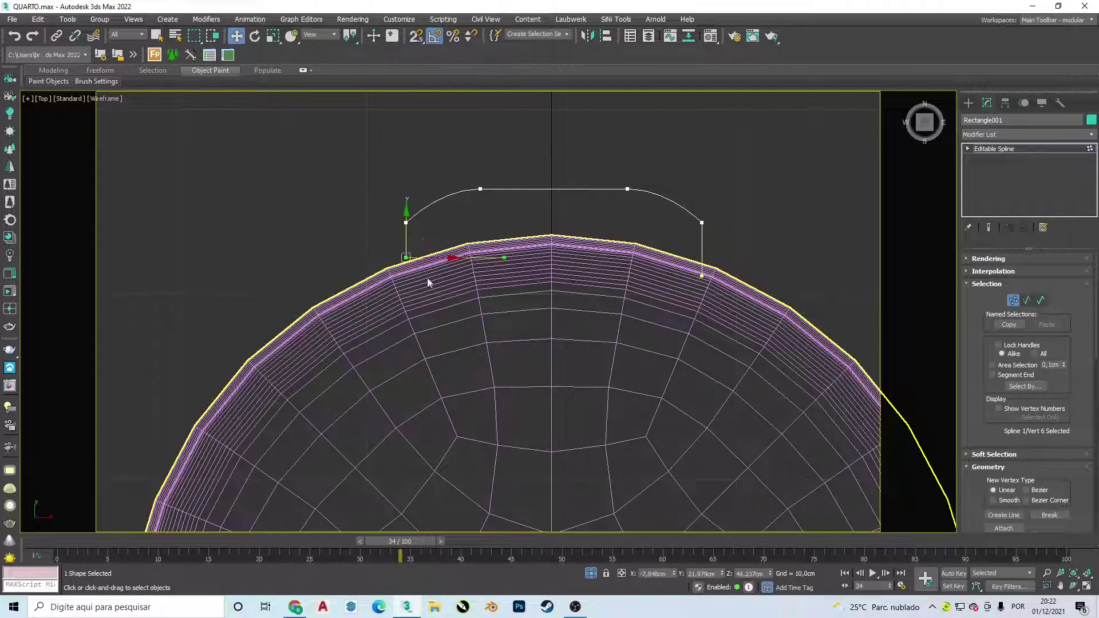
pyautogui.moveTo(409, 241); pyautogui.dragTo(409, 252)
# Raise the handle's top vertex and rotate the top-right vertex tangents to reshape the arch.
pyautogui.click(480, 189)
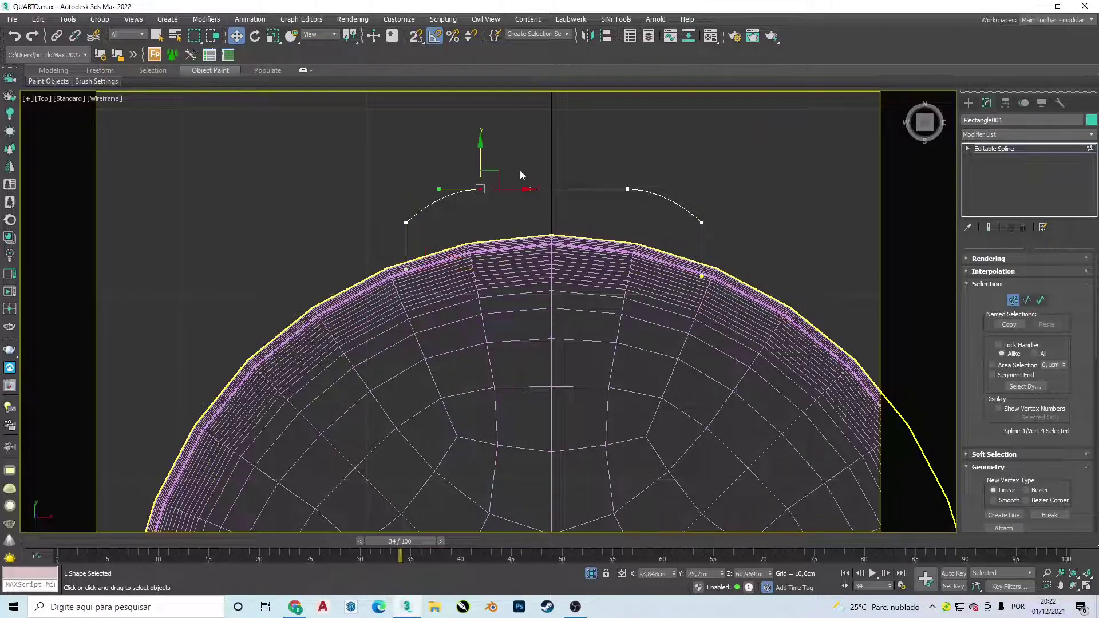
pyautogui.moveTo(482, 148); pyautogui.dragTo(508, 150)
pyautogui.press('e')
pyautogui.click(628, 189)
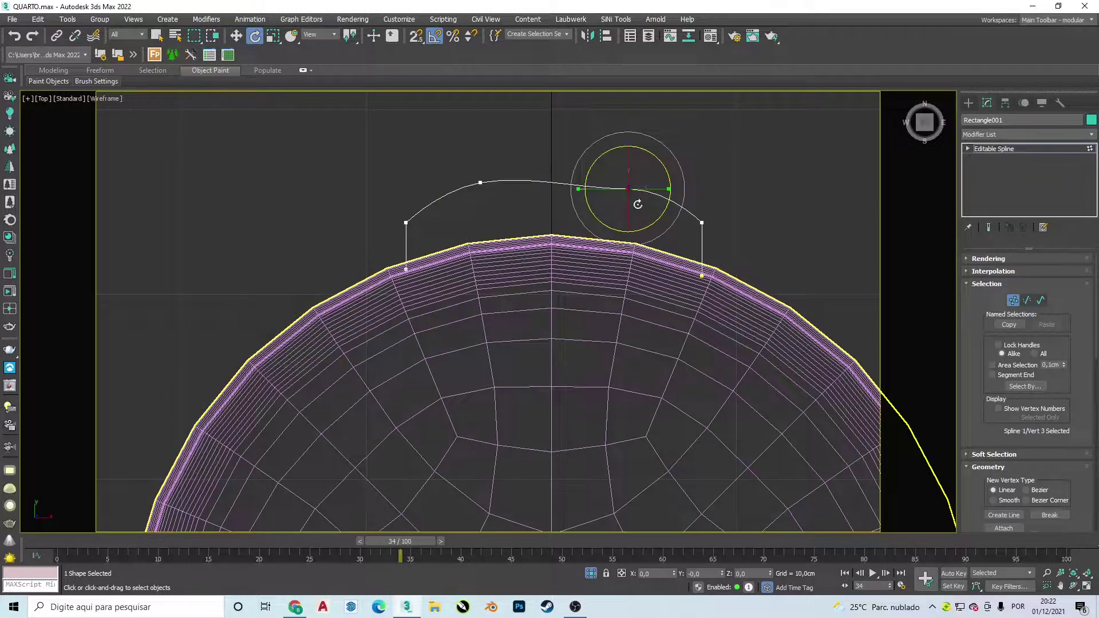
pyautogui.moveTo(664, 166); pyautogui.dragTo(663, 162)
pyautogui.press('w')
pyautogui.scroll(-2, 580, 217)
pyautogui.click(572, 226)
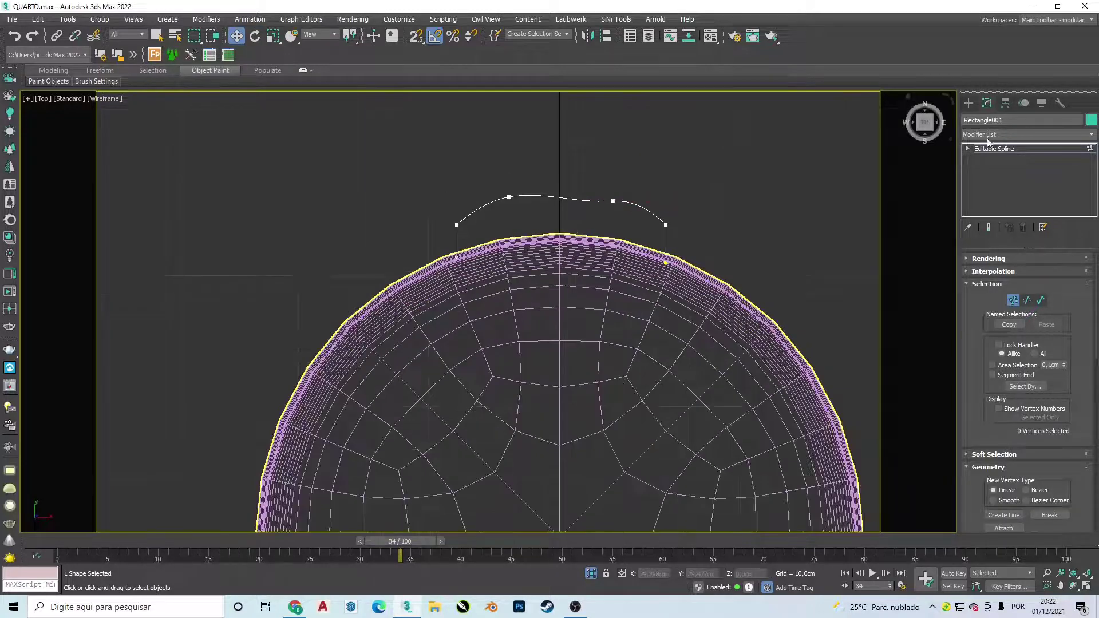
pyautogui.click(969, 102)
pyautogui.moveTo(658, 166)
pyautogui.keyDown('alt'); pyautogui.mouseDown(button='middle')
pyautogui.moveTo(594, 151)
pyautogui.moveTo(541, 256)
pyautogui.mouseUp(button='middle'); pyautogui.keyUp('alt')
# With shaded display, nudge the handle's first vertex and left end vertex slightly into place.
pyautogui.press('F3')
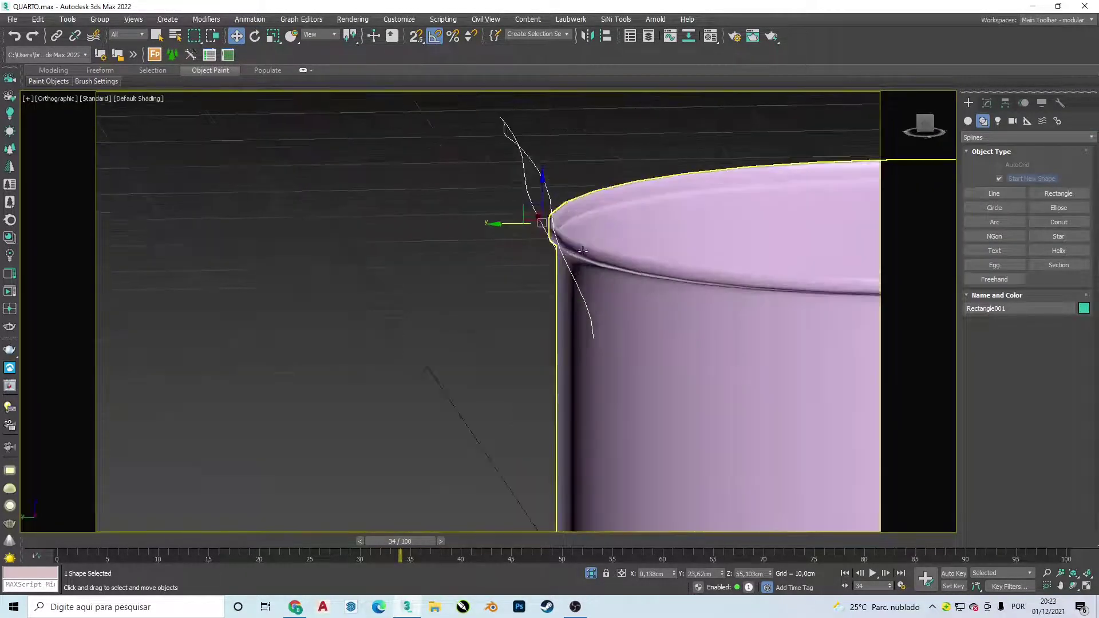
pyautogui.keyDown('alt'); pyautogui.moveTo(485, 137); pyautogui.dragTo(826, 114, button='middle'); pyautogui.keyUp('alt')
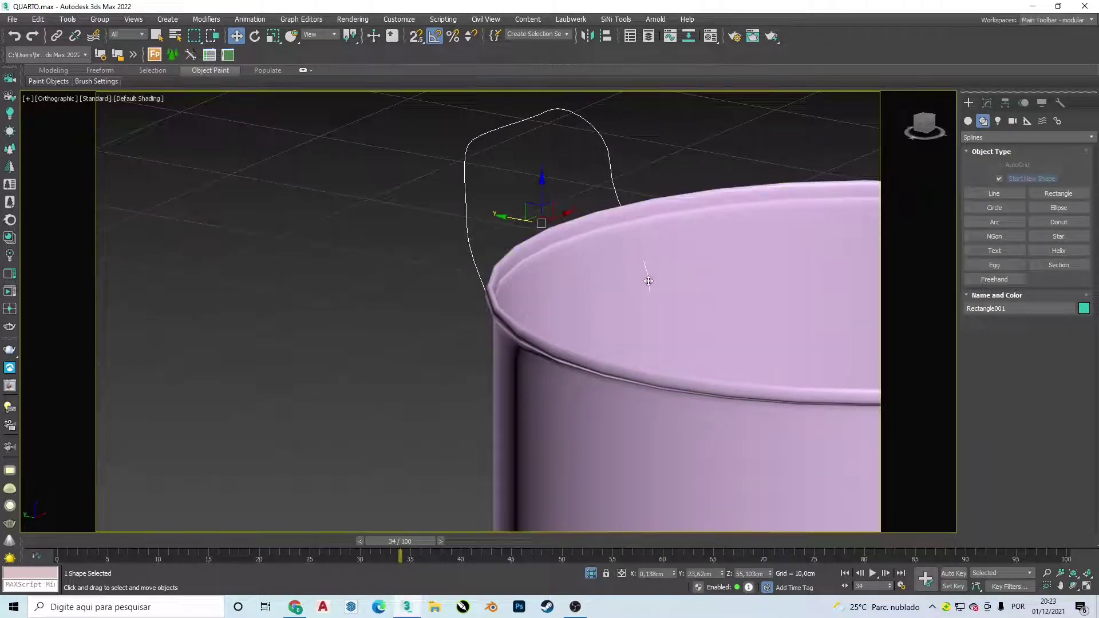
pyautogui.click(987, 106)
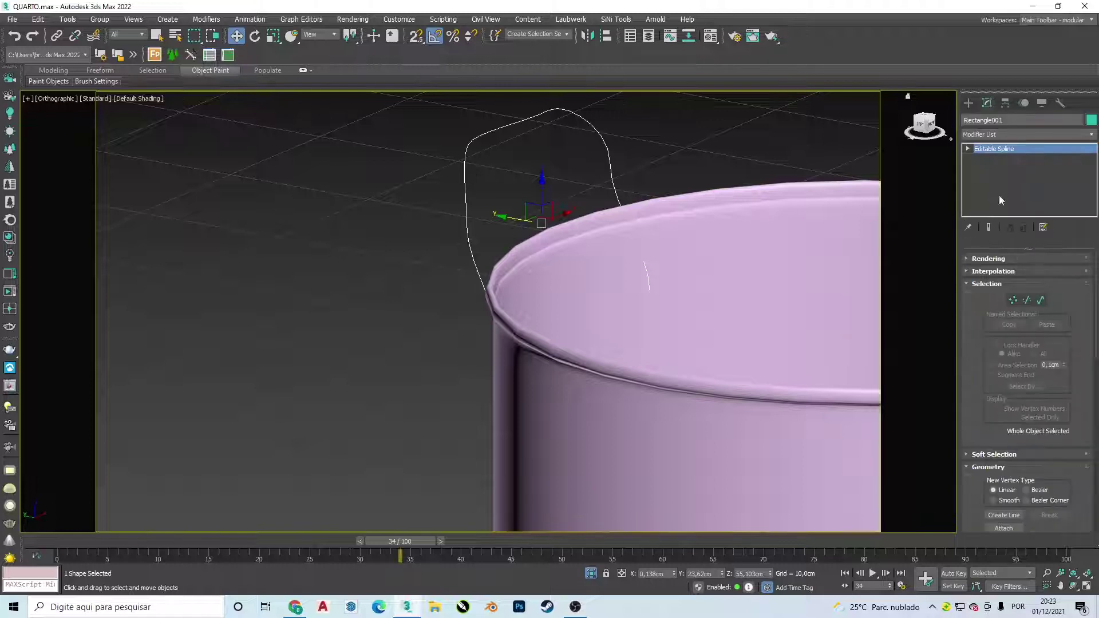
pyautogui.click(1013, 300)
pyautogui.click(647, 288)
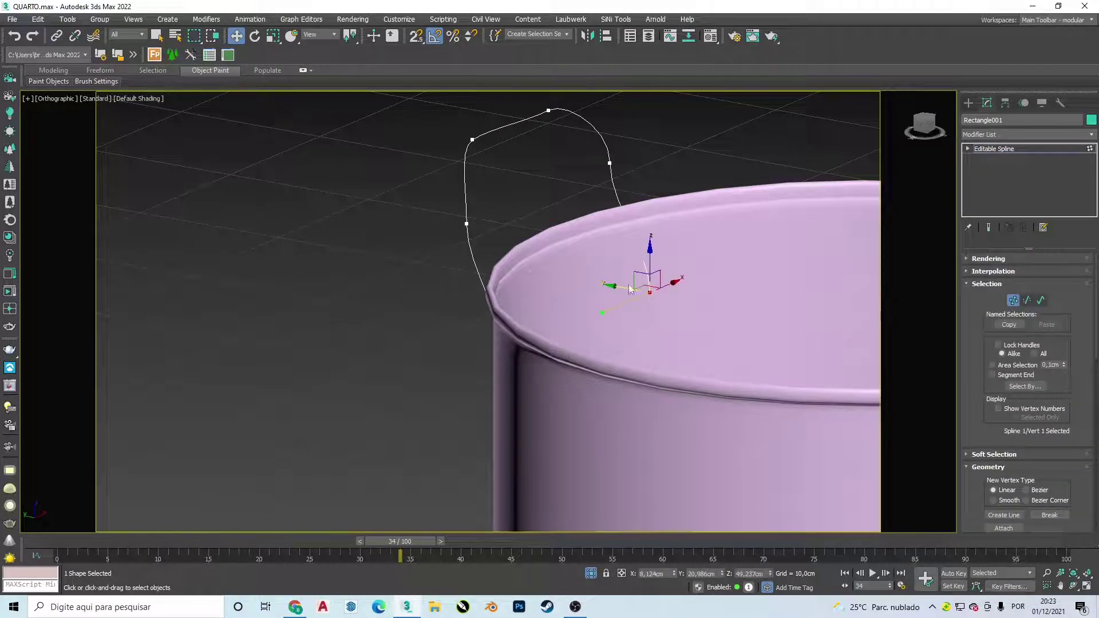
pyautogui.moveTo(616, 285); pyautogui.dragTo(608, 283)
pyautogui.keyDown('alt'); pyautogui.moveTo(609, 284); pyautogui.dragTo(549, 314, button='middle'); pyautogui.keyUp('alt')
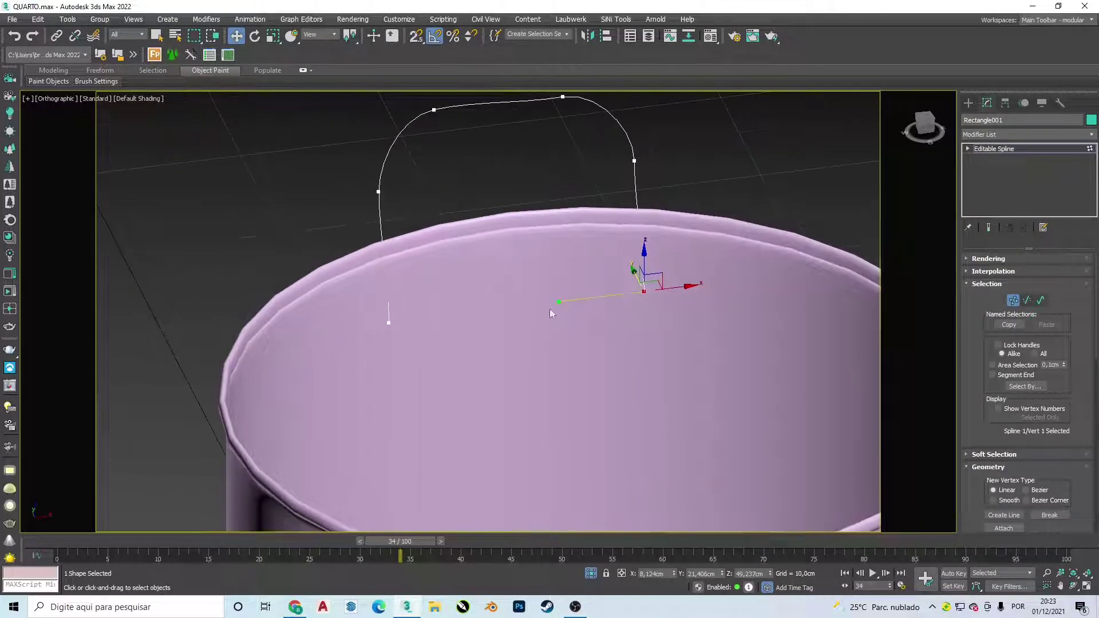
pyautogui.moveTo(415, 359); pyautogui.dragTo(415, 359)
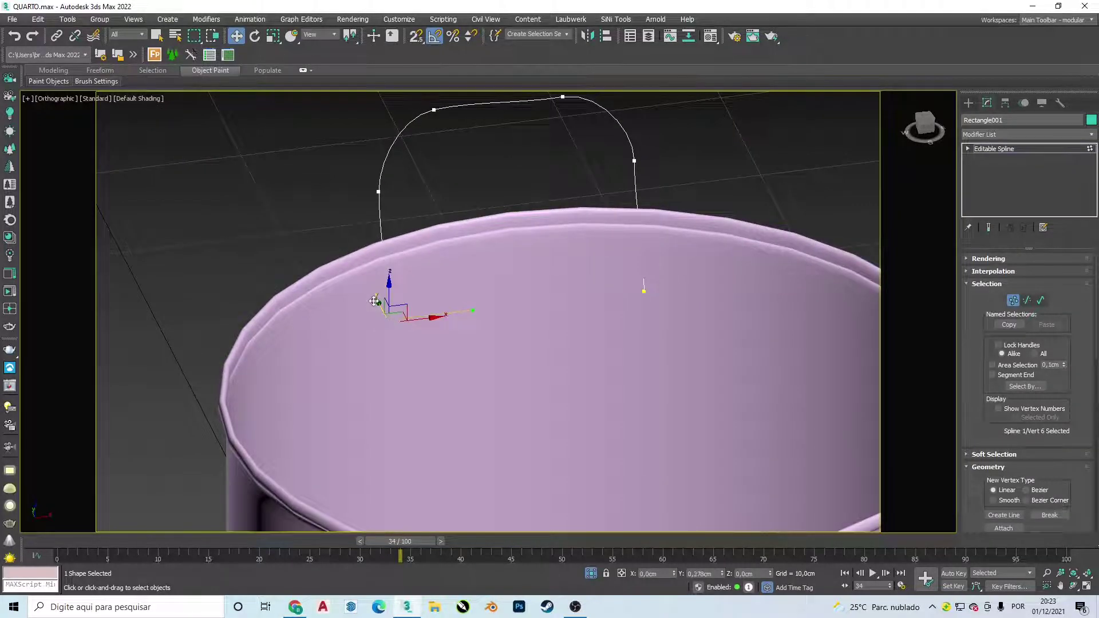
pyautogui.moveTo(376, 301); pyautogui.dragTo(379, 301)
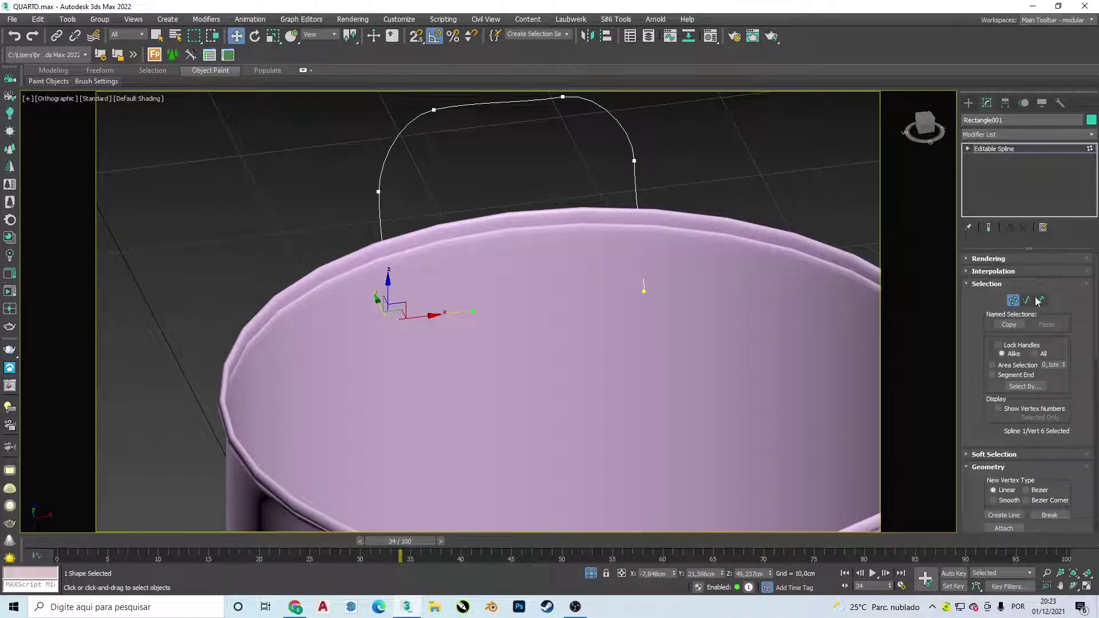
# Make the handle spline renderable in renderer and viewport with a rectangular cross-section.
pyautogui.click(986, 286)
pyautogui.click(1003, 262)
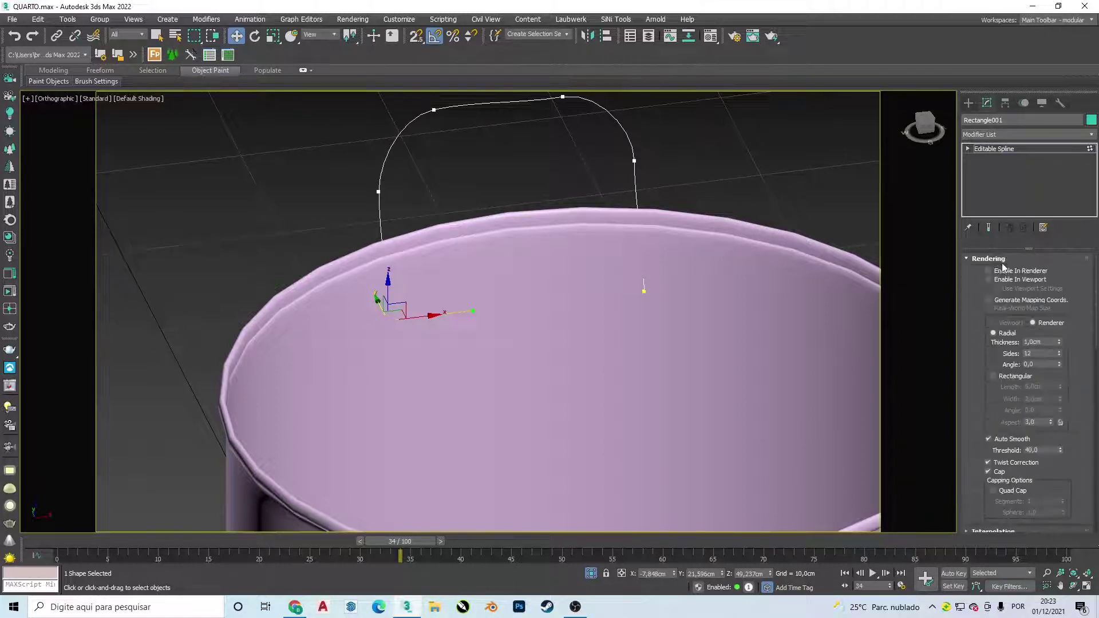
pyautogui.click(1010, 273)
pyautogui.click(999, 281)
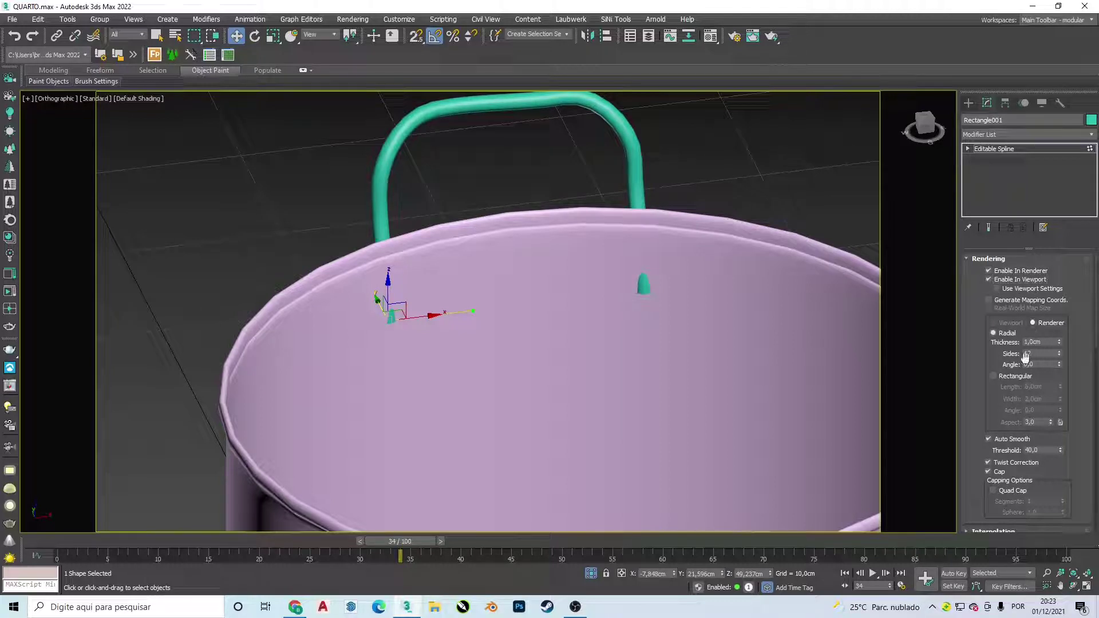
pyautogui.click(1025, 378)
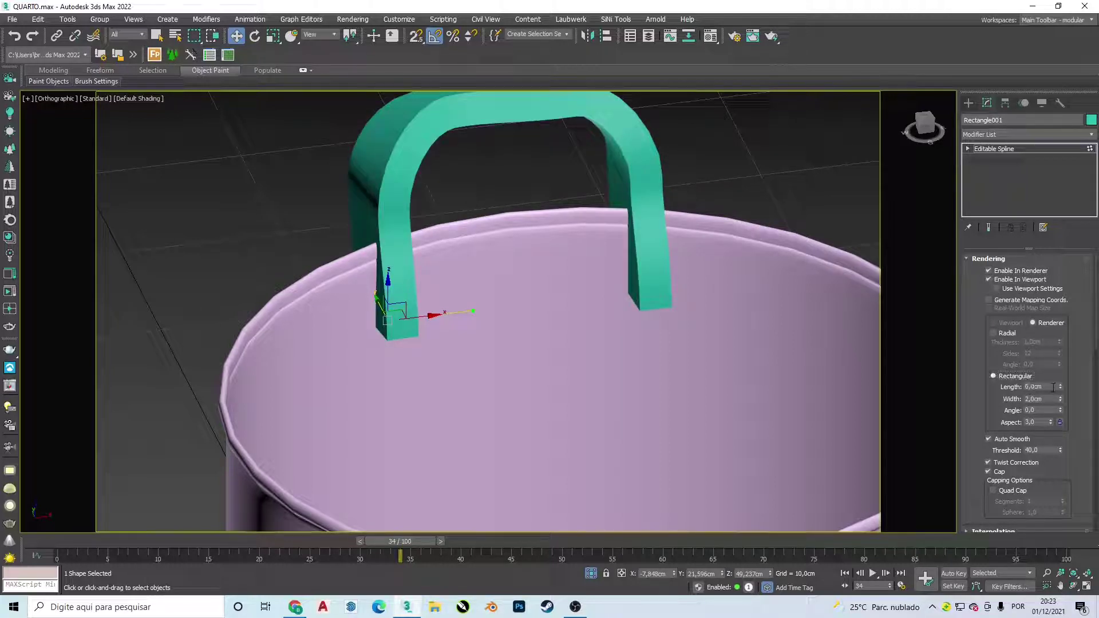
pyautogui.moveTo(506, 238)
pyautogui.keyDown('alt'); pyautogui.mouseDown(button='middle')
pyautogui.moveTo(544, 245)
pyautogui.moveTo(407, 217)
pyautogui.mouseUp(button='middle'); pyautogui.keyUp('alt')
# Set the handle's rectangular section to 3,0cm width and 0,2cm length.
pyautogui.doubleClick(1045, 399)
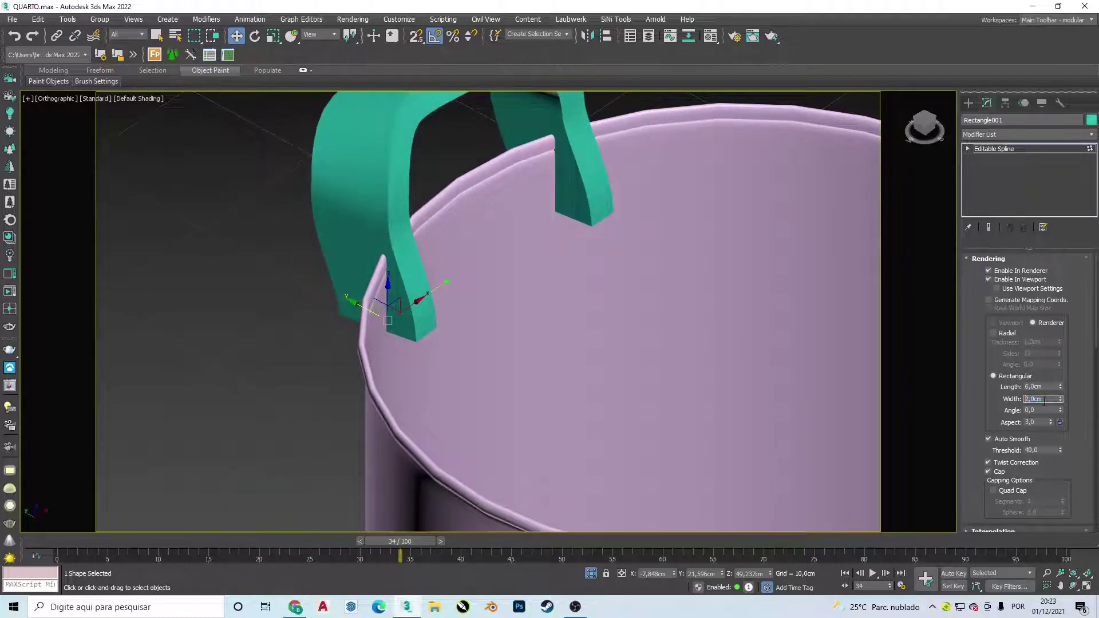
pyautogui.write('5')
pyautogui.write('3')
pyautogui.press('Return')
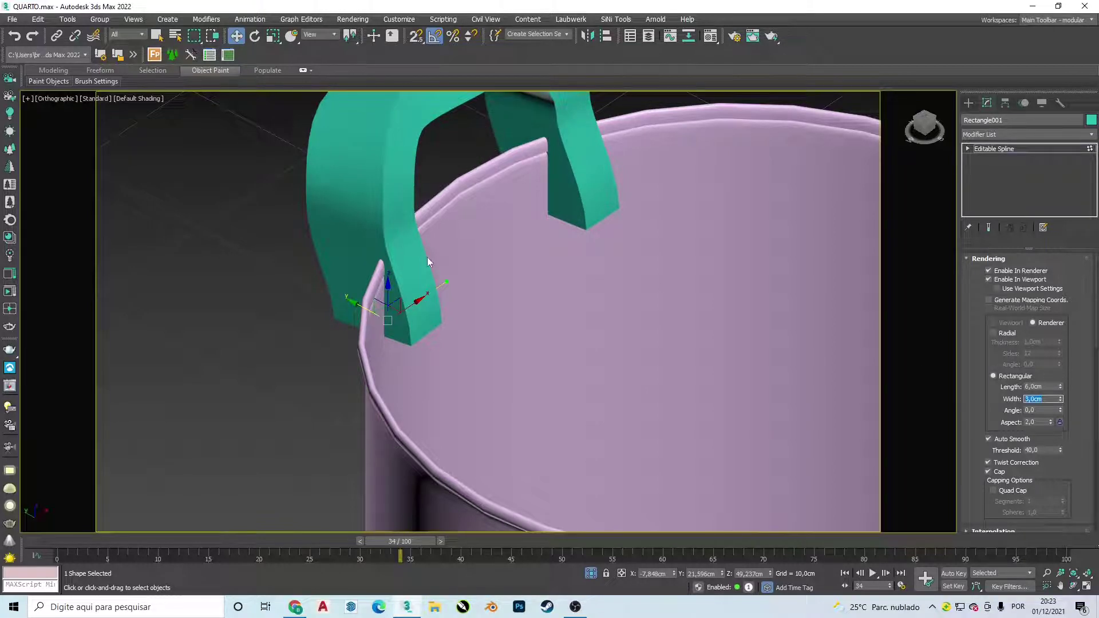
pyautogui.doubleClick(1045, 388)
pyautogui.write('5')
pyautogui.press('Return')
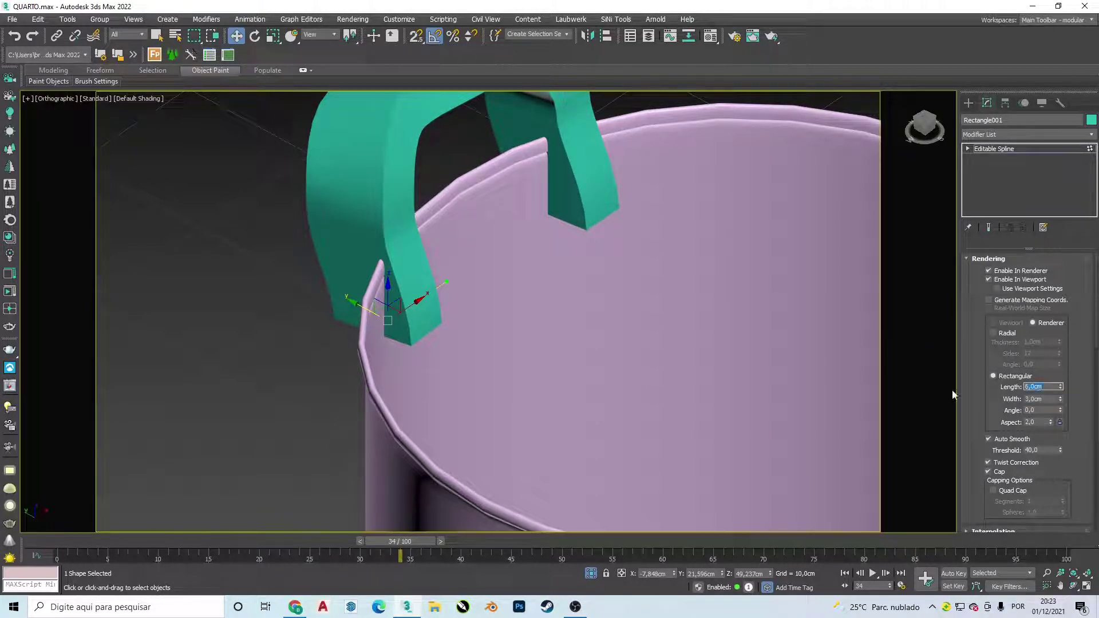
pyautogui.write('1')
pyautogui.write('0,5')
pyautogui.press('Return')
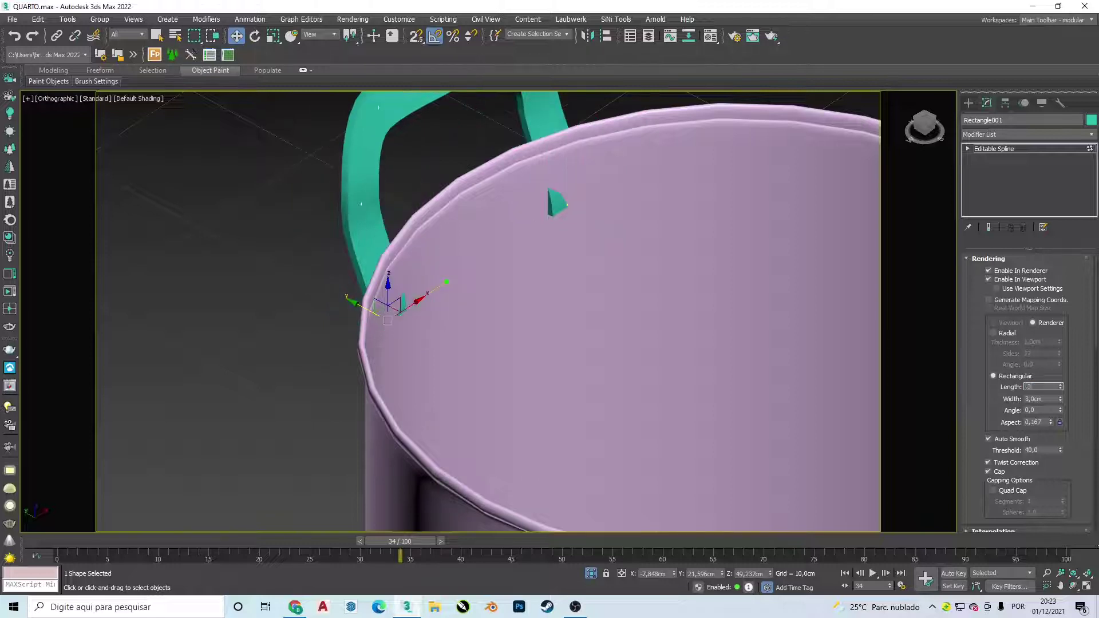
pyautogui.press('Return')
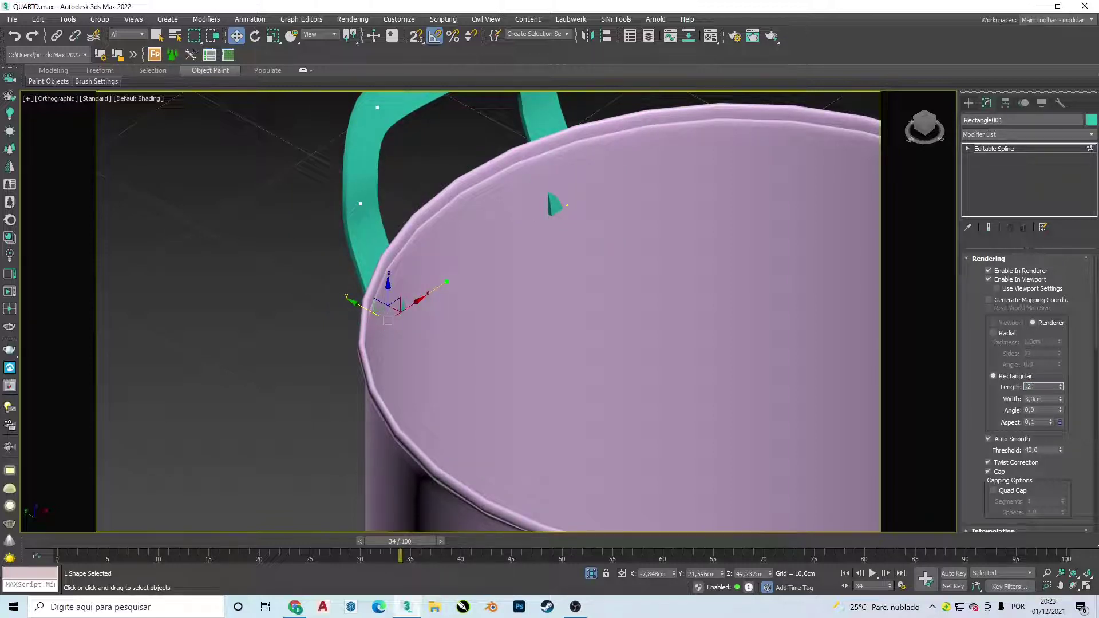
pyautogui.press('Return')
pyautogui.moveTo(421, 284)
pyautogui.keyDown('alt'); pyautogui.mouseDown(button='middle')
pyautogui.moveTo(431, 242)
pyautogui.moveTo(393, 230)
pyautogui.mouseUp(button='middle'); pyautogui.keyUp('alt')
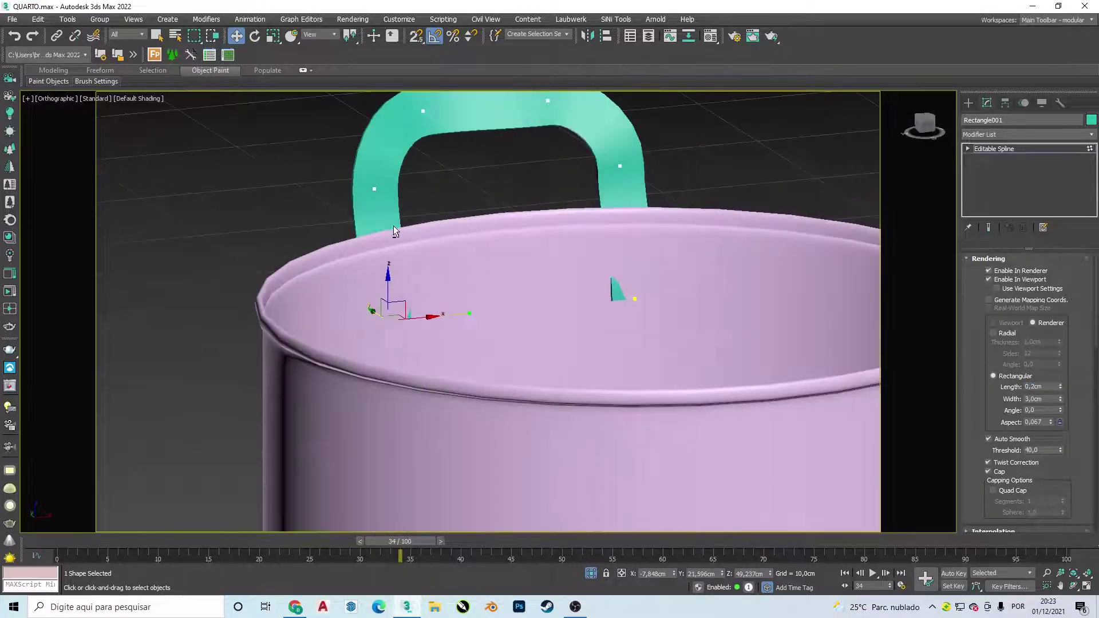
pyautogui.moveTo(655, 156)
pyautogui.mouseDown(button='middle')
pyautogui.moveTo(599, 327)
pyautogui.moveTo(557, 307)
pyautogui.moveTo(579, 382)
pyautogui.mouseUp(button='middle')
# Rotate the small teal handle piece -19° about Z and nudge it slightly along X and Y.
pyautogui.click(589, 416)
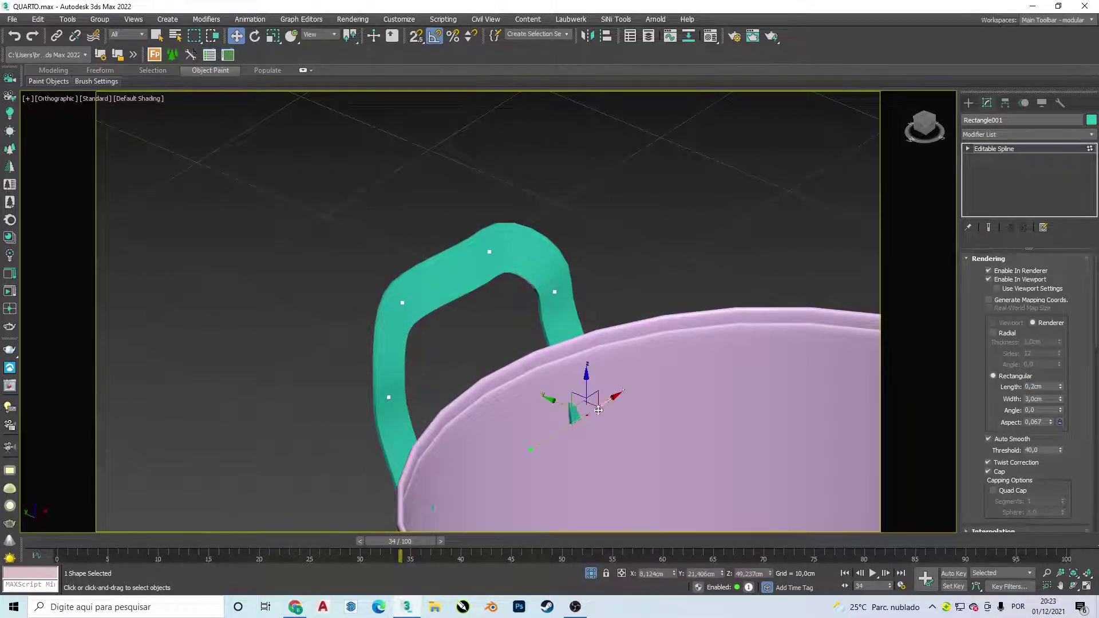
pyautogui.press('e')
pyautogui.moveTo(610, 429); pyautogui.dragTo(596, 435)
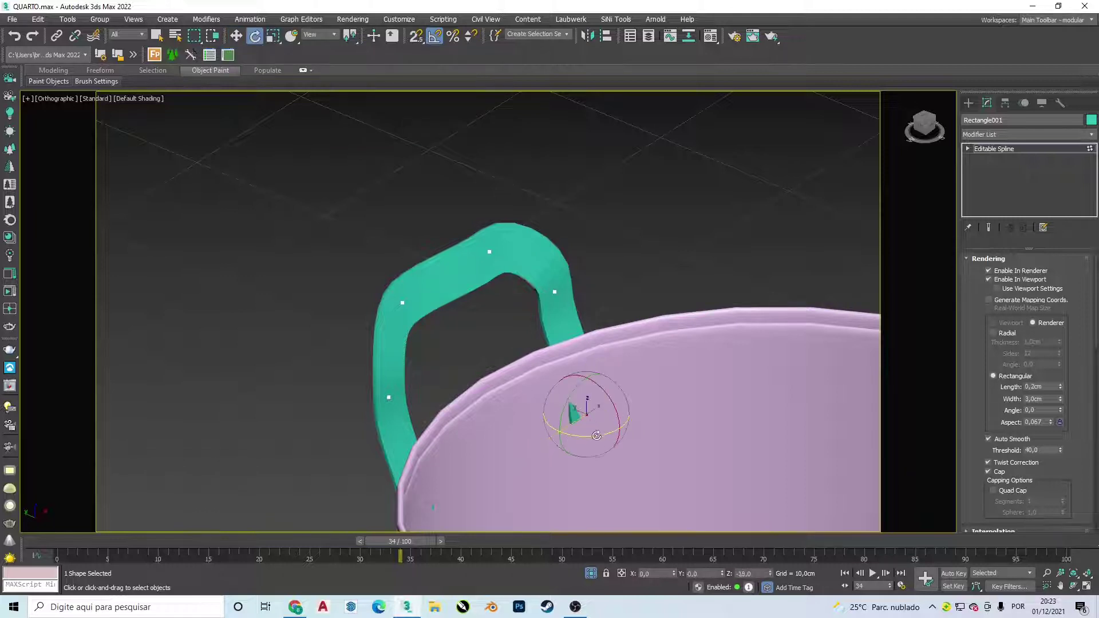
pyautogui.press('w')
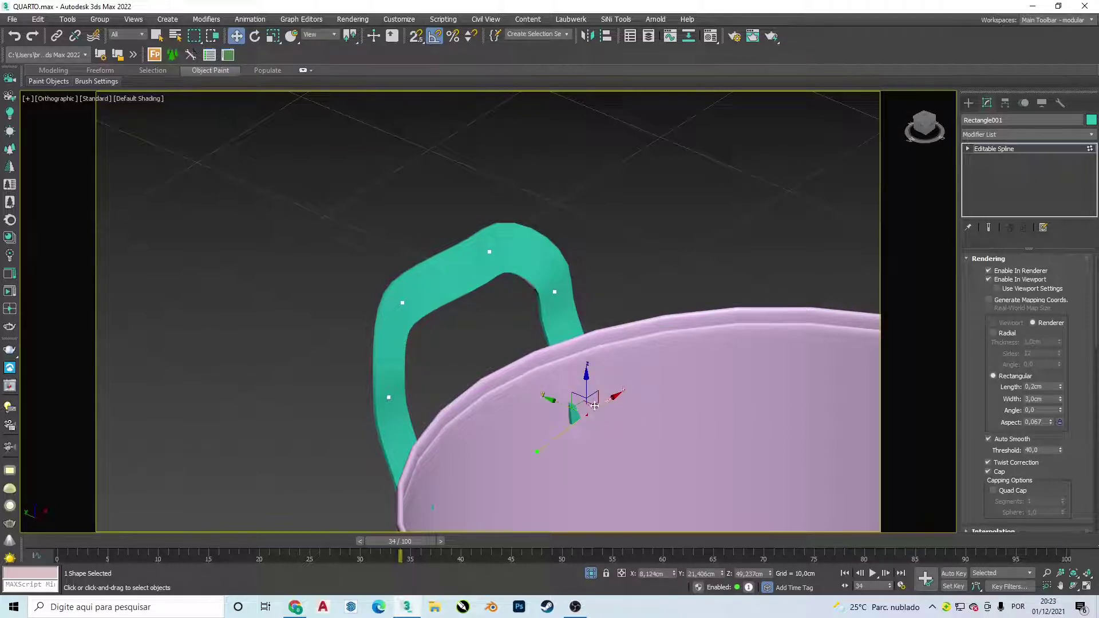
pyautogui.moveTo(563, 406)
pyautogui.keyDown('alt'); pyautogui.mouseDown(button='middle')
pyautogui.moveTo(491, 380)
pyautogui.moveTo(474, 312)
pyautogui.mouseUp(button='middle'); pyautogui.keyUp('alt')
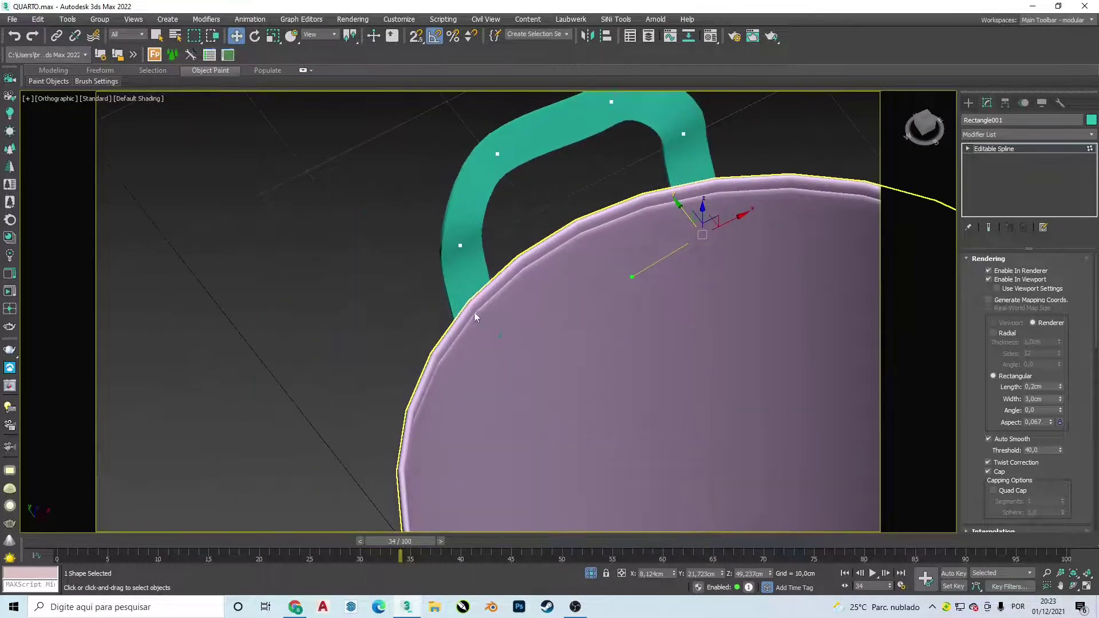
pyautogui.moveTo(518, 332); pyautogui.dragTo(521, 330)
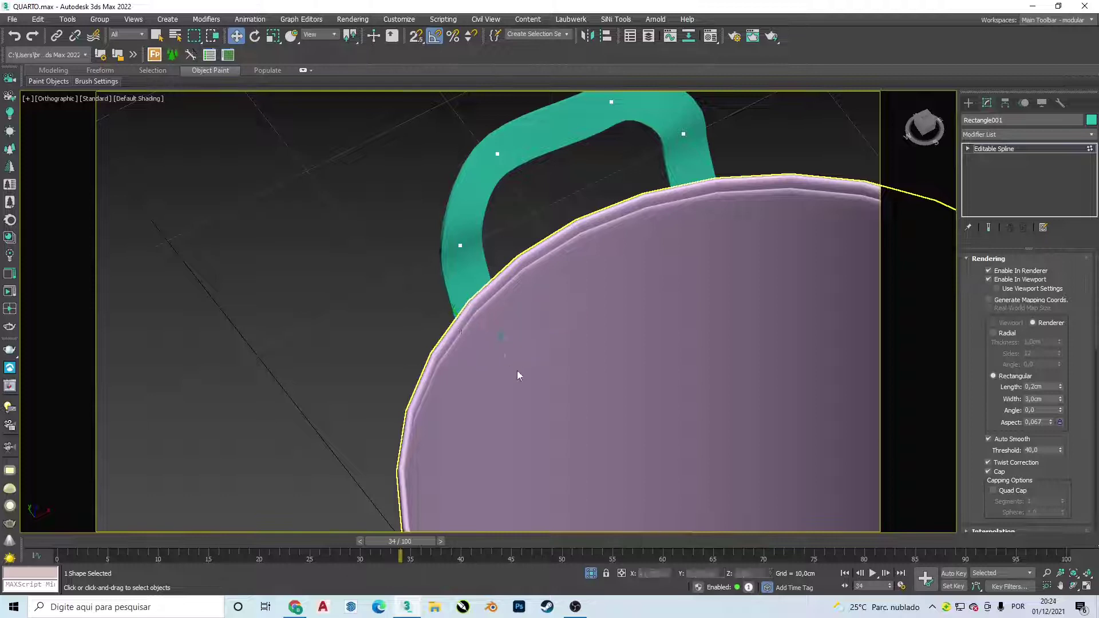
pyautogui.moveTo(479, 321); pyautogui.dragTo(469, 332)
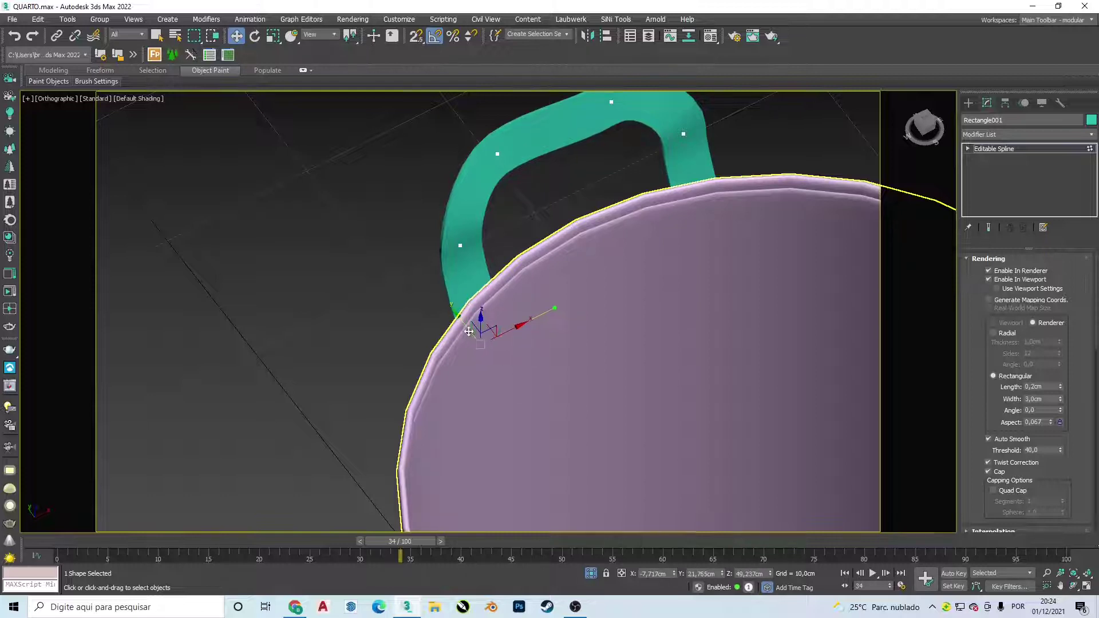
# Switch to the Left view centred on the basket and reselect the teal handle spline.
pyautogui.click(969, 102)
pyautogui.click(720, 134)
pyautogui.scroll(-5, 722, 149)
pyautogui.press('l')
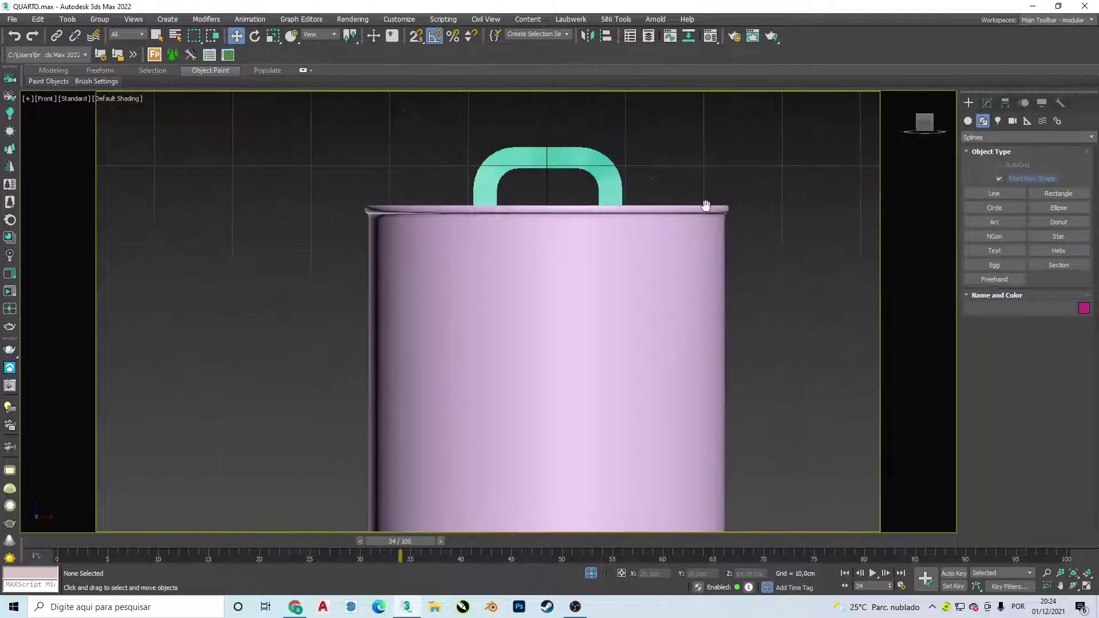
pyautogui.moveTo(710, 211); pyautogui.dragTo(689, 265, button='middle')
pyautogui.scroll(-3, 662, 322)
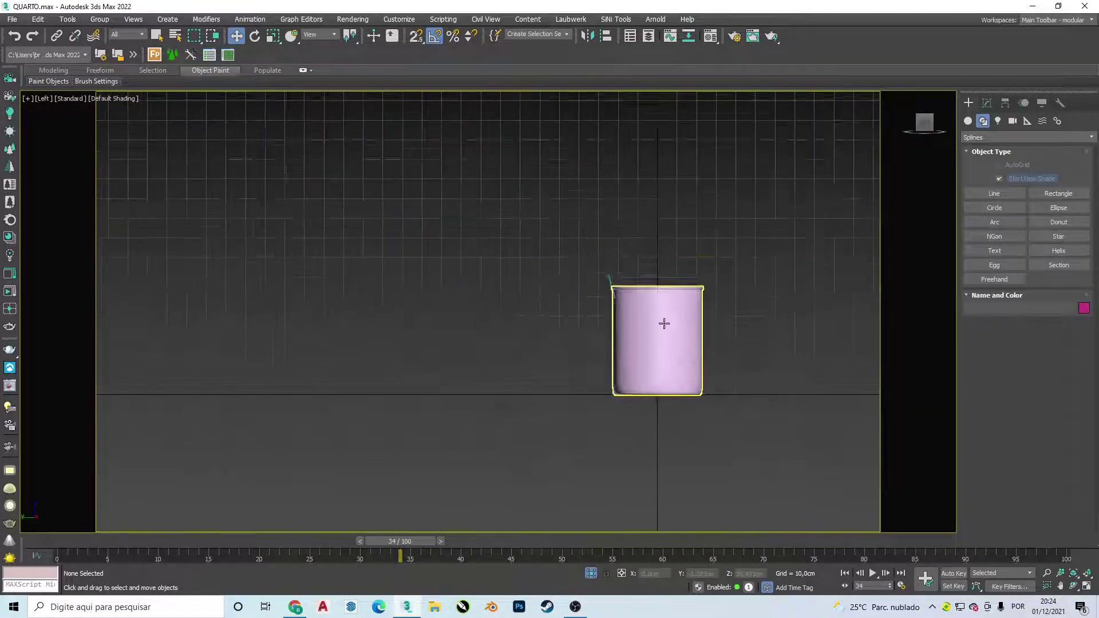
pyautogui.scroll(3, 572, 282)
pyautogui.scroll(2, 493, 192)
pyautogui.click(500, 244)
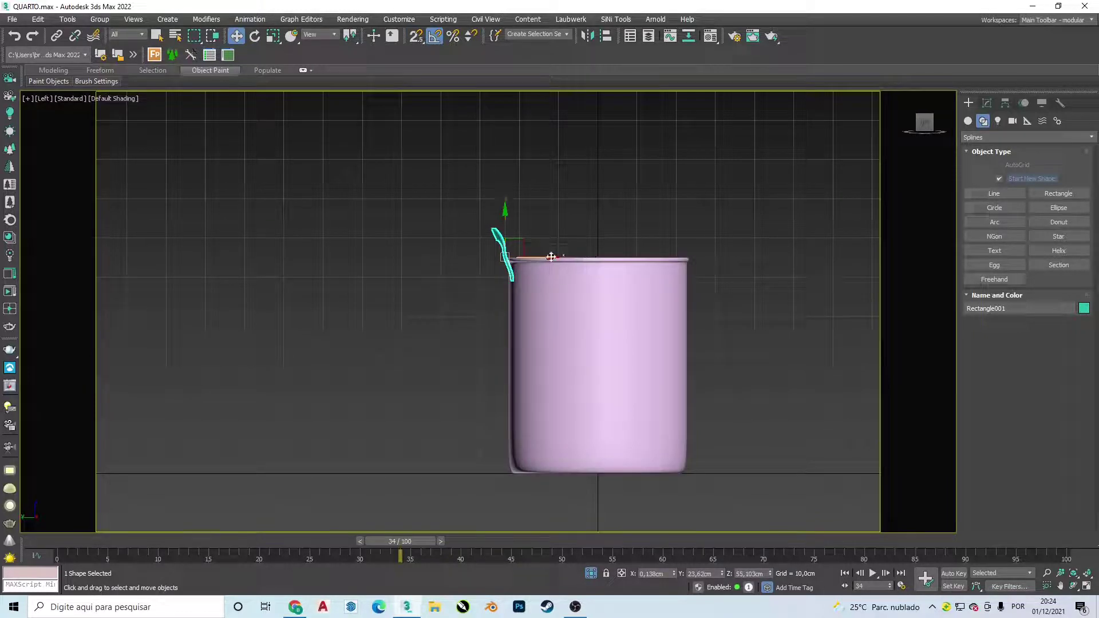
# Mirror the handle on X as an instance copy and move it onto the bucket's right rim.
pyautogui.moveTo(545, 258); pyautogui.dragTo(738, 262)
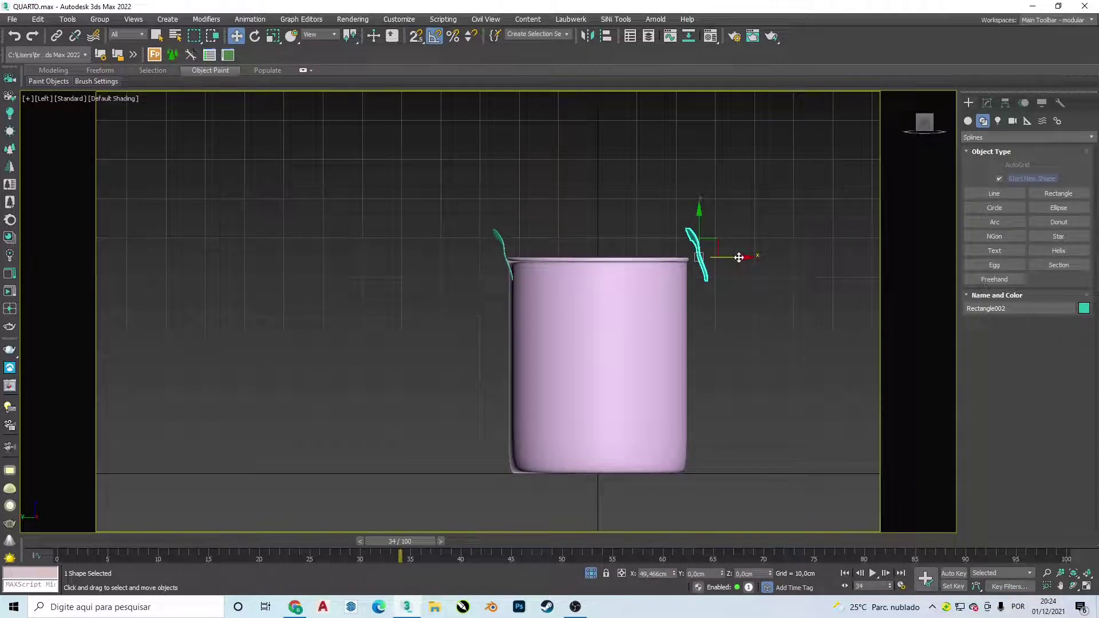
pyautogui.rightClick(738, 262)
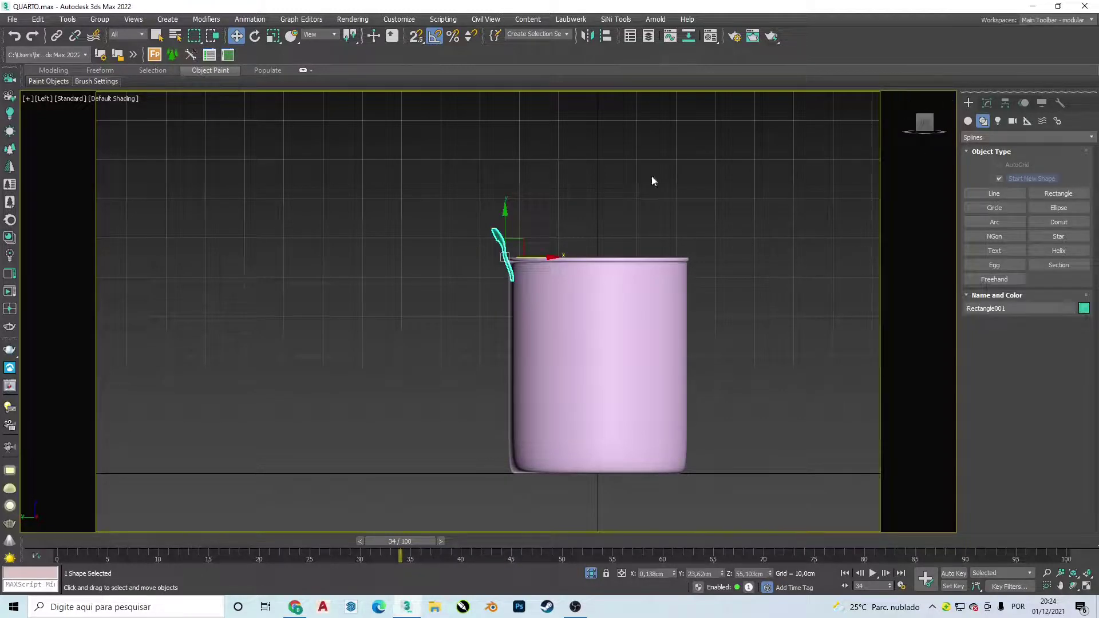
pyautogui.click(607, 37)
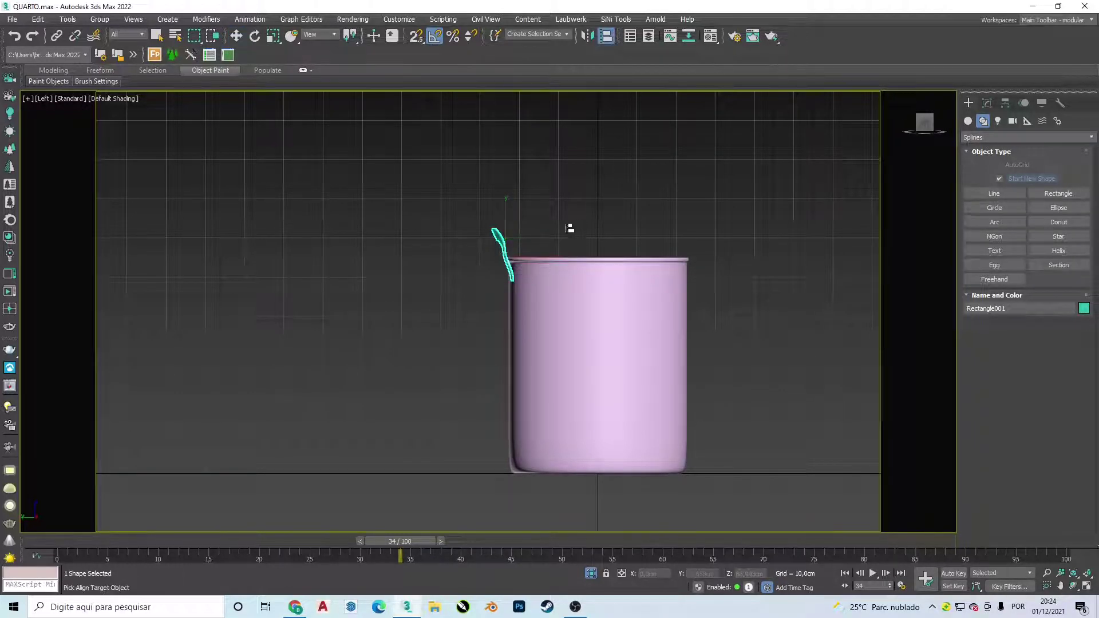
pyautogui.click(587, 36)
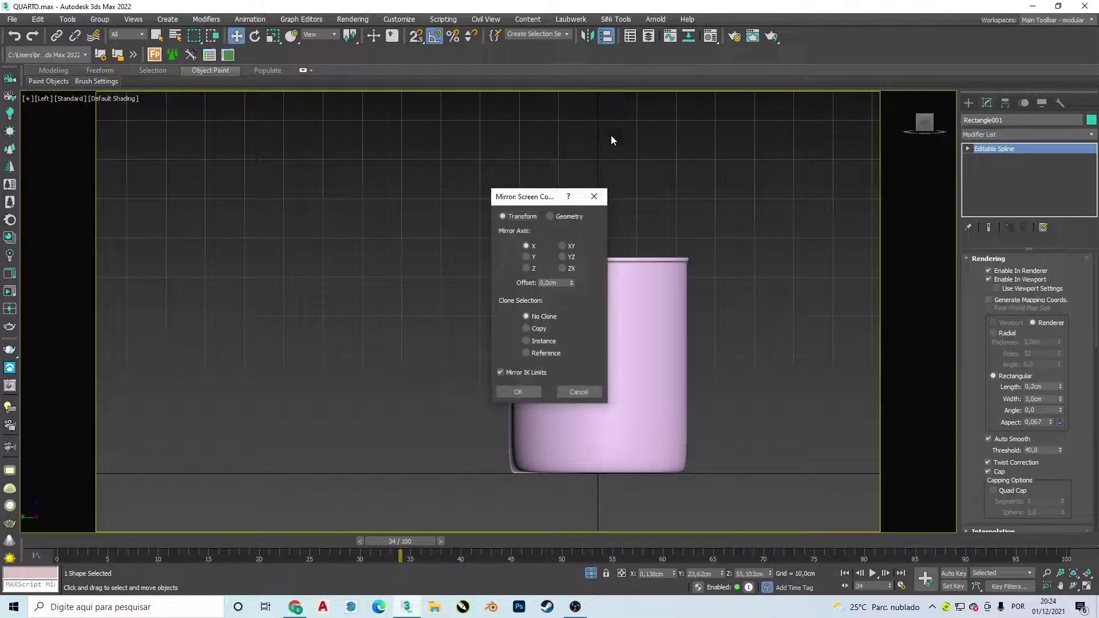
pyautogui.moveTo(530, 200); pyautogui.dragTo(751, 147)
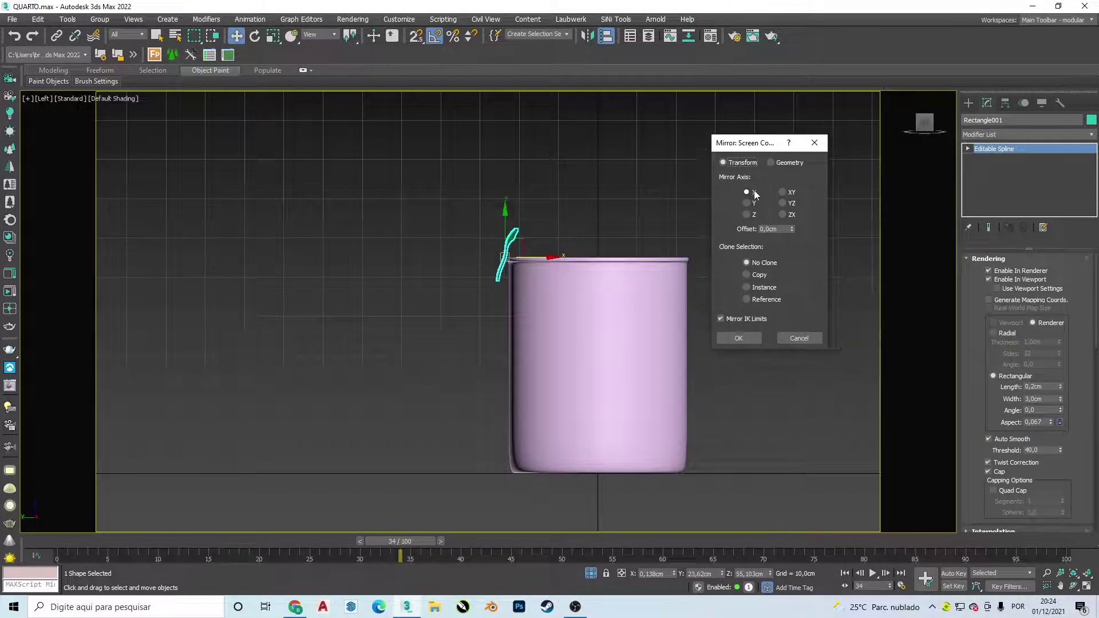
pyautogui.click(747, 287)
pyautogui.click(738, 338)
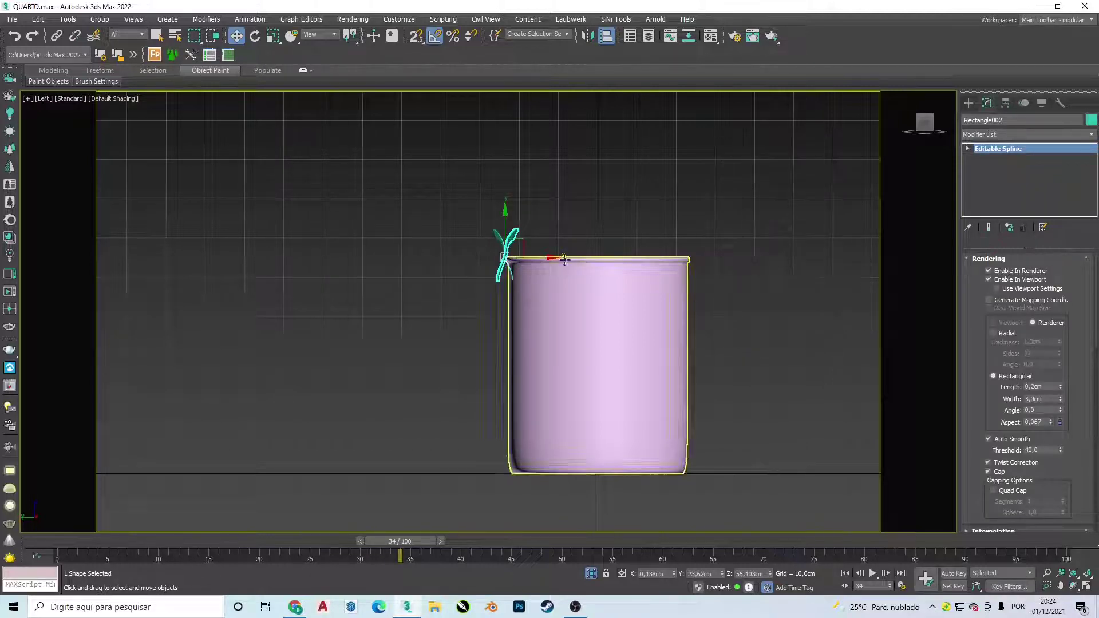
pyautogui.moveTo(547, 257); pyautogui.dragTo(729, 273)
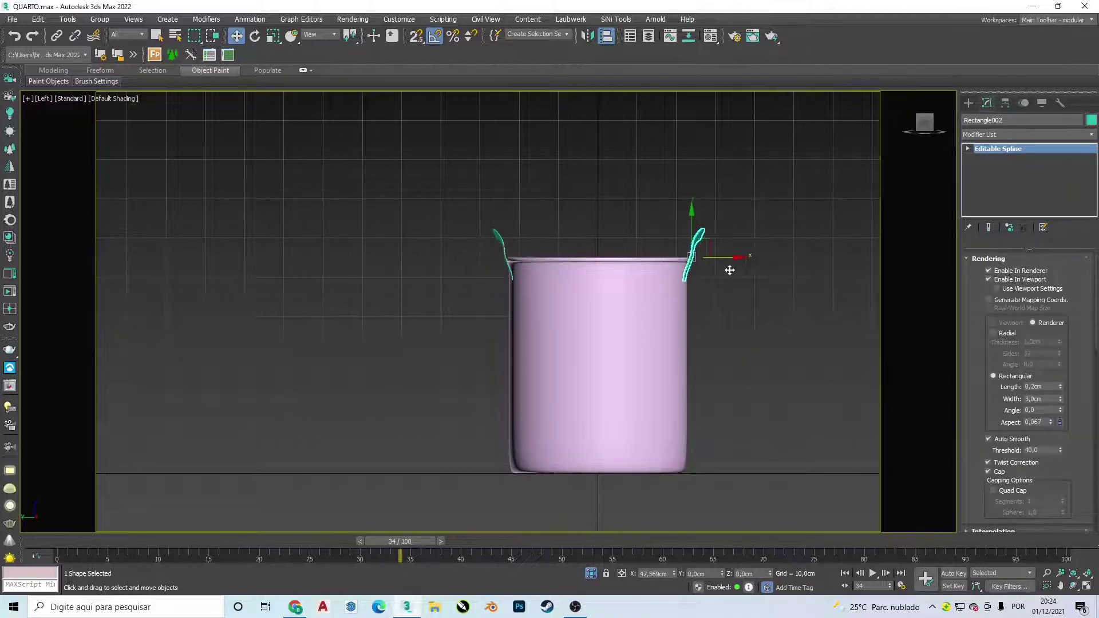
pyautogui.click(745, 306)
pyautogui.moveTo(756, 331)
pyautogui.keyDown('alt'); pyautogui.mouseDown(button='middle')
pyautogui.moveTo(705, 314)
pyautogui.moveTo(710, 331)
pyautogui.mouseUp(button='middle'); pyautogui.keyUp('alt')
# From the Left view, select the right-hand handle and nudge it to hook over the rim.
pyautogui.press('l')
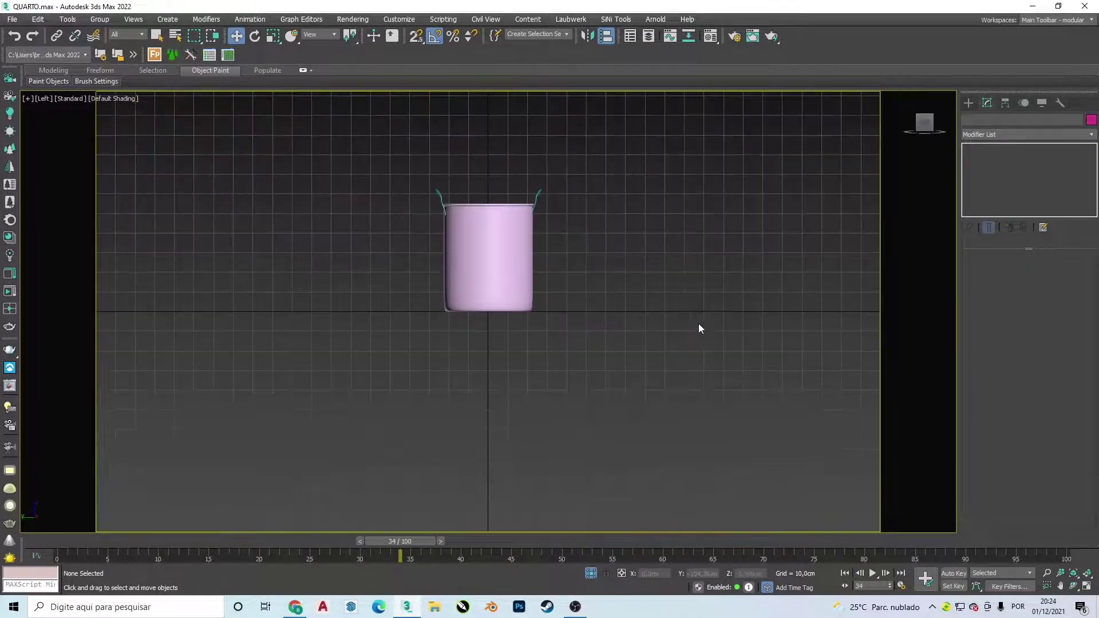
pyautogui.scroll(2, 570, 213)
pyautogui.scroll(5, 541, 212)
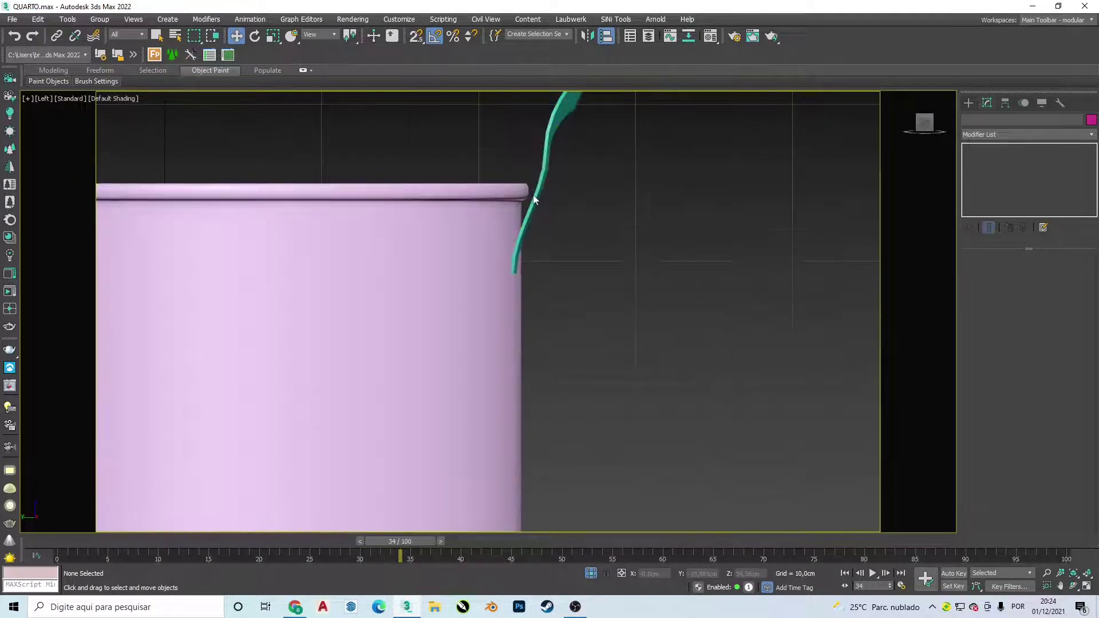
pyautogui.click(538, 209)
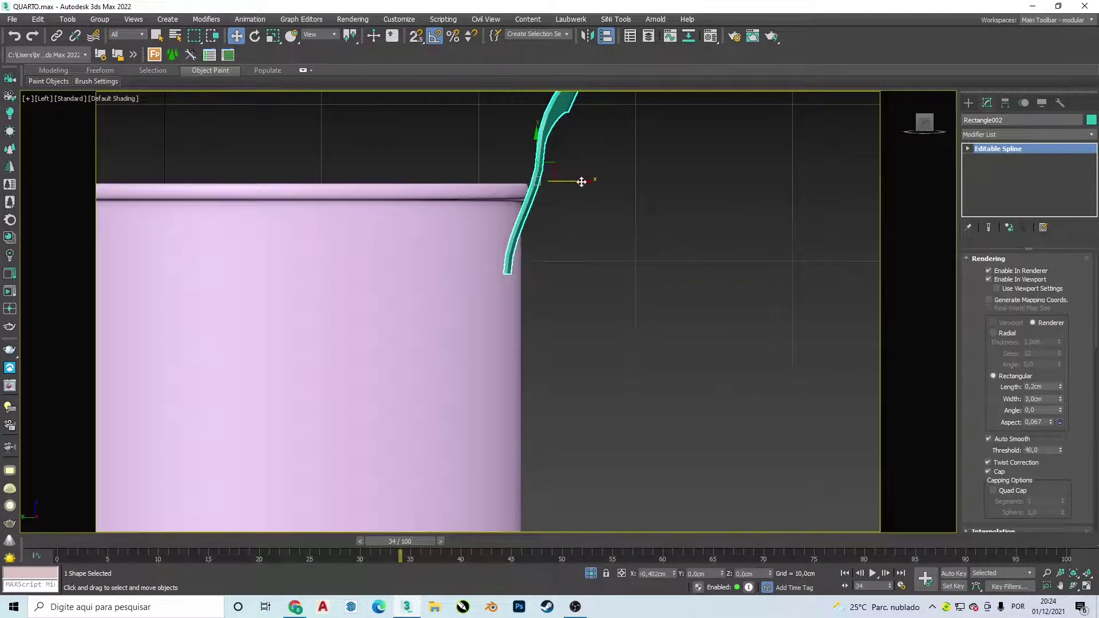
pyautogui.keyDown('alt'); pyautogui.moveTo(581, 181); pyautogui.dragTo(376, 258, button='middle'); pyautogui.keyUp('alt')
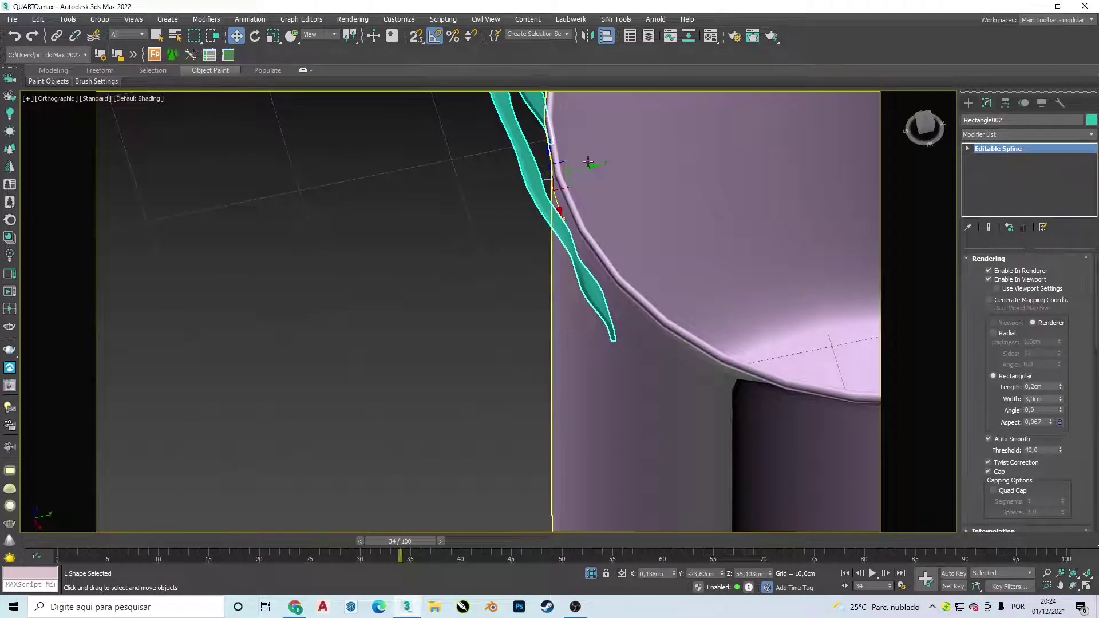
pyautogui.moveTo(596, 165); pyautogui.dragTo(600, 169)
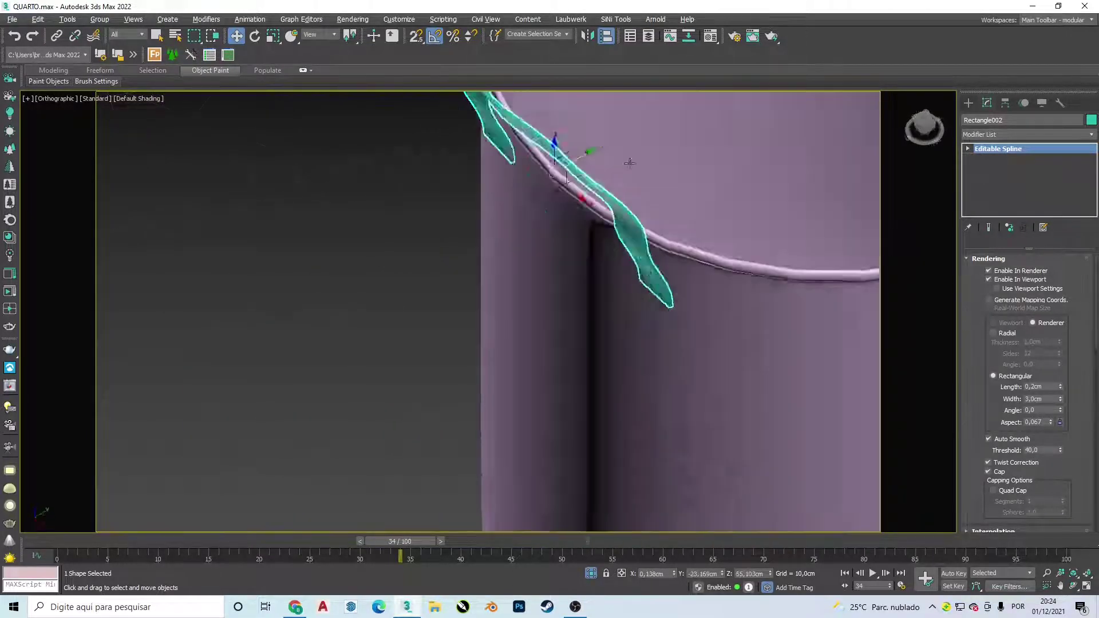
pyautogui.moveTo(600, 169)
pyautogui.keyDown('alt'); pyautogui.mouseDown(button='middle')
pyautogui.moveTo(743, 138)
pyautogui.moveTo(834, 156)
pyautogui.mouseUp(button='middle'); pyautogui.keyUp('alt')
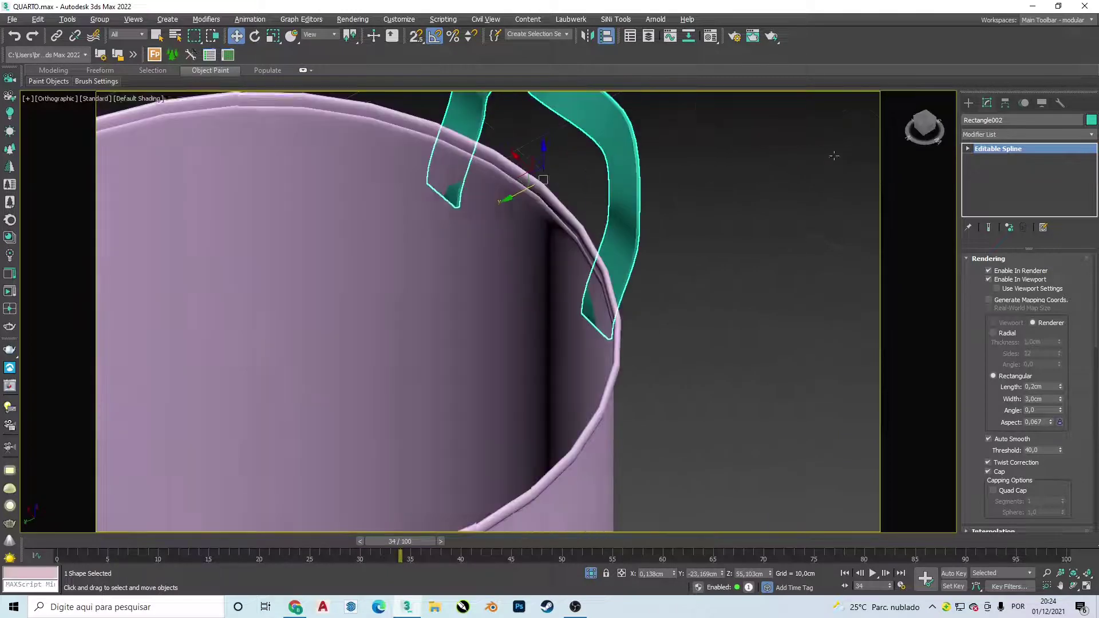
# Zoom out to check the fit, then reselect the right-hand handle.
pyautogui.click(756, 191)
pyautogui.scroll(-3, 645, 240)
pyautogui.scroll(-4, 645, 225)
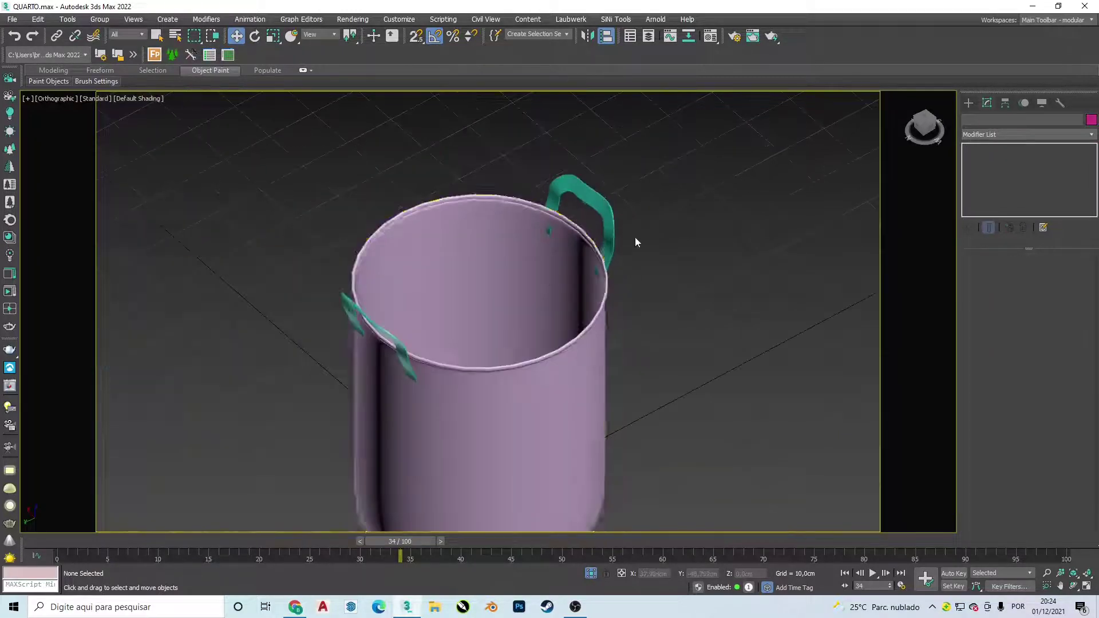
pyautogui.click(607, 229)
pyautogui.scroll(3, 607, 229)
pyautogui.click(993, 159)
# Add an Edit Poly modifier to the right handle and select its tip vertices.
pyautogui.click(1009, 136)
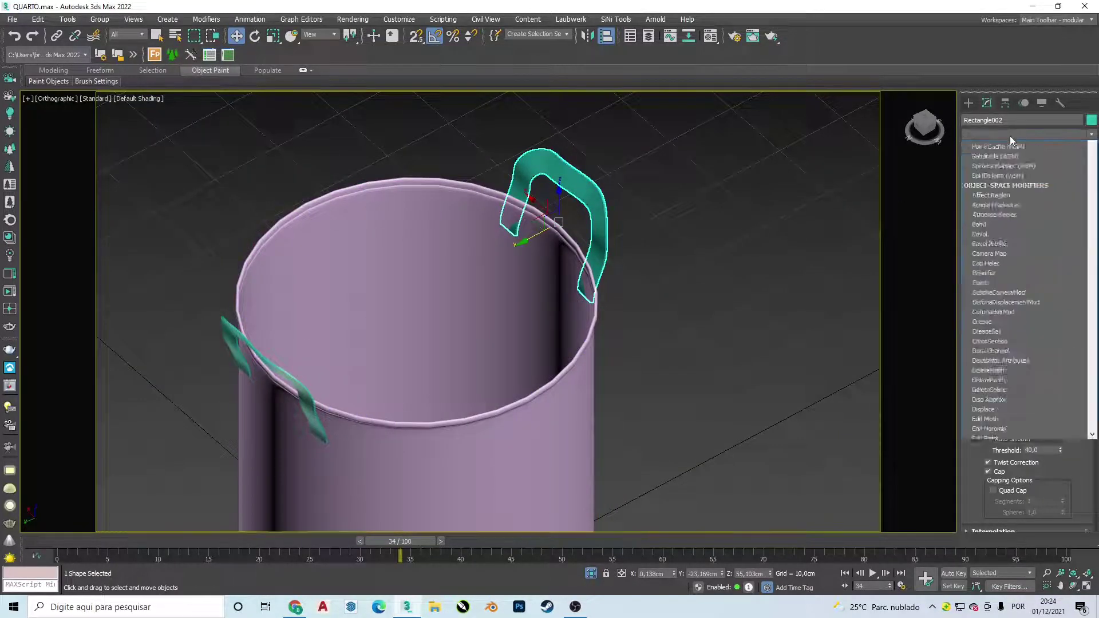
pyautogui.press('e')
pyautogui.press('Down')
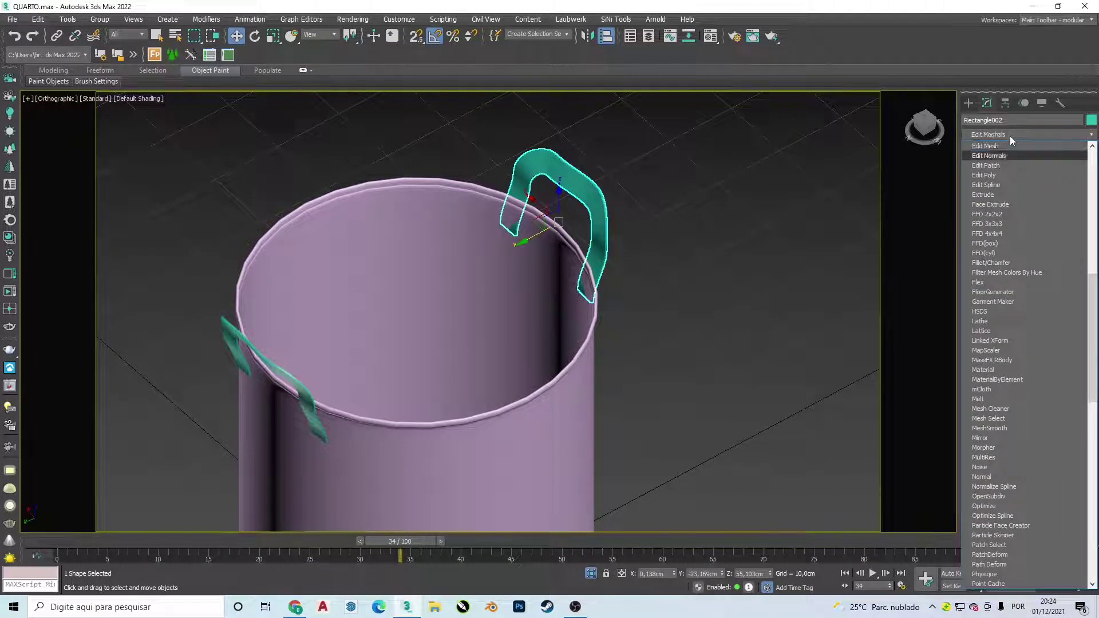
pyautogui.press('Down')
pyautogui.press('Down')
pyautogui.press('Return')
pyautogui.click(997, 349)
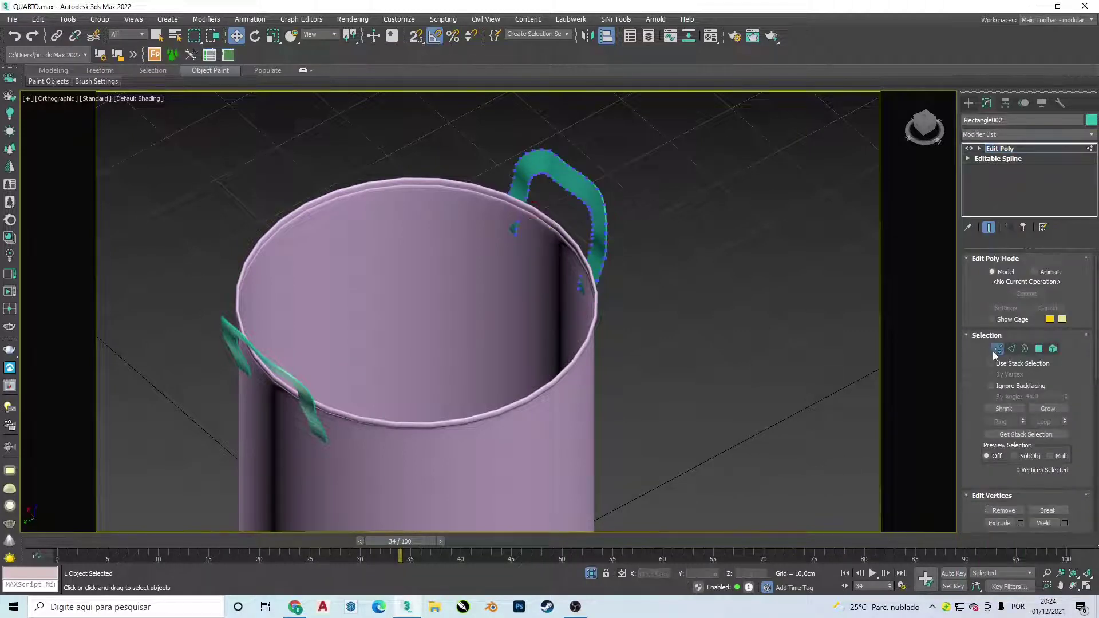
pyautogui.scroll(5, 543, 325)
pyautogui.moveTo(555, 332); pyautogui.dragTo(589, 286)
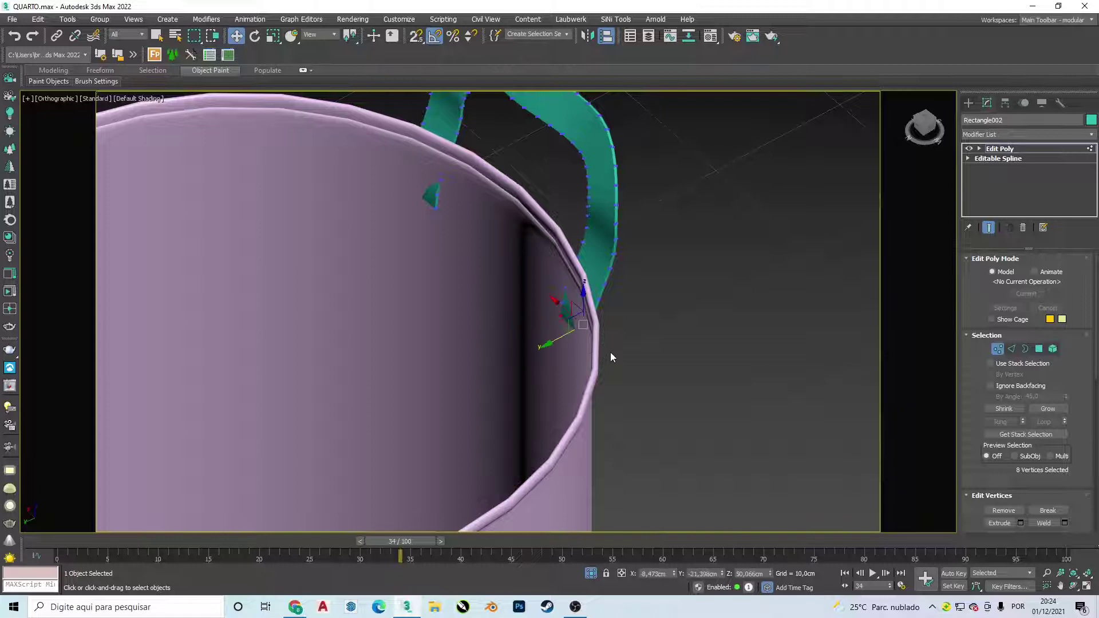
# Enable Soft Selection with a 2 cm falloff.
pyautogui.scroll(-1, 1029, 489)
pyautogui.scroll(-2, 1029, 475)
pyautogui.scroll(-1, 1036, 455)
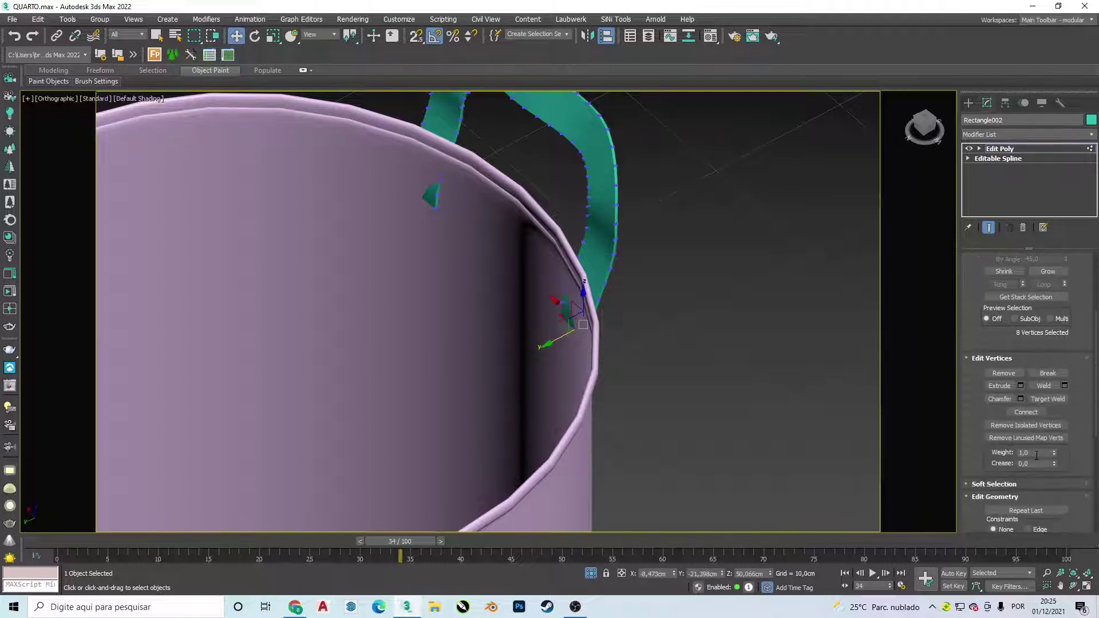
pyautogui.click(1002, 484)
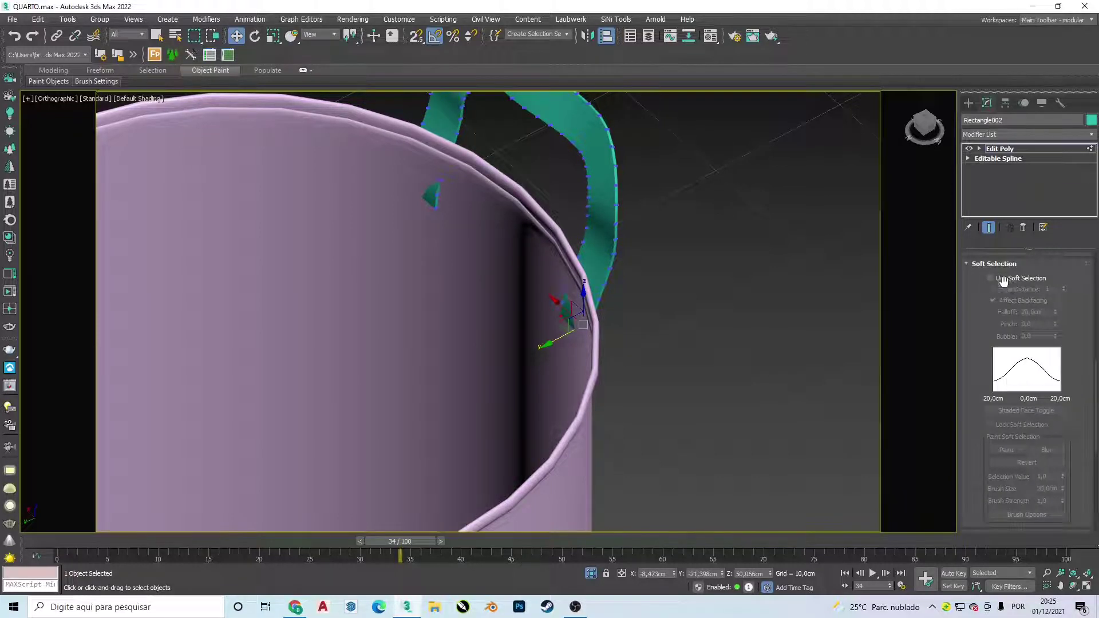
pyautogui.click(995, 280)
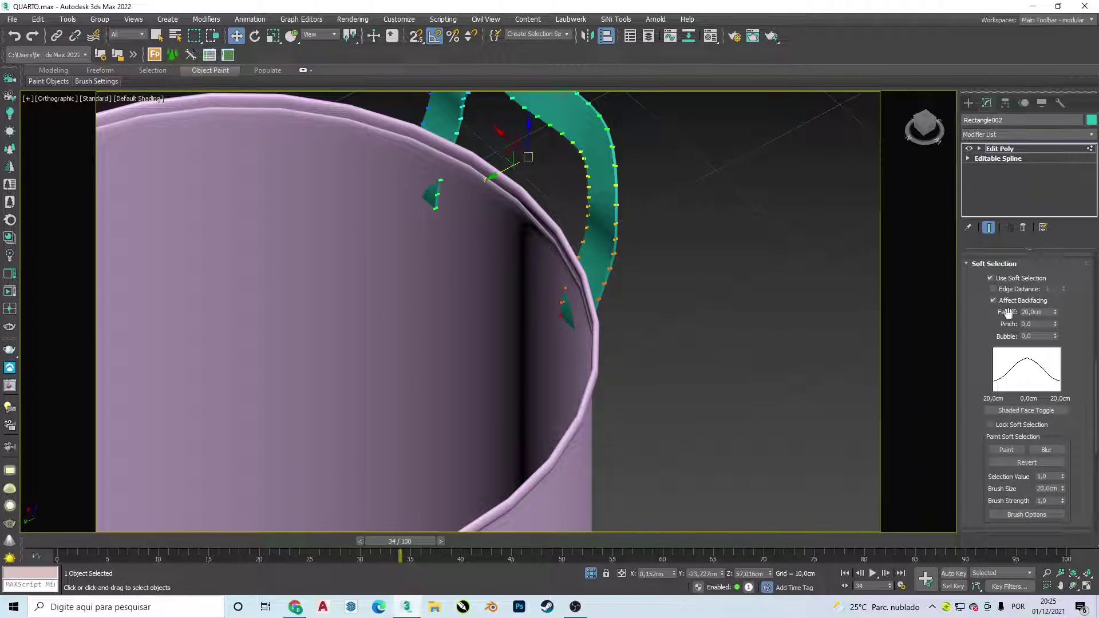
pyautogui.doubleClick(1030, 312)
pyautogui.write('2')
pyautogui.press('Return')
pyautogui.click(581, 317)
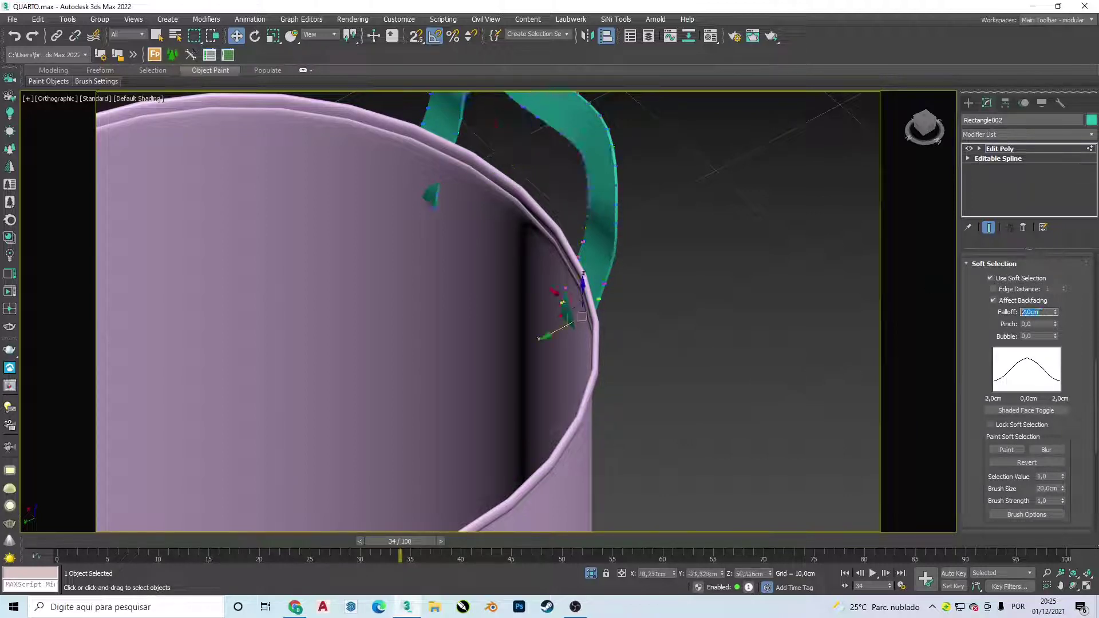
pyautogui.moveTo(559, 312); pyautogui.dragTo(570, 316, button='middle')
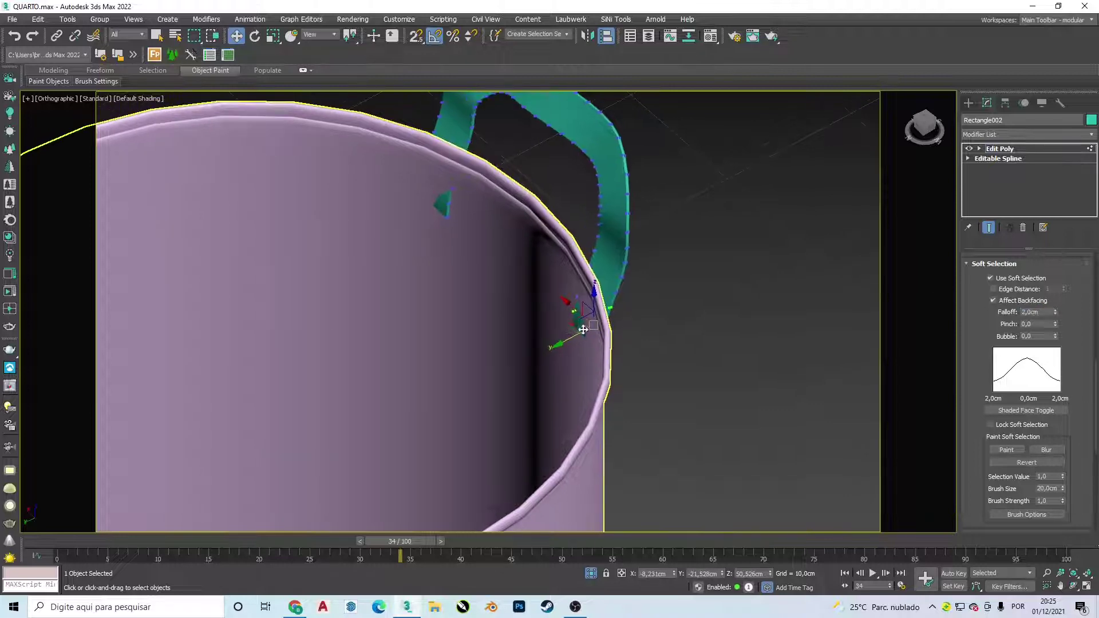
# Rotate the handle's small inner tip so it sits against the bucket wall.
pyautogui.press('r')
pyautogui.press('e')
pyautogui.moveTo(608, 350); pyautogui.dragTo(585, 351)
pyautogui.click(446, 202)
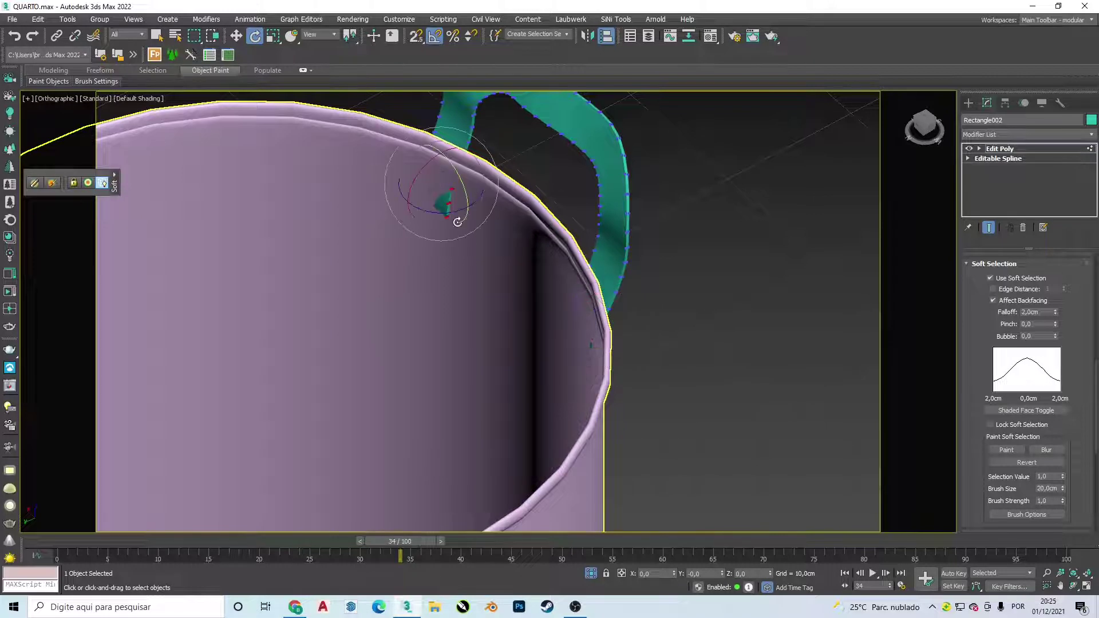
pyautogui.moveTo(426, 200); pyautogui.dragTo(454, 214)
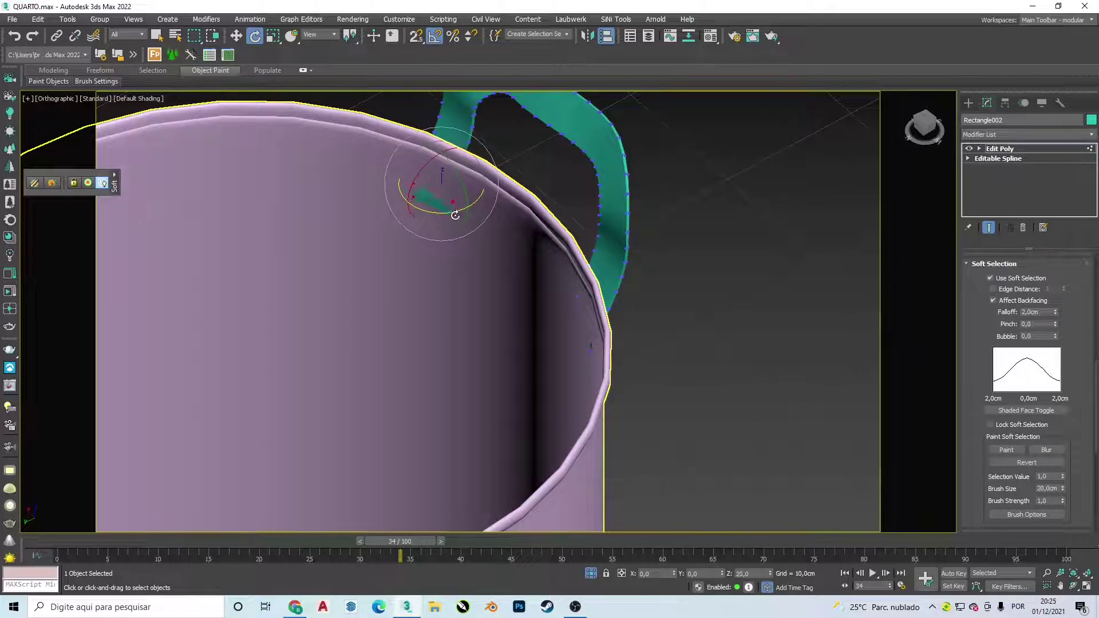
pyautogui.press('w')
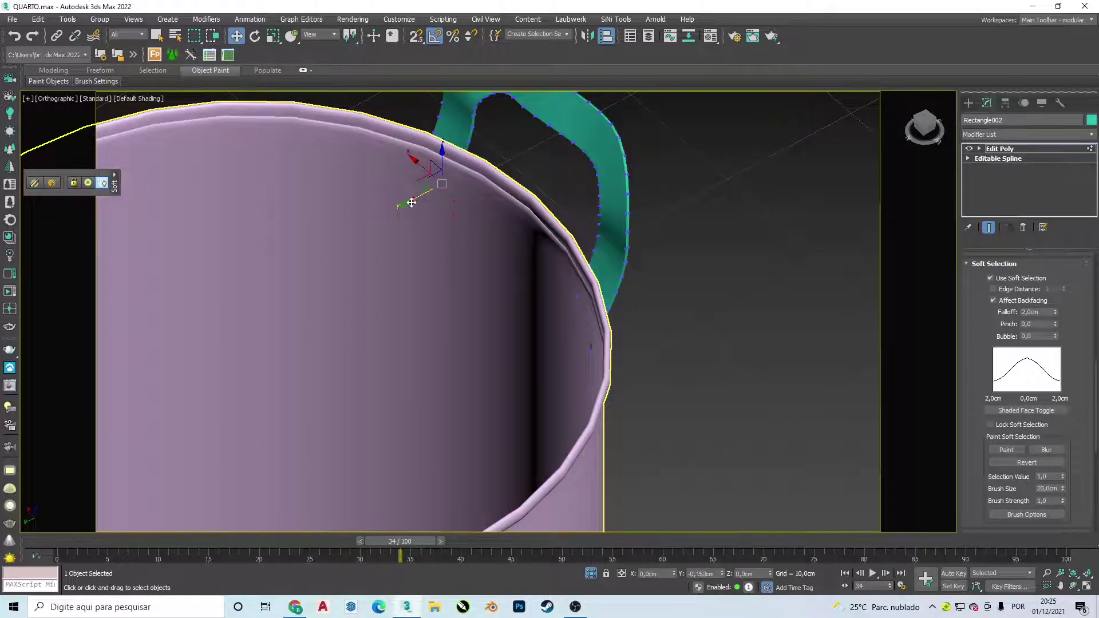
pyautogui.scroll(-5, 412, 204)
pyautogui.moveTo(412, 203)
pyautogui.keyDown('alt'); pyautogui.mouseDown(button='middle')
pyautogui.moveTo(518, 140)
pyautogui.moveTo(602, 199)
pyautogui.mouseUp(button='middle'); pyautogui.keyUp('alt')
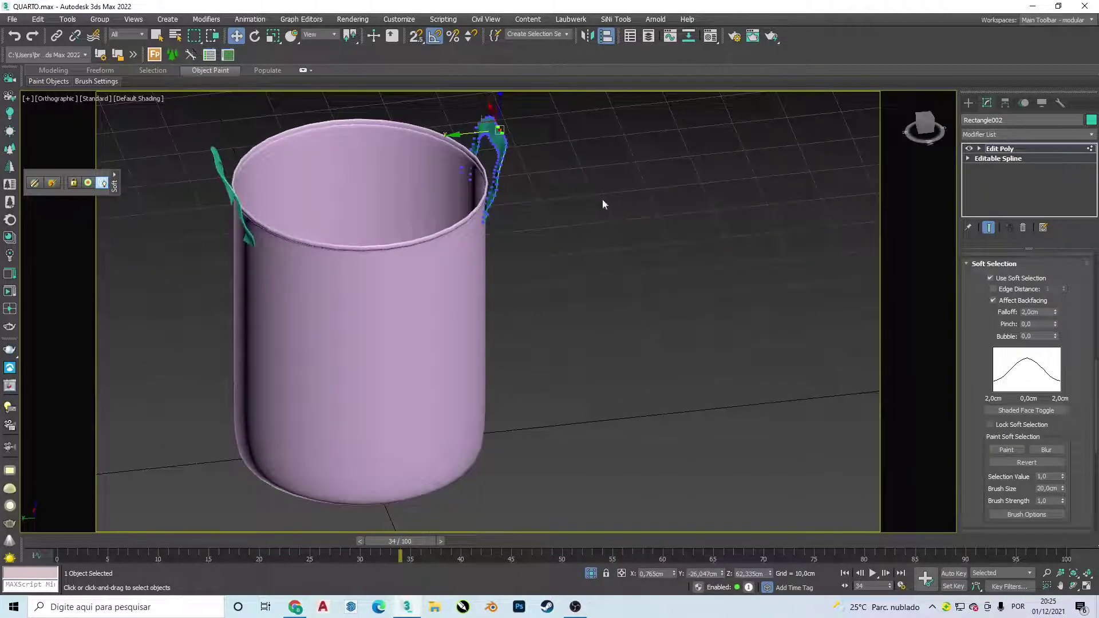
pyautogui.click(968, 102)
# Select the bucket body and both handles together from the Top view.
pyautogui.click(559, 236)
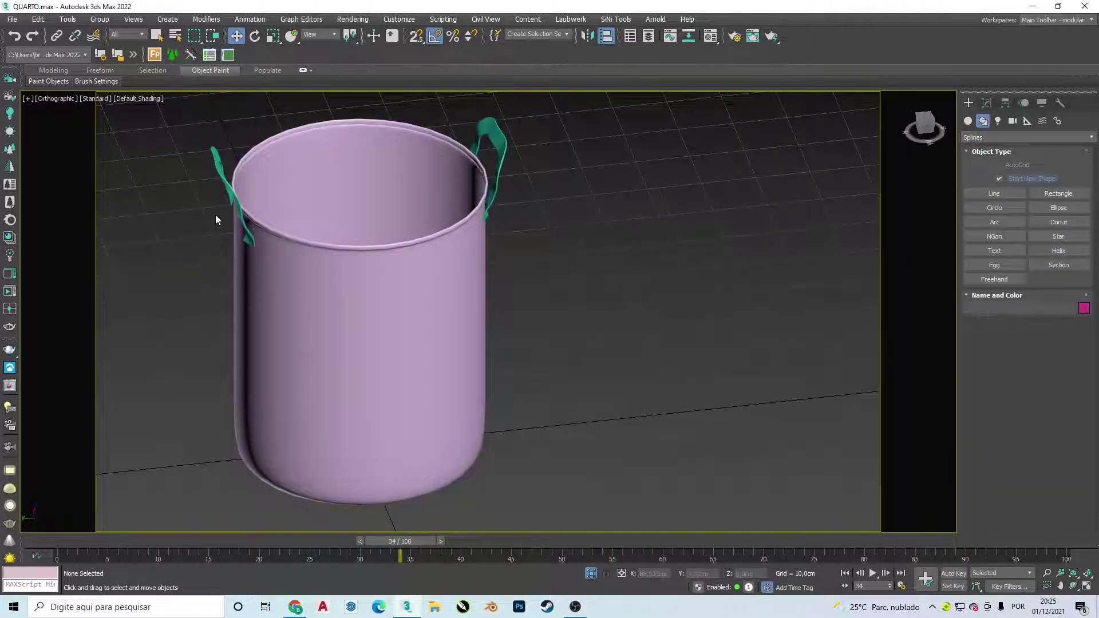
pyautogui.click(235, 190)
pyautogui.click(227, 195)
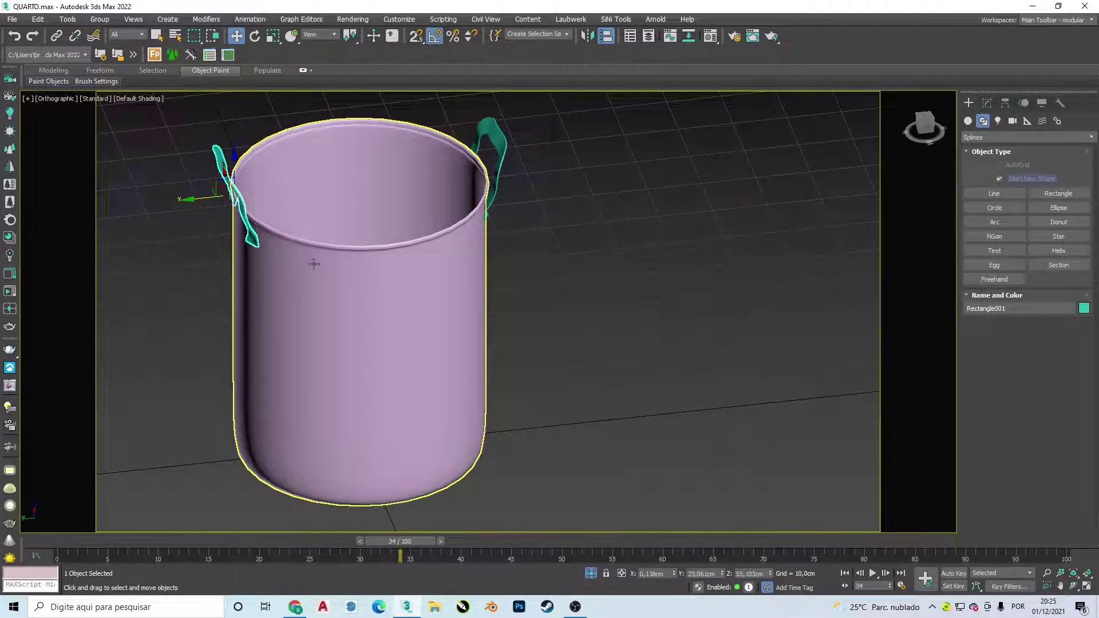
pyautogui.press('t')
pyautogui.scroll(3, 629, 309)
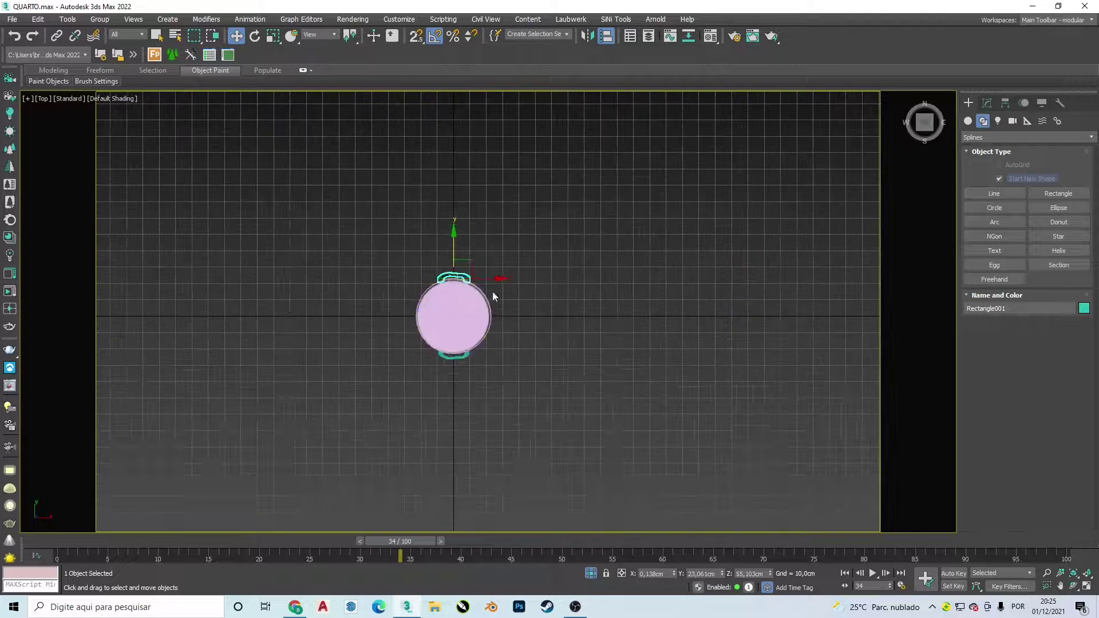
pyautogui.moveTo(539, 228); pyautogui.dragTo(360, 444)
pyautogui.scroll(4, 481, 321)
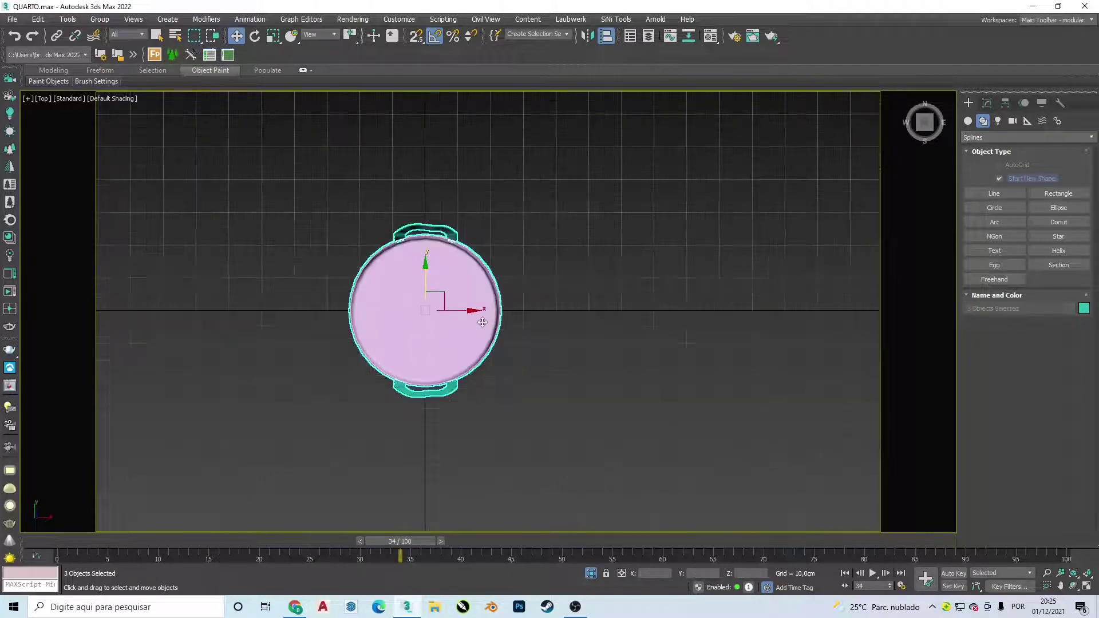
# Group the selection as Group002, then view the scene in wireframe.
pyautogui.click(99, 19)
pyautogui.click(116, 36)
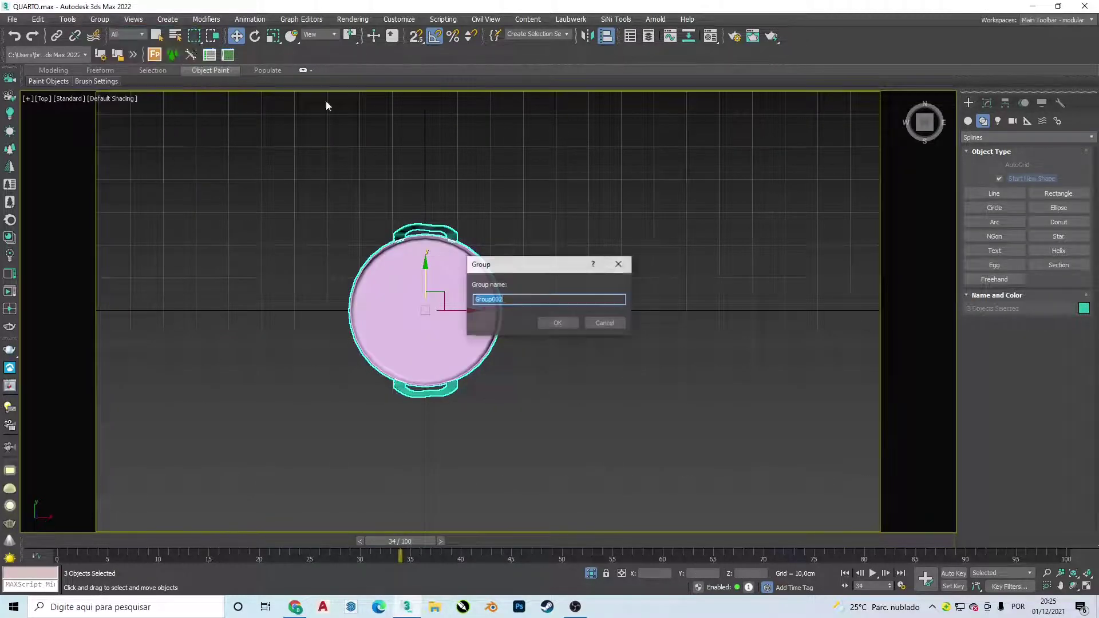
pyautogui.click(557, 321)
pyautogui.moveTo(557, 321)
pyautogui.keyDown('alt'); pyautogui.mouseDown(button='middle')
pyautogui.moveTo(462, 268)
pyautogui.moveTo(514, 236)
pyautogui.mouseUp(button='middle'); pyautogui.keyUp('alt')
pyautogui.click(557, 259)
pyautogui.press('F3')
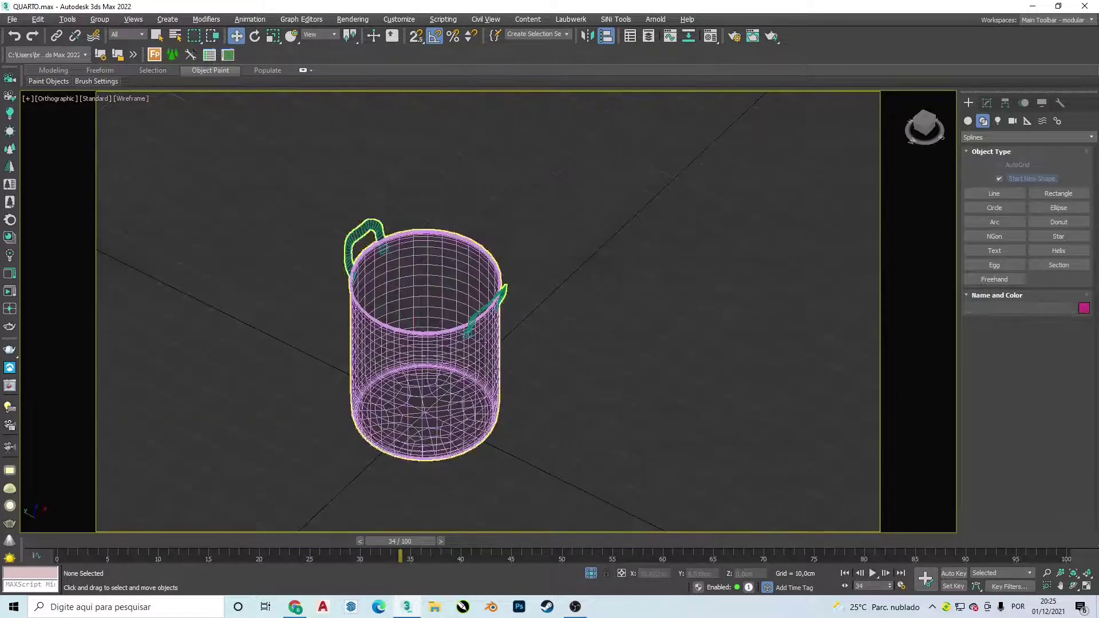
# Apply a TurboSmooth modifier to the Group002 basket group.
pyautogui.press('F3')
pyautogui.click(504, 283)
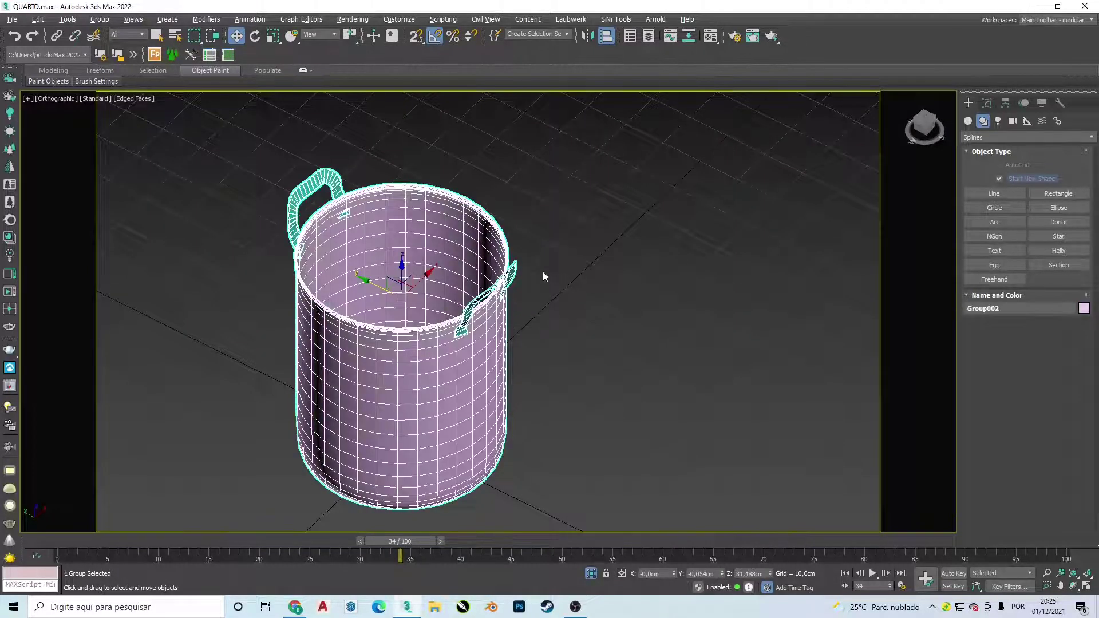
pyautogui.keyDown('alt'); pyautogui.moveTo(543, 271); pyautogui.dragTo(473, 283, button='middle'); pyautogui.keyUp('alt')
pyautogui.click(986, 103)
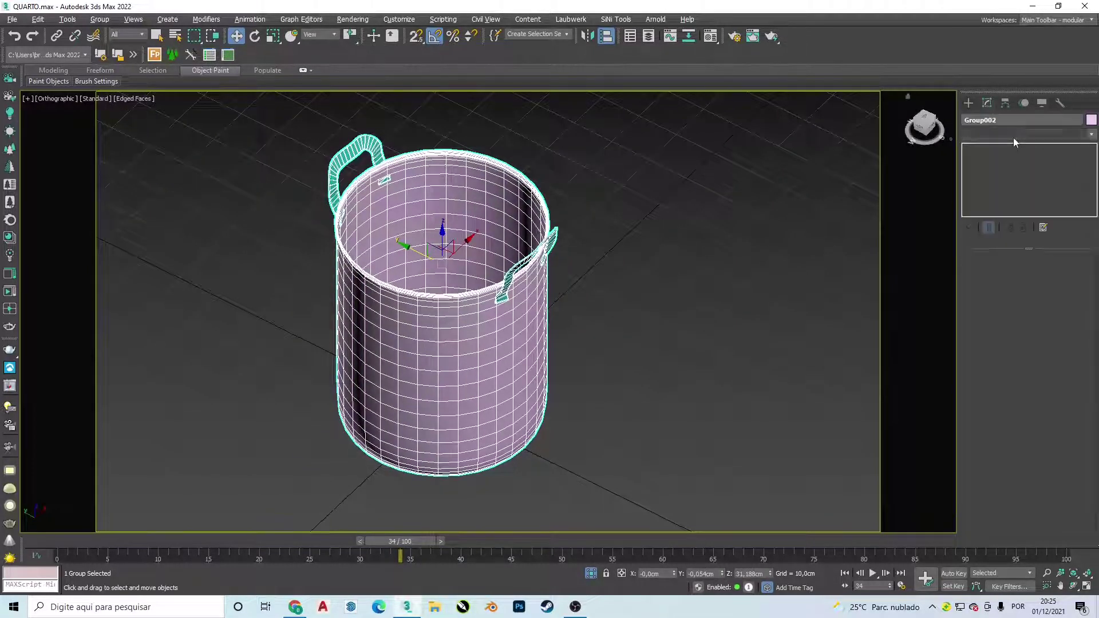
pyautogui.click(1005, 135)
pyautogui.write('turbo')
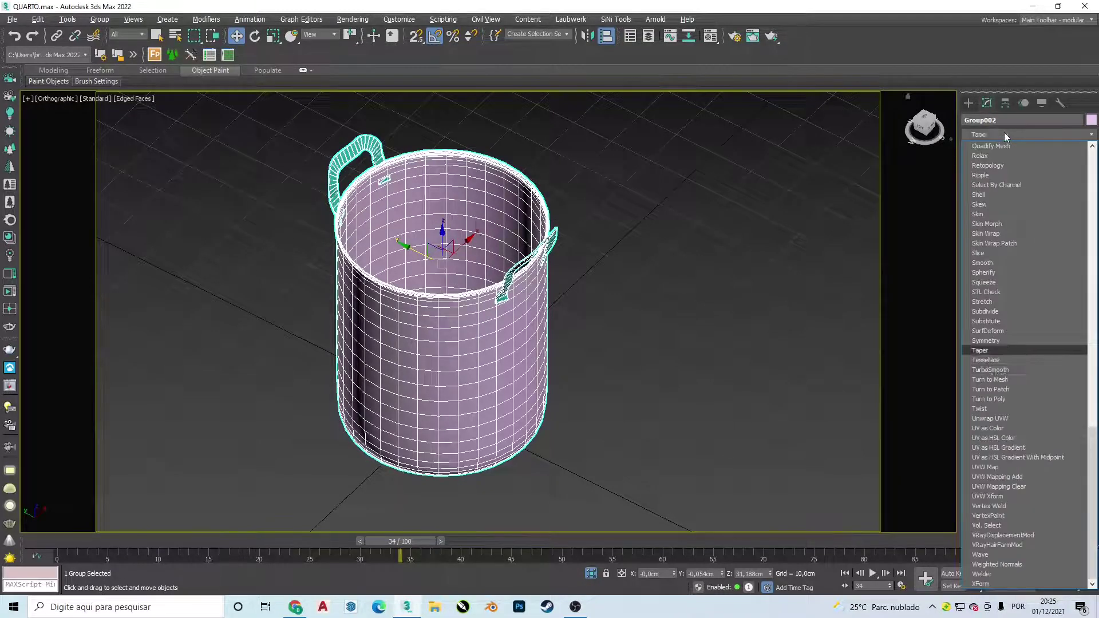
pyautogui.press('Return')
pyautogui.hotkey('ctrl', 'd')
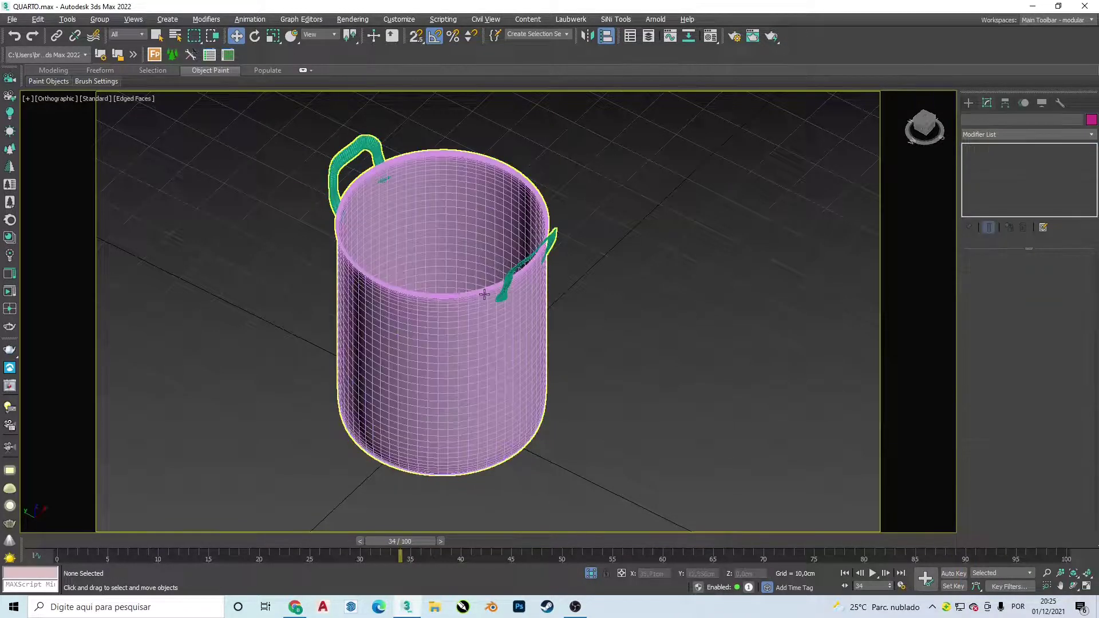
pyautogui.scroll(5, 507, 274)
pyautogui.scroll(-2, 544, 274)
pyautogui.scroll(-3, 544, 335)
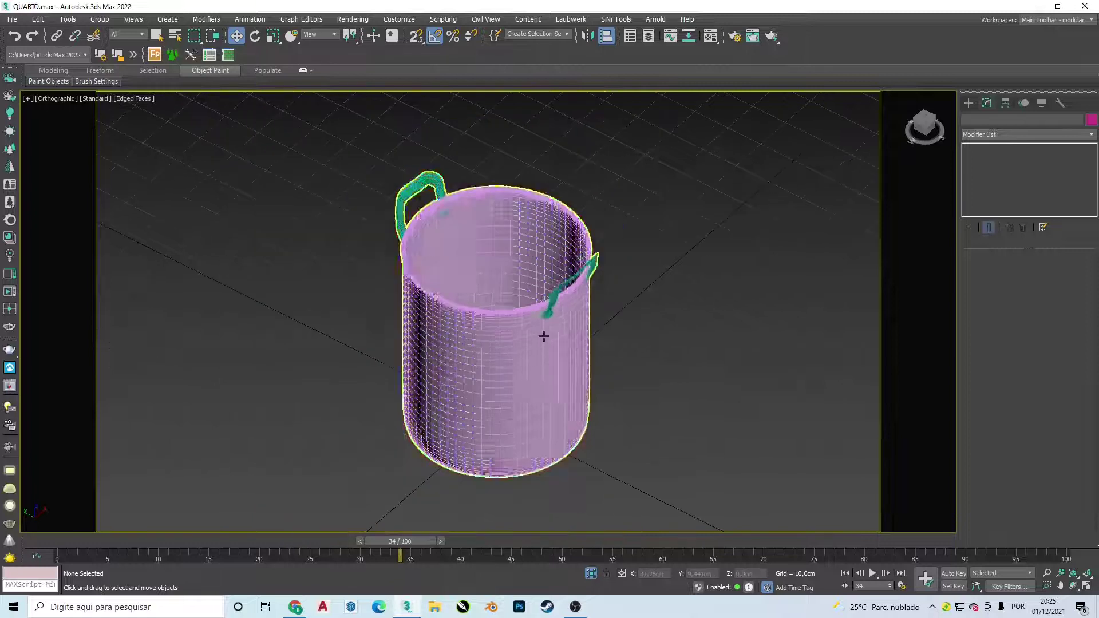
# Stack a Noise modifier above TurboSmooth on the basket group.
pyautogui.click(543, 335)
pyautogui.click(995, 135)
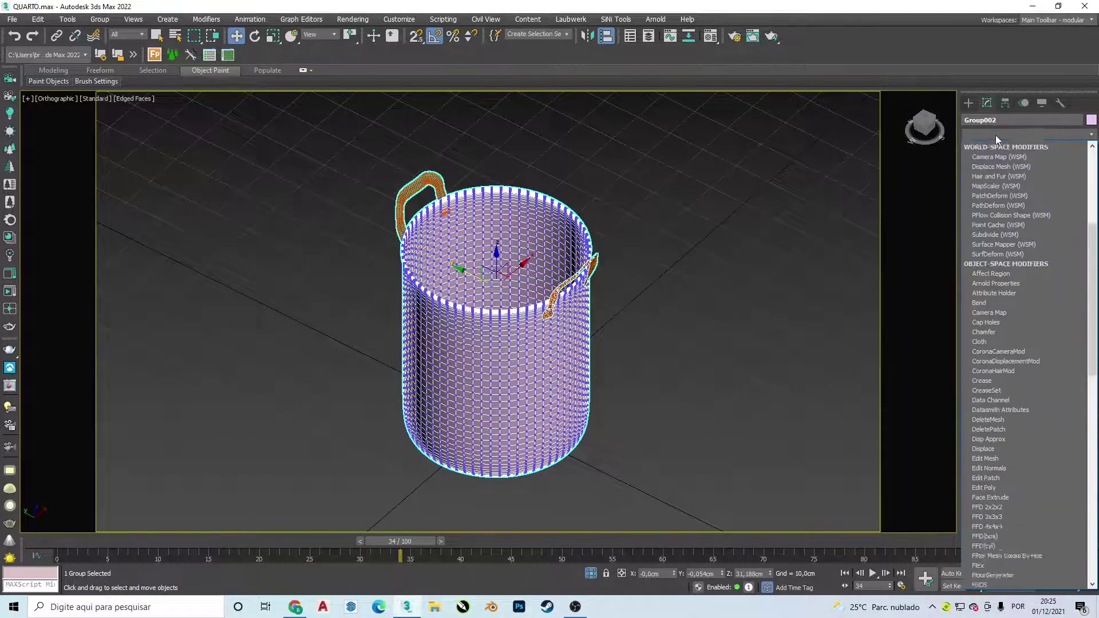
pyautogui.write('noise')
pyautogui.press('Return')
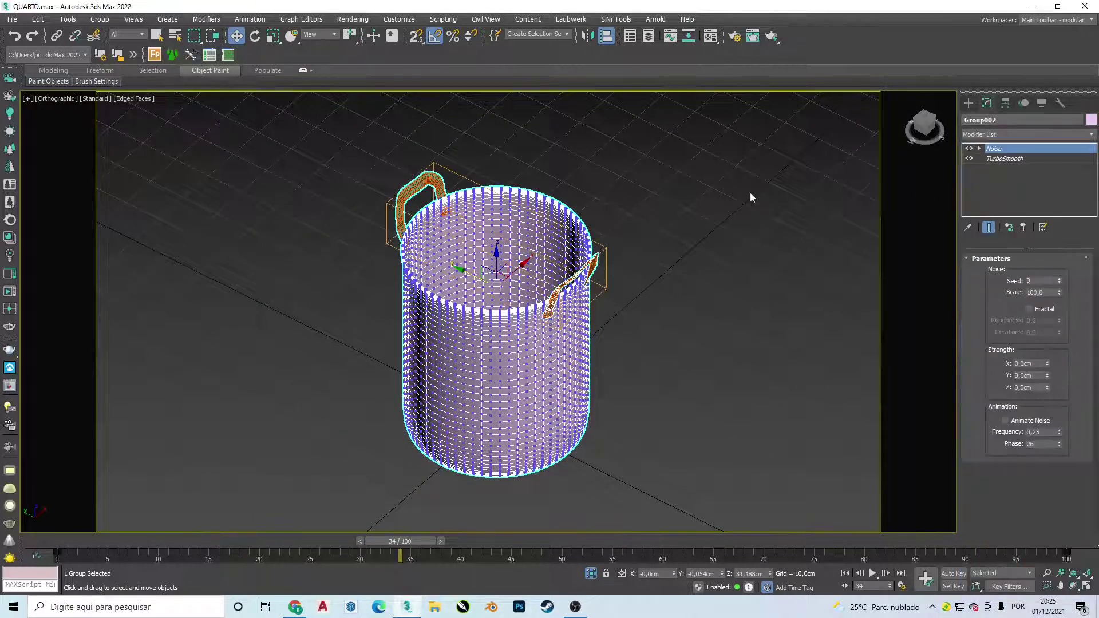
pyautogui.click(825, 188)
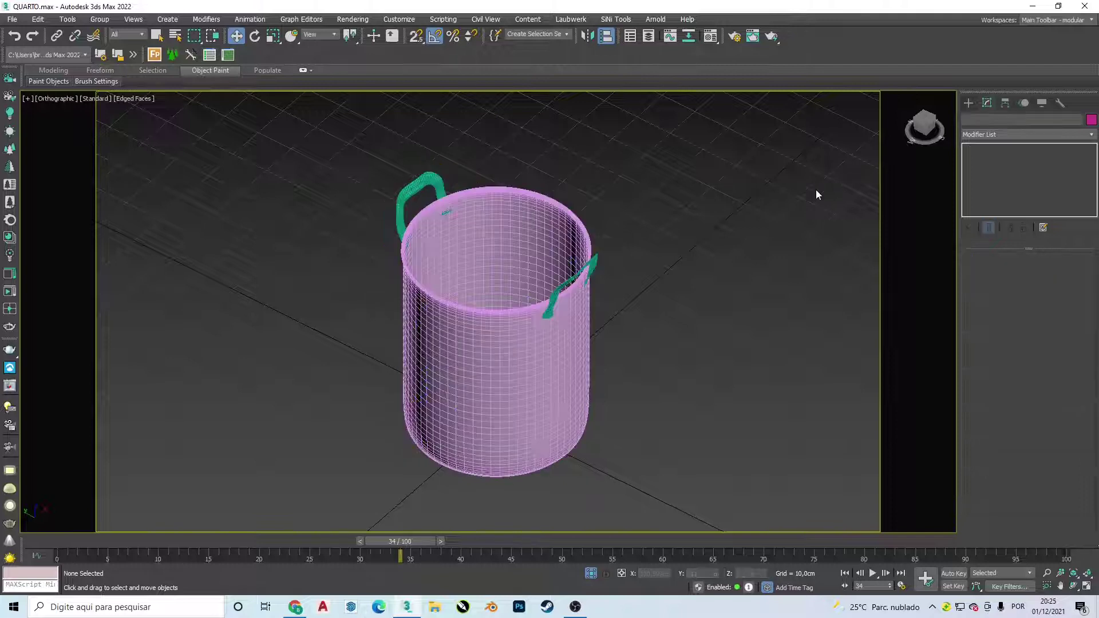
pyautogui.click(557, 237)
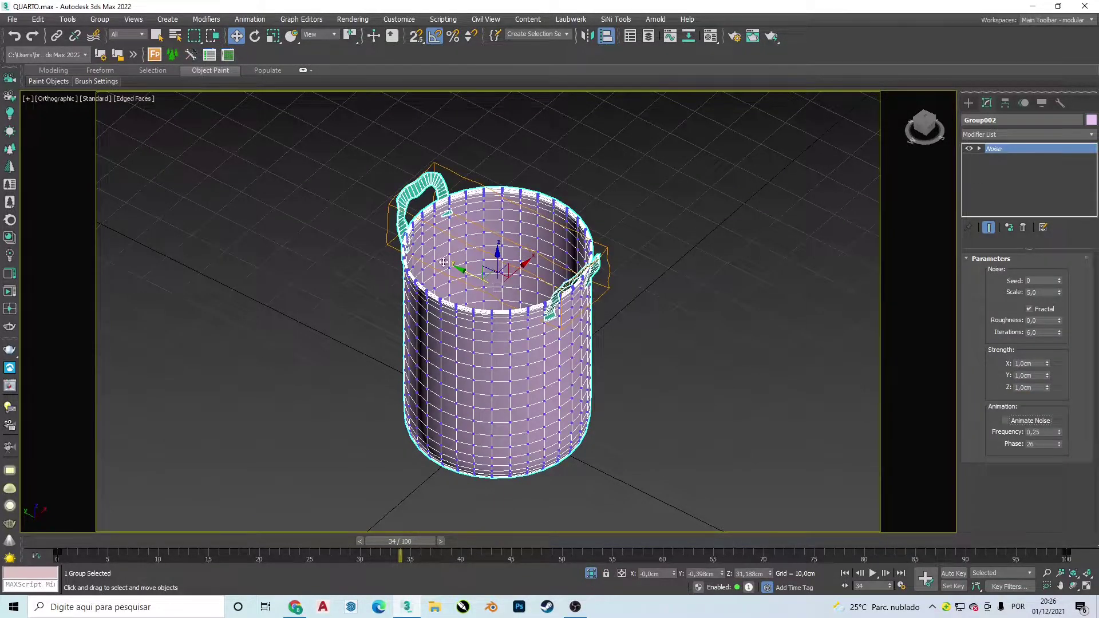
pyautogui.keyDown('alt'); pyautogui.moveTo(443, 262); pyautogui.dragTo(523, 288, button='middle'); pyautogui.keyUp('alt')
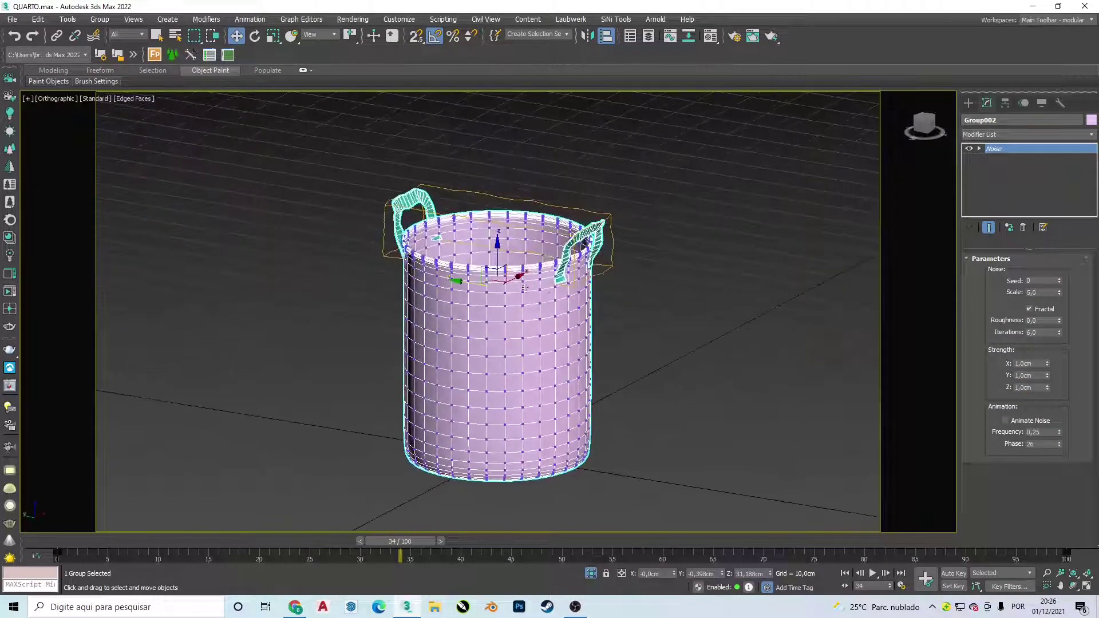
pyautogui.click(775, 295)
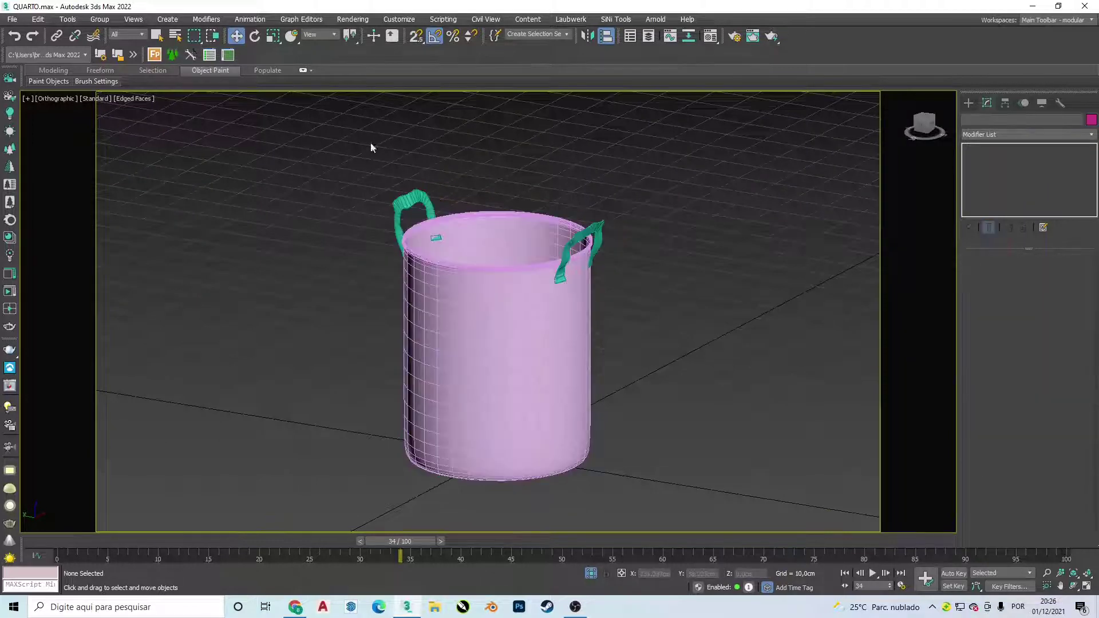
pyautogui.click(105, 22)
pyautogui.click(101, 20)
# Open Group002 and select the basket cylinder inside it.
pyautogui.click(99, 21)
pyautogui.click(145, 44)
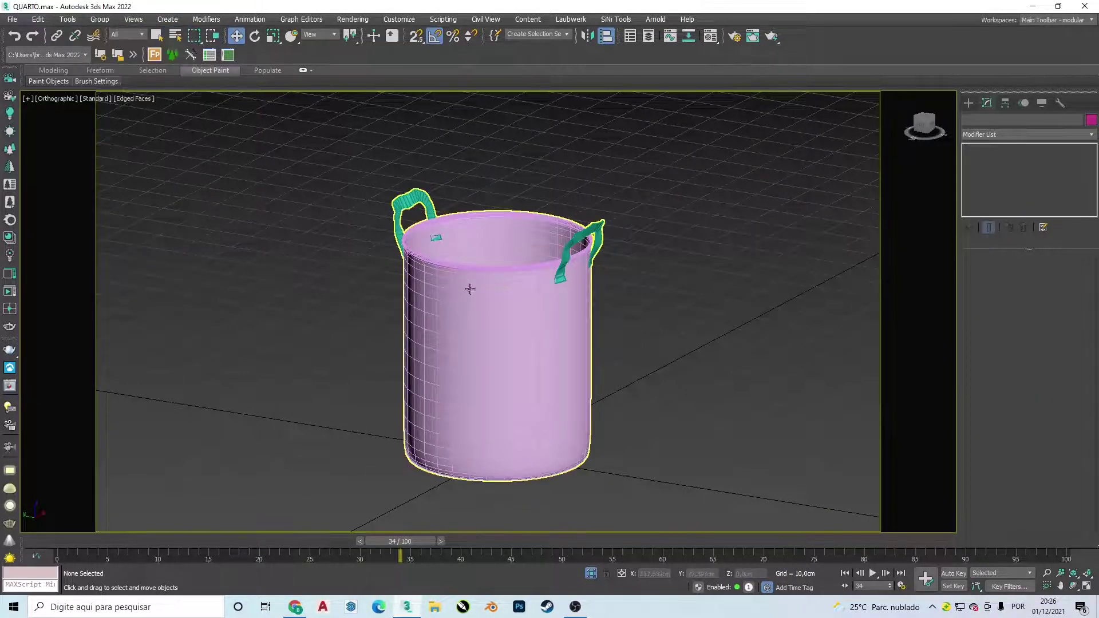
pyautogui.click(105, 21)
pyautogui.click(106, 67)
pyautogui.click(508, 308)
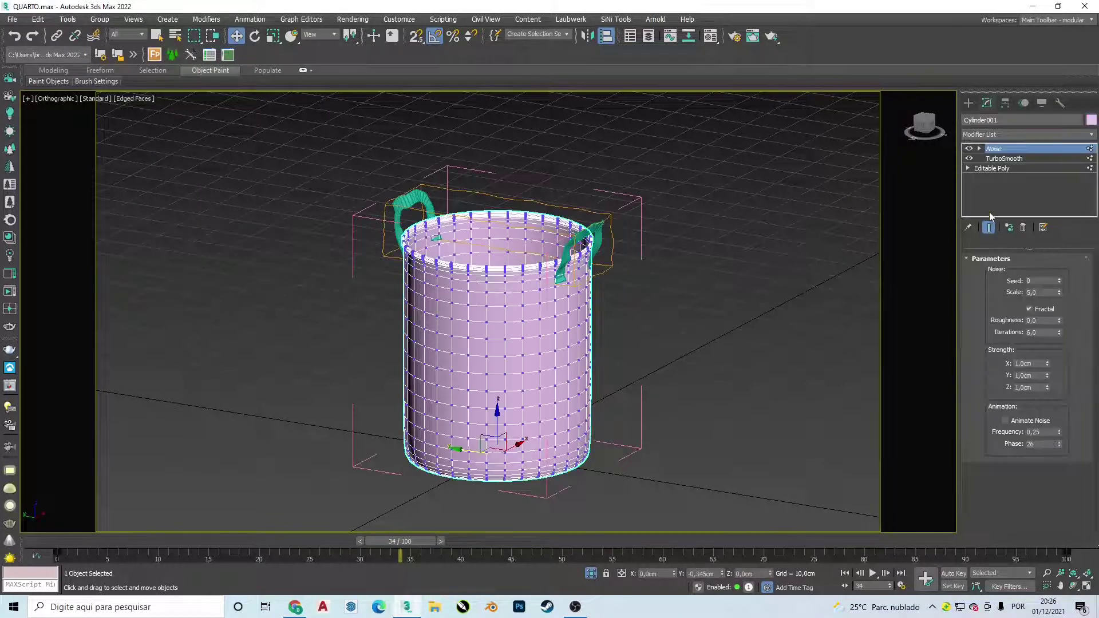
pyautogui.click(1011, 168)
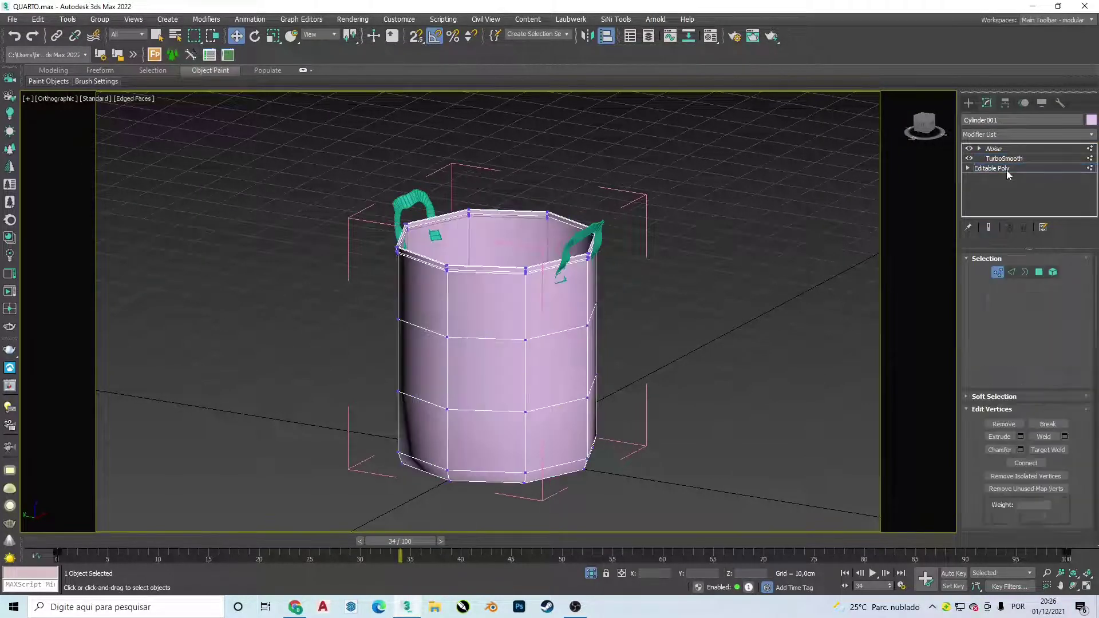
pyautogui.click(998, 273)
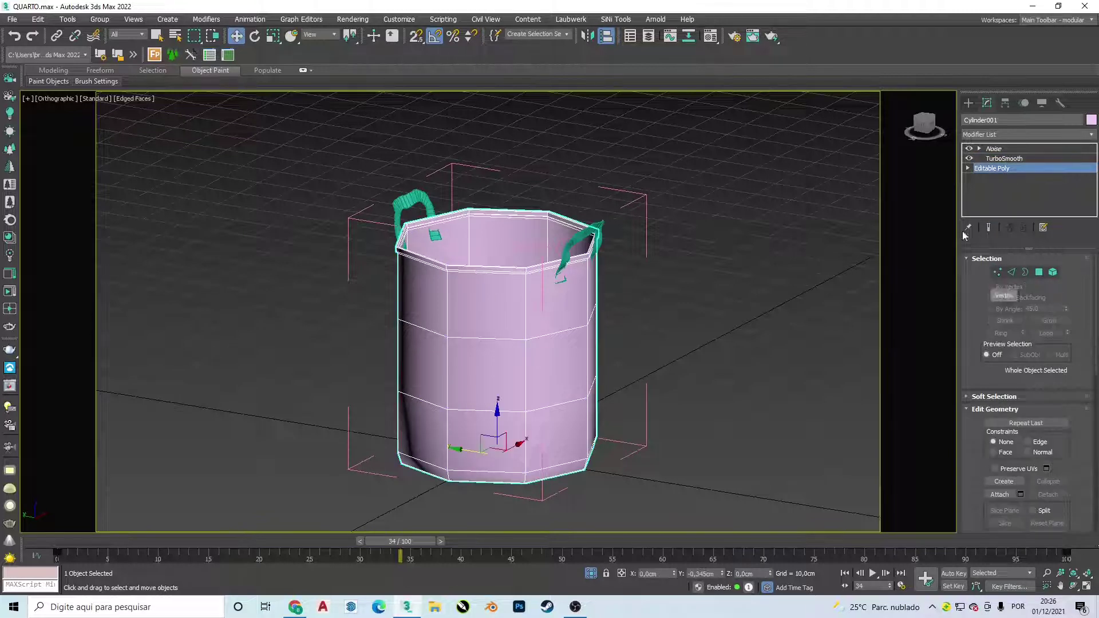
# Raise the cylinder's TurboSmooth iterations to 3 and delete its Noise modifier.
pyautogui.click(1001, 160)
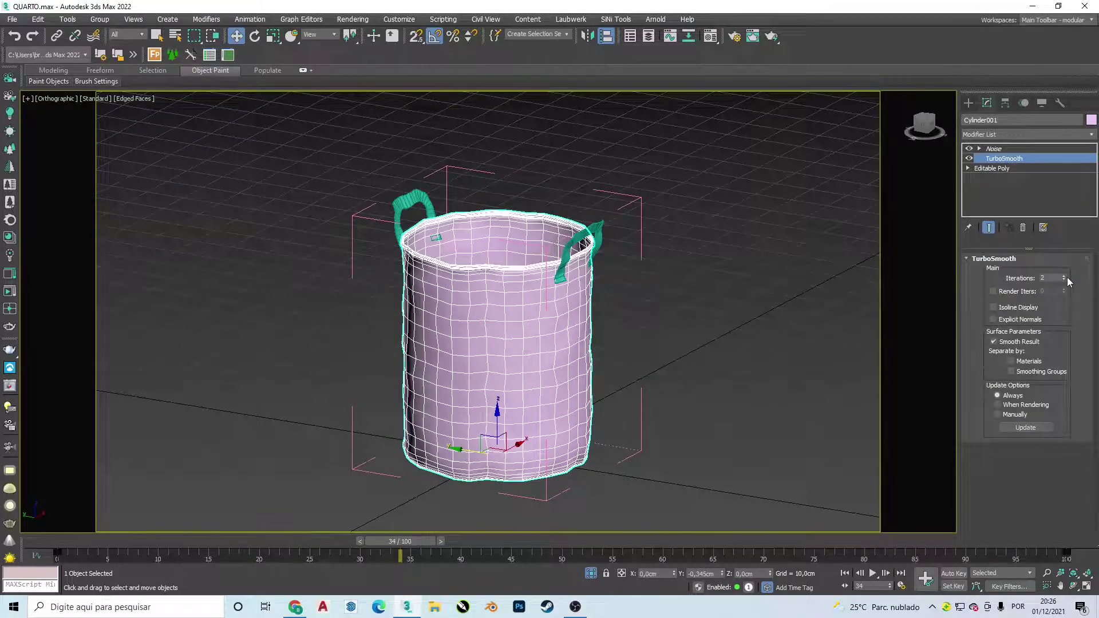
pyautogui.click(1064, 277)
pyautogui.click(992, 149)
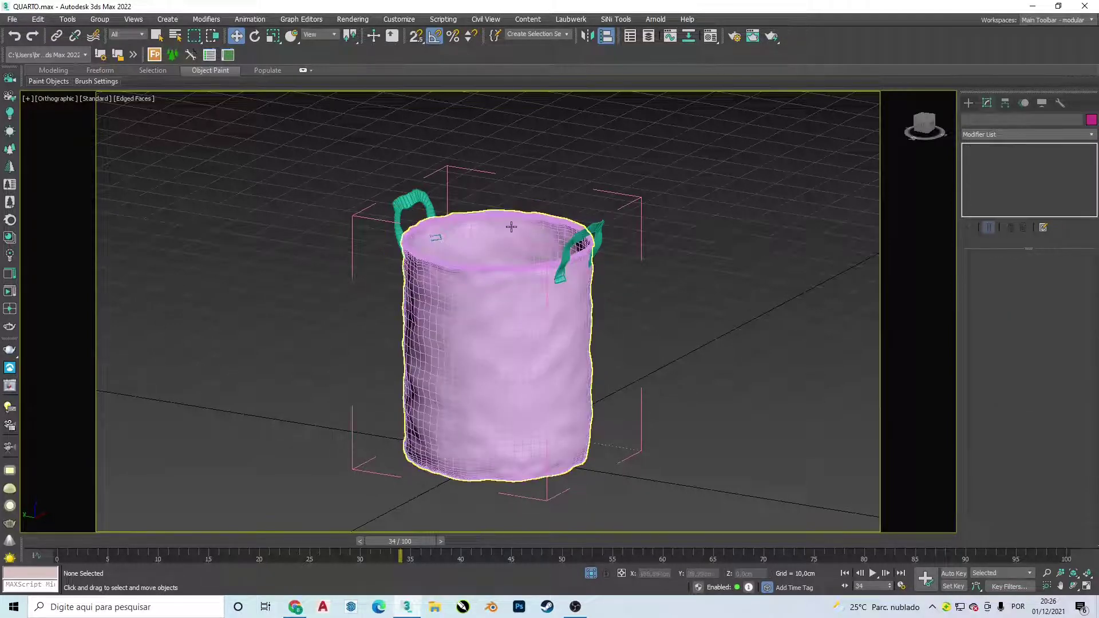
pyautogui.rightClick(994, 149)
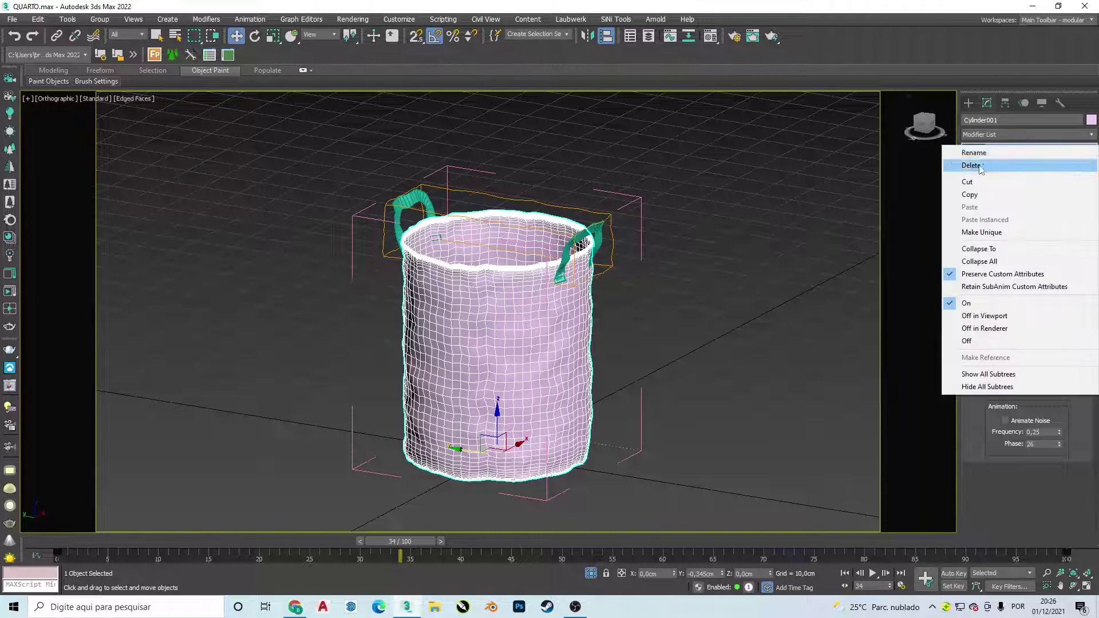
pyautogui.click(996, 164)
pyautogui.click(748, 178)
pyautogui.click(532, 237)
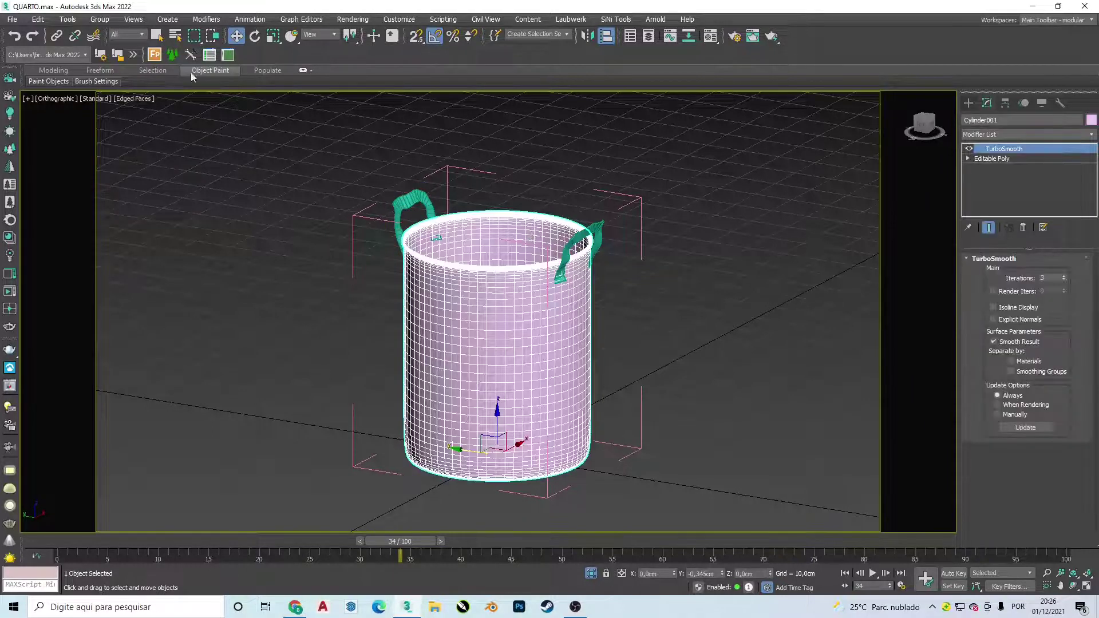
pyautogui.click(100, 19)
# Close the basket group and add a Noise modifier with 1 cm strength on X, Y and Z.
pyautogui.click(109, 85)
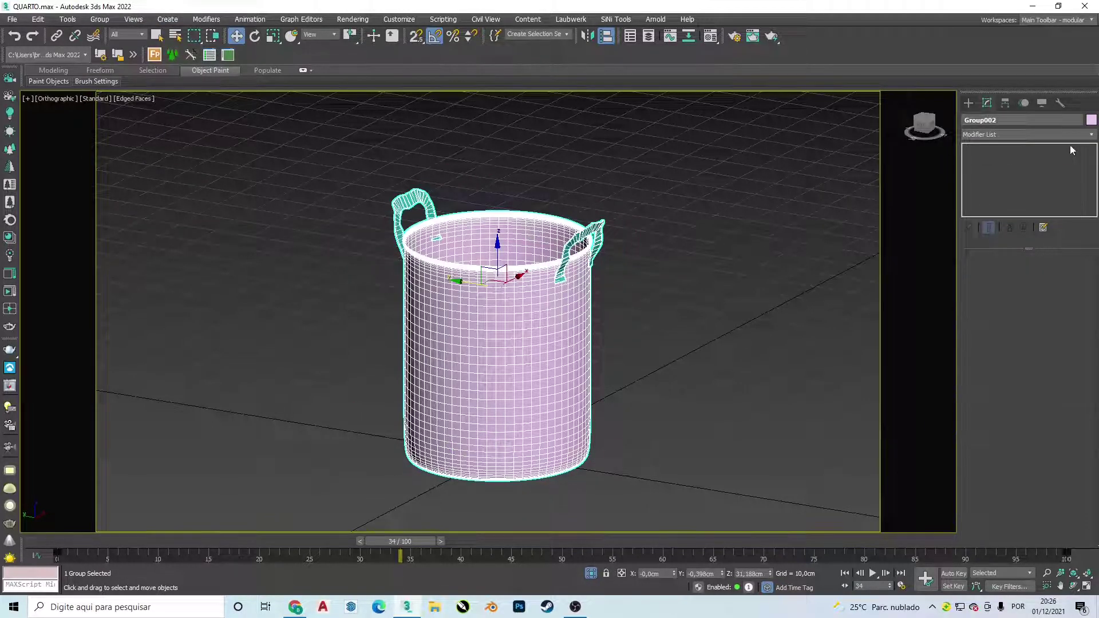
pyautogui.click(1057, 136)
pyautogui.press('n')
pyautogui.press('Return')
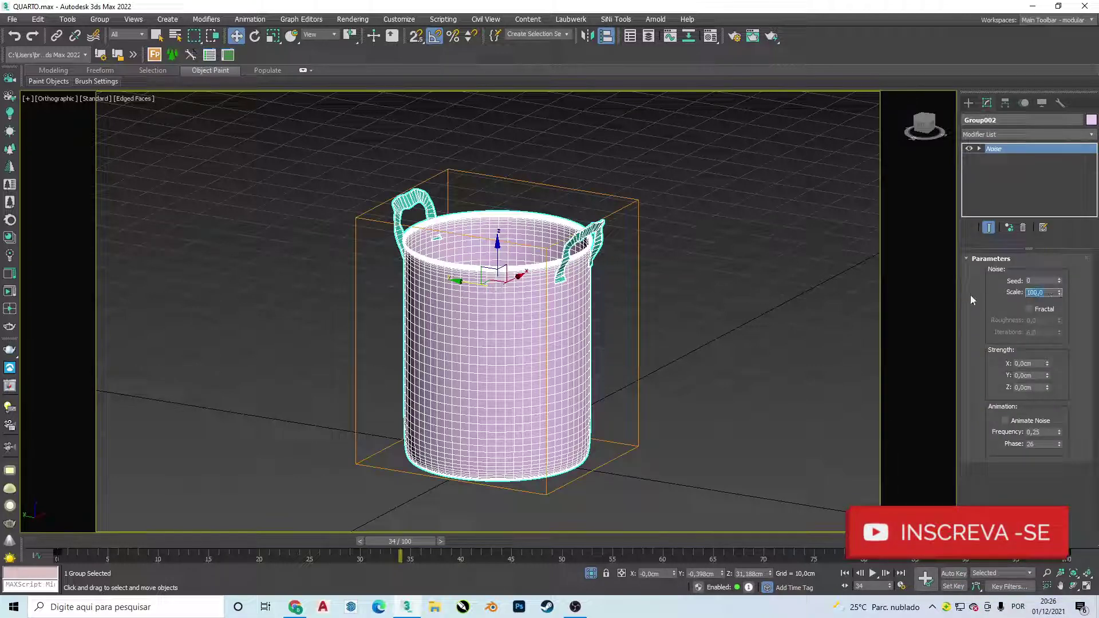
pyautogui.write('1')
pyautogui.press('Tab')
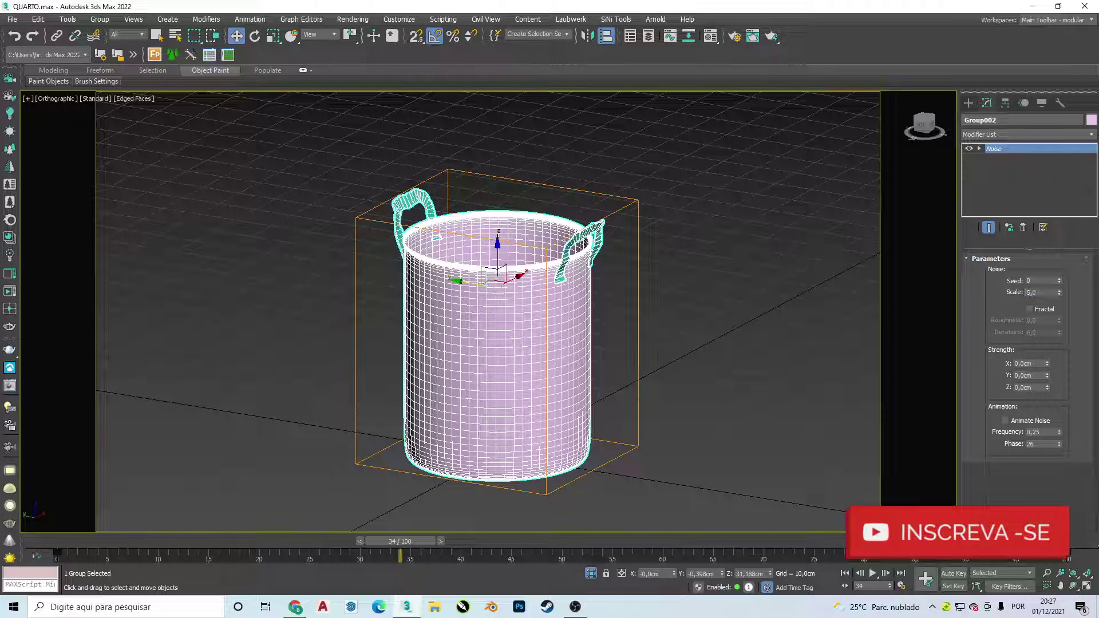
pyautogui.write('1')
pyautogui.press('Tab')
pyautogui.write('1')
pyautogui.press('Tab')
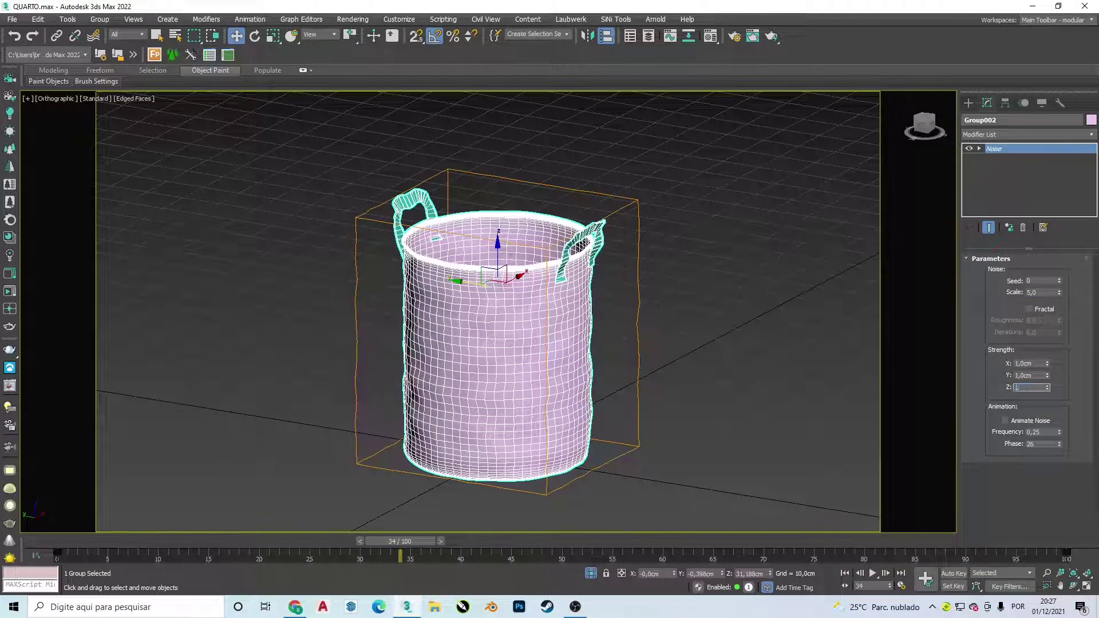
pyautogui.write('1')
pyautogui.press('Return')
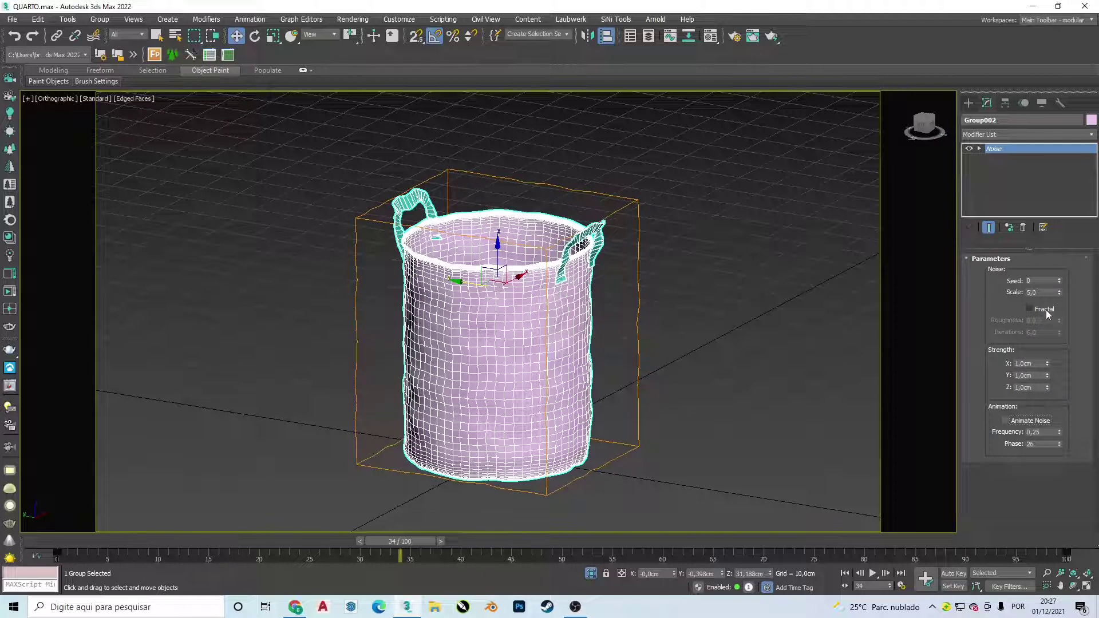
# Enable Fractal noise and adjust the Noise scale, settling on 10.
pyautogui.click(1046, 309)
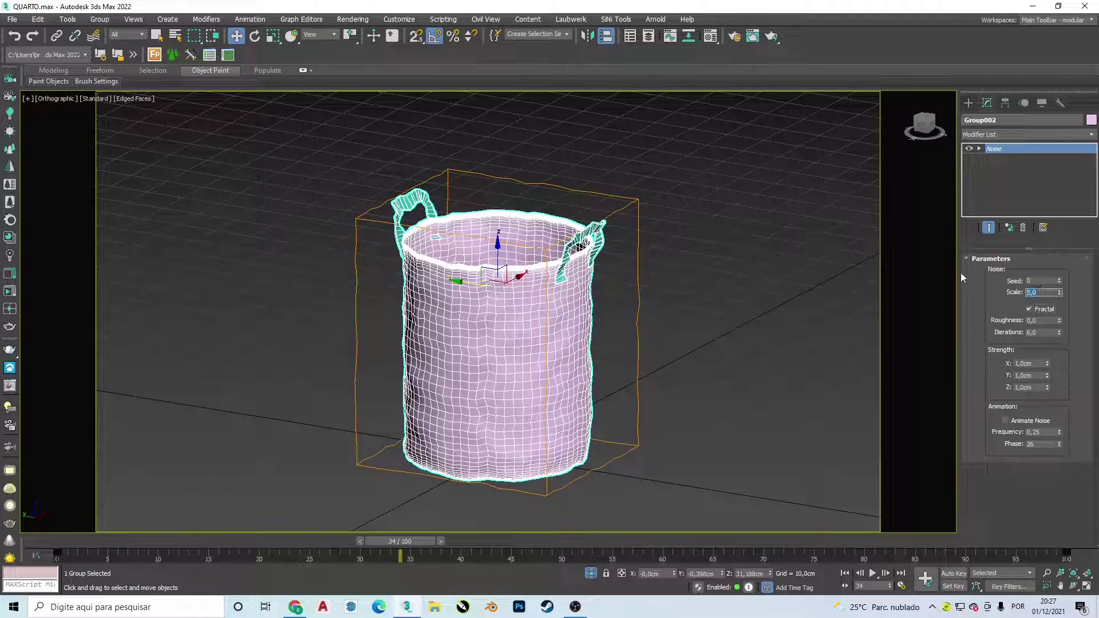
pyautogui.write('3')
pyautogui.press('Return')
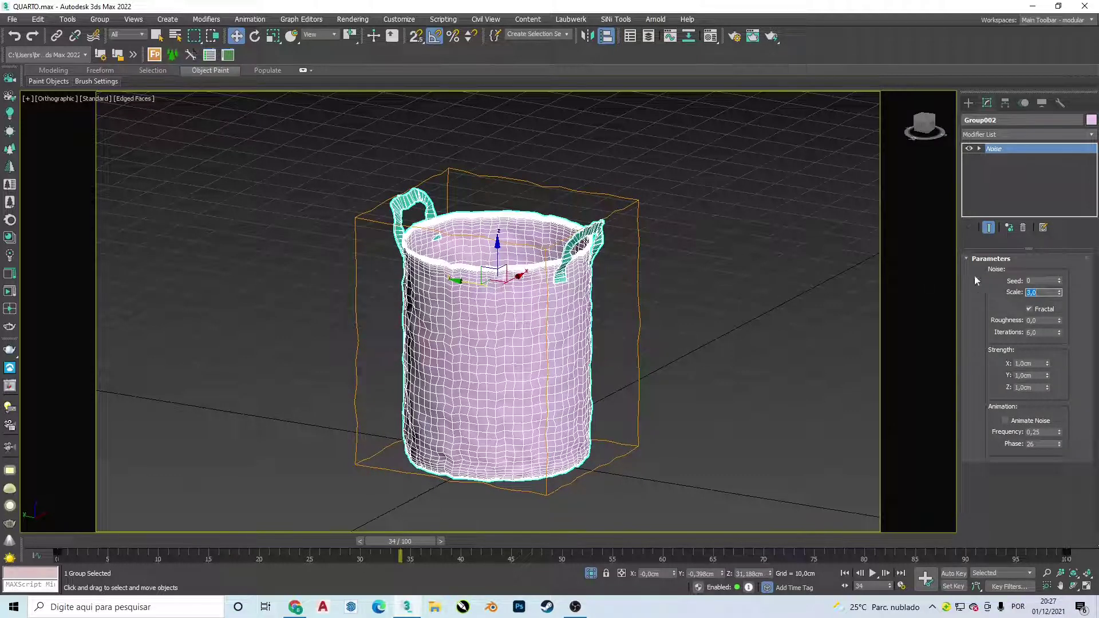
pyautogui.click(690, 313)
pyautogui.press('F3')
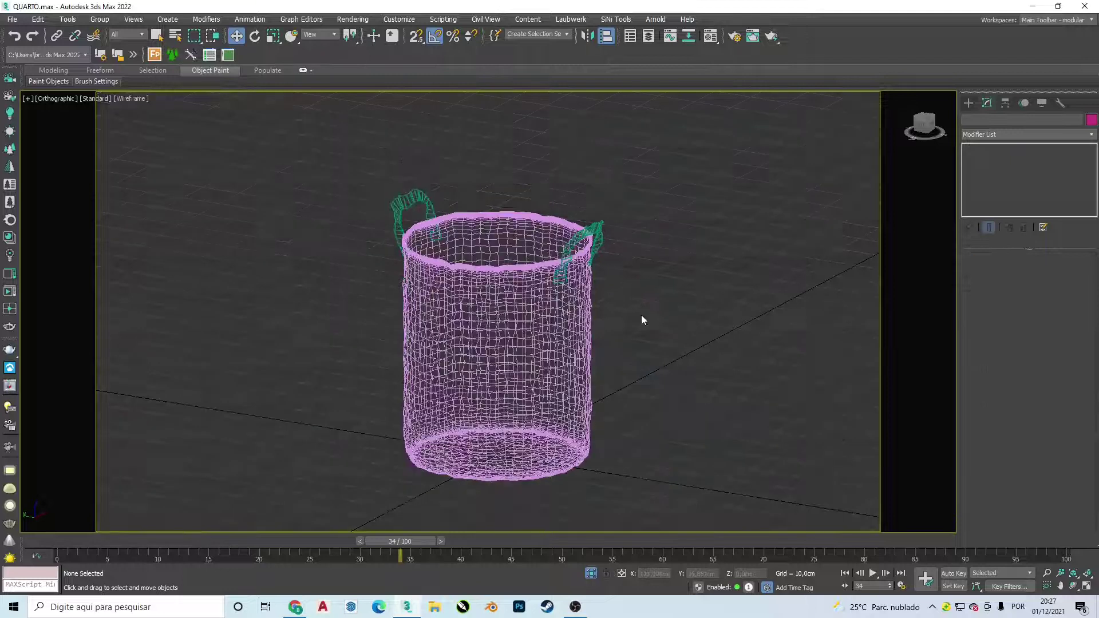
pyautogui.press('F3')
pyautogui.press('F4')
pyautogui.click(536, 312)
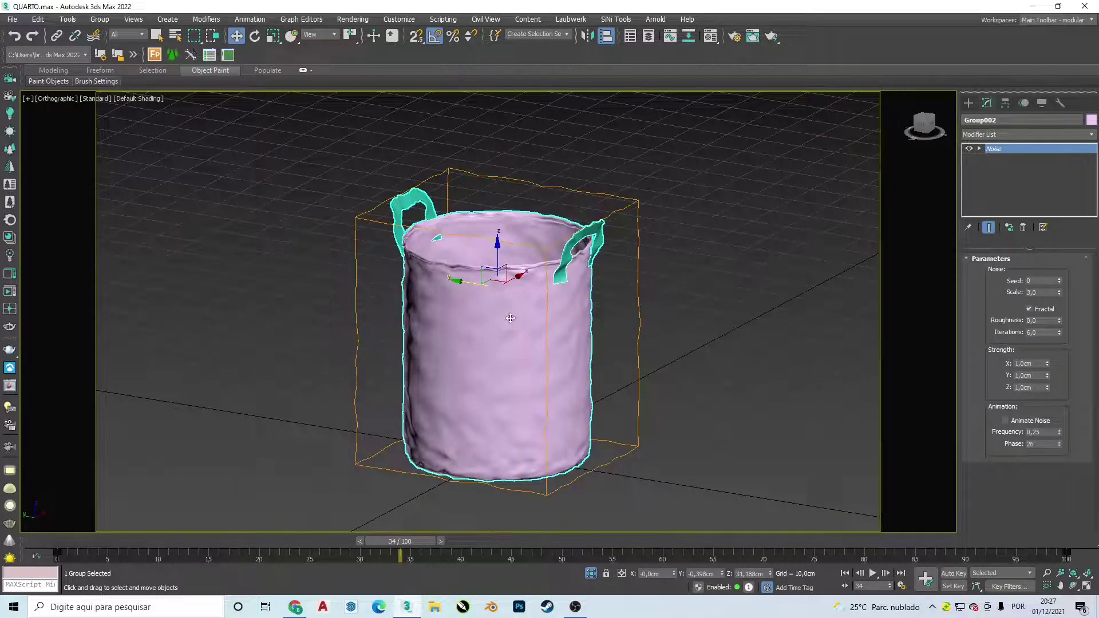
pyautogui.scroll(2, 536, 312)
pyautogui.scroll(1, 536, 311)
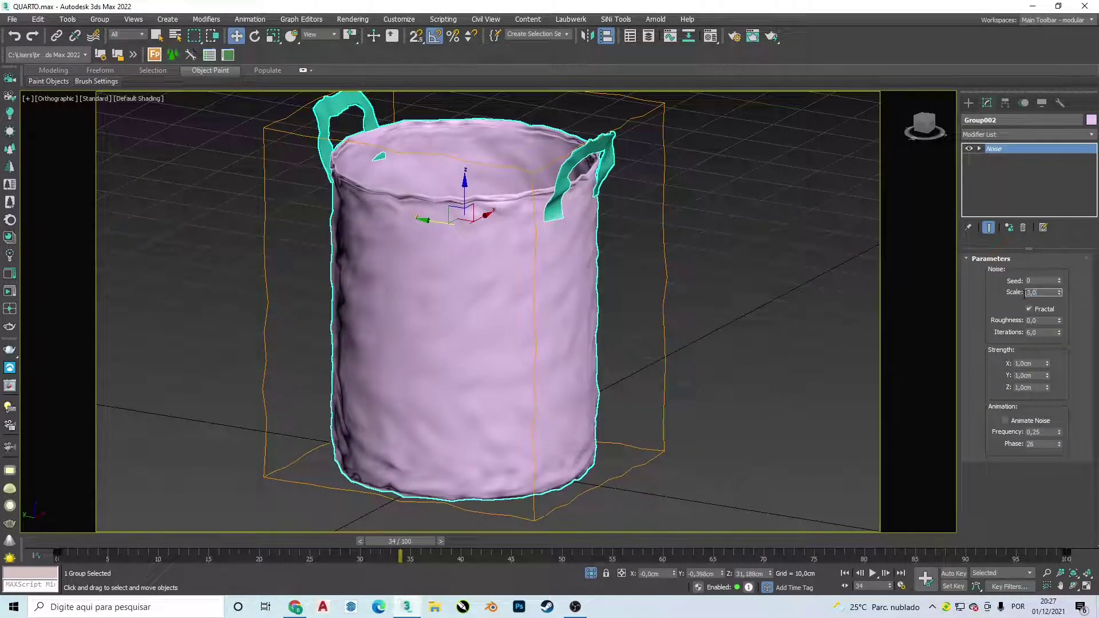
pyautogui.write('10')
pyautogui.press('Return')
# Orbit around the basket to inspect its crumpled fabric surface.
pyautogui.click(736, 290)
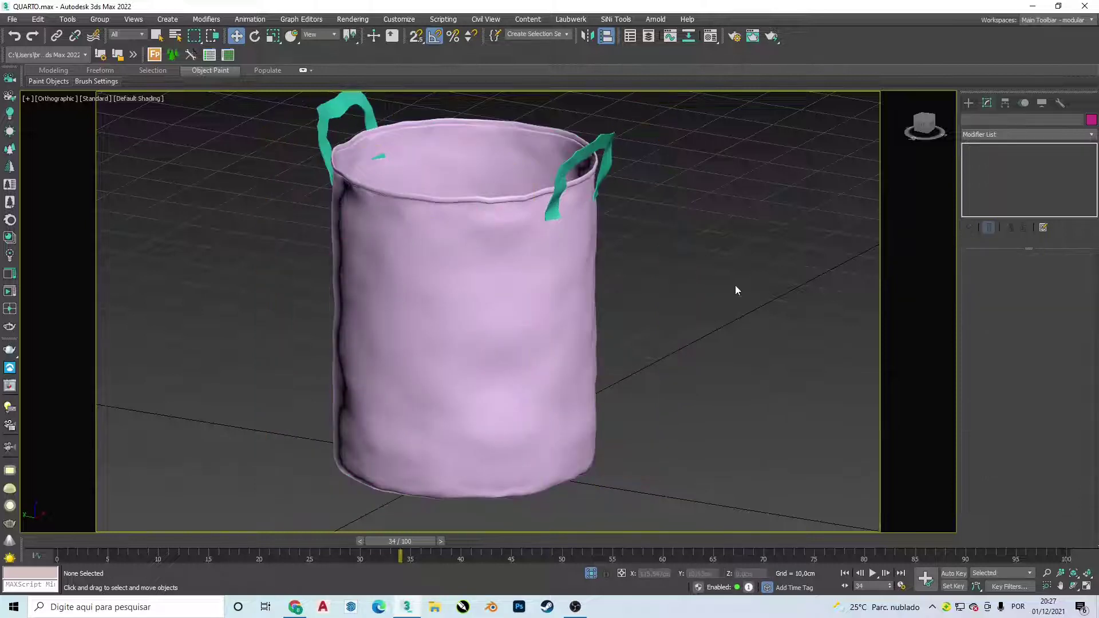
pyautogui.scroll(-1, 700, 287)
pyautogui.click(504, 252)
pyautogui.scroll(1, 492, 240)
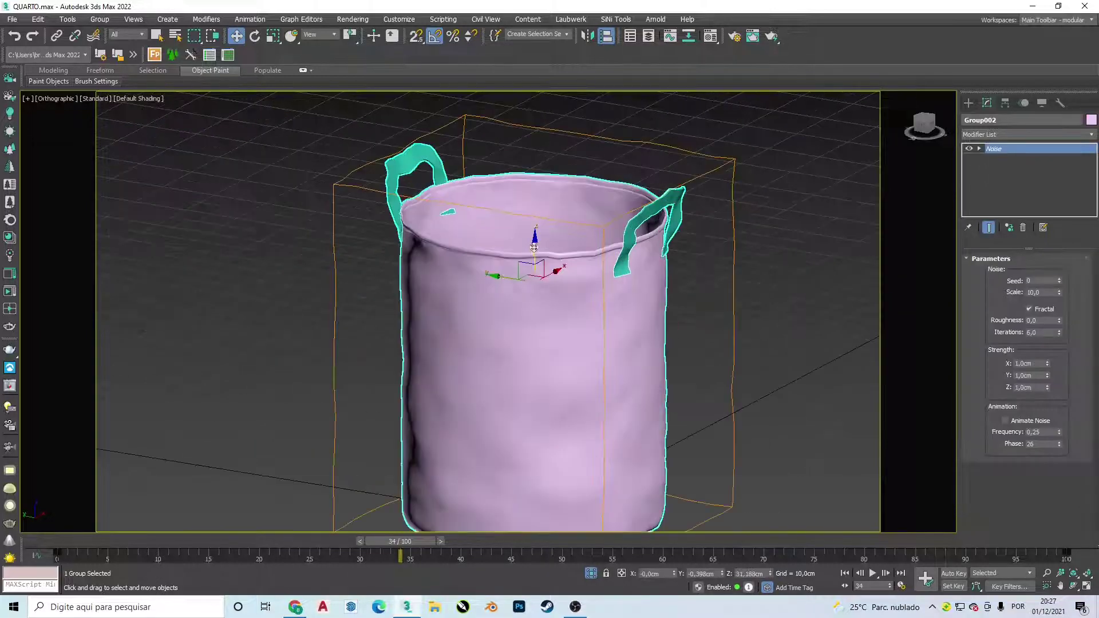
pyautogui.scroll(1, 433, 228)
pyautogui.keyDown('alt'); pyautogui.moveTo(433, 227); pyautogui.dragTo(374, 161, button='middle'); pyautogui.keyUp('alt')
pyautogui.click(389, 146)
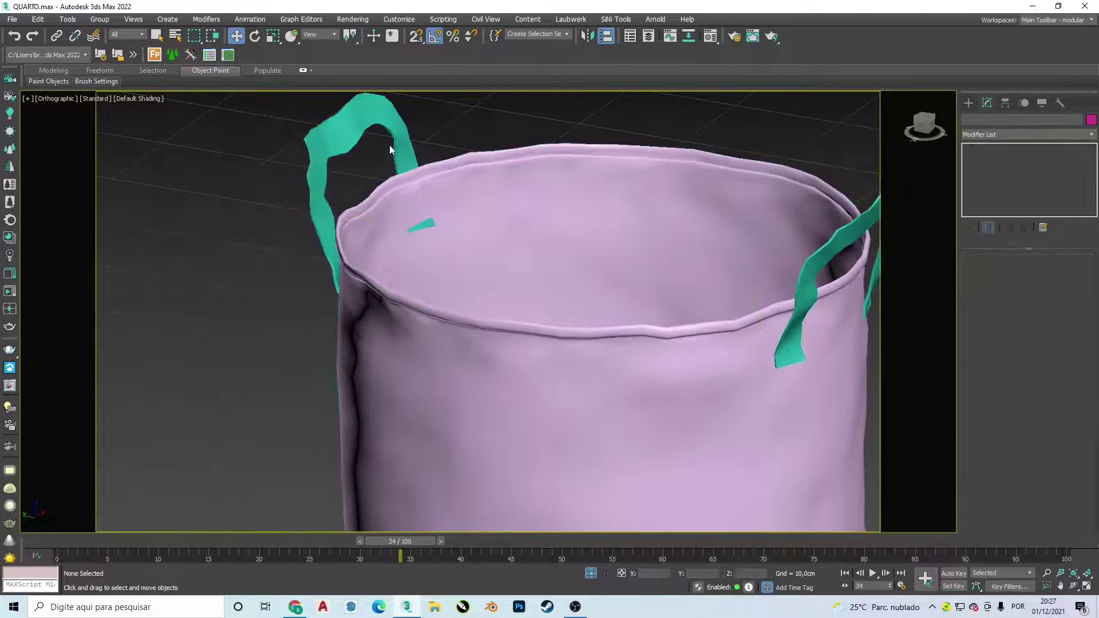
# Open the basket group and enter Edit Poly vertex mode on the left handle Rectangle001.
pyautogui.click(1003, 136)
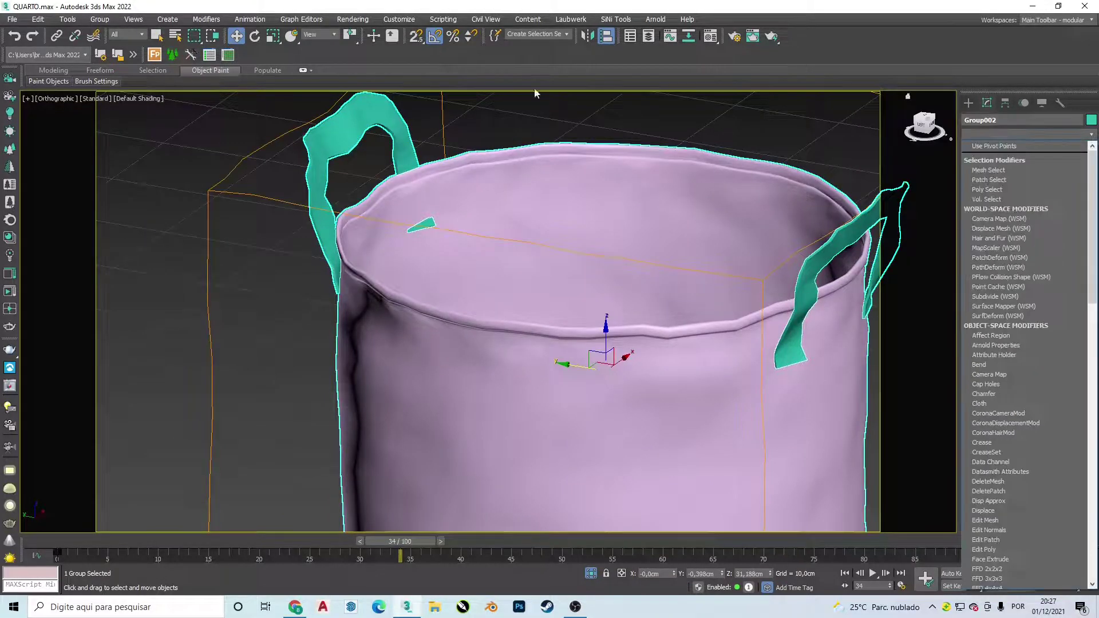
pyautogui.click(95, 22)
pyautogui.click(98, 19)
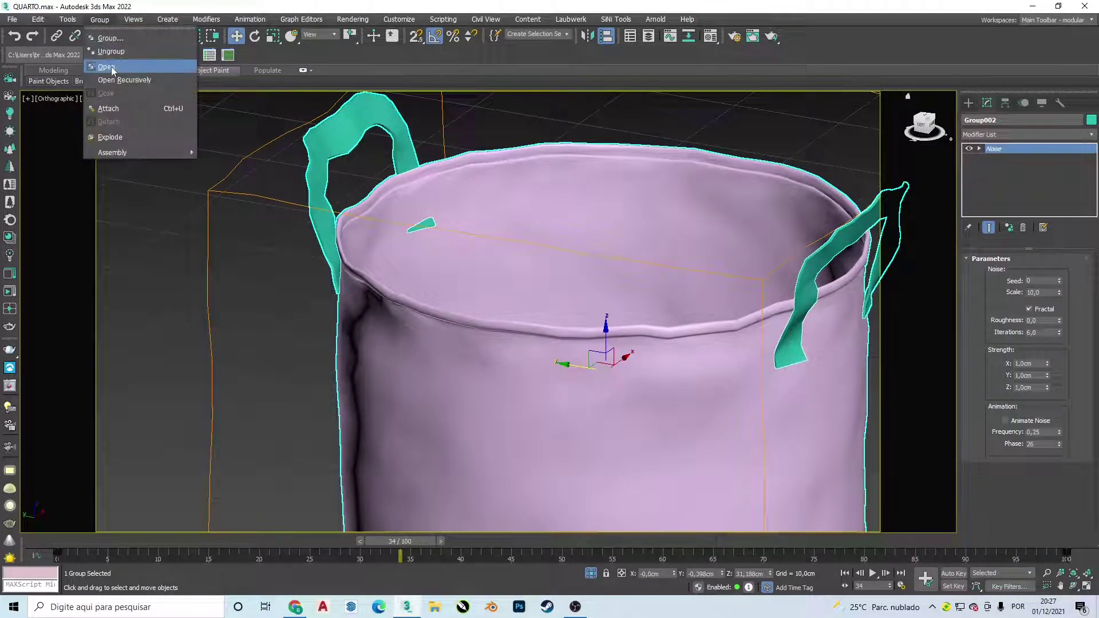
pyautogui.click(107, 72)
pyautogui.click(402, 153)
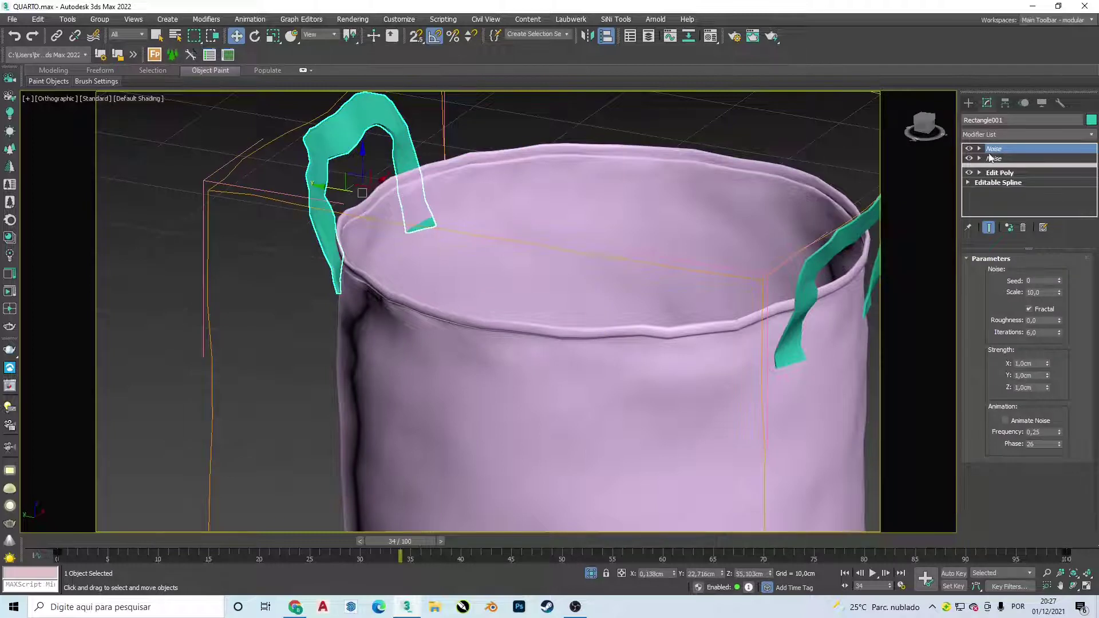
pyautogui.click(1003, 174)
pyautogui.click(998, 349)
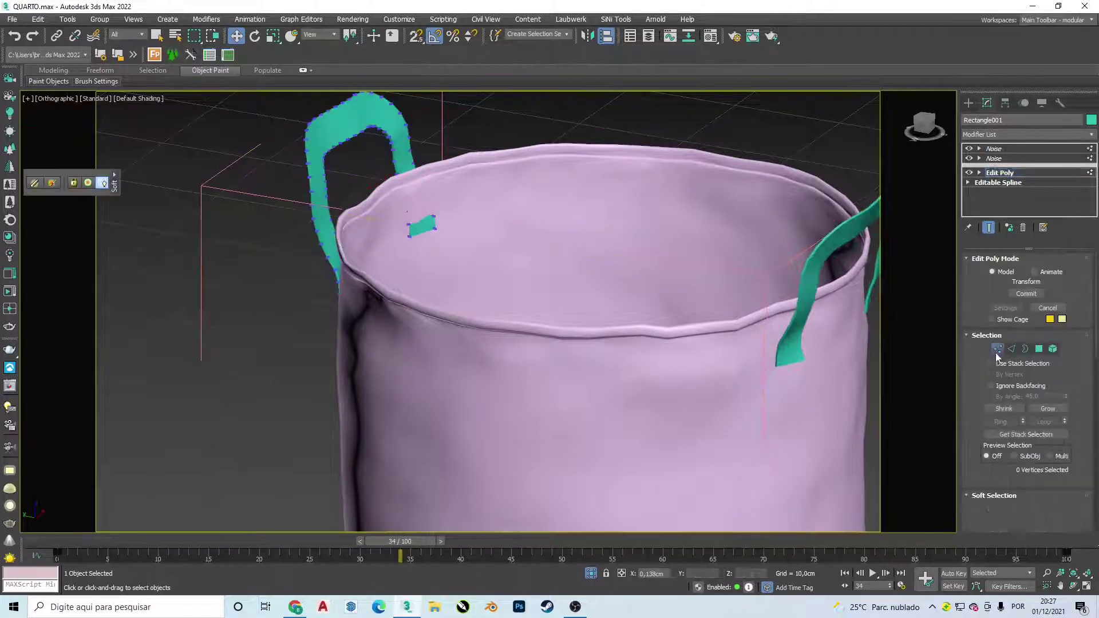
# Shift the four stray patch vertices slightly using a 5 cm soft-selection falloff.
pyautogui.moveTo(463, 215); pyautogui.dragTo(401, 247)
pyautogui.scroll(2, 422, 223)
pyautogui.scroll(-5, 422, 224)
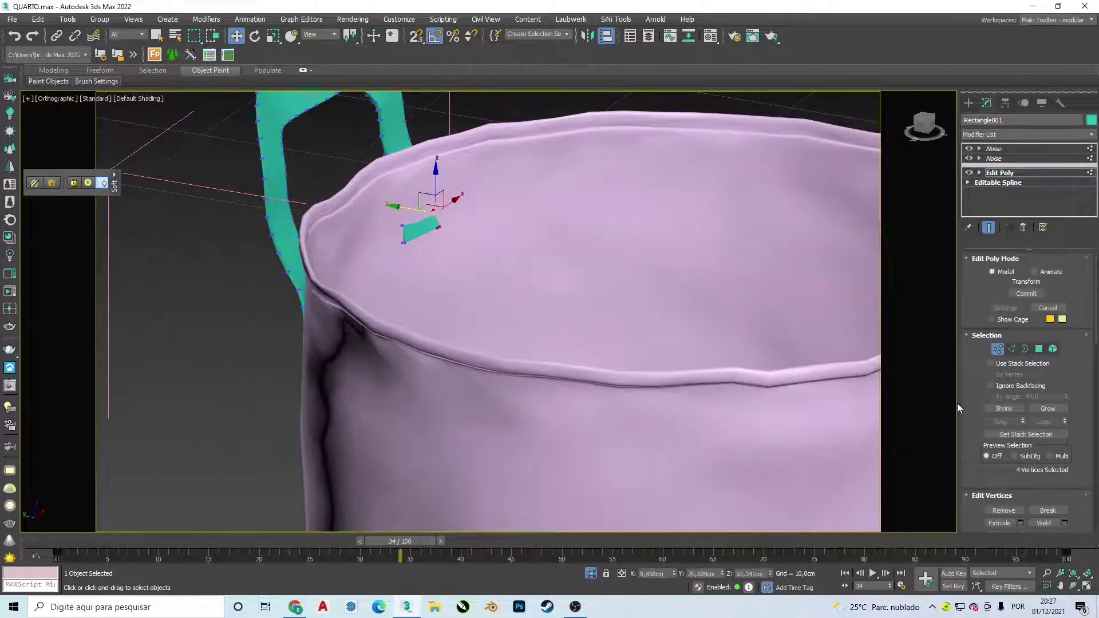
pyautogui.scroll(-3, 1024, 430)
pyautogui.scroll(-1, 1032, 430)
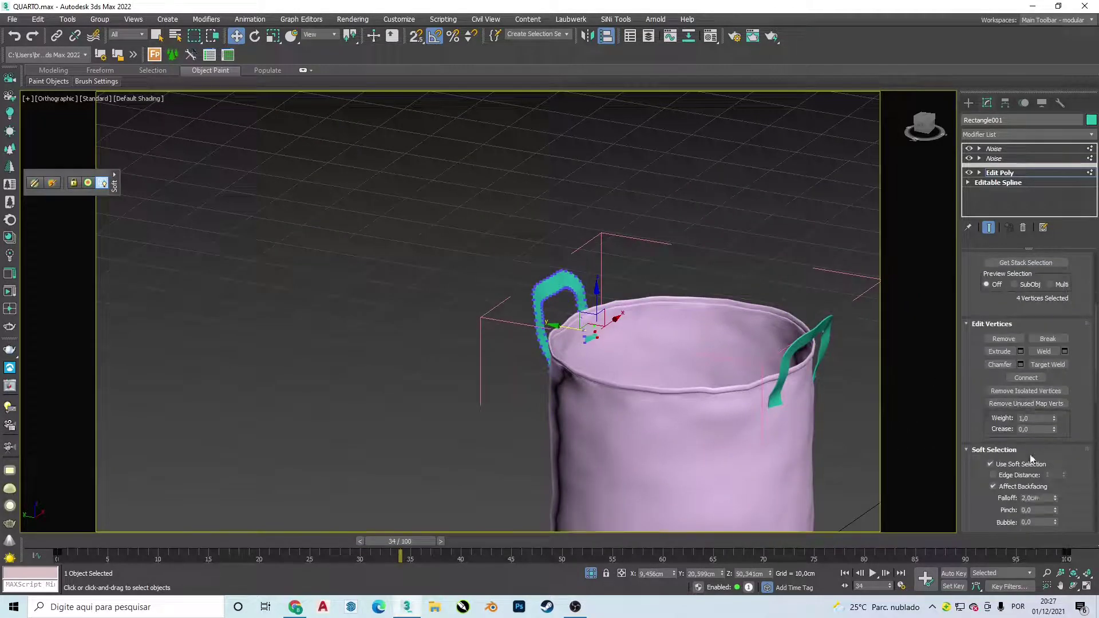
pyautogui.scroll(-1, 1031, 426)
pyautogui.scroll(-1, 1031, 422)
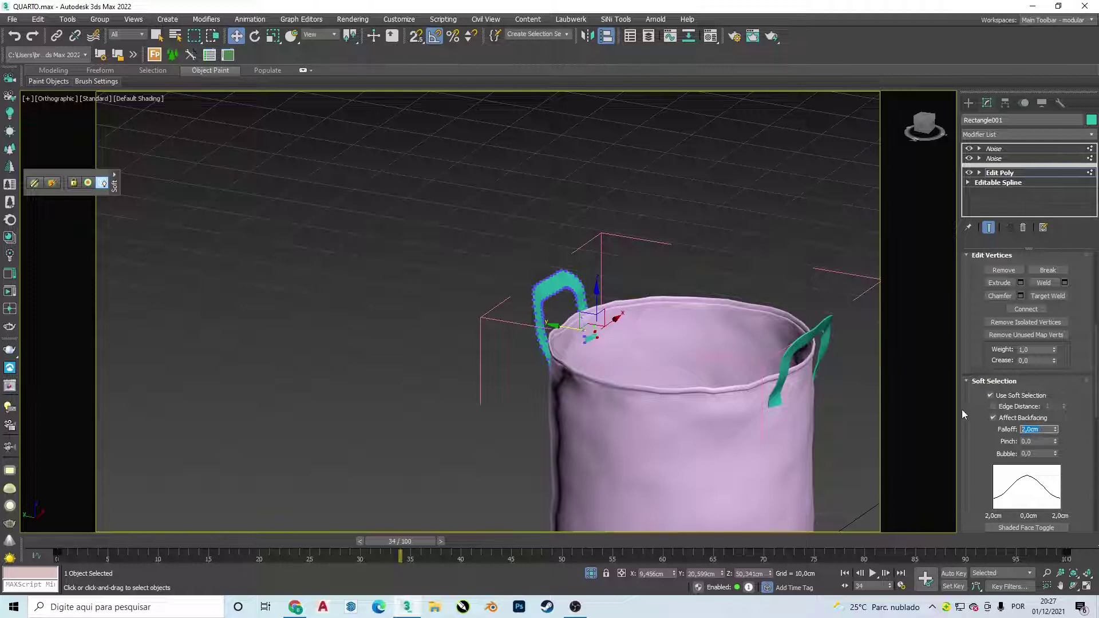
pyautogui.write('5')
pyautogui.press('Return')
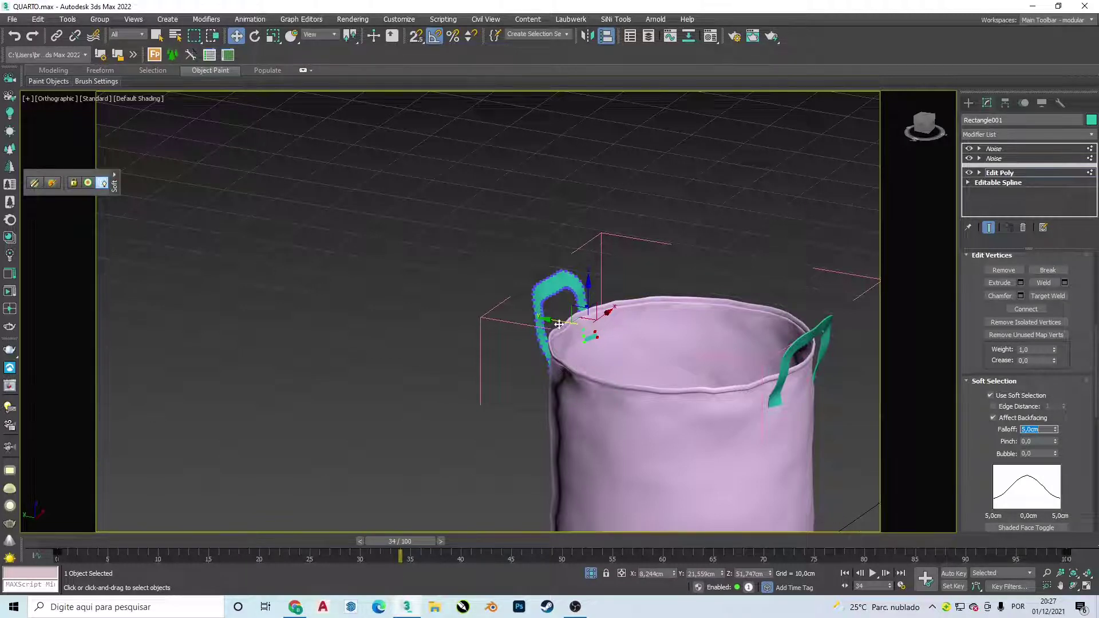
pyautogui.moveTo(559, 324); pyautogui.dragTo(552, 322)
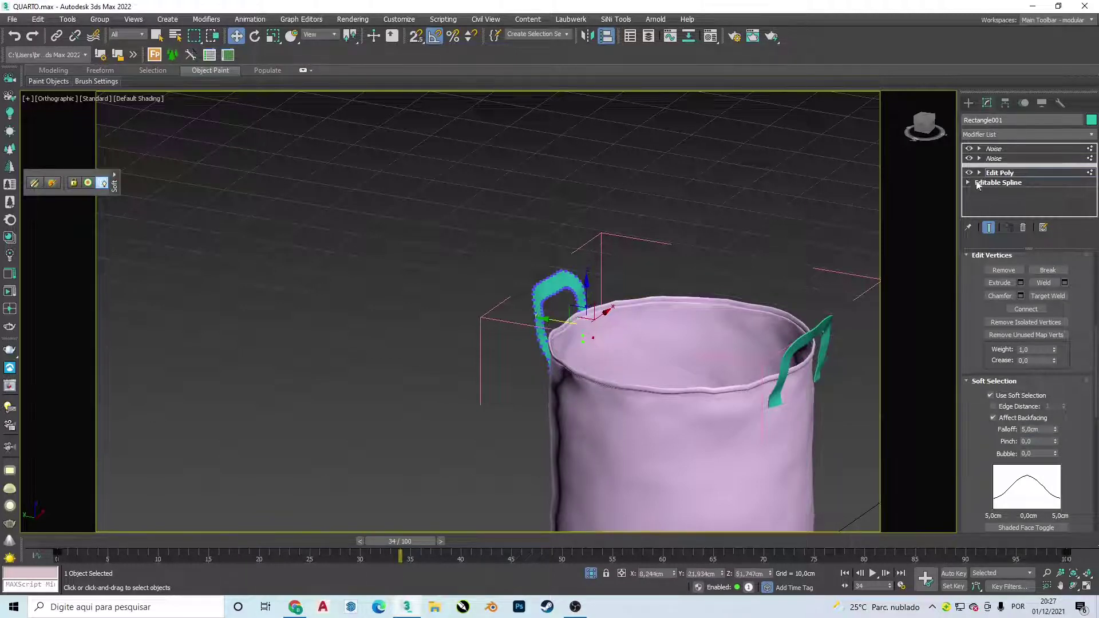
# Delete the duplicate Noise modifier from the handle, then select the basket body.
pyautogui.click(1003, 159)
pyautogui.rightClick(1003, 159)
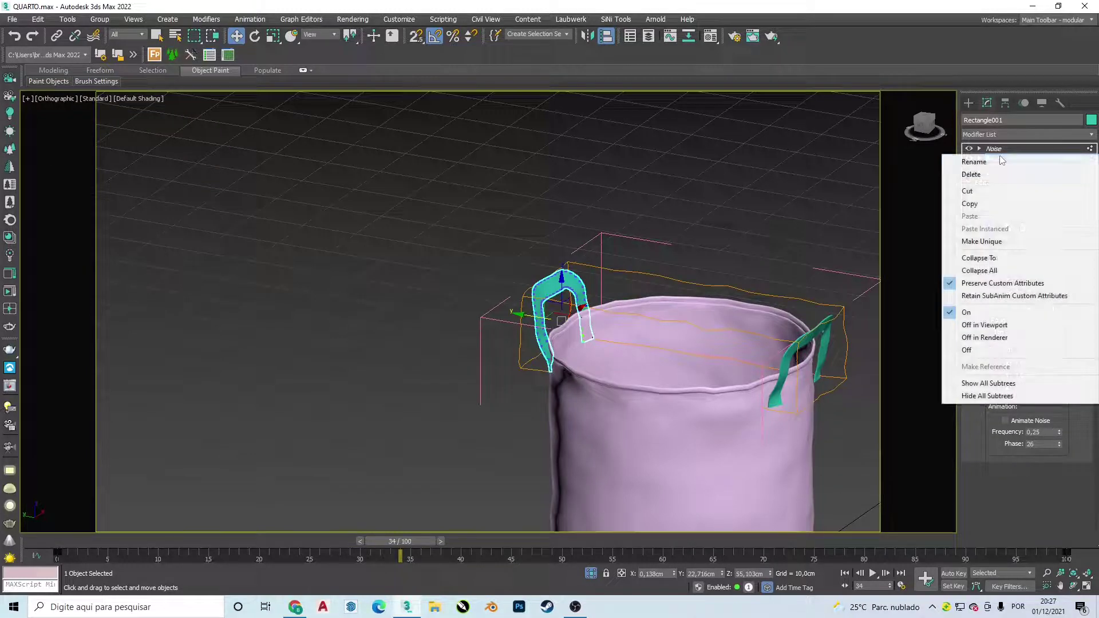
pyautogui.click(990, 173)
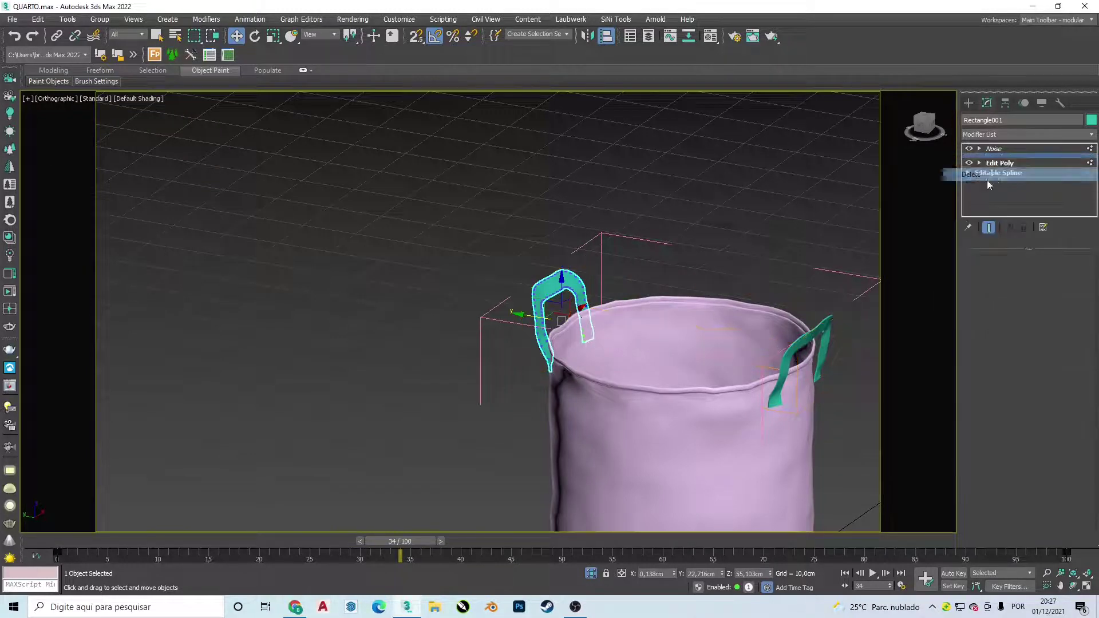
pyautogui.click(998, 350)
pyautogui.click(996, 148)
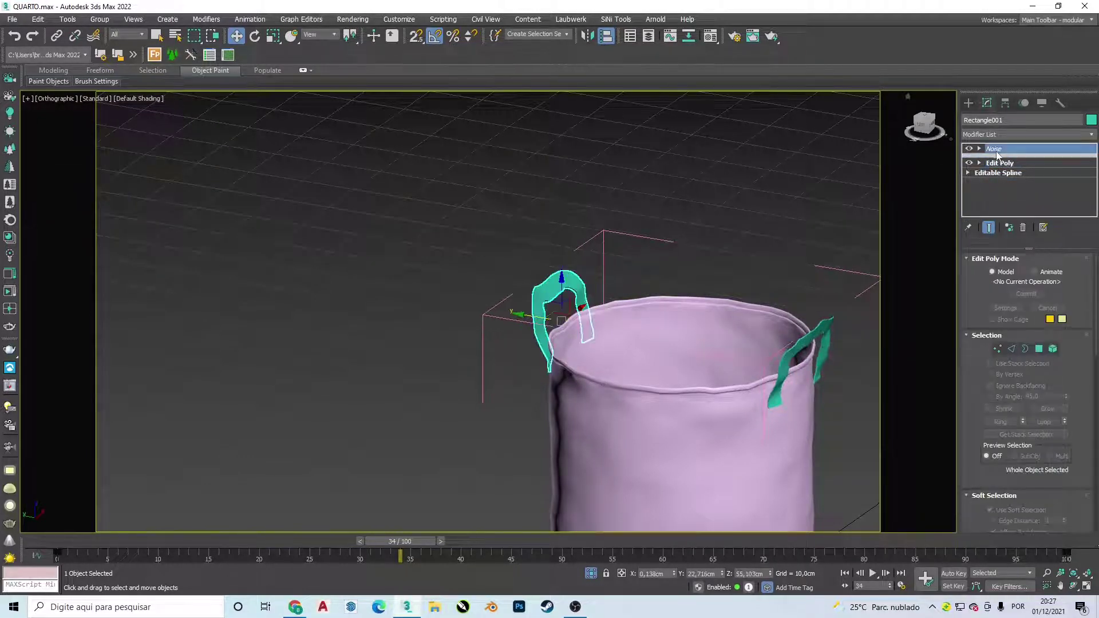
pyautogui.click(791, 167)
pyautogui.scroll(-3, 744, 193)
pyautogui.moveTo(683, 194); pyautogui.dragTo(637, 126, button='middle')
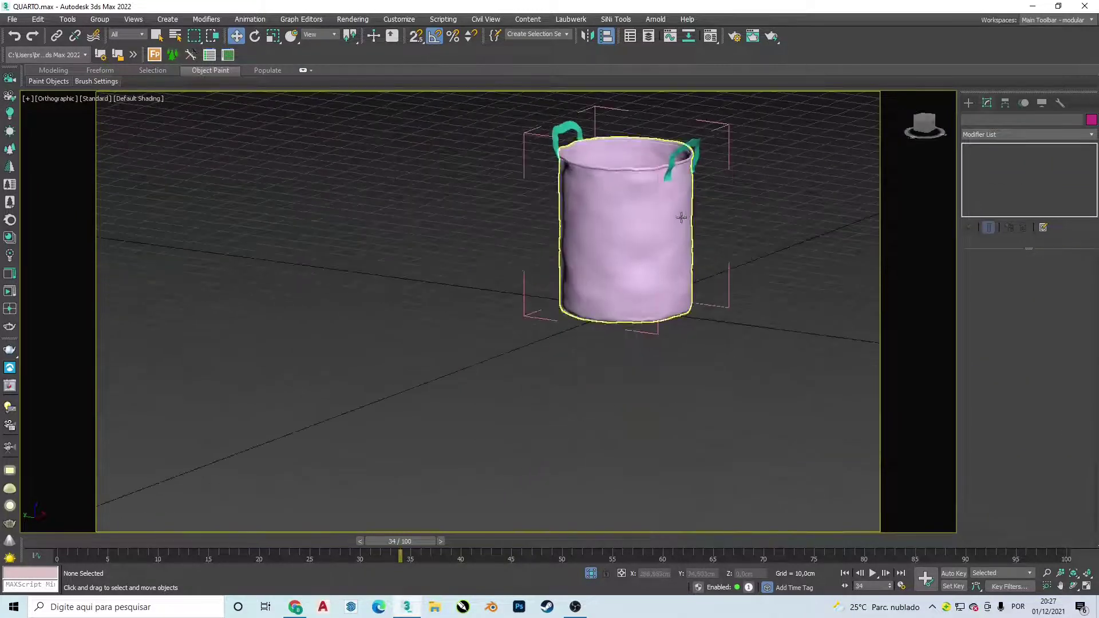
pyautogui.click(597, 208)
# Close the basket group, end isolation and switch to the Top view.
pyautogui.click(100, 19)
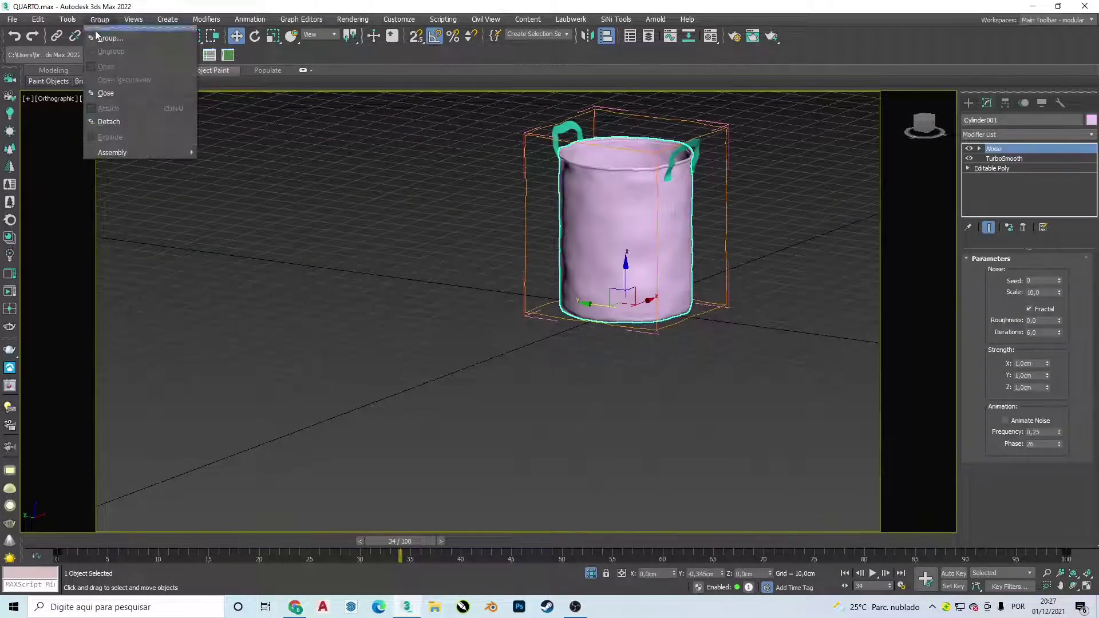
pyautogui.click(109, 90)
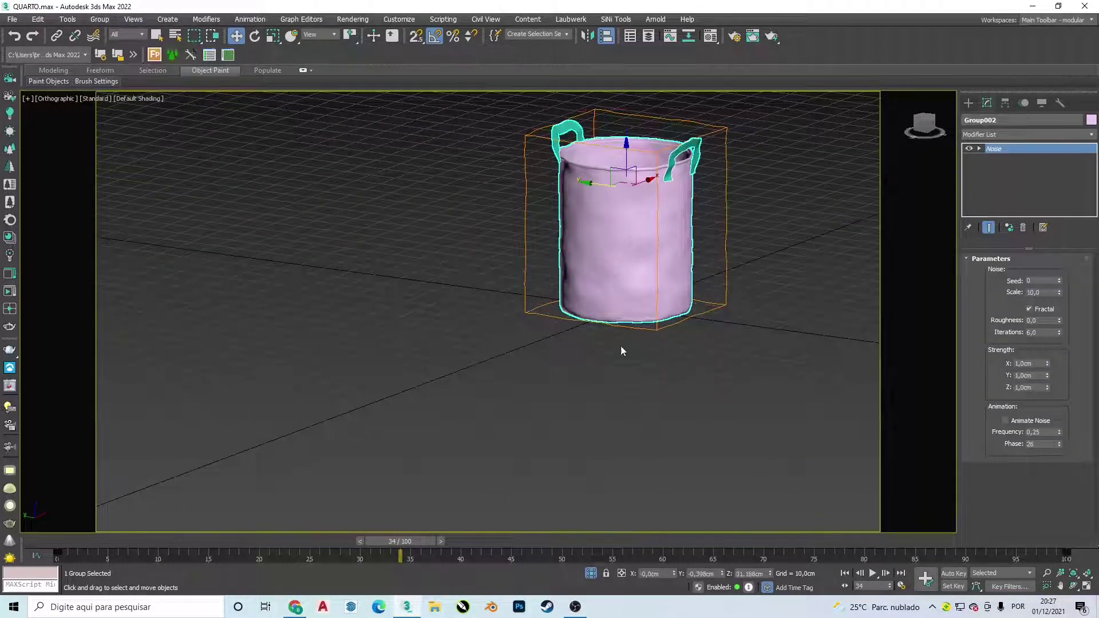
pyautogui.click(593, 571)
pyautogui.press('t')
# In wireframe Top view, move the basket group beside the bed and rotate it 25°.
pyautogui.moveTo(601, 315); pyautogui.dragTo(467, 290, button='middle')
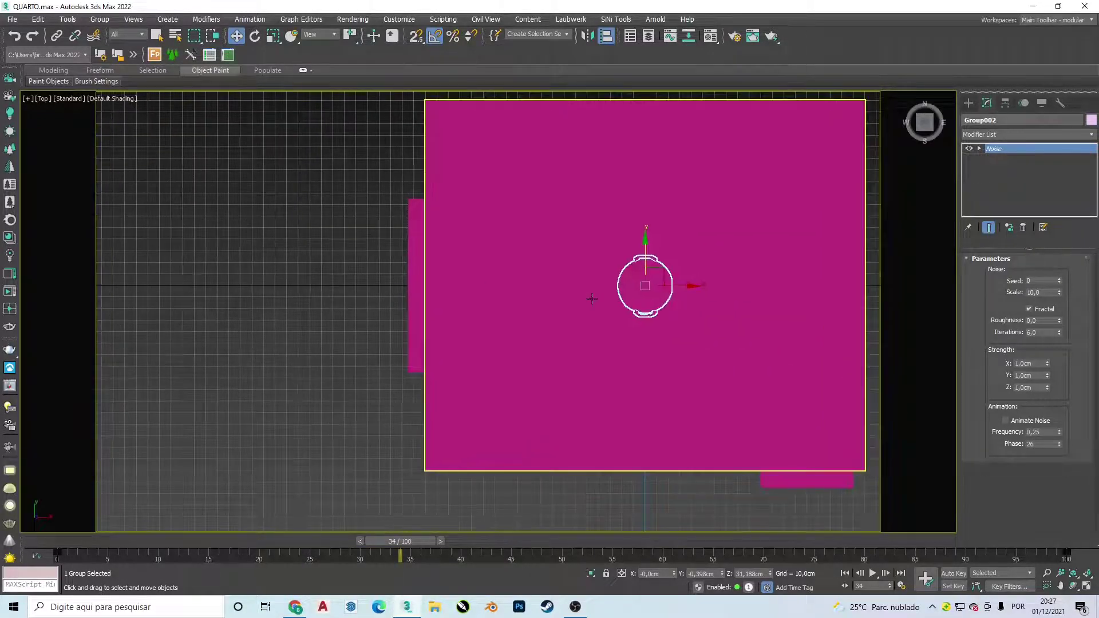
pyautogui.scroll(-5, 630, 309)
pyautogui.press('F3')
pyautogui.scroll(-2, 763, 326)
pyautogui.moveTo(492, 295)
pyautogui.mouseDown()
pyautogui.moveTo(672, 270)
pyautogui.moveTo(701, 235)
pyautogui.mouseUp()
pyautogui.scroll(2, 677, 281)
pyautogui.press('e')
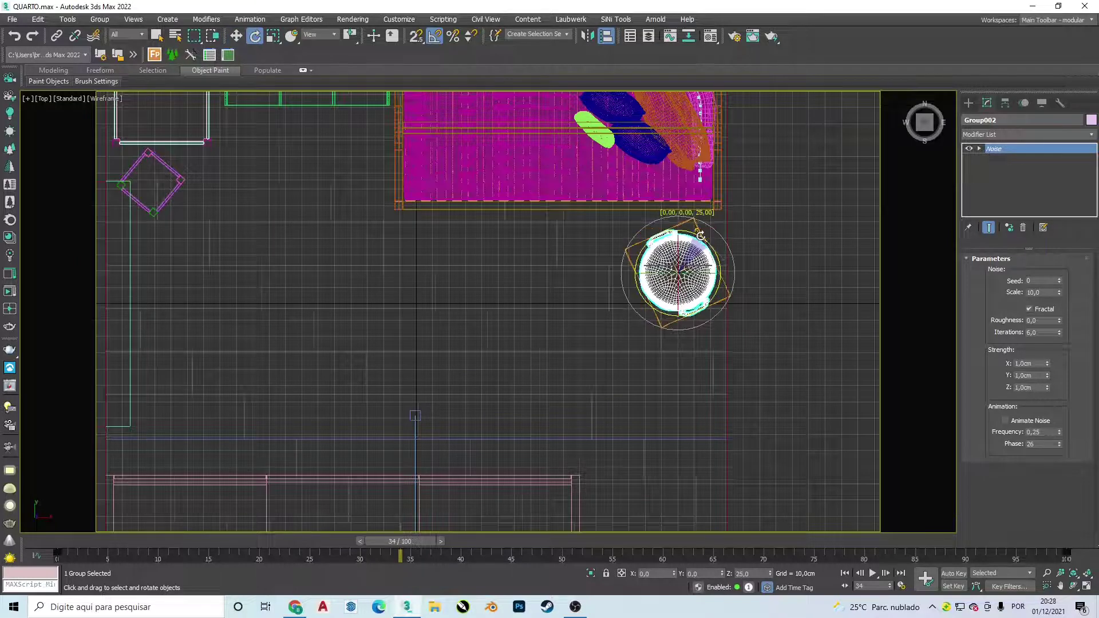
pyautogui.click(658, 343)
pyautogui.scroll(-4, 660, 274)
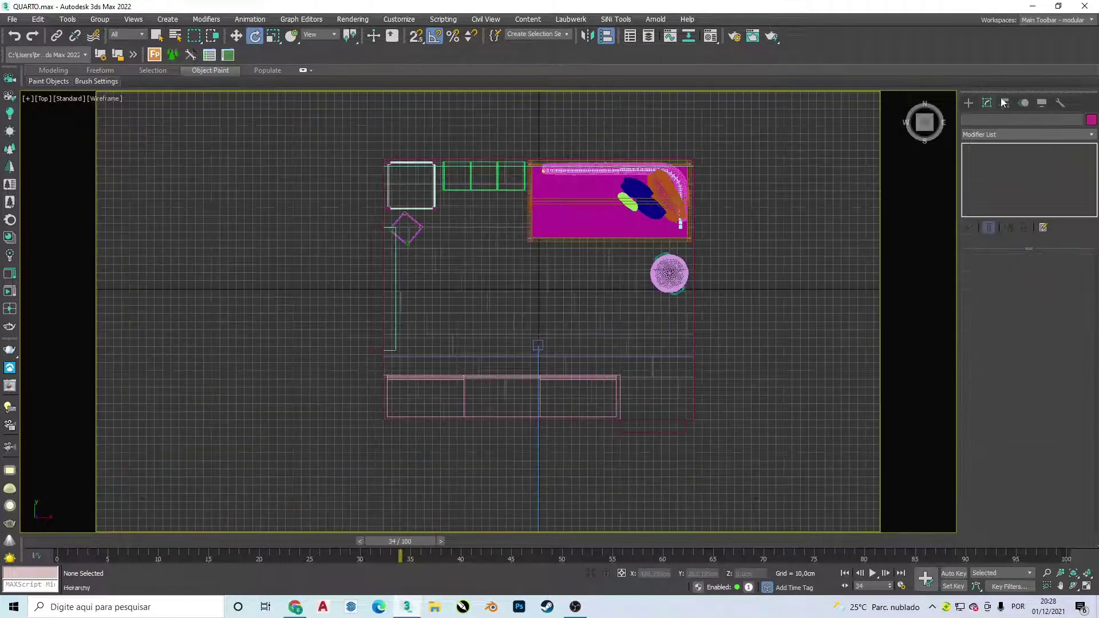
# Create a flat rug box mid-room, 160 × 100 cm and 0.3 cm thick.
pyautogui.click(969, 102)
pyautogui.click(968, 121)
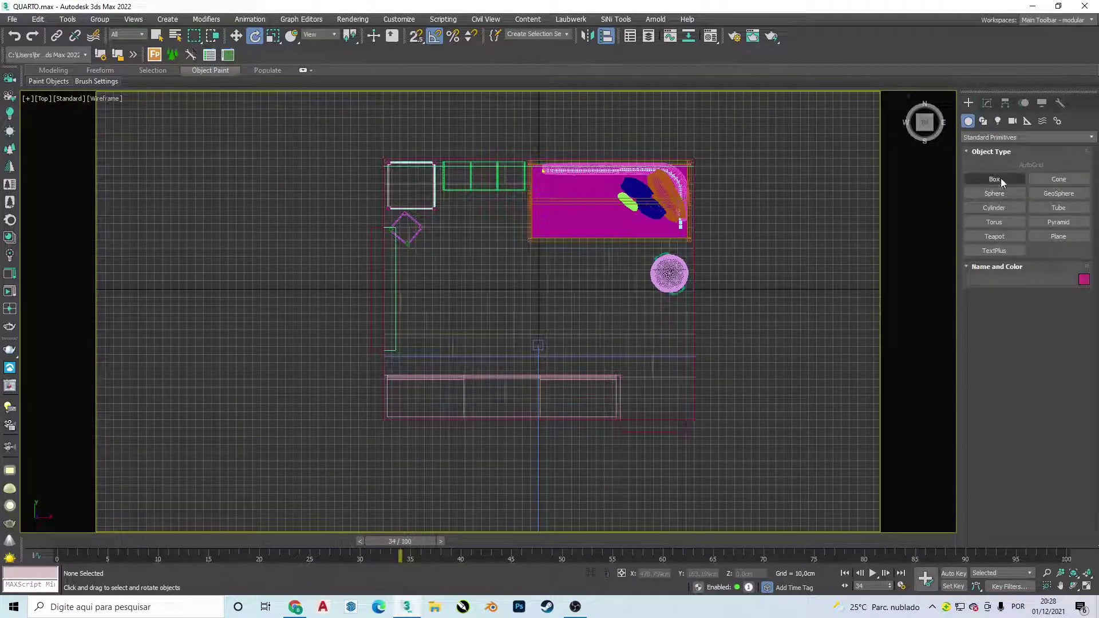
pyautogui.click(994, 179)
pyautogui.moveTo(501, 253); pyautogui.dragTo(633, 326)
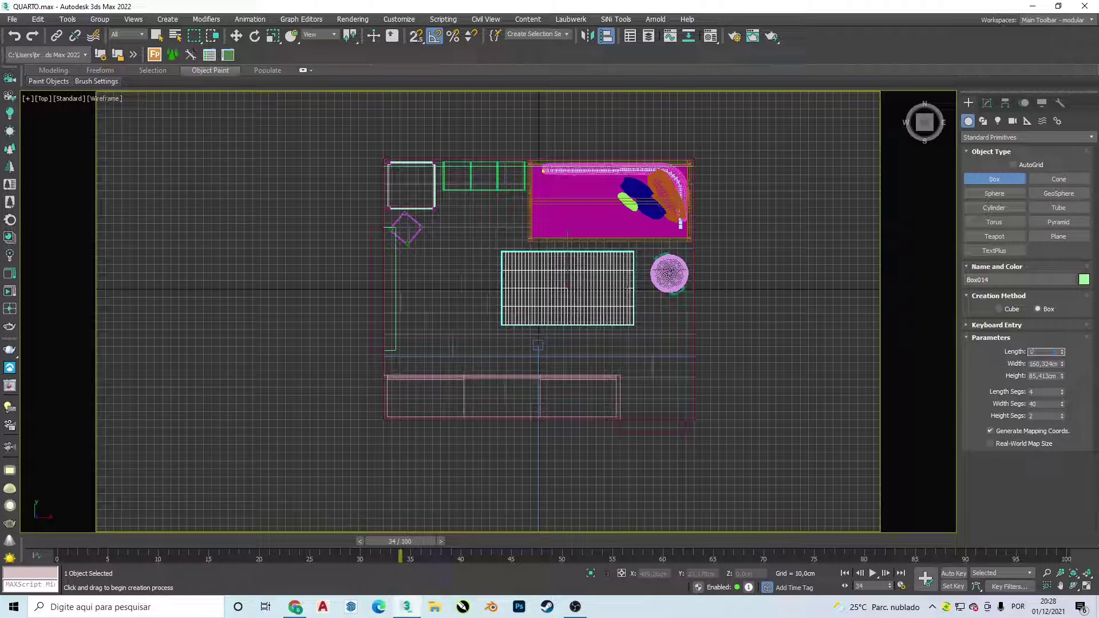
pyautogui.write('160')
pyautogui.press('Tab')
pyautogui.write('15')
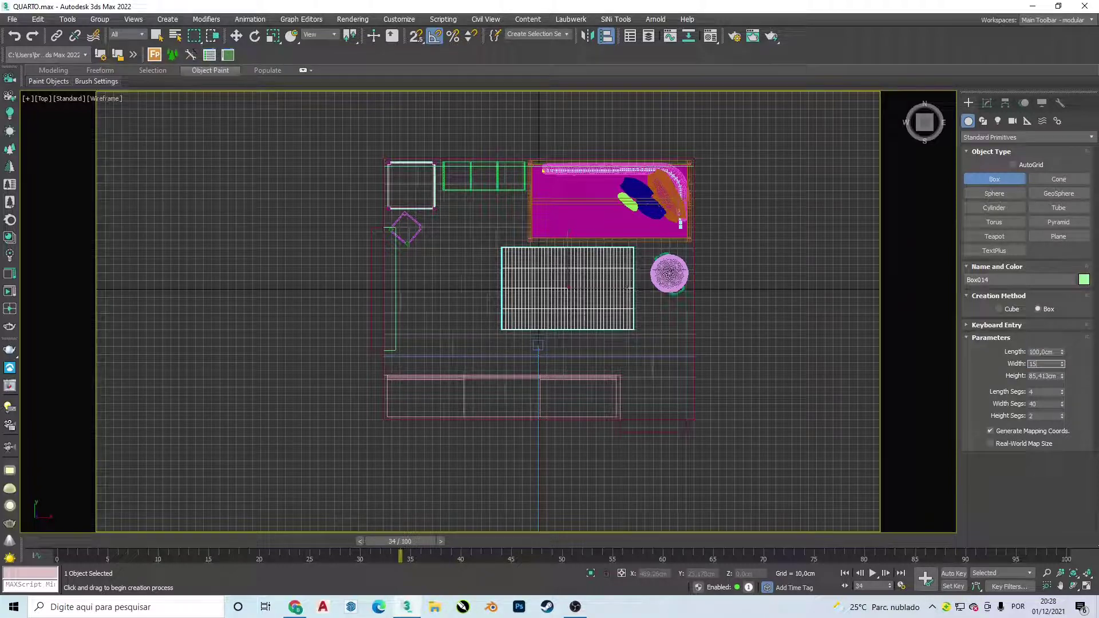
pyautogui.write('0,0cm')
pyautogui.press('Tab')
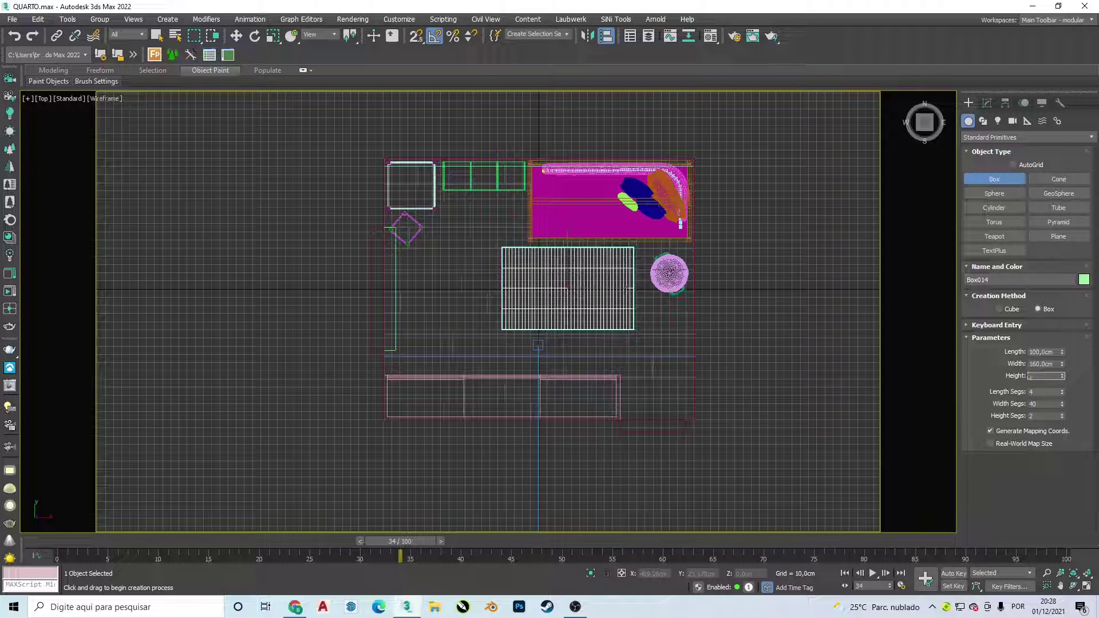
pyautogui.write('45')
# Set the rug box to 1 length, 1 width and 1 height segment.
pyautogui.scroll(3, 617, 286)
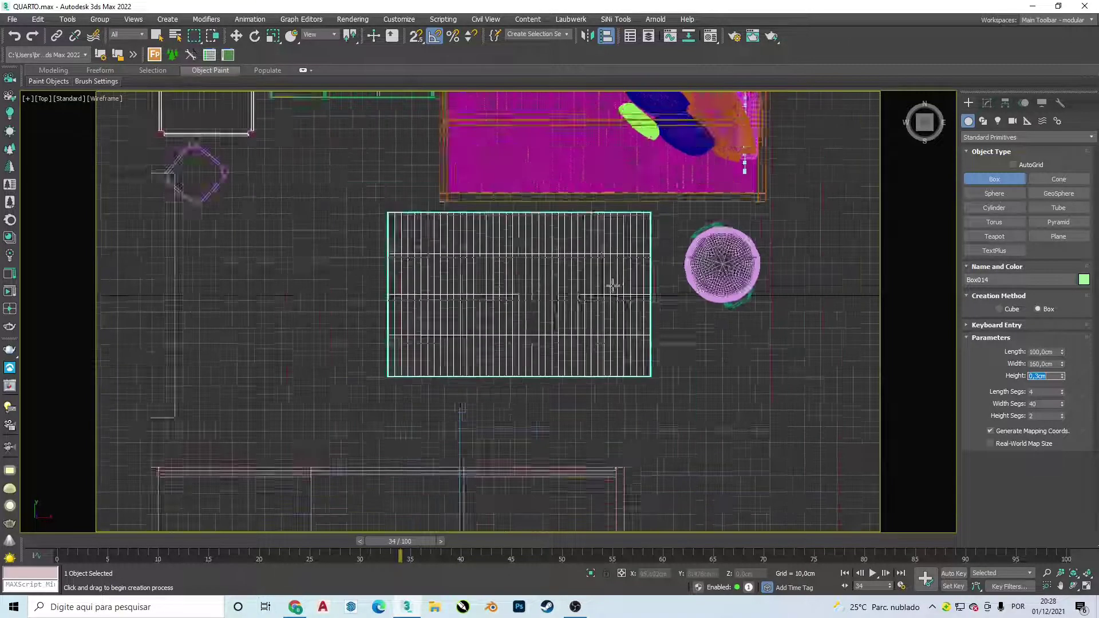
pyautogui.scroll(2, 613, 286)
pyautogui.press('z')
pyautogui.scroll(-3, 589, 372)
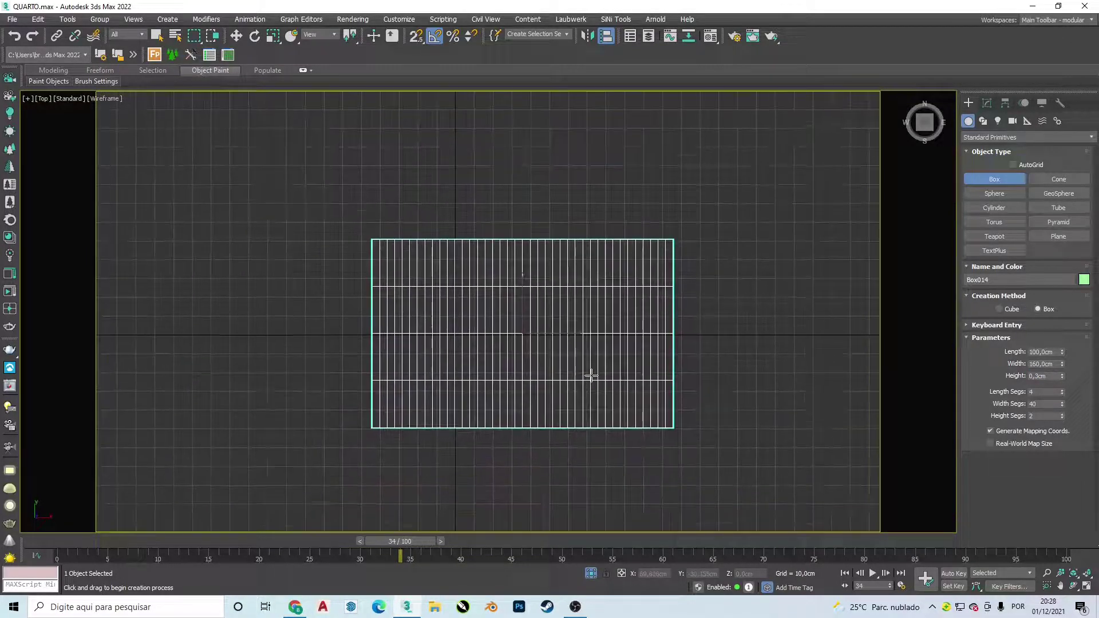
pyautogui.press('e')
pyautogui.press('F3')
pyautogui.press('F3')
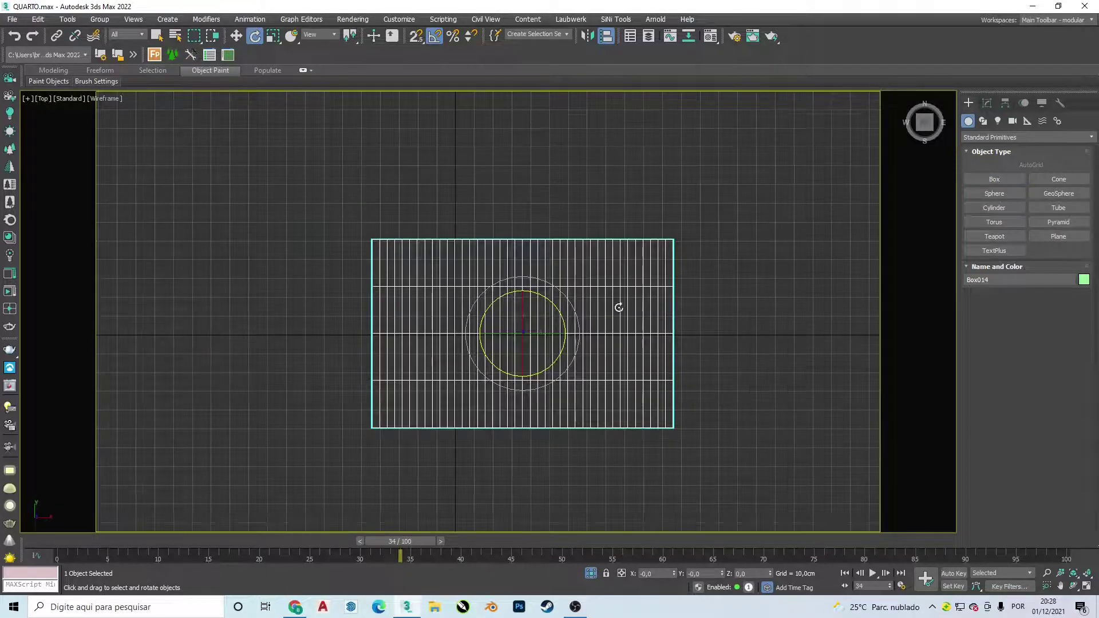
pyautogui.press('F3')
pyautogui.scroll(2, 619, 307)
pyautogui.moveTo(616, 307); pyautogui.dragTo(611, 258, button='middle')
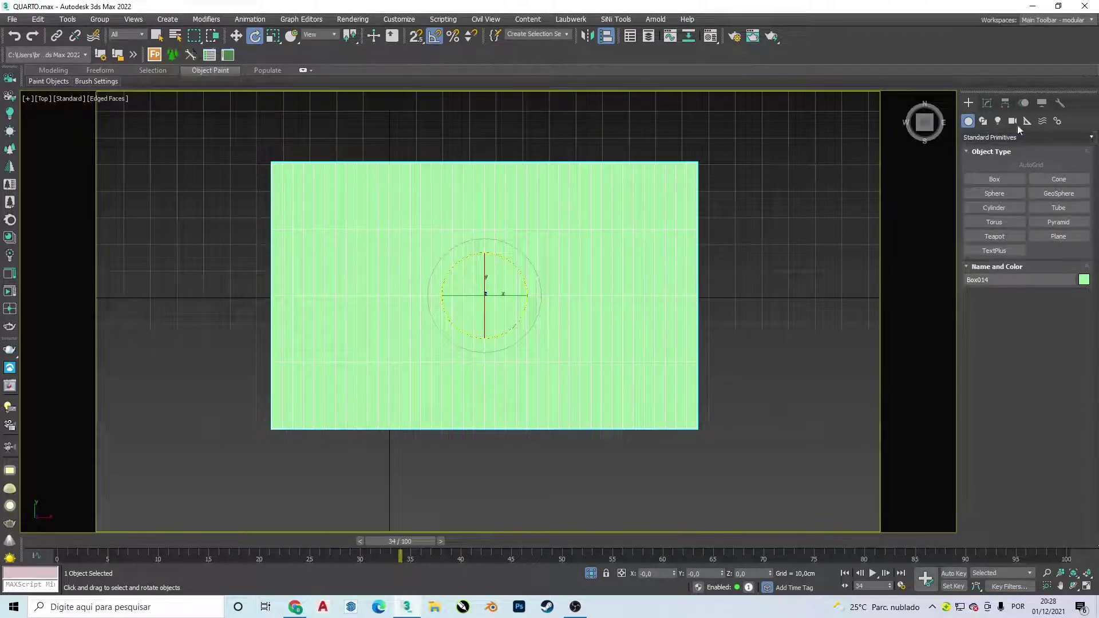
pyautogui.click(987, 103)
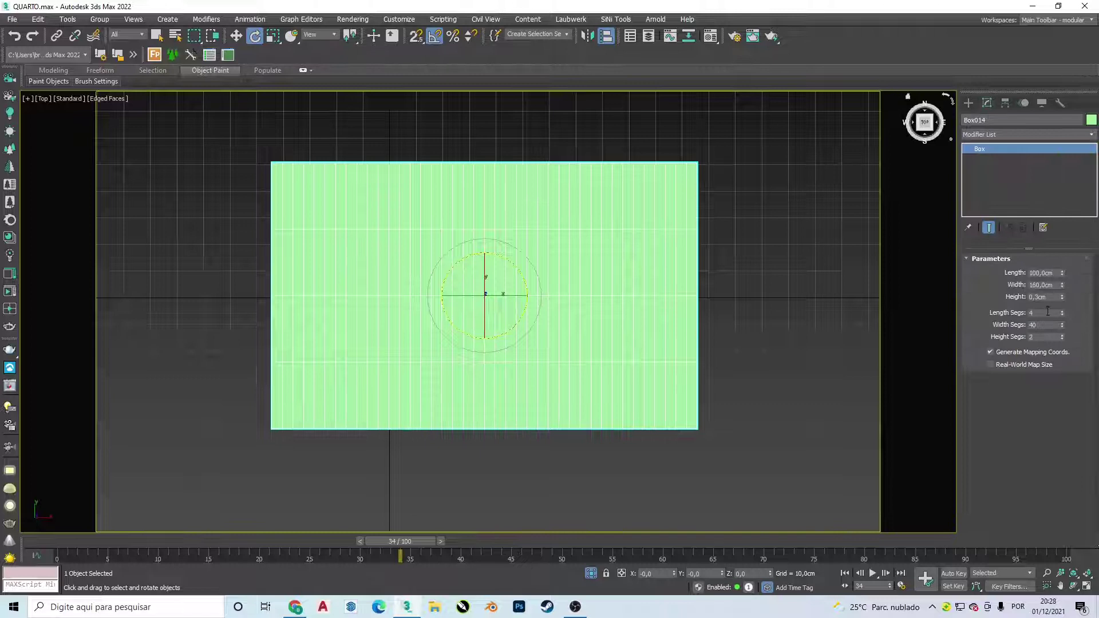
pyautogui.doubleClick(1047, 312)
pyautogui.write('1')
pyautogui.press('Tab')
pyautogui.write('1')
pyautogui.press('Tab')
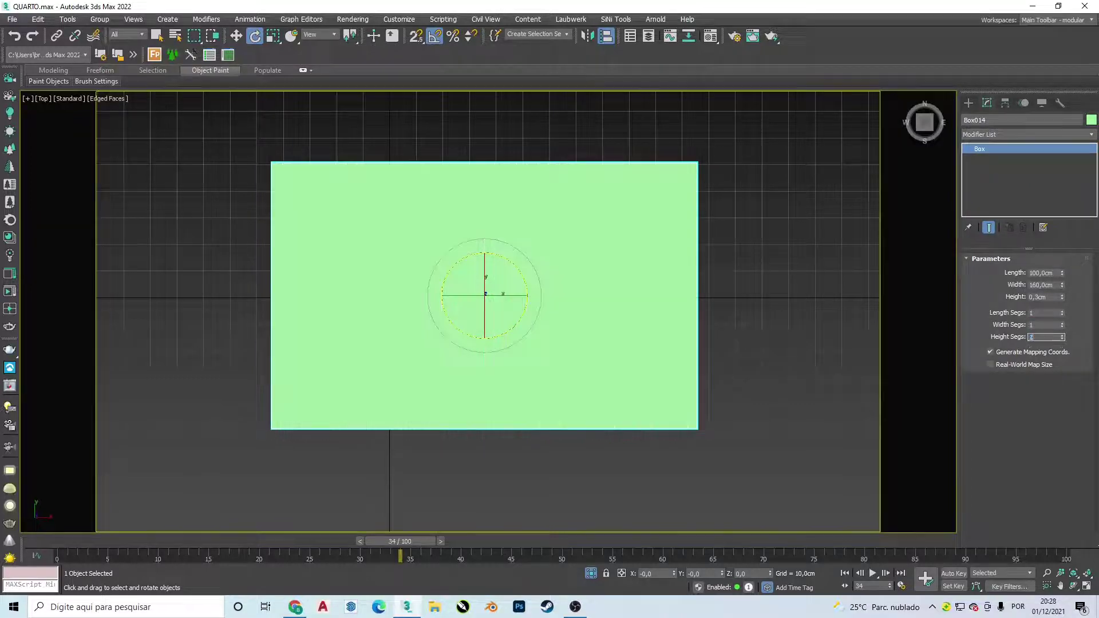
pyautogui.write('1')
pyautogui.press('Return')
# Convert the rug to Editable Poly, clear its polygon selection and centre it in Top view.
pyautogui.keyDown('alt'); pyautogui.moveTo(719, 250); pyautogui.dragTo(714, 147, button='middle'); pyautogui.keyUp('alt')
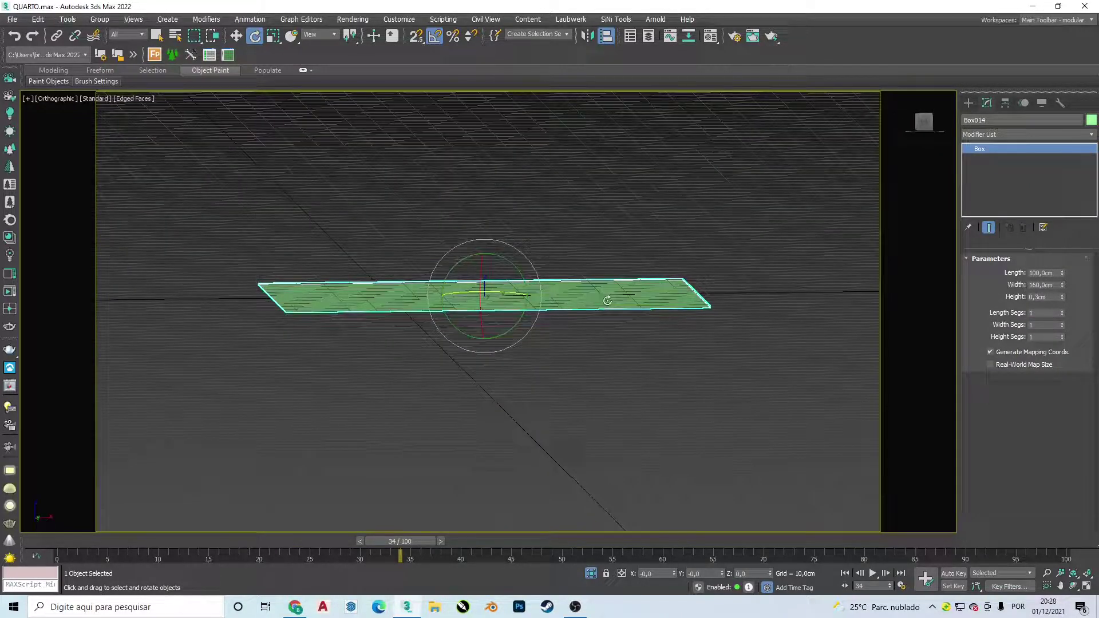
pyautogui.rightClick(709, 304)
pyautogui.moveTo(658, 421)
pyautogui.click(744, 425)
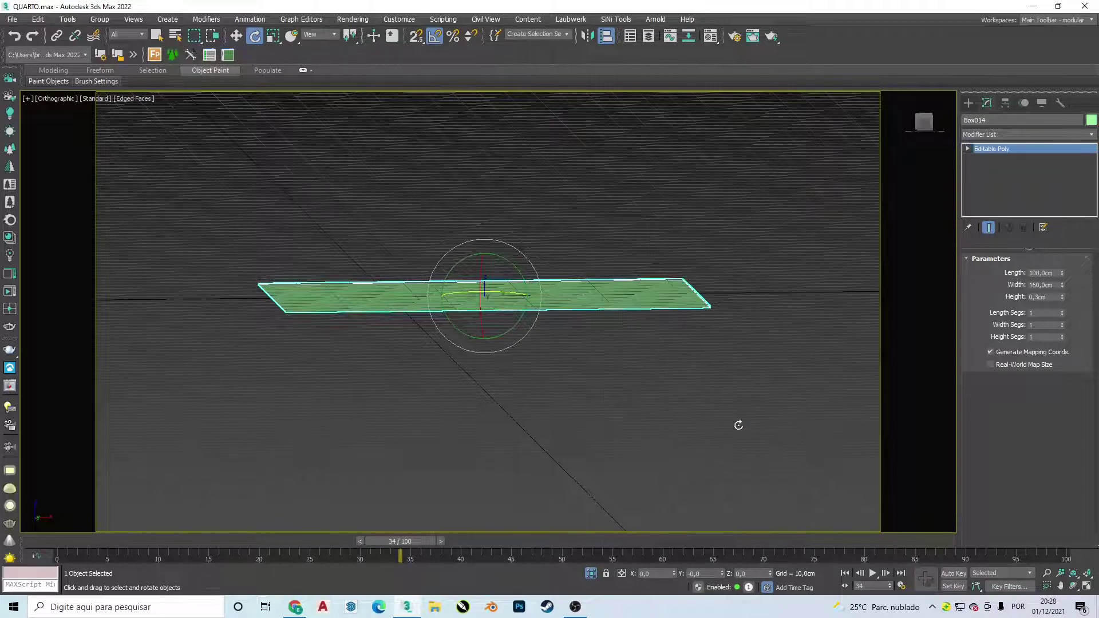
pyautogui.click(1039, 274)
pyautogui.click(646, 284)
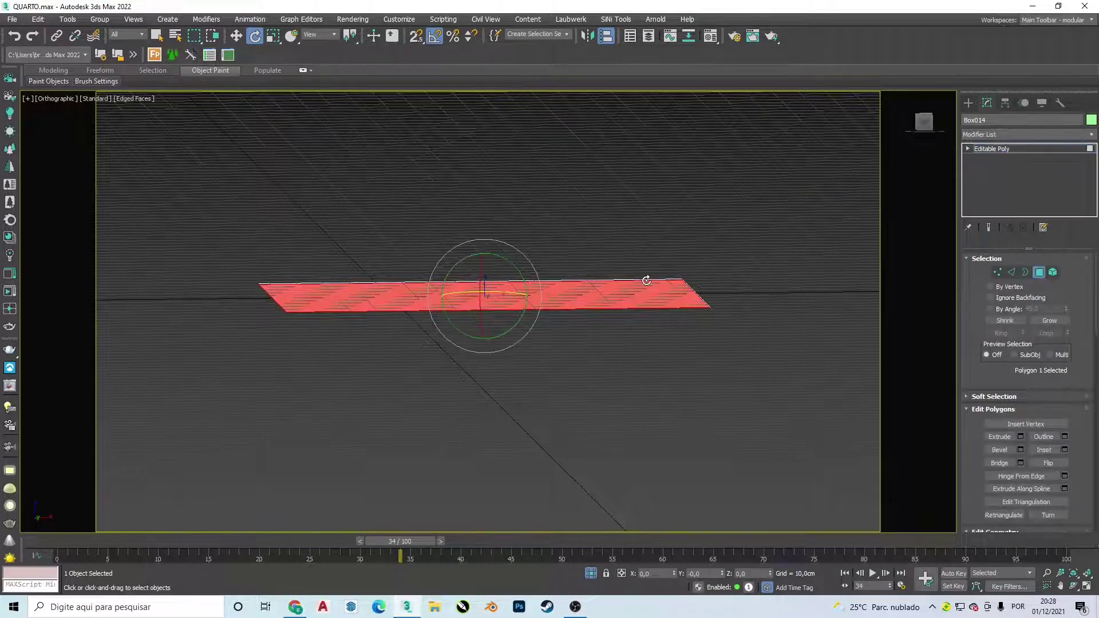
pyautogui.press('t')
pyautogui.moveTo(634, 275); pyautogui.dragTo(336, 227, button='middle')
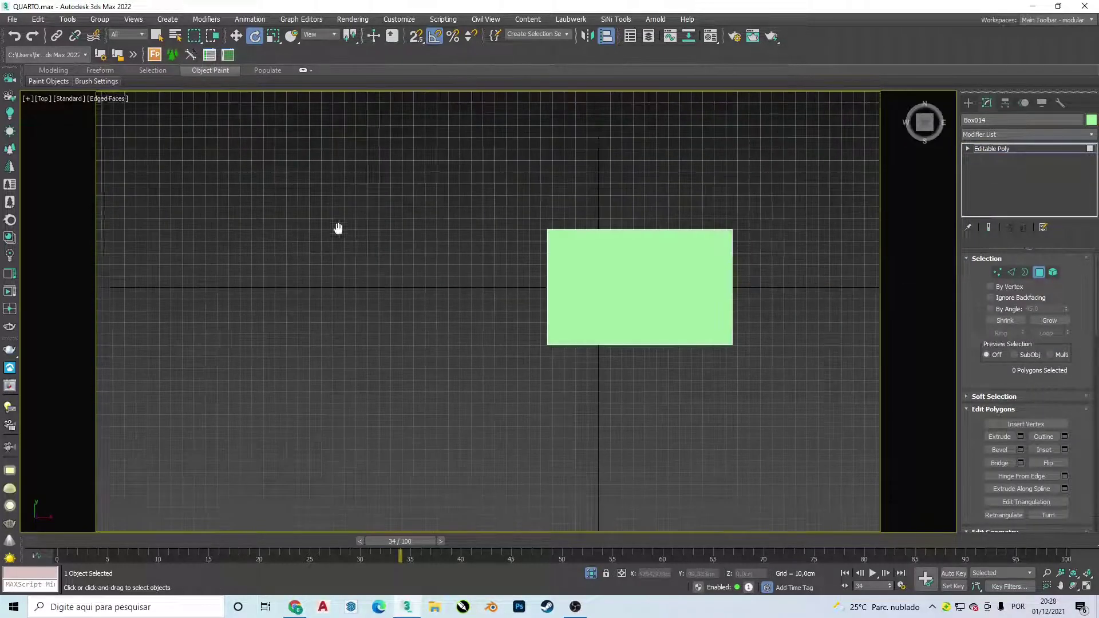
pyautogui.scroll(3, 675, 240)
# Connect the rug's top and bottom edges with 20 segments.
pyautogui.click(1011, 272)
pyautogui.moveTo(684, 167); pyautogui.dragTo(545, 474)
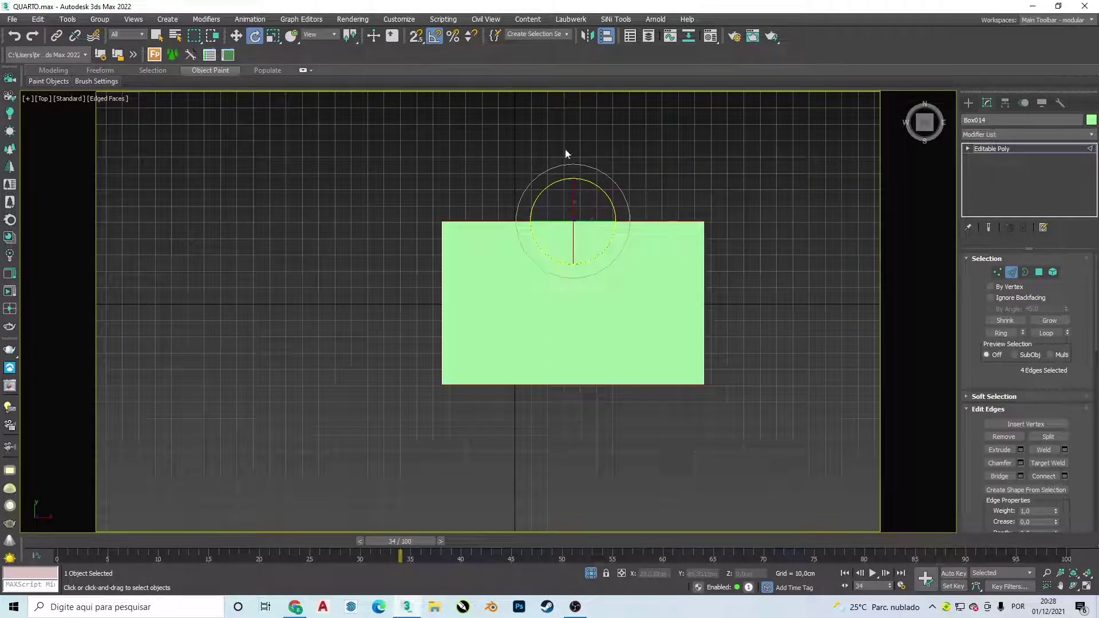
pyautogui.click(1064, 476)
pyautogui.write('20')
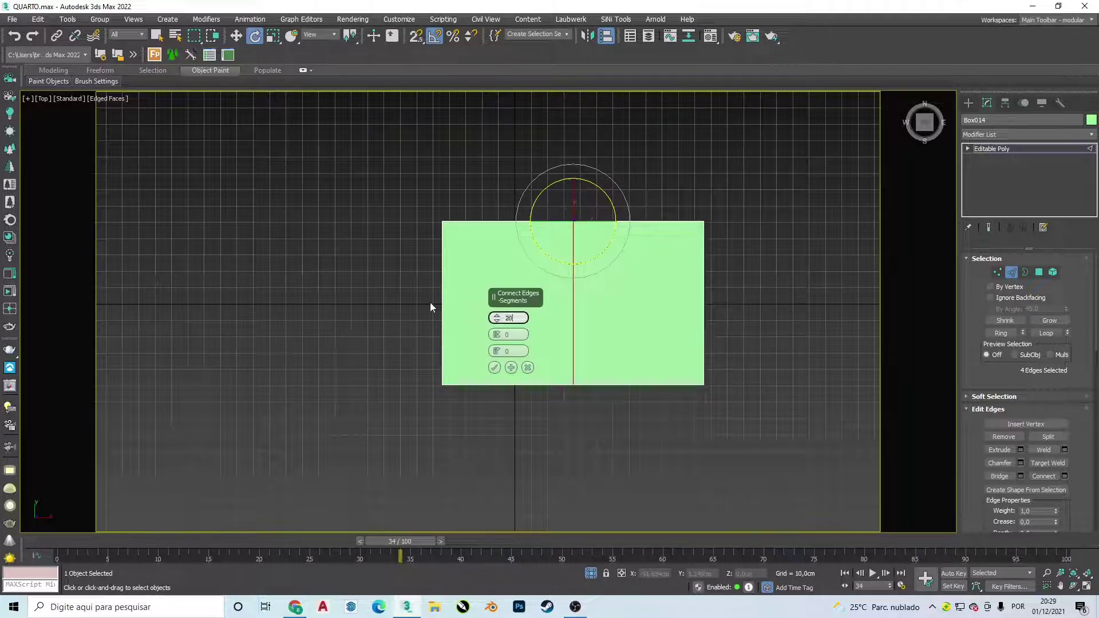
pyautogui.press('Return')
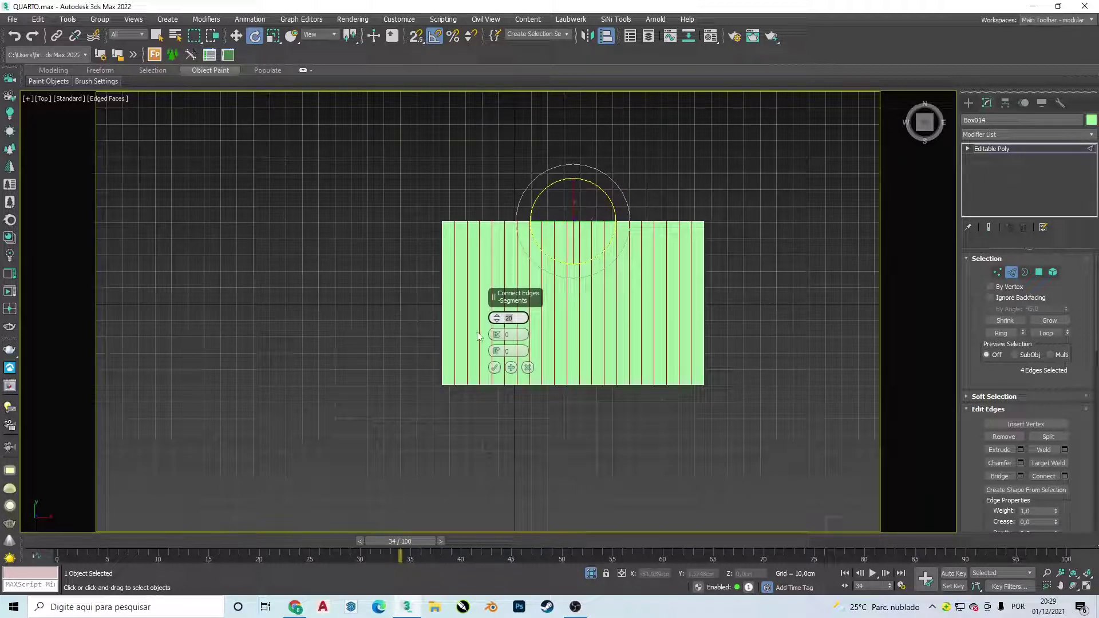
pyautogui.click(494, 368)
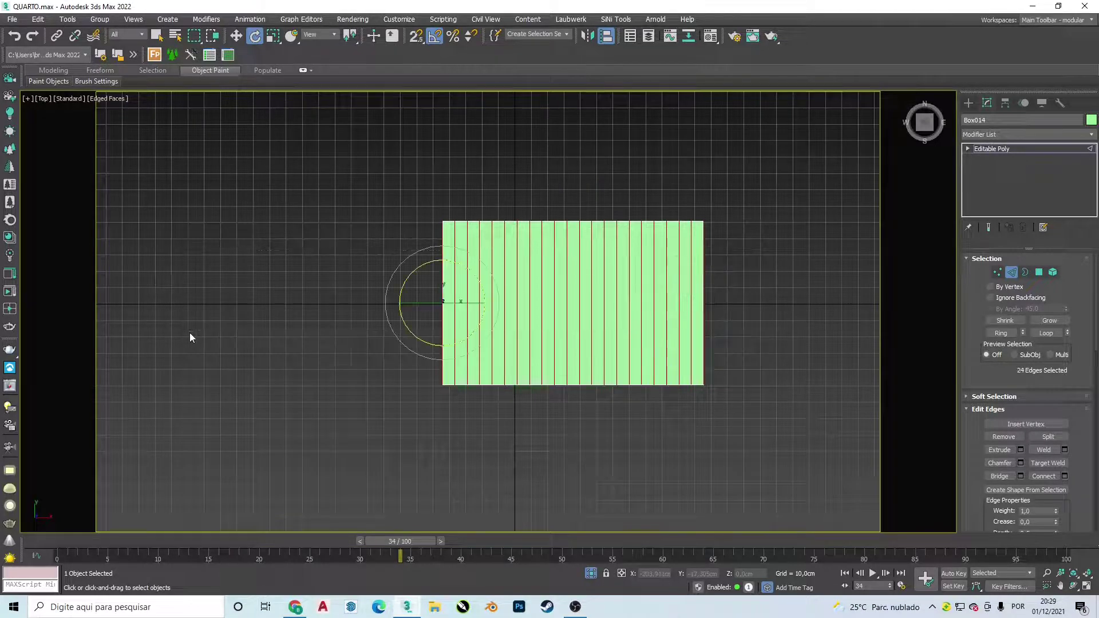
# Connect the rug's side edges with 10 segments.
pyautogui.click(1048, 476)
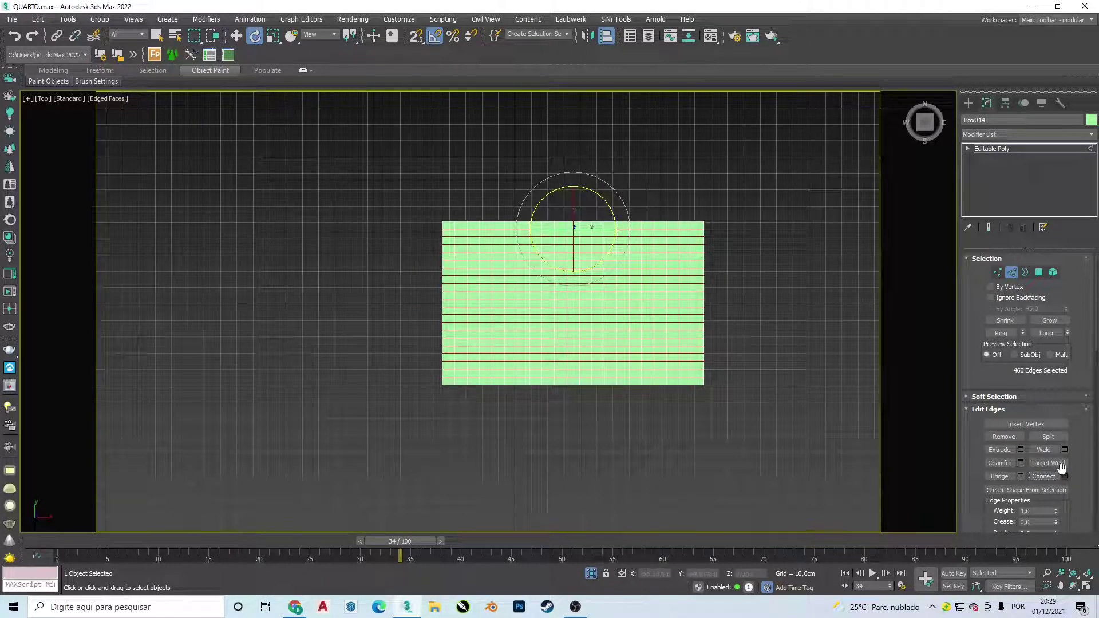
pyautogui.hotkey('ctrl', 'z')
pyautogui.click(1063, 479)
pyautogui.doubleClick(508, 318)
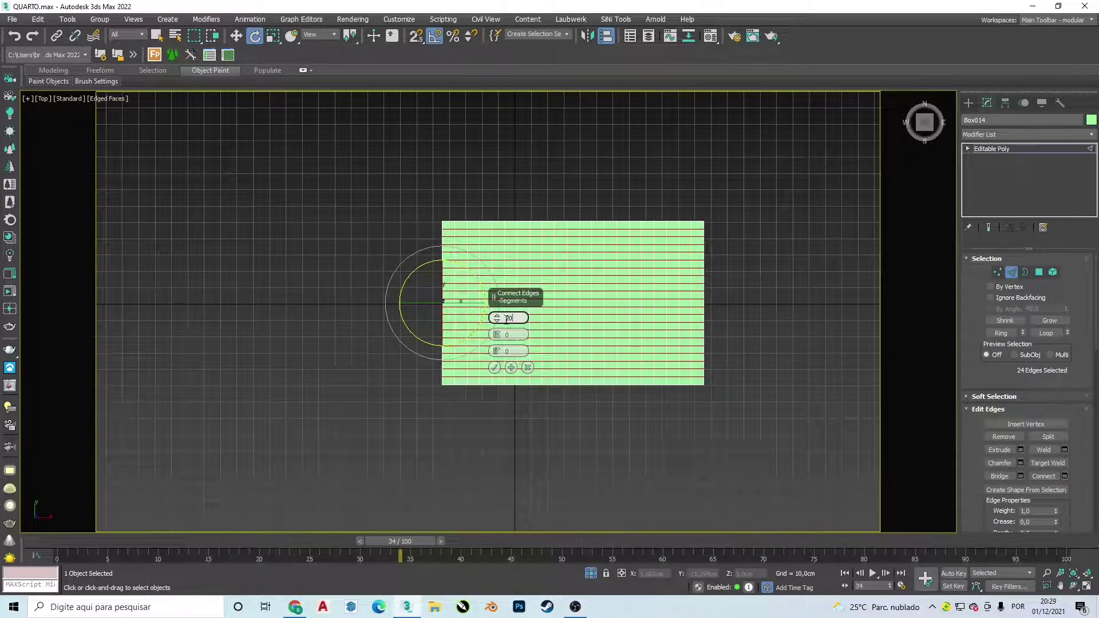
pyautogui.write('10')
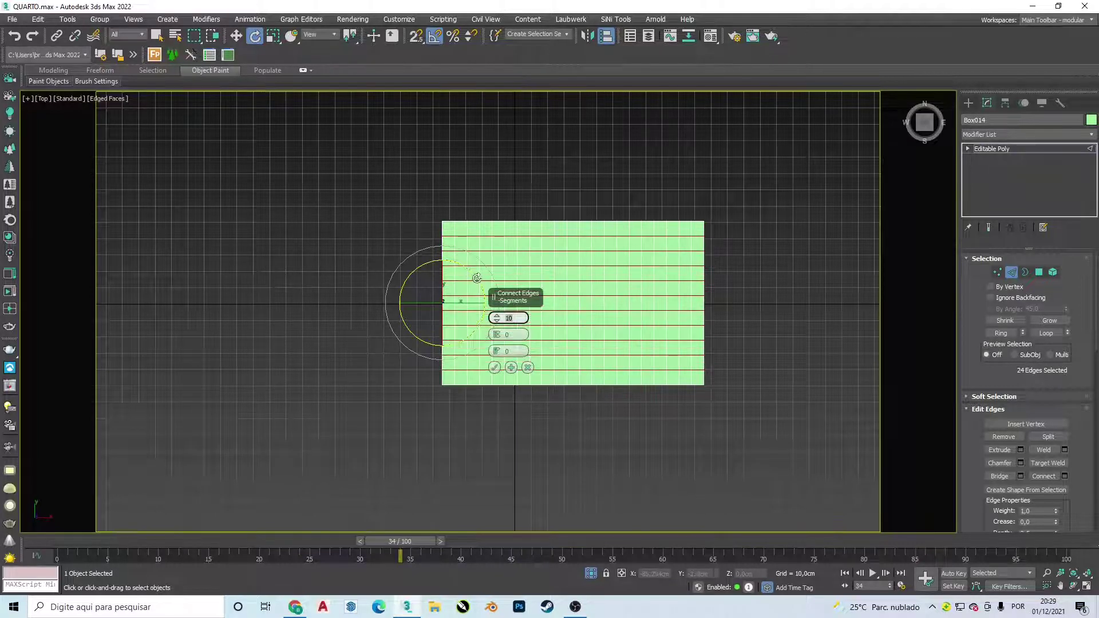
pyautogui.click(494, 368)
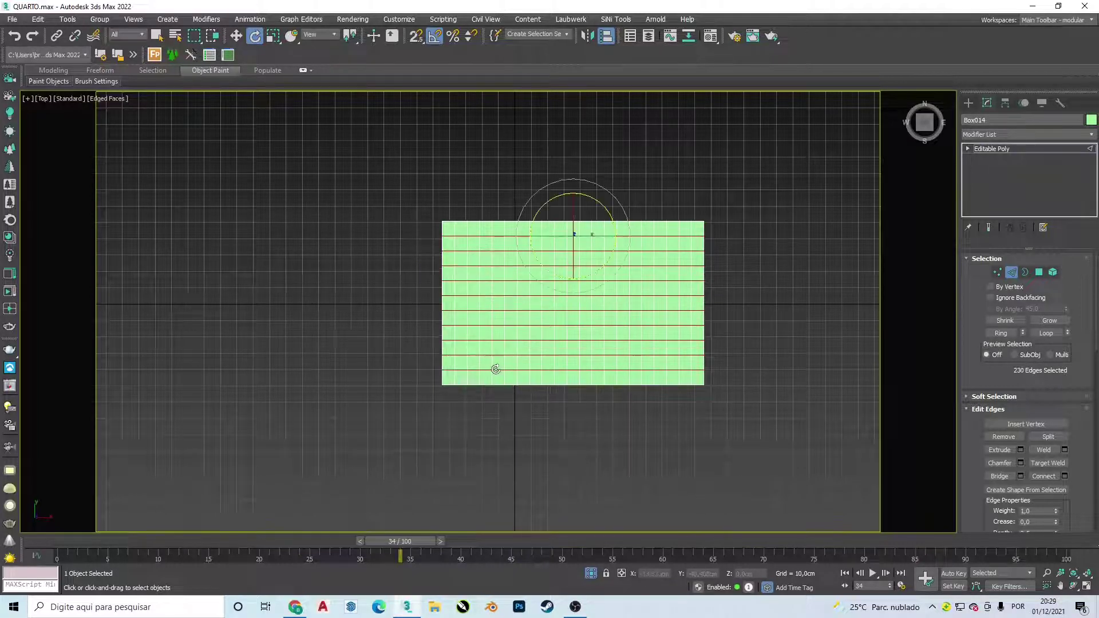
pyautogui.click(997, 273)
pyautogui.scroll(3, 721, 229)
# Add a TurboSmooth modifier to the rug.
pyautogui.click(997, 273)
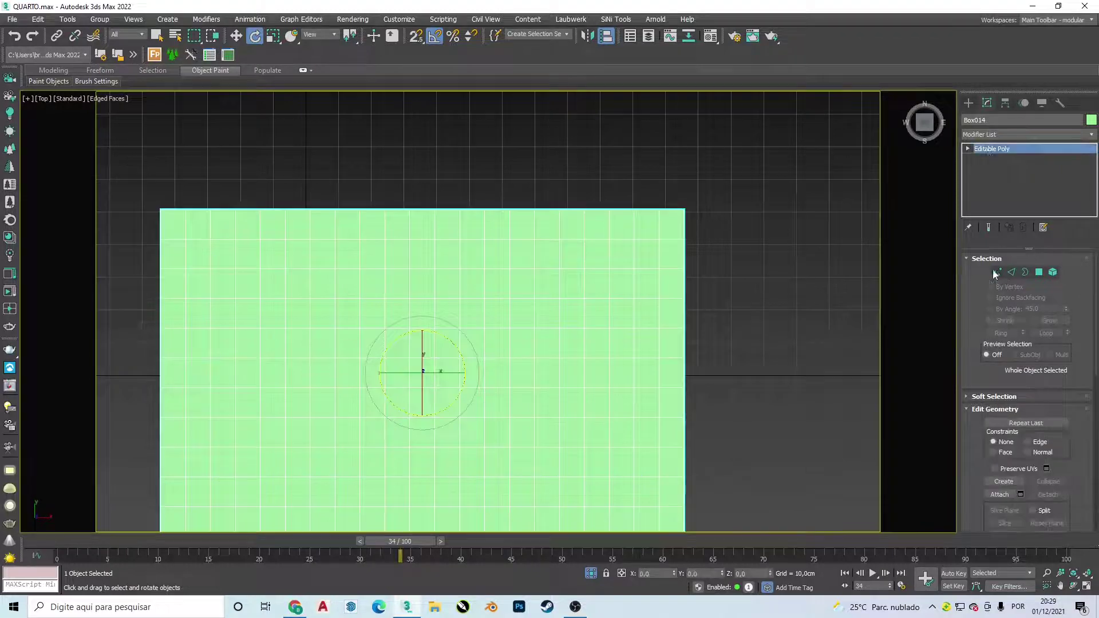
pyautogui.click(992, 134)
pyautogui.write('turbo')
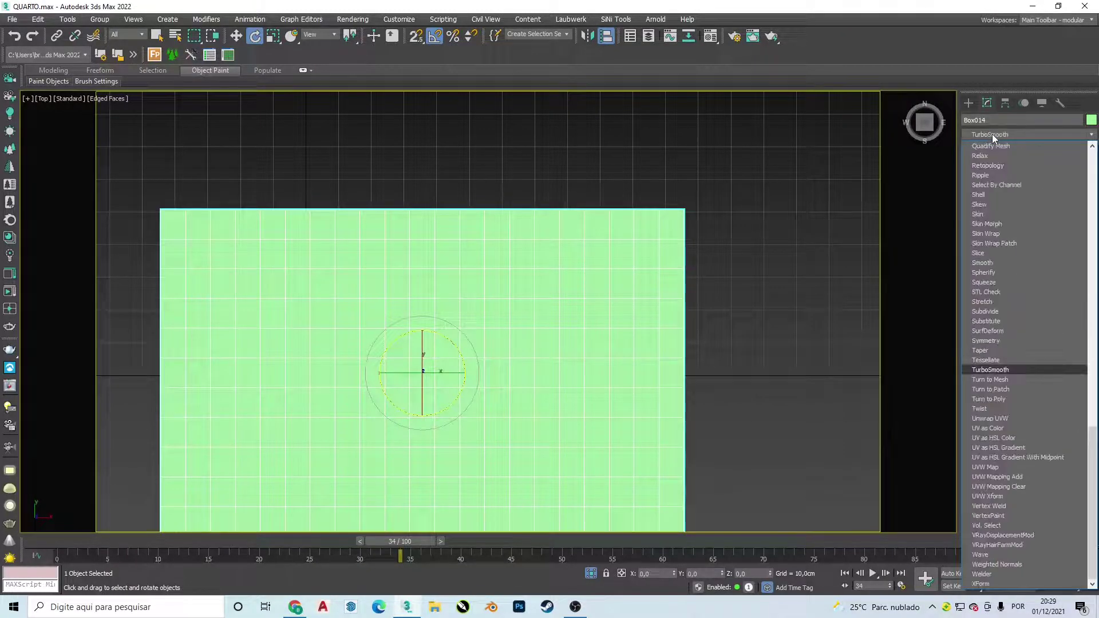
pyautogui.press('Return')
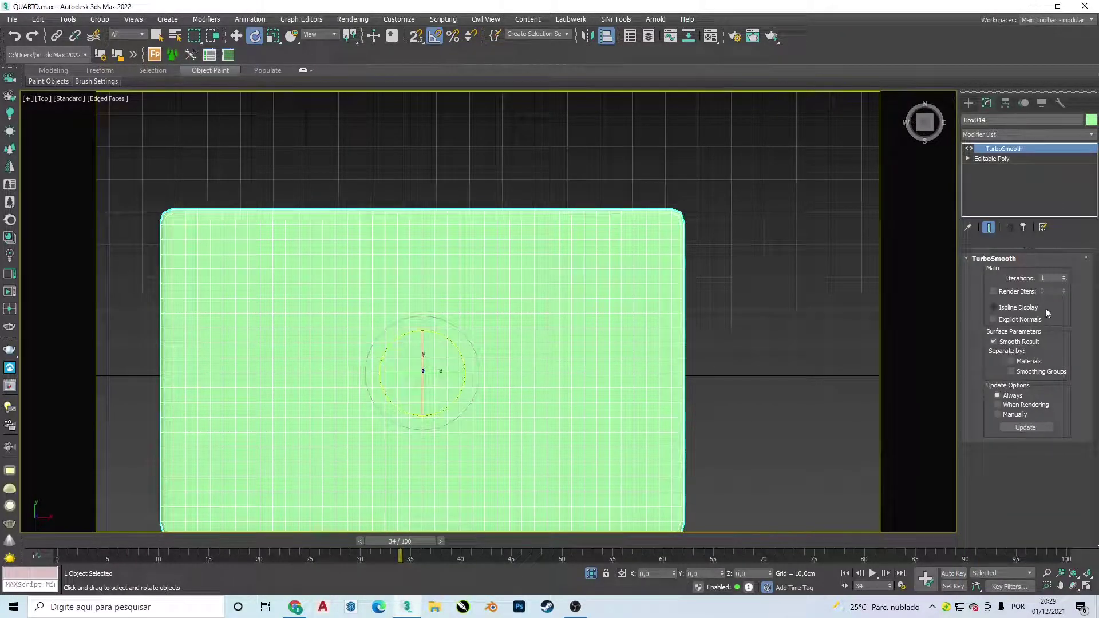
pyautogui.click(702, 277)
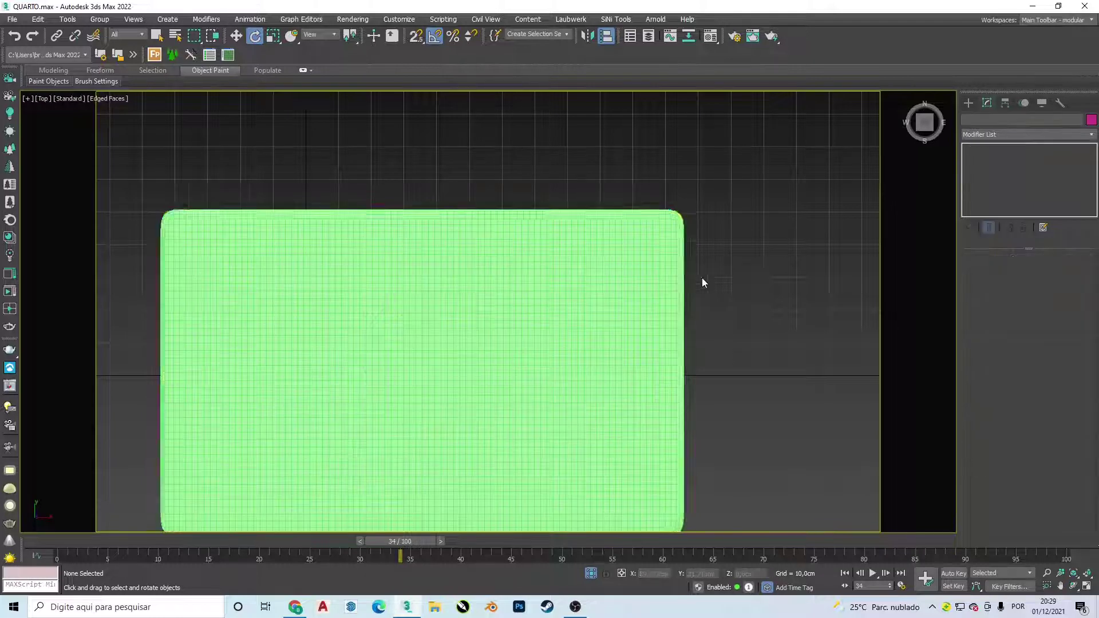
pyautogui.moveTo(607, 269); pyautogui.dragTo(616, 156, button='middle')
pyautogui.moveTo(491, 263); pyautogui.dragTo(510, 322, button='middle')
pyautogui.click(493, 292)
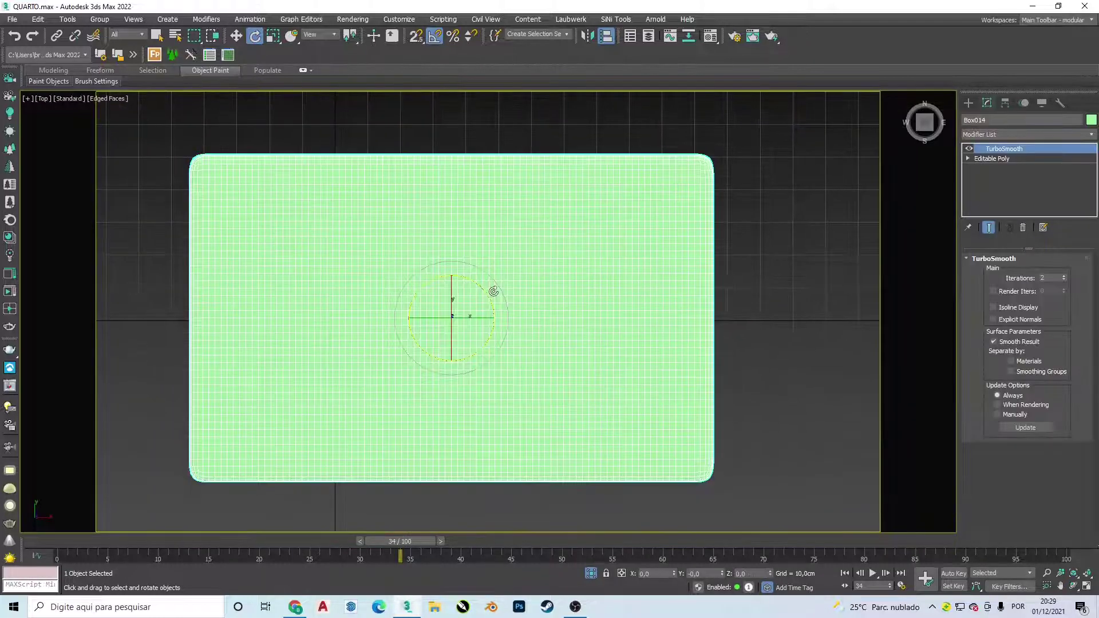
# Add Noise to the rug with scale 30, Fractal on, and 1 cm X and Y strength.
pyautogui.click(1009, 135)
pyautogui.write('noise')
pyautogui.press('Return')
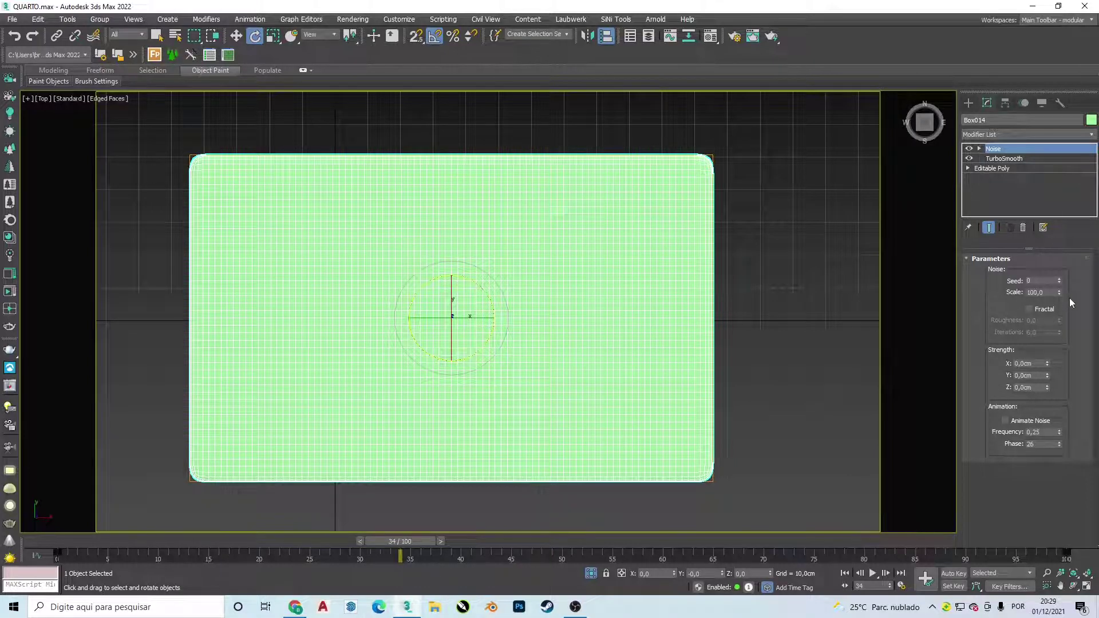
pyautogui.doubleClick(1052, 292)
pyautogui.write('30')
pyautogui.press('Return')
pyautogui.click(1029, 309)
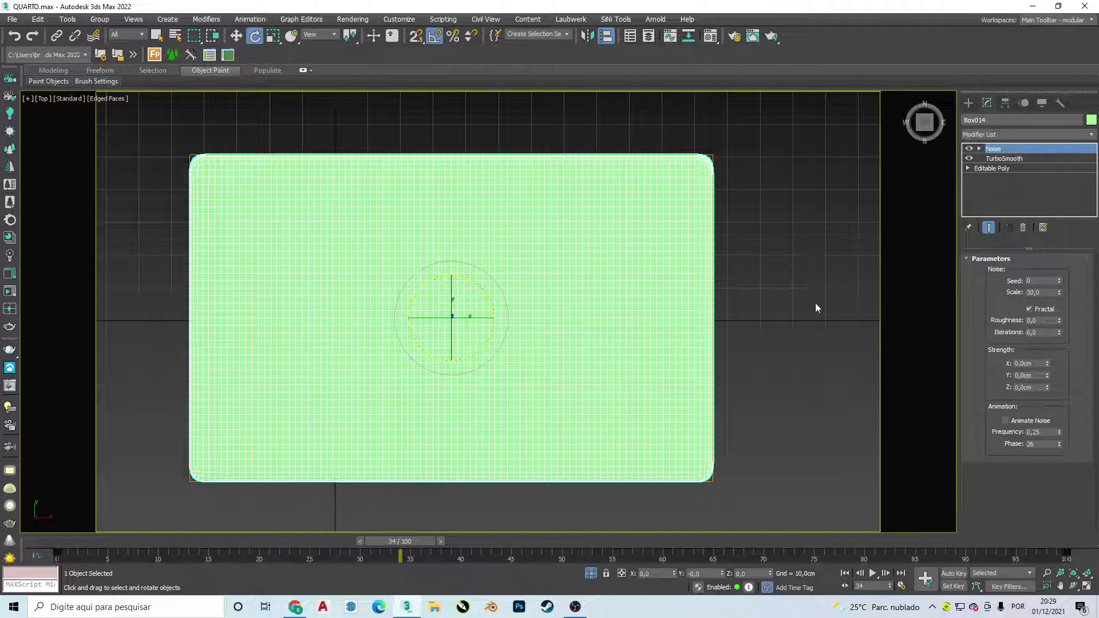
pyautogui.doubleClick(1043, 361)
pyautogui.write('1')
pyautogui.press('Tab')
pyautogui.write('1')
pyautogui.press('Tab')
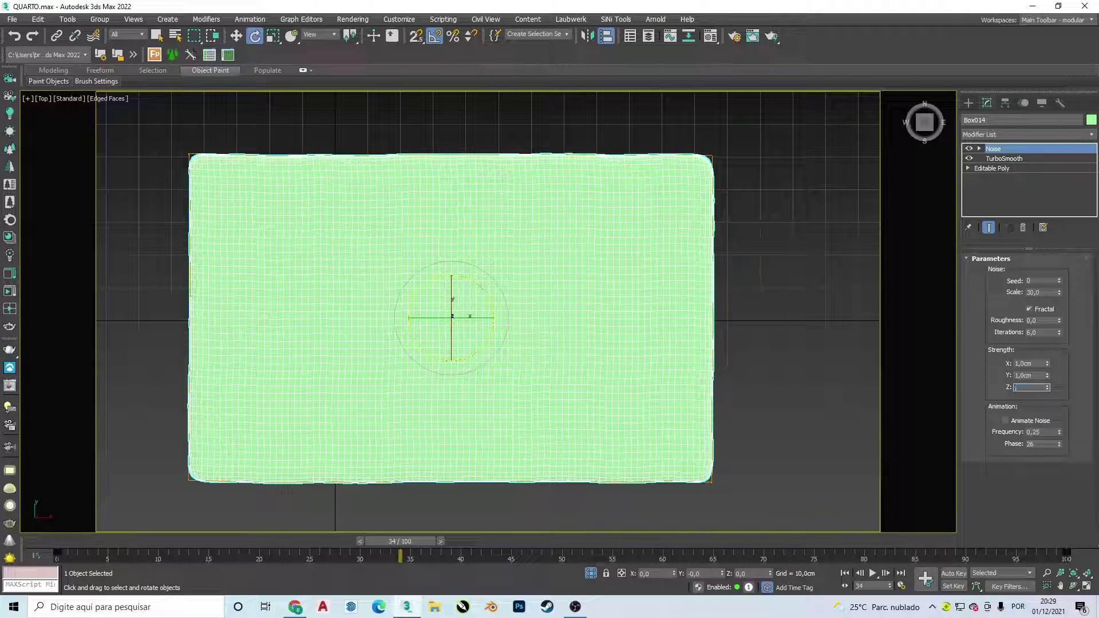
# With the whole scene shown in wireframe Front view, raise the rug slightly off the floor.
pyautogui.click(806, 283)
pyautogui.press('f')
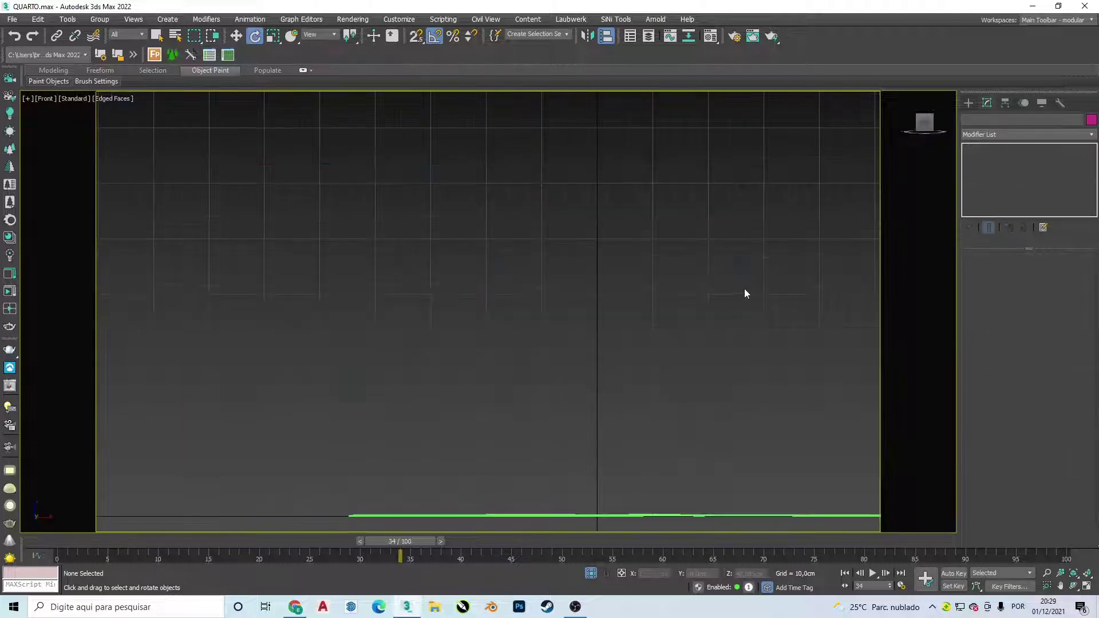
pyautogui.moveTo(744, 289); pyautogui.dragTo(546, 418, button='middle')
pyautogui.scroll(2, 546, 418)
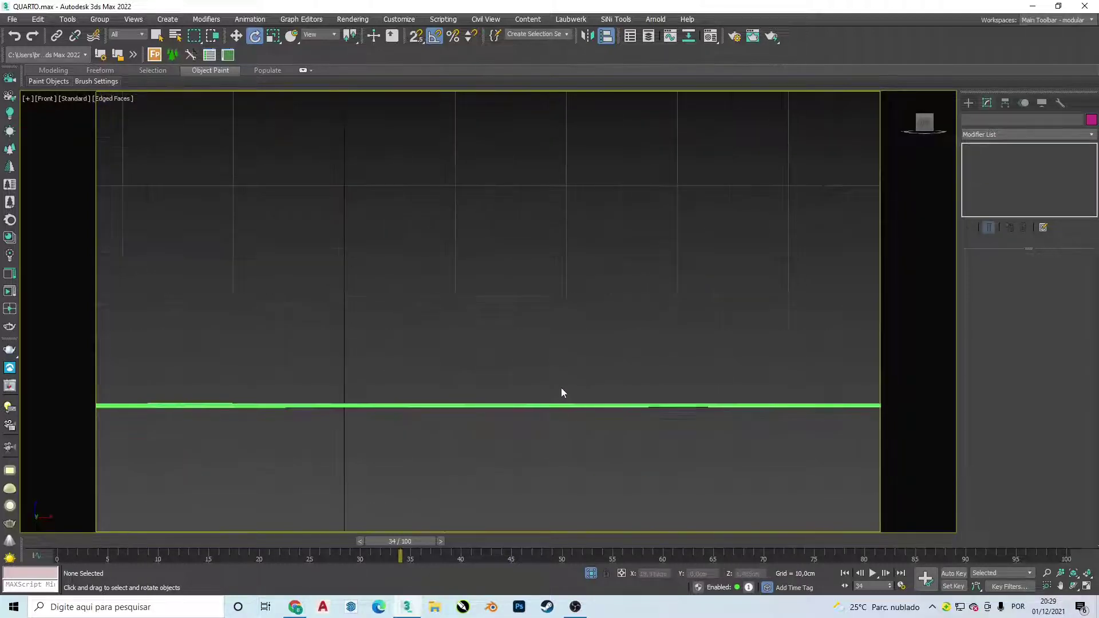
pyautogui.scroll(3, 562, 393)
pyautogui.click(579, 418)
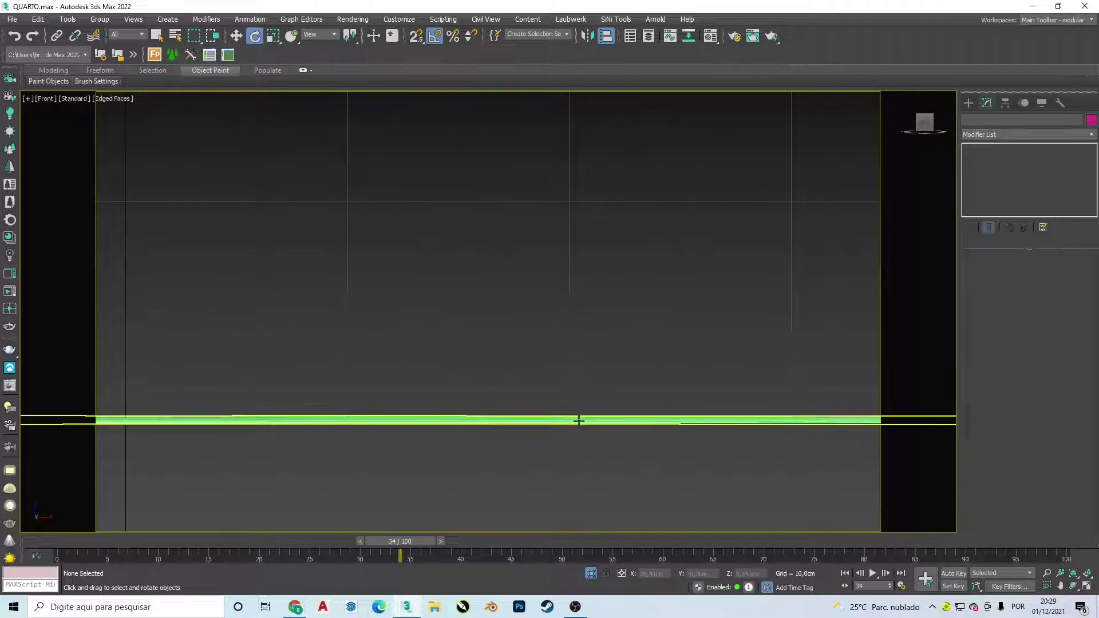
pyautogui.click(590, 573)
pyautogui.press('F3')
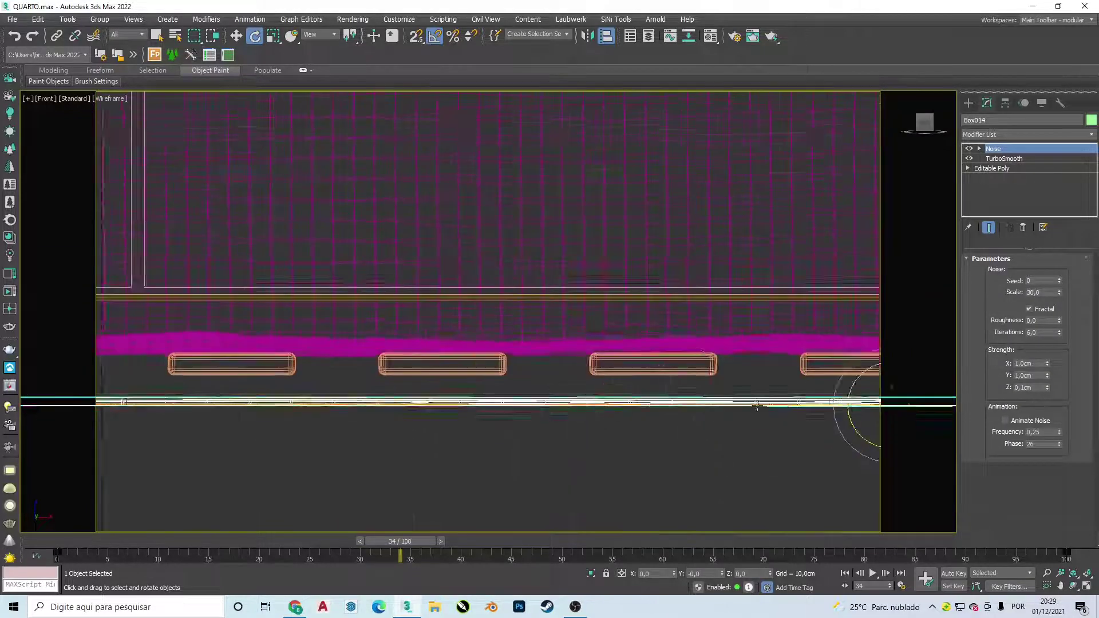
pyautogui.scroll(2, 627, 366)
pyautogui.scroll(2, 628, 350)
pyautogui.press('w')
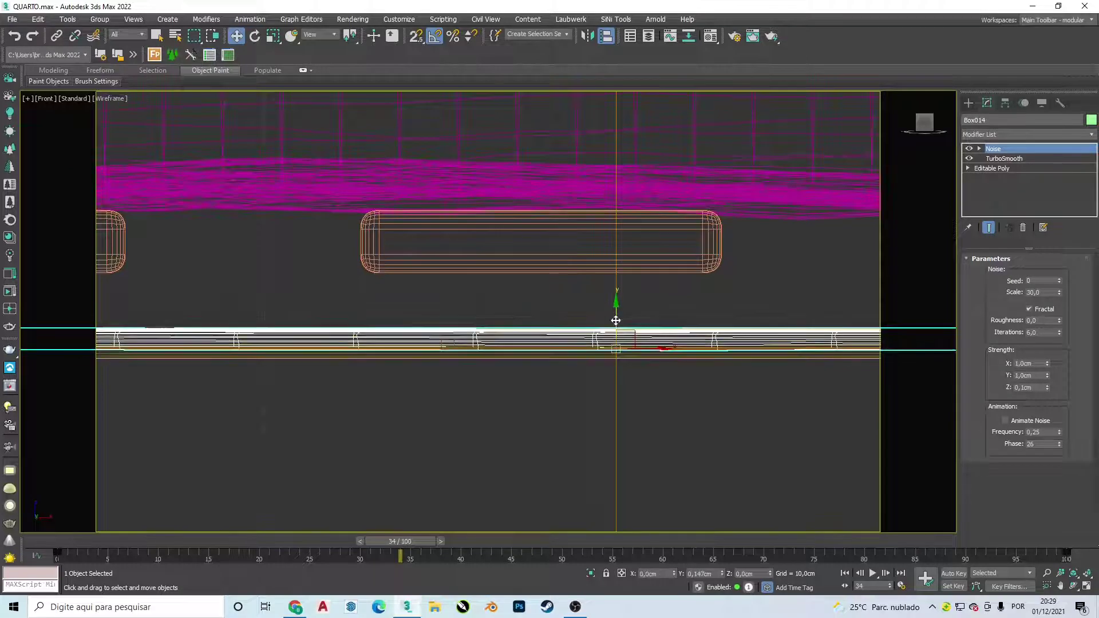
pyautogui.moveTo(628, 345); pyautogui.dragTo(626, 318)
pyautogui.scroll(2, 607, 330)
pyautogui.scroll(2, 607, 331)
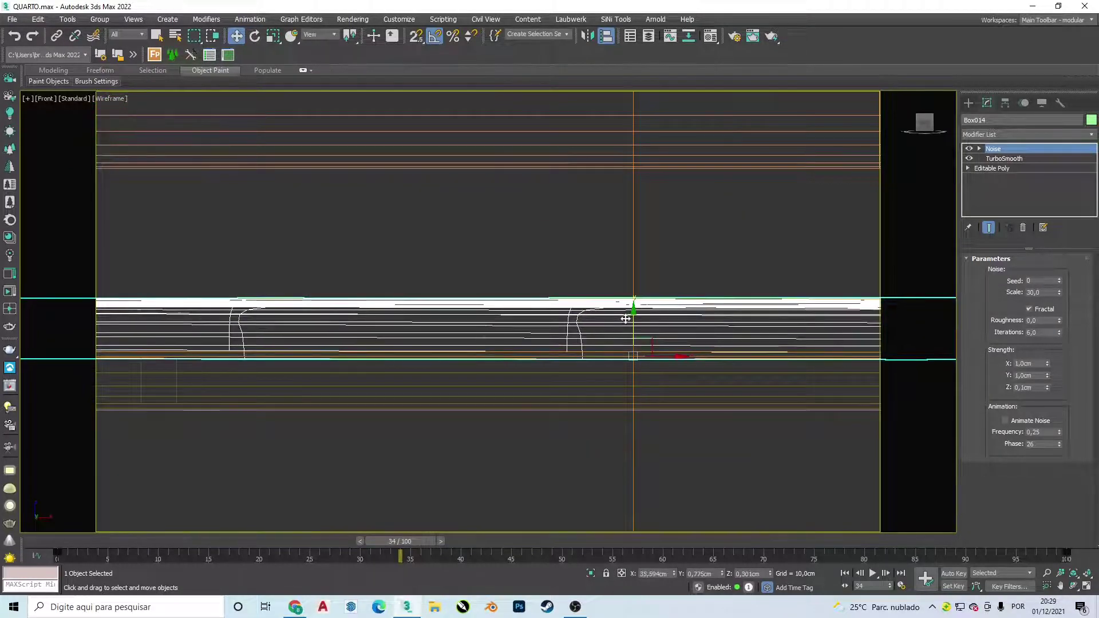
pyautogui.scroll(-3, 610, 340)
# Render the camera view with Corona, then close the frame buffer.
pyautogui.press('c')
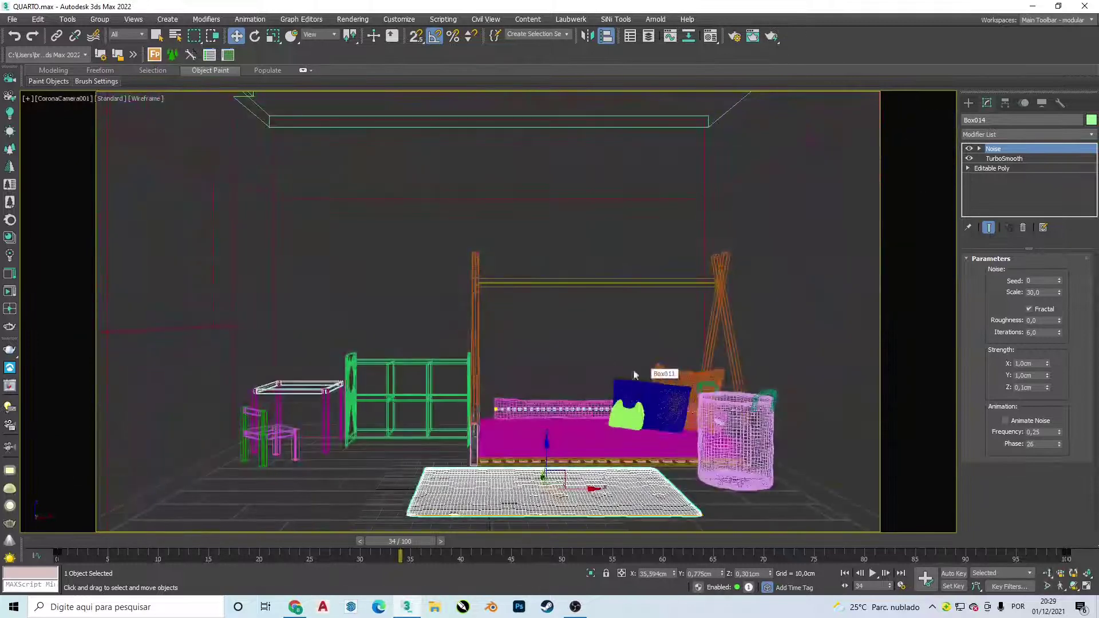
pyautogui.click(13, 295)
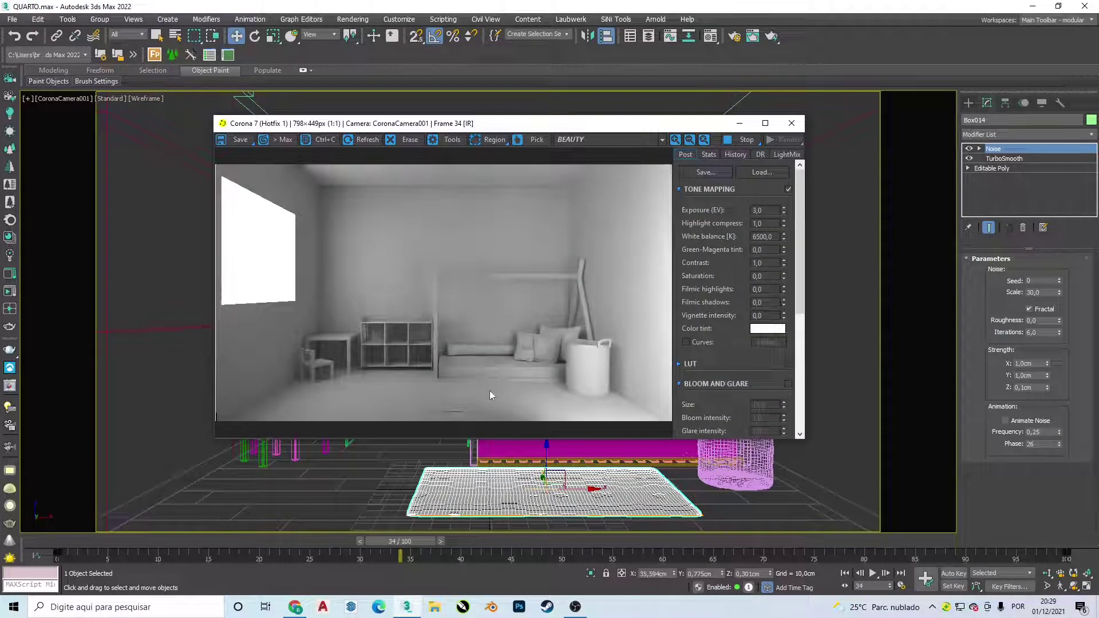
pyautogui.scroll(1, 492, 392)
pyautogui.moveTo(533, 367)
pyautogui.mouseDown()
pyautogui.moveTo(509, 305)
pyautogui.moveTo(467, 276)
pyautogui.moveTo(512, 343)
pyautogui.mouseUp()
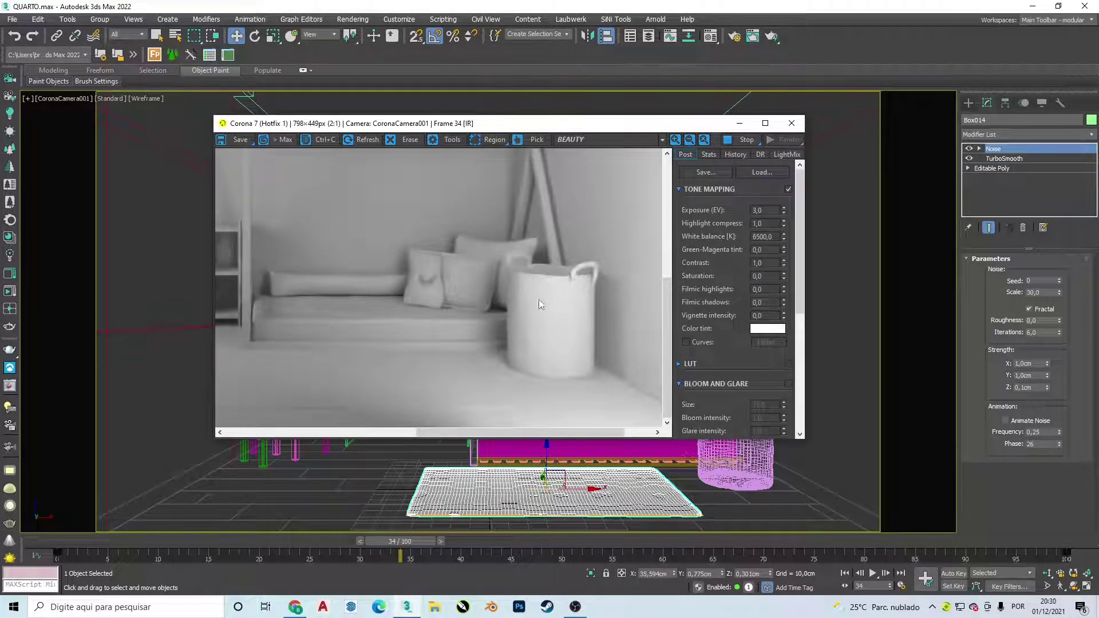
pyautogui.scroll(-1, 538, 301)
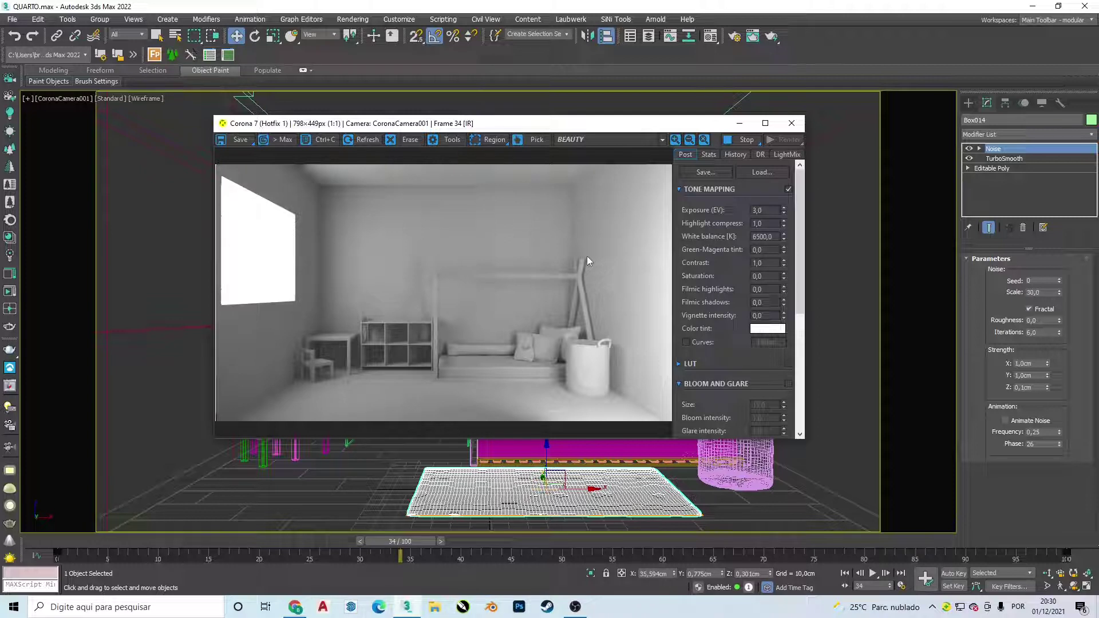
pyautogui.click(791, 123)
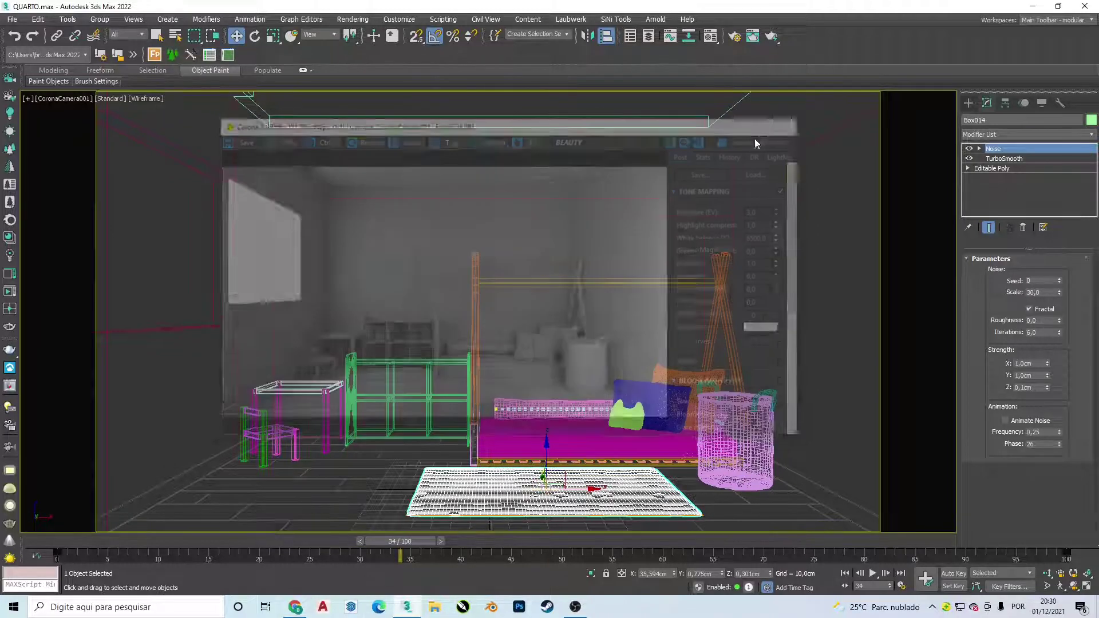
# Deselect the rug and switch to a shaded Left view with edges on the window.
pyautogui.click(437, 232)
pyautogui.press('l')
pyautogui.scroll(-3, 435, 251)
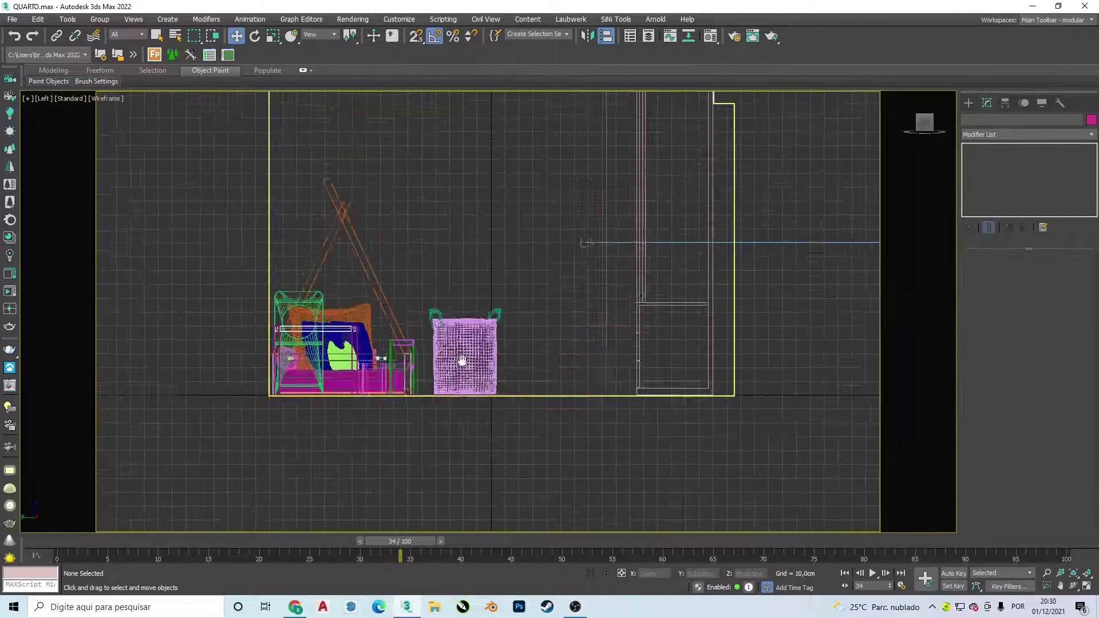
pyautogui.scroll(-2, 520, 299)
pyautogui.scroll(3, 512, 319)
pyautogui.press('F4')
pyautogui.scroll(2, 512, 319)
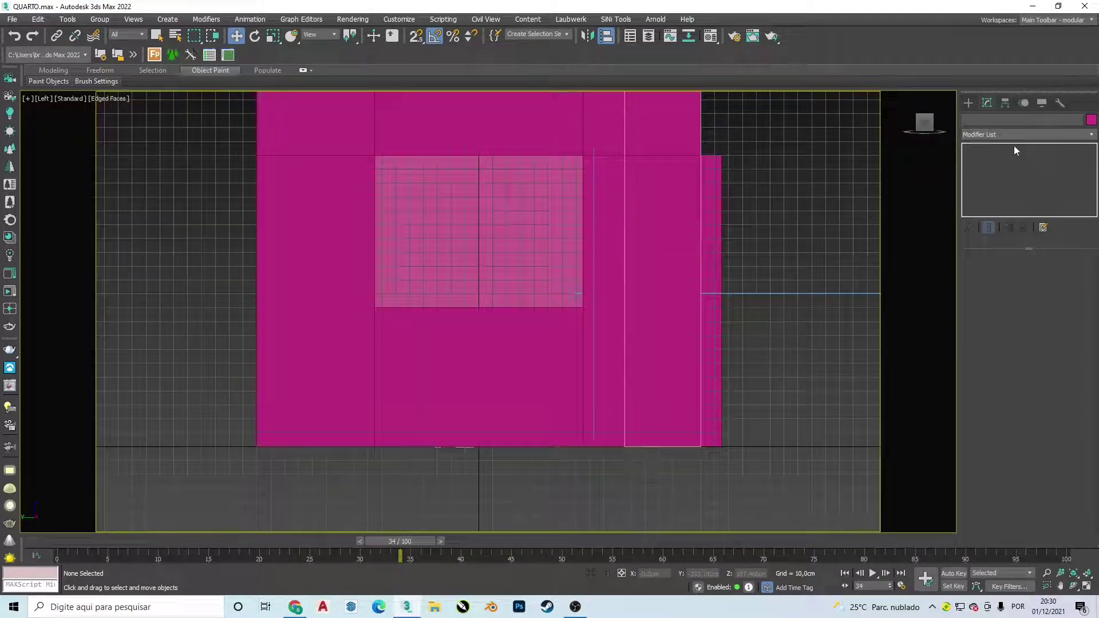
# Draw a 150 × 110 cm plane covering the pink window opening.
pyautogui.click(968, 103)
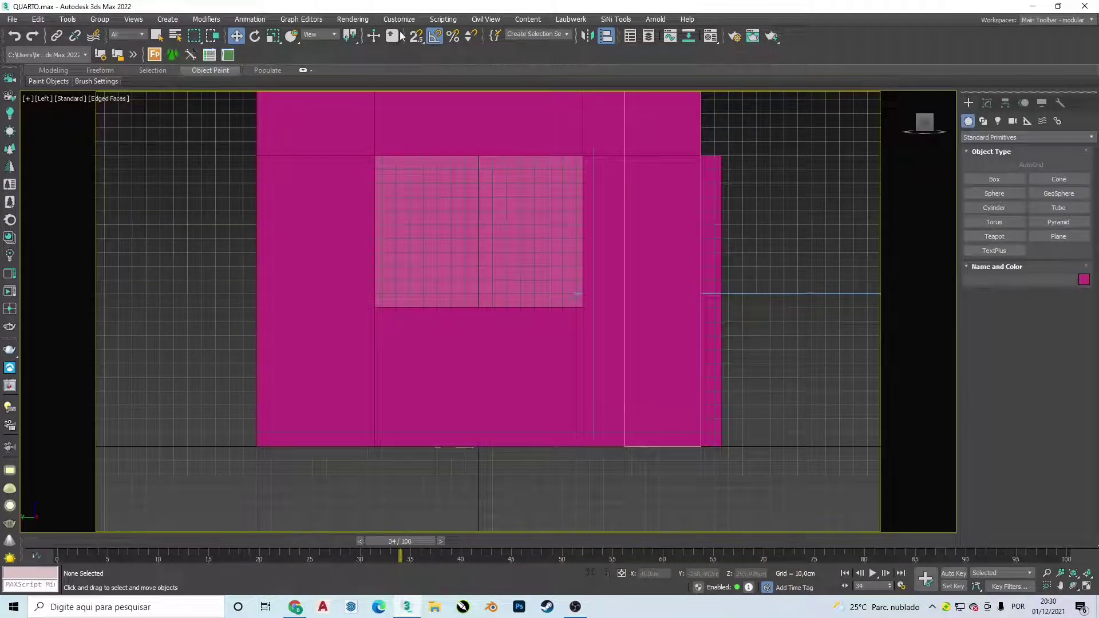
pyautogui.moveTo(416, 35); pyautogui.dragTo(416, 92)
pyautogui.click(1055, 235)
pyautogui.press('s')
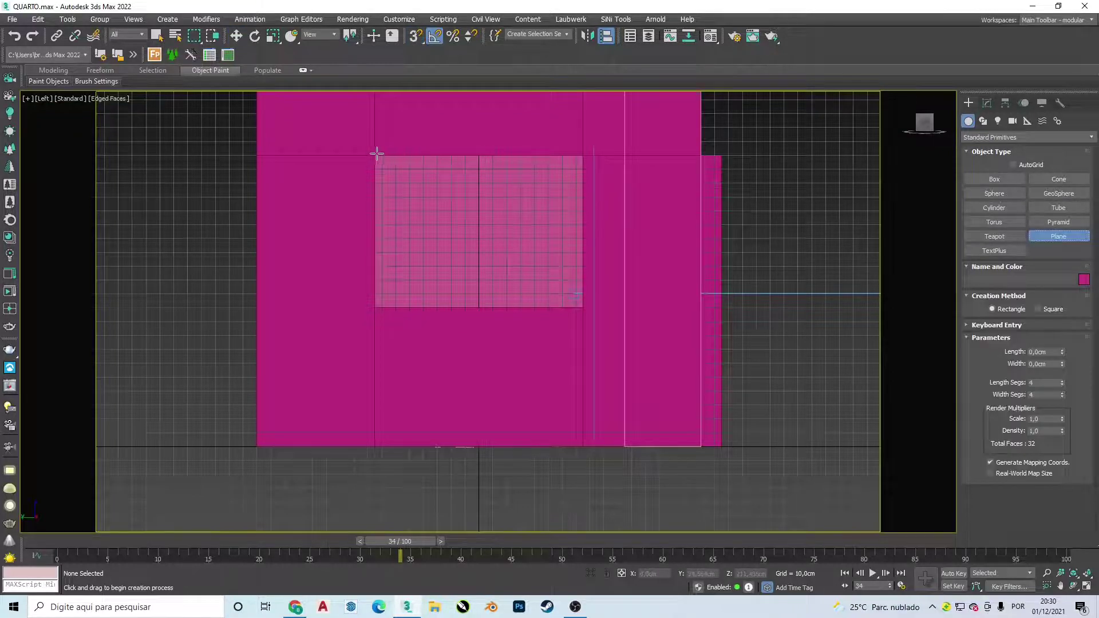
pyautogui.moveTo(377, 153); pyautogui.dragTo(583, 307)
pyautogui.press('s')
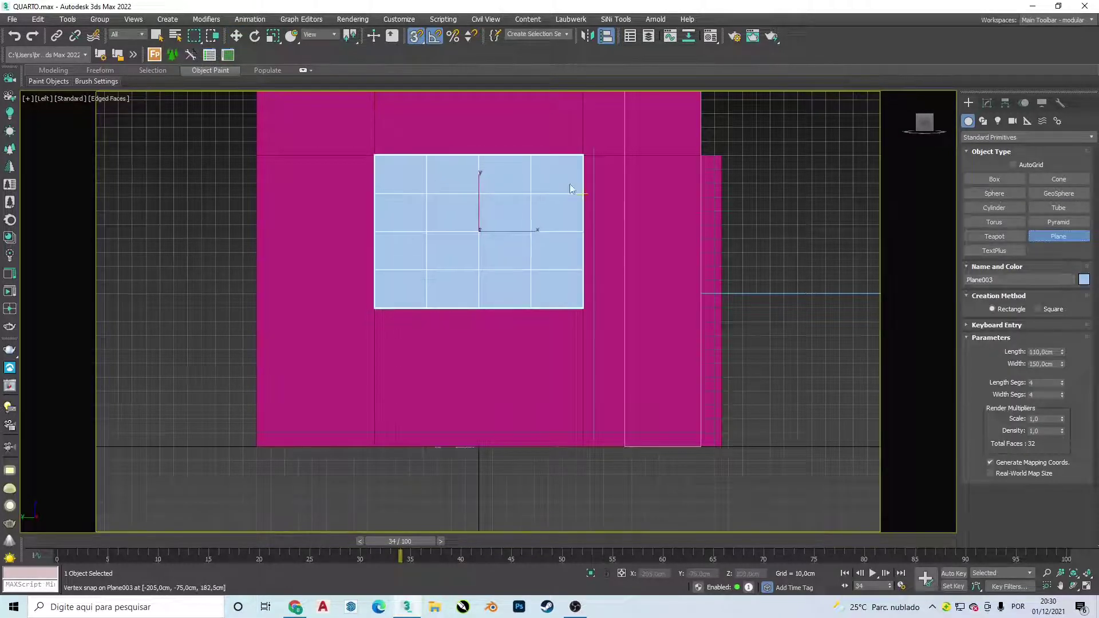
# Set the plane to 1 length segment and 2 width segments.
pyautogui.press('w')
pyautogui.click(987, 102)
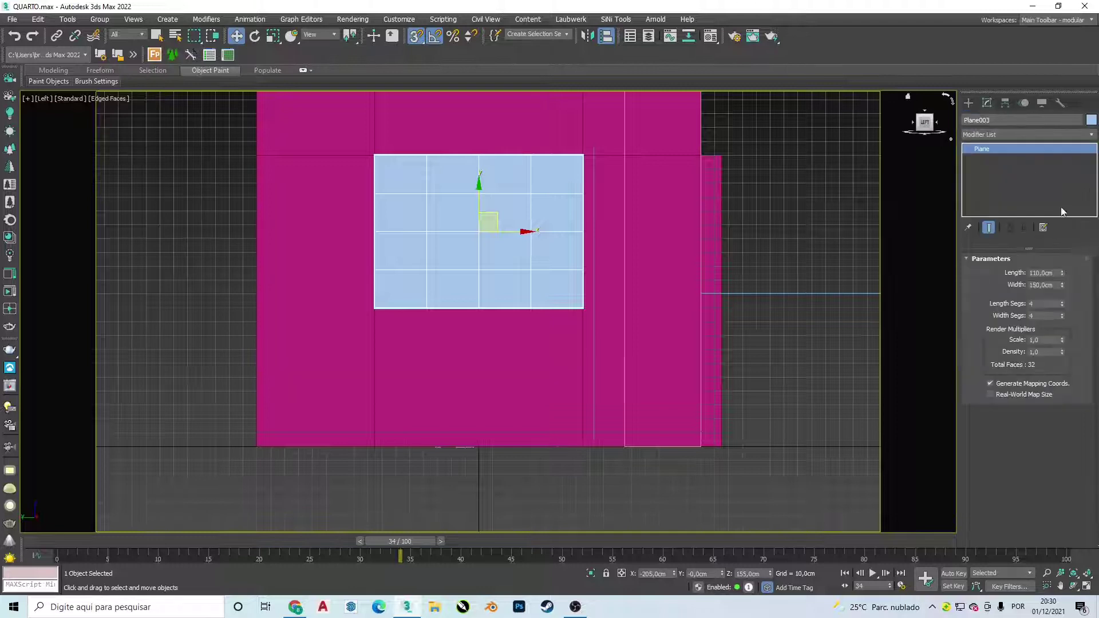
pyautogui.doubleClick(1054, 304)
pyautogui.write('2')
pyautogui.press('Return')
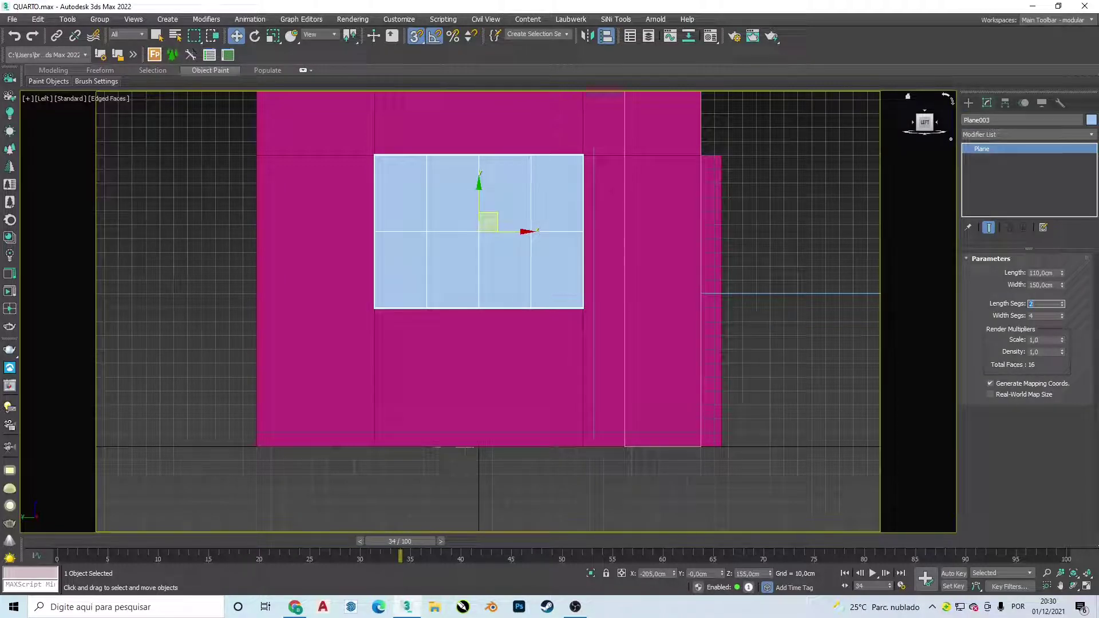
pyautogui.press('Tab')
pyautogui.write('2')
pyautogui.press('Return')
pyautogui.hotkey('shift', 'Tab')
pyautogui.write('1')
pyautogui.press('Return')
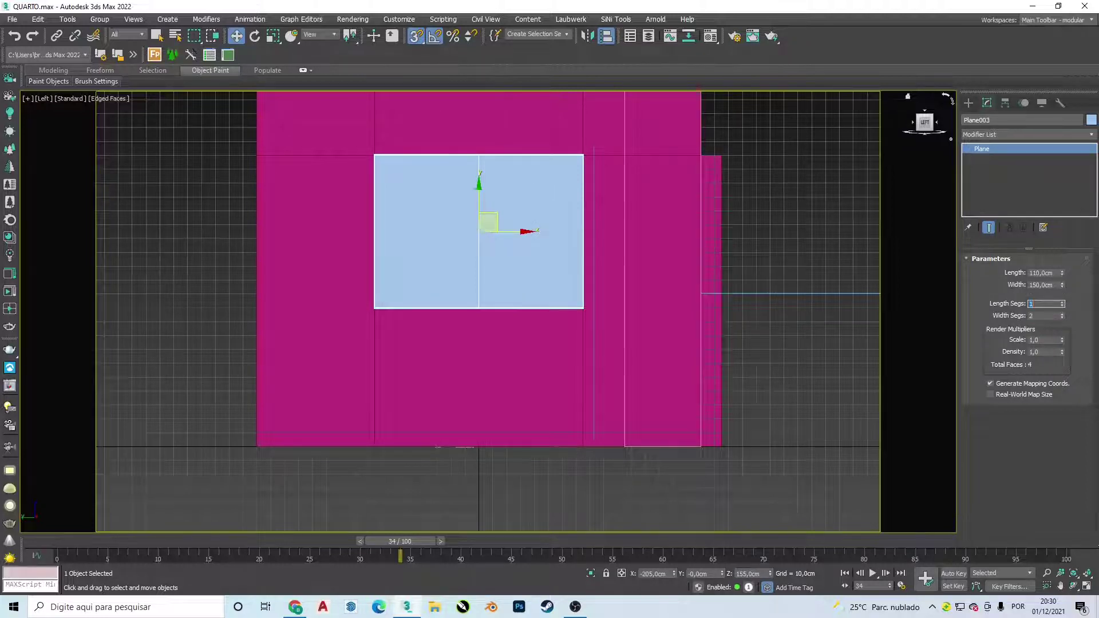
# Convert the plane to Editable Poly and select both of its polygons.
pyautogui.scroll(2, 547, 206)
pyautogui.moveTo(547, 206)
pyautogui.keyDown('alt'); pyautogui.mouseDown(button='middle')
pyautogui.moveTo(502, 205)
pyautogui.moveTo(525, 220)
pyautogui.mouseUp(button='middle'); pyautogui.keyUp('alt')
pyautogui.scroll(-2, 538, 214)
pyautogui.rightClick(525, 220)
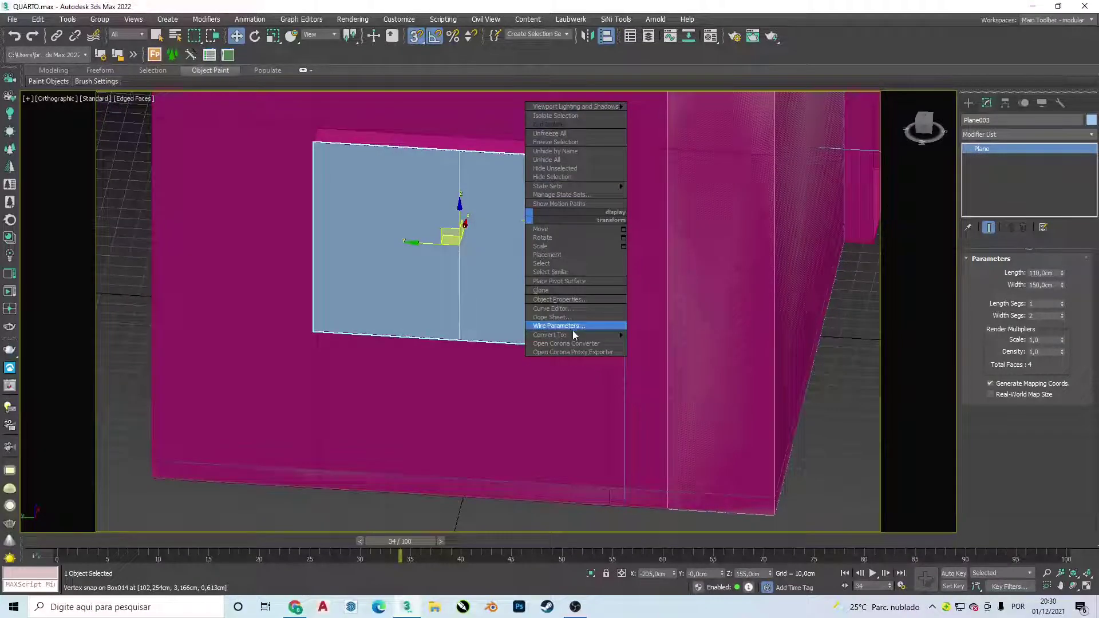
pyautogui.moveTo(557, 335)
pyautogui.click(664, 346)
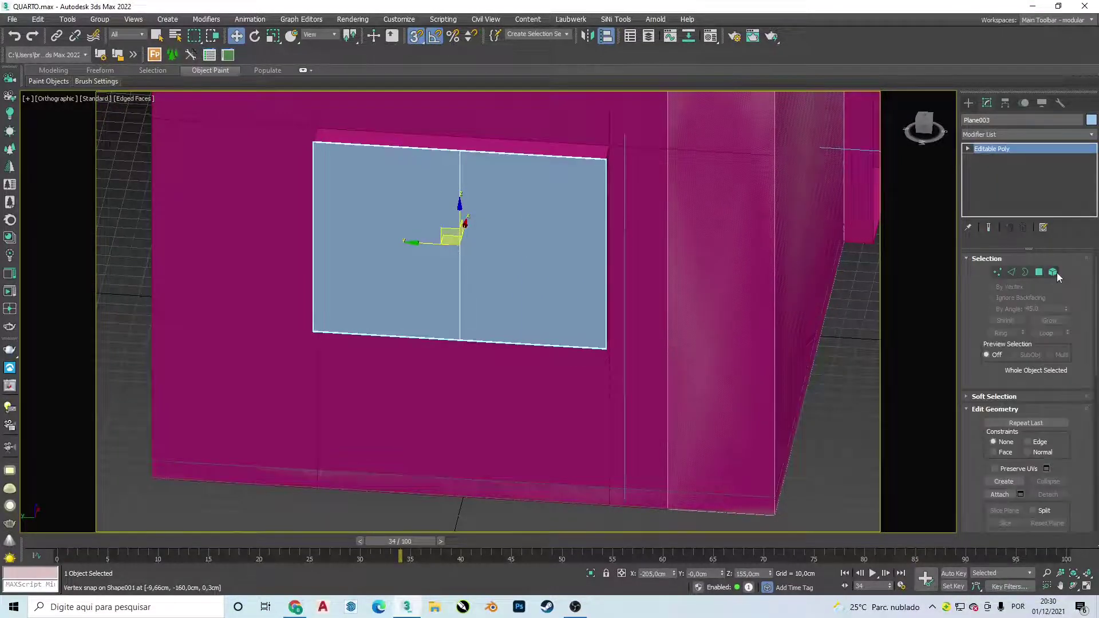
pyautogui.press('4')
pyautogui.click(560, 255)
pyautogui.hotkey('ctrl', 'a')
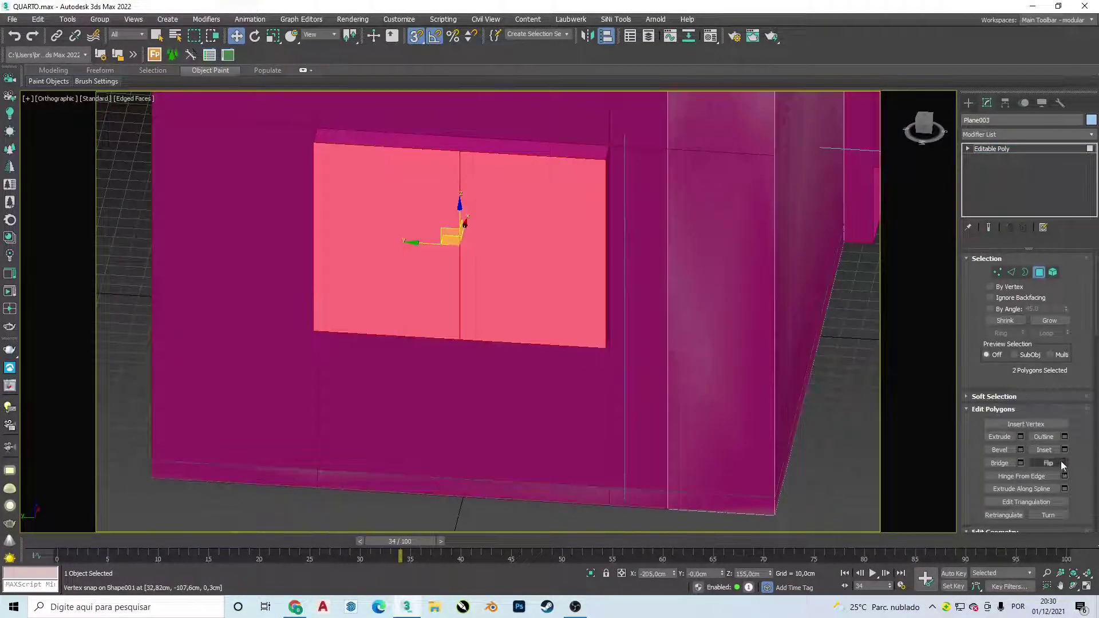
# Inset the selected polygons by 5 cm.
pyautogui.click(1065, 449)
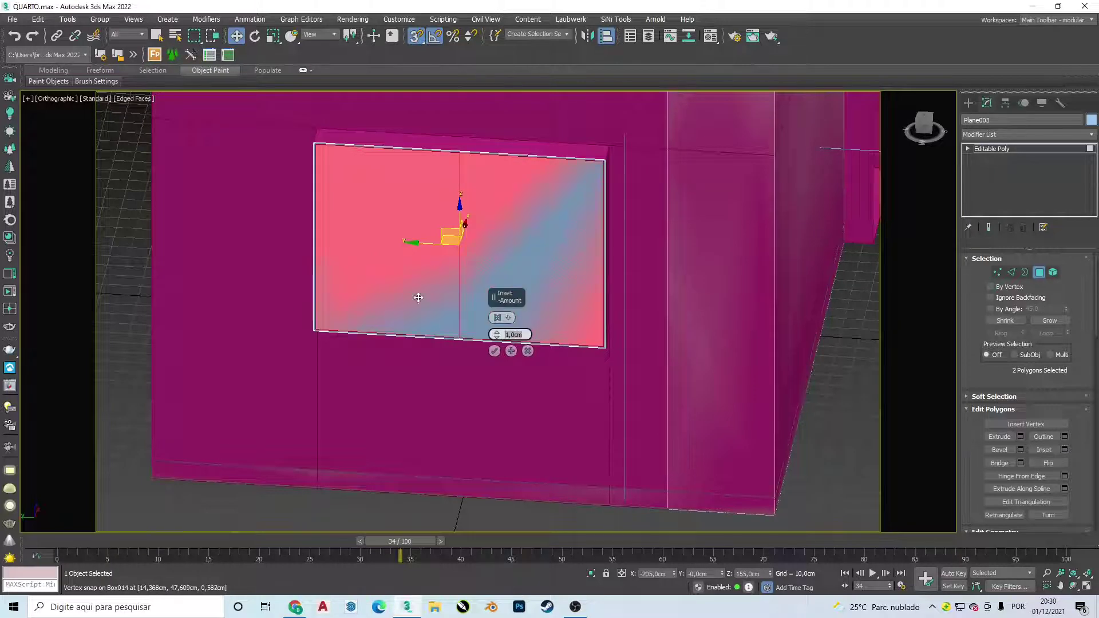
pyautogui.write('5')
pyautogui.press('Return')
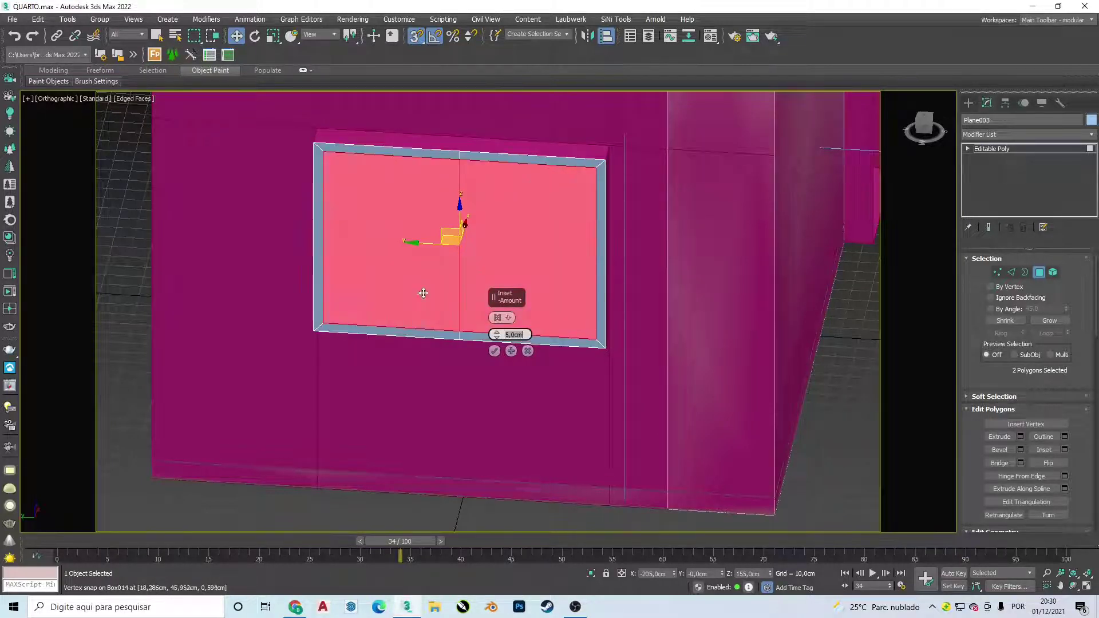
pyautogui.click(494, 351)
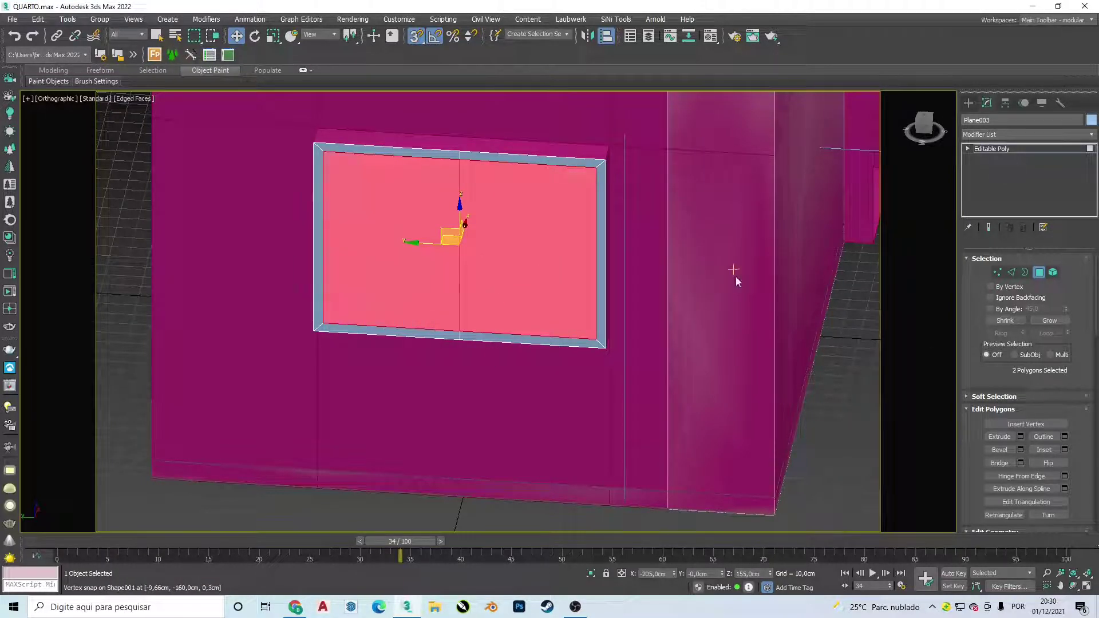
# Detach the right and left inner panes as separate objects.
pyautogui.click(522, 240)
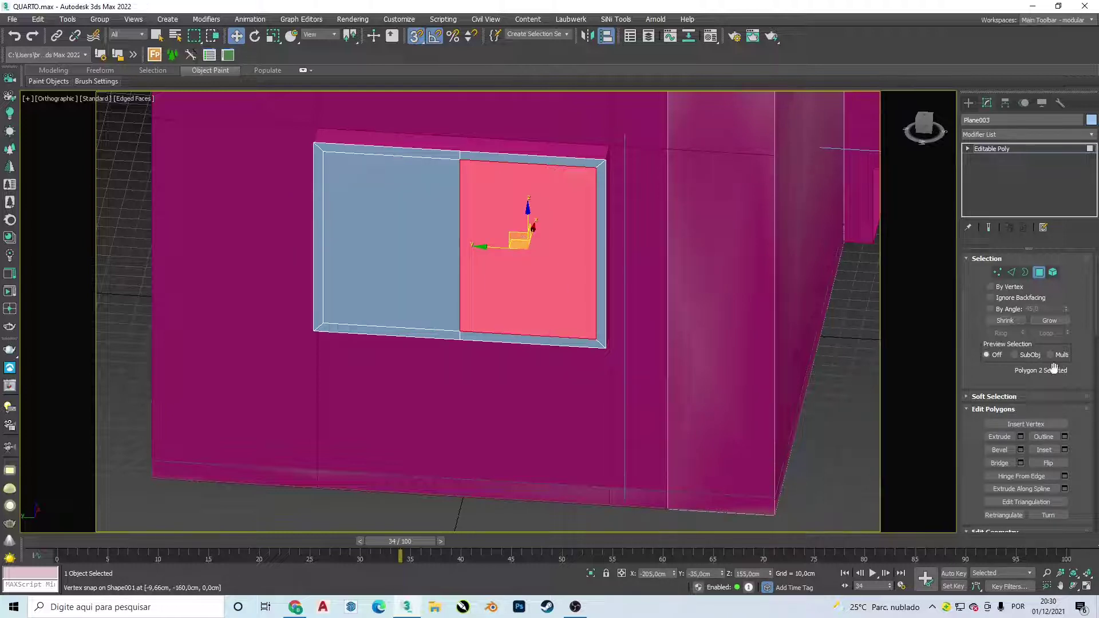
pyautogui.scroll(-3, 1057, 401)
pyautogui.scroll(-2, 1067, 463)
pyautogui.click(1048, 463)
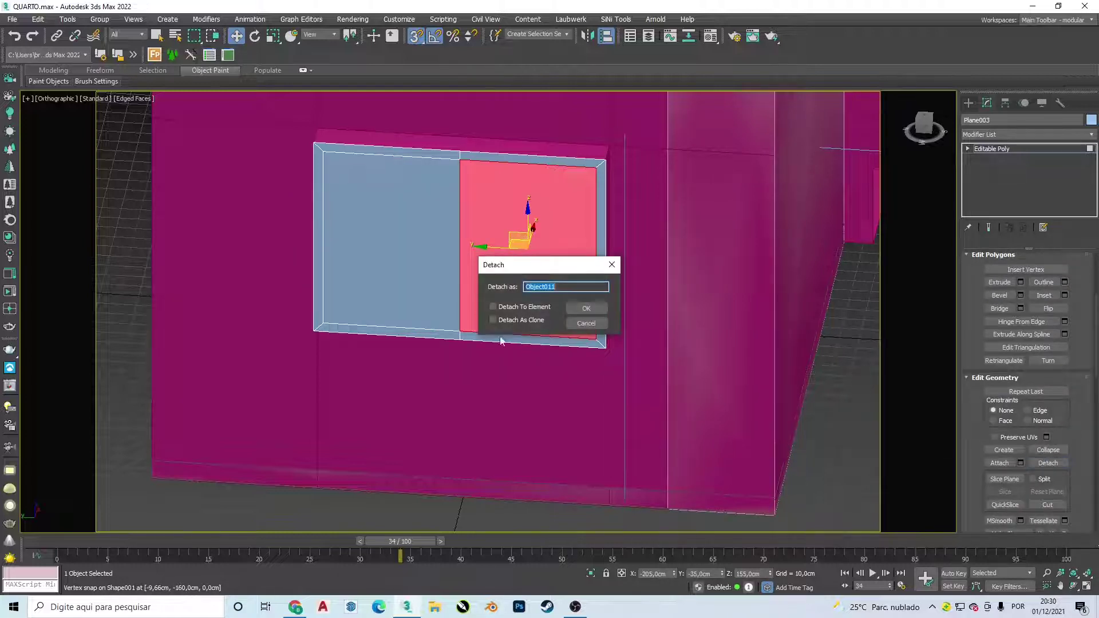
pyautogui.click(583, 304)
pyautogui.hotkey('ctrl', 'i')
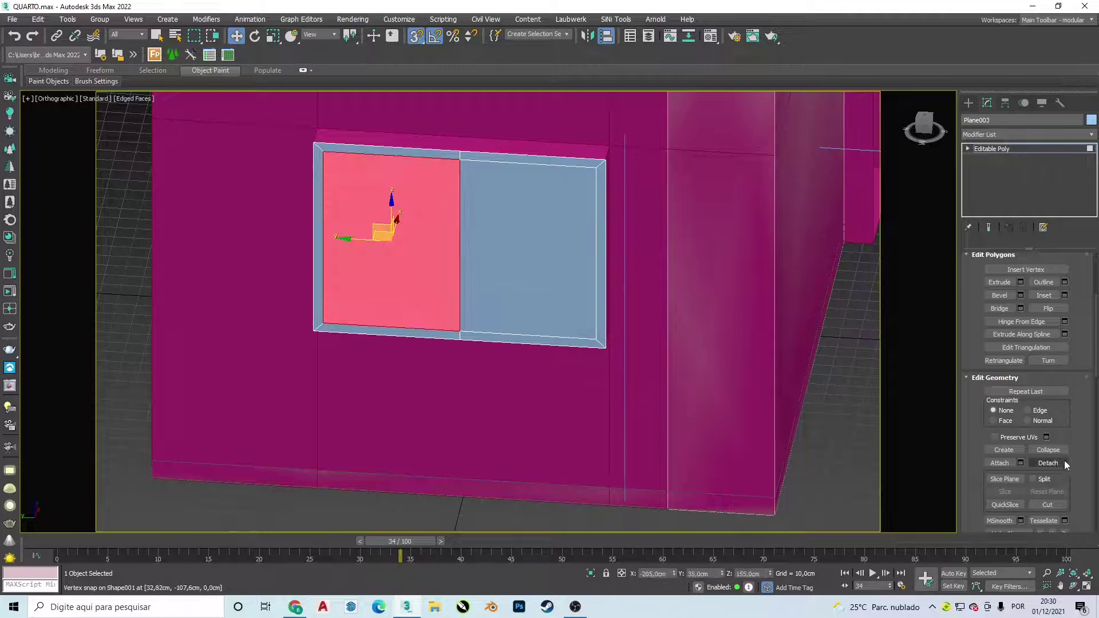
pyautogui.click(1056, 463)
pyautogui.click(584, 303)
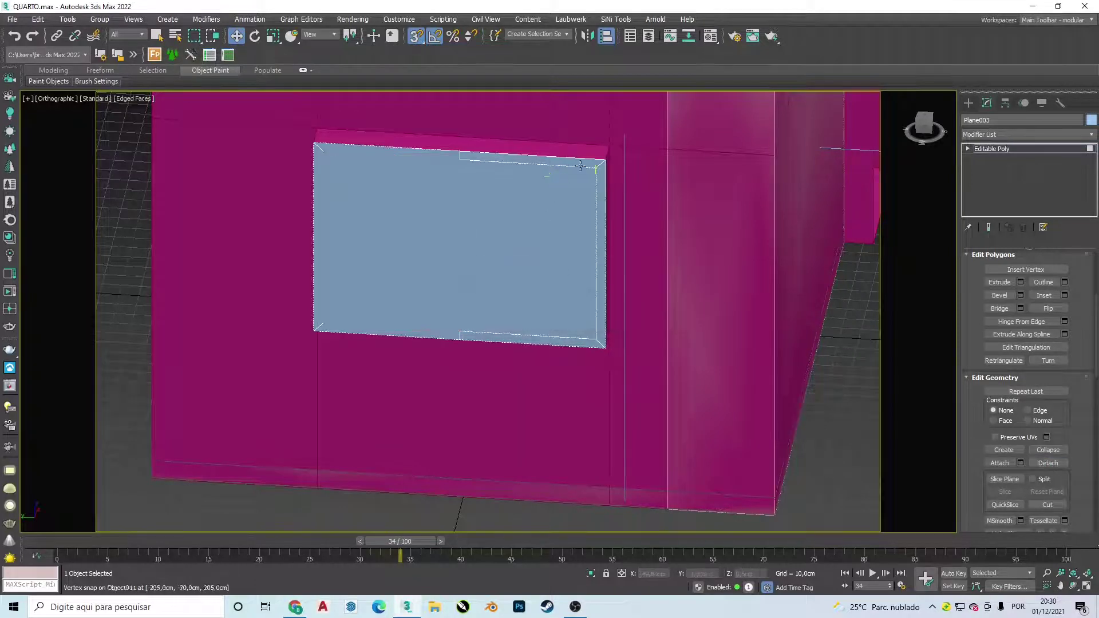
# Add a Shell modifier to the remaining window frame.
pyautogui.click(1007, 133)
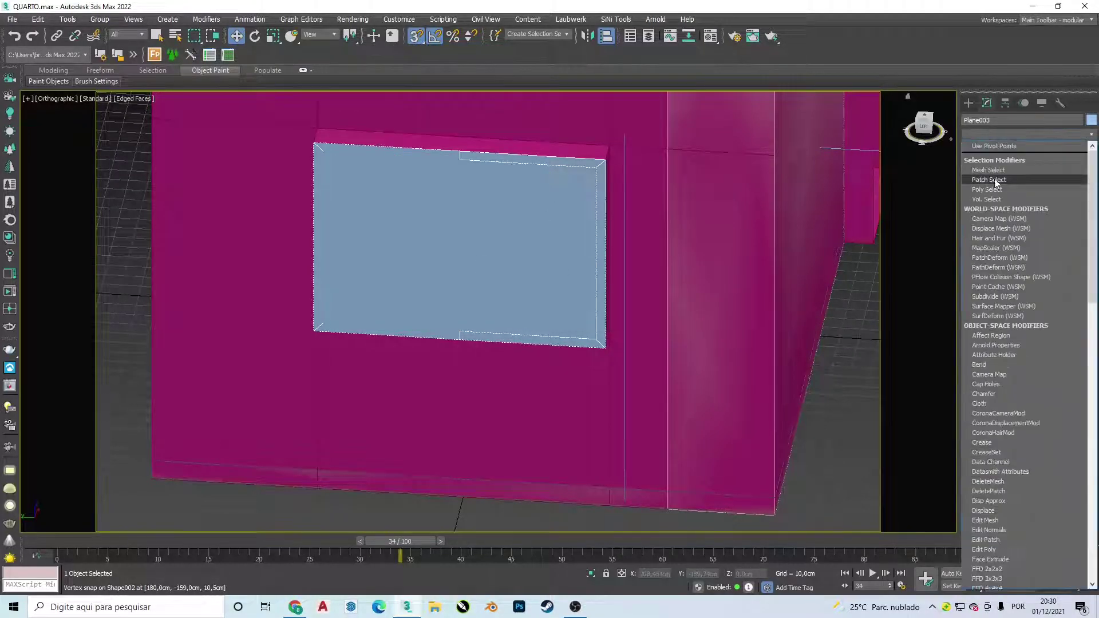
pyautogui.click(1000, 131)
pyautogui.click(999, 131)
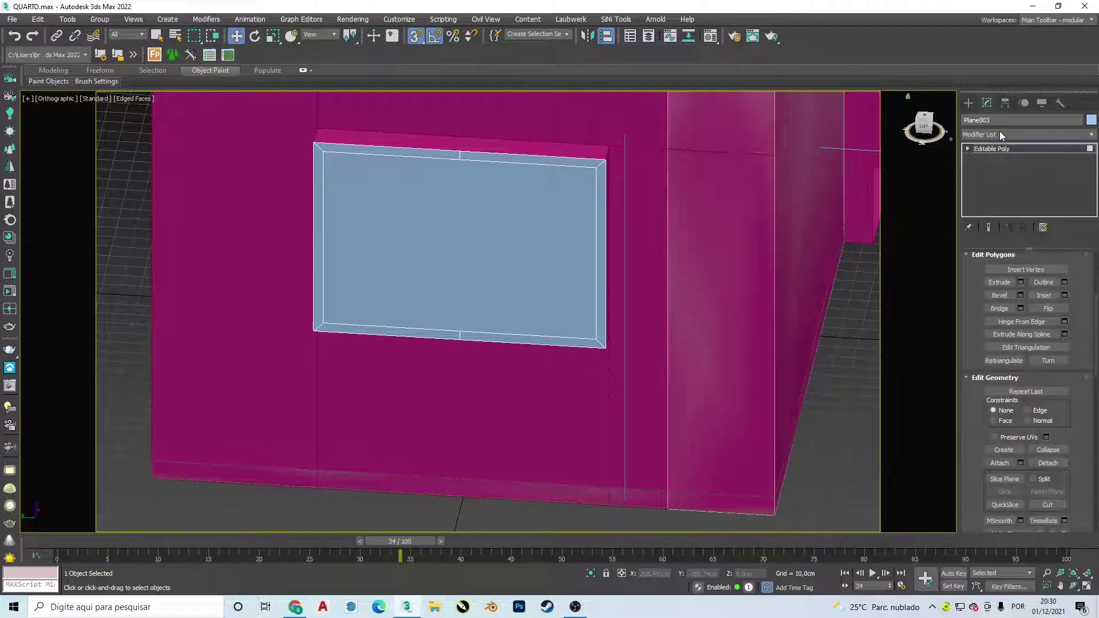
pyautogui.click(999, 132)
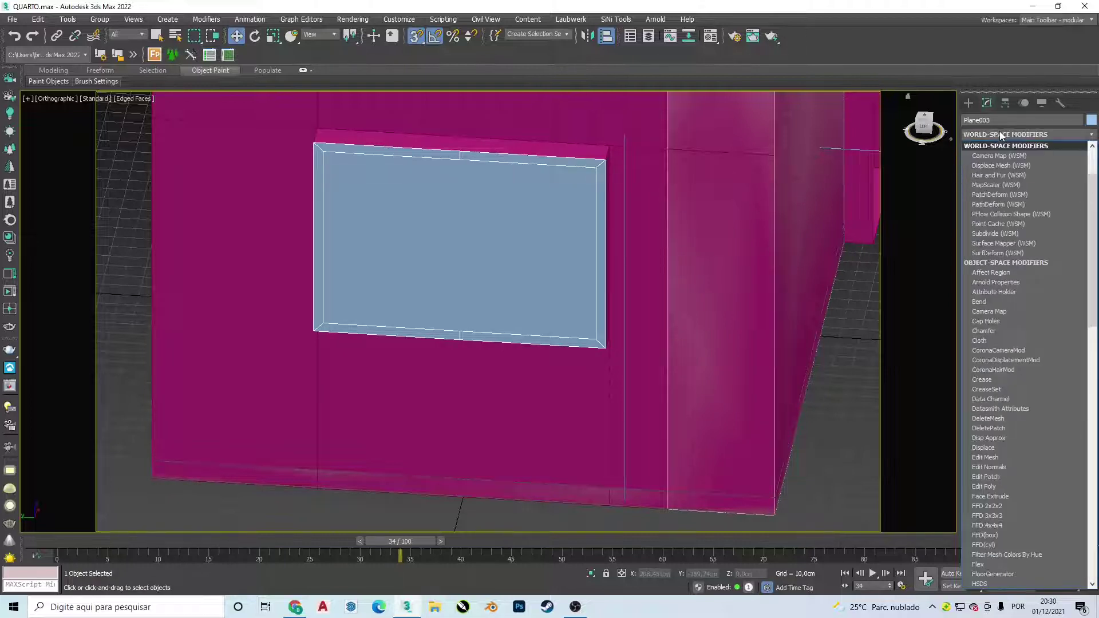
pyautogui.scroll(2, 1001, 135)
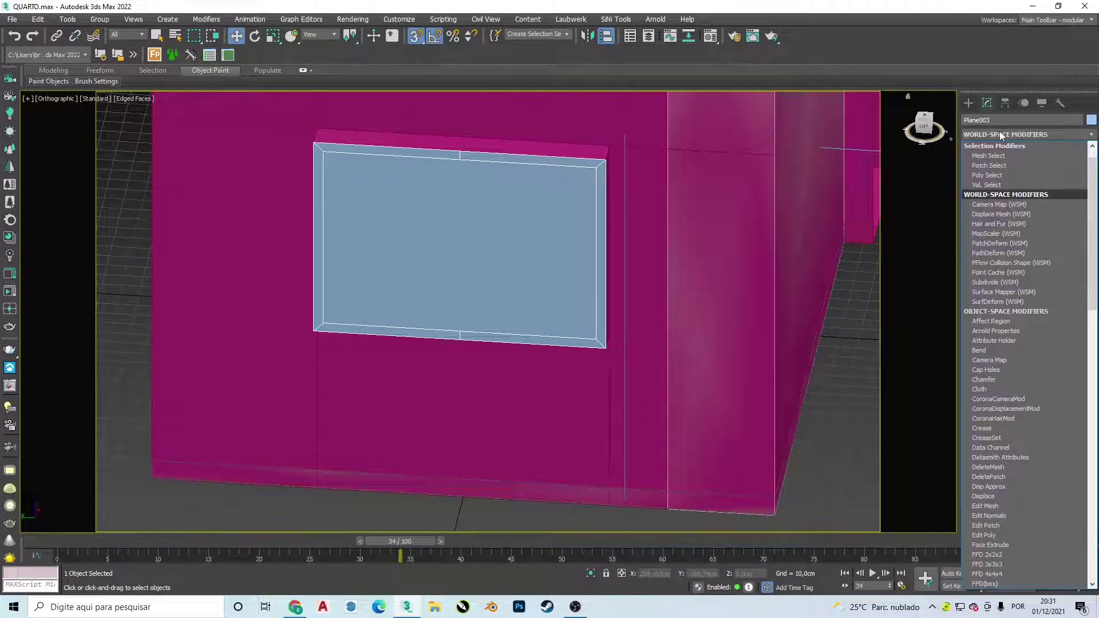
pyautogui.press('Down')
pyautogui.press('Down')
pyautogui.write('s')
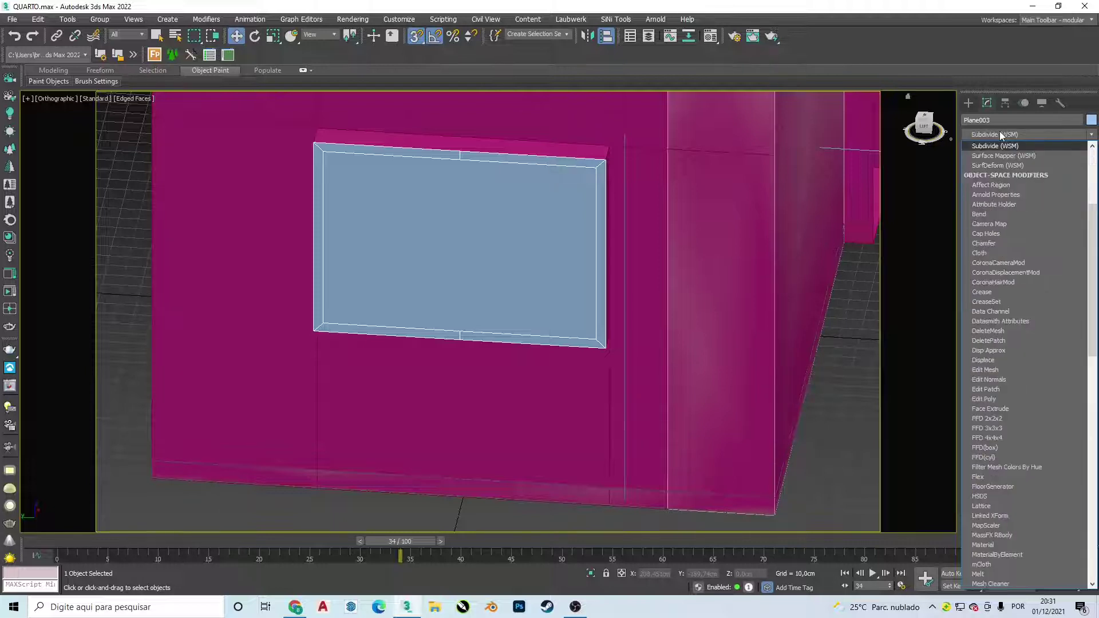
pyautogui.write('hell')
pyautogui.press('Return')
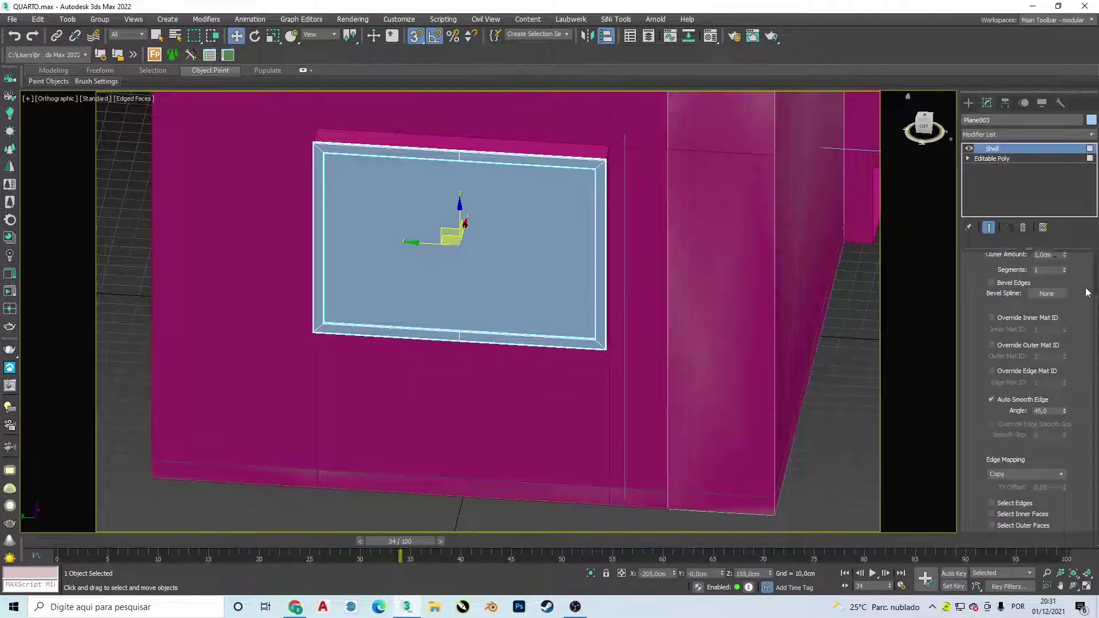
# Set the Shell inner amount to 15 cm and outer amount to 0 cm.
pyautogui.scroll(2, 1047, 343)
pyautogui.doubleClick(1045, 274)
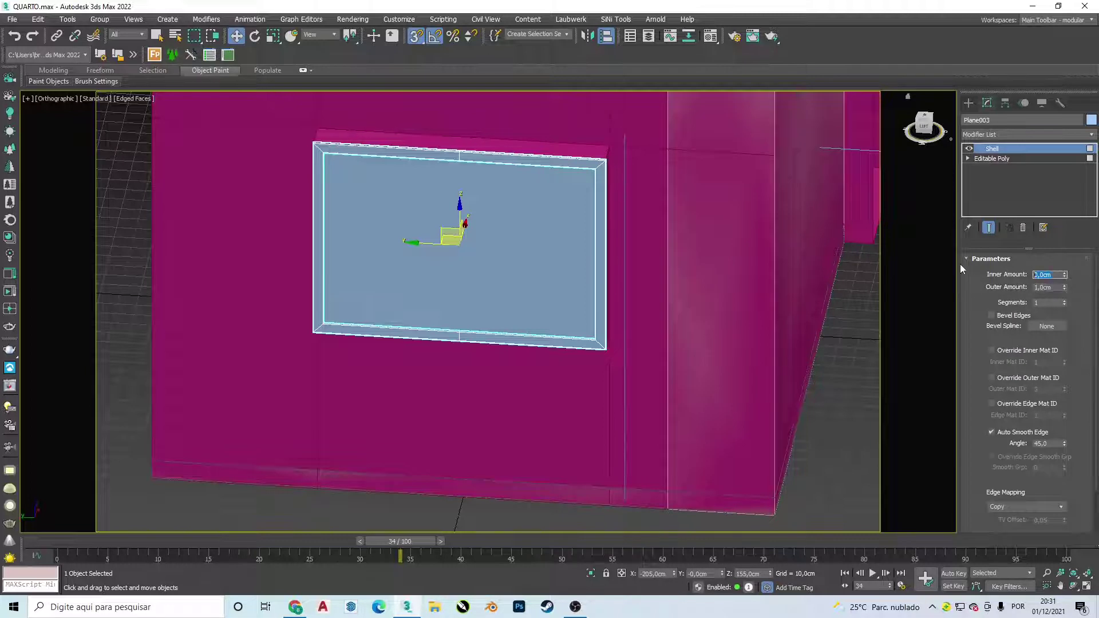
pyautogui.write('15')
pyautogui.press('Return')
pyautogui.press('Tab')
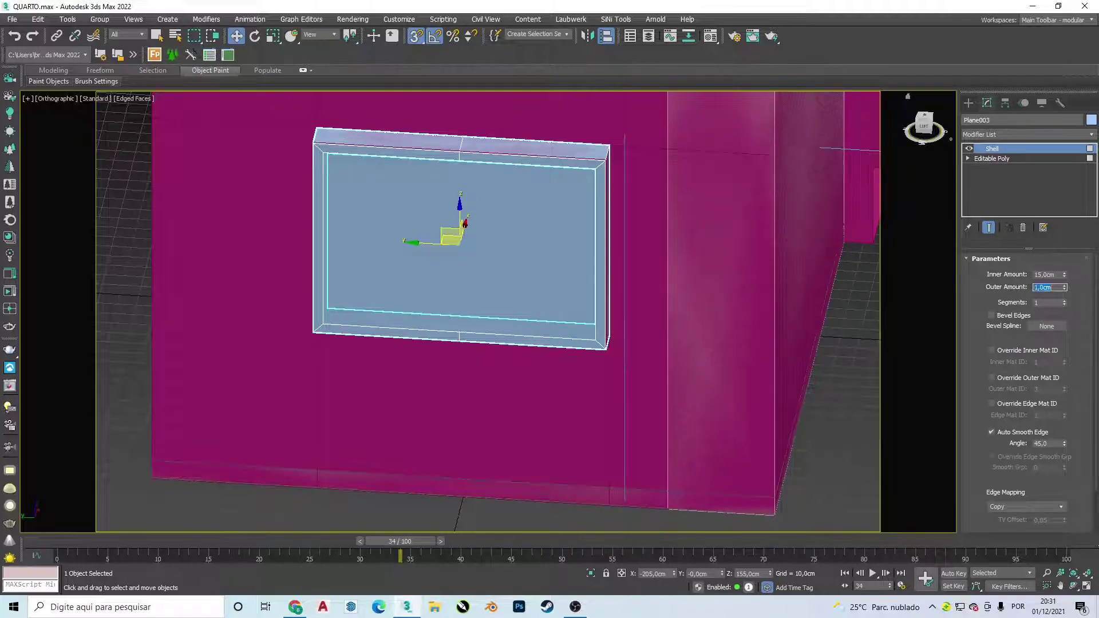
pyautogui.write('0')
pyautogui.press('Return')
# In Top wireframe view, move both detached panes along X.
pyautogui.scroll(2, 467, 231)
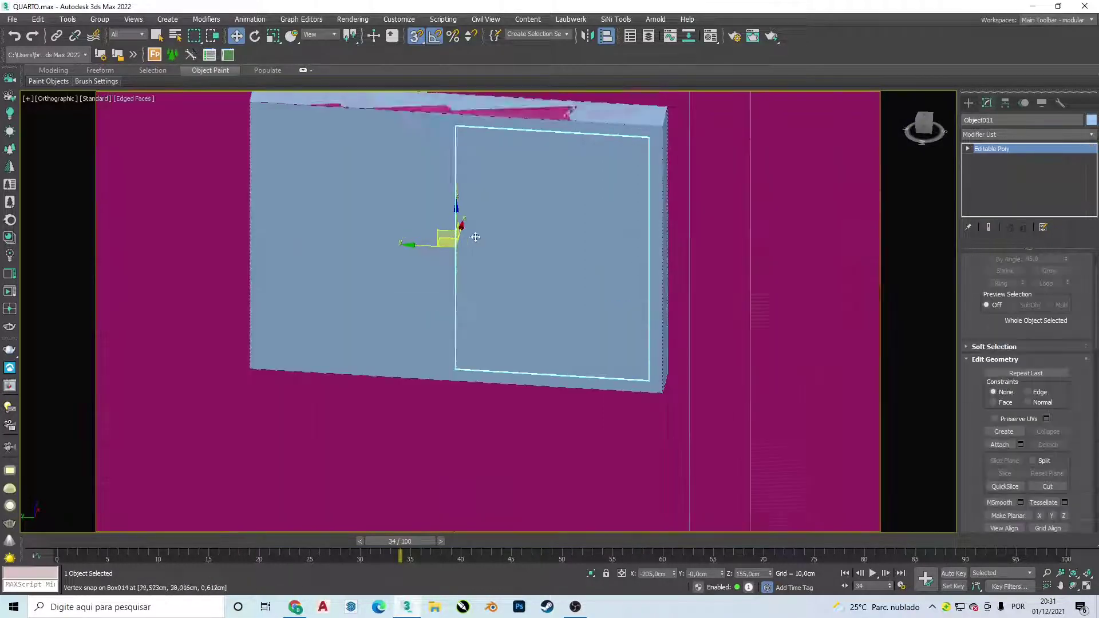
pyautogui.keyDown('ctrl'); pyautogui.click(438, 233); pyautogui.keyUp('ctrl')
pyautogui.press('t')
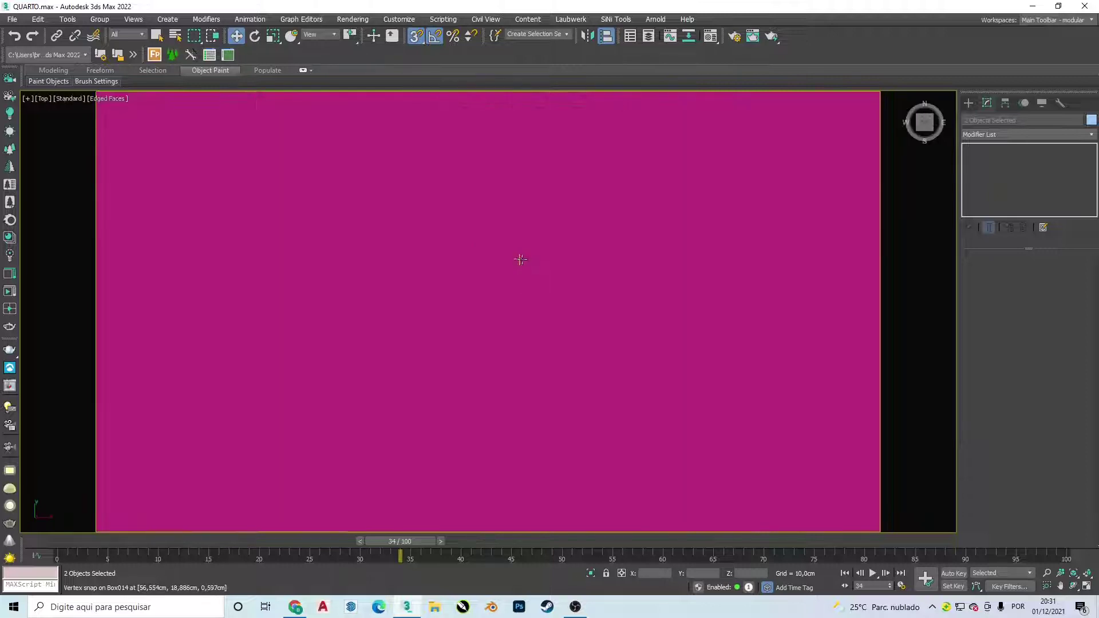
pyautogui.press('F3')
pyautogui.moveTo(529, 266); pyautogui.dragTo(858, 420, button='middle')
pyautogui.moveTo(575, 287); pyautogui.dragTo(528, 305, button='middle')
pyautogui.scroll(2, 528, 304)
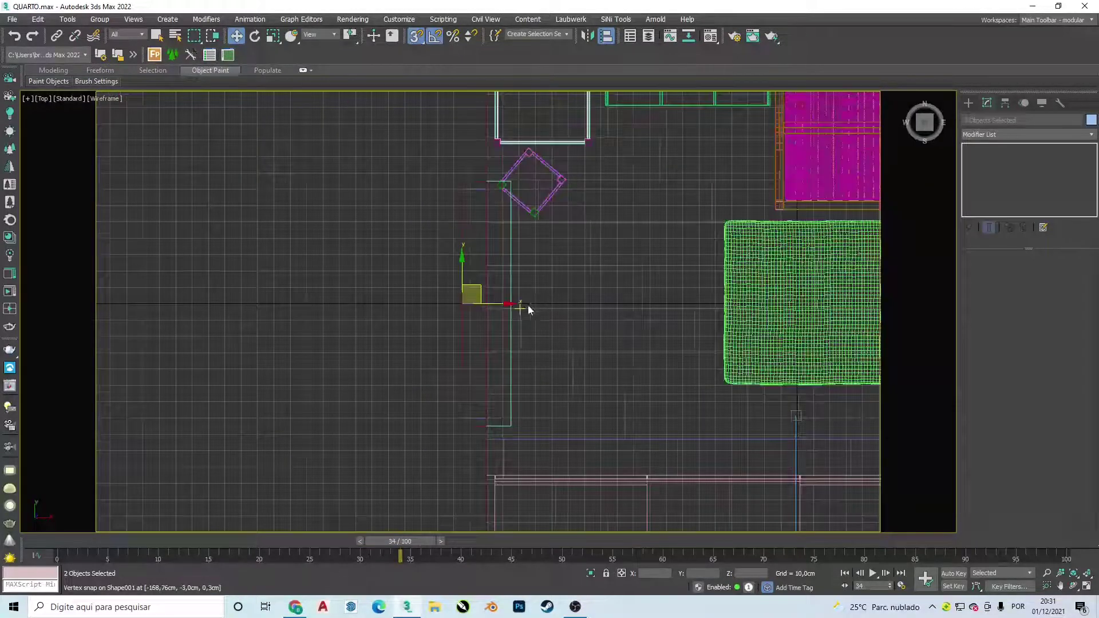
pyautogui.scroll(1, 527, 304)
pyautogui.moveTo(478, 303); pyautogui.dragTo(499, 309)
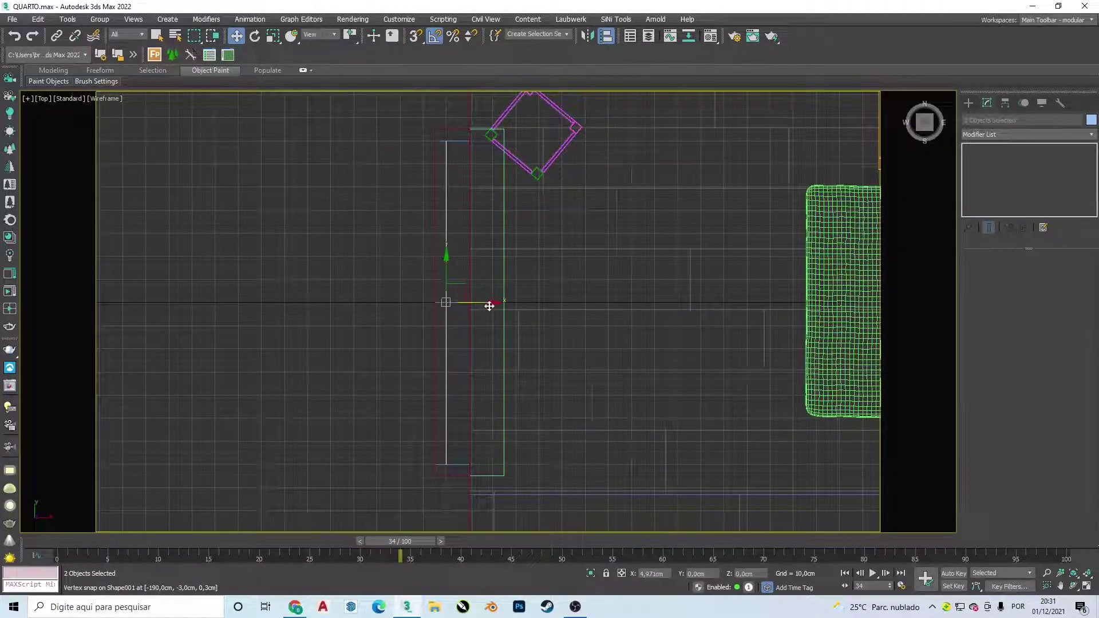
pyautogui.scroll(2, 476, 323)
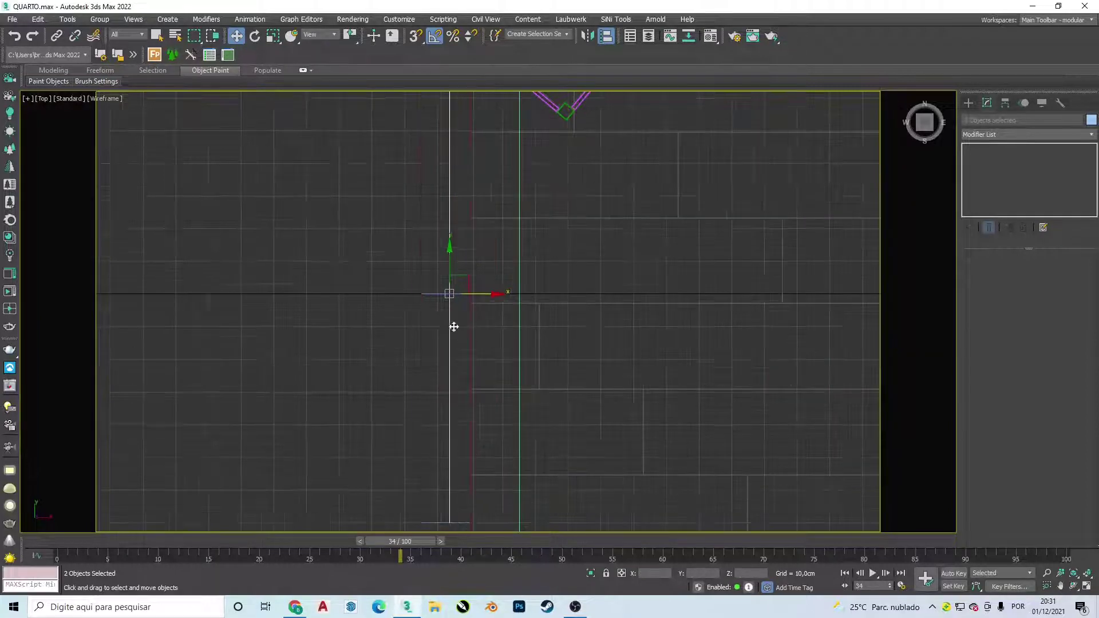
pyautogui.moveTo(476, 297); pyautogui.dragTo(468, 296)
# Offset Object011 by -10 cm and then -5 cm in X.
pyautogui.click(447, 324)
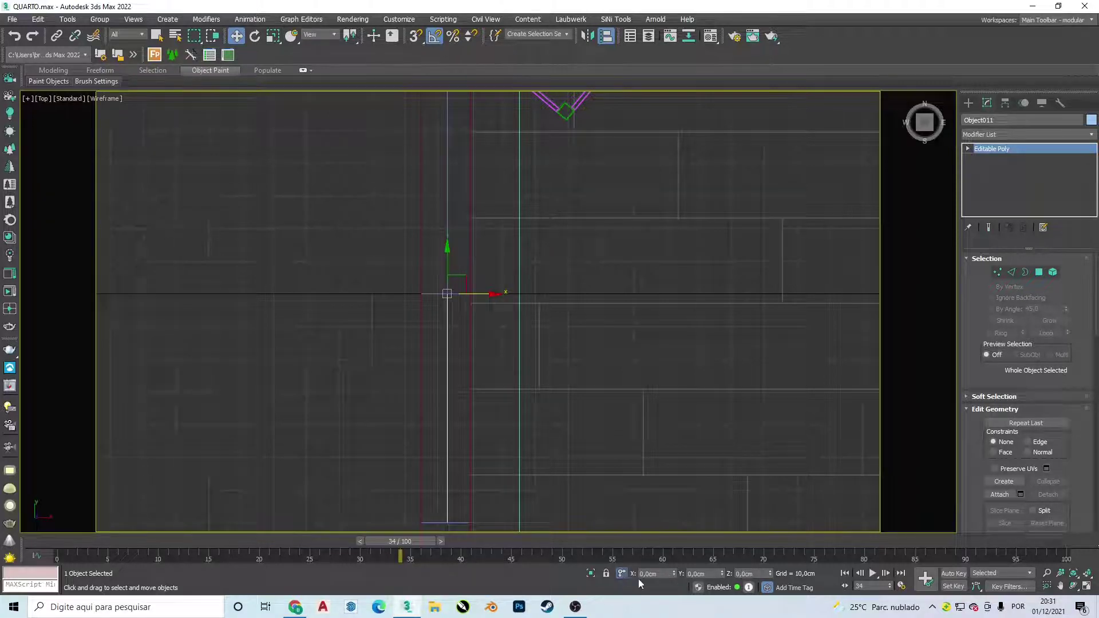
pyautogui.click(621, 573)
pyautogui.write('-10')
pyautogui.press('Return')
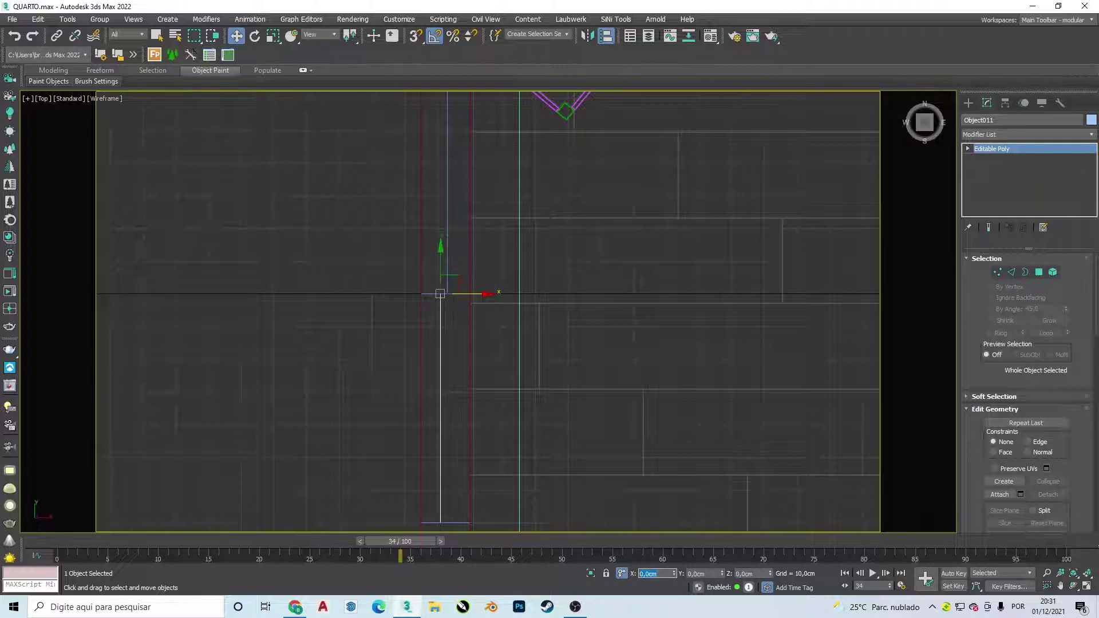
pyautogui.write('-5')
pyautogui.press('Return')
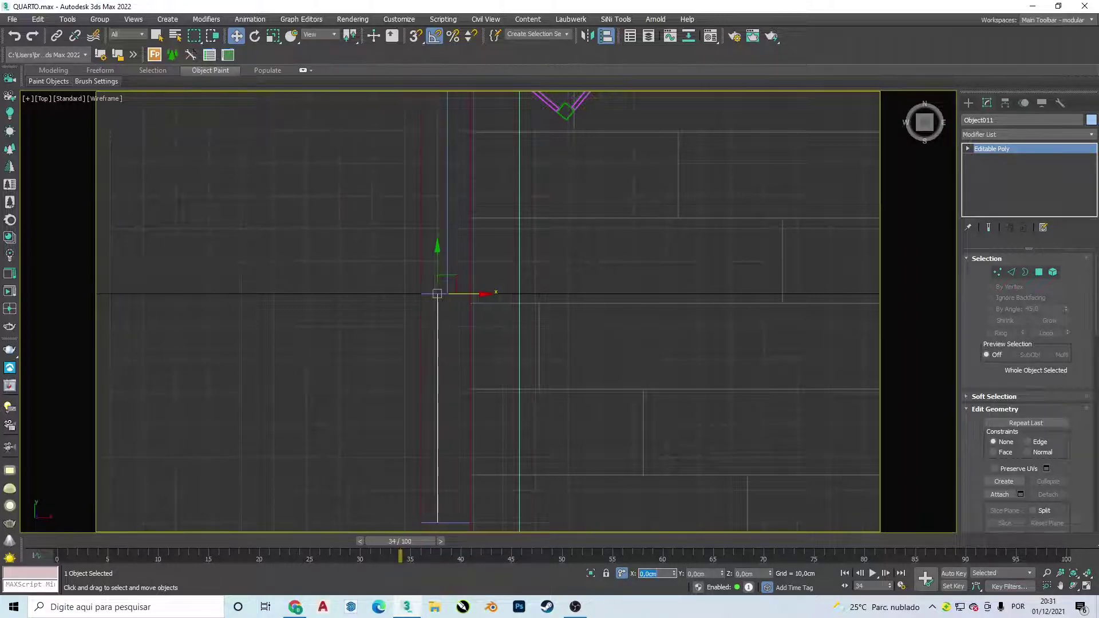
# Reselect both window planes and orbit to an angled view of them.
pyautogui.click(354, 376)
pyautogui.click(425, 359)
pyautogui.keyDown('ctrl'); pyautogui.click(473, 298); pyautogui.keyUp('ctrl')
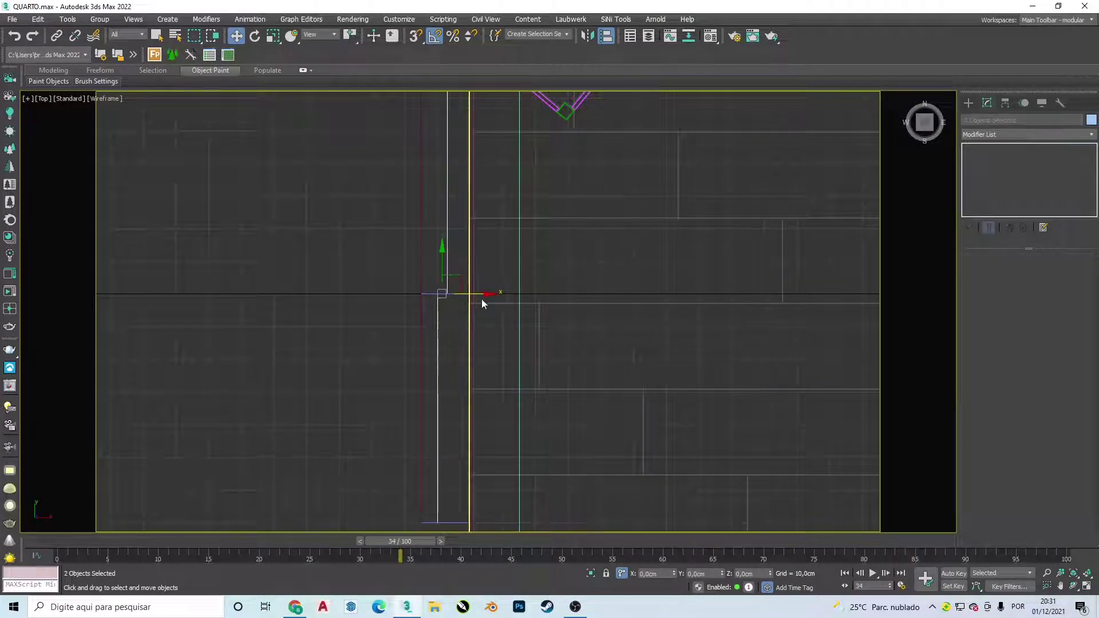
pyautogui.click(588, 574)
pyautogui.moveTo(635, 452)
pyautogui.keyDown('alt'); pyautogui.mouseDown(button='middle')
pyautogui.moveTo(635, 420)
pyautogui.moveTo(670, 394)
pyautogui.mouseUp(button='middle'); pyautogui.keyUp('alt')
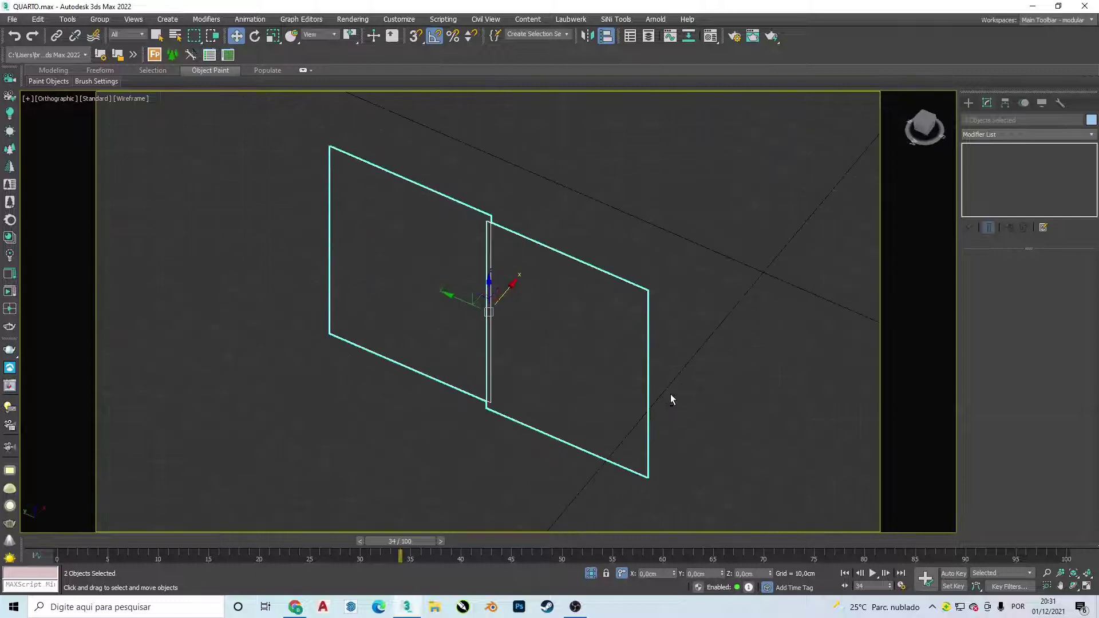
# Inset the right window plane's face by 5 cm and select the inner face.
pyautogui.click(565, 338)
pyautogui.click(593, 271)
pyautogui.press('4')
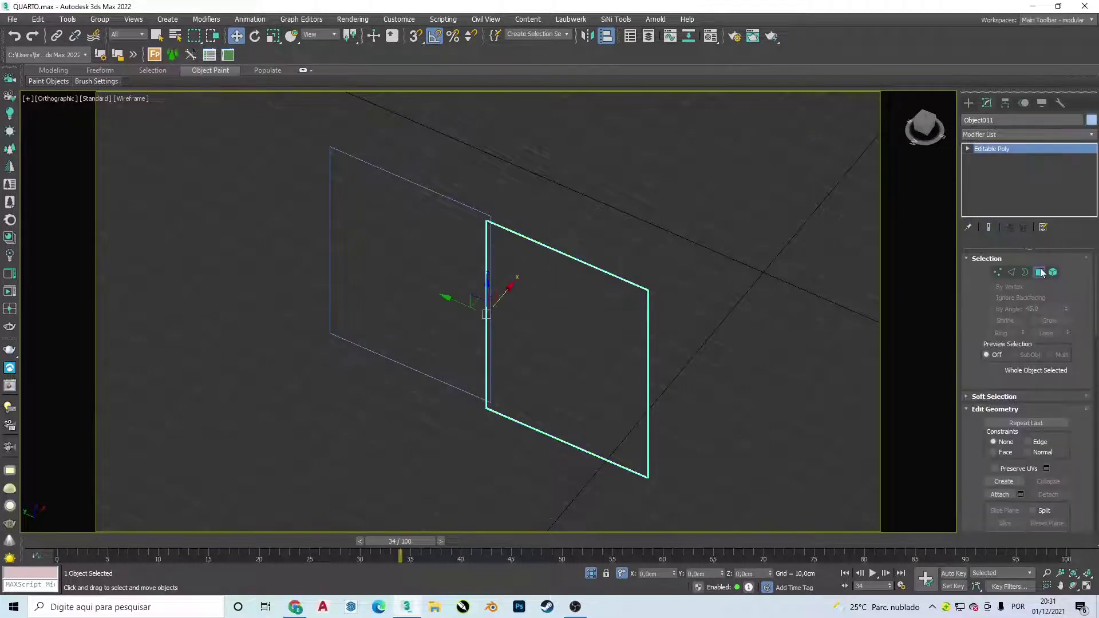
pyautogui.click(515, 318)
pyautogui.click(1063, 452)
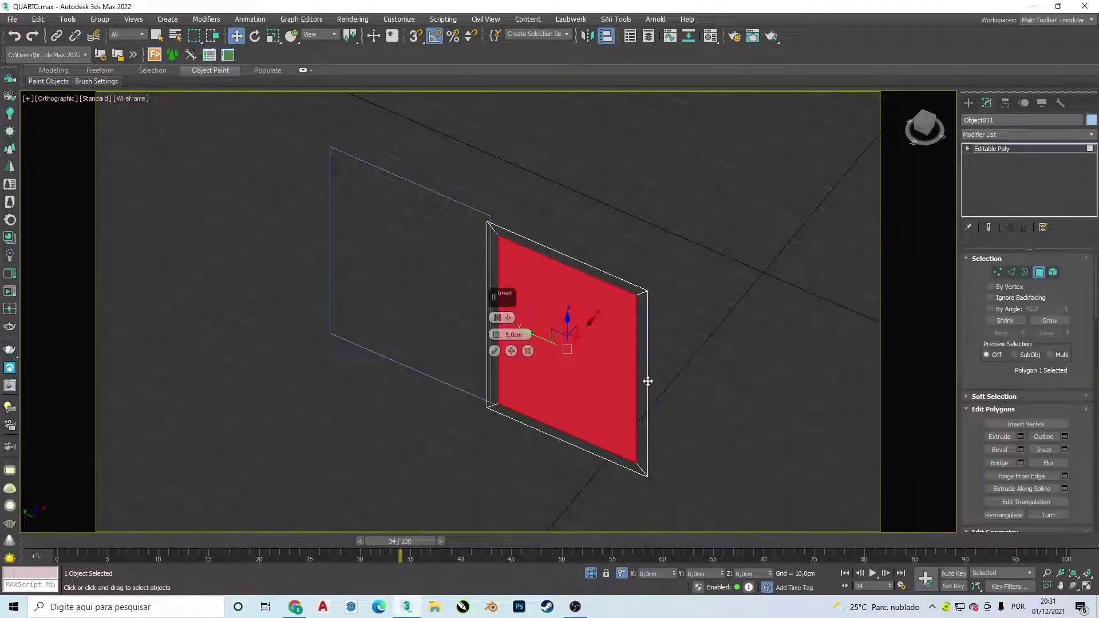
pyautogui.click(495, 350)
pyautogui.click(454, 278)
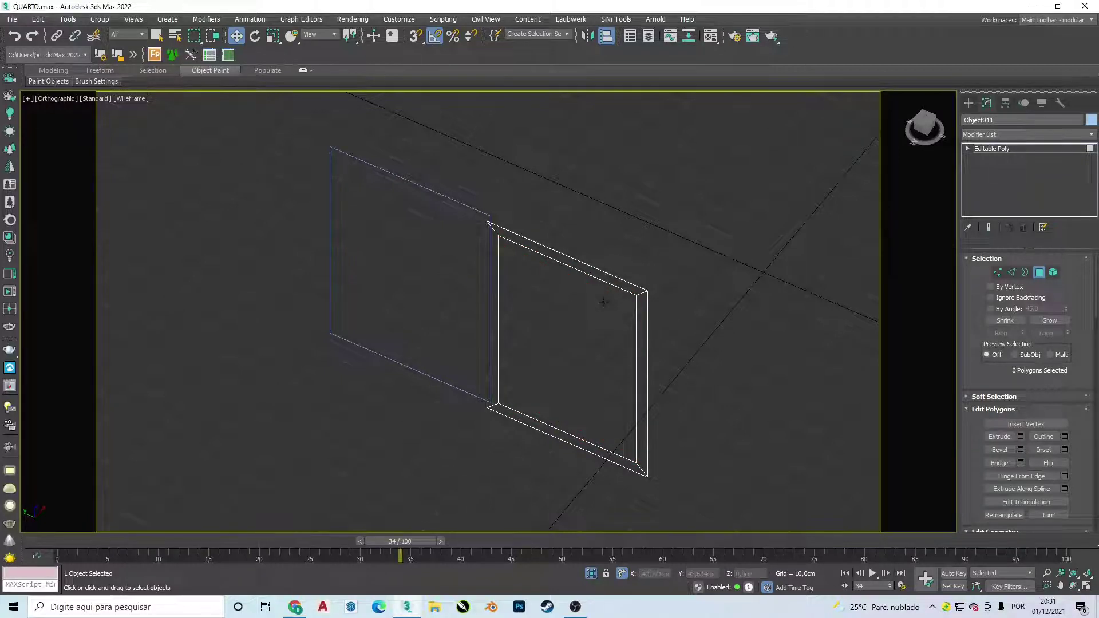
pyautogui.click(626, 293)
# Detach the inner face as glass object Object013.
pyautogui.scroll(-4, 1076, 447)
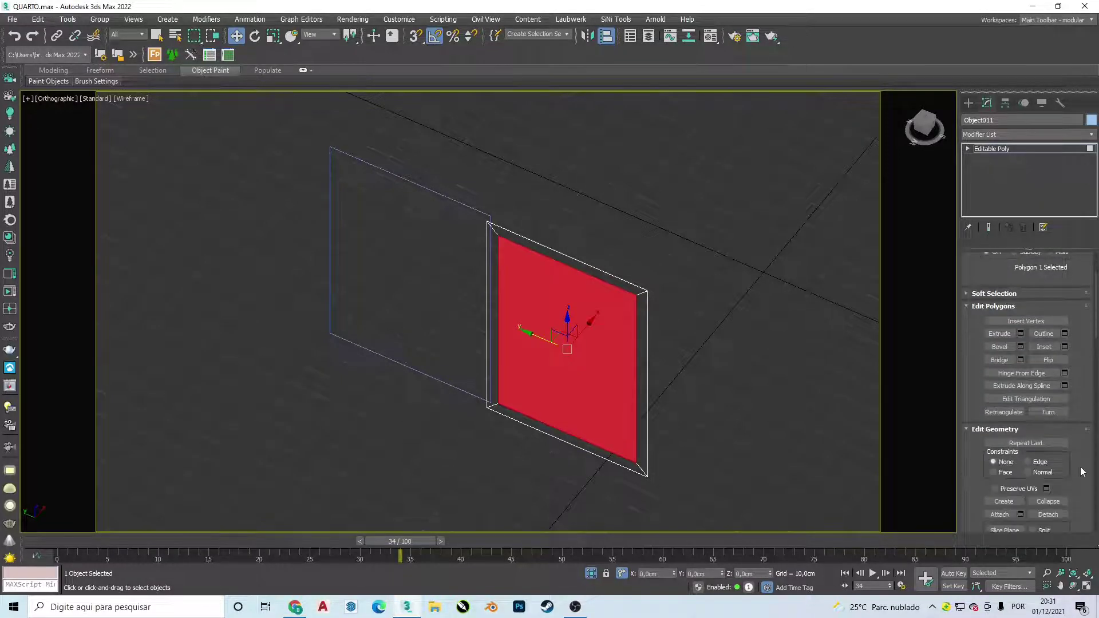
pyautogui.scroll(-1, 1080, 466)
pyautogui.click(1048, 497)
pyautogui.click(585, 310)
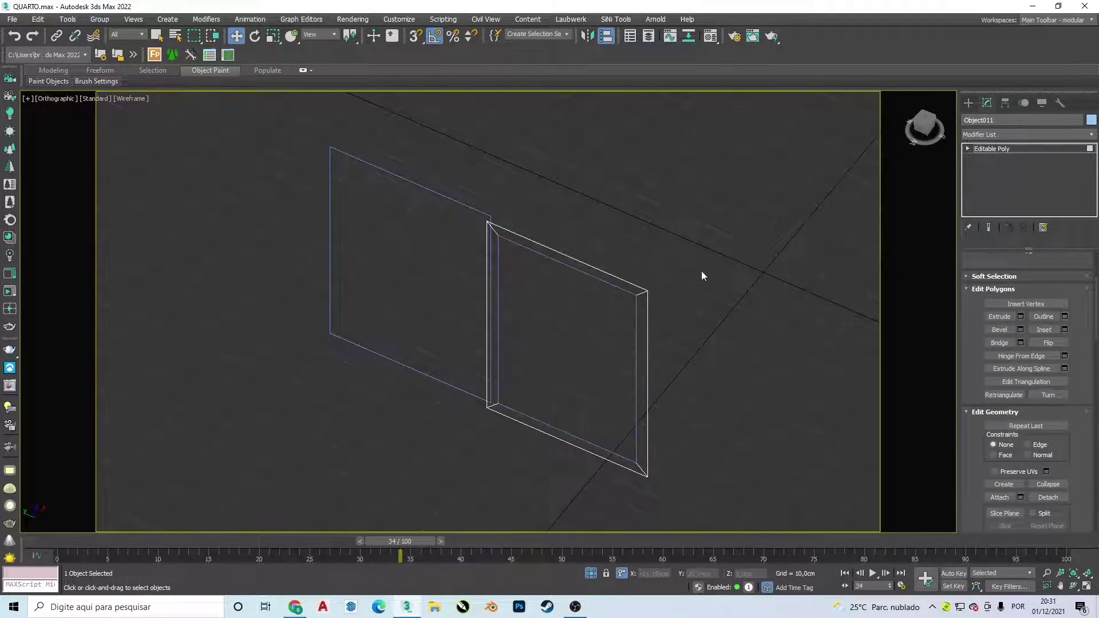
pyautogui.press('F3')
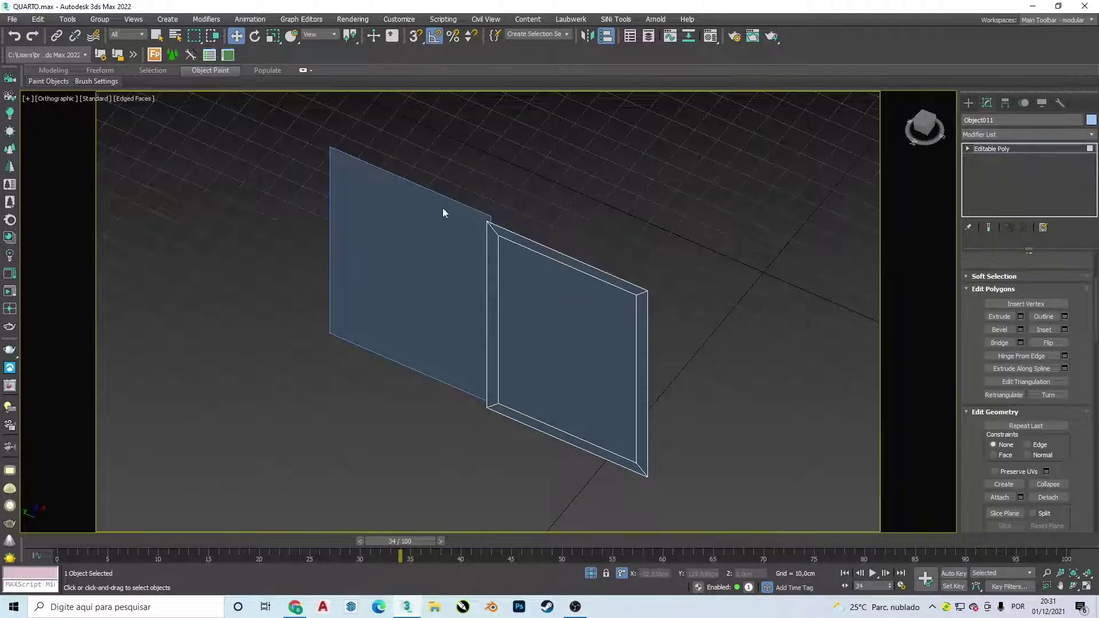
# Remove the plain left plane and vertex-snap an instanced copy of frame and glass into its place.
pyautogui.press('t')
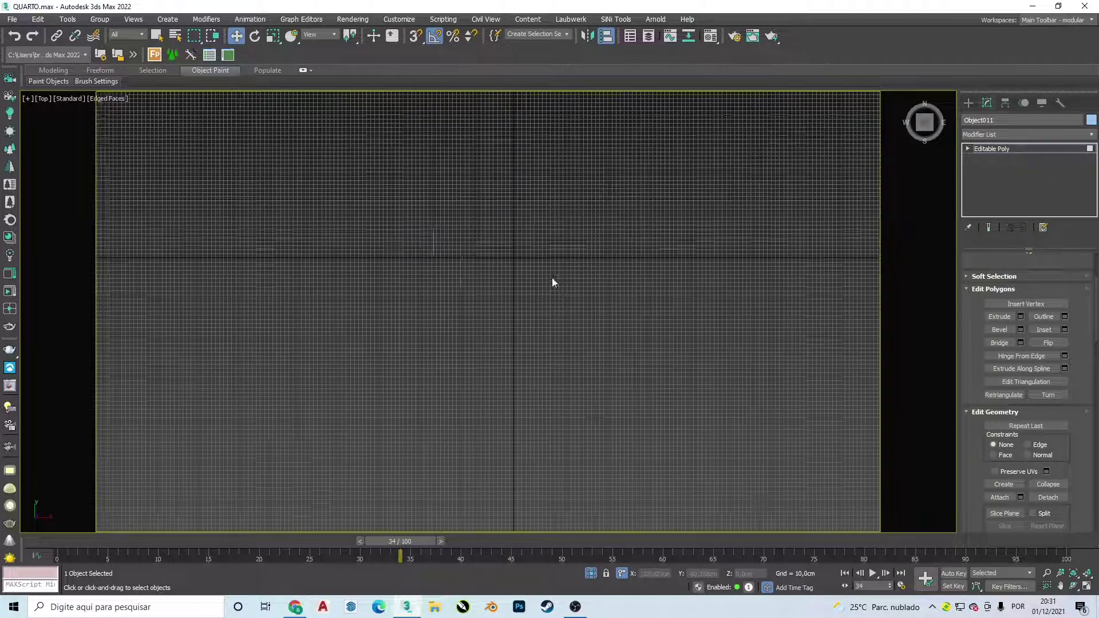
pyautogui.click(632, 221)
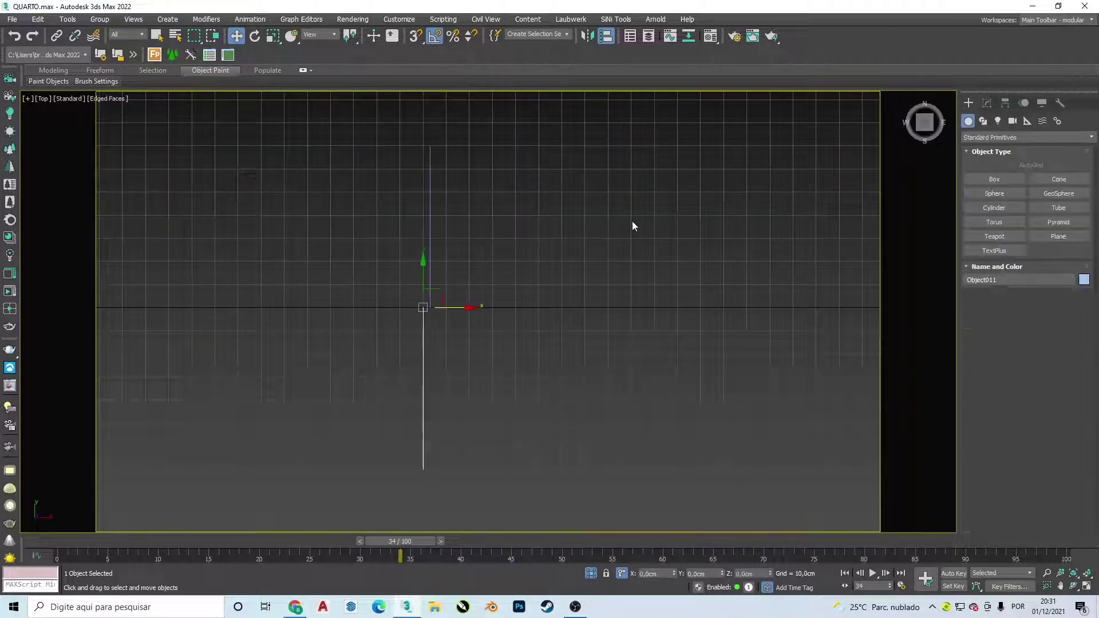
pyautogui.click(431, 242)
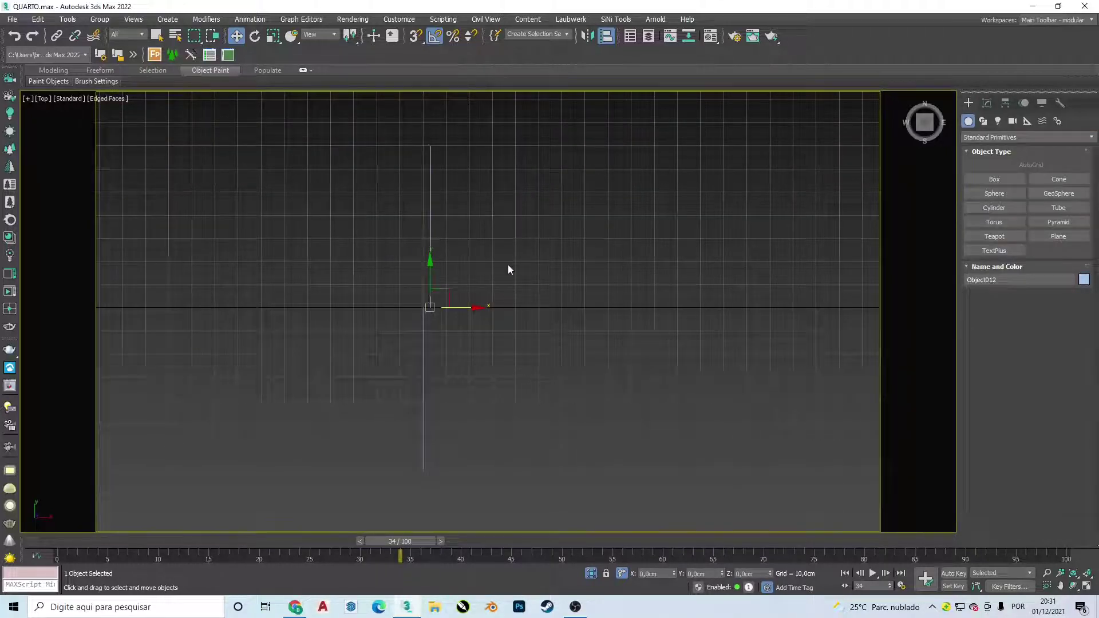
pyautogui.hotkey('ctrl', 'z')
pyautogui.press('s')
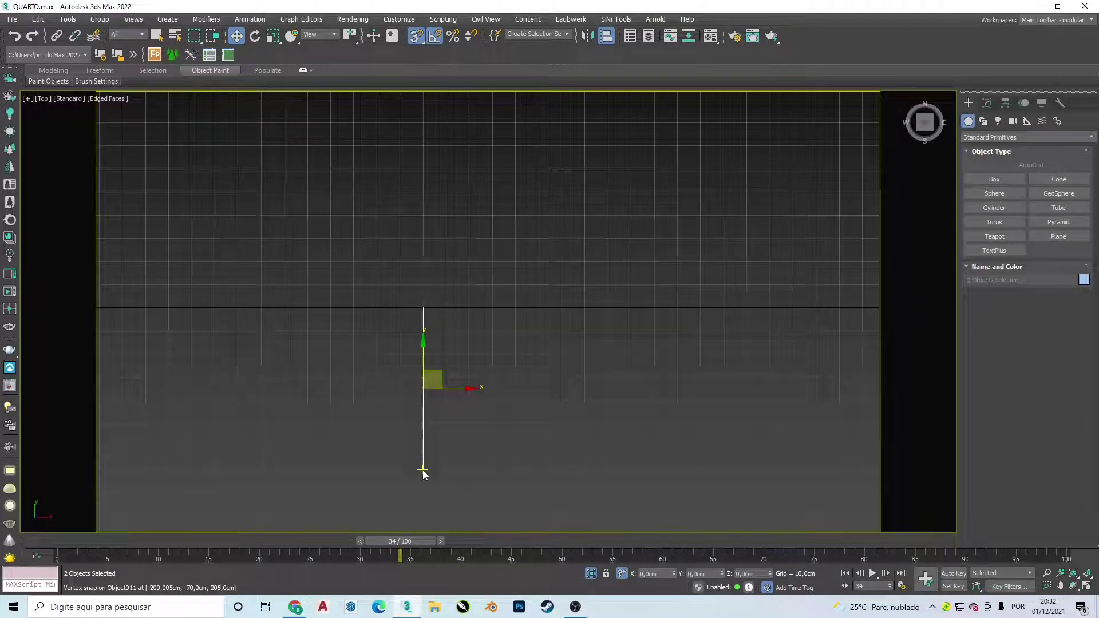
pyautogui.moveTo(423, 471); pyautogui.dragTo(423, 308)
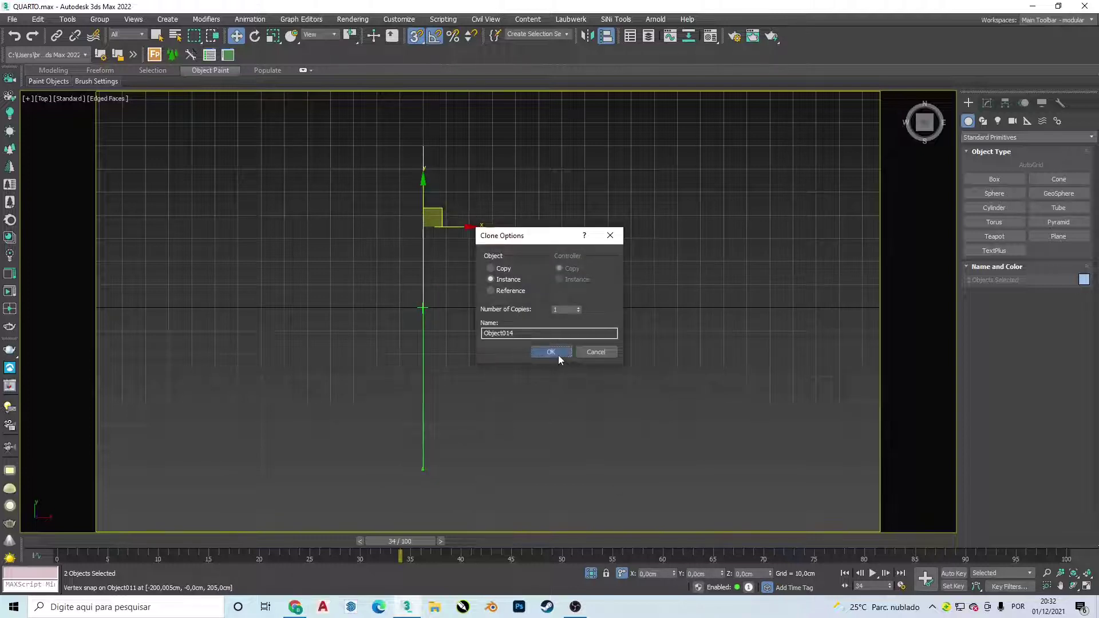
pyautogui.click(551, 352)
pyautogui.click(652, 574)
# Offset the instanced copy 3 cm along X.
pyautogui.write('3')
pyautogui.press('Return')
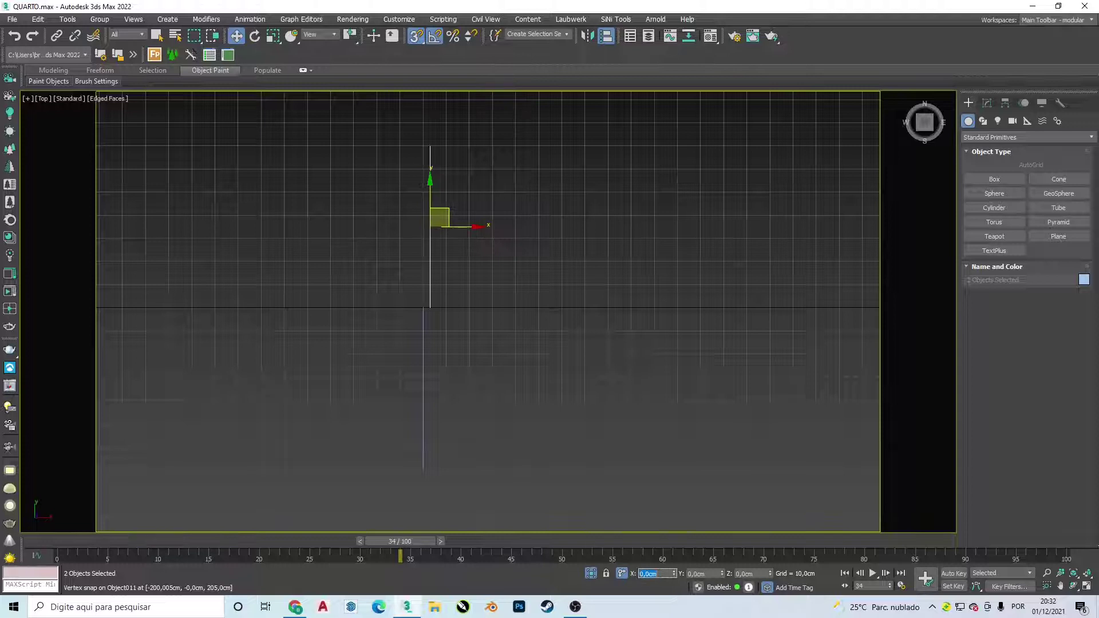
pyautogui.moveTo(456, 338)
pyautogui.keyDown('alt'); pyautogui.mouseDown(button='middle')
pyautogui.moveTo(548, 283)
pyautogui.moveTo(523, 319)
pyautogui.moveTo(586, 351)
pyautogui.mouseUp(button='middle'); pyautogui.keyUp('alt')
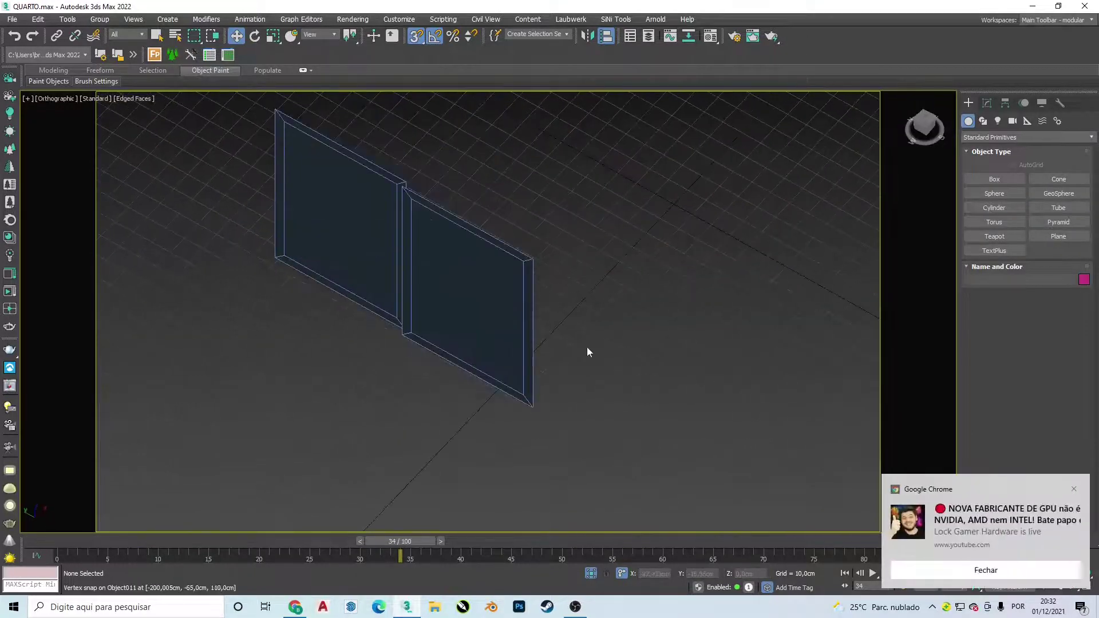
pyautogui.scroll(2, 465, 304)
# Add a Shell modifier to the right window frame with inner amount 3.
pyautogui.click(381, 237)
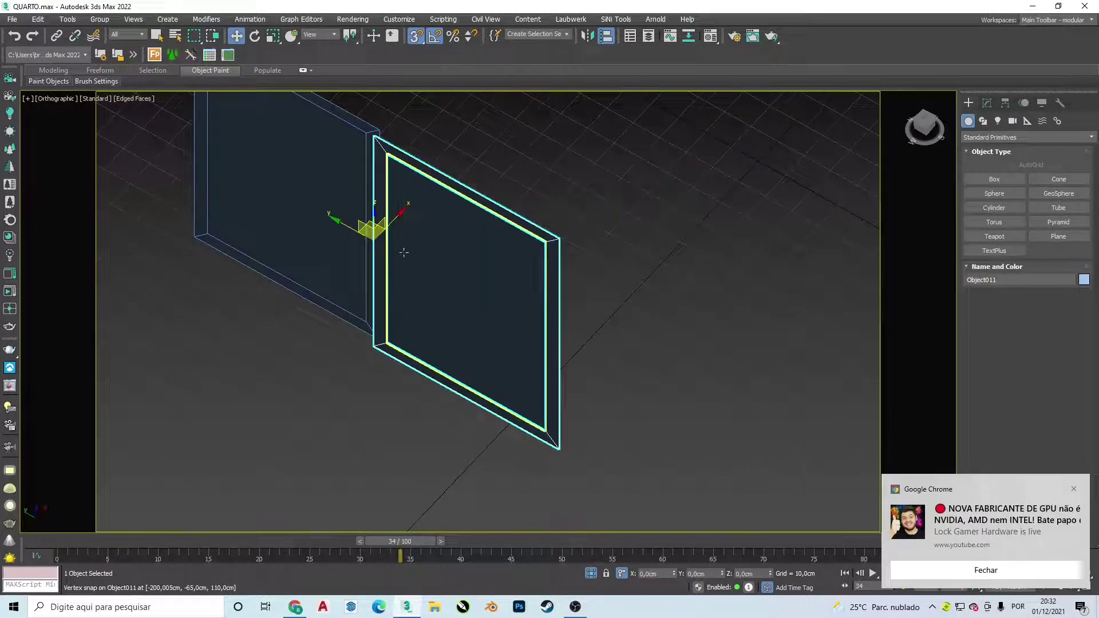
pyautogui.scroll(2, 475, 269)
pyautogui.click(986, 103)
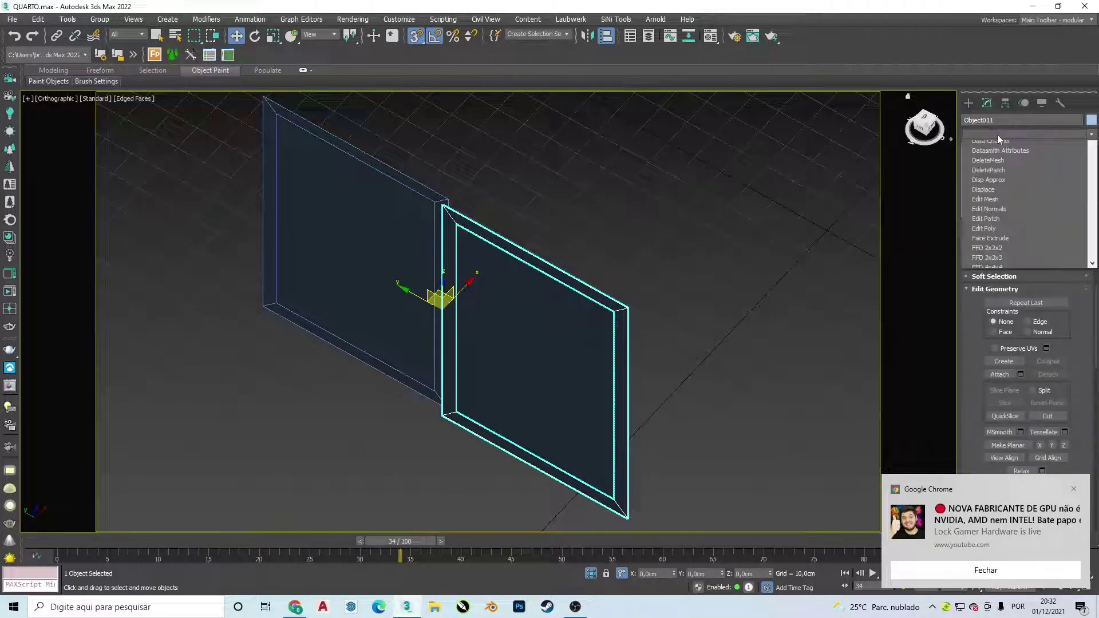
pyautogui.click(997, 135)
pyautogui.write('sh')
pyautogui.press('Return')
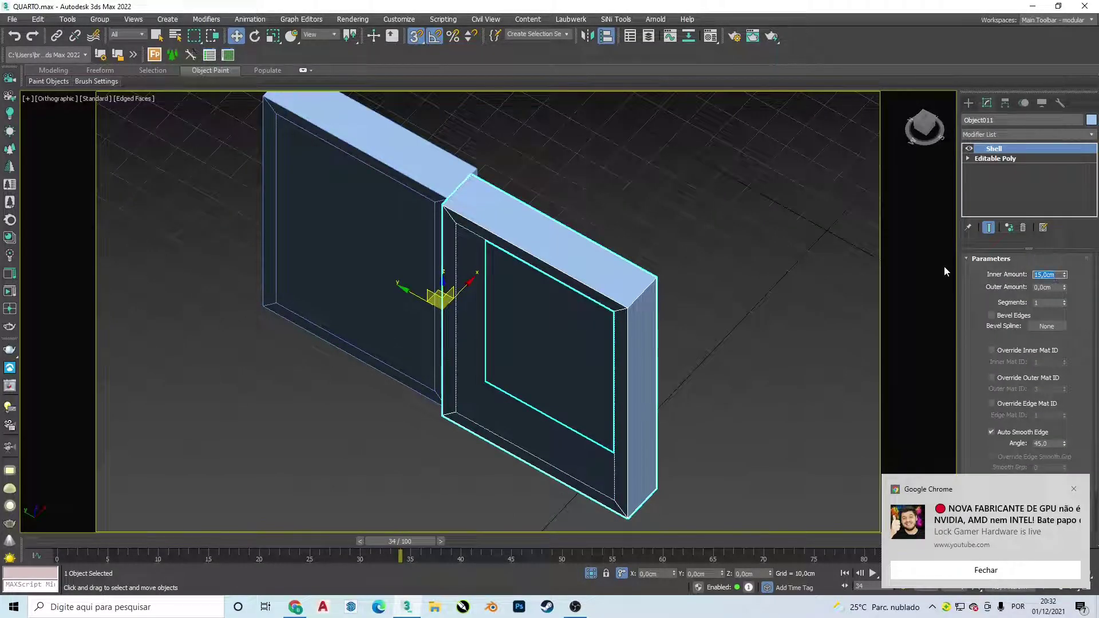
pyautogui.write('3')
pyautogui.press('Return')
# Shift the glass pane 1,5 cm along X in Top wireframe view.
pyautogui.click(824, 286)
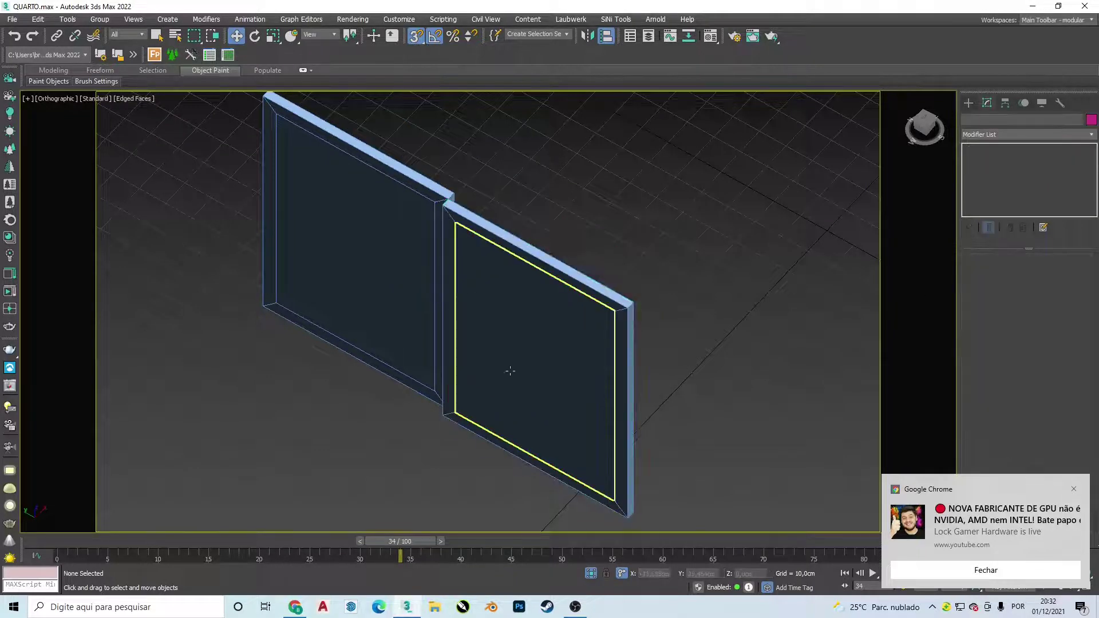
pyautogui.click(483, 390)
pyautogui.press('t')
pyautogui.press('z')
pyautogui.scroll(-3, 377, 344)
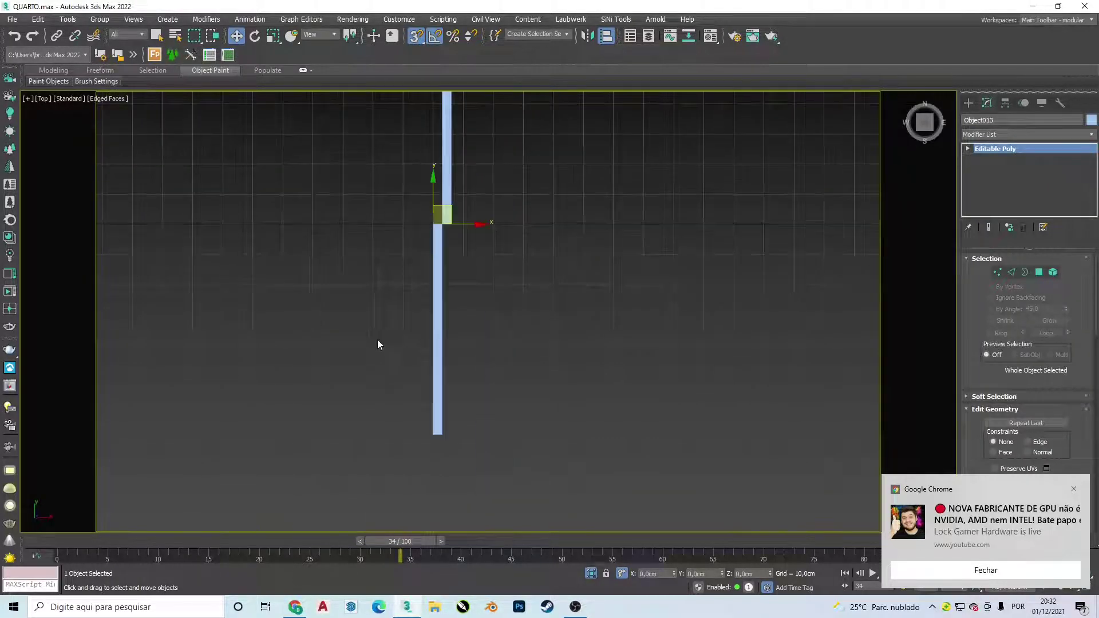
pyautogui.press('F3')
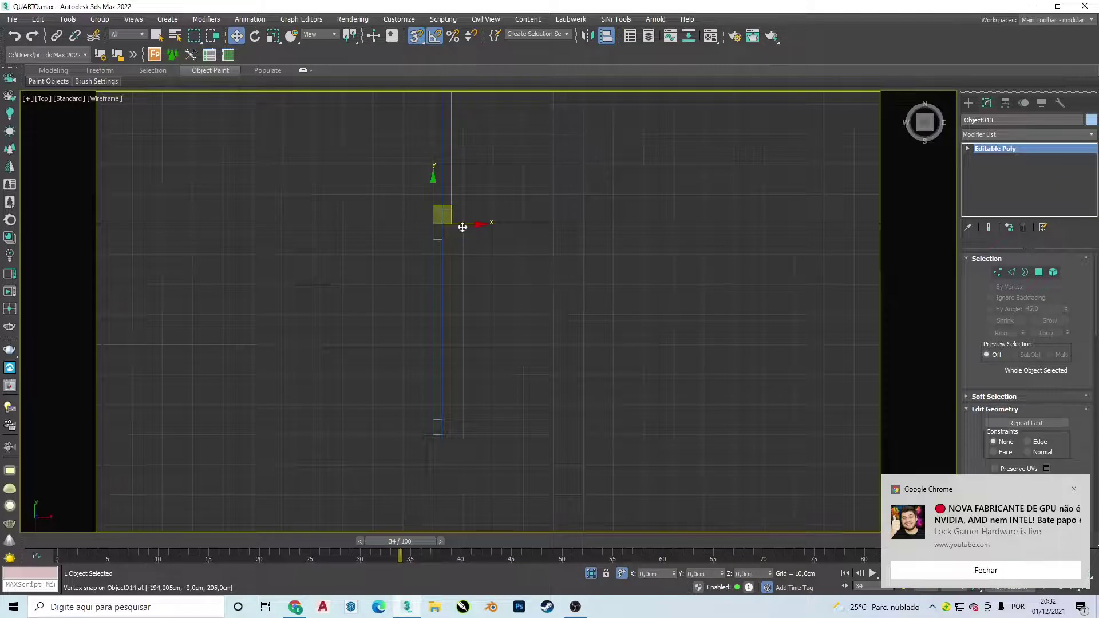
pyautogui.moveTo(463, 227); pyautogui.dragTo(490, 225)
pyautogui.press('s')
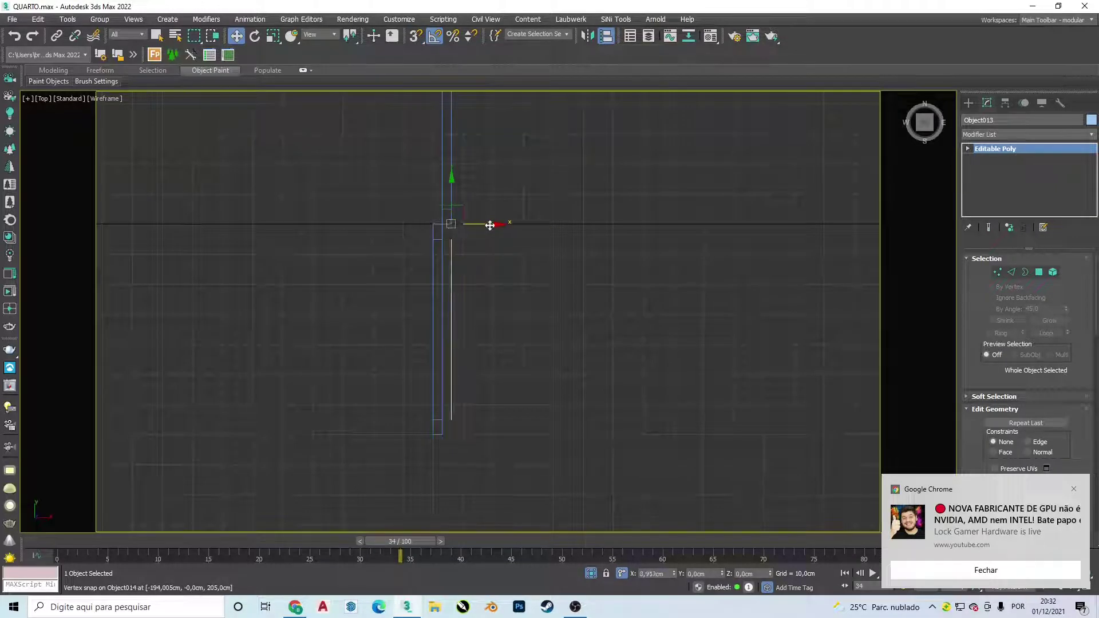
pyautogui.rightClick(490, 226)
pyautogui.click(644, 573)
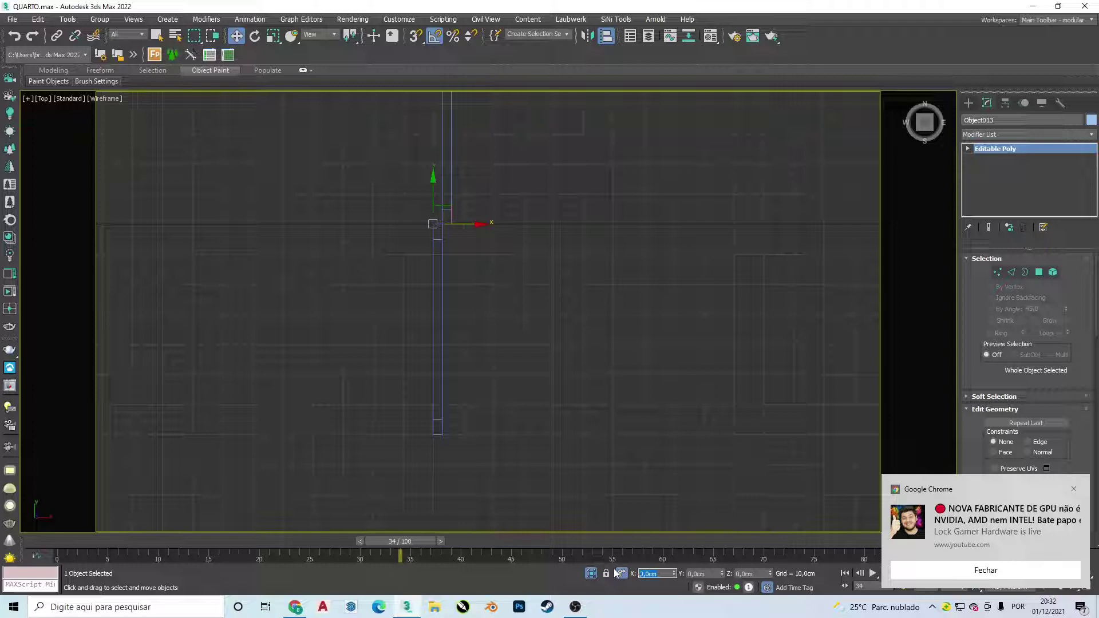
pyautogui.write('1,5')
pyautogui.press('Return')
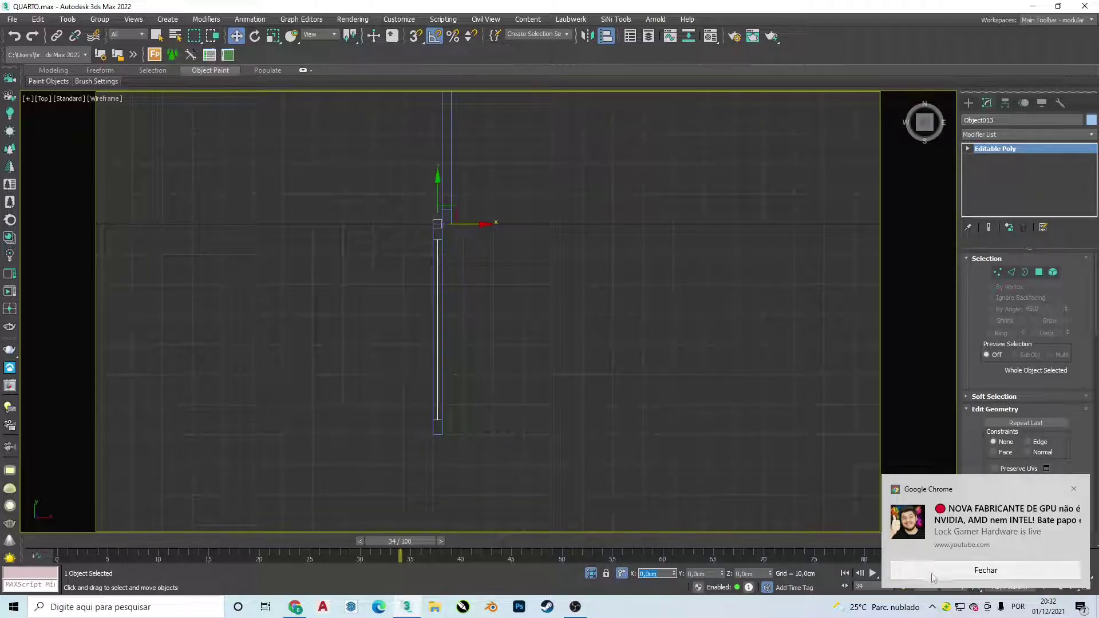
# Give the glass pane a Shell with 0,5 cm inner and outer amounts.
pyautogui.click(995, 135)
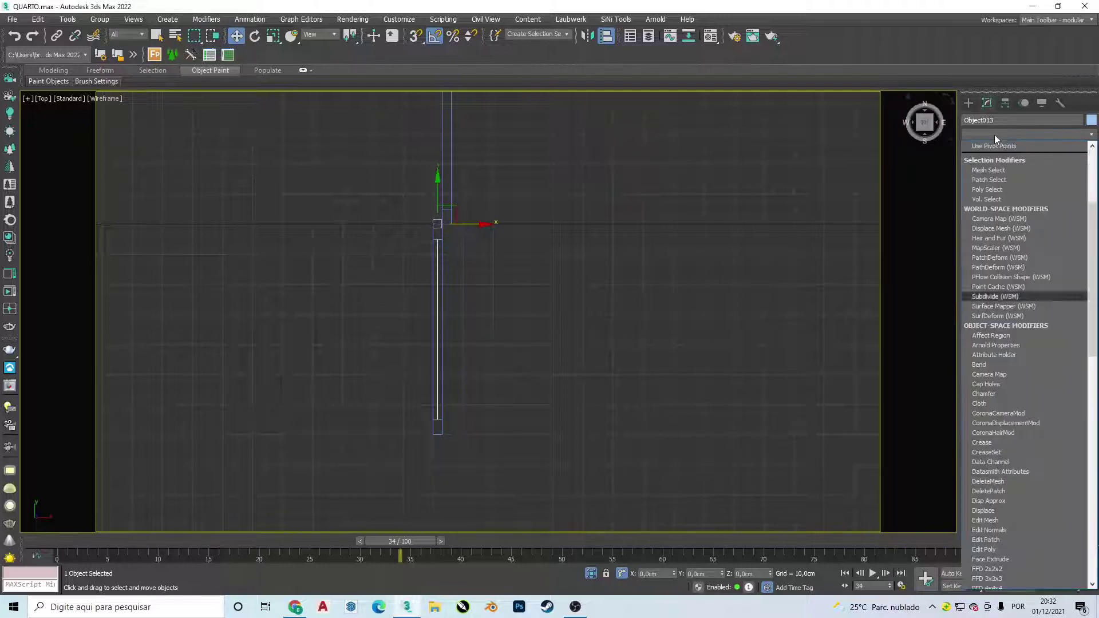
pyautogui.write('shell')
pyautogui.press('Return')
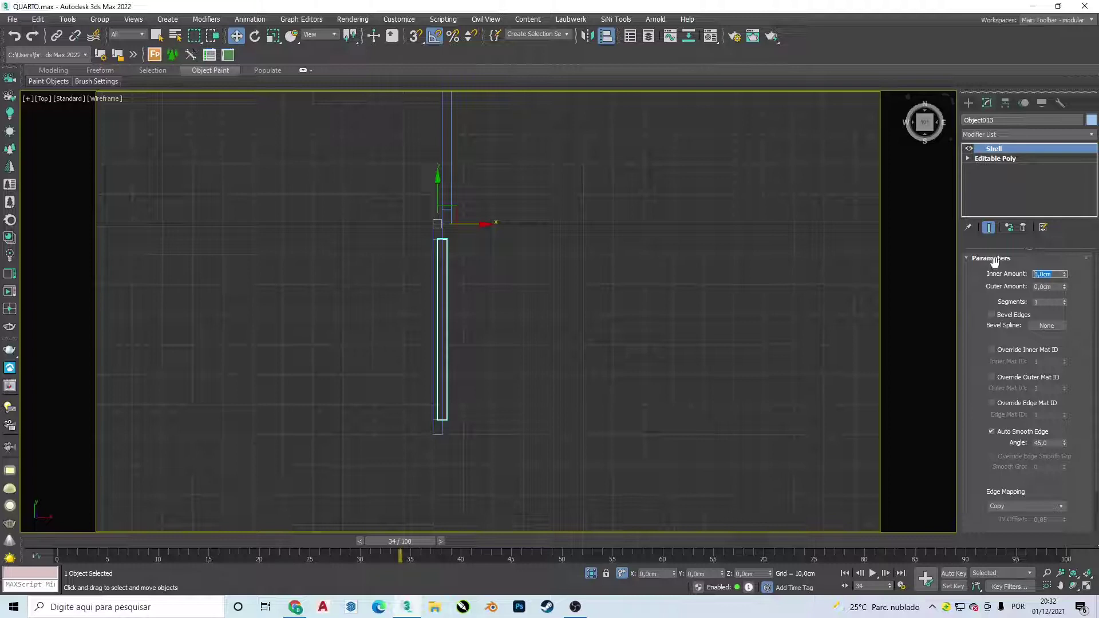
pyautogui.write('5')
pyautogui.press('Tab')
pyautogui.write('0,5')
pyautogui.press('Return')
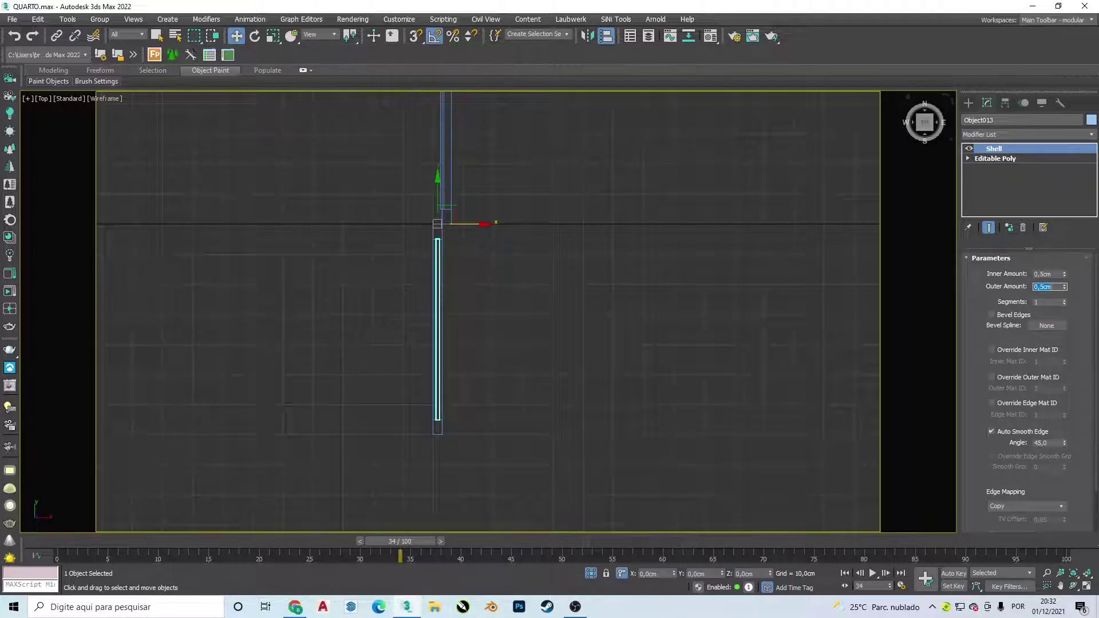
# Pan to the other pane and marquee-select its frame and glass.
pyautogui.moveTo(429, 287)
pyautogui.mouseDown(button='middle')
pyautogui.moveTo(592, 265)
pyautogui.moveTo(623, 319)
pyautogui.mouseUp(button='middle')
pyautogui.click(585, 237)
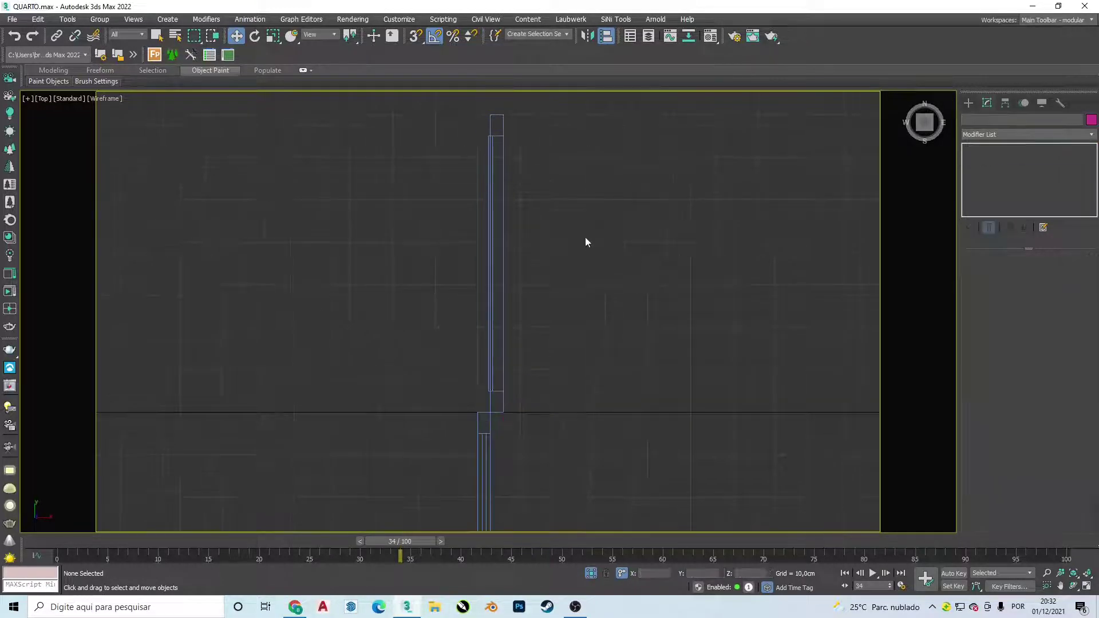
pyautogui.click(492, 173)
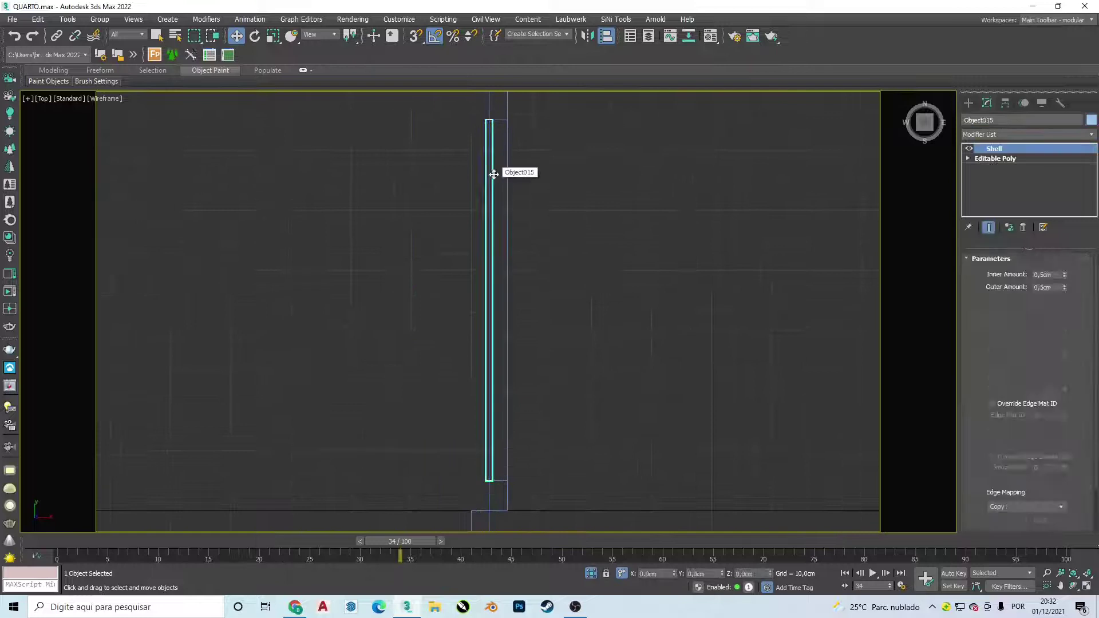
pyautogui.click(445, 227)
pyautogui.scroll(-2, 445, 229)
pyautogui.scroll(-2, 515, 275)
pyautogui.moveTo(502, 314); pyautogui.dragTo(479, 304, button='middle')
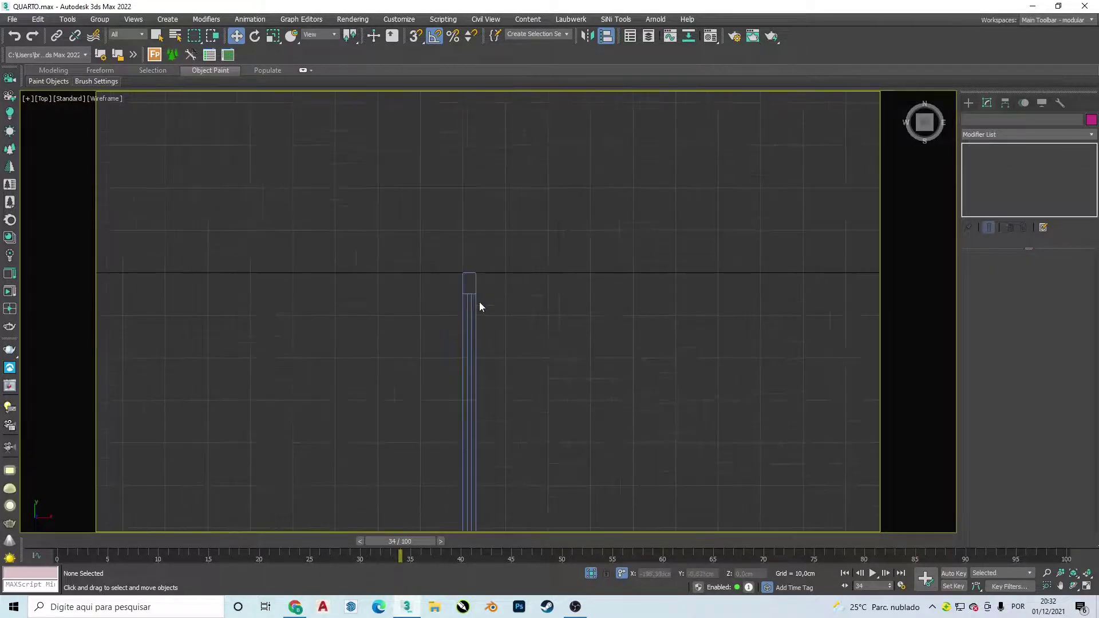
pyautogui.moveTo(515, 527); pyautogui.dragTo(265, 218)
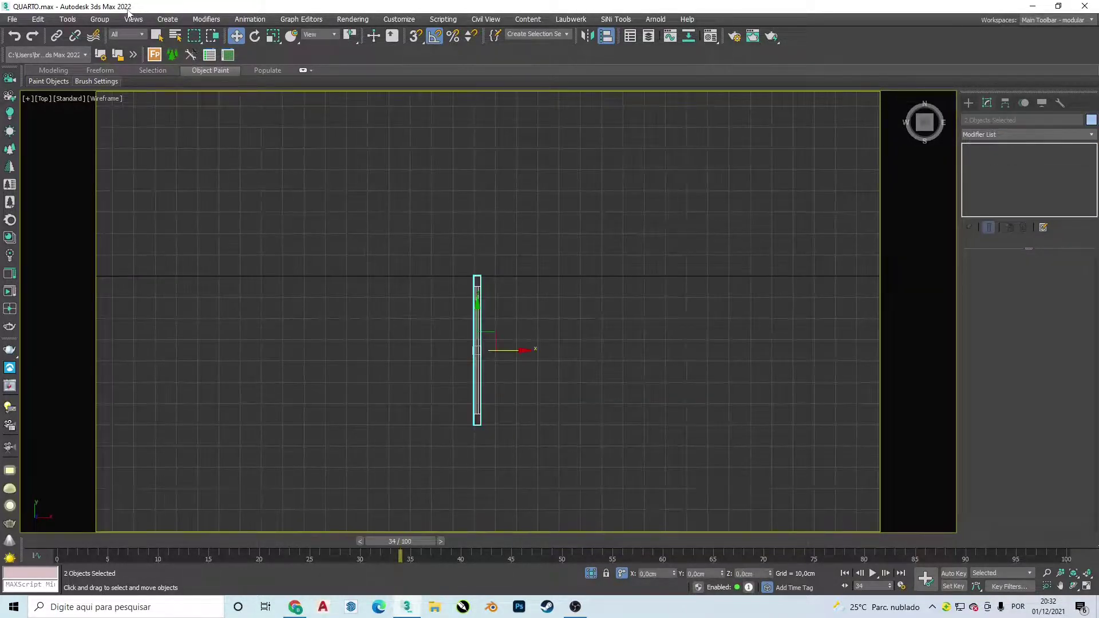
# Group the window frame and its glass pane as Group003.
pyautogui.click(100, 19)
pyautogui.click(108, 35)
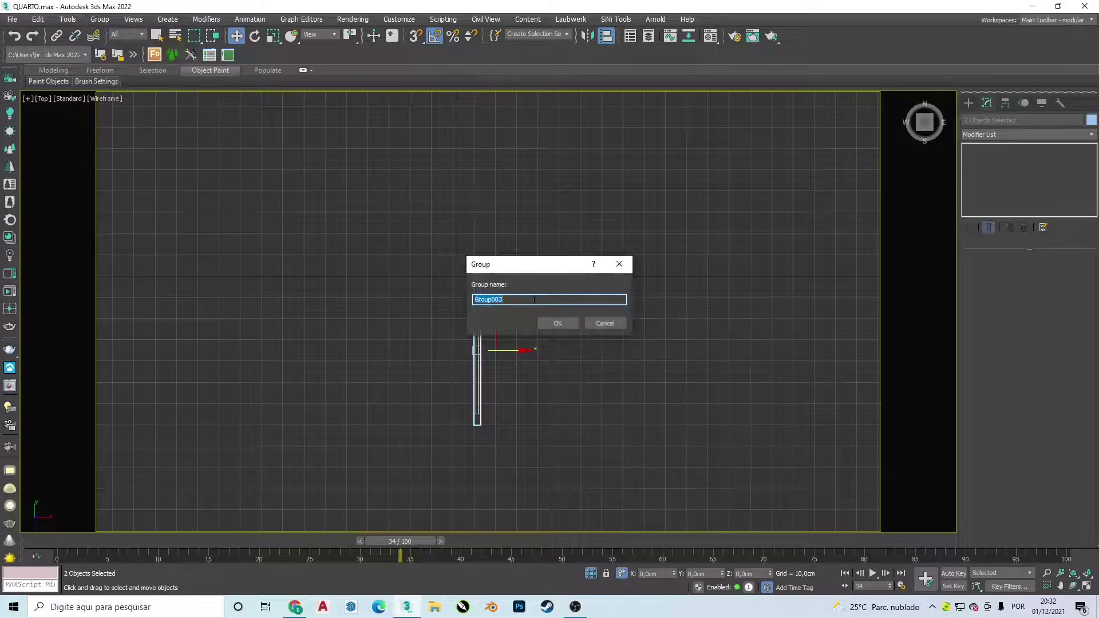
pyautogui.click(556, 323)
# Add an Edit Poly modifier and extend the column's 12 end vertices 2 cm along Y.
pyautogui.scroll(2, 498, 308)
pyautogui.click(996, 134)
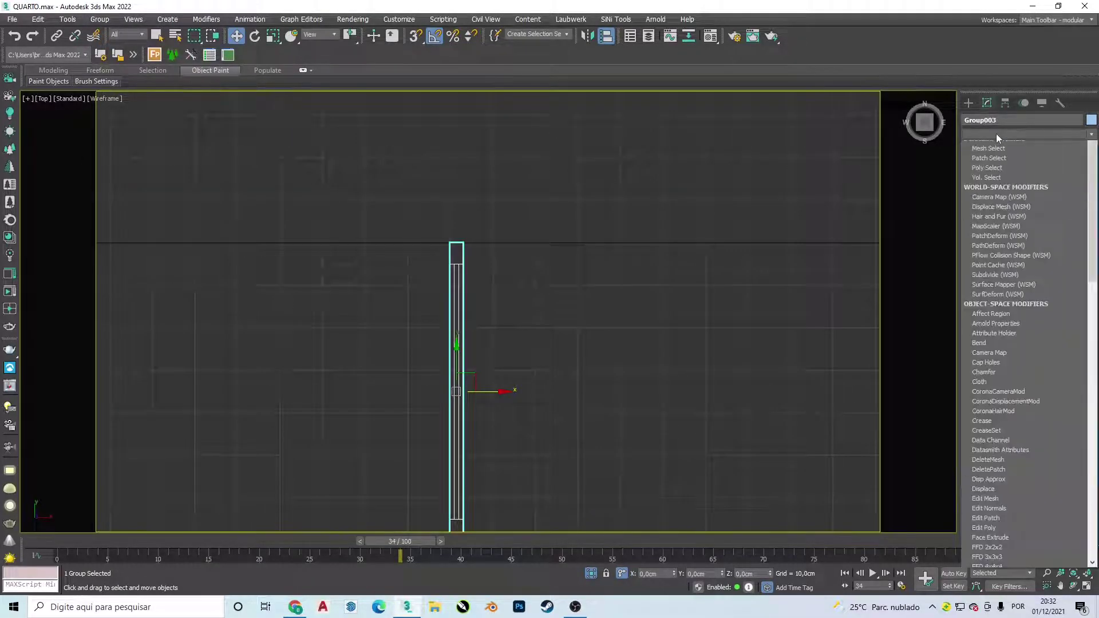
pyautogui.click(1002, 178)
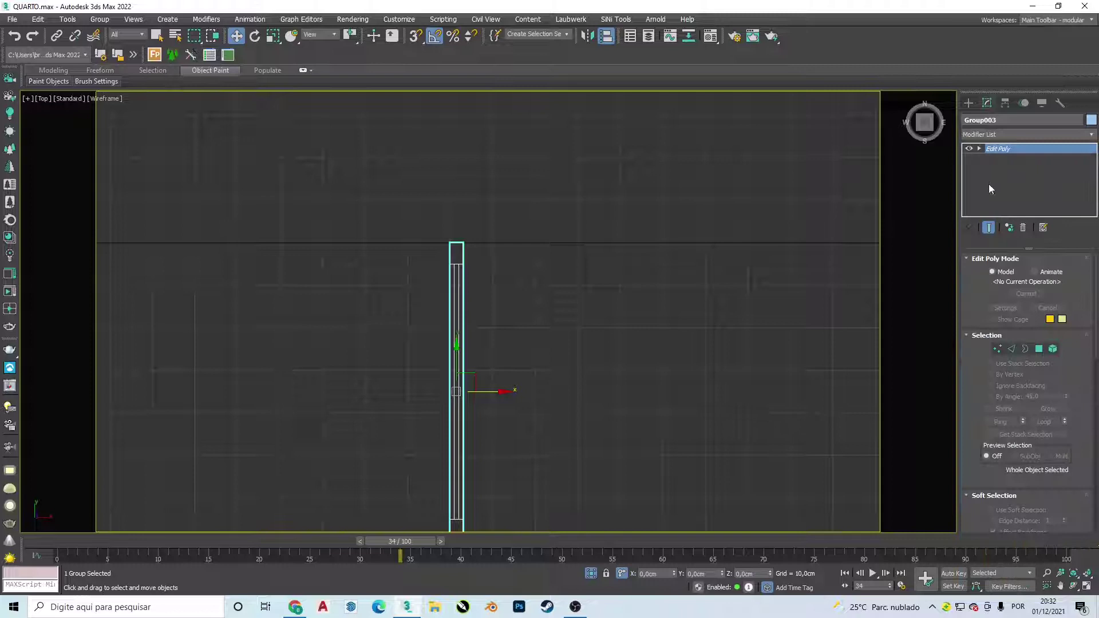
pyautogui.click(998, 349)
pyautogui.moveTo(373, 186); pyautogui.dragTo(537, 319)
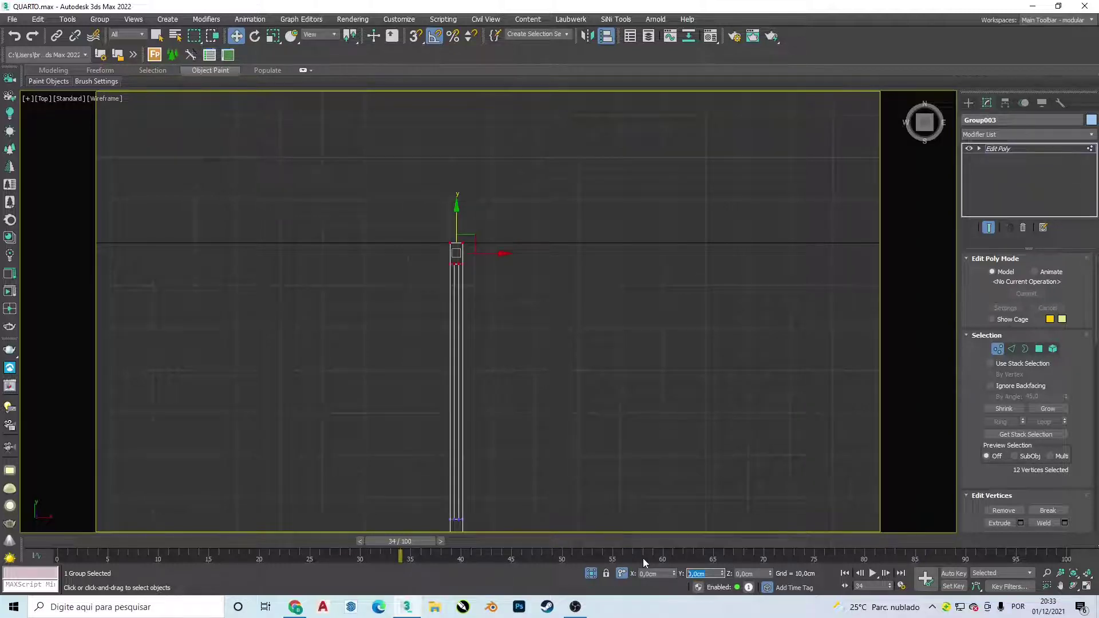
pyautogui.write('2,')
pyautogui.press('Return')
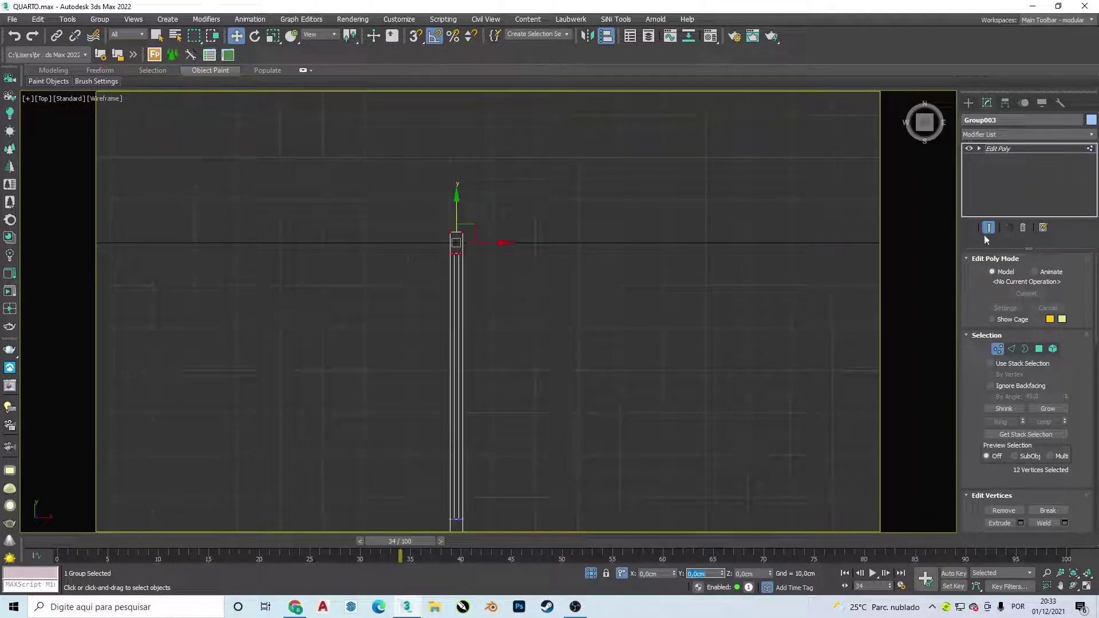
pyautogui.click(971, 104)
# With vertex snapping on, trial-move the frame group, then undo the move.
pyautogui.scroll(-2, 503, 363)
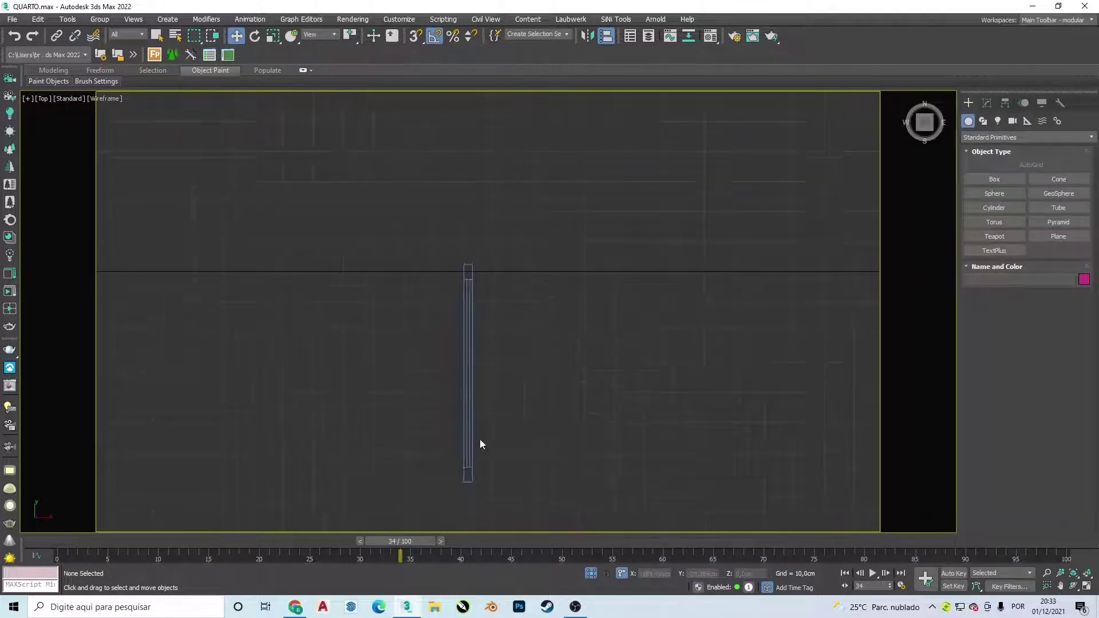
pyautogui.press('s')
pyautogui.moveTo(464, 482); pyautogui.dragTo(513, 311)
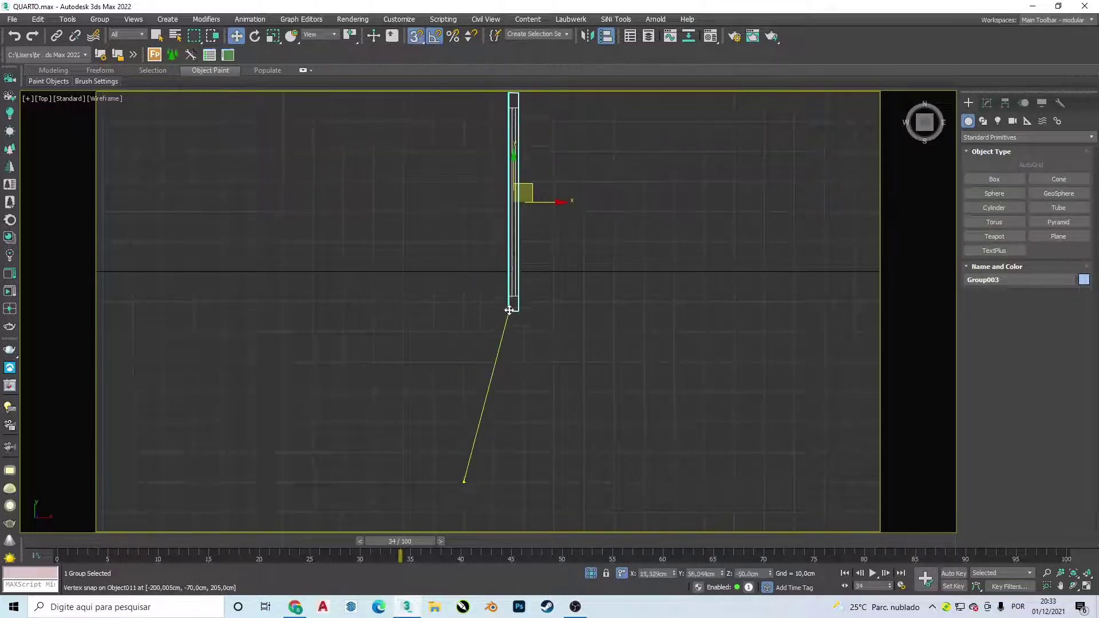
pyautogui.press('z')
pyautogui.scroll(-2, 481, 467)
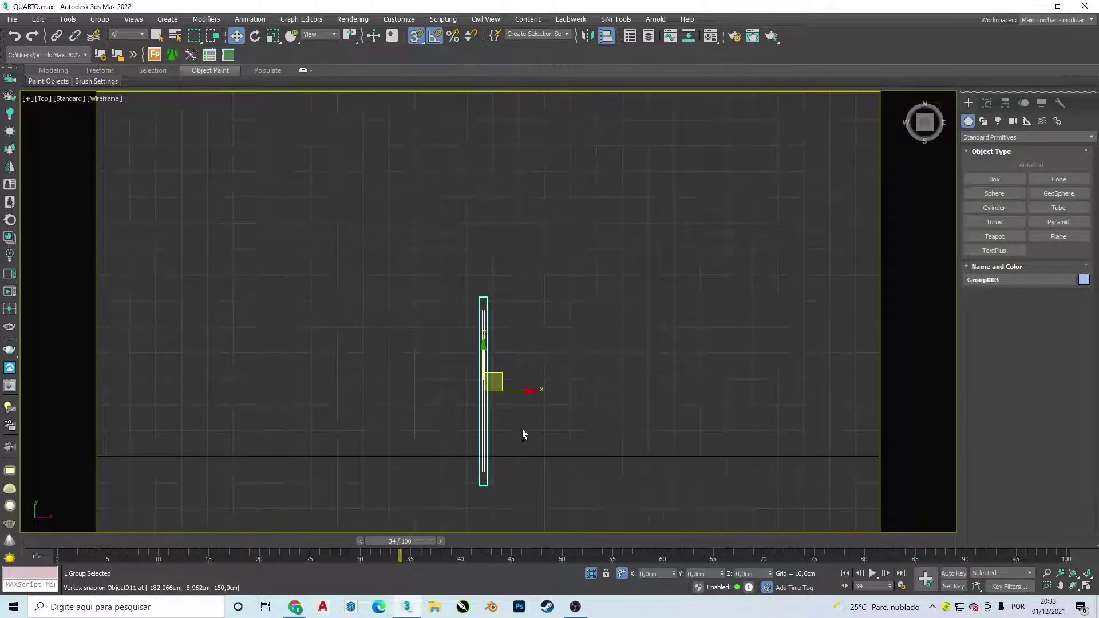
pyautogui.hotkey('ctrl', 'z')
pyautogui.moveTo(530, 424); pyautogui.dragTo(551, 249, button='middle')
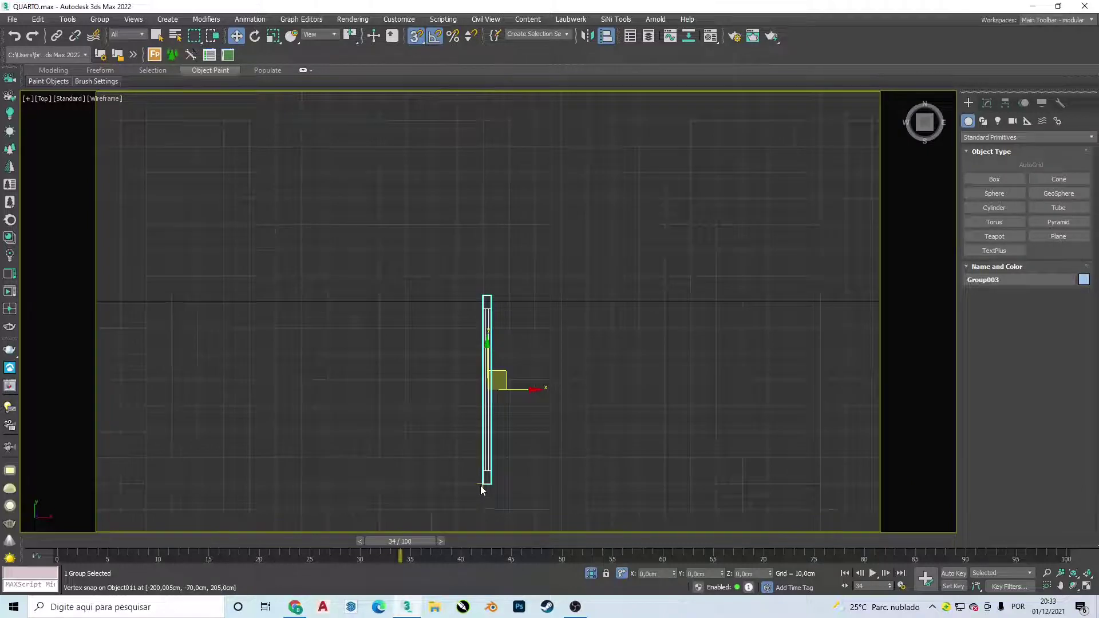
# Make an instanced copy, Group004, snapped beside the original frame for a two-pane window.
pyautogui.moveTo(479, 486)
pyautogui.keyDown('shift'); pyautogui.mouseDown()
pyautogui.moveTo(516, 342)
pyautogui.moveTo(497, 312)
pyautogui.mouseUp(); pyautogui.keyUp('shift')
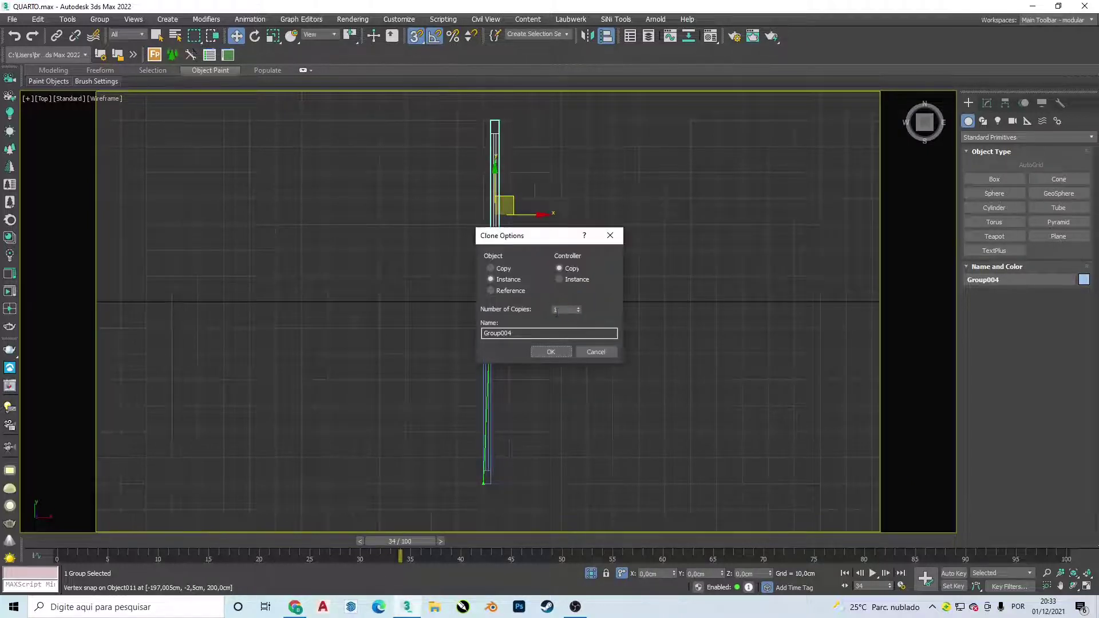
pyautogui.click(551, 351)
pyautogui.click(633, 279)
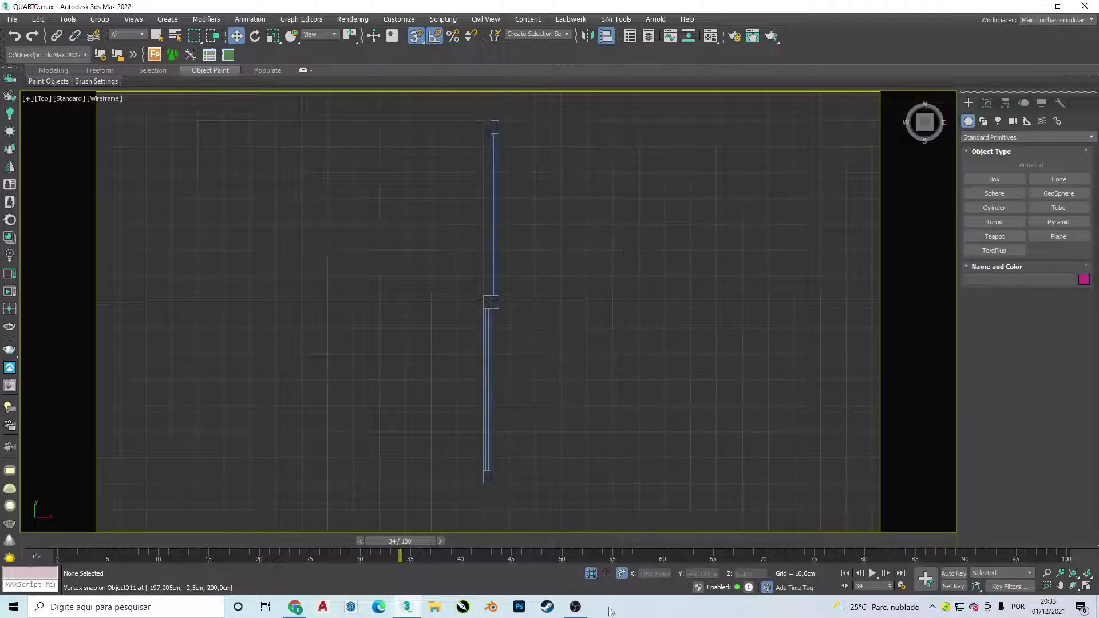
pyautogui.moveTo(537, 384)
pyautogui.keyDown('alt'); pyautogui.mouseDown(button='middle')
pyautogui.moveTo(649, 308)
pyautogui.moveTo(695, 233)
pyautogui.moveTo(569, 412)
pyautogui.mouseUp(button='middle'); pyautogui.keyUp('alt')
# Frame the window up close and turn material slot 2 into a CoronaPhysicalMtl.
pyautogui.scroll(3, 638, 324)
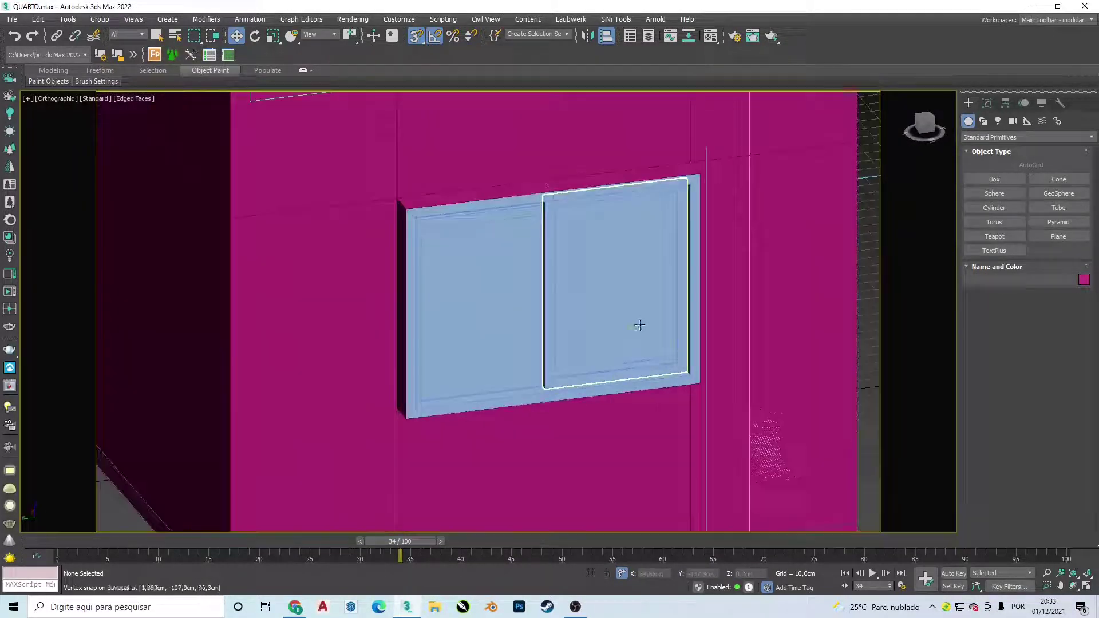
pyautogui.moveTo(638, 324)
pyautogui.mouseDown(button='middle')
pyautogui.moveTo(780, 334)
pyautogui.moveTo(810, 297)
pyautogui.mouseUp(button='middle')
pyautogui.scroll(3, 577, 355)
pyautogui.scroll(2, 635, 351)
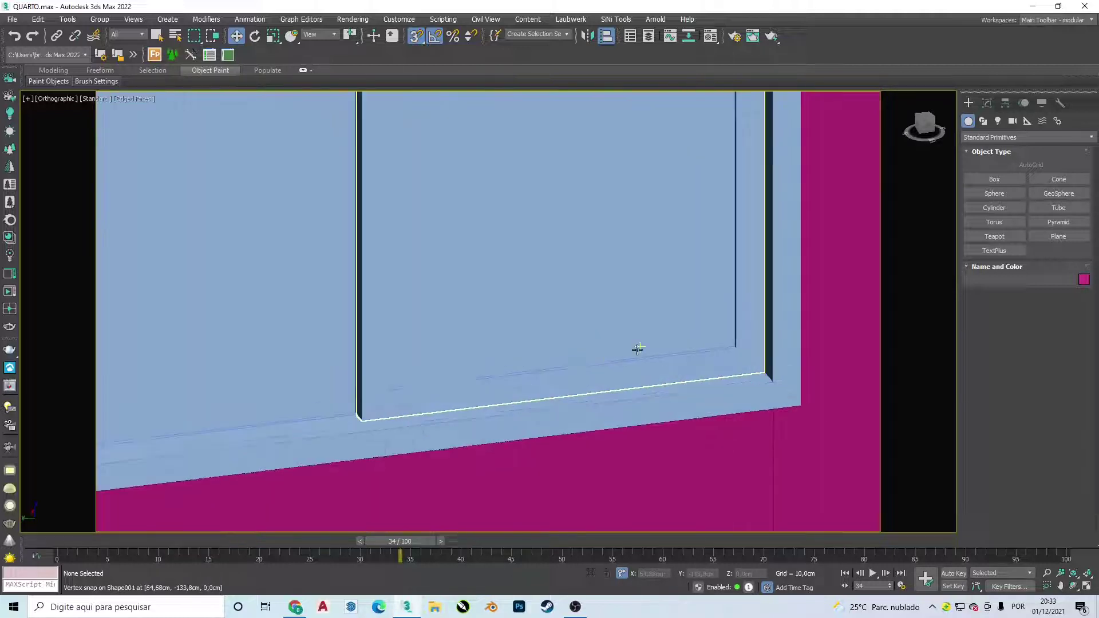
pyautogui.scroll(1, 714, 370)
pyautogui.scroll(-2, 713, 371)
pyautogui.press('m')
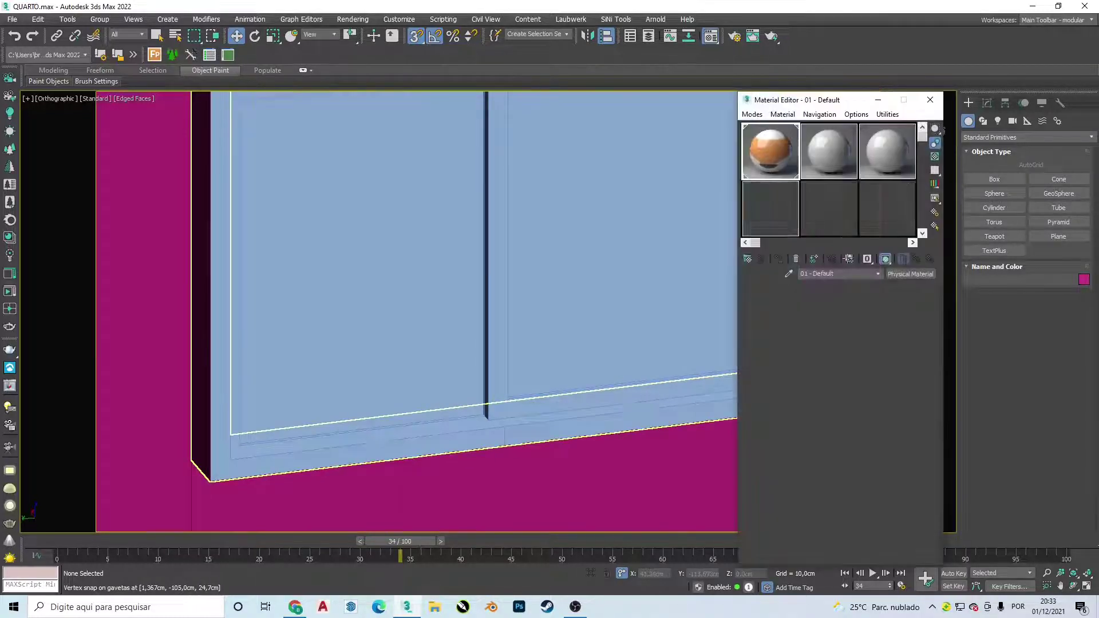
pyautogui.click(834, 148)
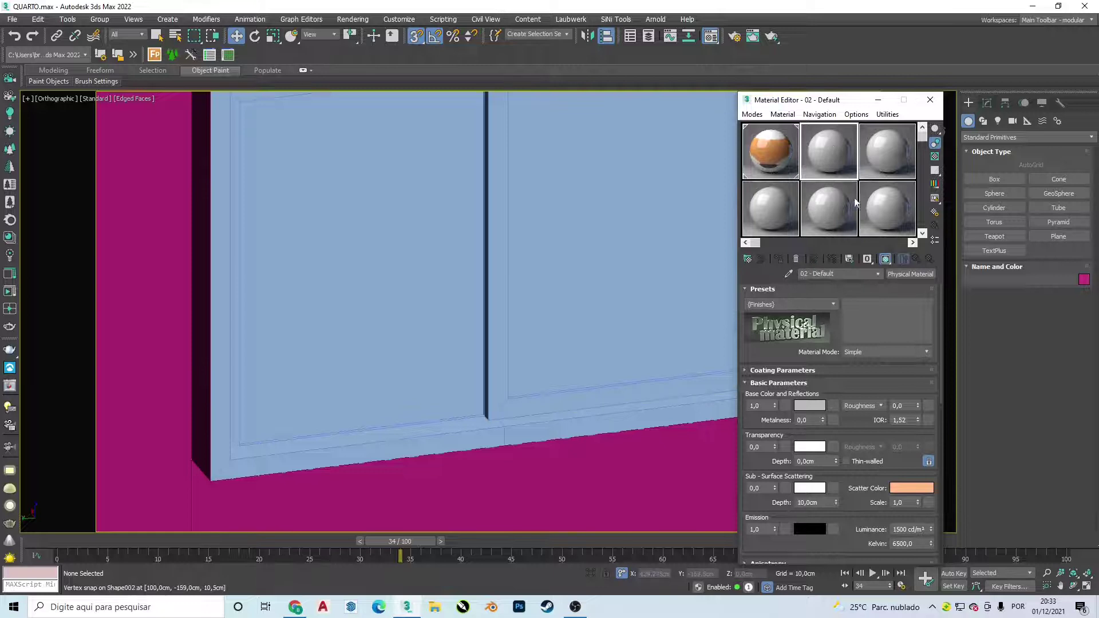
pyautogui.click(748, 259)
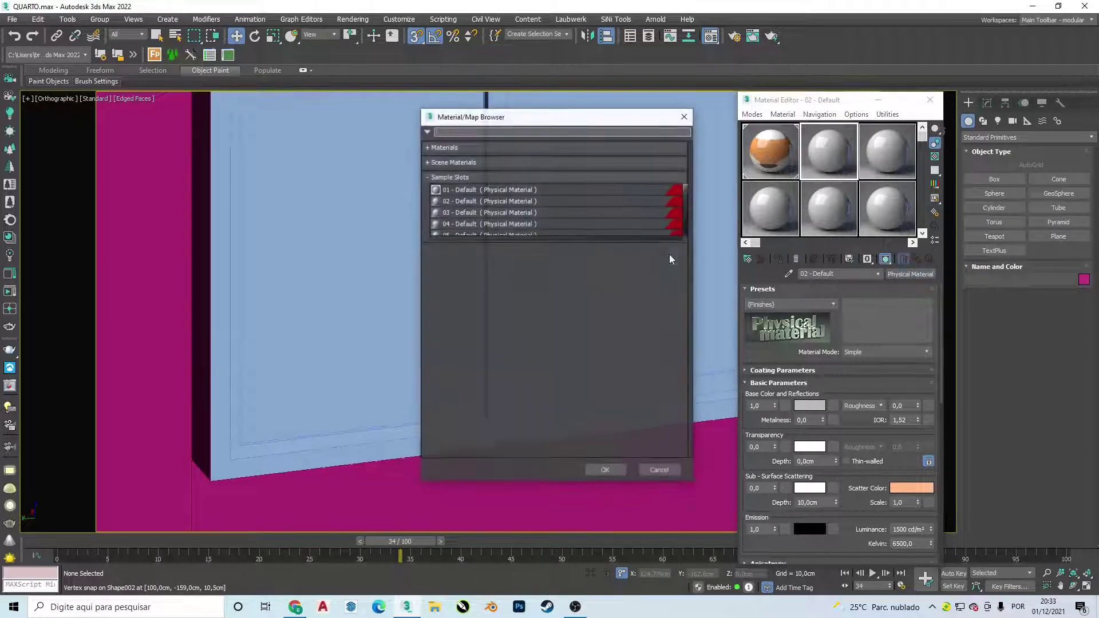
pyautogui.click(445, 147)
pyautogui.click(449, 147)
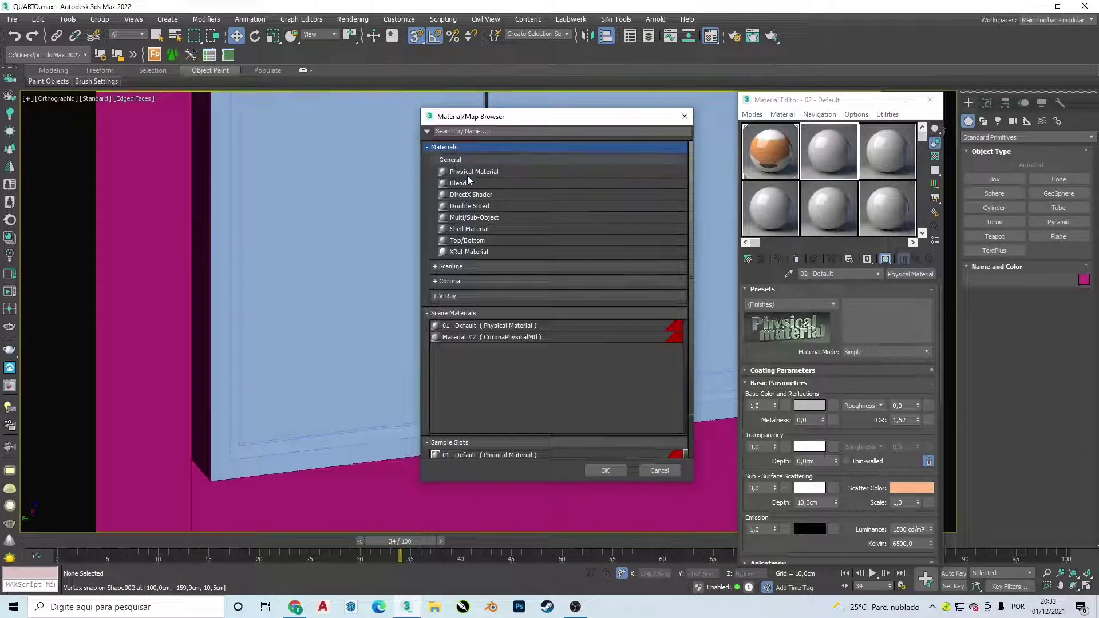
pyautogui.click(458, 281)
pyautogui.doubleClick(466, 292)
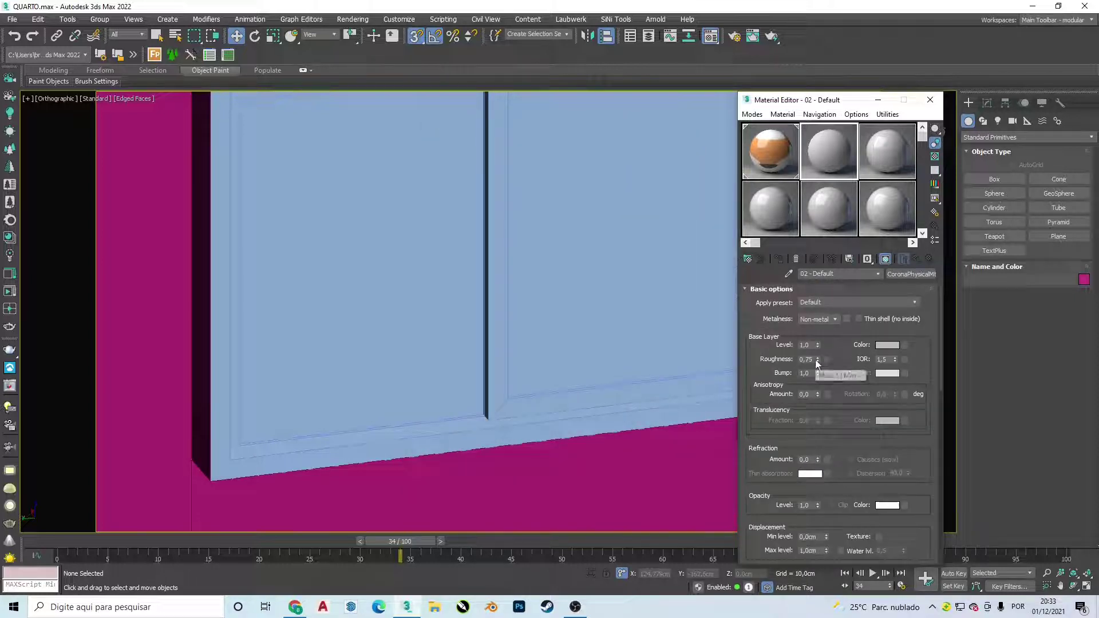
# Set roughness 0,0 and refraction amount 1,0, then apply the material to the glass pane.
pyautogui.click(807, 360)
pyautogui.write('0,6')
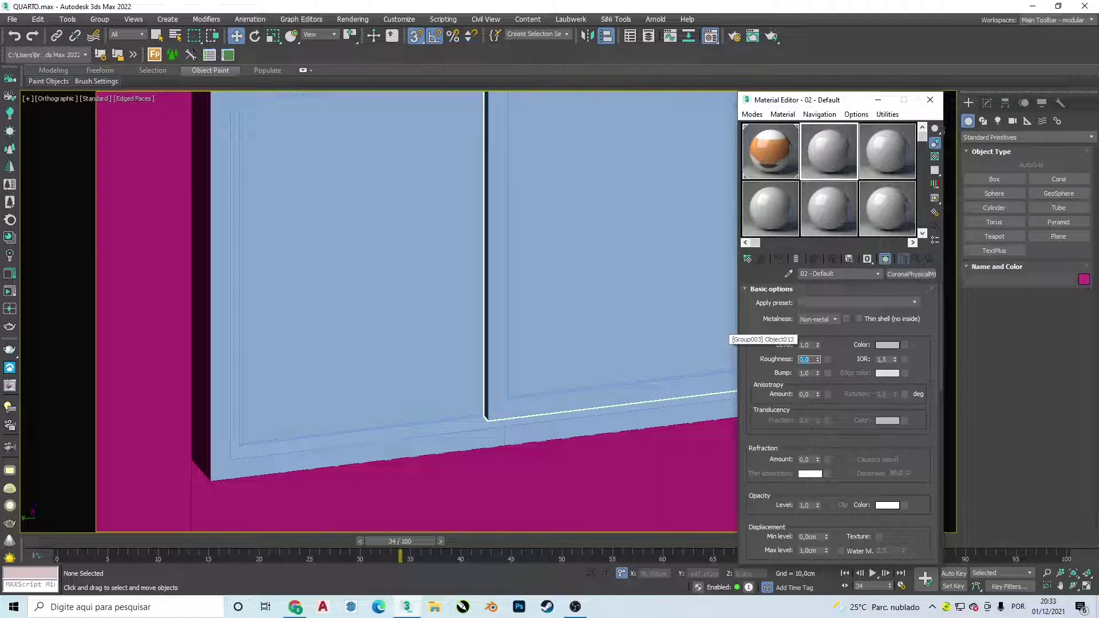
pyautogui.press('Tab')
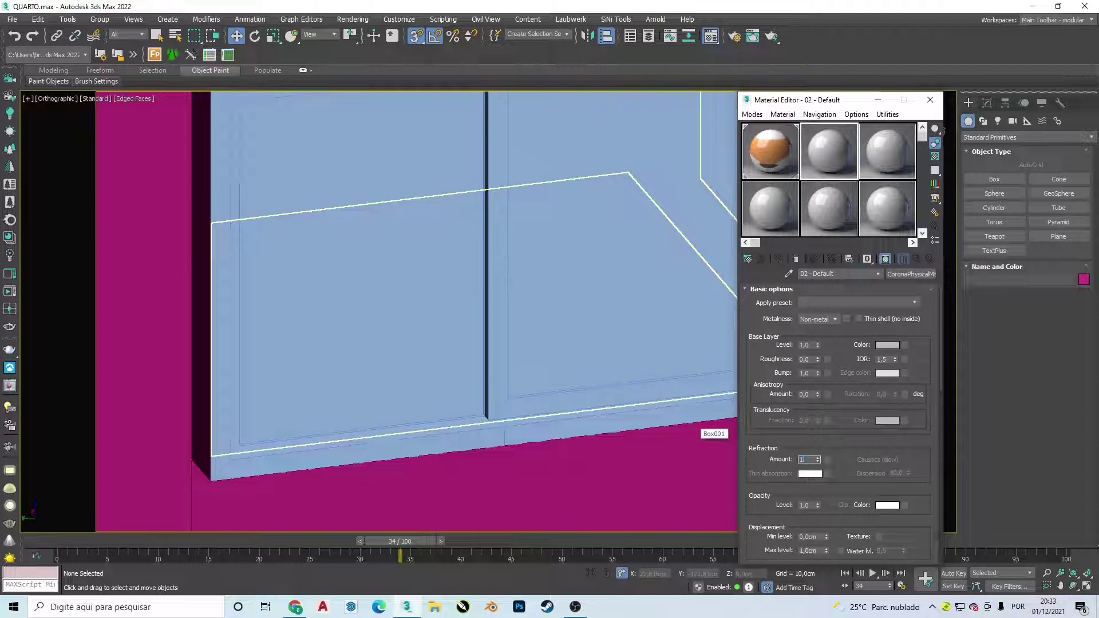
pyautogui.write('1')
pyautogui.press('Return')
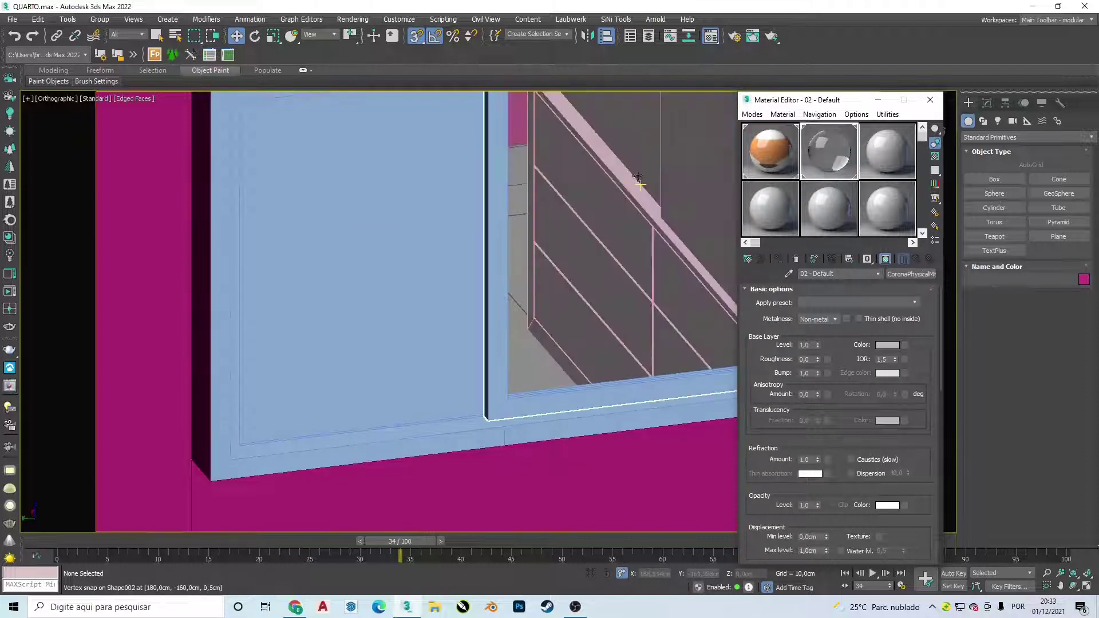
pyautogui.moveTo(824, 155); pyautogui.dragTo(427, 201)
# View through CoronaCamera001 and run a brief Corona interactive render preview, then close it.
pyautogui.scroll(-10, 426, 201)
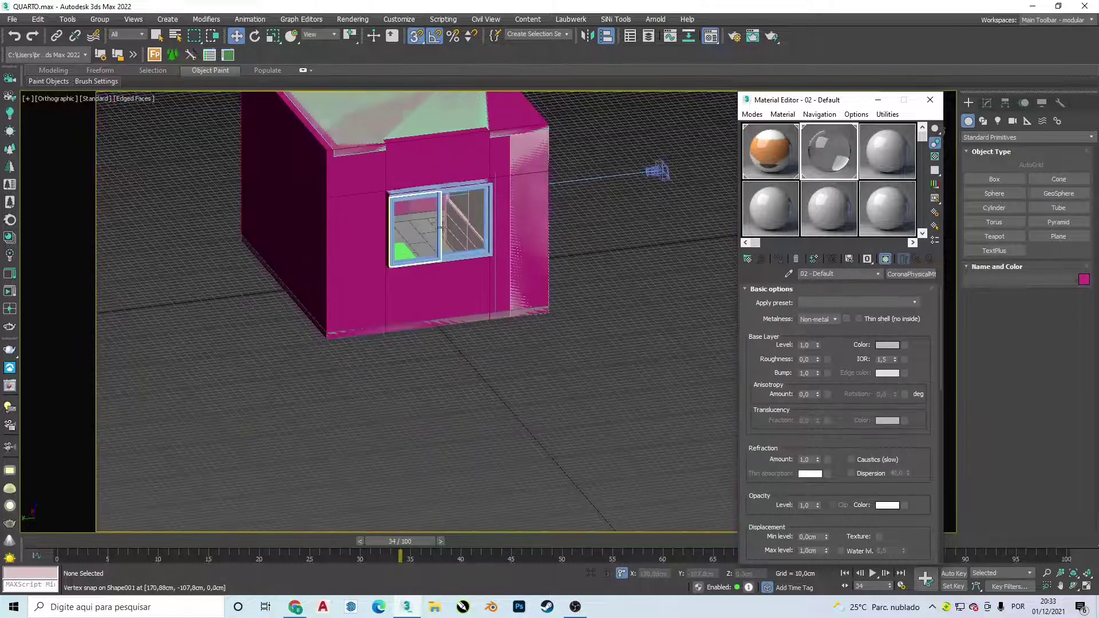
pyautogui.press('c')
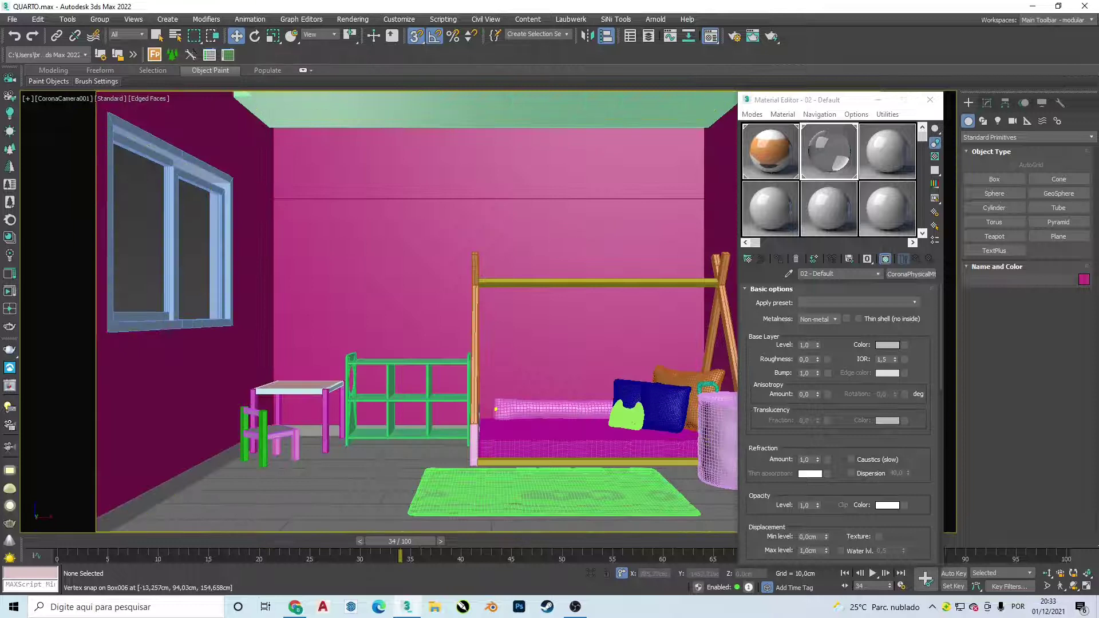
pyautogui.click(12, 294)
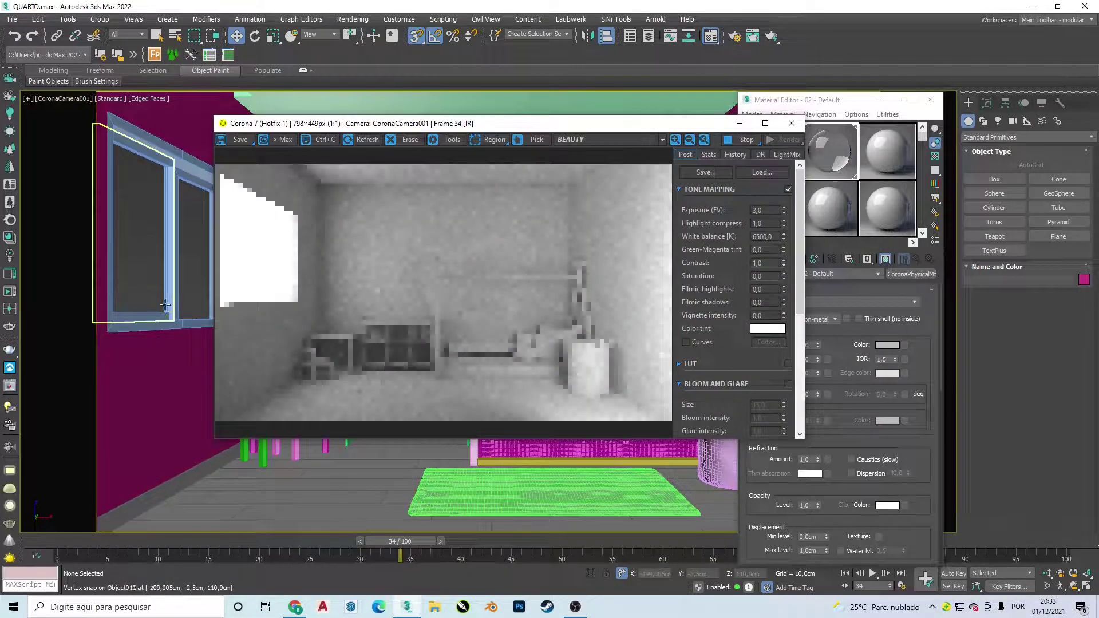
pyautogui.scroll(1, 255, 236)
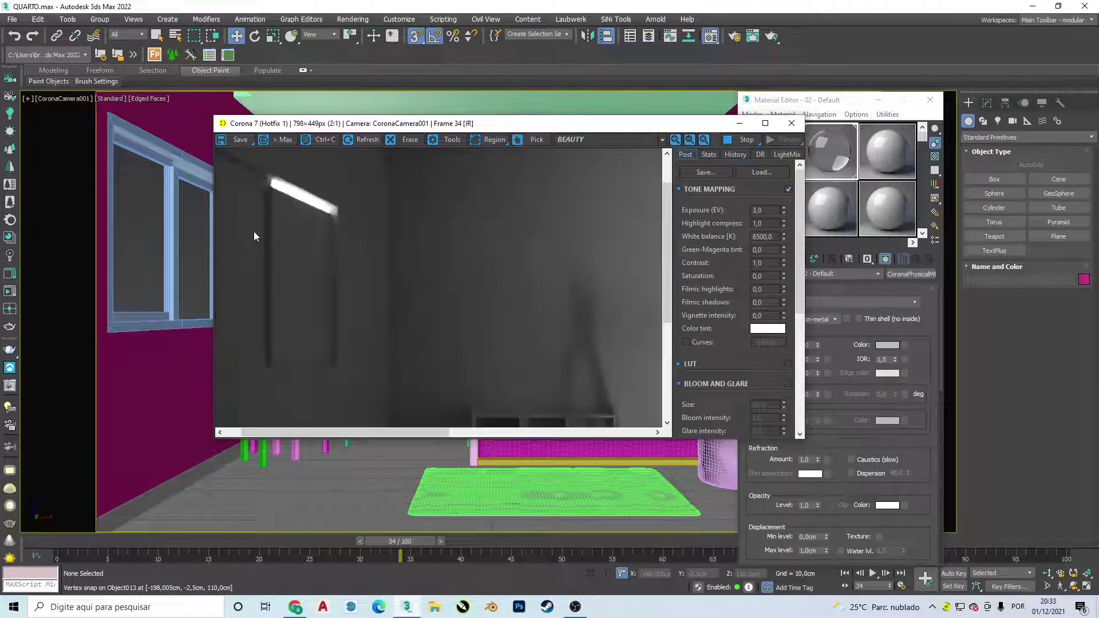
pyautogui.click(791, 123)
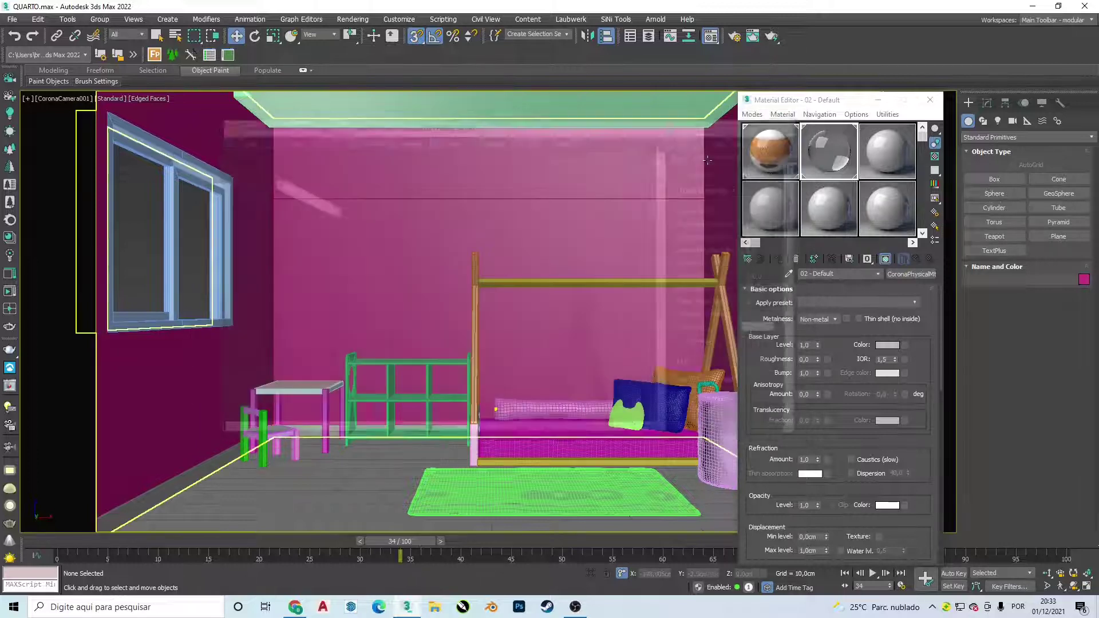
pyautogui.click(192, 211)
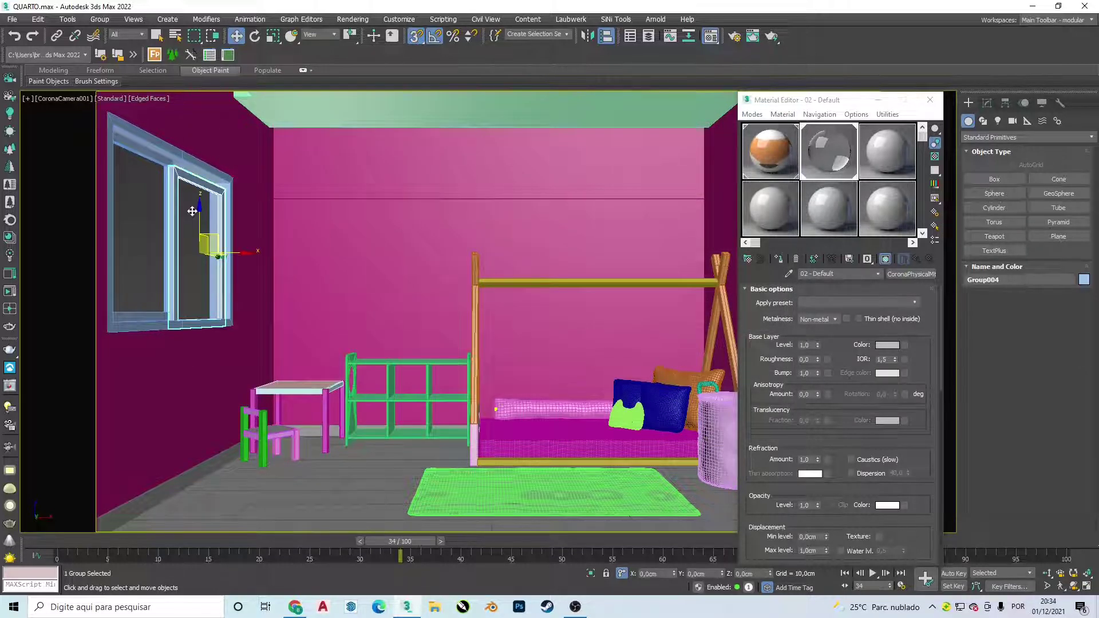
# In the left view in wireframe, try a Y offset on the window sash, then undo it.
pyautogui.press('l')
pyautogui.press('z')
pyautogui.scroll(3, 532, 199)
pyautogui.scroll(3, 531, 198)
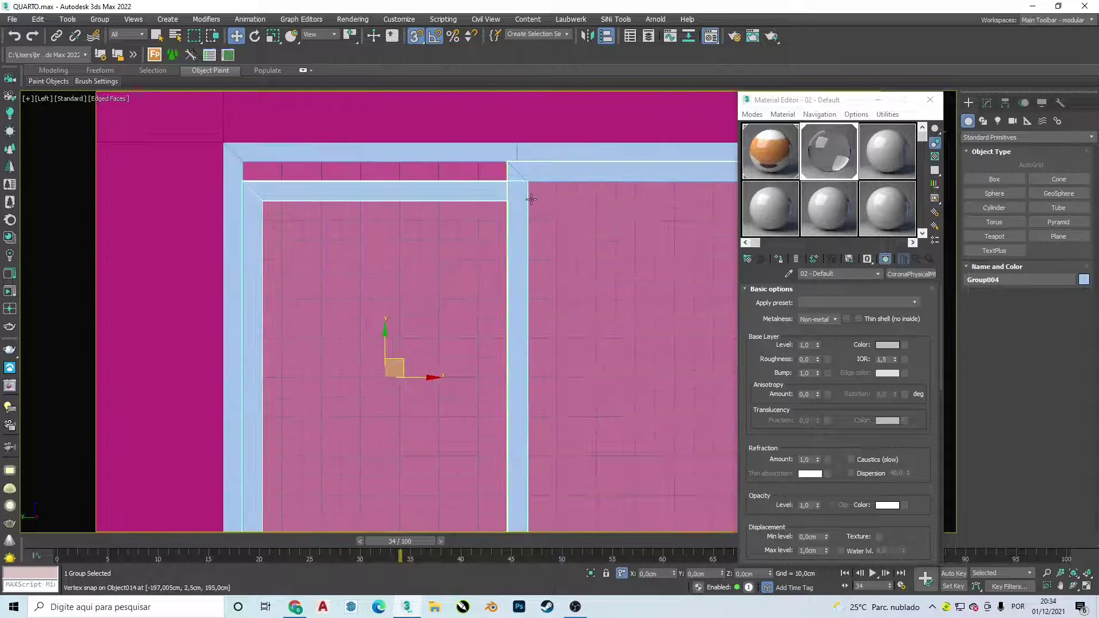
pyautogui.press('F3')
pyautogui.scroll(-3, 531, 199)
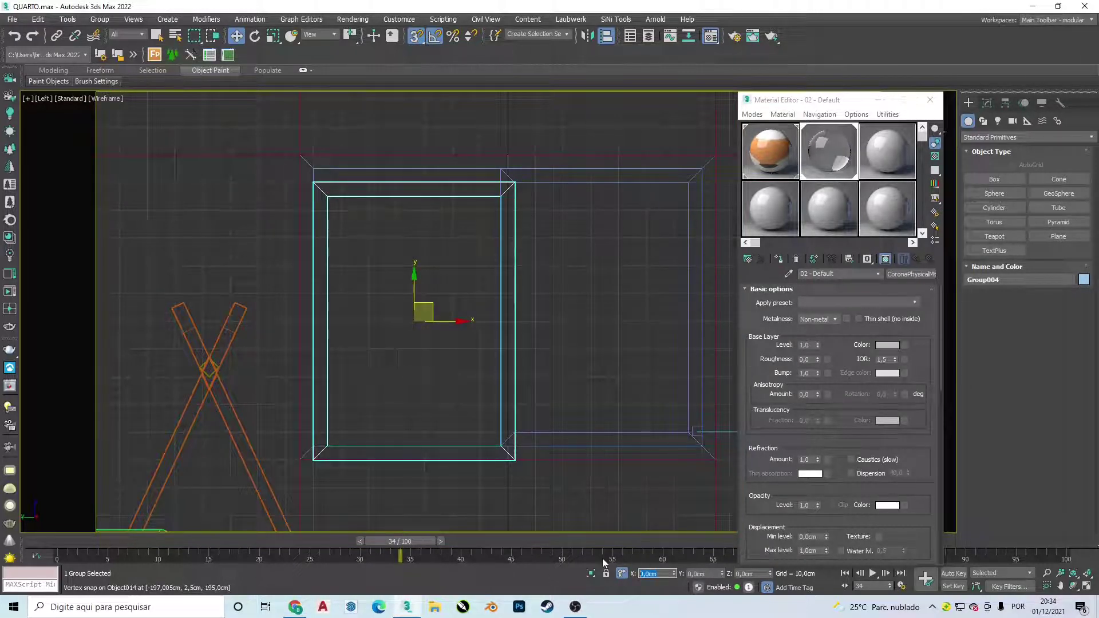
pyautogui.click(691, 574)
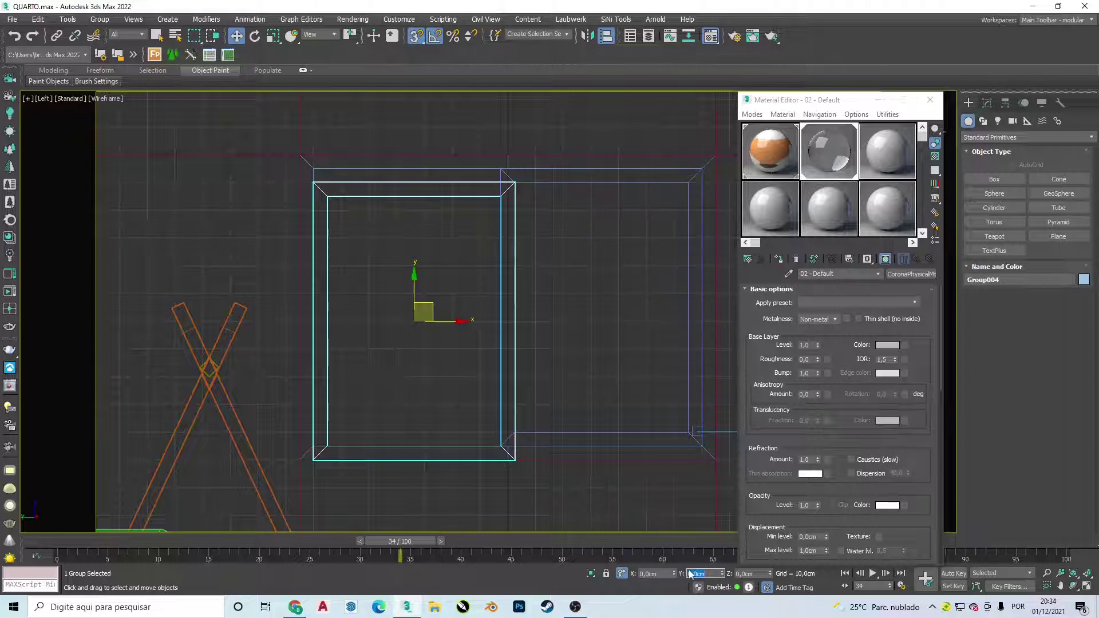
pyautogui.press('Return')
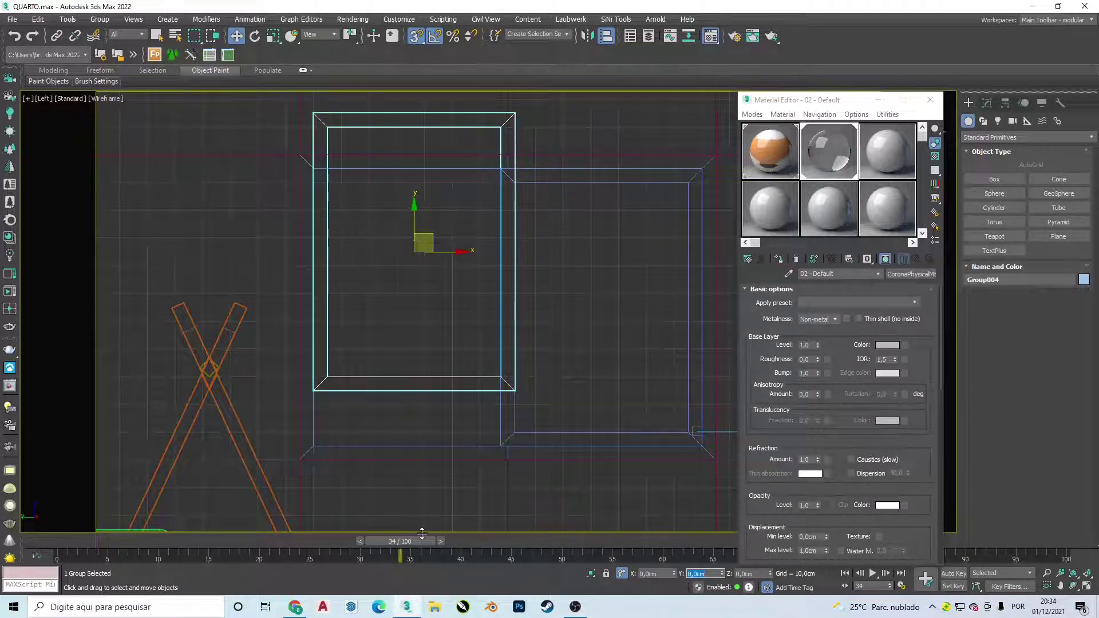
pyautogui.scroll(-3, 538, 483)
pyautogui.hotkey('ctrl', 'z')
# Orbit to an angled wireframe overview of the whole room with nothing selected.
pyautogui.scroll(3, 538, 409)
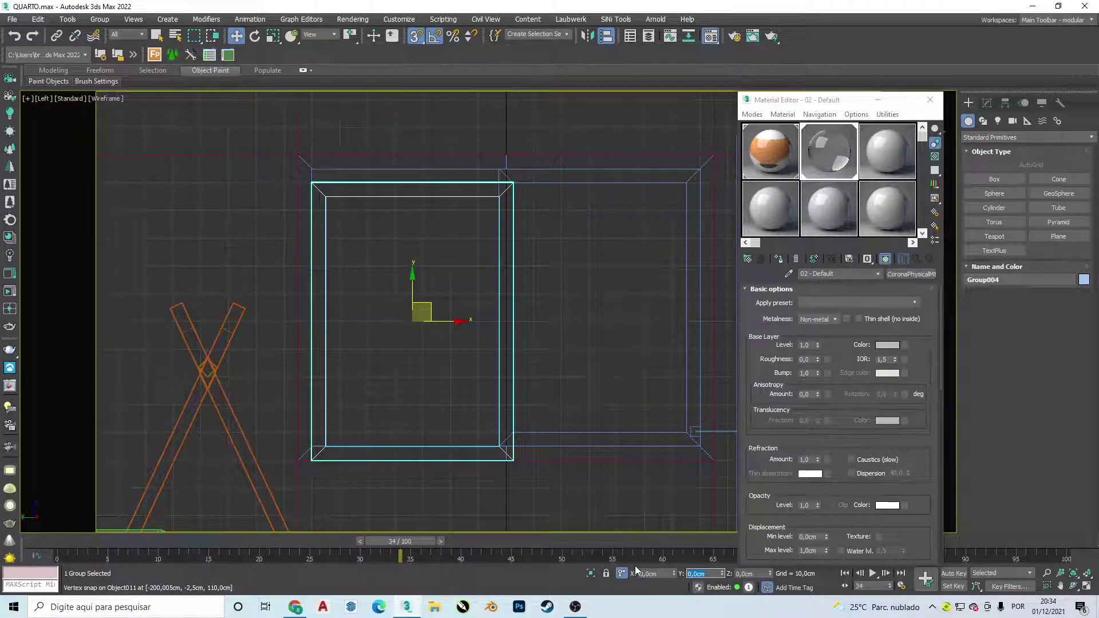
pyautogui.moveTo(435, 320)
pyautogui.keyDown('alt'); pyautogui.mouseDown(button='middle')
pyautogui.moveTo(469, 204)
pyautogui.moveTo(670, 222)
pyautogui.mouseUp(button='middle'); pyautogui.keyUp('alt')
pyautogui.click(243, 235)
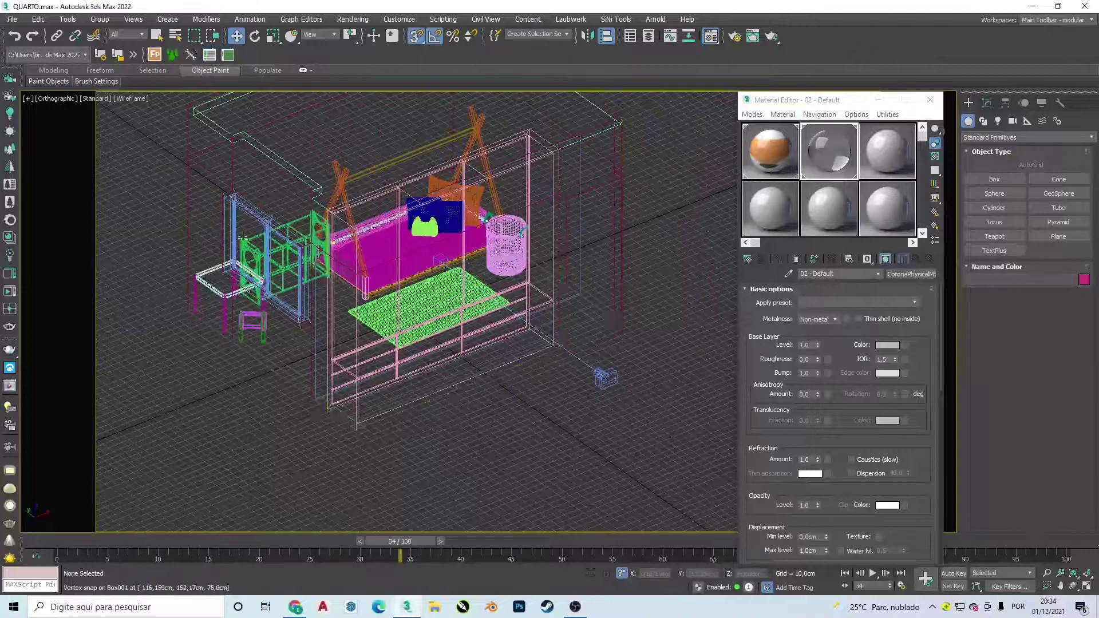
pyautogui.scroll(5, 465, 215)
pyautogui.scroll(-2, 465, 215)
pyautogui.scroll(-1, 465, 215)
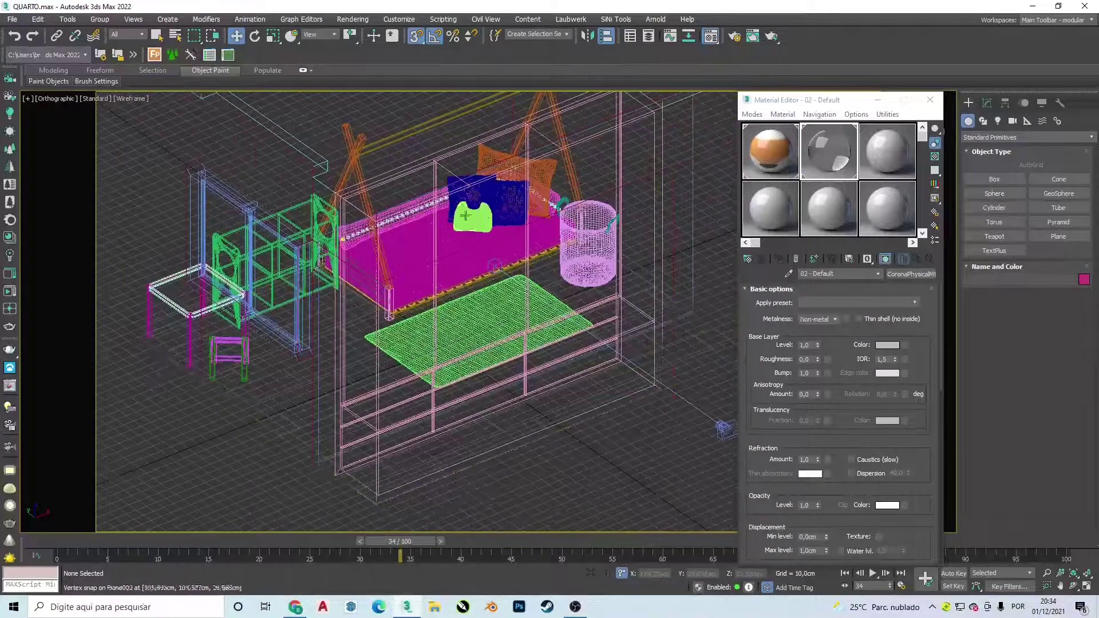
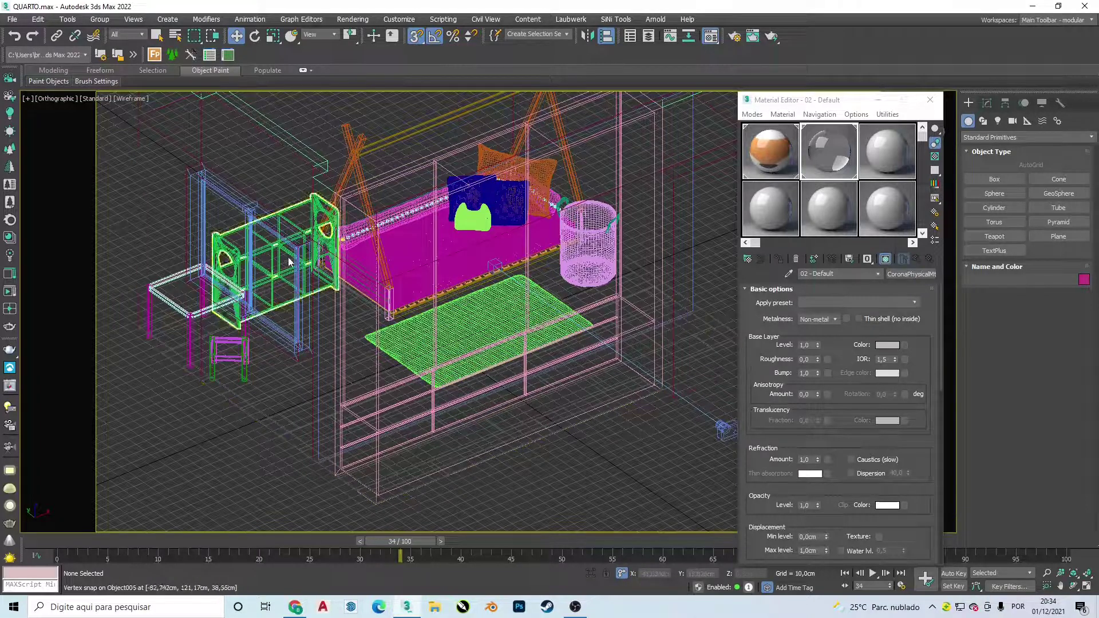
# Close the Material Editor and show the room in Front view as shaded faces.
pyautogui.scroll(-5, 458, 248)
pyautogui.scroll(2, 590, 250)
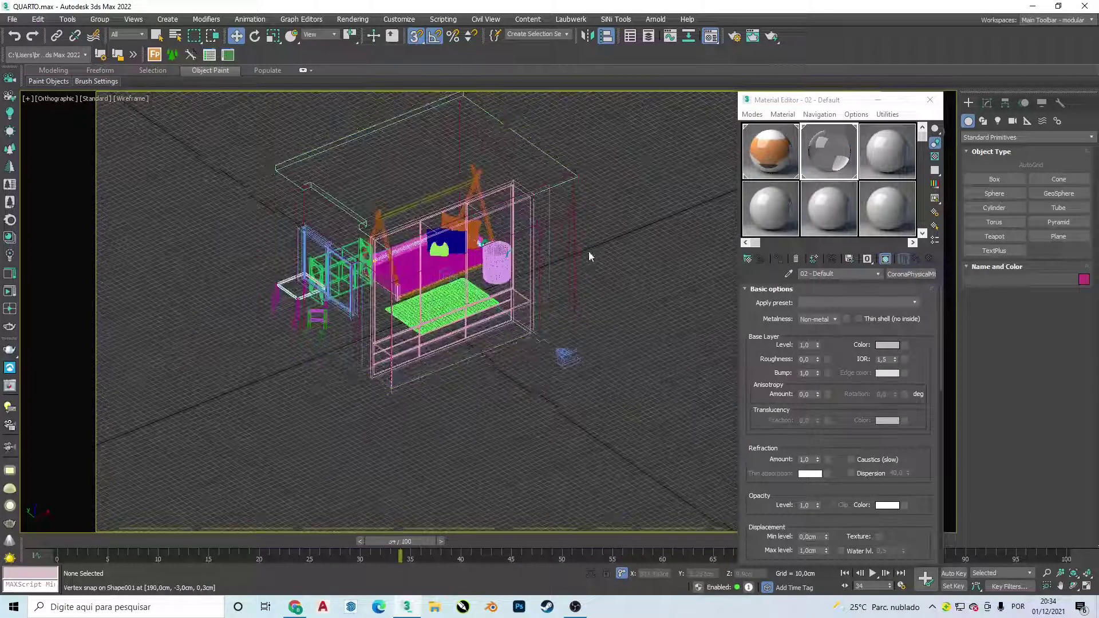
pyautogui.scroll(-1, 595, 248)
pyautogui.press('f')
pyautogui.scroll(-3, 594, 245)
pyautogui.scroll(1, 412, 313)
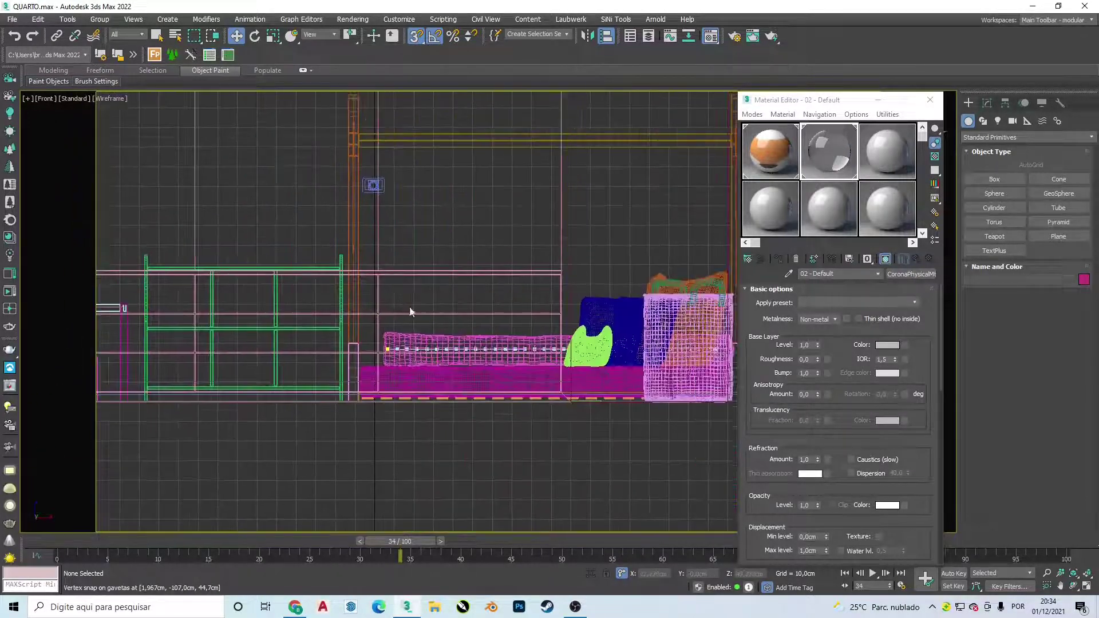
pyautogui.press('F3')
pyautogui.click(930, 100)
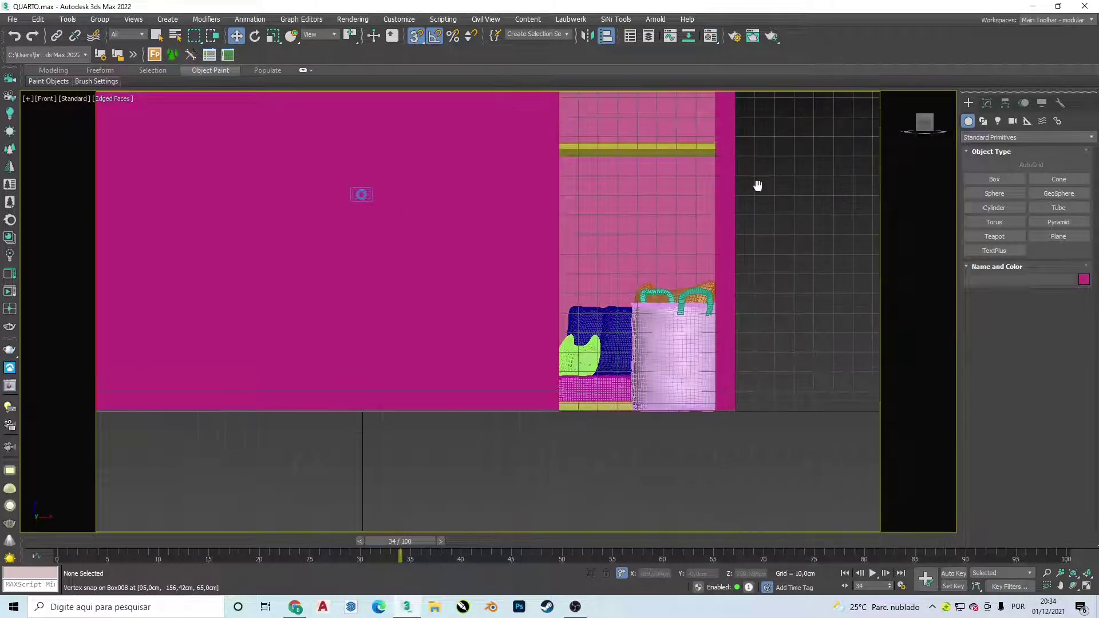
pyautogui.moveTo(758, 184); pyautogui.dragTo(724, 242, button='middle')
pyautogui.scroll(-2, 724, 240)
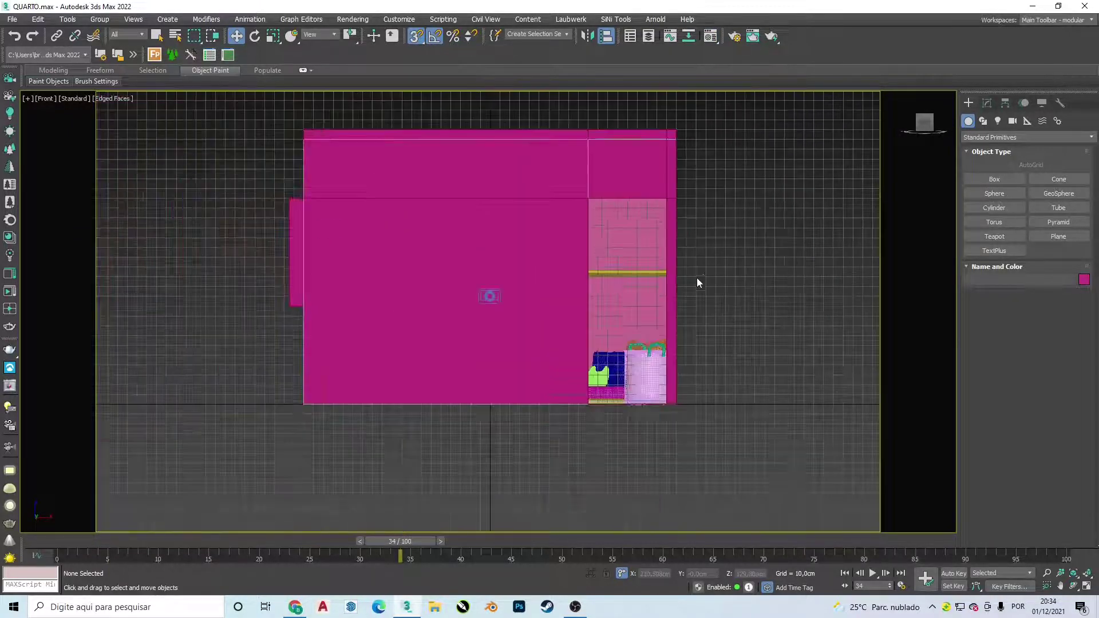
pyautogui.keyDown('alt'); pyautogui.moveTo(638, 259); pyautogui.dragTo(735, 46, button='middle'); pyautogui.keyUp('alt')
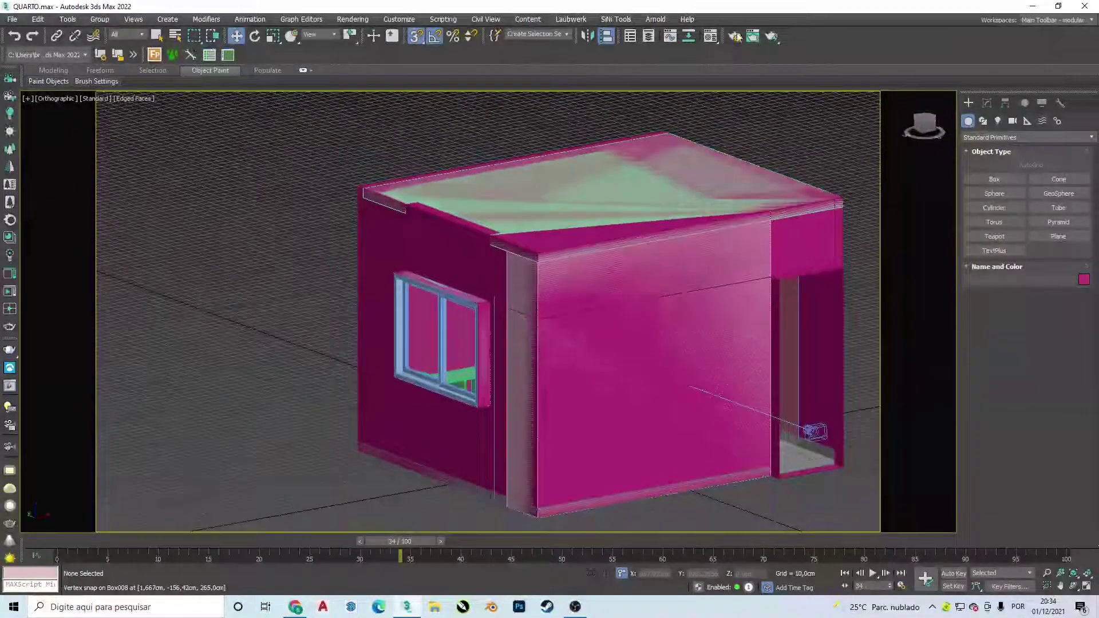
# Review Corona's scene material override, using Material #2 and preserving glass materials.
pyautogui.press('F10')
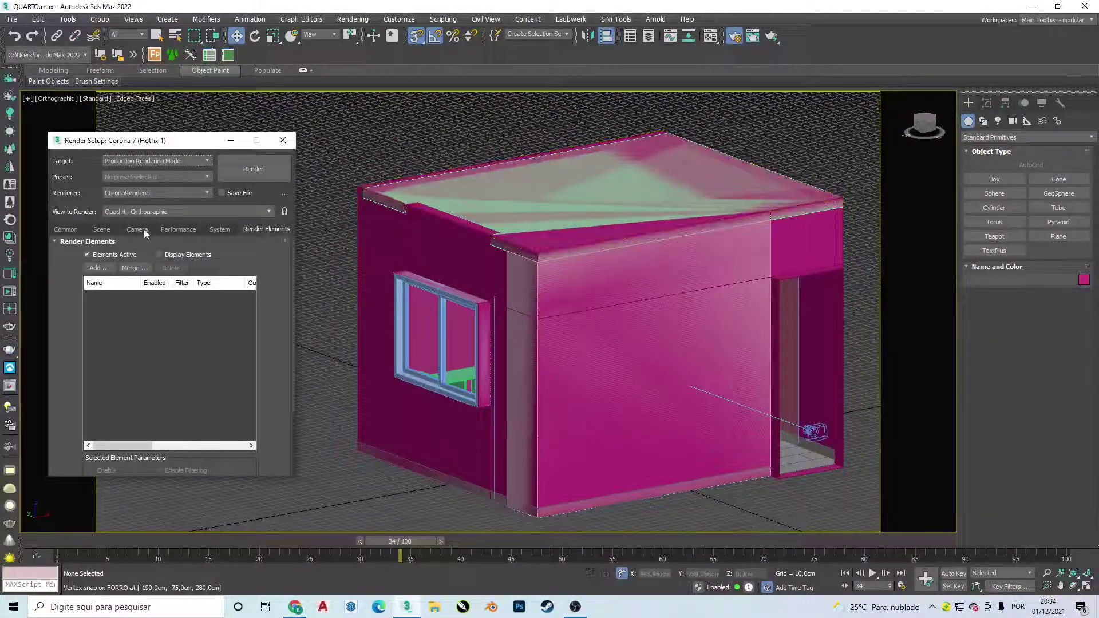
pyautogui.click(91, 229)
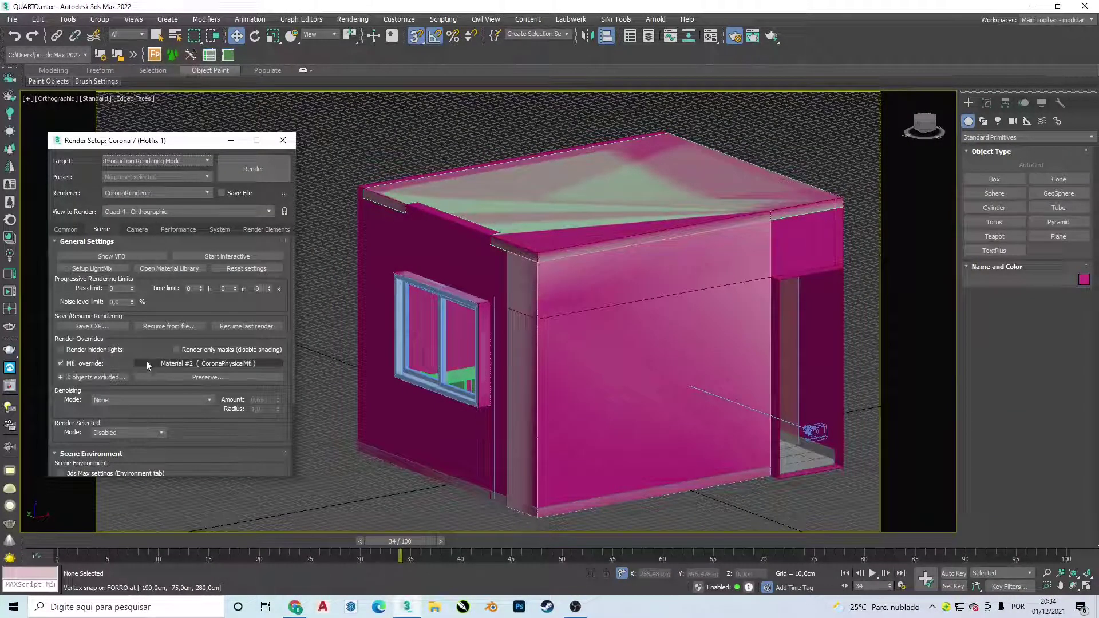
pyautogui.click(154, 377)
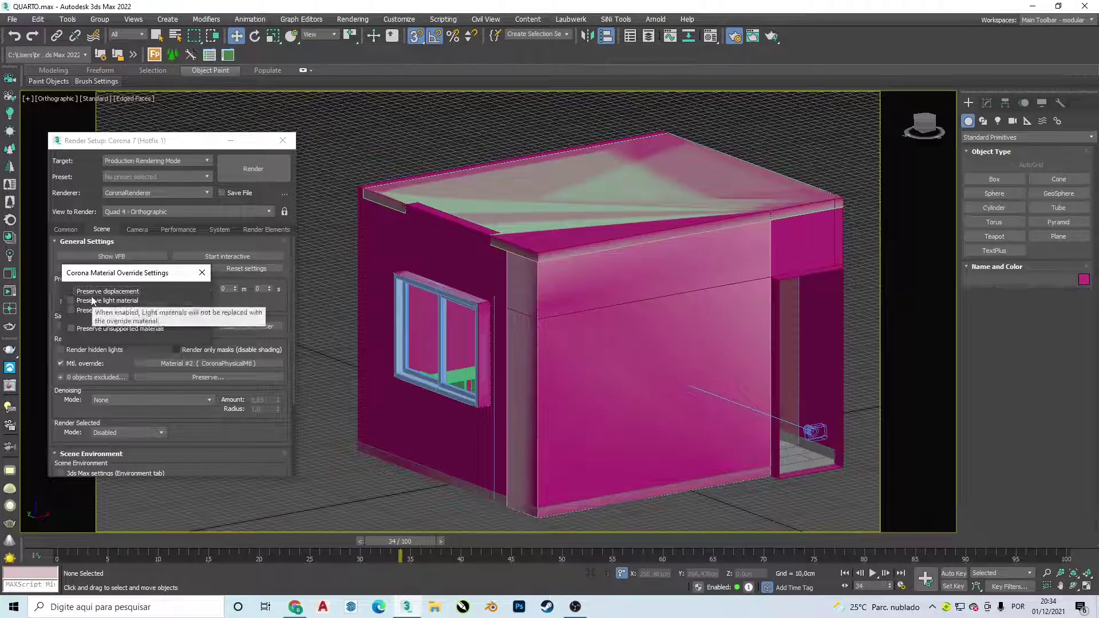
pyautogui.click(283, 140)
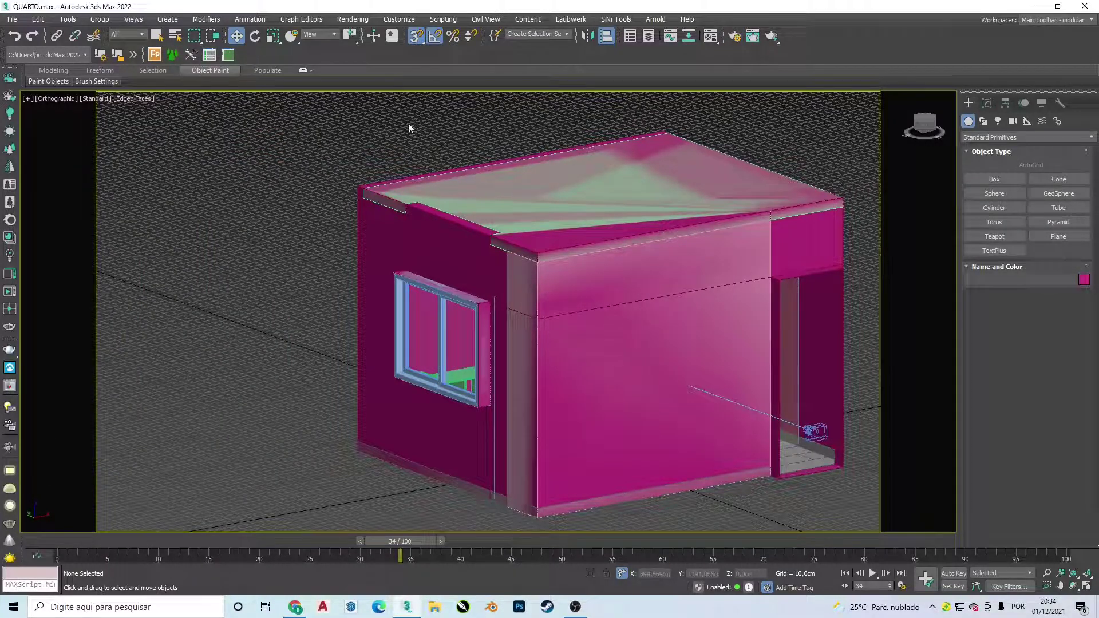
# Draw a 209,5 × 80 cm plane covering the doorway in Front view.
pyautogui.press('f')
pyautogui.scroll(-3, 586, 305)
pyautogui.scroll(-2, 586, 305)
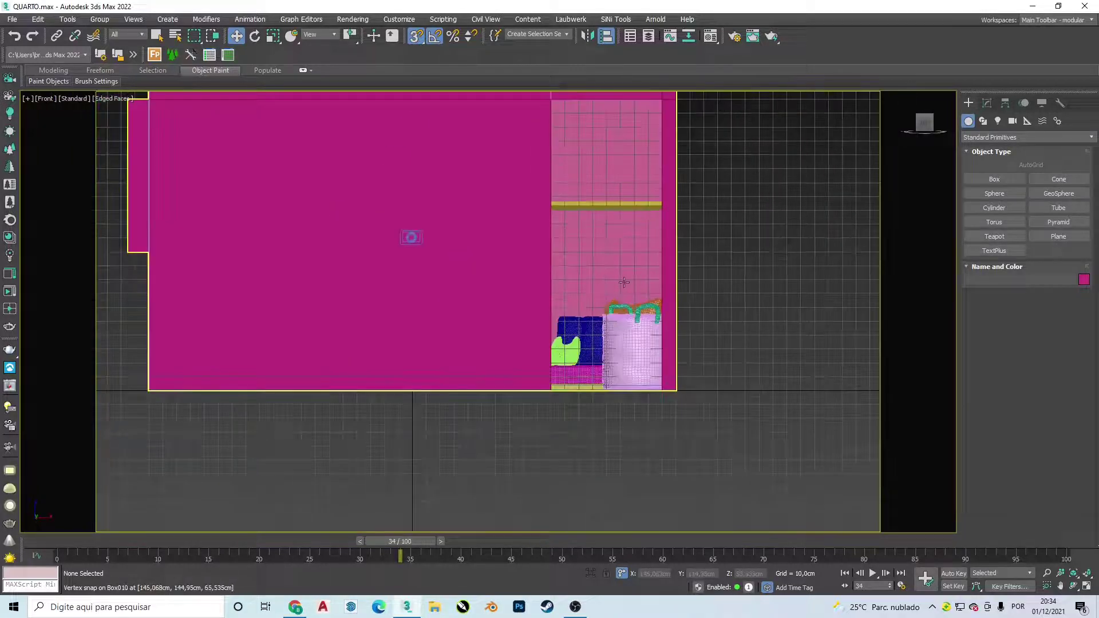
pyautogui.click(1059, 241)
pyautogui.moveTo(806, 206); pyautogui.dragTo(792, 268, button='middle')
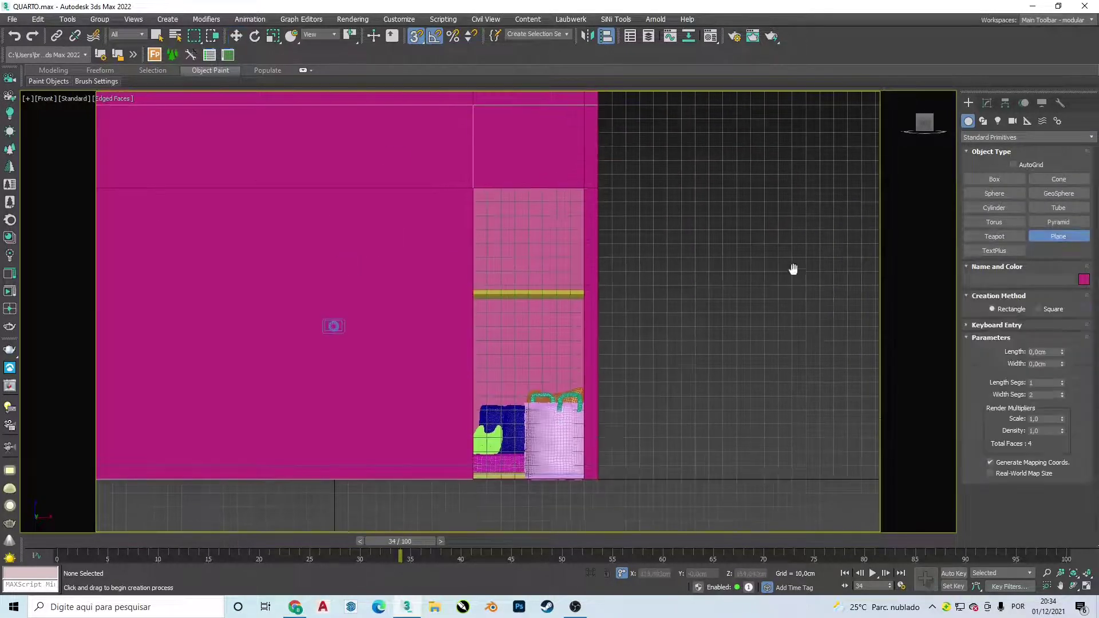
pyautogui.moveTo(476, 184); pyautogui.dragTo(584, 480)
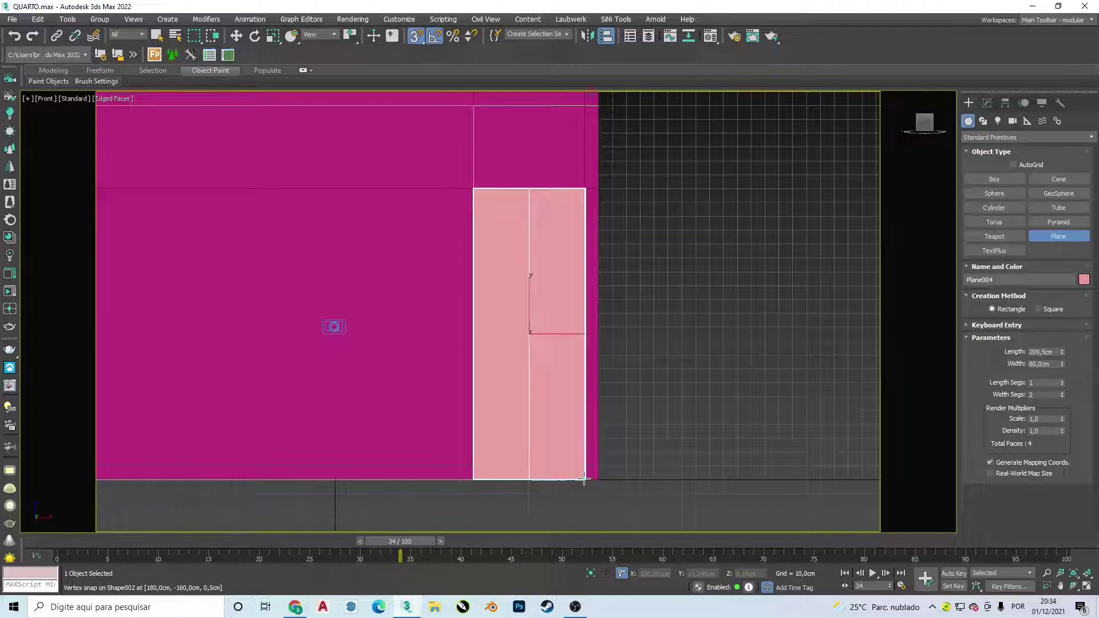
pyautogui.press('w')
pyautogui.moveTo(601, 229)
pyautogui.keyDown('alt'); pyautogui.mouseDown(button='middle')
pyautogui.moveTo(603, 267)
pyautogui.moveTo(564, 270)
pyautogui.mouseUp(button='middle'); pyautogui.keyUp('alt')
# Give the door plane a single width segment.
pyautogui.click(987, 102)
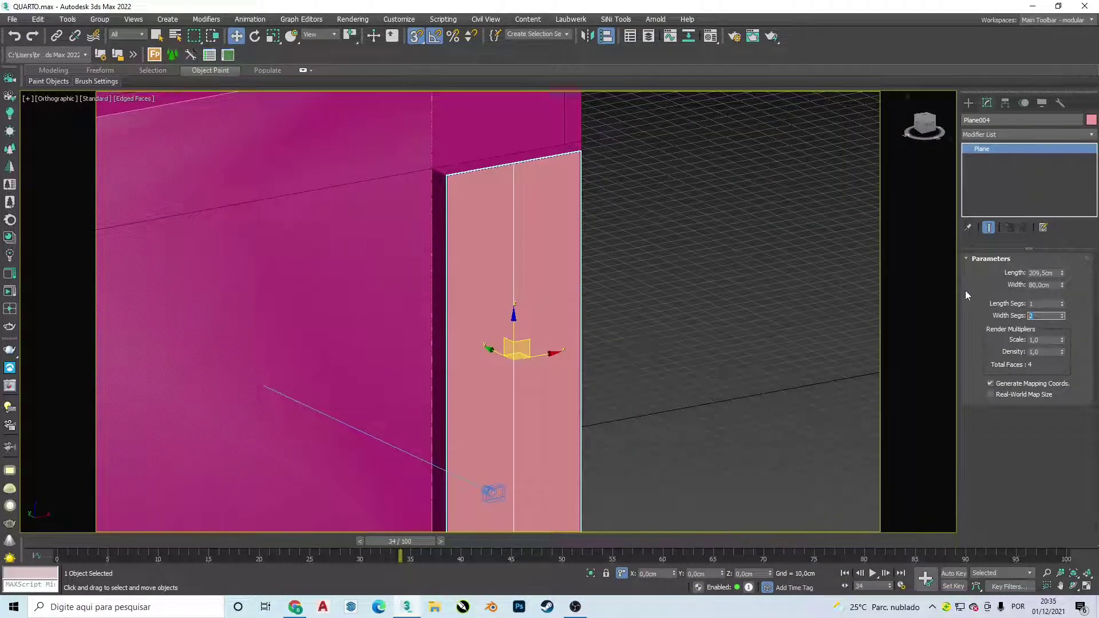
pyautogui.write('1')
pyautogui.press('Return')
pyautogui.scroll(-5, 635, 214)
# Convert the plane to an Editable Poly and inset its face by 3 cm.
pyautogui.scroll(5, 576, 243)
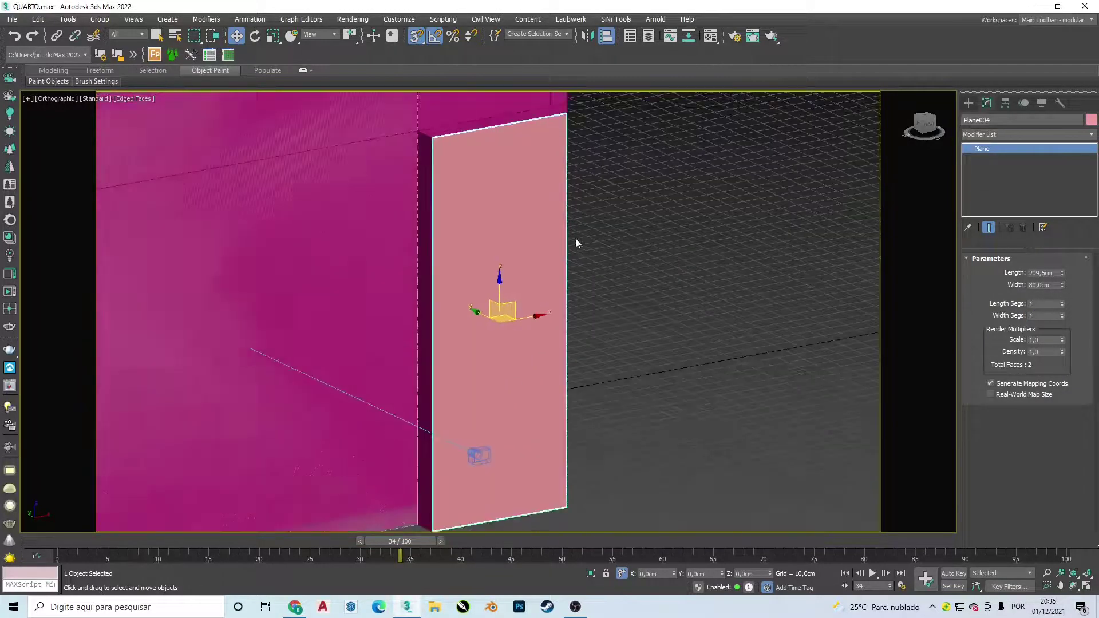
pyautogui.rightClick(576, 243)
pyautogui.moveTo(556, 357)
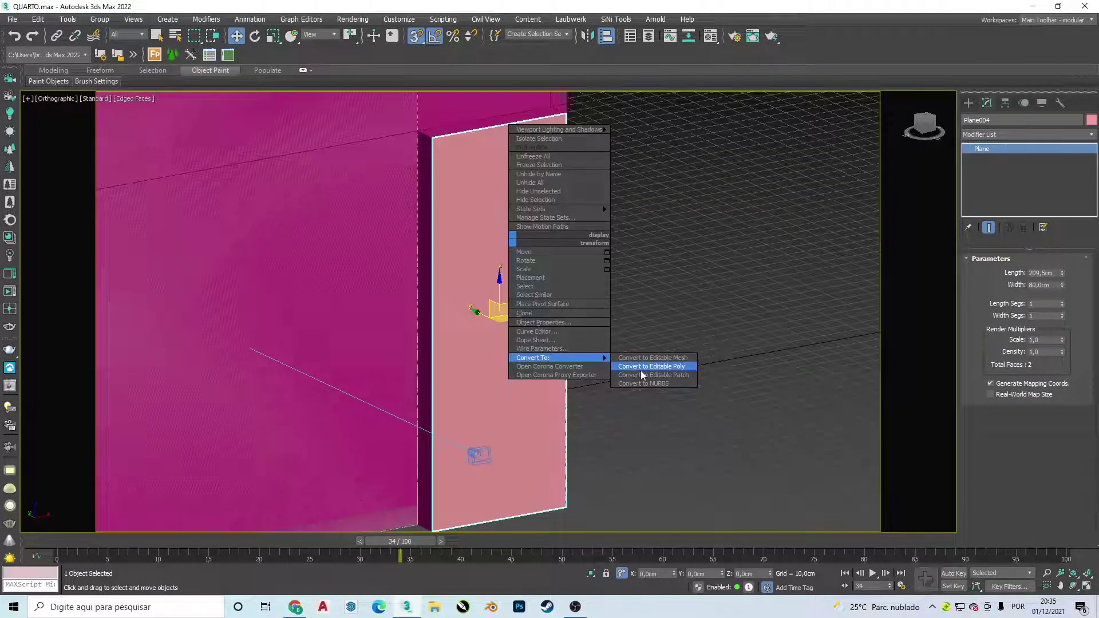
pyautogui.click(640, 369)
pyautogui.click(1039, 273)
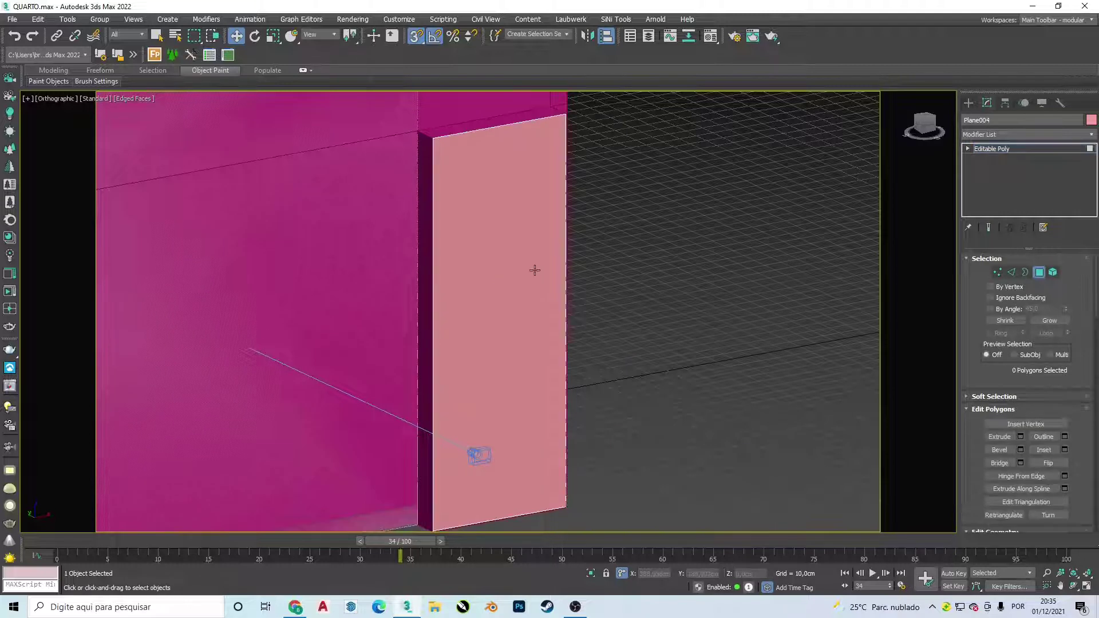
pyautogui.click(532, 268)
pyautogui.click(1065, 450)
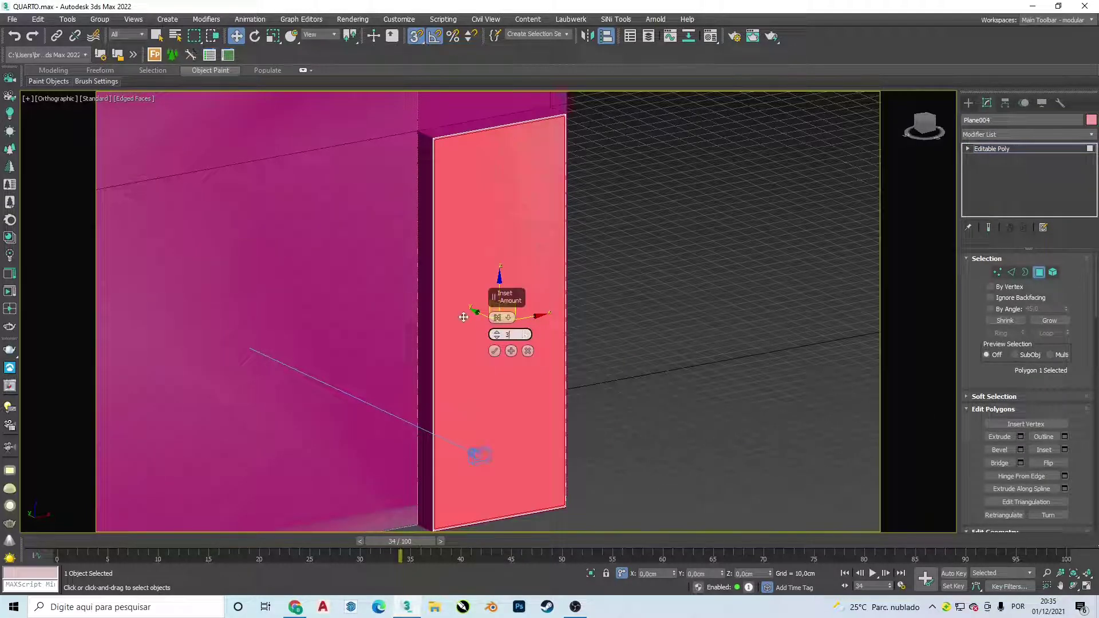
pyautogui.press('Return')
pyautogui.click(495, 350)
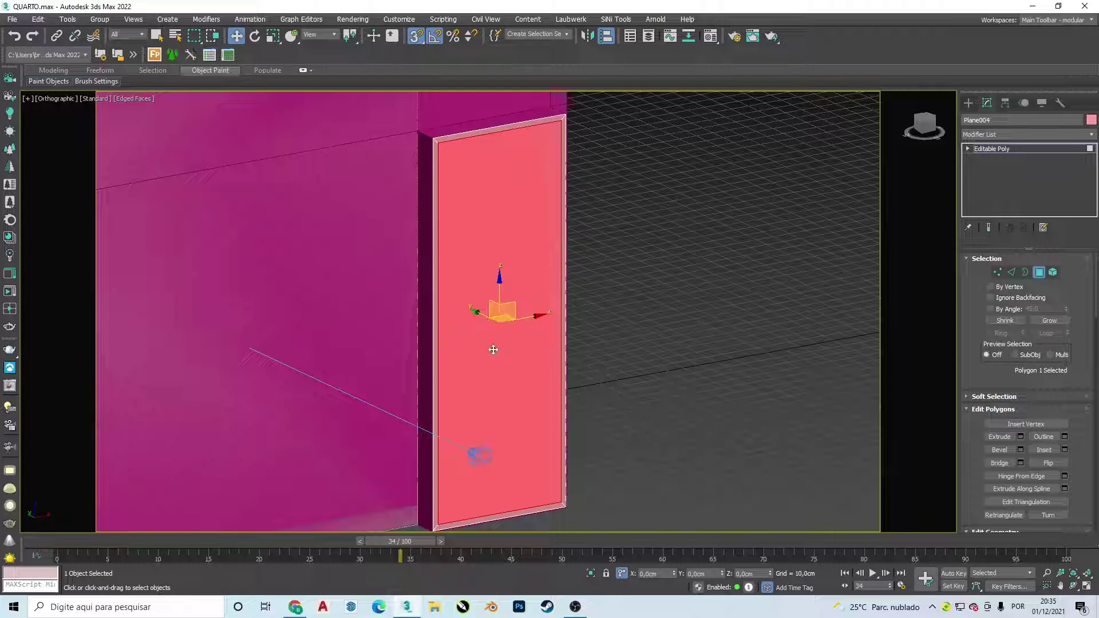
# Move the door's bottom edges to Z 0, then raise them to 0,5 cm.
pyautogui.press('f')
pyautogui.scroll(-3, 516, 307)
pyautogui.scroll(3, 525, 277)
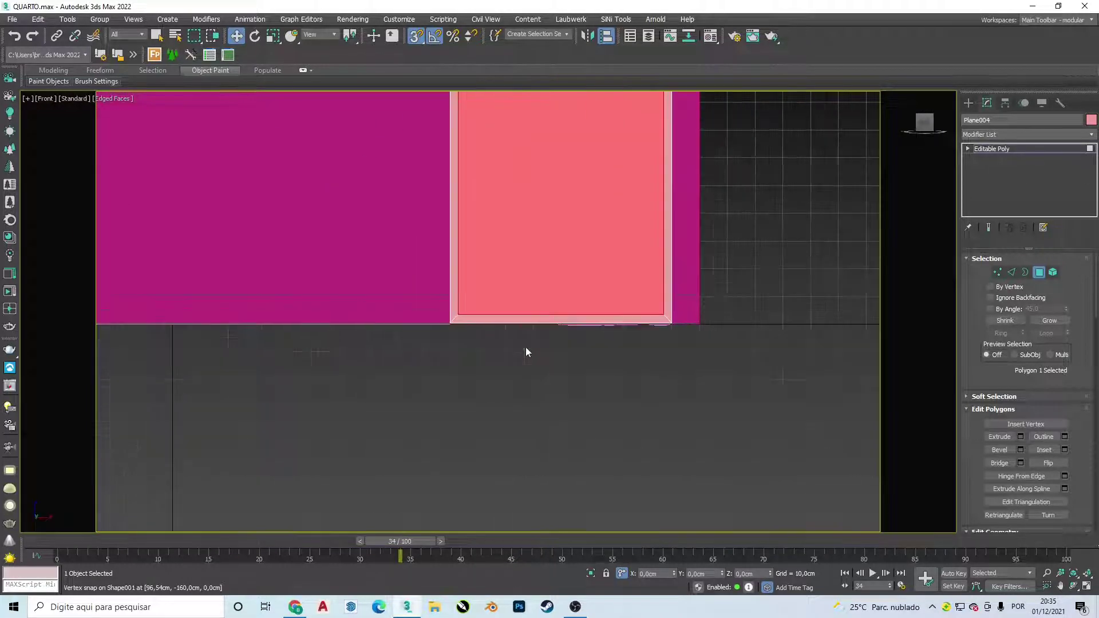
pyautogui.click(524, 320)
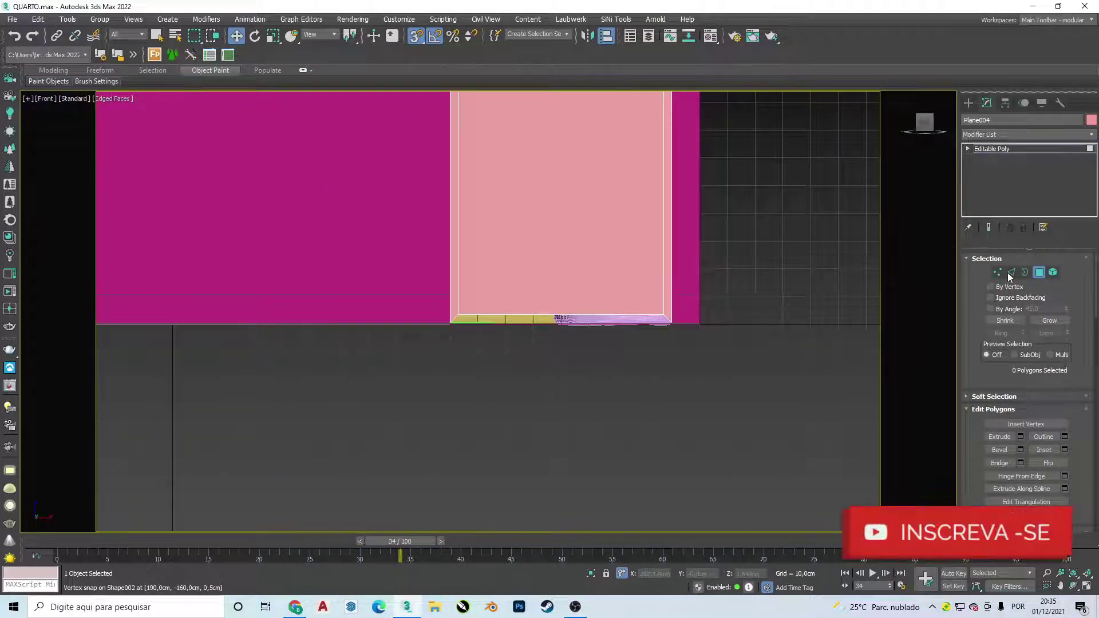
pyautogui.click(1011, 272)
pyautogui.scroll(2, 679, 285)
pyautogui.scroll(2, 658, 289)
pyautogui.doubleClick(504, 341)
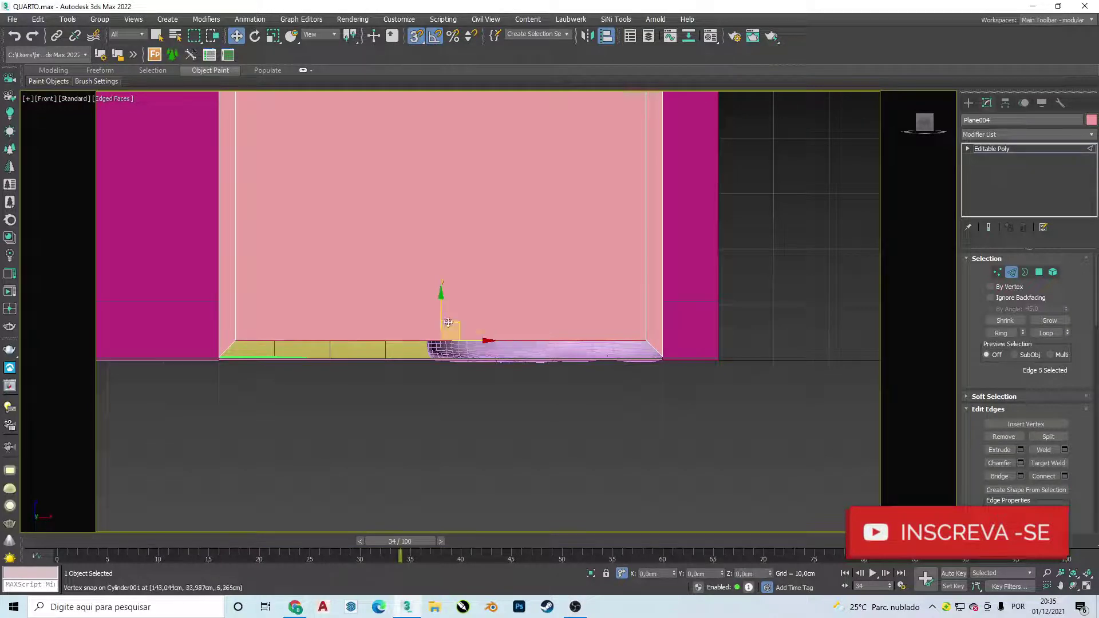
pyautogui.press('s')
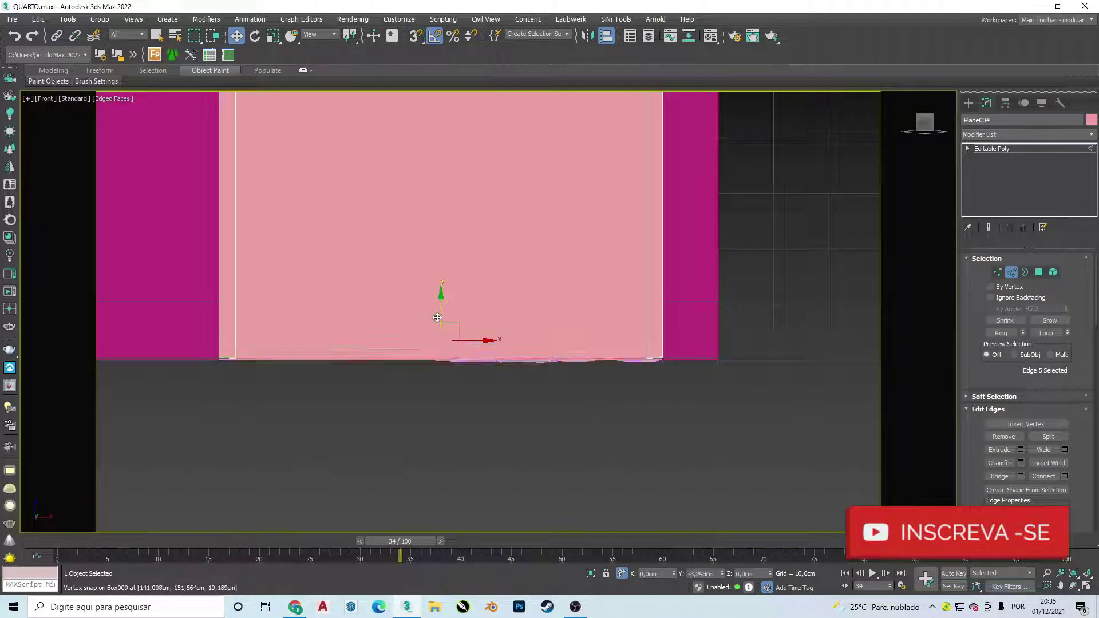
pyautogui.moveTo(441, 302); pyautogui.dragTo(435, 318)
pyautogui.rightClick(435, 319)
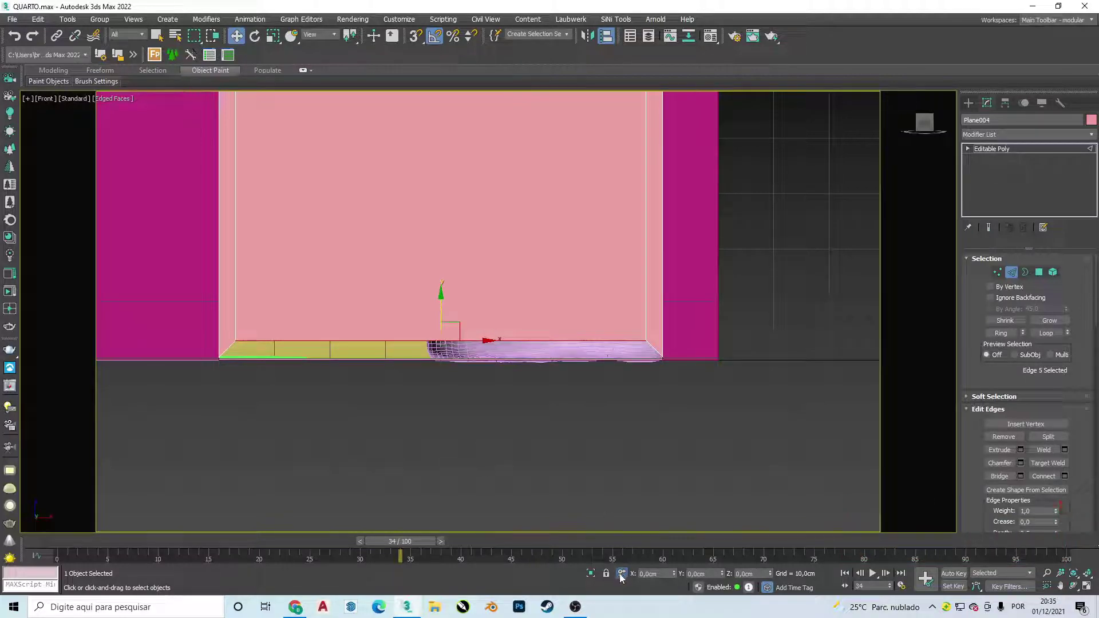
pyautogui.write('0')
pyautogui.press('Return')
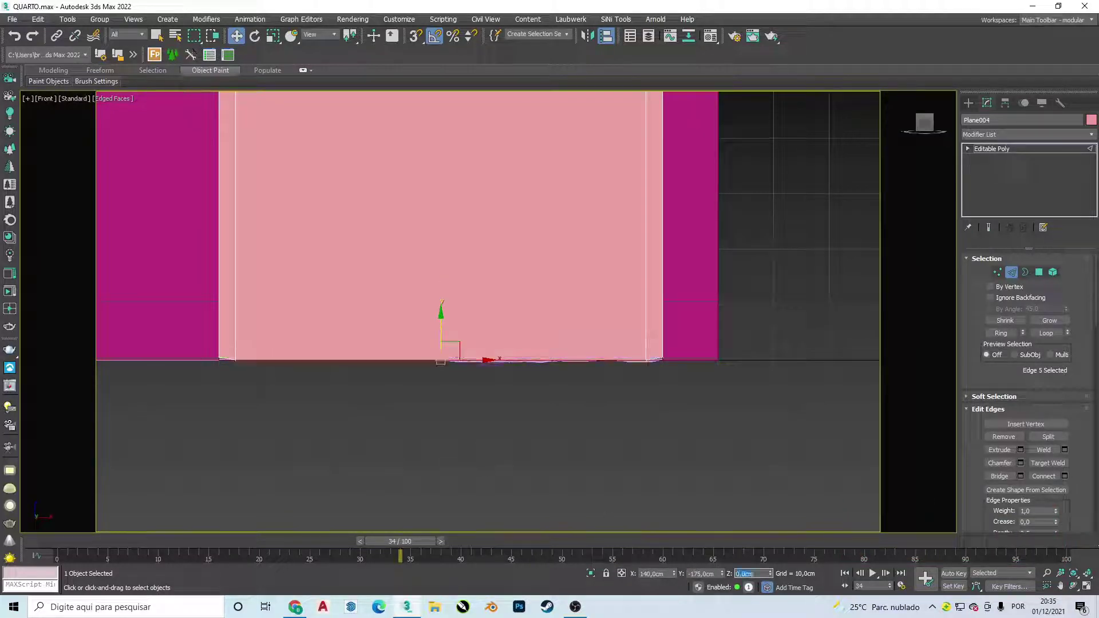
pyautogui.write('0,5')
pyautogui.press('Return')
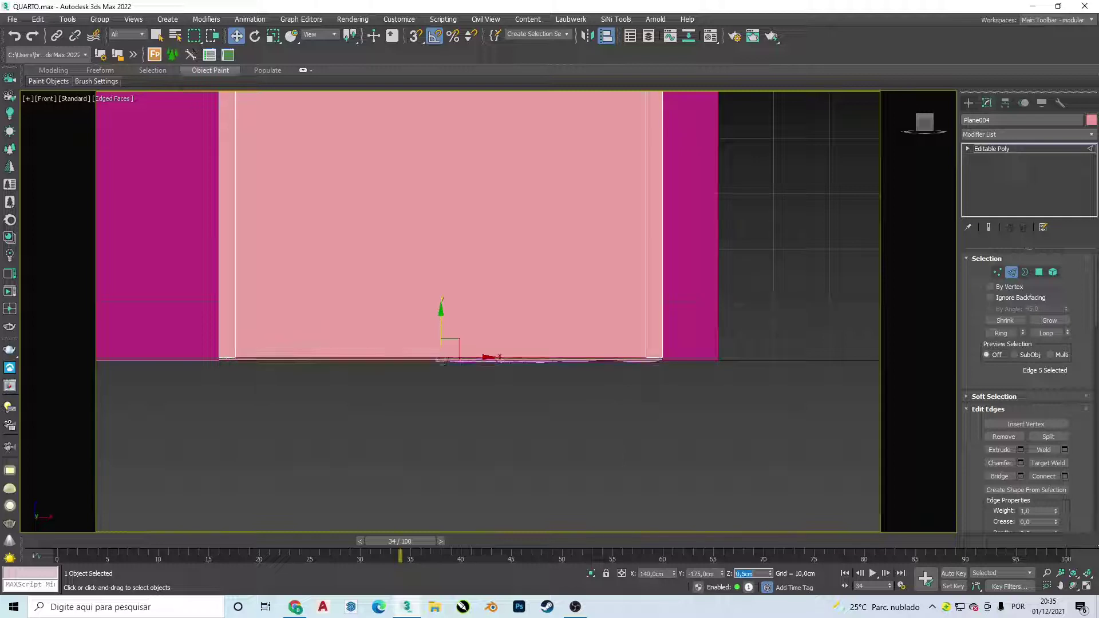
# Set the door's bottom vertices to Z 0 cm.
pyautogui.click(997, 272)
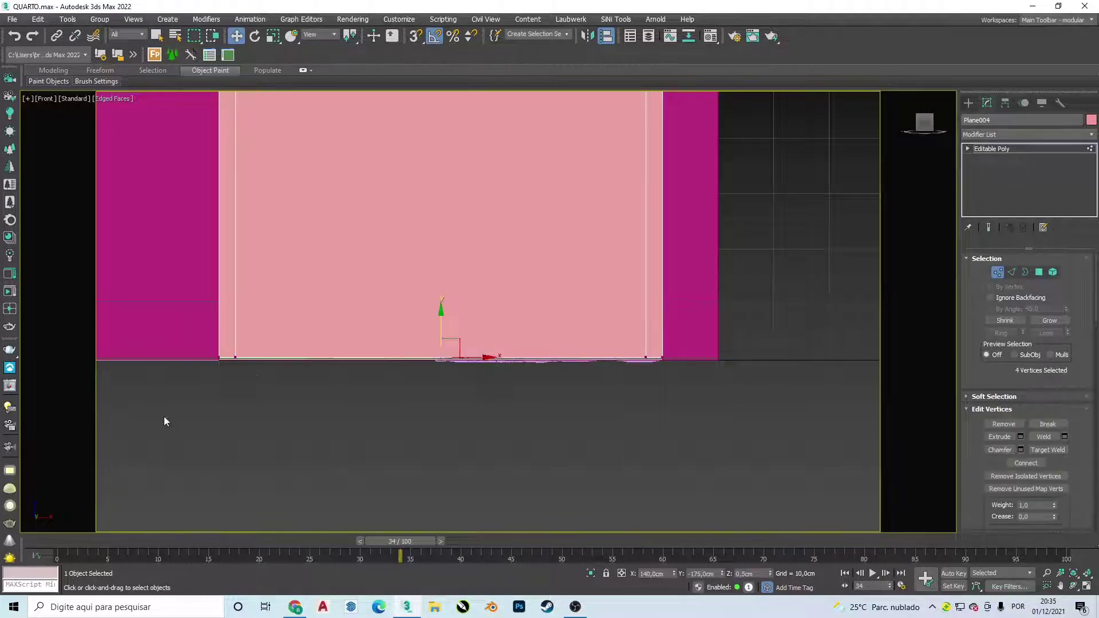
pyautogui.doubleClick(747, 573)
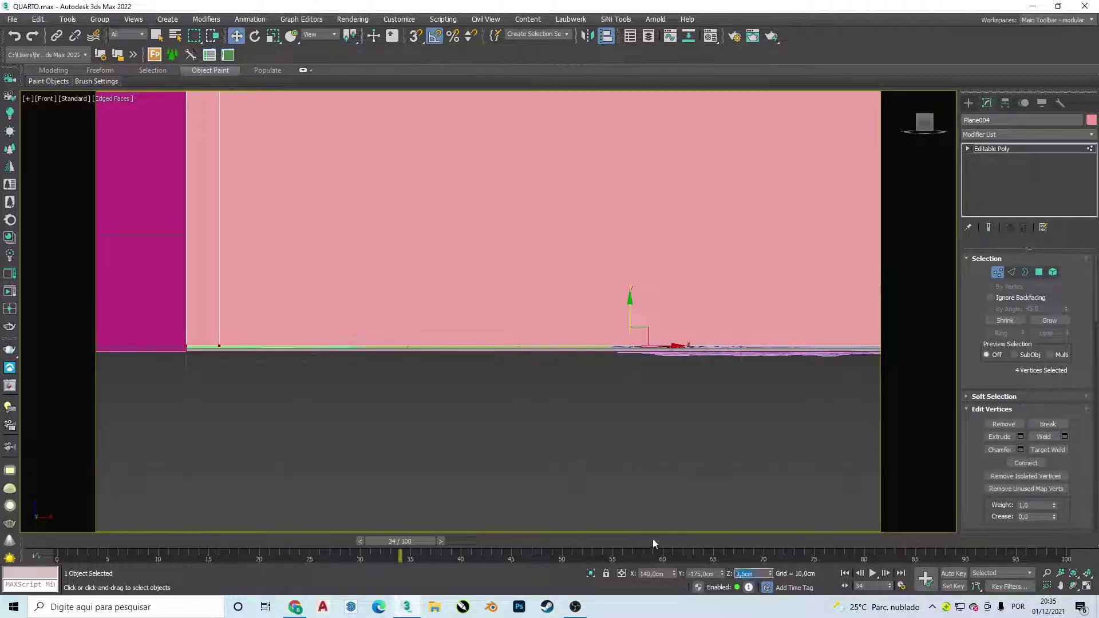
pyautogui.write('0')
pyautogui.press('Return')
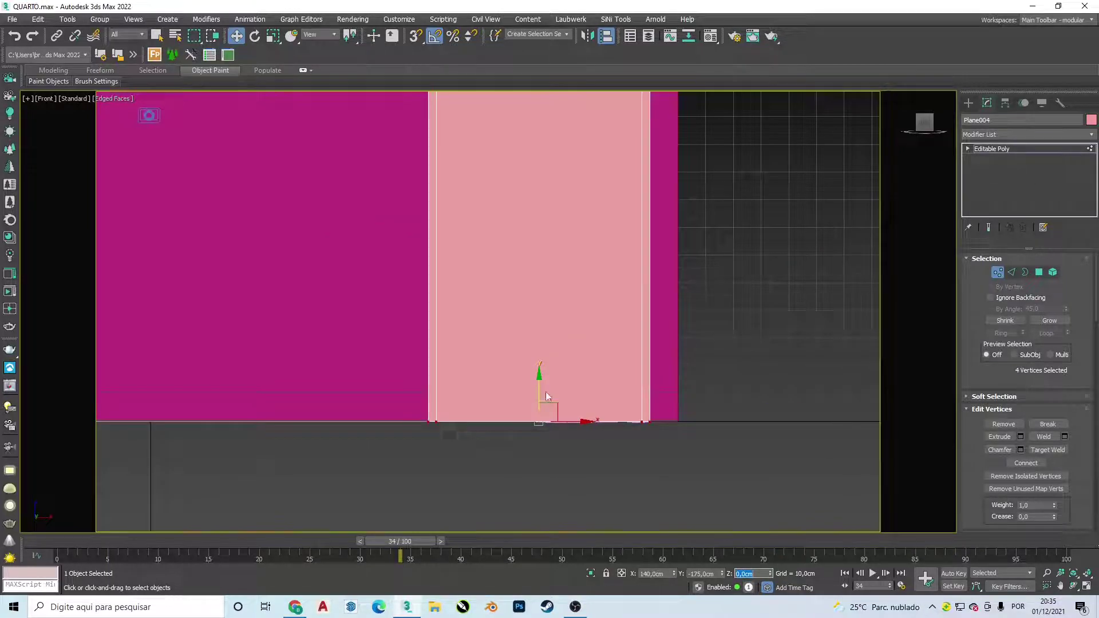
pyautogui.click(1038, 272)
# Detach the inset door face from the wall as its own object.
pyautogui.click(563, 194)
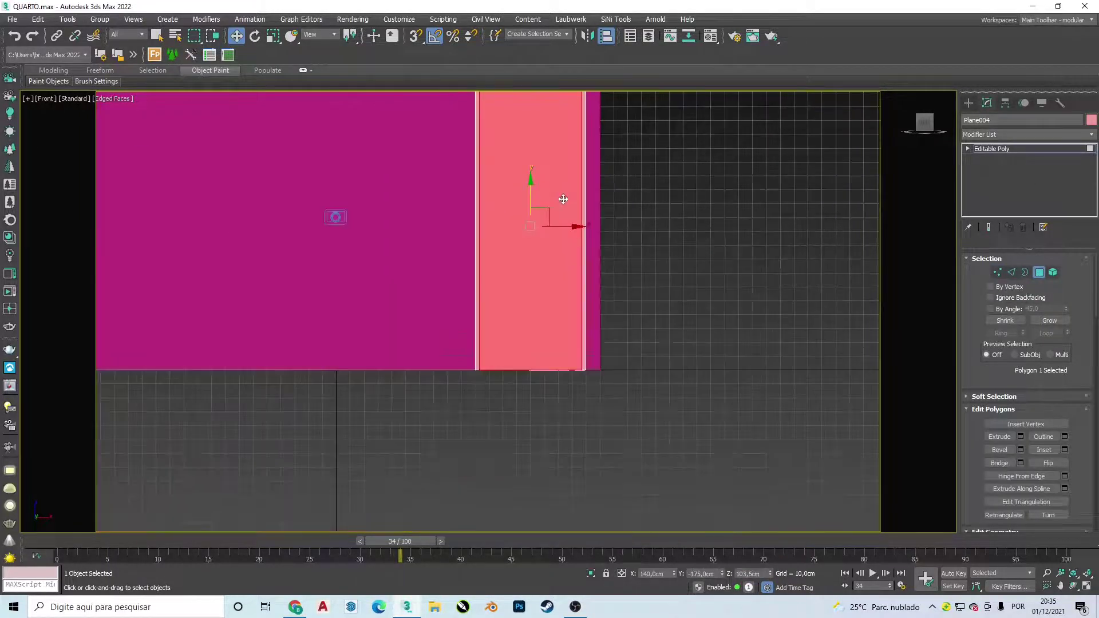
pyautogui.keyDown('alt'); pyautogui.moveTo(563, 195); pyautogui.dragTo(495, 233, button='middle'); pyautogui.keyUp('alt')
pyautogui.scroll(-2, 1082, 387)
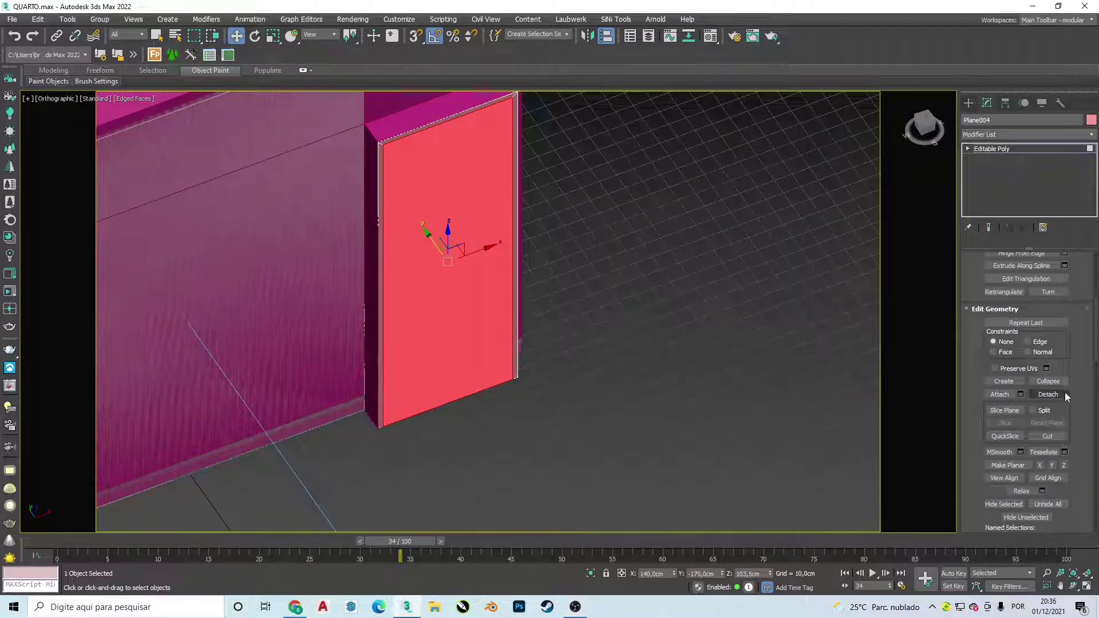
pyautogui.click(1060, 394)
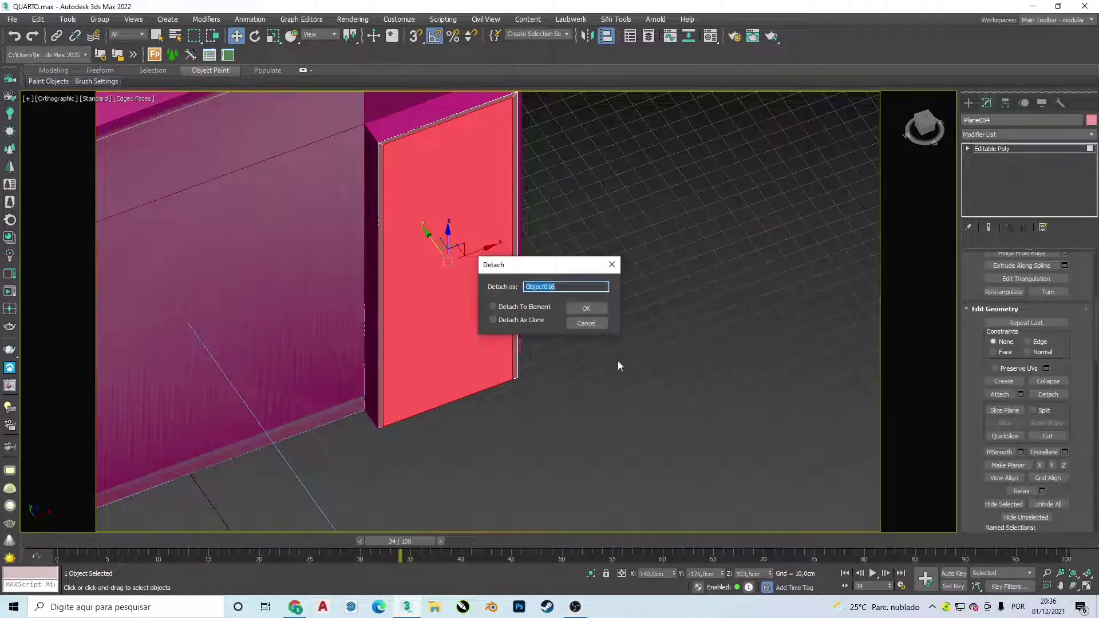
pyautogui.click(584, 308)
pyautogui.moveTo(524, 176); pyautogui.dragTo(525, 251, button='middle')
pyautogui.scroll(3, 524, 250)
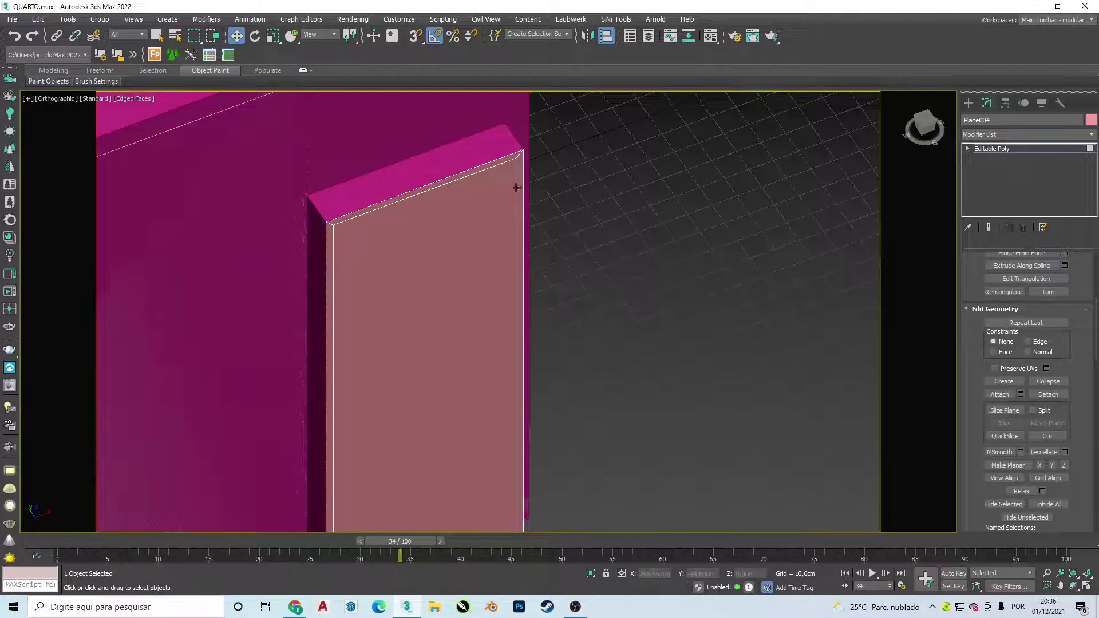
pyautogui.click(764, 207)
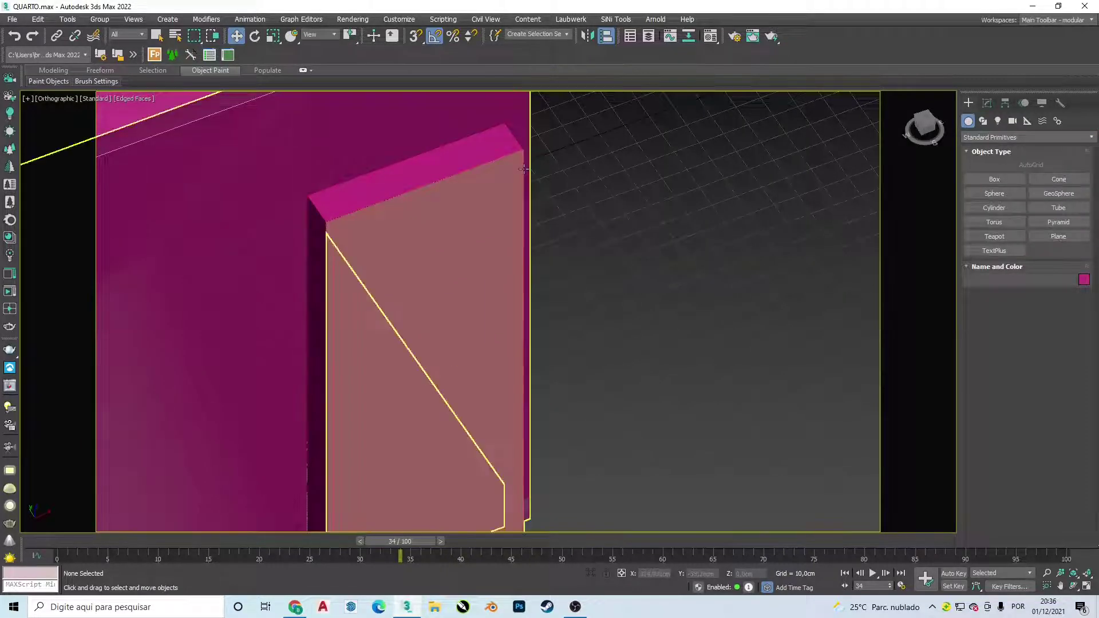
# Add a Shell modifier to the wall with a 15 cm inner amount.
pyautogui.click(424, 344)
pyautogui.click(987, 103)
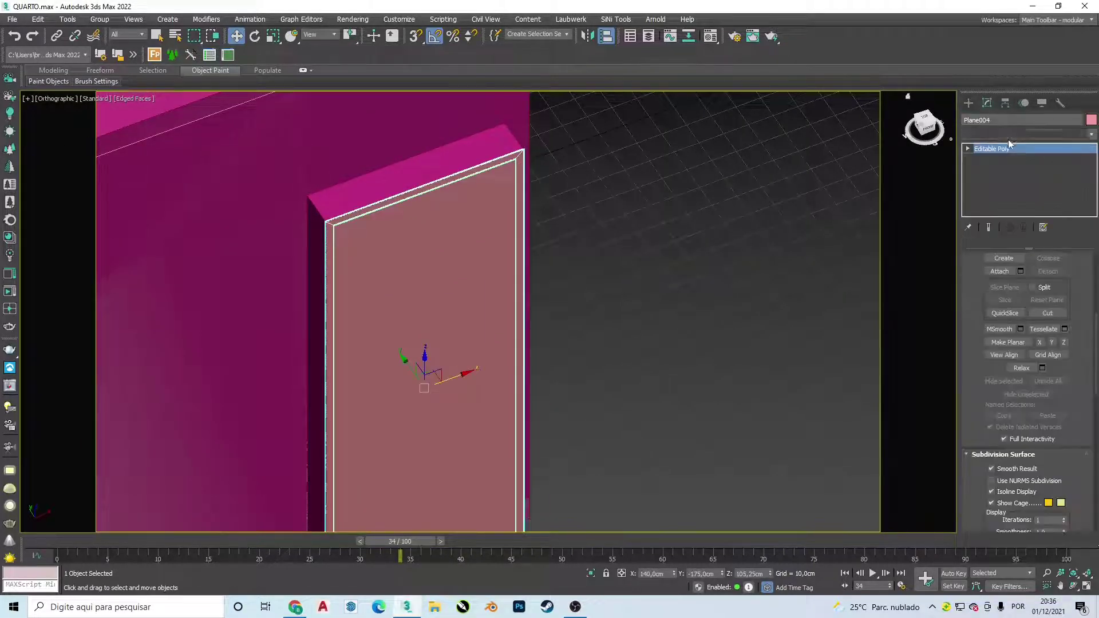
pyautogui.click(1008, 135)
pyautogui.write('sh')
pyautogui.press('Return')
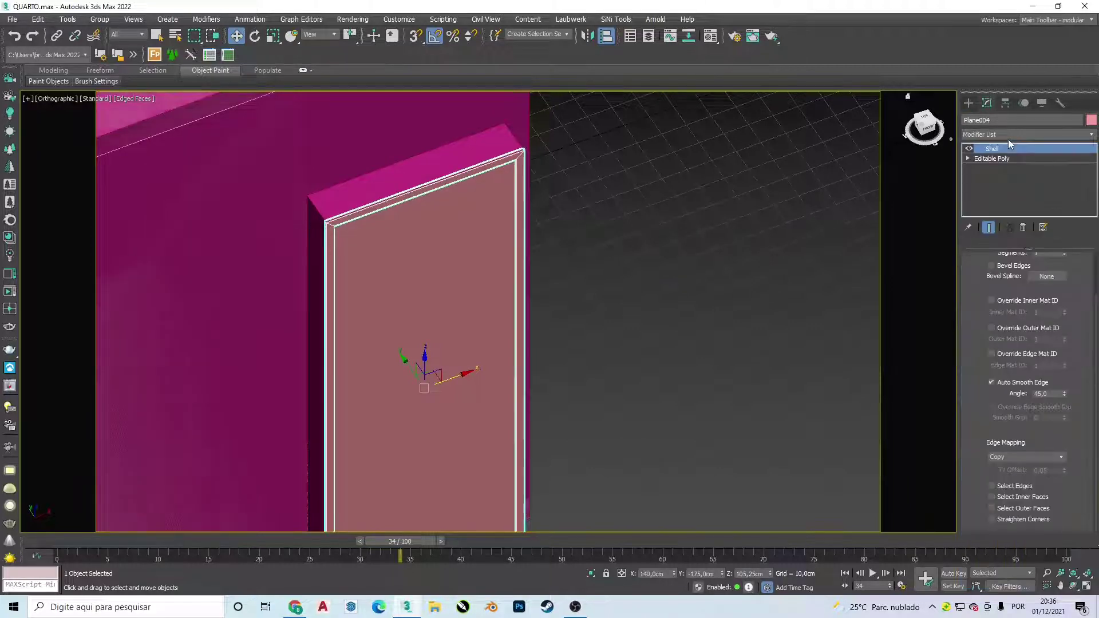
pyautogui.doubleClick(1057, 274)
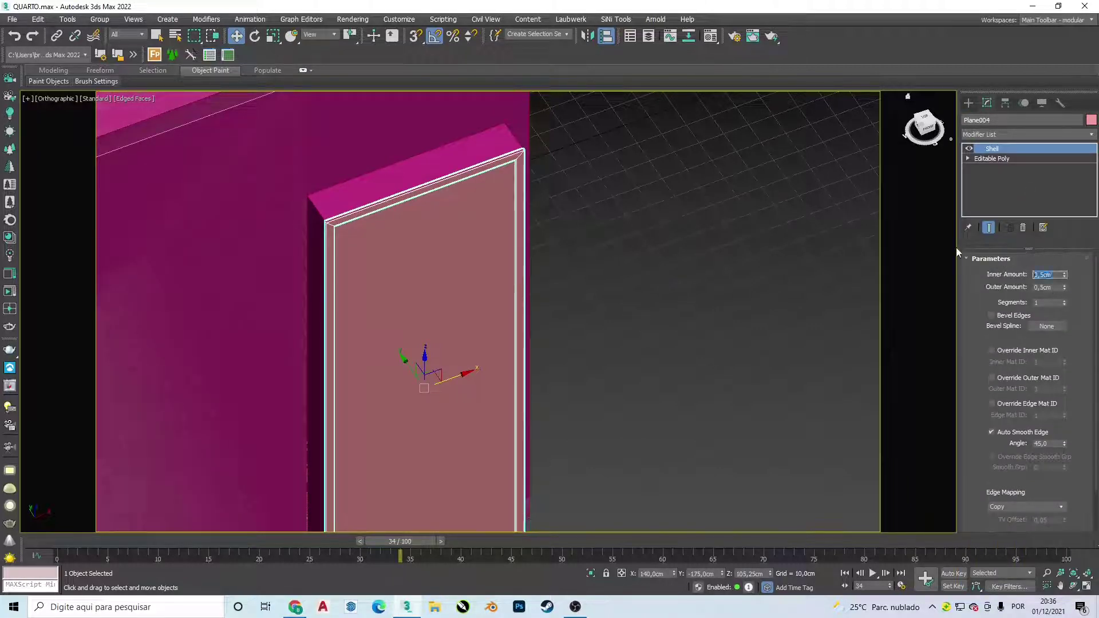
pyautogui.write('15')
pyautogui.press('Return')
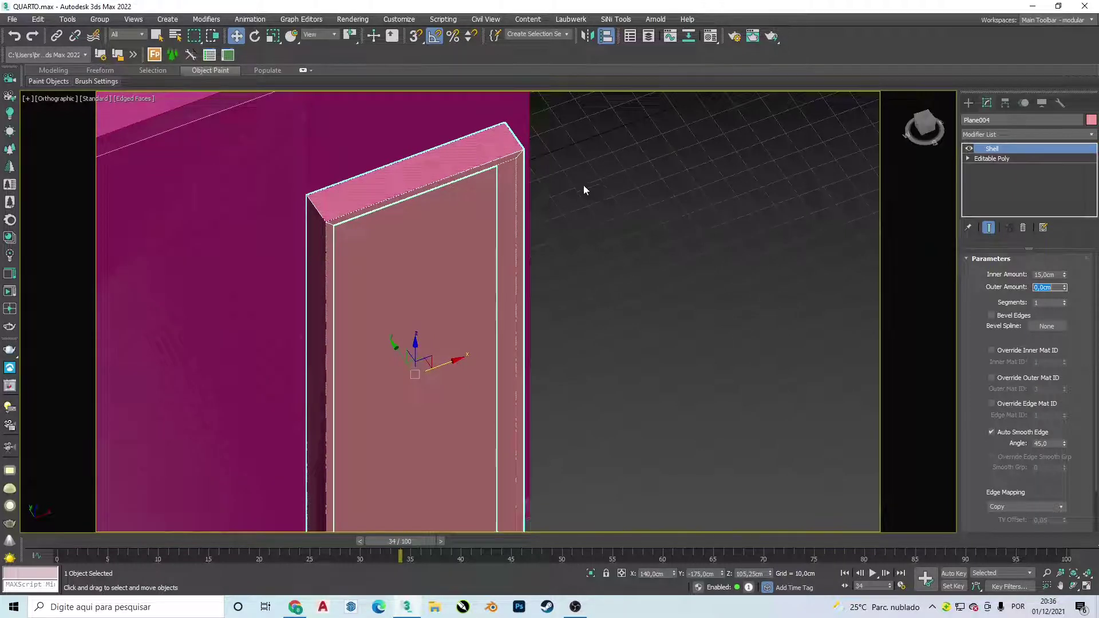
# In Top wireframe view, move the detached door panel along Y into the wall.
pyautogui.click(531, 252)
pyautogui.click(503, 240)
pyautogui.press('t')
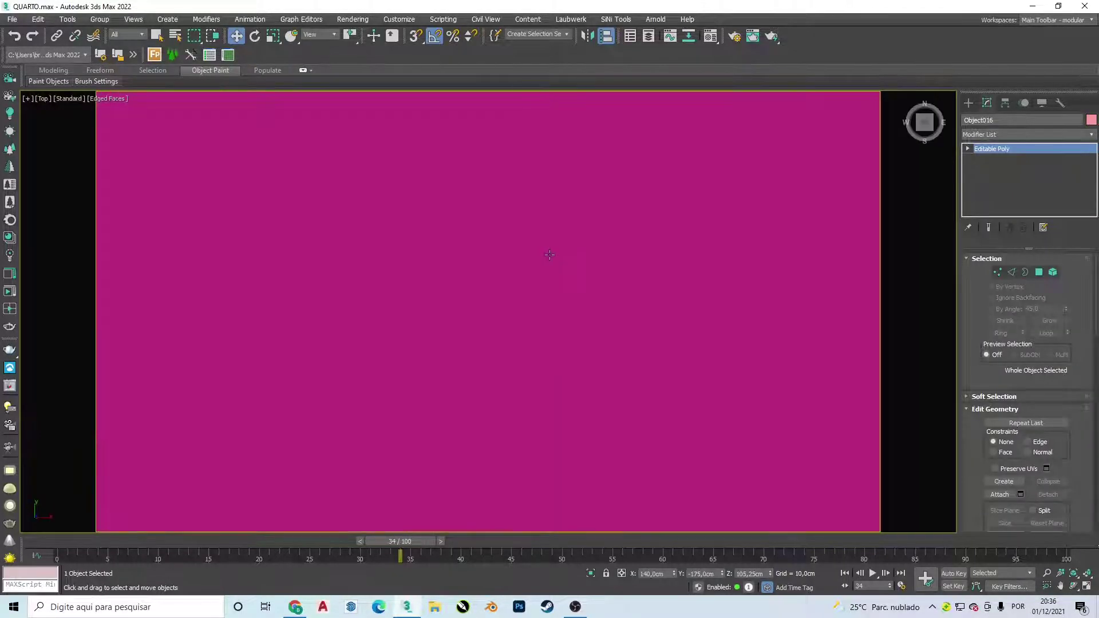
pyautogui.scroll(-5, 515, 236)
pyautogui.press('F3')
pyautogui.scroll(6, 564, 302)
pyautogui.scroll(3, 564, 302)
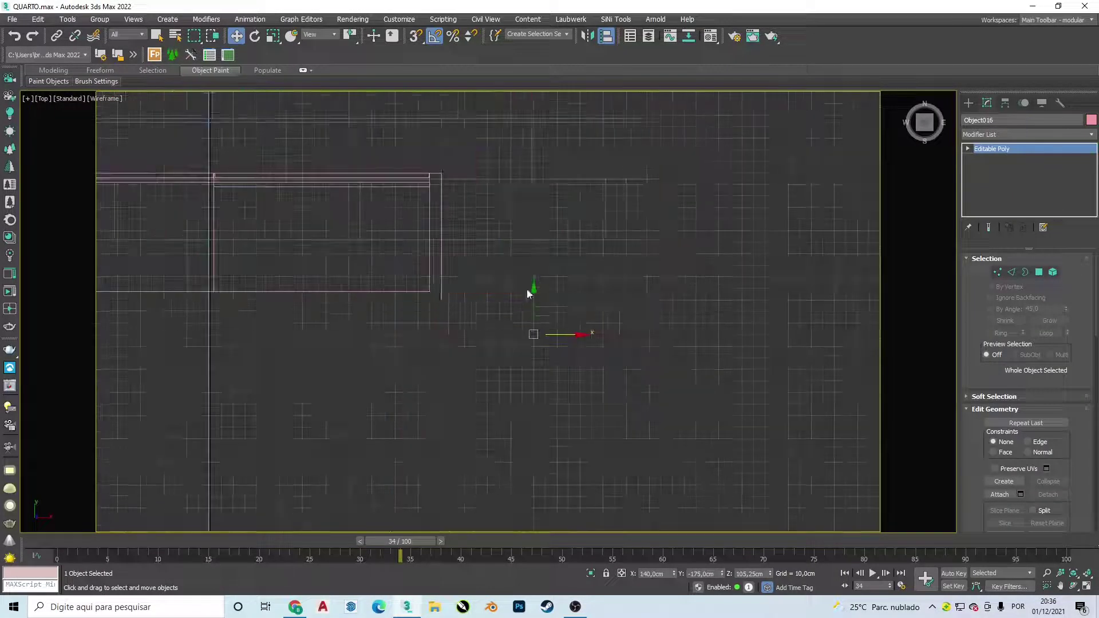
pyautogui.moveTo(528, 295); pyautogui.dragTo(528, 275)
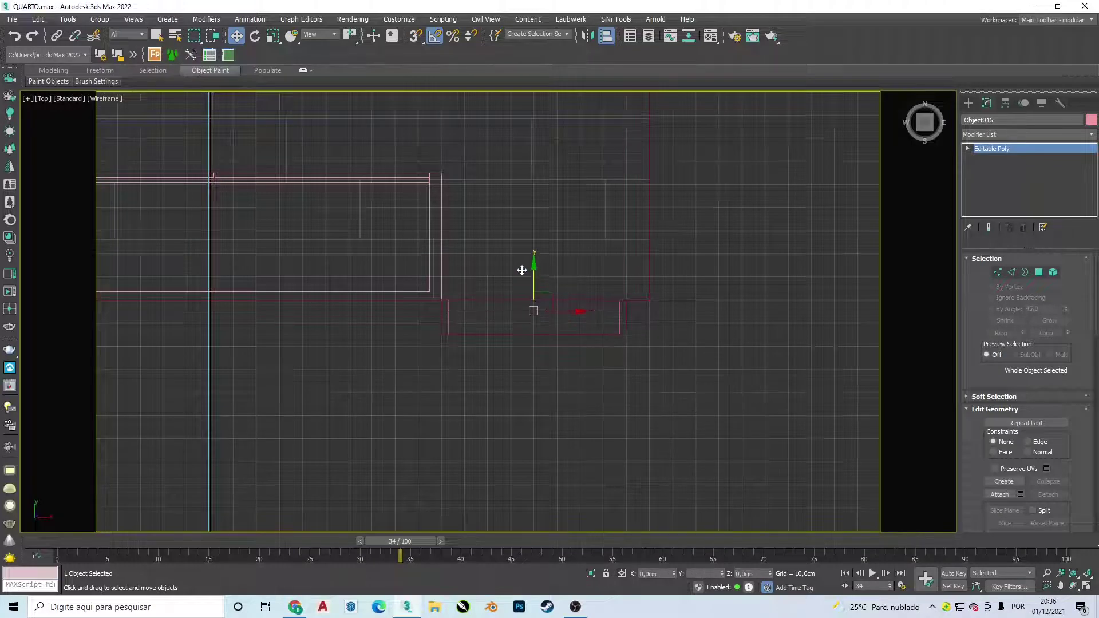
pyautogui.scroll(2, 547, 324)
# Return to a shaded Front view and select the door's face polygon.
pyautogui.press('f')
pyautogui.press('F3')
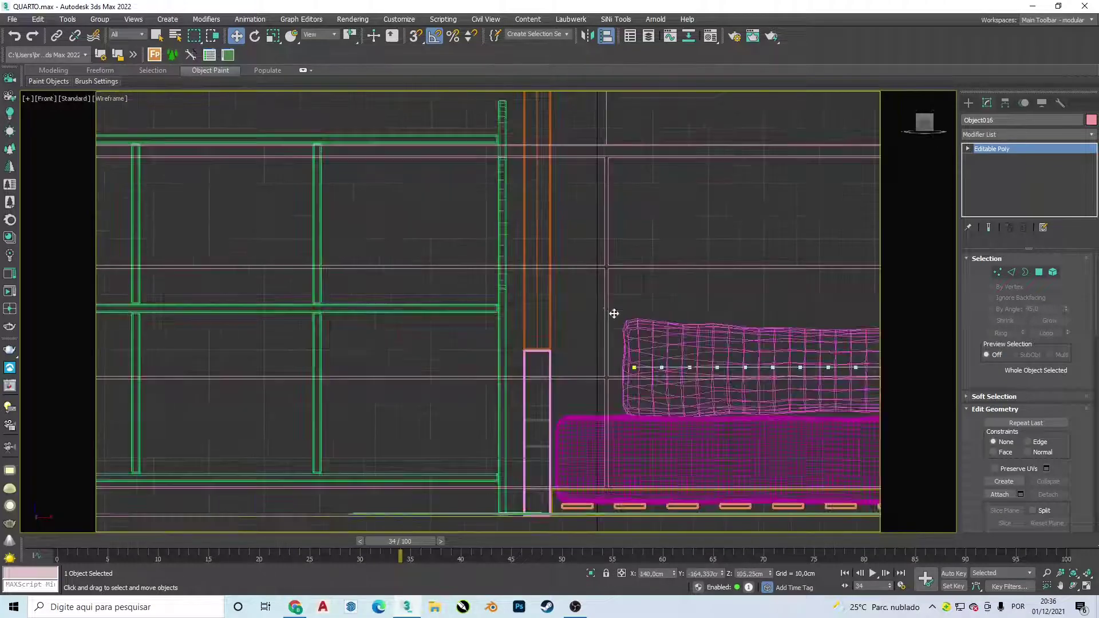
pyautogui.scroll(-3, 613, 314)
pyautogui.scroll(-3, 613, 315)
pyautogui.scroll(6, 599, 327)
pyautogui.scroll(3, 672, 252)
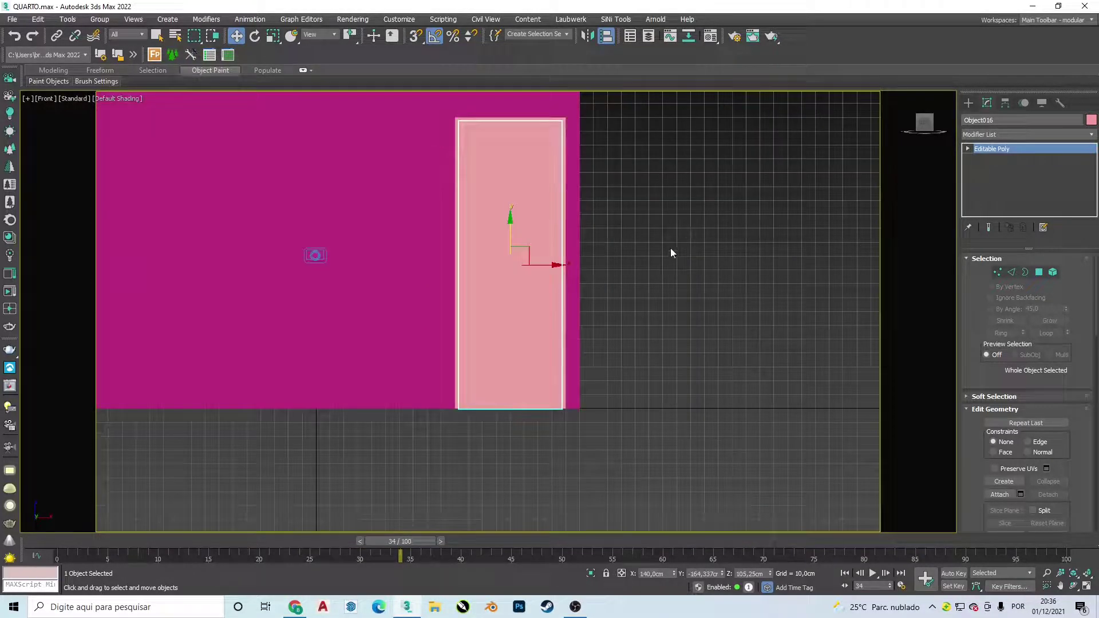
pyautogui.click(1040, 273)
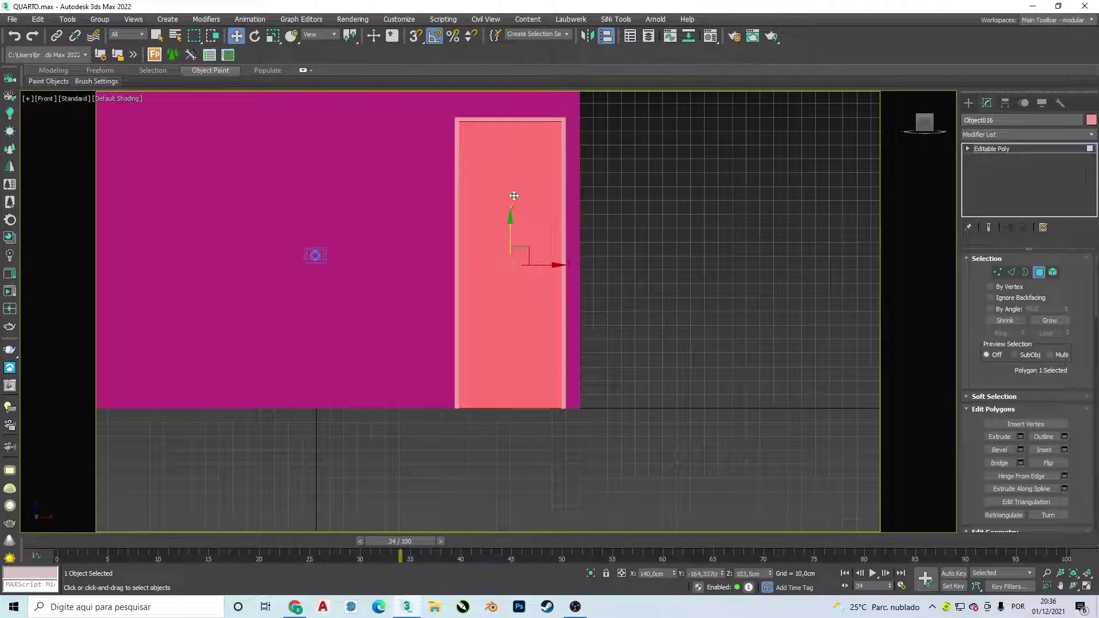
pyautogui.scroll(3, 514, 196)
pyautogui.scroll(-2, 514, 195)
# Inset the door panel face by 0,5 cm, then invert and clear the selection.
pyautogui.click(1064, 449)
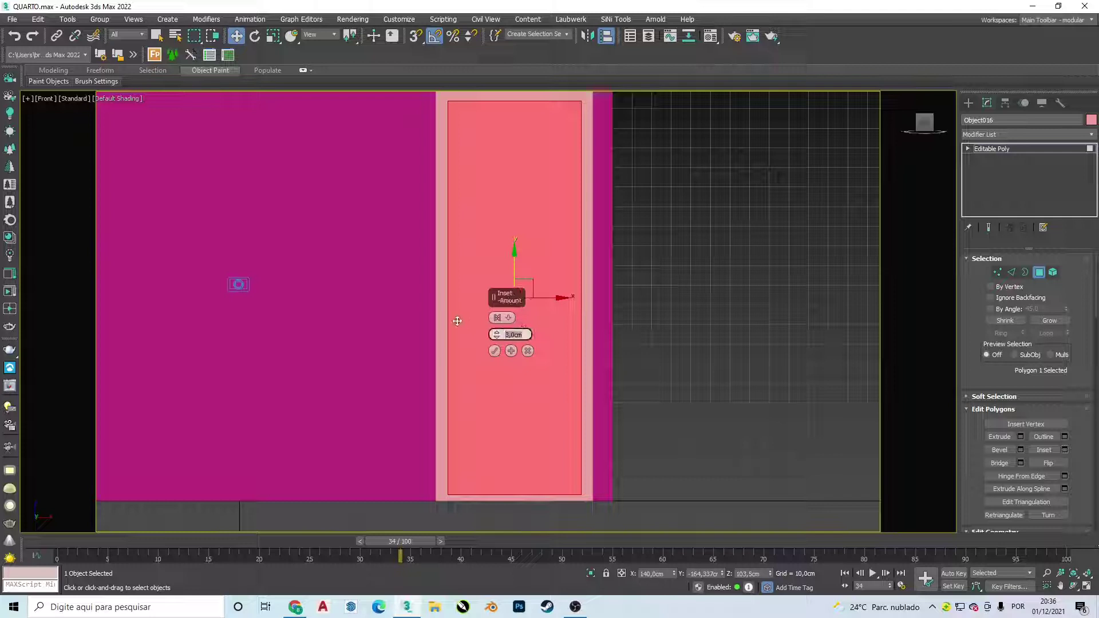
pyautogui.write('5')
pyautogui.write('0,5')
pyautogui.press('Return')
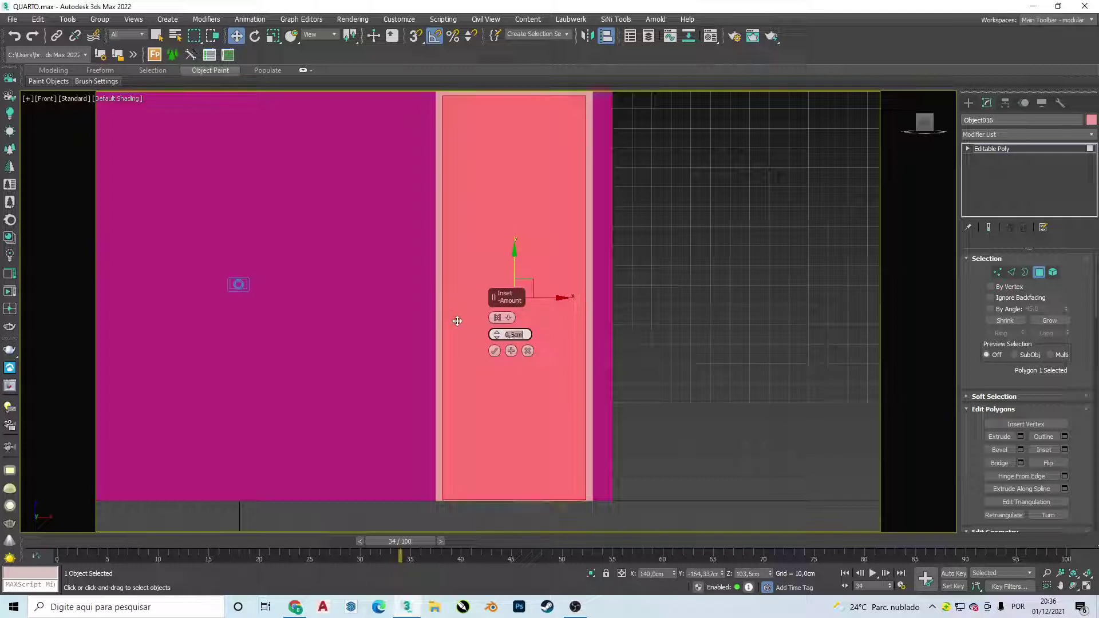
pyautogui.moveTo(539, 176); pyautogui.dragTo(497, 329, button='middle')
pyautogui.moveTo(501, 234); pyautogui.dragTo(487, 170, button='middle')
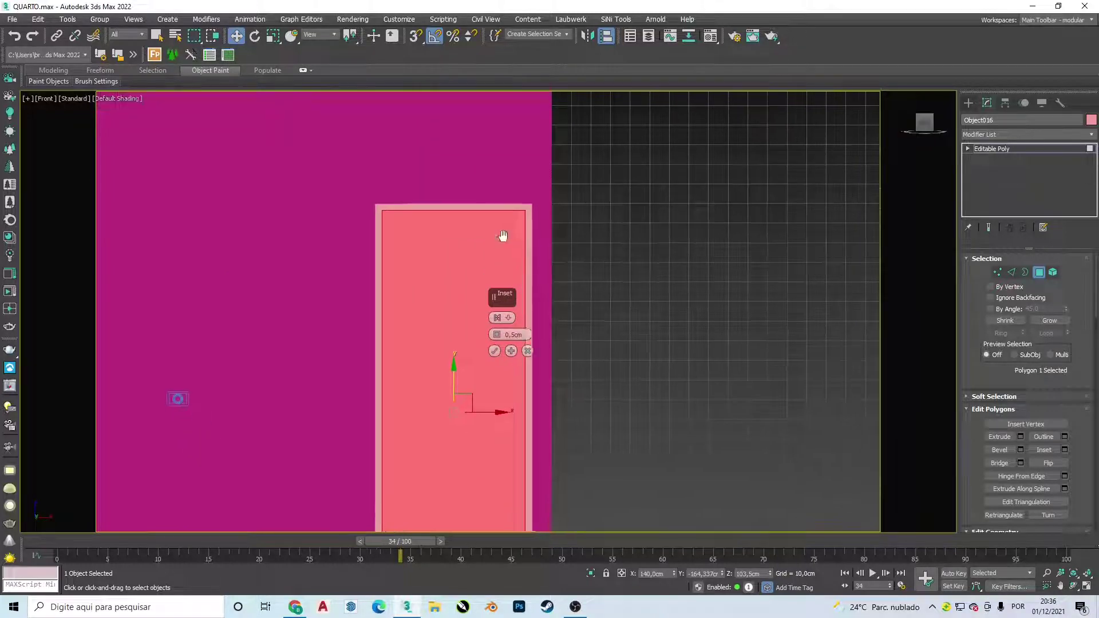
pyautogui.click(494, 351)
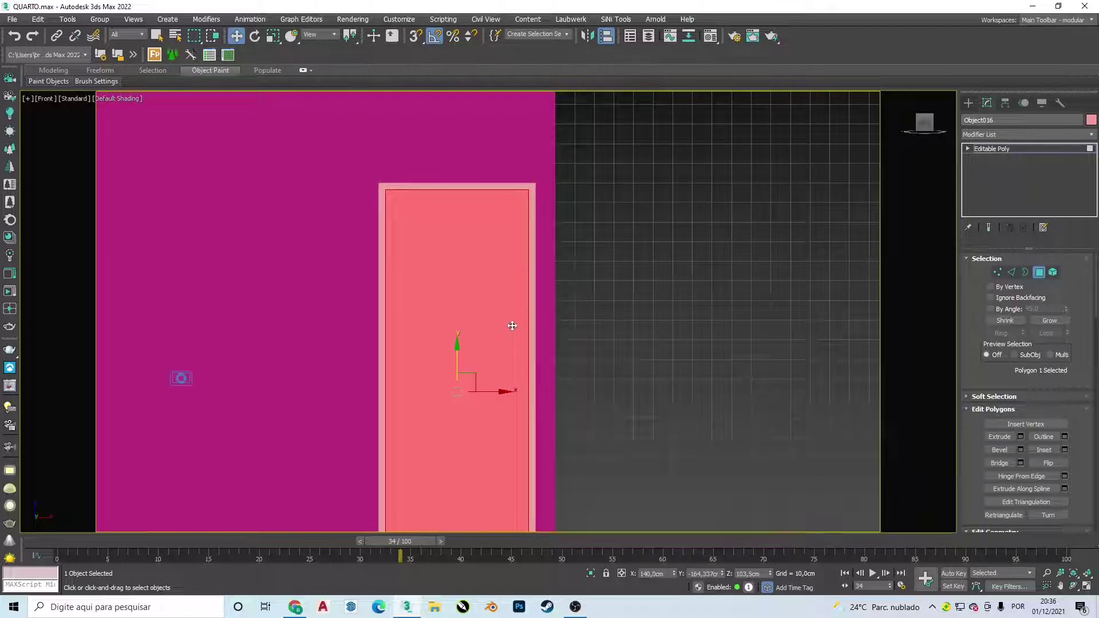
pyautogui.hotkey('ctrl', 'i')
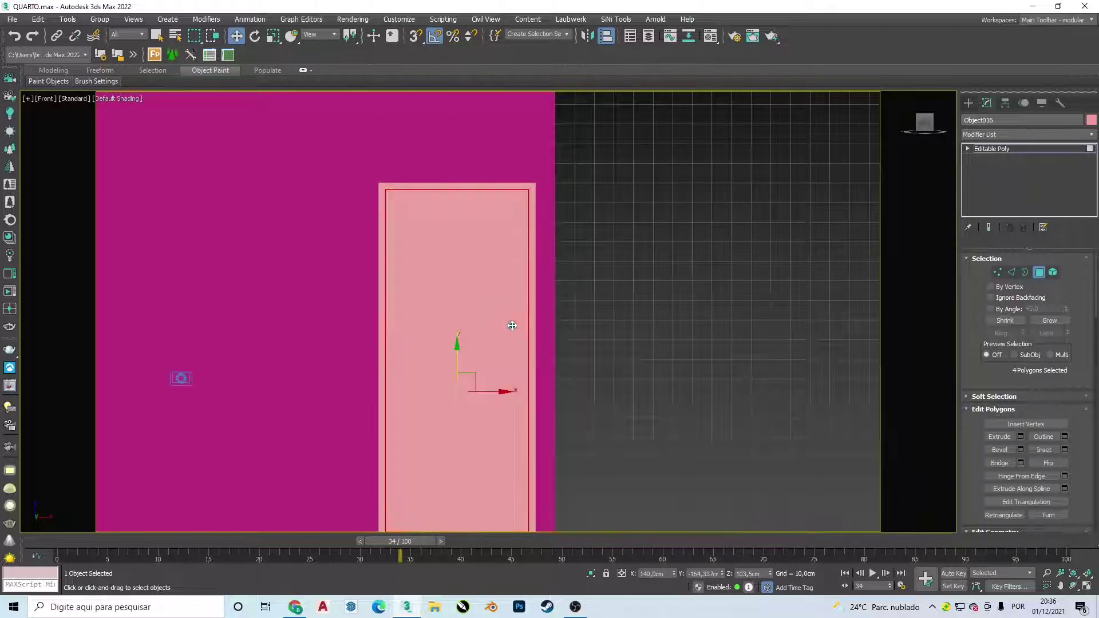
pyautogui.scroll(5, 544, 217)
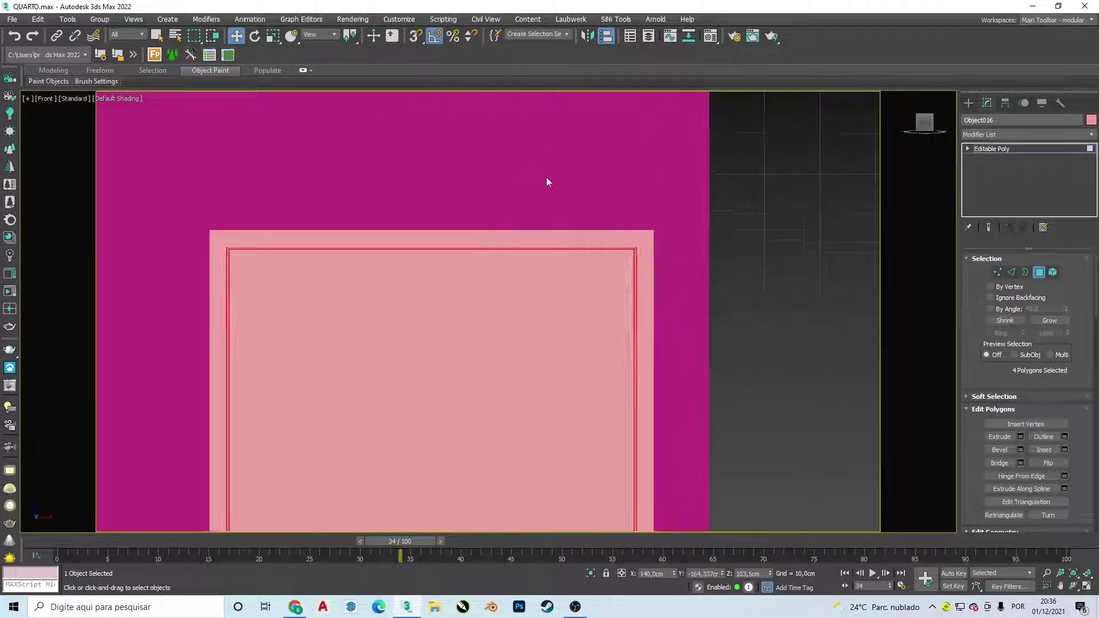
pyautogui.click(668, 297)
pyautogui.scroll(-3, 584, 263)
pyautogui.moveTo(582, 277)
pyautogui.keyDown('alt'); pyautogui.mouseDown(button='middle')
pyautogui.moveTo(491, 442)
pyautogui.moveTo(589, 481)
pyautogui.mouseUp(button='middle'); pyautogui.keyUp('alt')
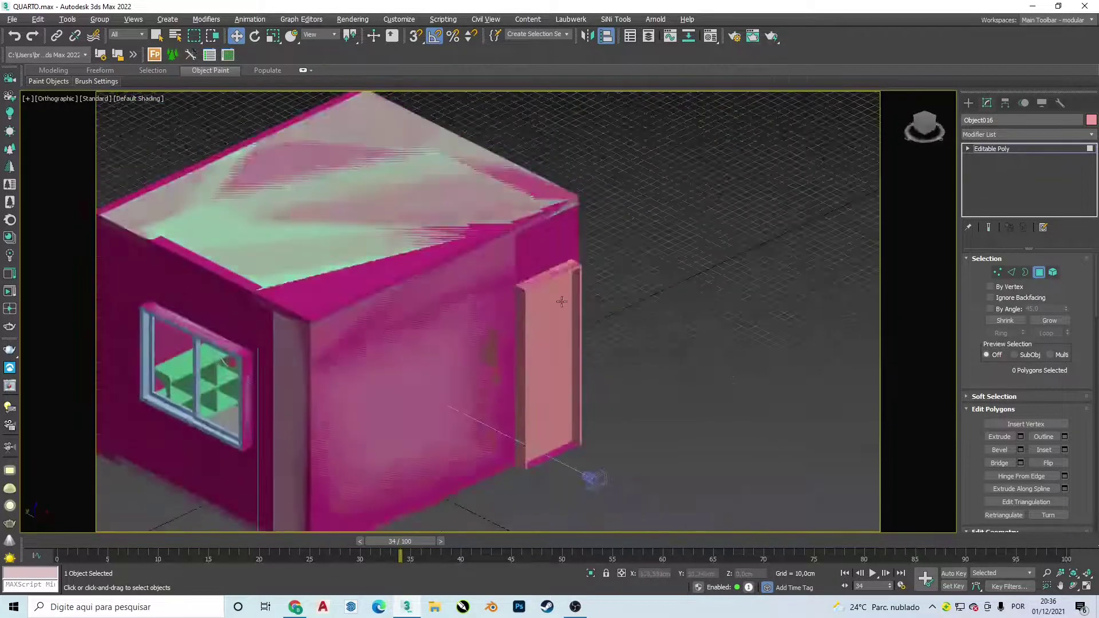
# Add a Shell modifier to the door panel with a 3 cm inner amount.
pyautogui.scroll(3, 870, 222)
pyautogui.click(994, 135)
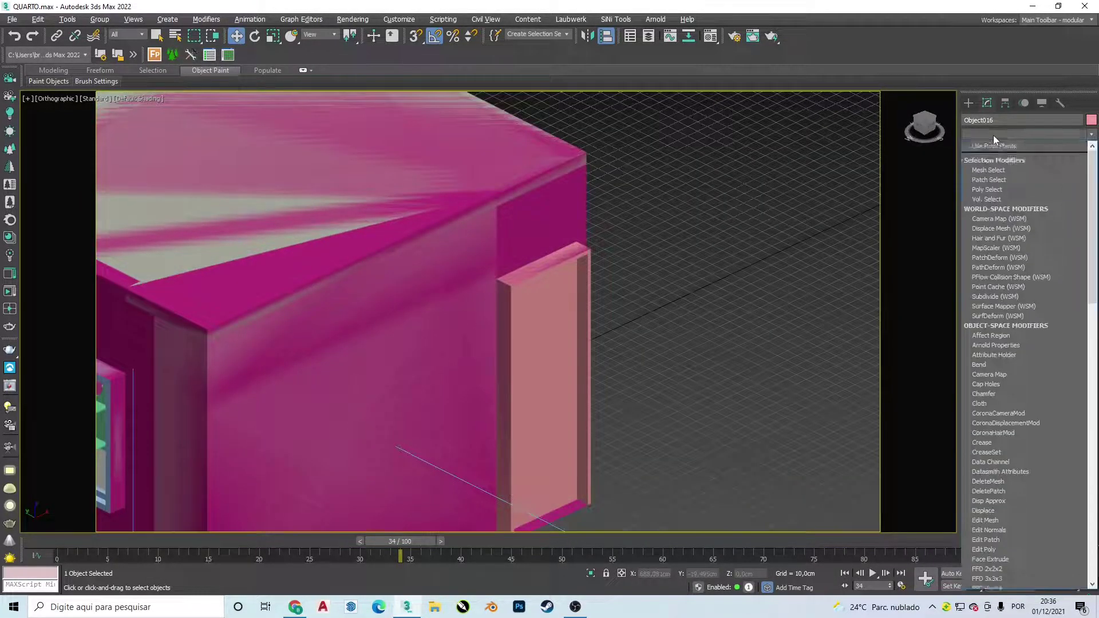
pyautogui.press('s')
pyautogui.press('h')
pyautogui.press('Return')
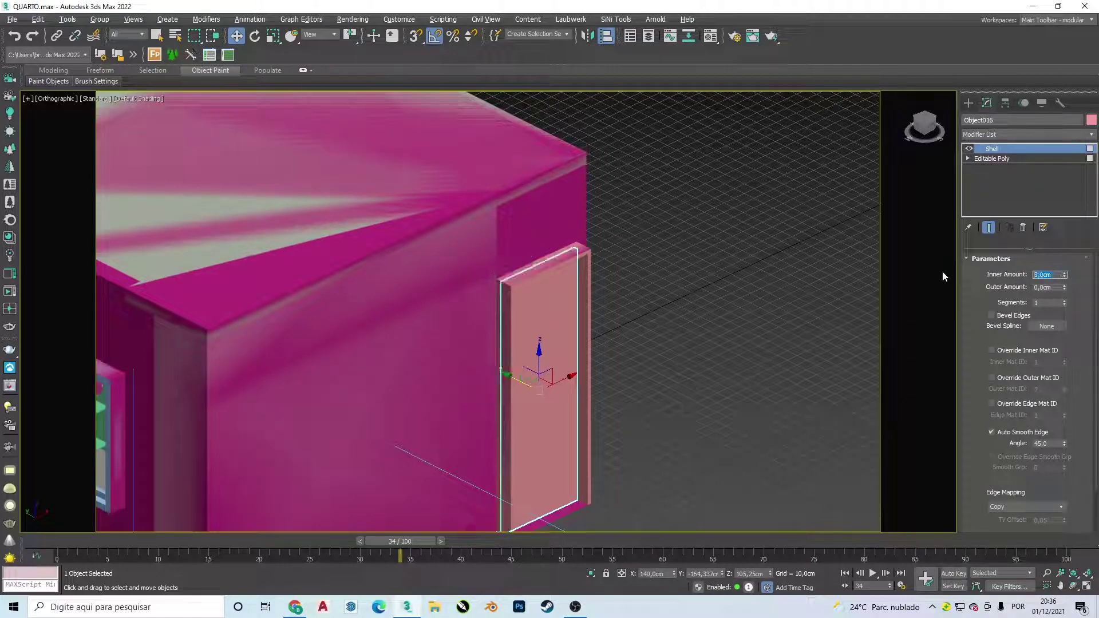
pyautogui.press('Return')
pyautogui.click(703, 326)
# In Top wireframe view, nudge the door panel slightly along Y.
pyautogui.press('t')
pyautogui.press('F3')
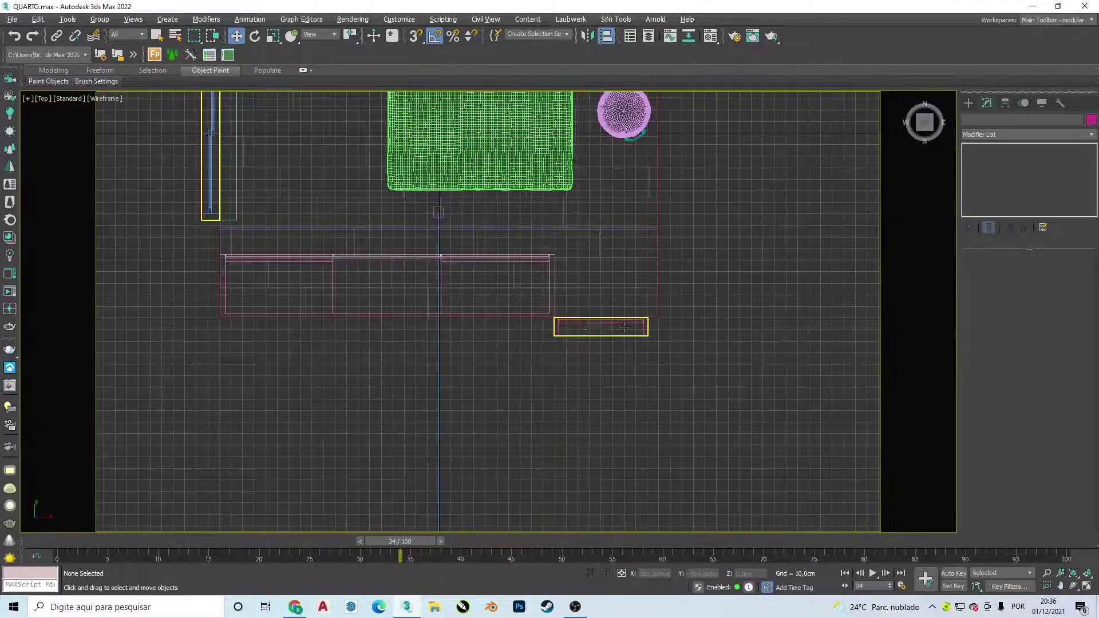
pyautogui.scroll(3, 582, 323)
pyautogui.scroll(2, 583, 322)
pyautogui.click(568, 309)
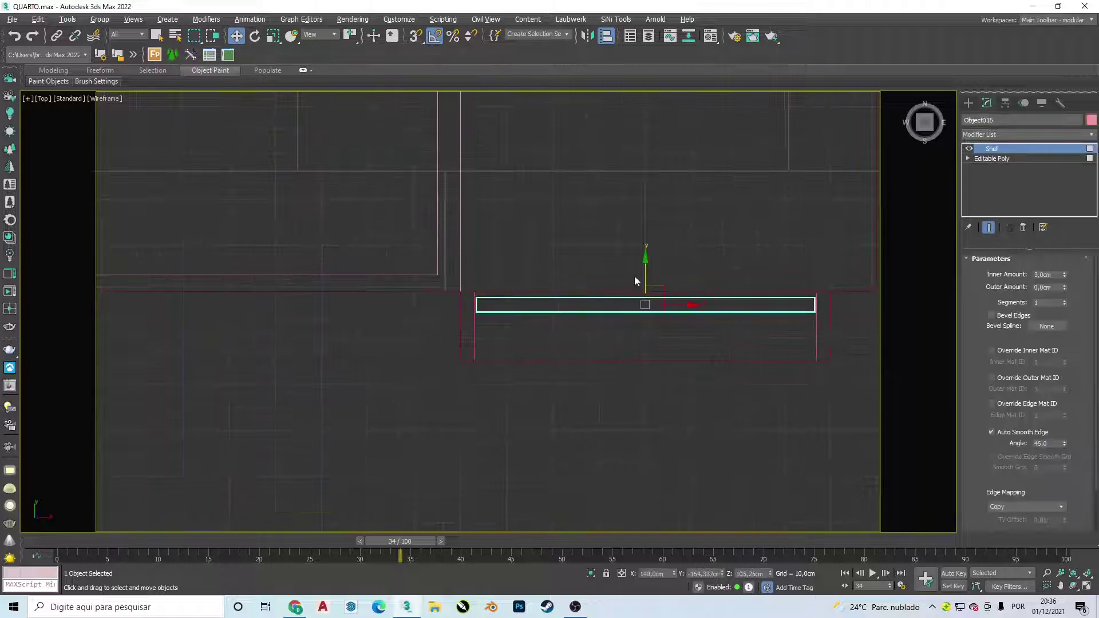
pyautogui.moveTo(645, 266); pyautogui.dragTo(646, 277)
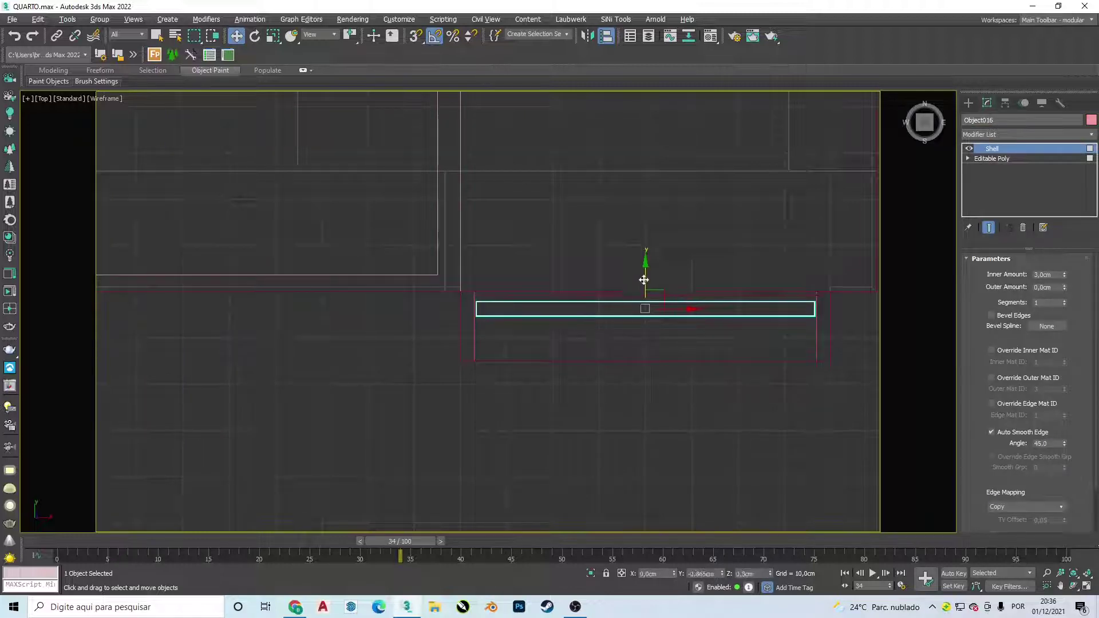
# Draw a small rectangle spline above the door.
pyautogui.click(969, 103)
pyautogui.click(983, 122)
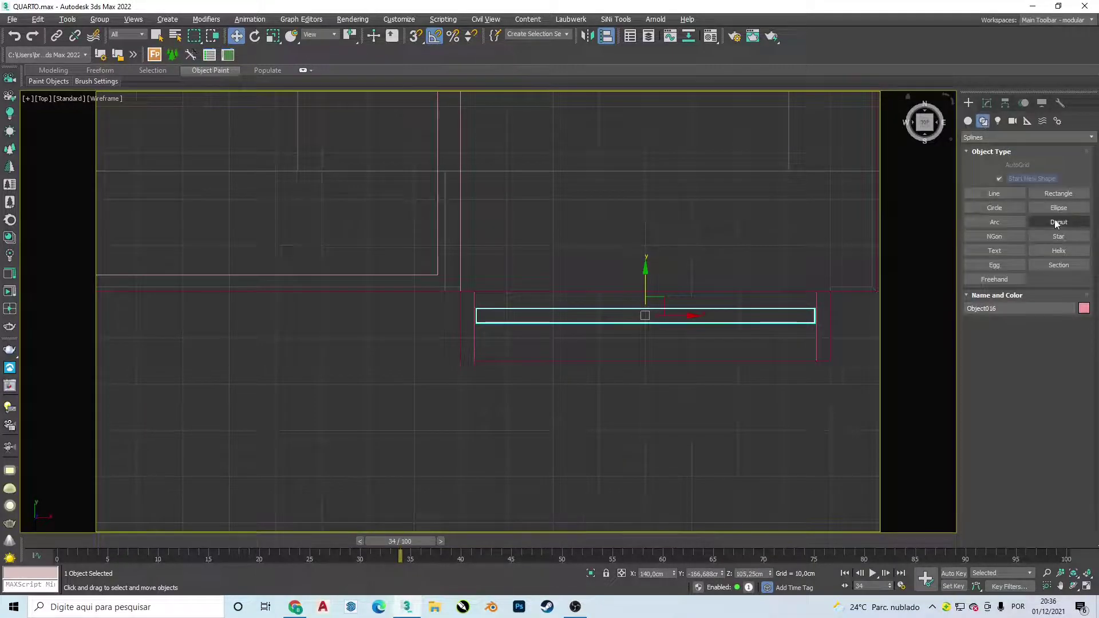
pyautogui.click(1058, 193)
pyautogui.moveTo(601, 219); pyautogui.dragTo(676, 191)
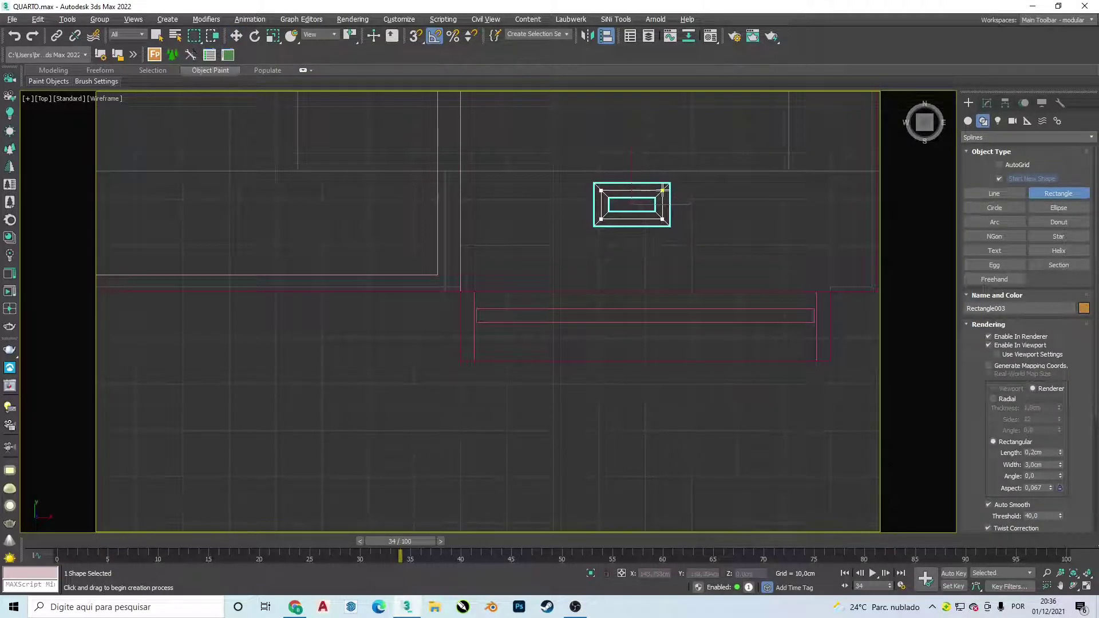
pyautogui.rightClick(676, 191)
pyautogui.moveTo(676, 191); pyautogui.dragTo(646, 220, button='middle')
# Set the rectangle's length to 5 cm.
pyautogui.click(987, 102)
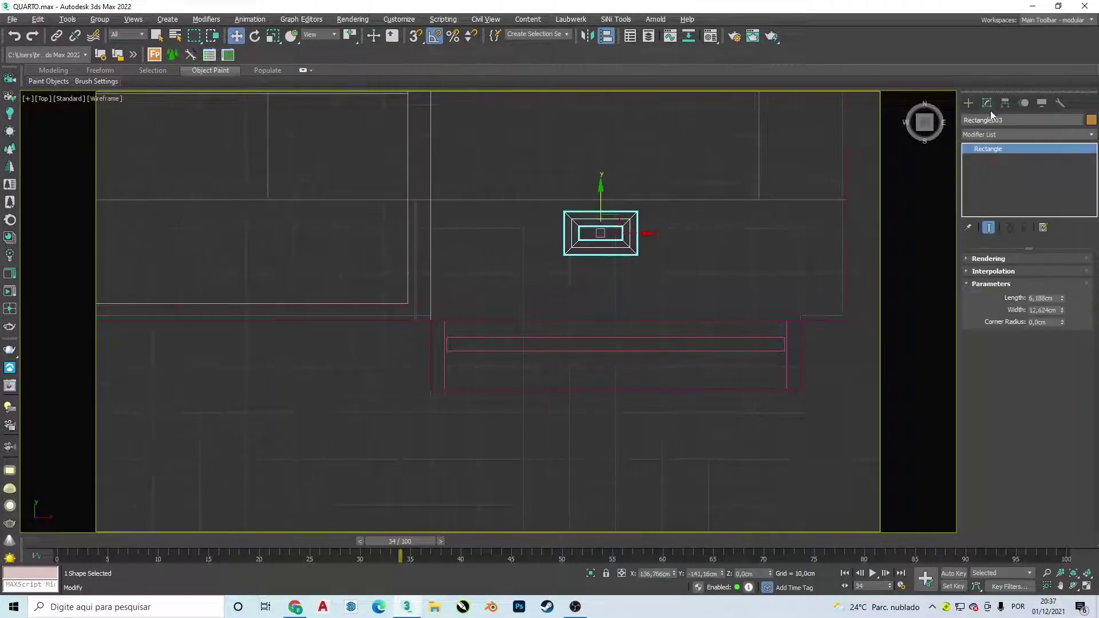
pyautogui.doubleClick(1051, 297)
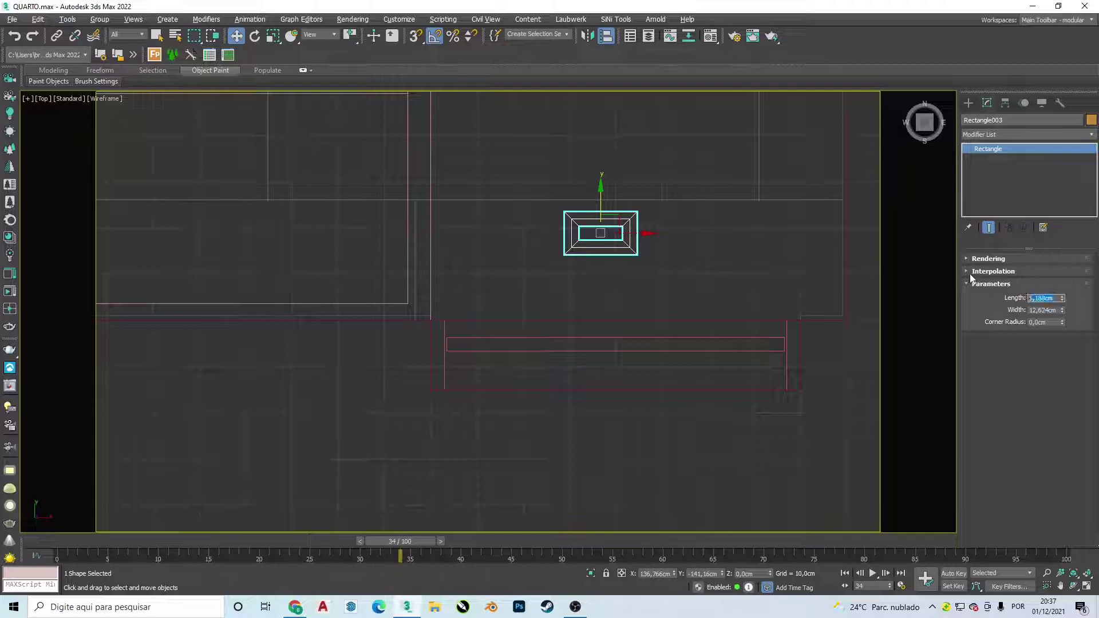
pyautogui.write('8')
pyautogui.press('Return')
pyautogui.write('0')
pyautogui.press('Tab')
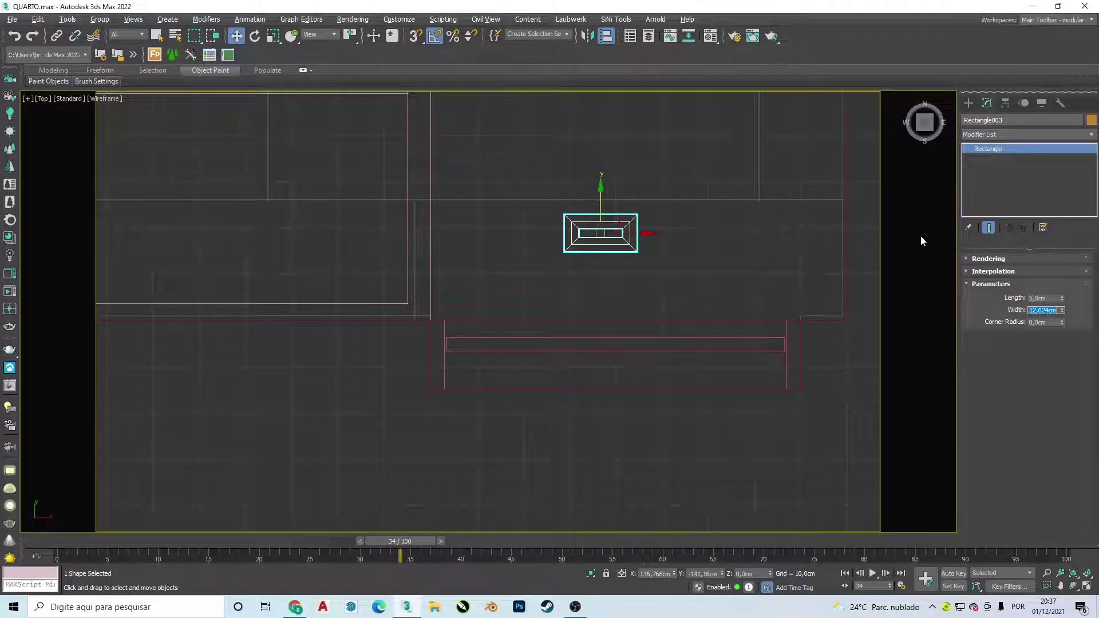
pyautogui.scroll(3, 616, 238)
# Convert the rectangle to an Editable Spline and delete its bottom segment.
pyautogui.rightClick(607, 242)
pyautogui.moveTo(652, 355)
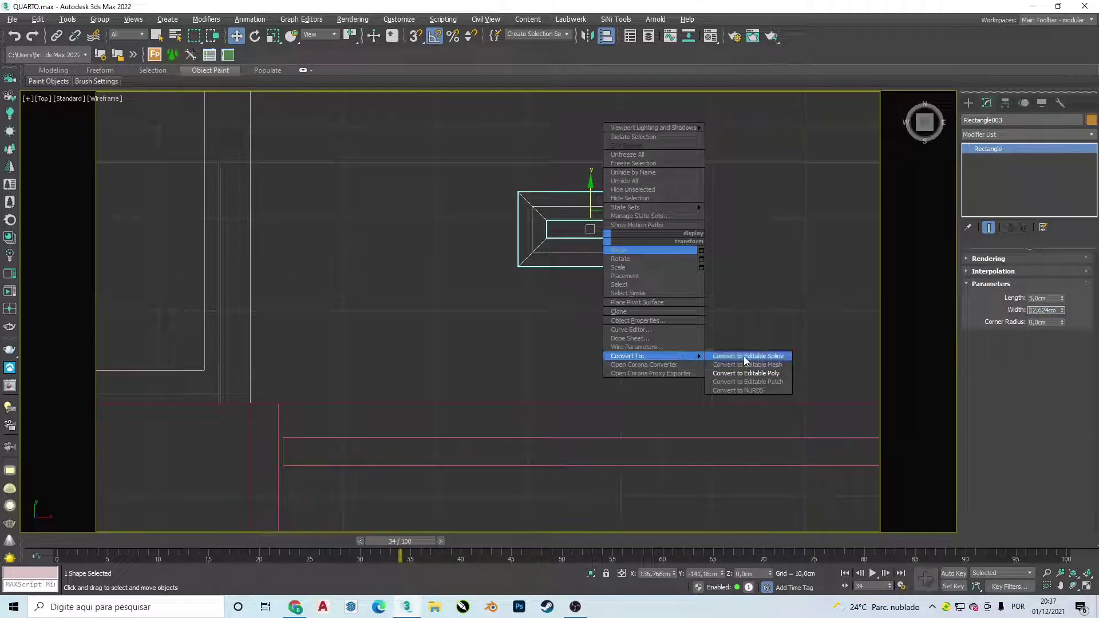
pyautogui.click(744, 356)
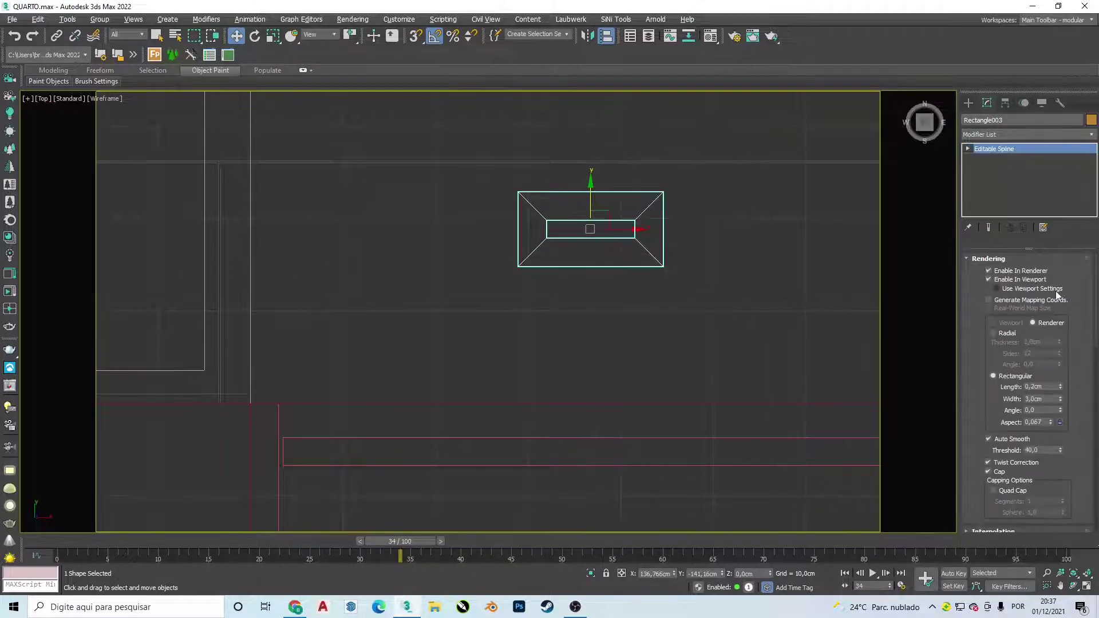
pyautogui.click(996, 260)
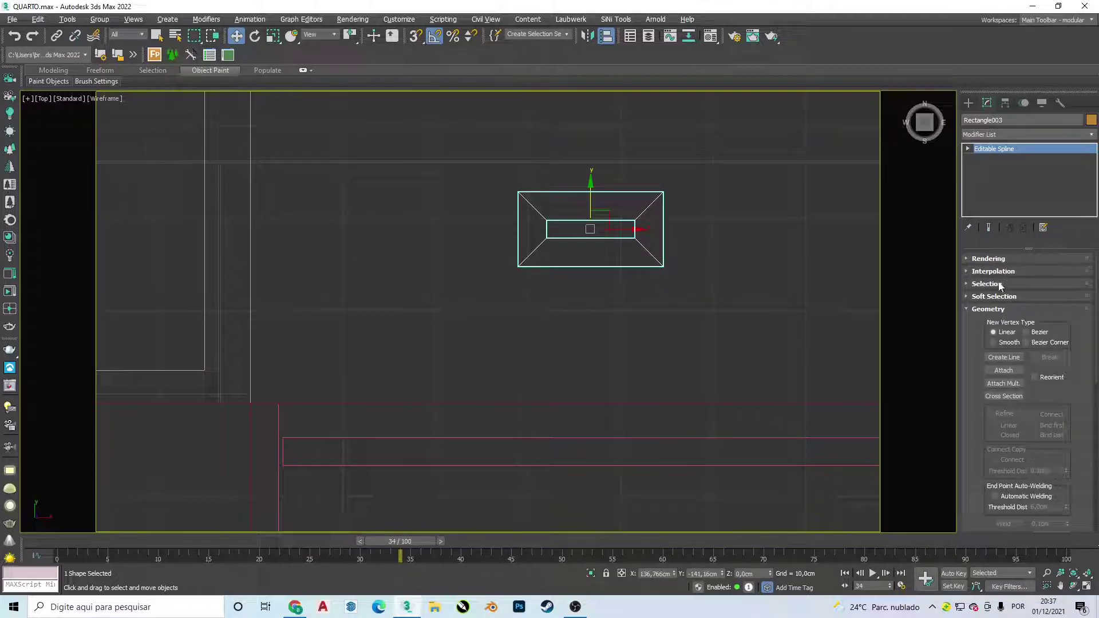
pyautogui.click(991, 273)
pyautogui.click(991, 273)
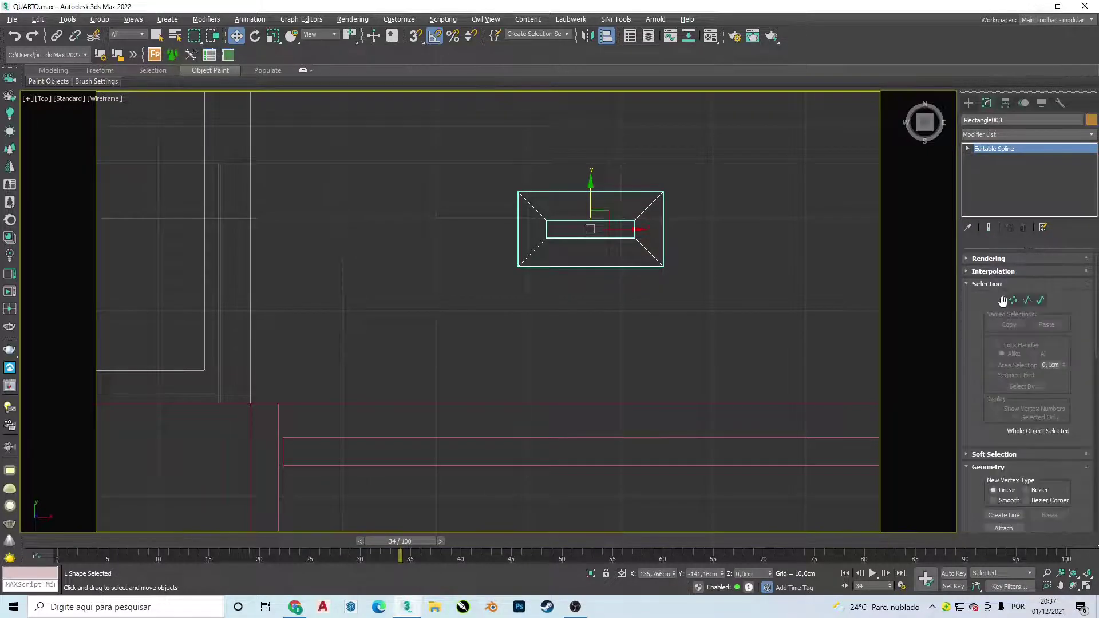
pyautogui.click(1027, 300)
pyautogui.click(613, 255)
pyautogui.press('Delete')
# Delete the spline's right segment, leaving an L shape.
pyautogui.click(649, 234)
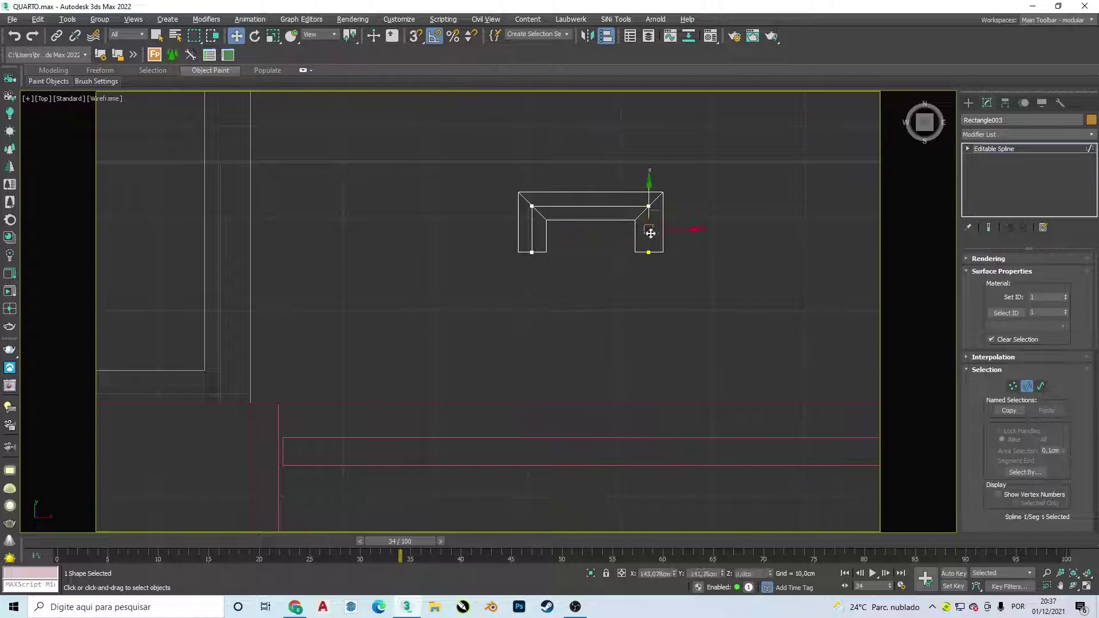
pyautogui.press('Delete')
pyautogui.scroll(3, 670, 241)
# Fillet the L's corner vertex into a 3,0cm arc.
pyautogui.click(1012, 387)
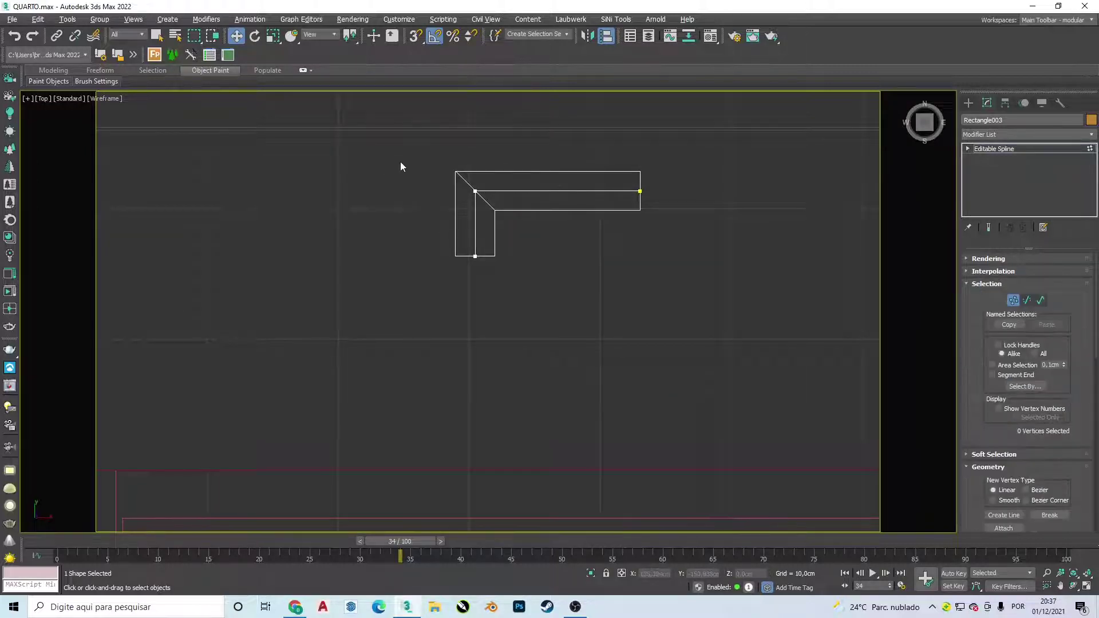
pyautogui.moveTo(403, 166); pyautogui.dragTo(501, 213)
pyautogui.scroll(-3, 1071, 454)
pyautogui.scroll(-3, 1071, 453)
pyautogui.scroll(-3, 1071, 454)
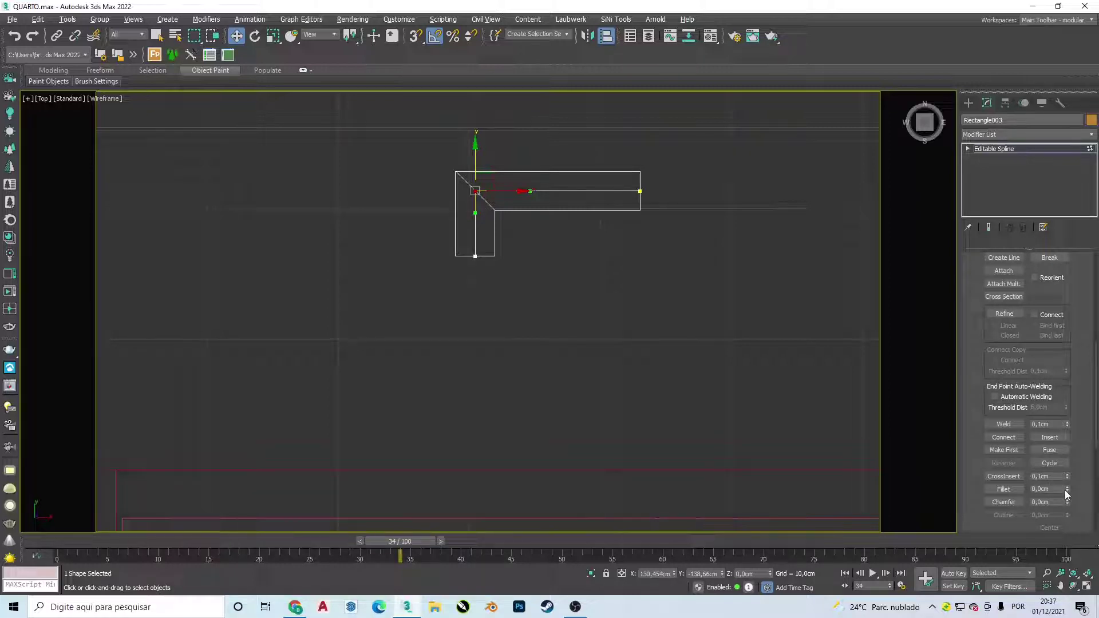
pyautogui.moveTo(1066, 493); pyautogui.dragTo(1068, 488)
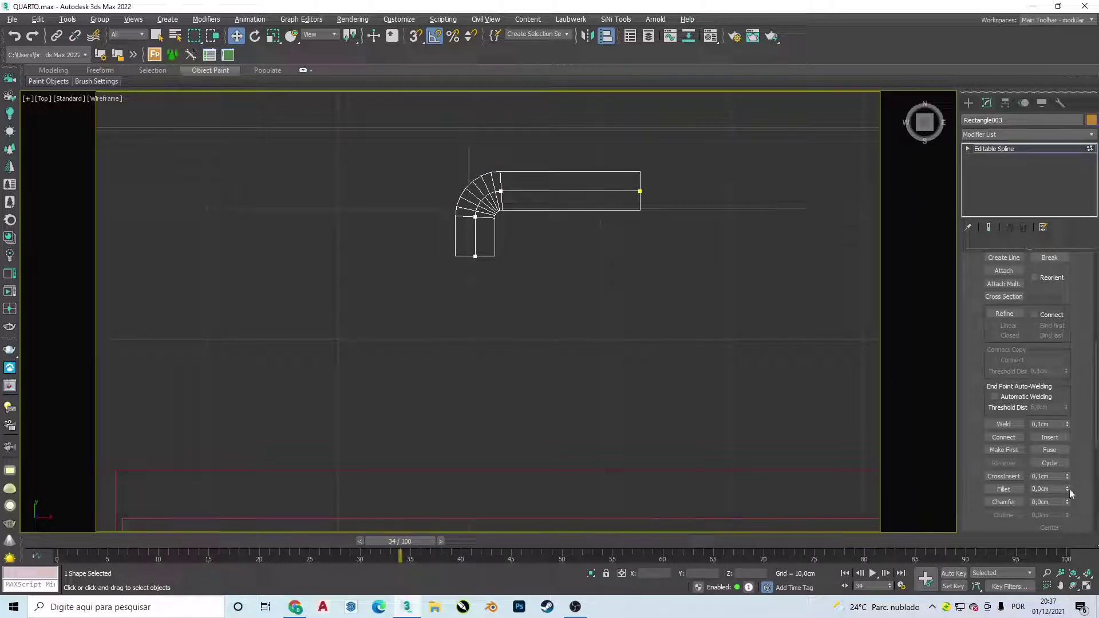
pyautogui.scroll(5, 1076, 361)
pyautogui.scroll(5, 1053, 312)
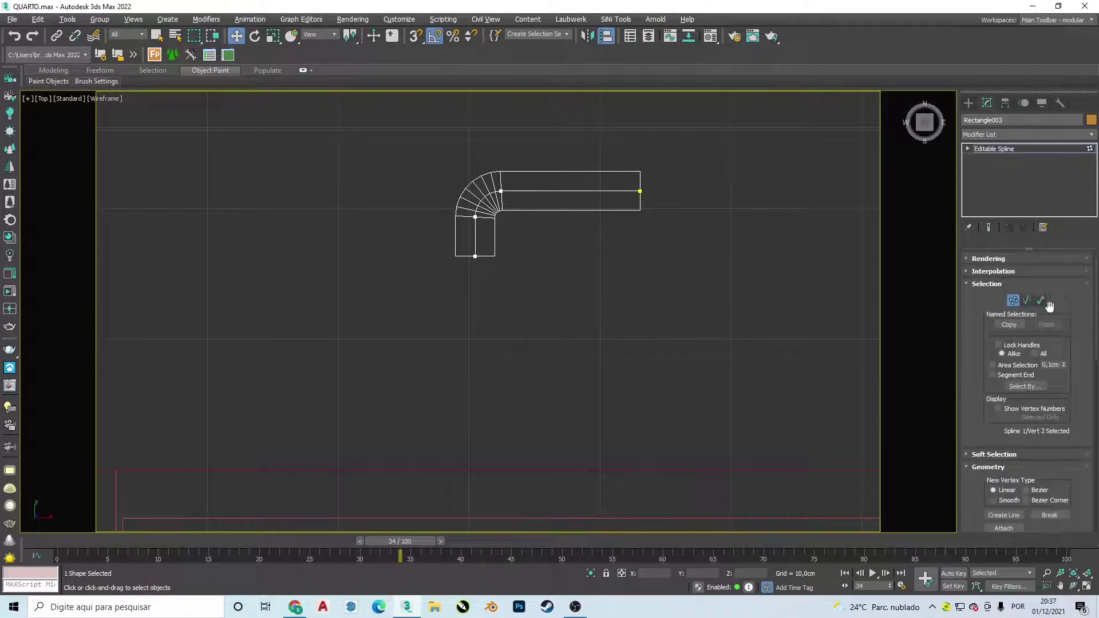
pyautogui.click(989, 261)
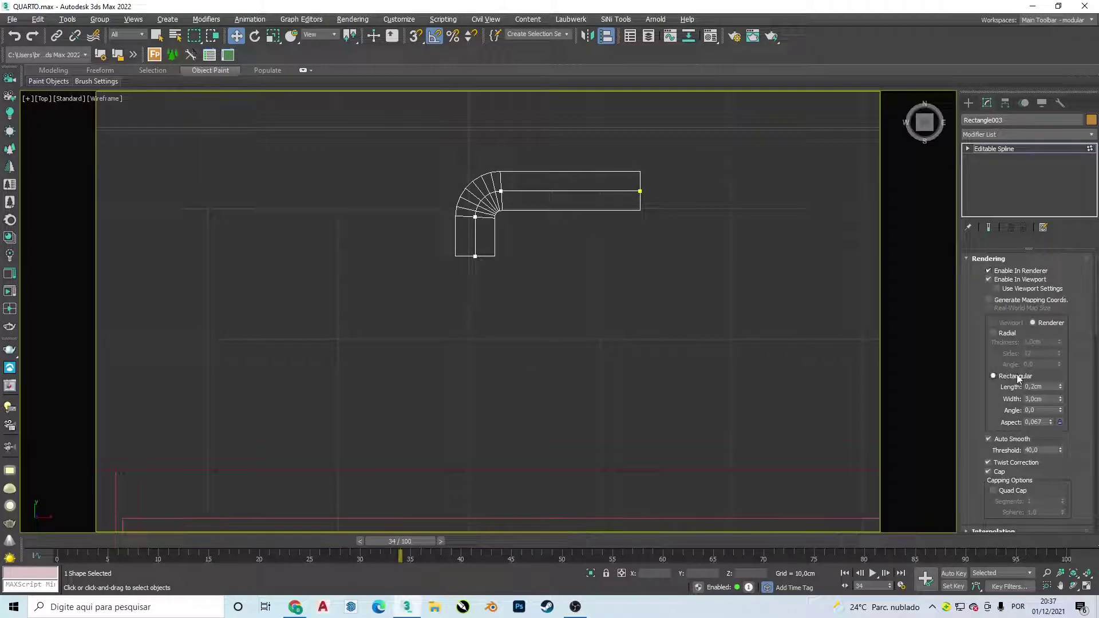
# Render the spline as a radial tube, 1,5cm thick with 16 sides.
pyautogui.click(994, 334)
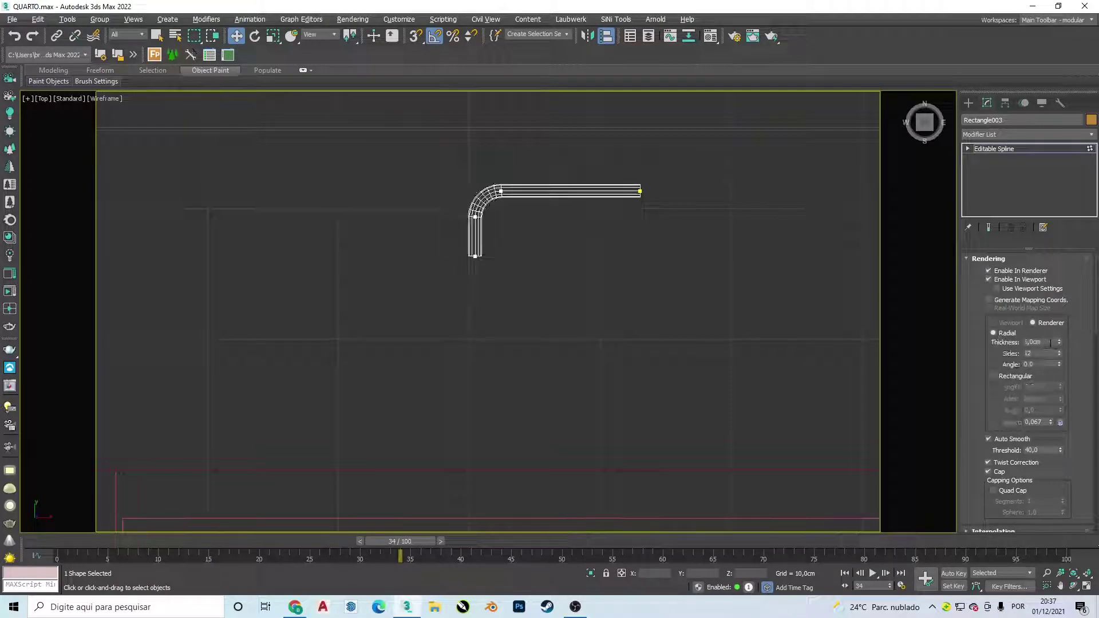
pyautogui.write('2')
pyautogui.press('Return')
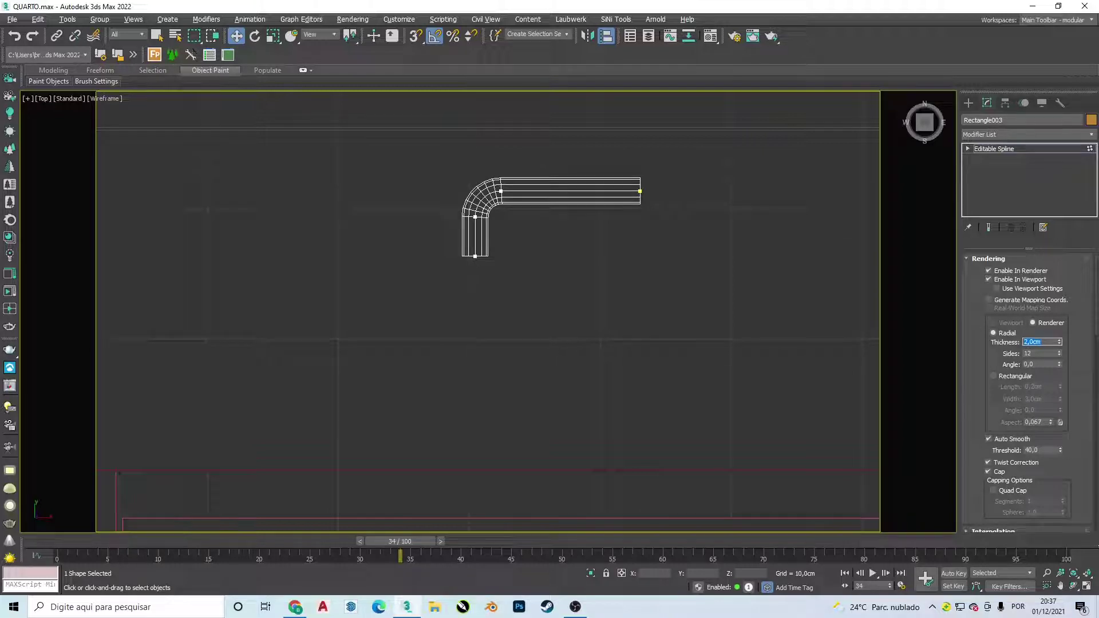
pyautogui.write('1,5')
pyautogui.press('Return')
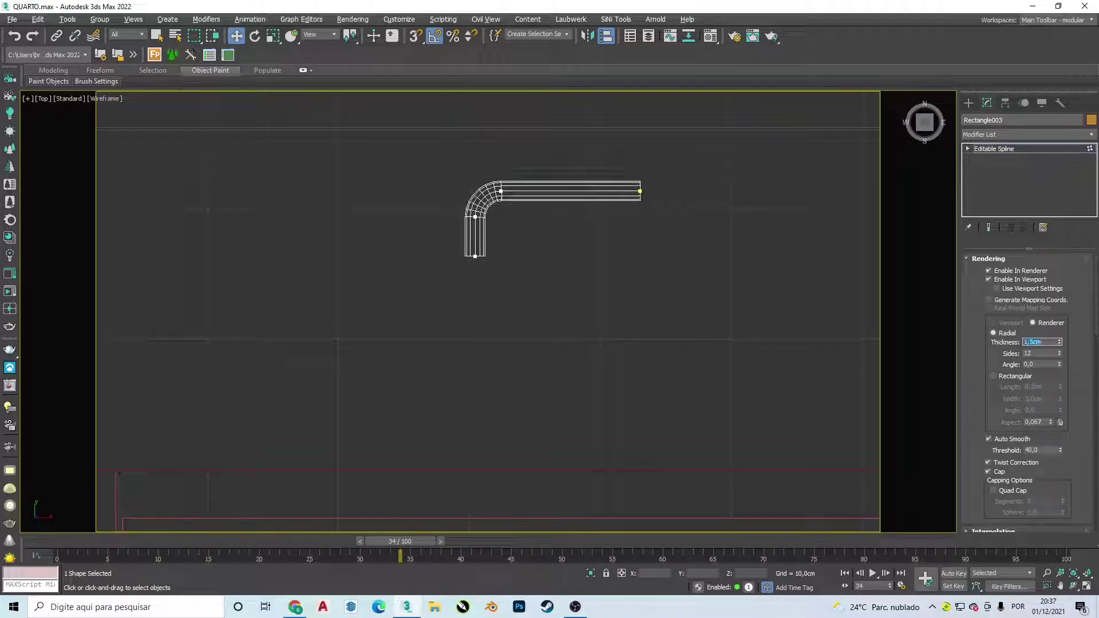
pyautogui.press('Tab')
pyautogui.write('16')
pyautogui.press('Return')
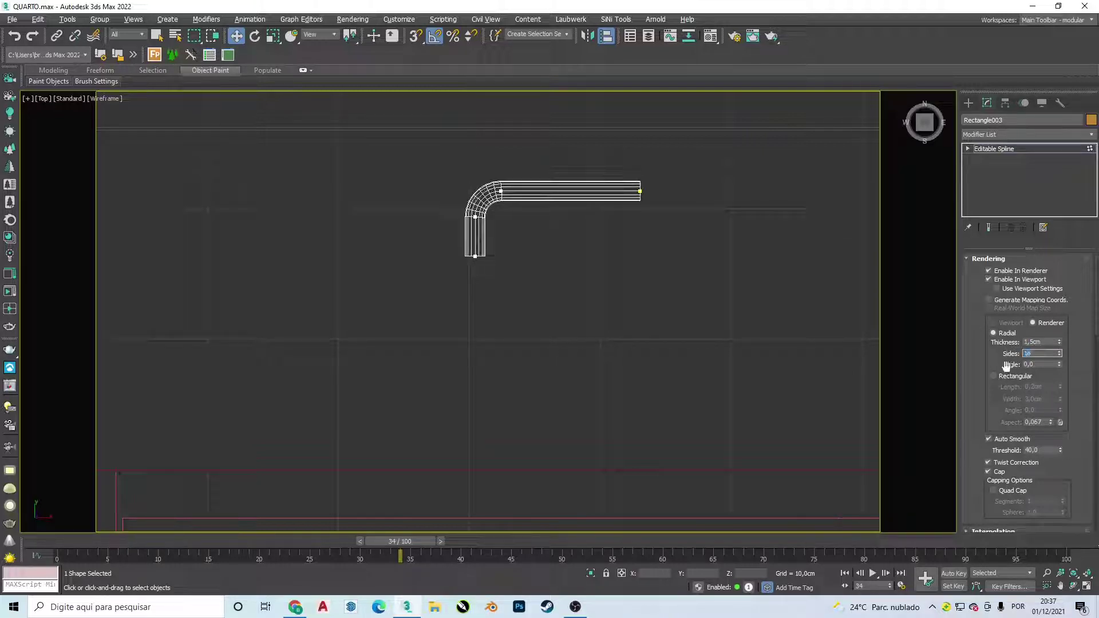
pyautogui.scroll(2, 517, 234)
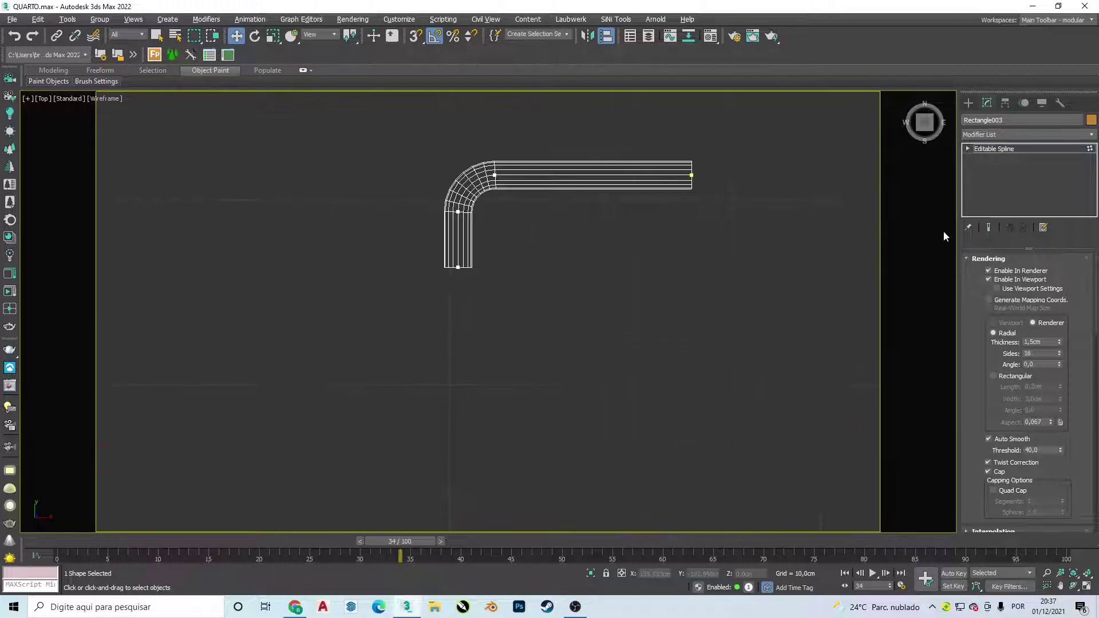
# Add an Edit Poly modifier and move the tube's lower-end vertices up to shorten it.
pyautogui.click(994, 136)
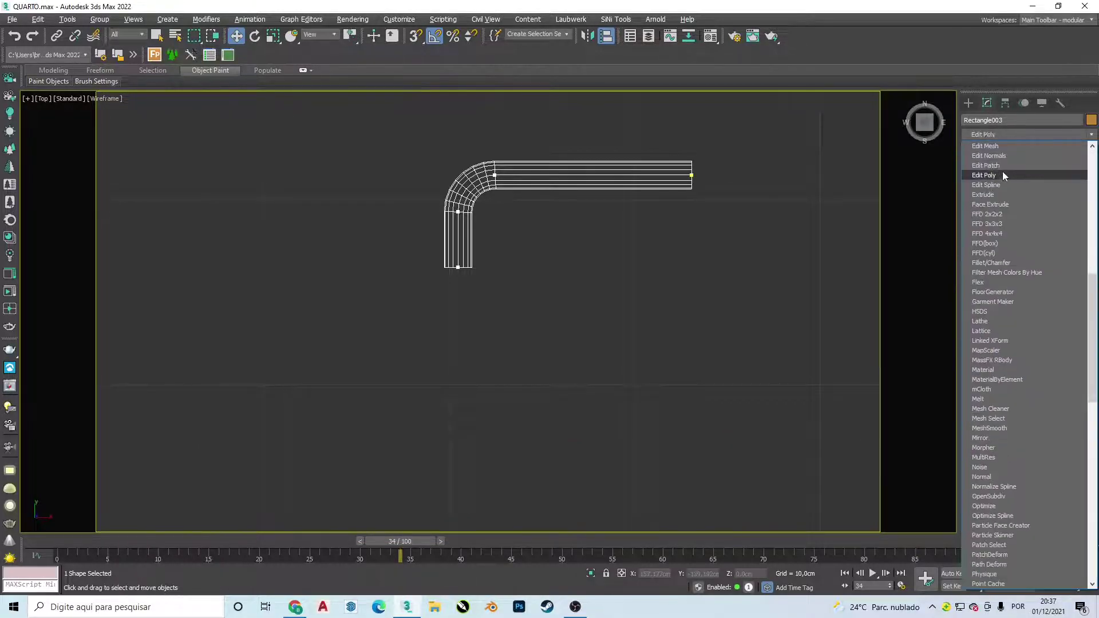
pyautogui.click(1001, 170)
pyautogui.click(997, 349)
pyautogui.moveTo(492, 246); pyautogui.dragTo(382, 289)
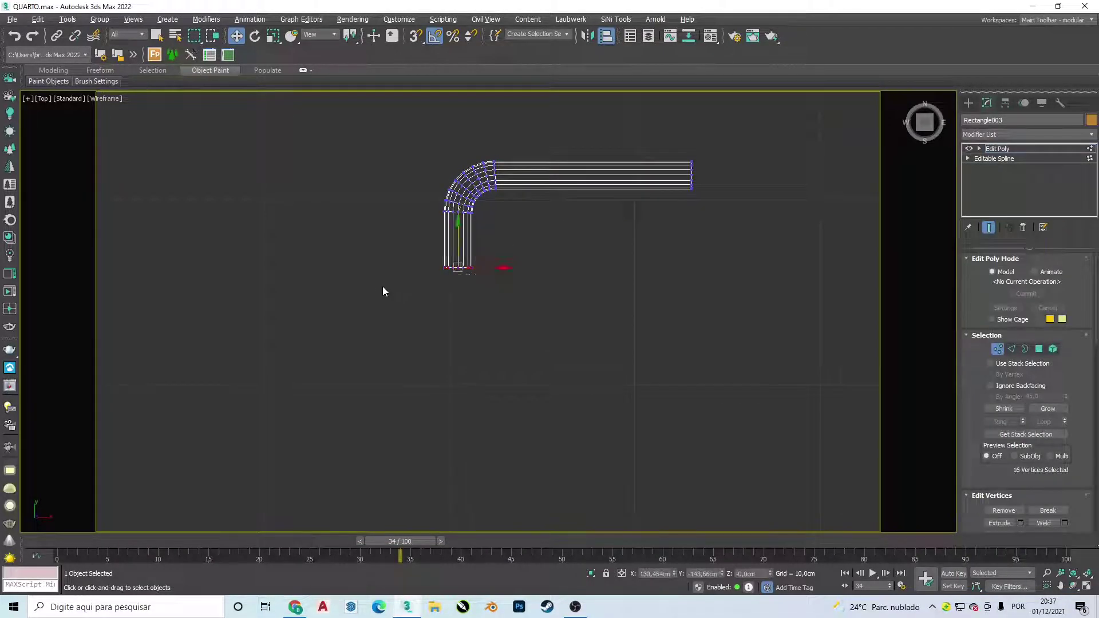
pyautogui.scroll(3, 426, 252)
pyautogui.moveTo(488, 252); pyautogui.dragTo(488, 225)
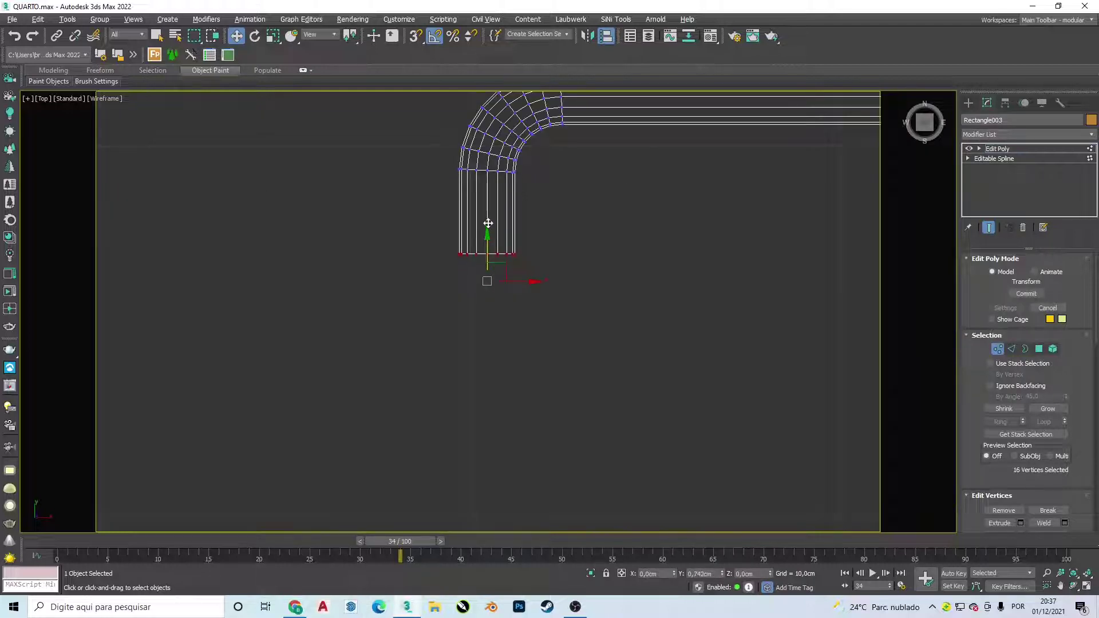
# Extrude the tube's lower end cap polygon by 0,8cm.
pyautogui.click(1038, 348)
pyautogui.moveTo(631, 228); pyautogui.dragTo(437, 290)
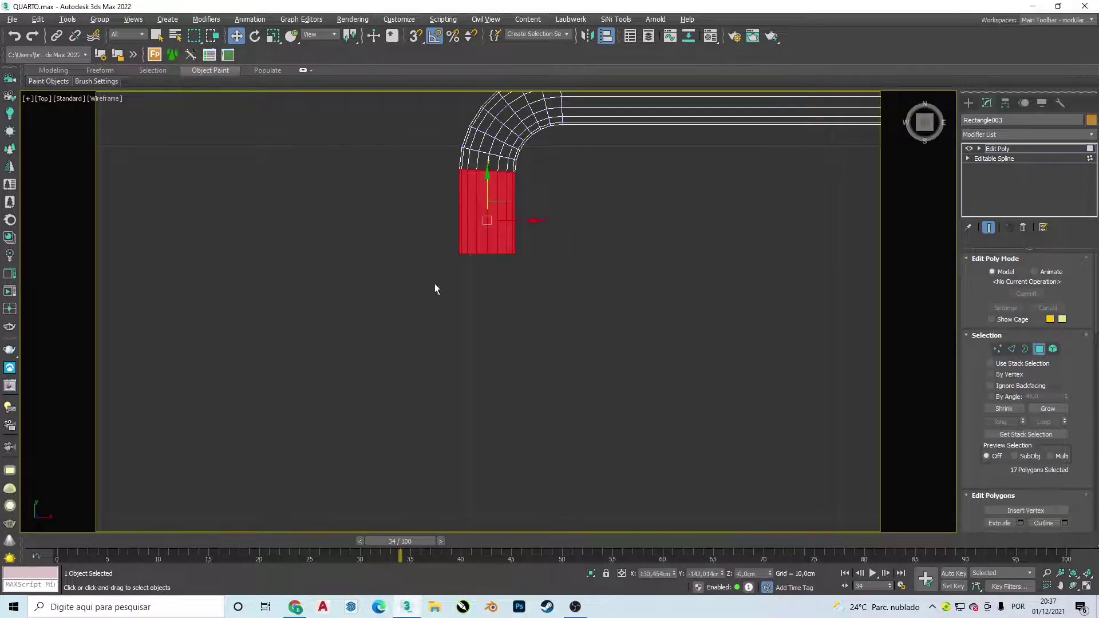
pyautogui.click(487, 254)
pyautogui.keyDown('alt'); pyautogui.moveTo(481, 229); pyautogui.dragTo(502, 240, button='middle'); pyautogui.keyUp('alt')
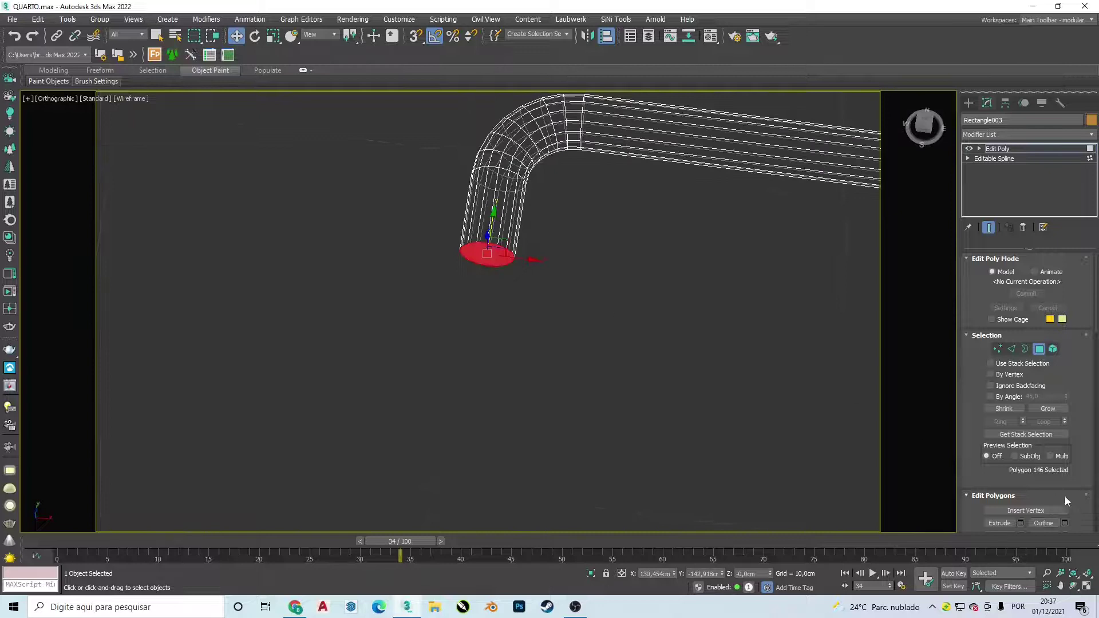
pyautogui.scroll(-1, 1053, 495)
pyautogui.click(1020, 506)
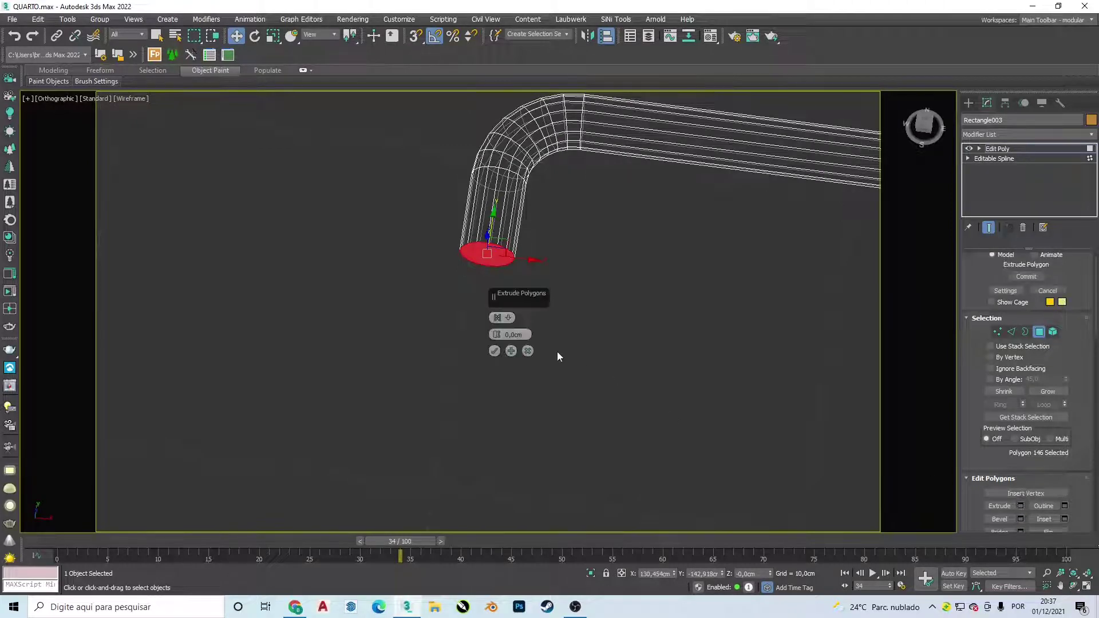
pyautogui.write(',8')
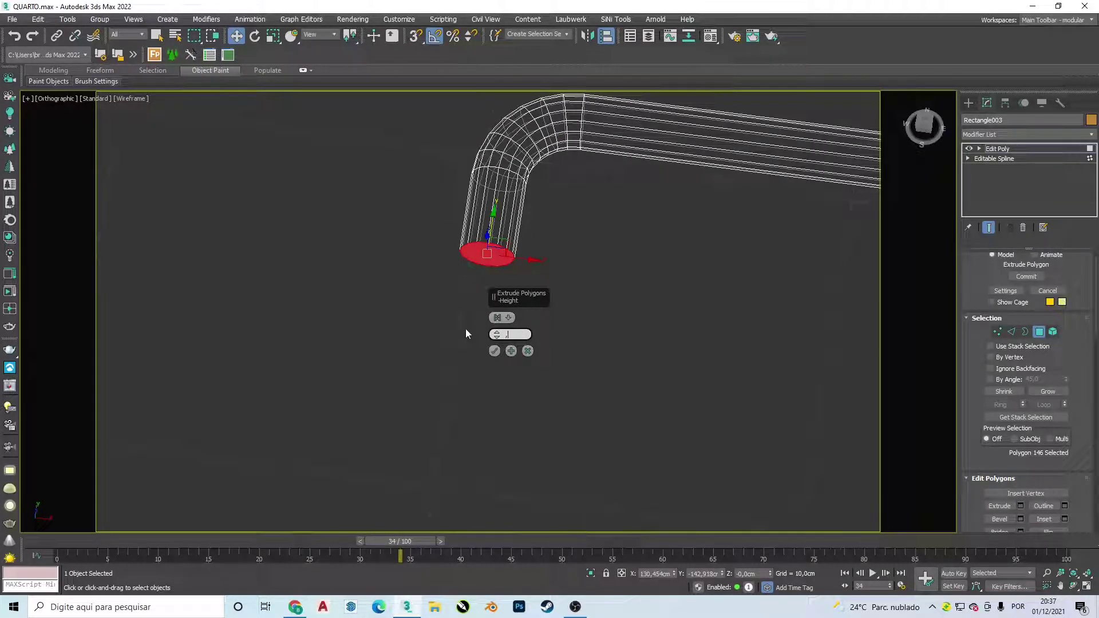
pyautogui.press('Return')
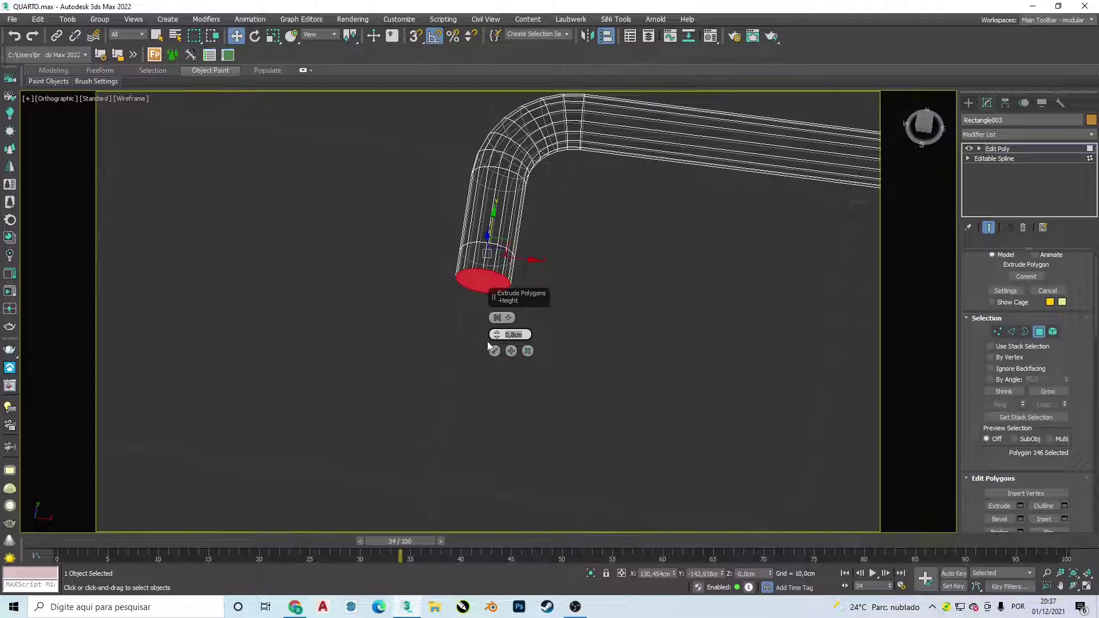
pyautogui.click(494, 351)
# Extrude the band around the new end outward 1,5cm along local normals.
pyautogui.click(495, 258)
pyautogui.scroll(3, 495, 258)
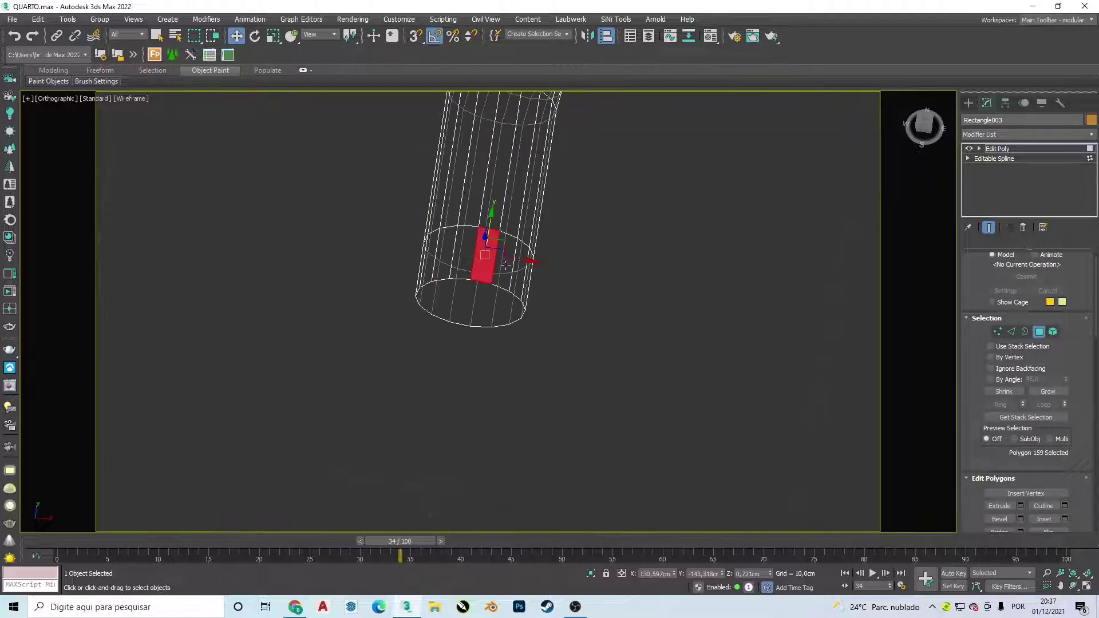
pyautogui.keyDown('shift'); pyautogui.click(506, 263); pyautogui.keyUp('shift')
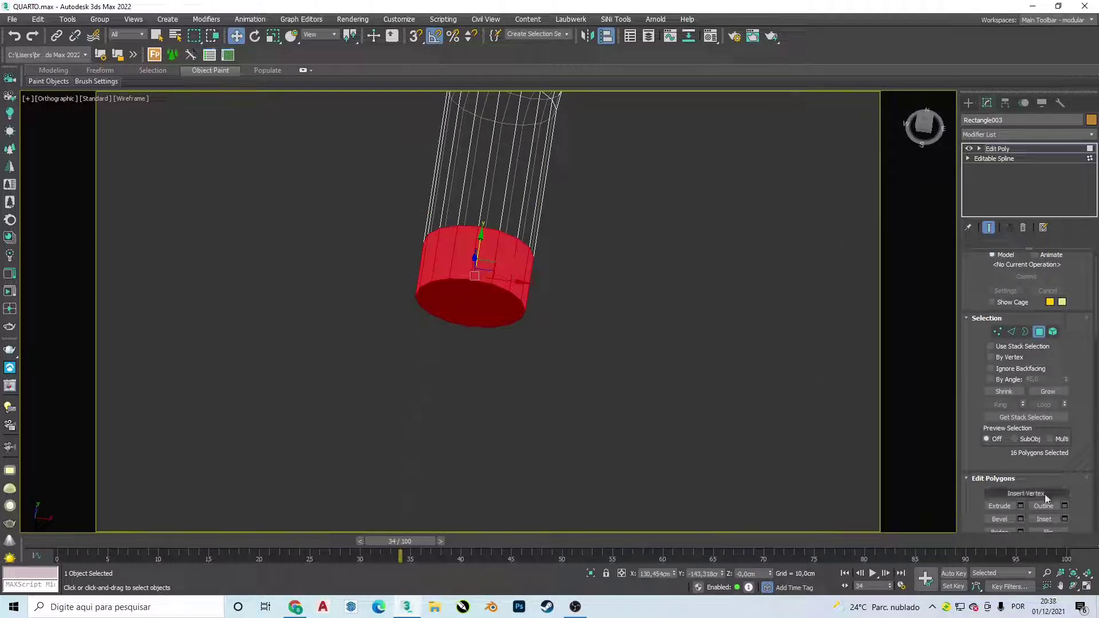
pyautogui.click(1020, 506)
pyautogui.click(507, 318)
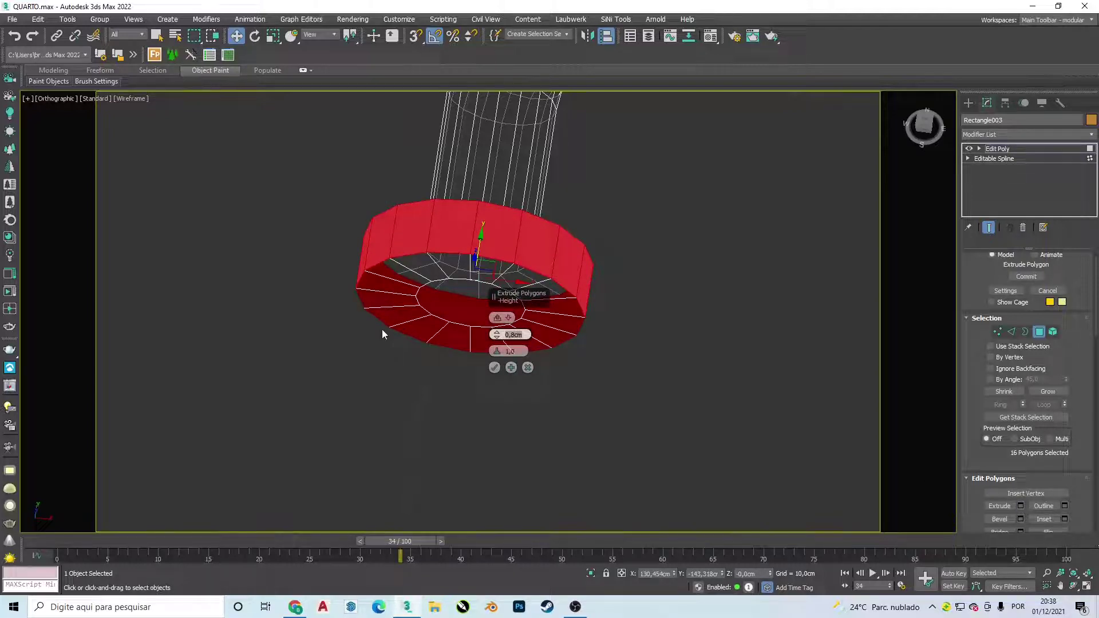
pyautogui.write('1,0')
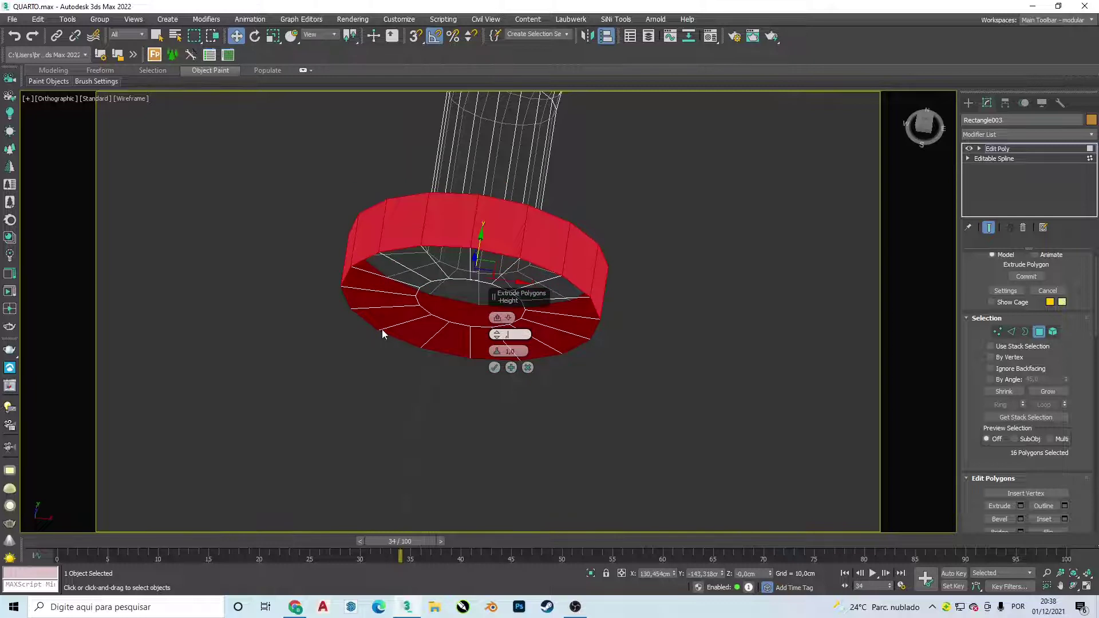
pyautogui.write('0')
pyautogui.press('Return')
pyautogui.write('1')
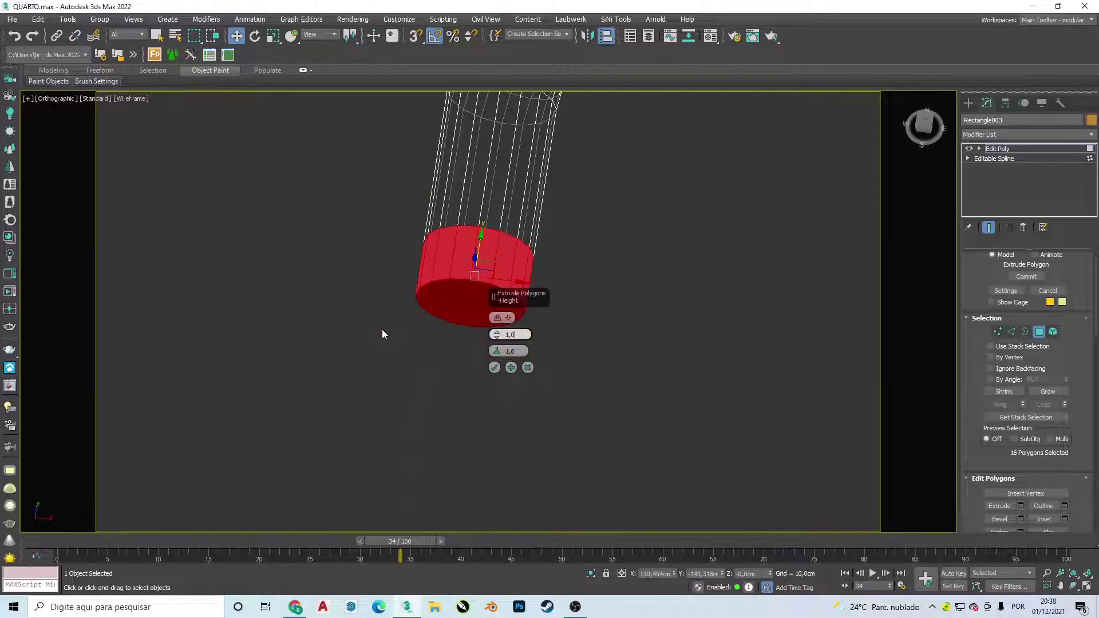
pyautogui.write(',5')
pyautogui.press('Return')
pyautogui.click(497, 365)
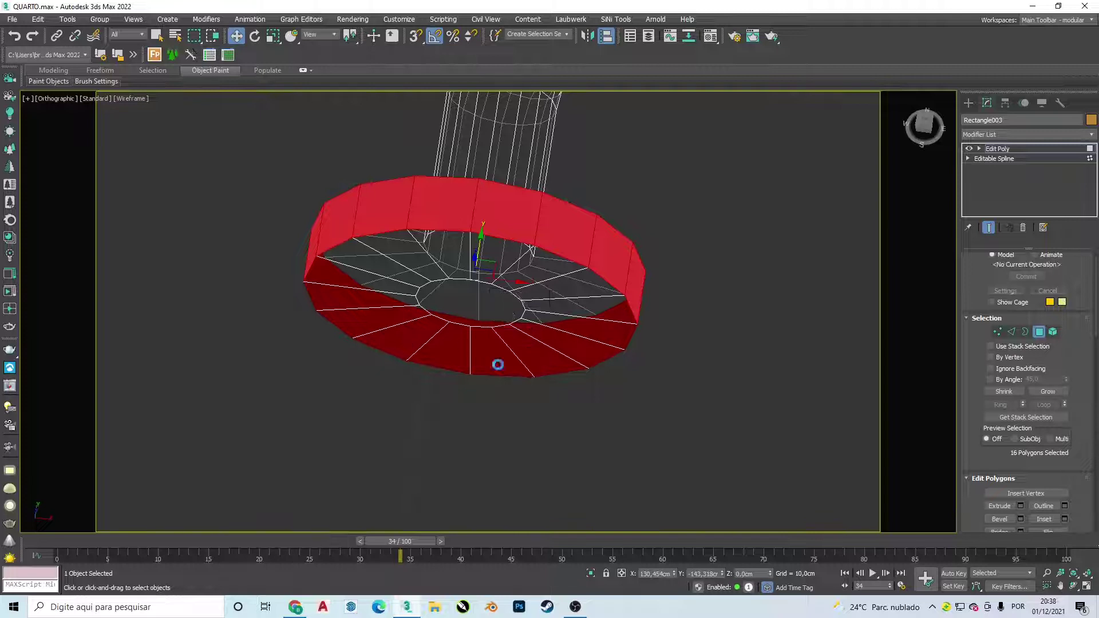
pyautogui.click(650, 279)
pyautogui.scroll(-5, 650, 279)
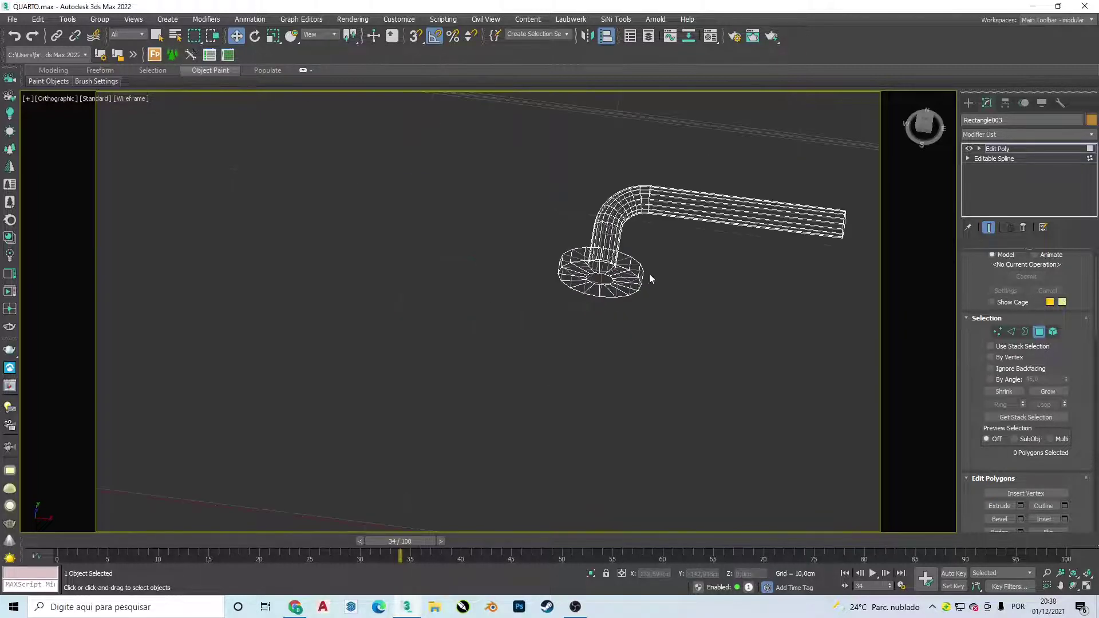
# In Top view, move the handle into place on the door.
pyautogui.click(968, 103)
pyautogui.keyDown('alt'); pyautogui.moveTo(816, 240); pyautogui.dragTo(704, 226, button='middle'); pyautogui.keyUp('alt')
pyautogui.scroll(-3, 713, 243)
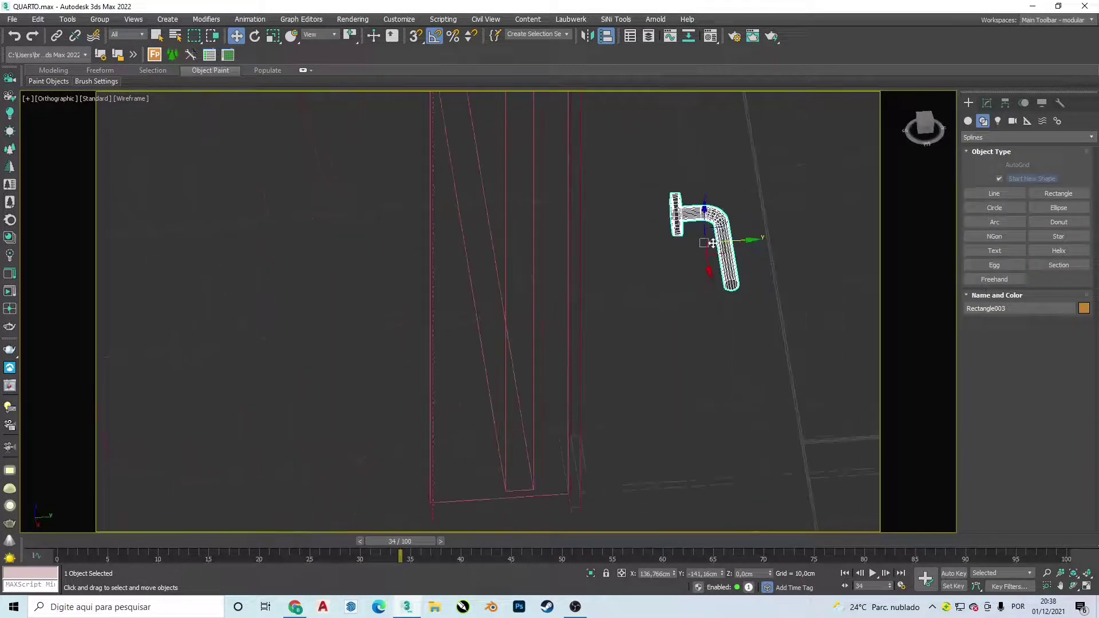
pyautogui.press('t')
pyautogui.scroll(2, 578, 286)
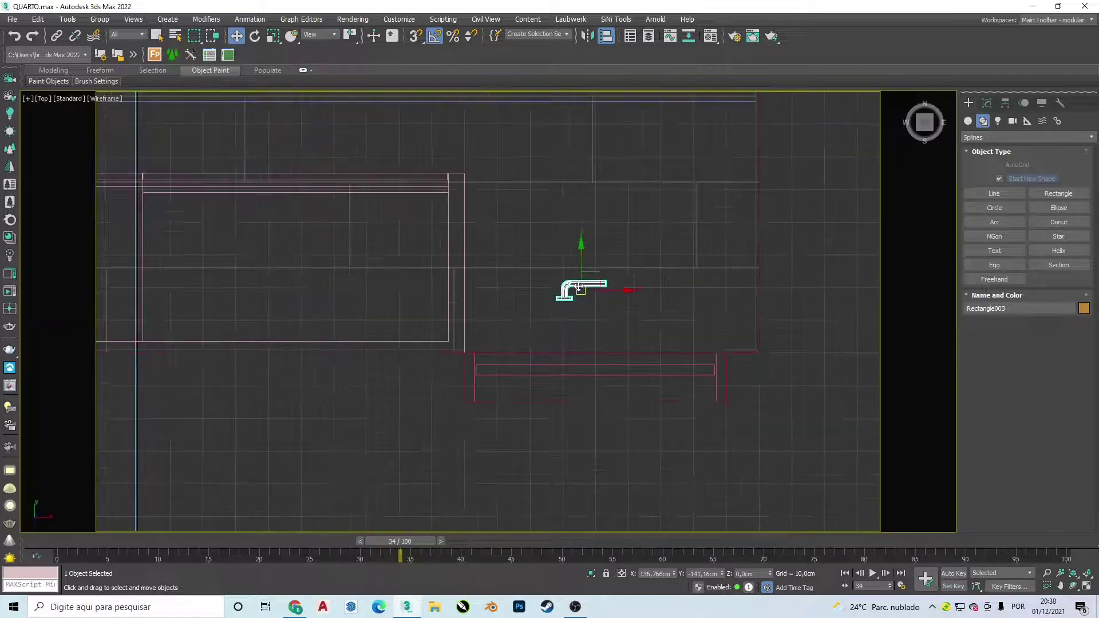
pyautogui.moveTo(572, 290); pyautogui.dragTo(499, 381)
pyautogui.scroll(3, 517, 356)
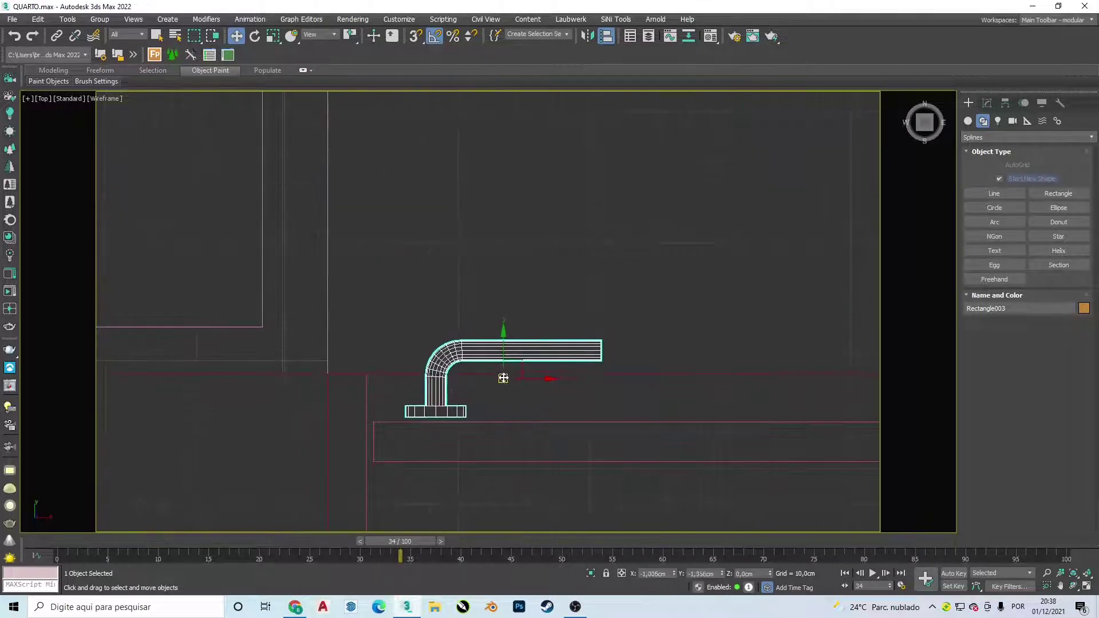
pyautogui.keyDown('alt'); pyautogui.moveTo(500, 383); pyautogui.dragTo(437, 312, button='middle'); pyautogui.keyUp('alt')
# In Front view, set the handle's Z height to 110 cm.
pyautogui.press('f')
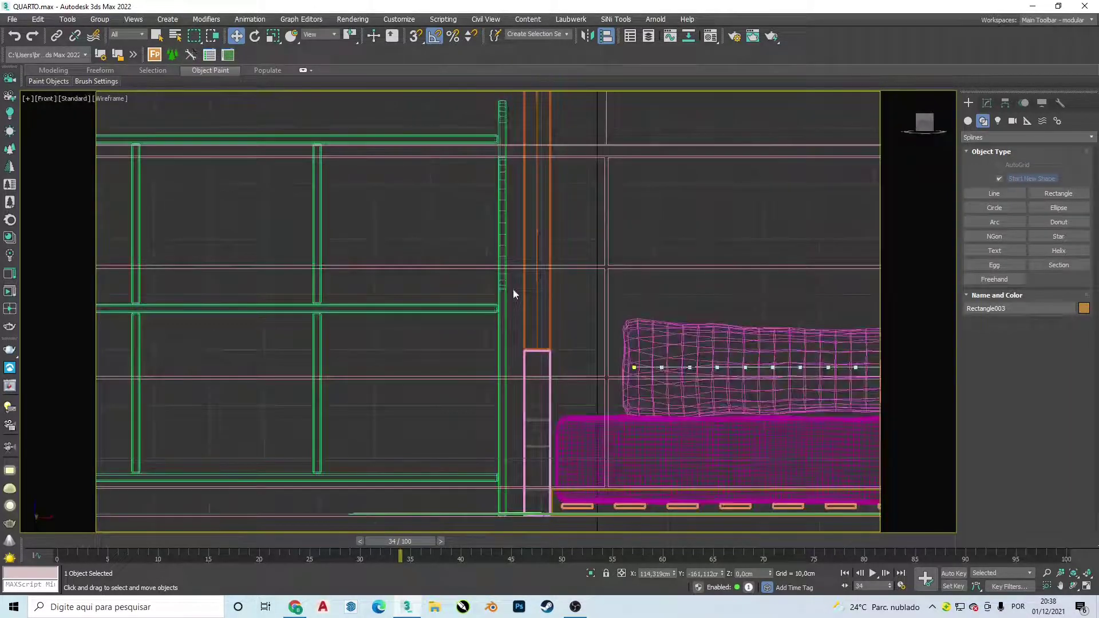
pyautogui.scroll(-3, 615, 303)
pyautogui.scroll(4, 684, 305)
pyautogui.moveTo(684, 305); pyautogui.dragTo(467, 394, button='middle')
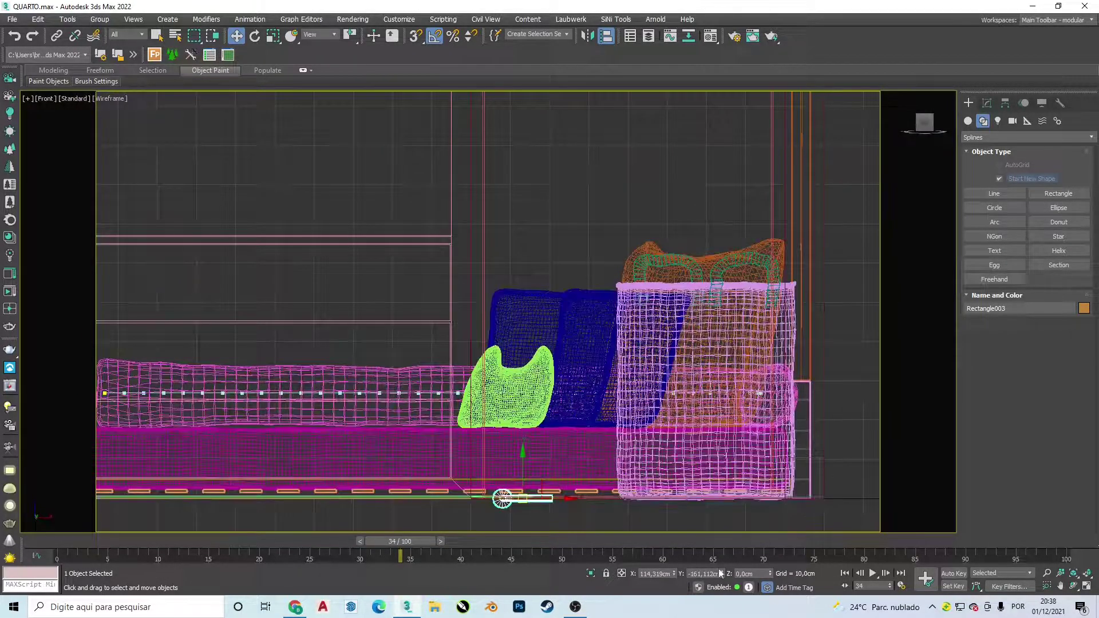
pyautogui.doubleClick(755, 574)
pyautogui.write('1')
pyautogui.write('0')
pyautogui.press('Return')
# Lower the handle to a Z height of 100 cm and show the view shaded.
pyautogui.scroll(-5, 620, 272)
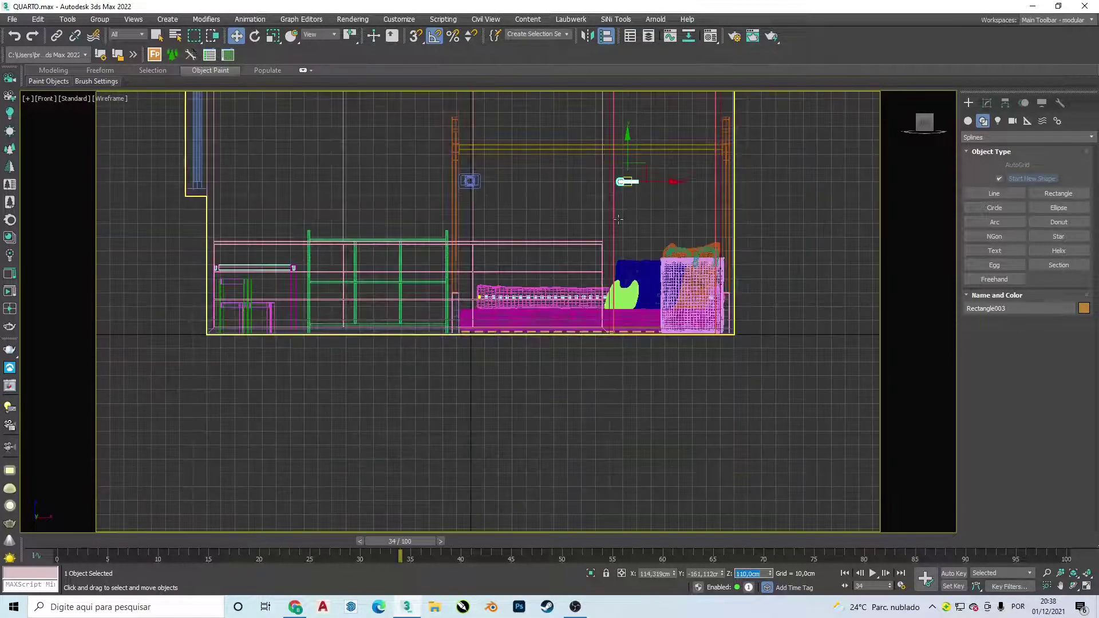
pyautogui.scroll(3, 619, 272)
pyautogui.moveTo(613, 250); pyautogui.dragTo(603, 302, button='middle')
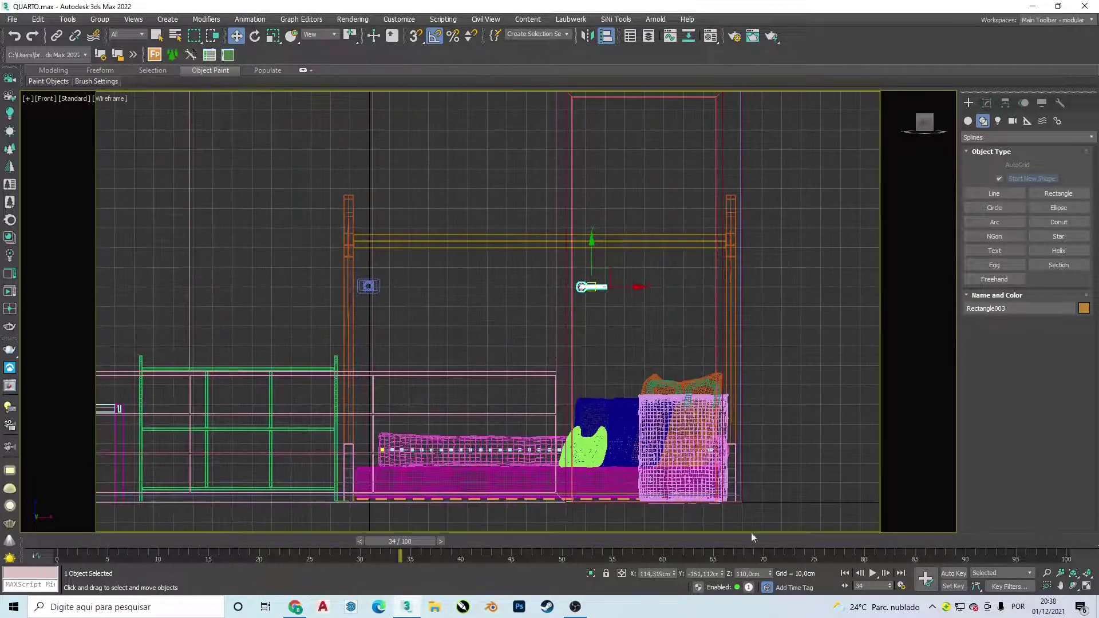
pyautogui.write('100')
pyautogui.press('Return')
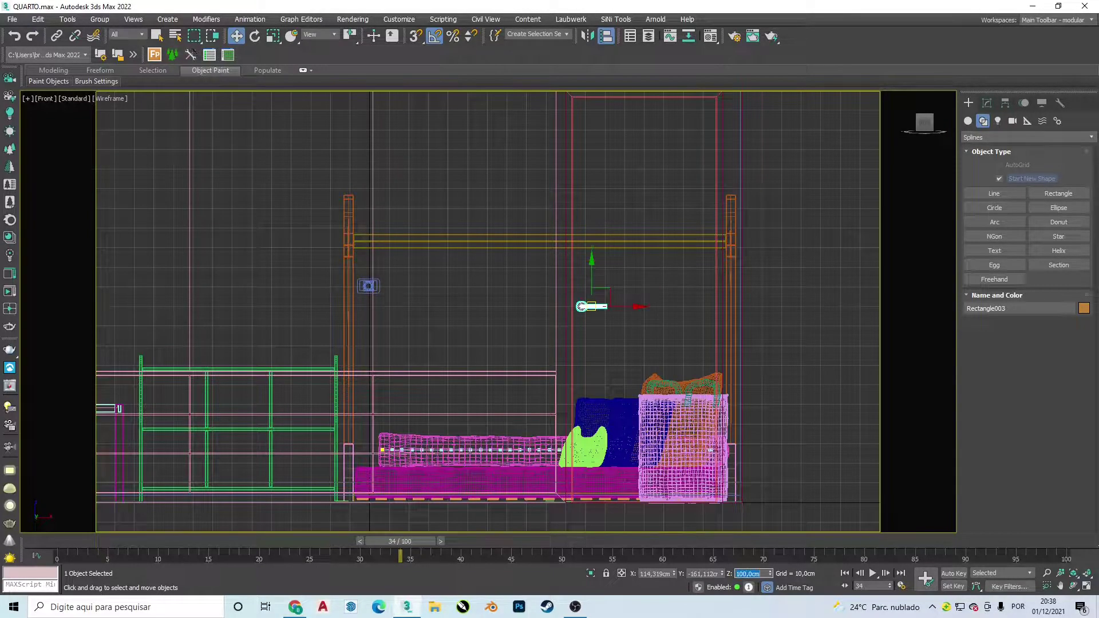
pyautogui.moveTo(754, 382)
pyautogui.keyDown('alt'); pyautogui.mouseDown(button='middle')
pyautogui.moveTo(446, 405)
pyautogui.moveTo(503, 336)
pyautogui.mouseUp(button='middle'); pyautogui.keyUp('alt')
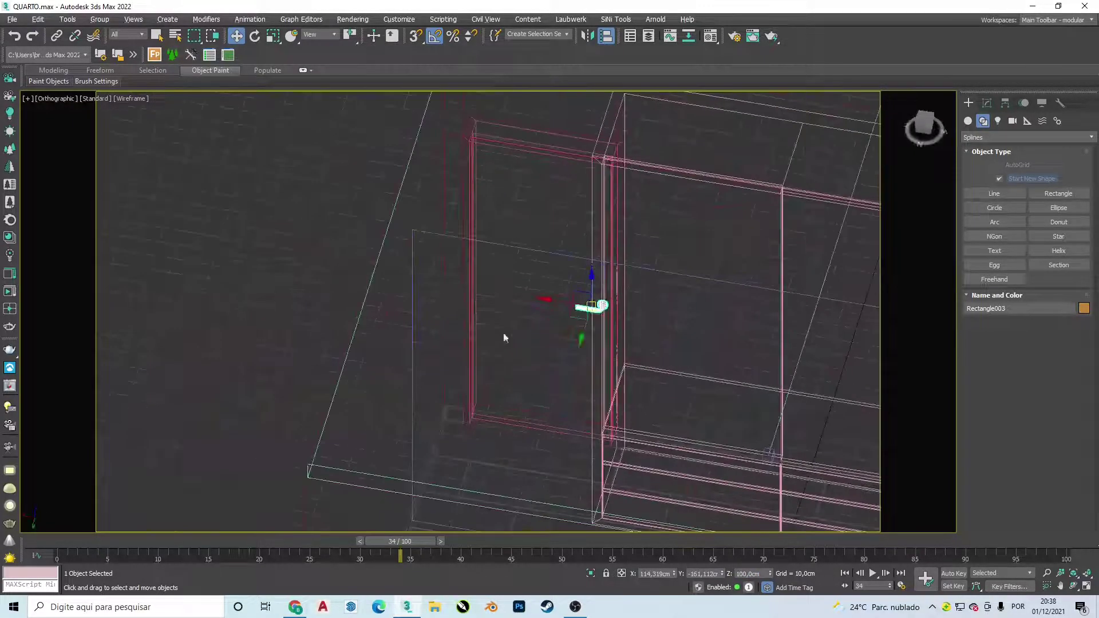
pyautogui.scroll(5, 502, 336)
pyautogui.press('F3')
pyautogui.scroll(-10, 601, 306)
# In Top view, clone the Corona camera as an instance.
pyautogui.click(728, 196)
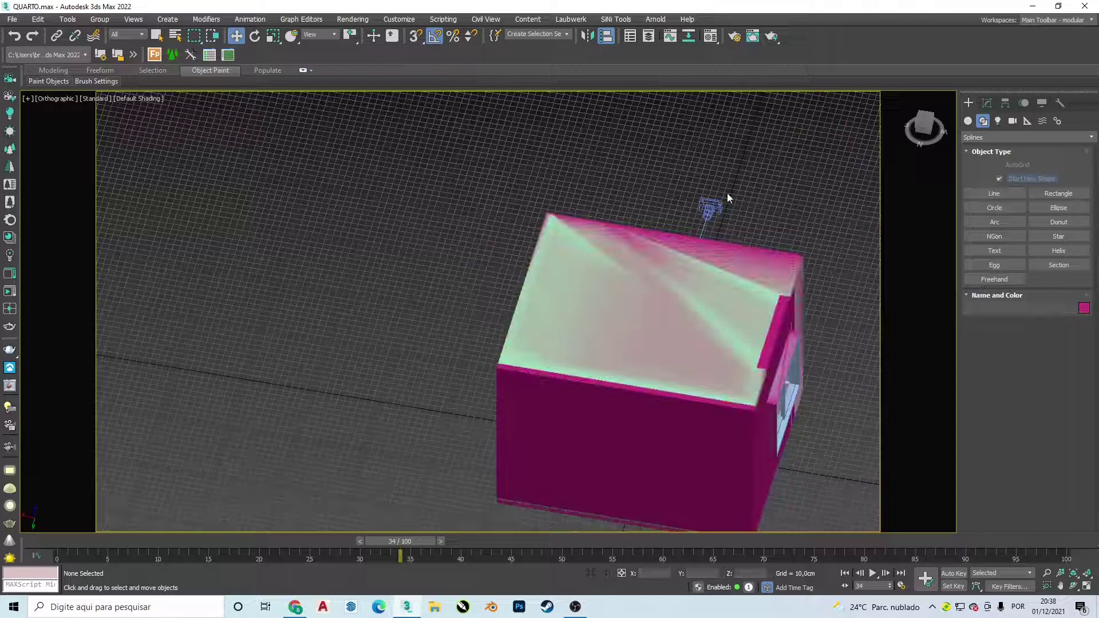
pyautogui.press('t')
pyautogui.scroll(-3, 738, 412)
pyautogui.scroll(-5, 666, 420)
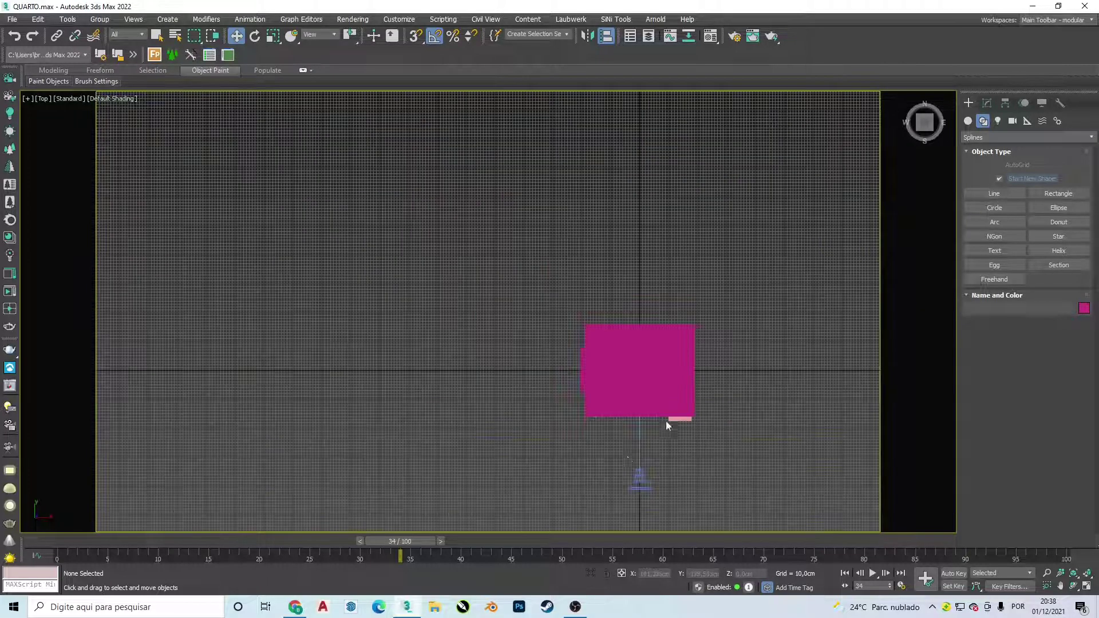
pyautogui.click(639, 448)
pyautogui.keyDown('shift'); pyautogui.moveTo(640, 449); pyautogui.dragTo(638, 288); pyautogui.keyUp('shift')
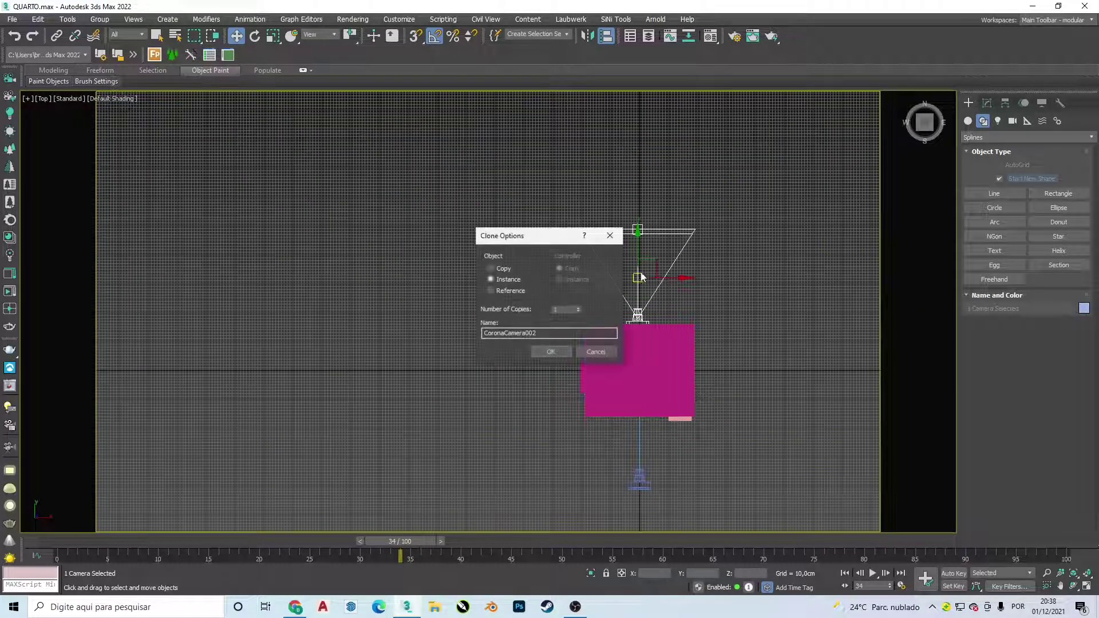
pyautogui.click(558, 352)
# Rotate the new camera to face the room and move it to the upper wall.
pyautogui.press('F3')
pyautogui.press('e')
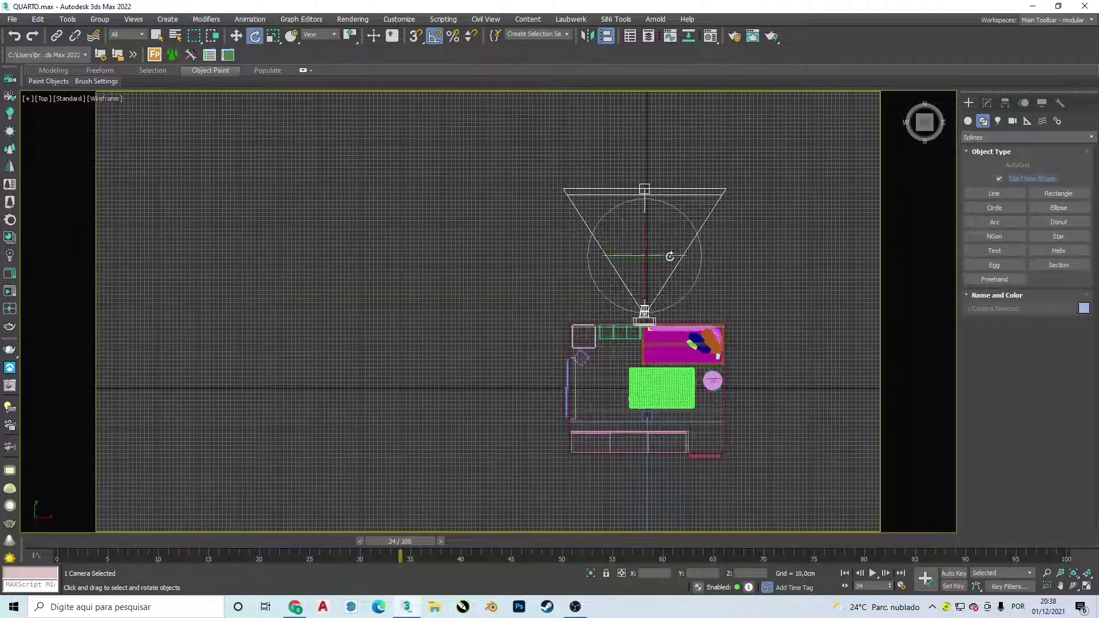
pyautogui.moveTo(679, 233); pyautogui.dragTo(628, 180)
pyautogui.moveTo(606, 173); pyautogui.dragTo(595, 167)
pyautogui.press('w')
pyautogui.hotkey('ctrl', 'z')
pyautogui.moveTo(653, 285)
pyautogui.mouseDown()
pyautogui.moveTo(642, 335)
pyautogui.moveTo(660, 309)
pyautogui.mouseUp()
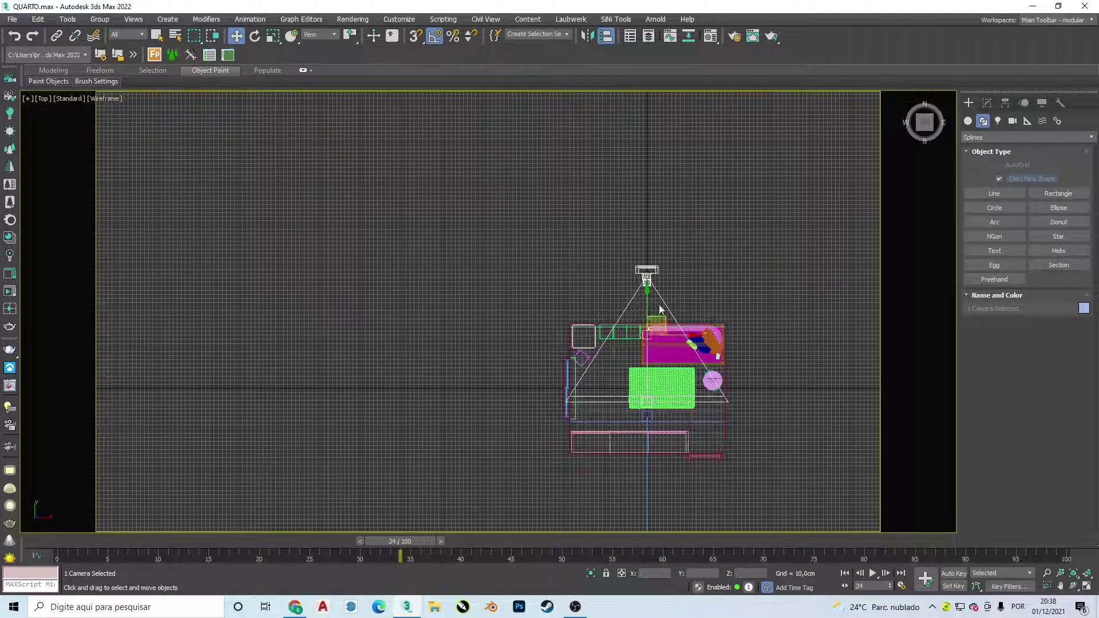
# Look through CoronaCamera002 with shaded surfaces.
pyautogui.press('c')
pyautogui.doubleClick(534, 229)
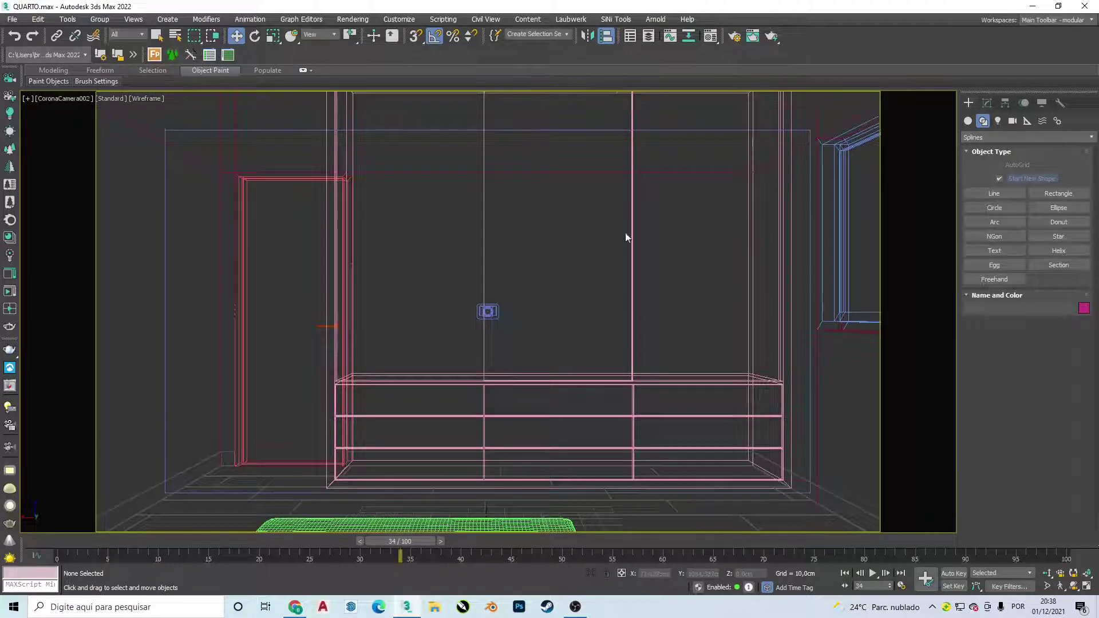
pyautogui.press('F3')
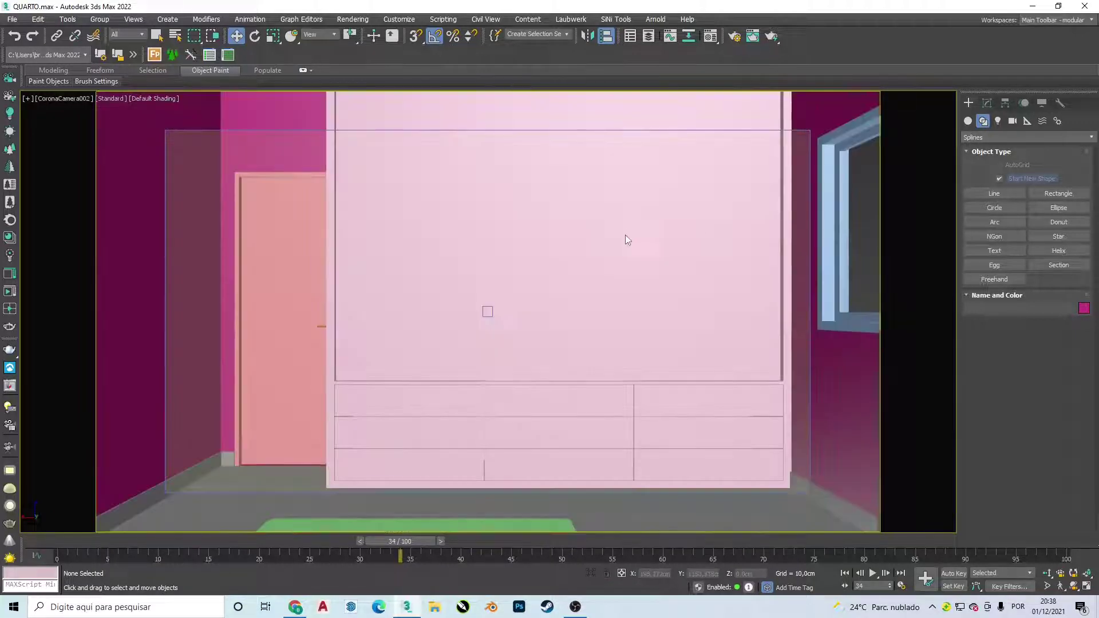
# Start a Corona interactive render from CoronaCamera001.
pyautogui.press('F10')
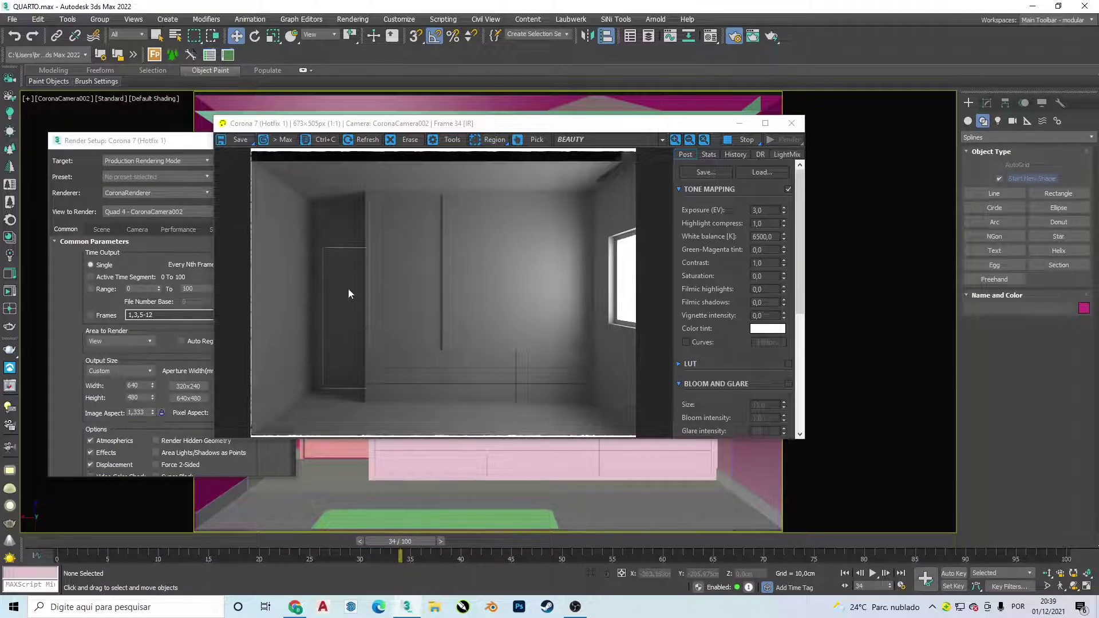
pyautogui.press('c')
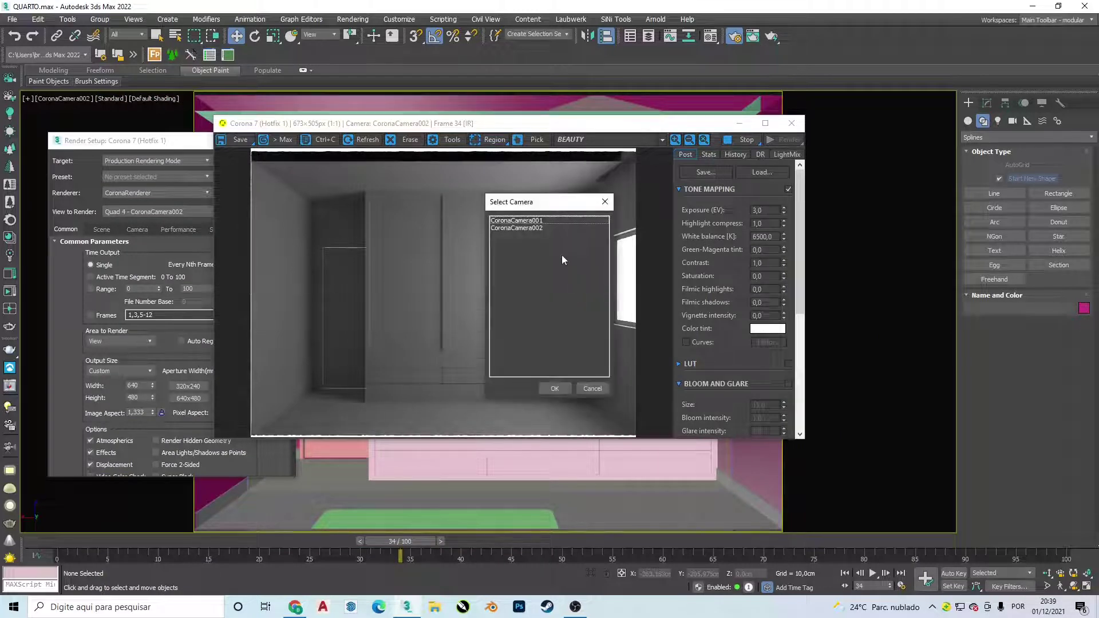
pyautogui.click(533, 228)
pyautogui.doubleClick(533, 228)
pyautogui.press('c')
pyautogui.click(535, 221)
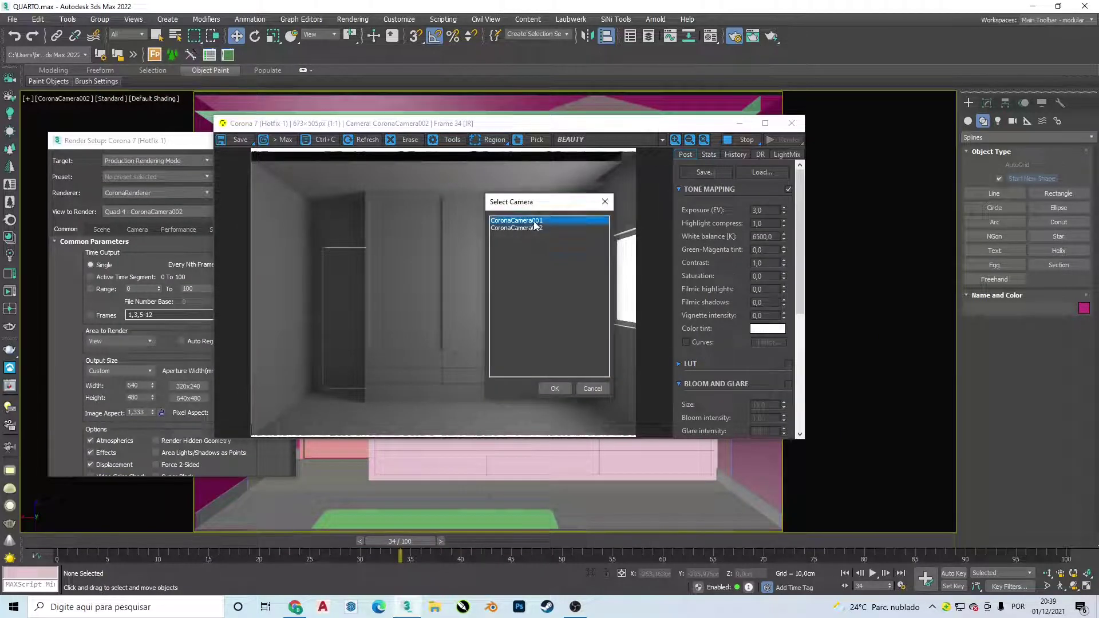
pyautogui.doubleClick(535, 221)
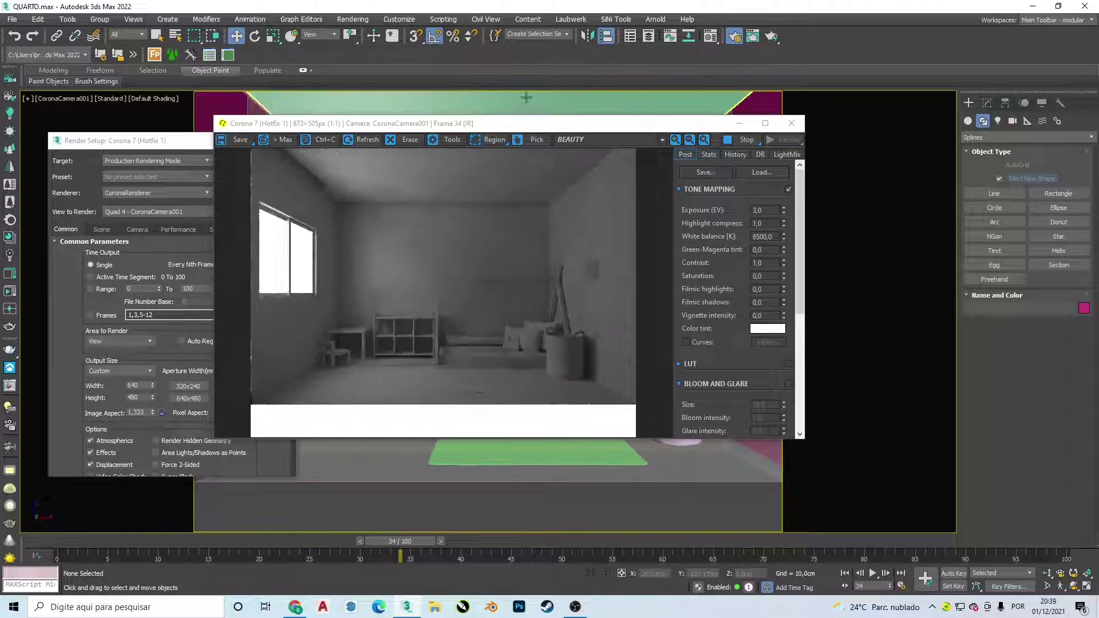
# Set the render's Tone Mapping exposure to 4,0.
pyautogui.moveTo(526, 100); pyautogui.dragTo(547, 112, button='middle')
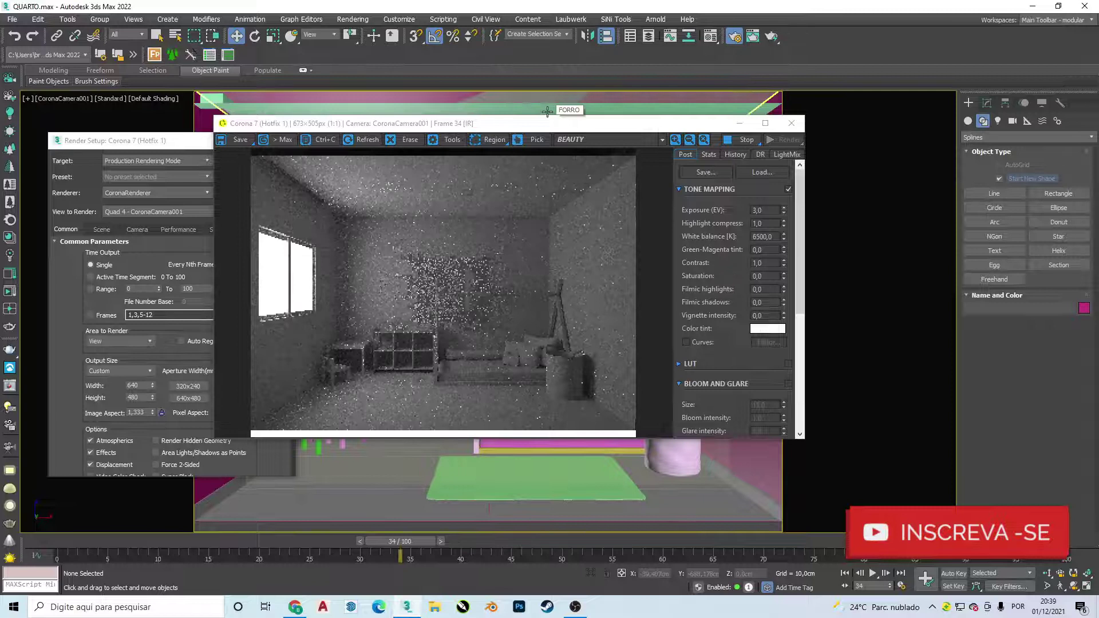
pyautogui.scroll(1, 448, 304)
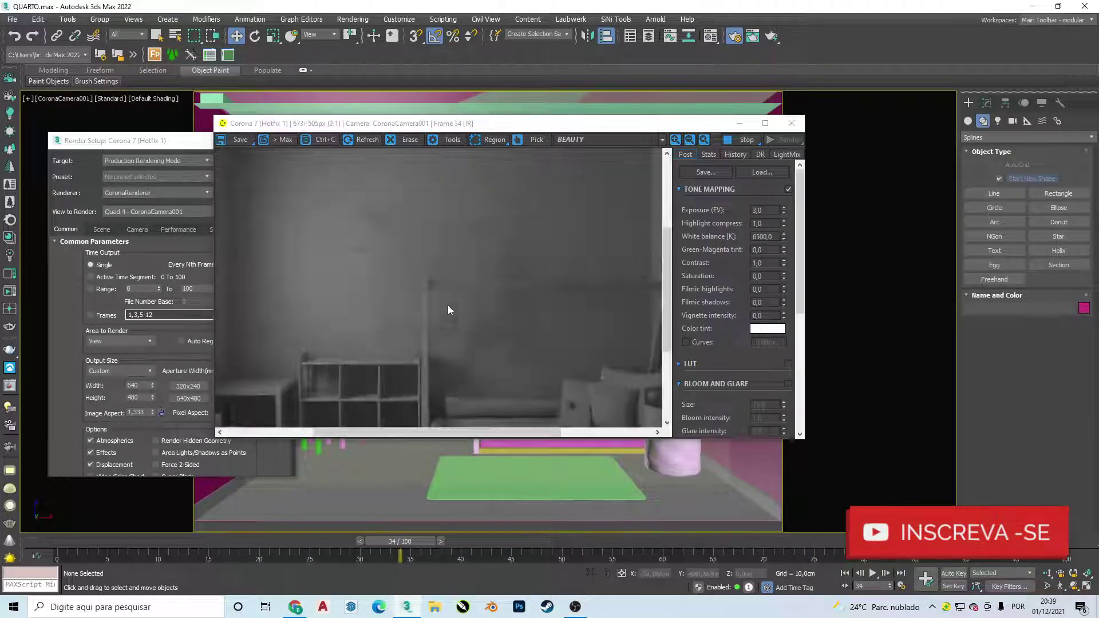
pyautogui.scroll(-1, 448, 304)
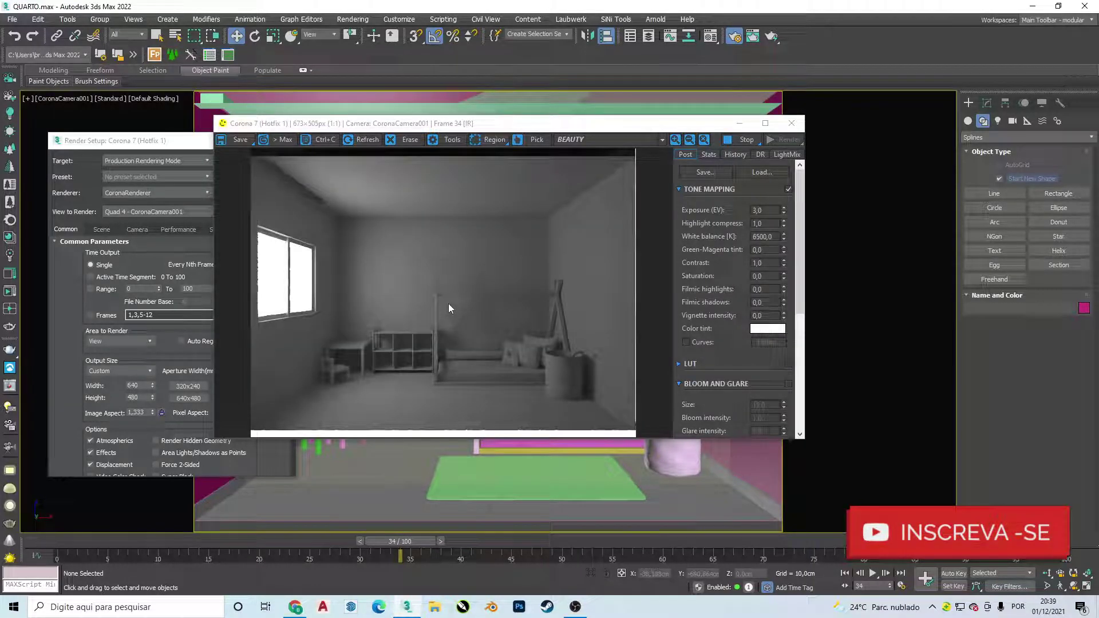
pyautogui.click(762, 210)
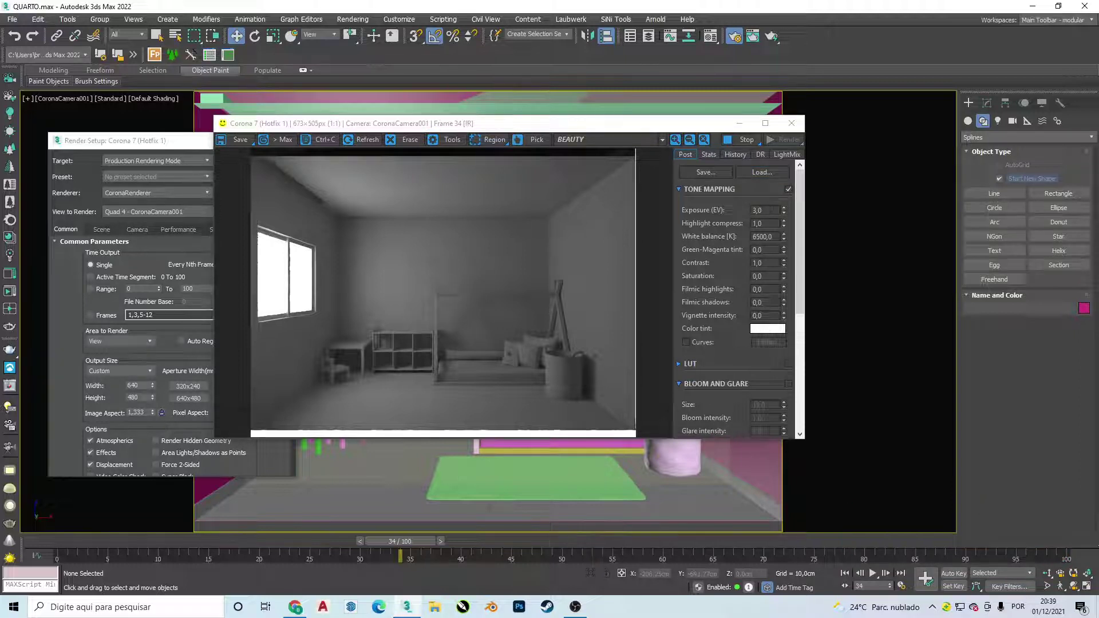
pyautogui.write('4')
pyautogui.press('Return')
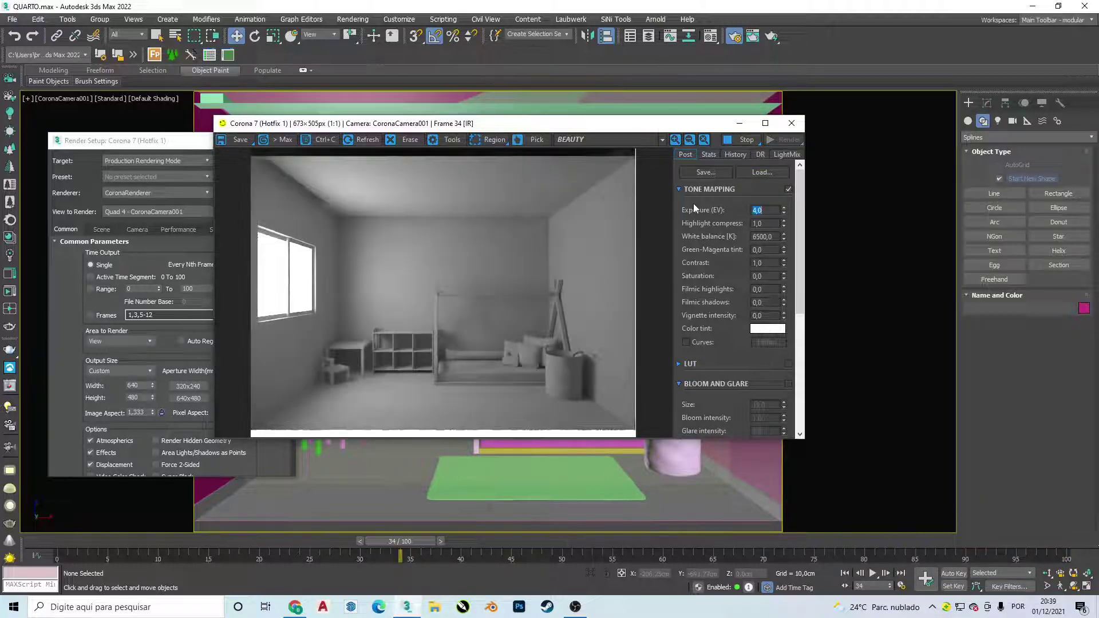